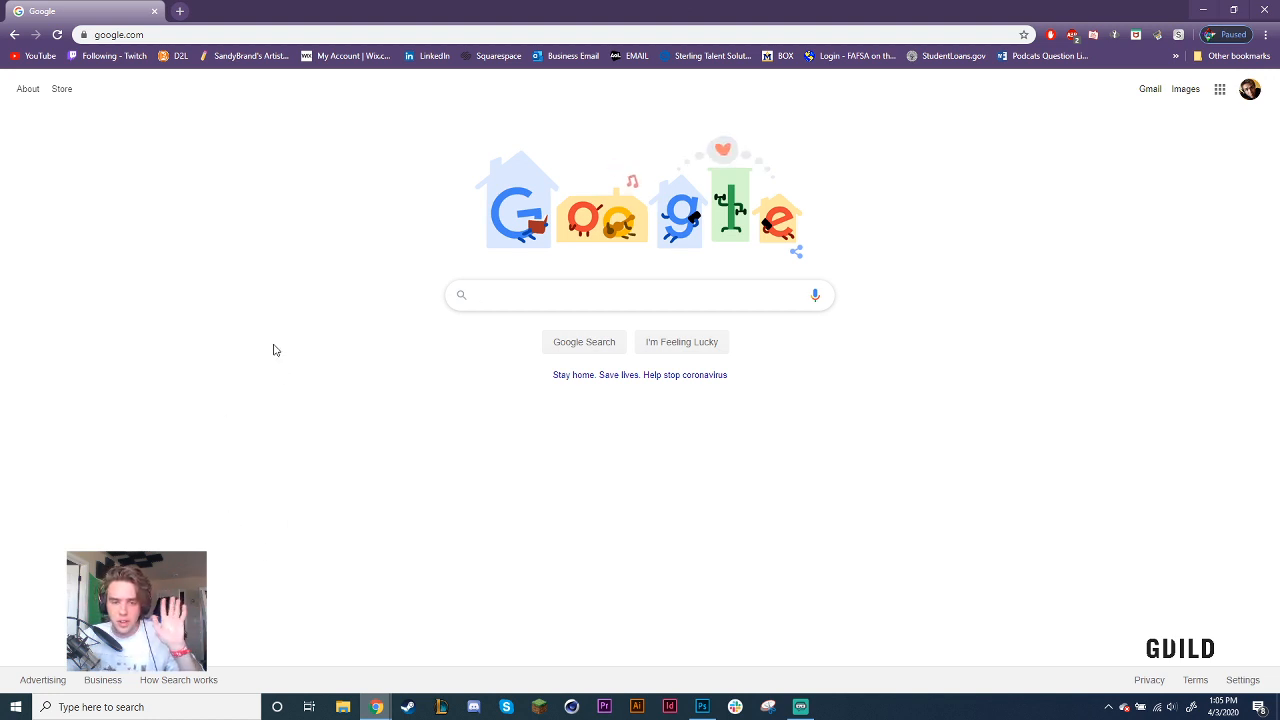
Search Google for "tropical beach" and browse the image results
left_click(506, 295)
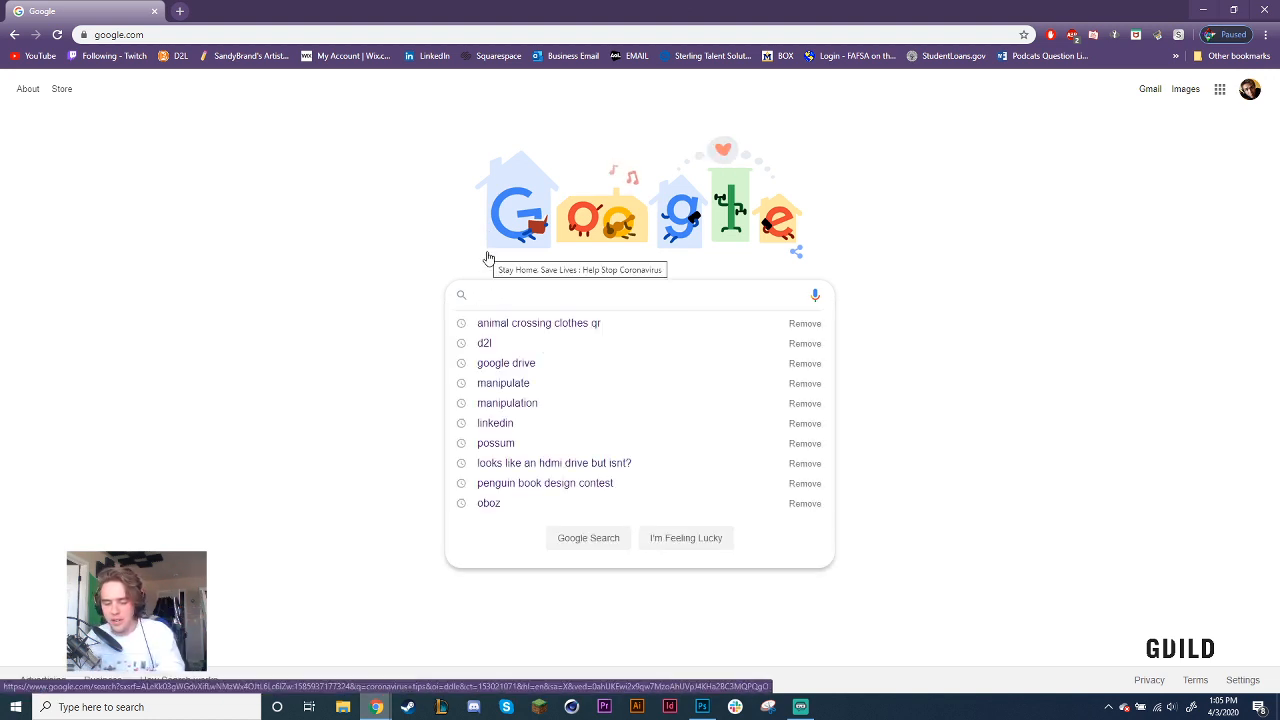
type("tropical ")
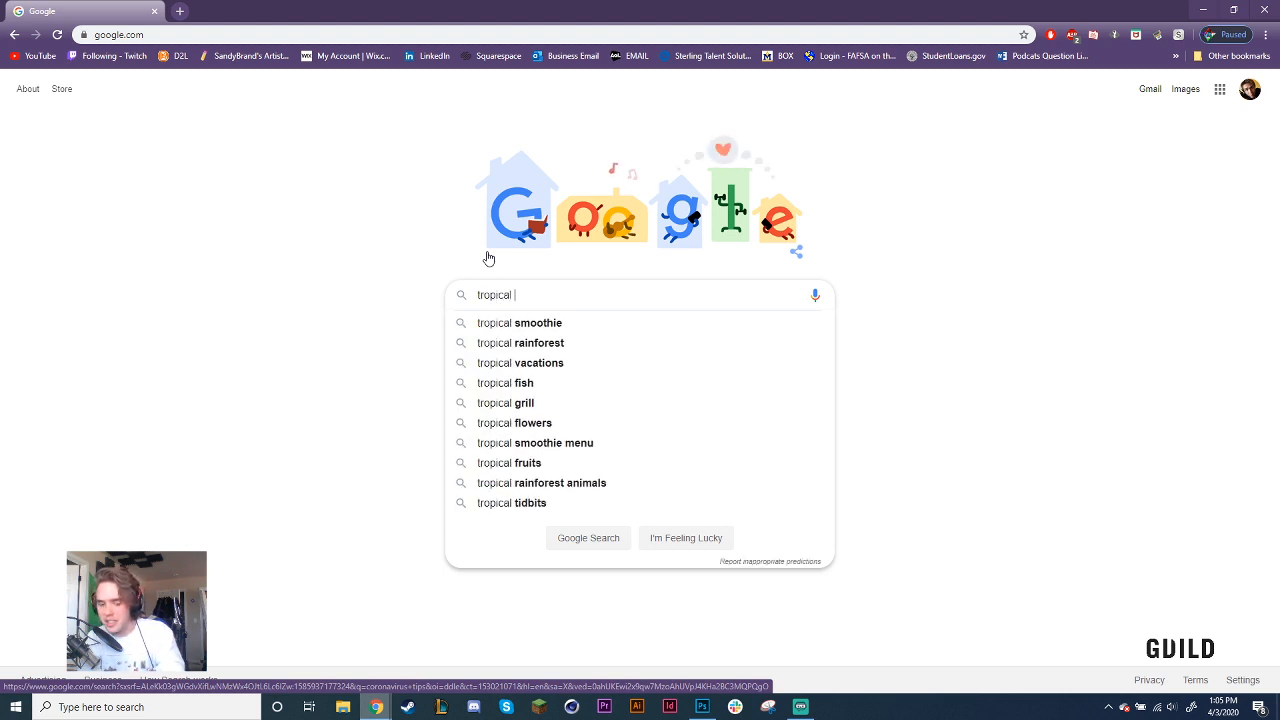
type("beach")
key("Return")
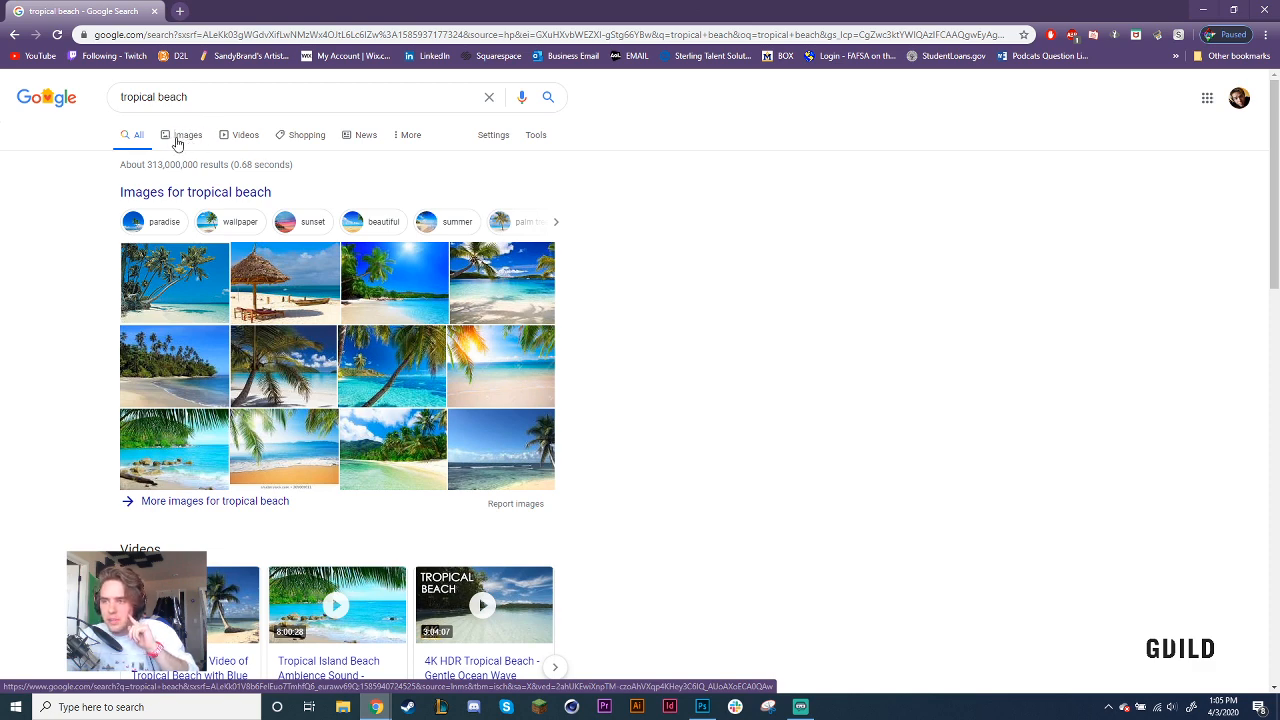
left_click(177, 140)
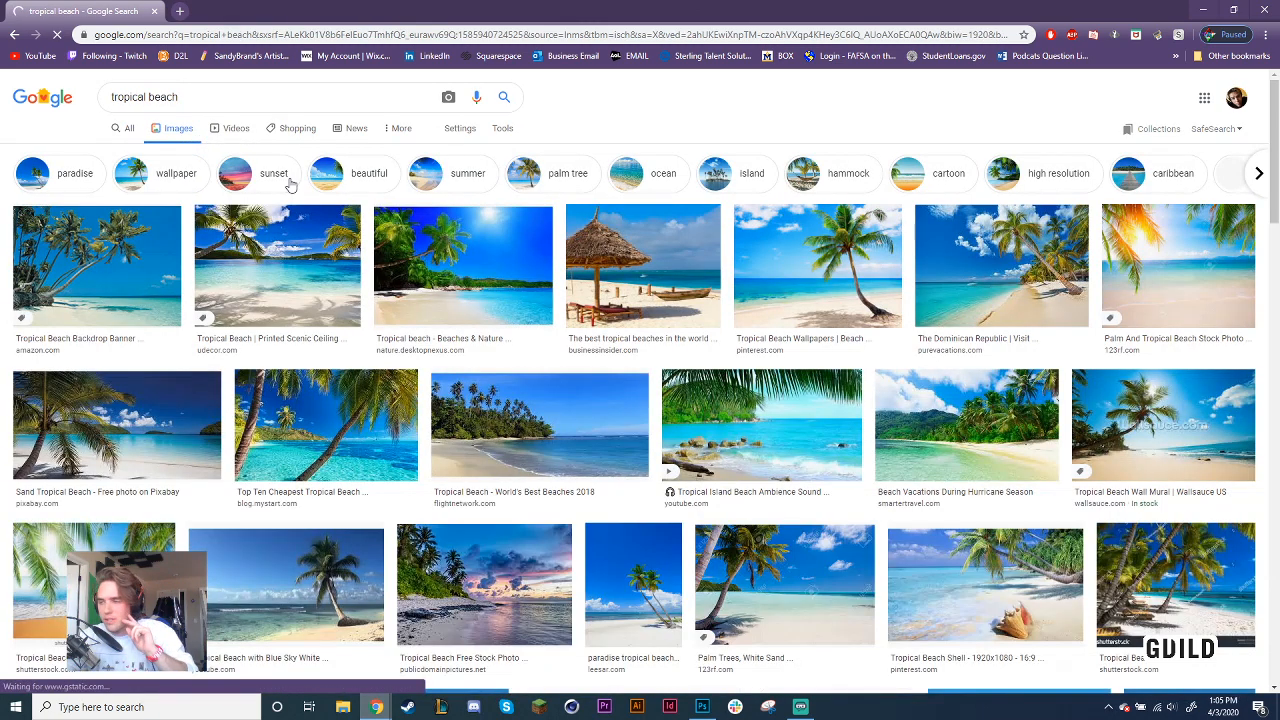
scroll(519, 313, "down", 1)
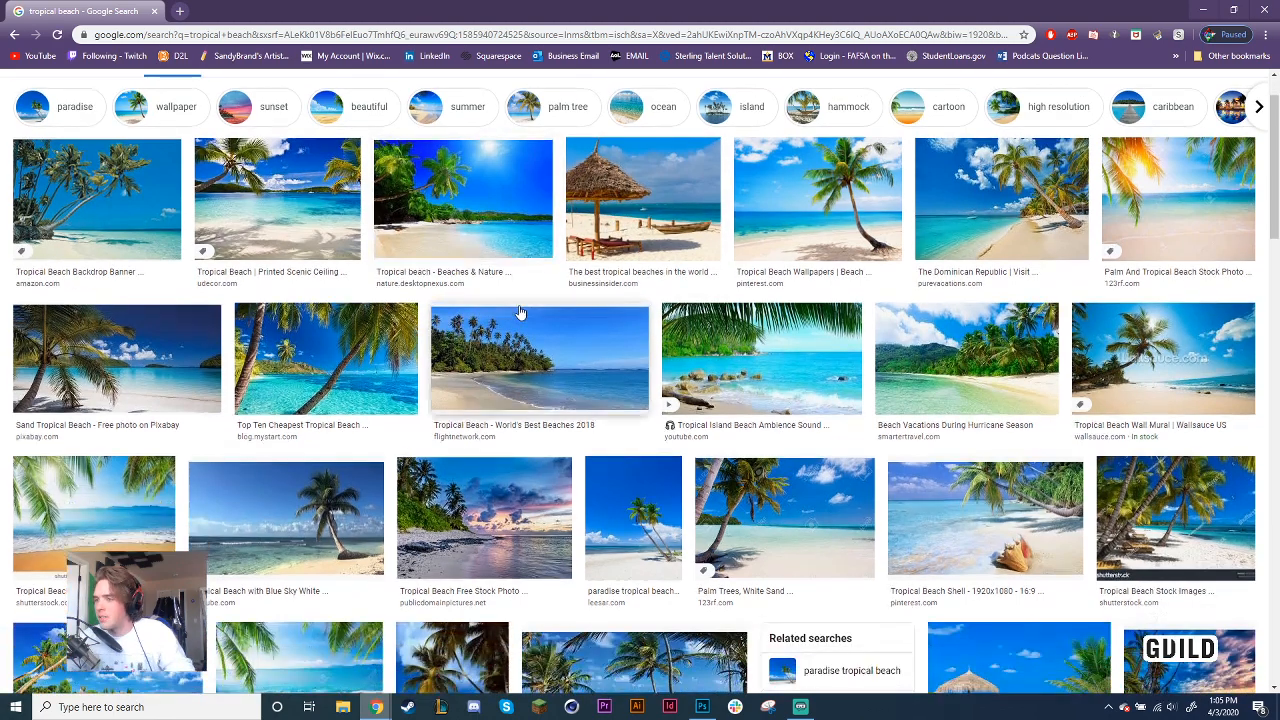
scroll(519, 313, "down", 3)
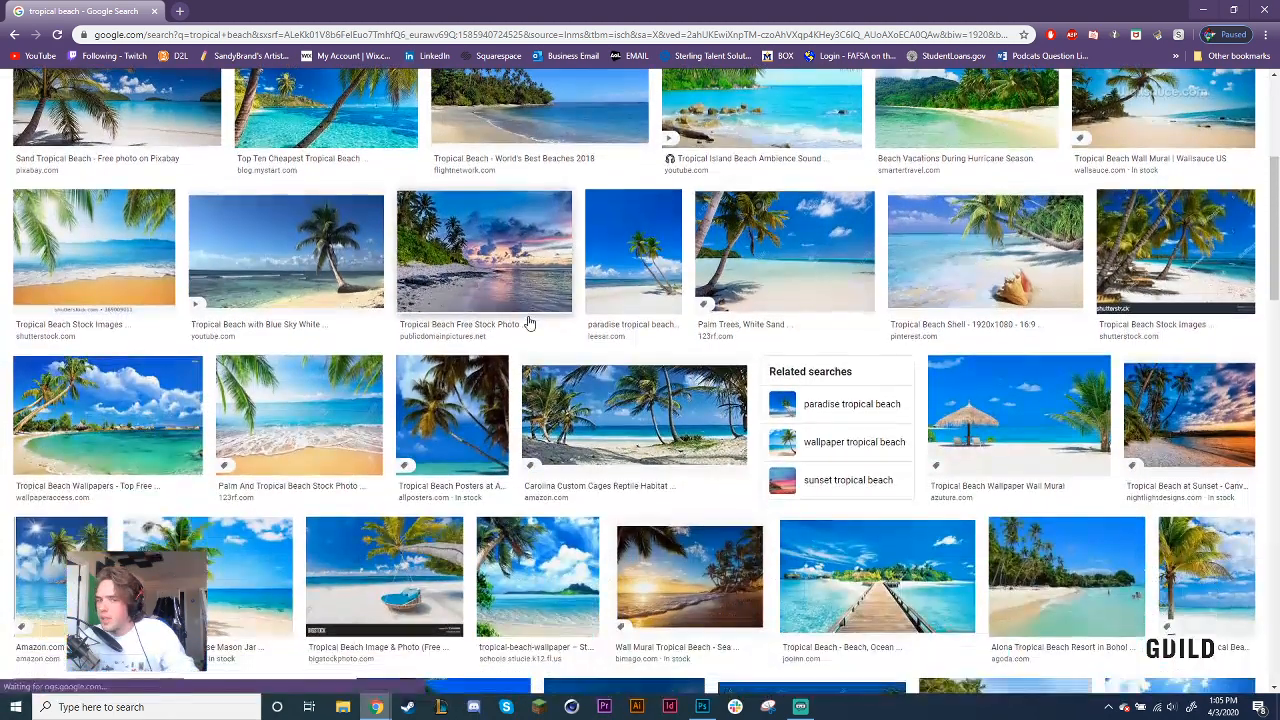
scroll(530, 323, "down", 2)
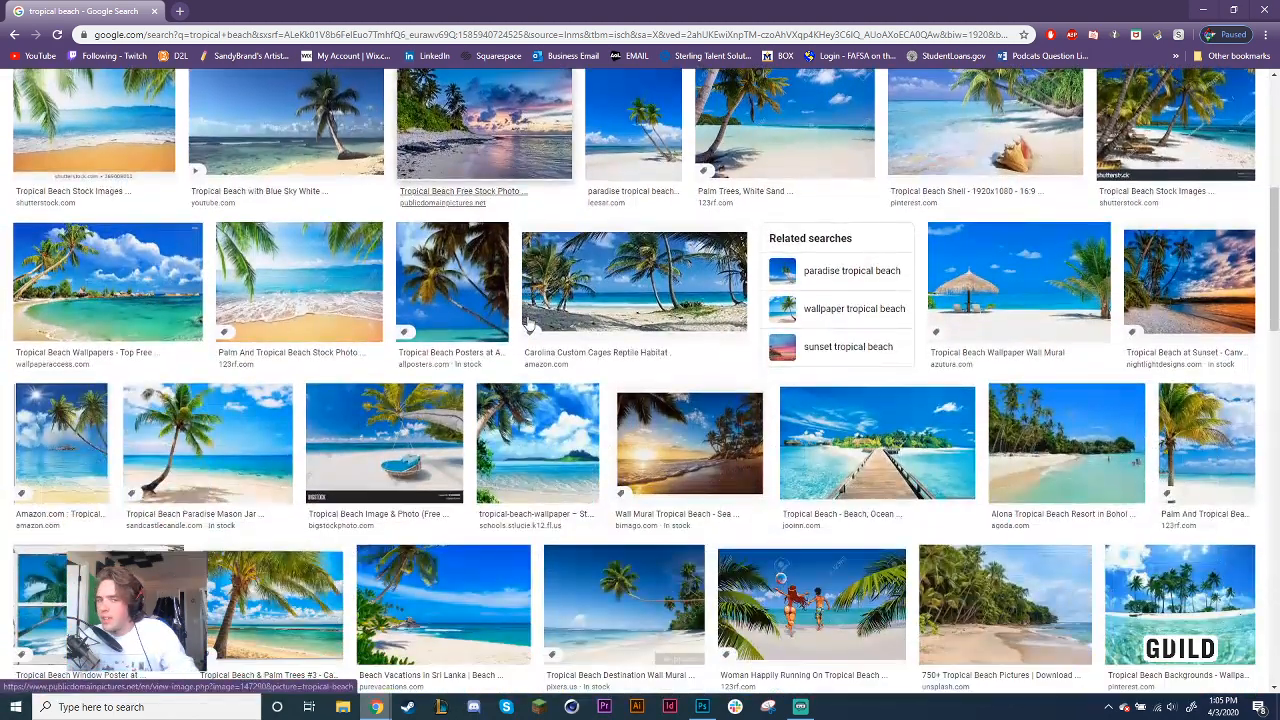
Open the photo tomonvacation.jpg from the GUILD folder for viewing
left_click(344, 707)
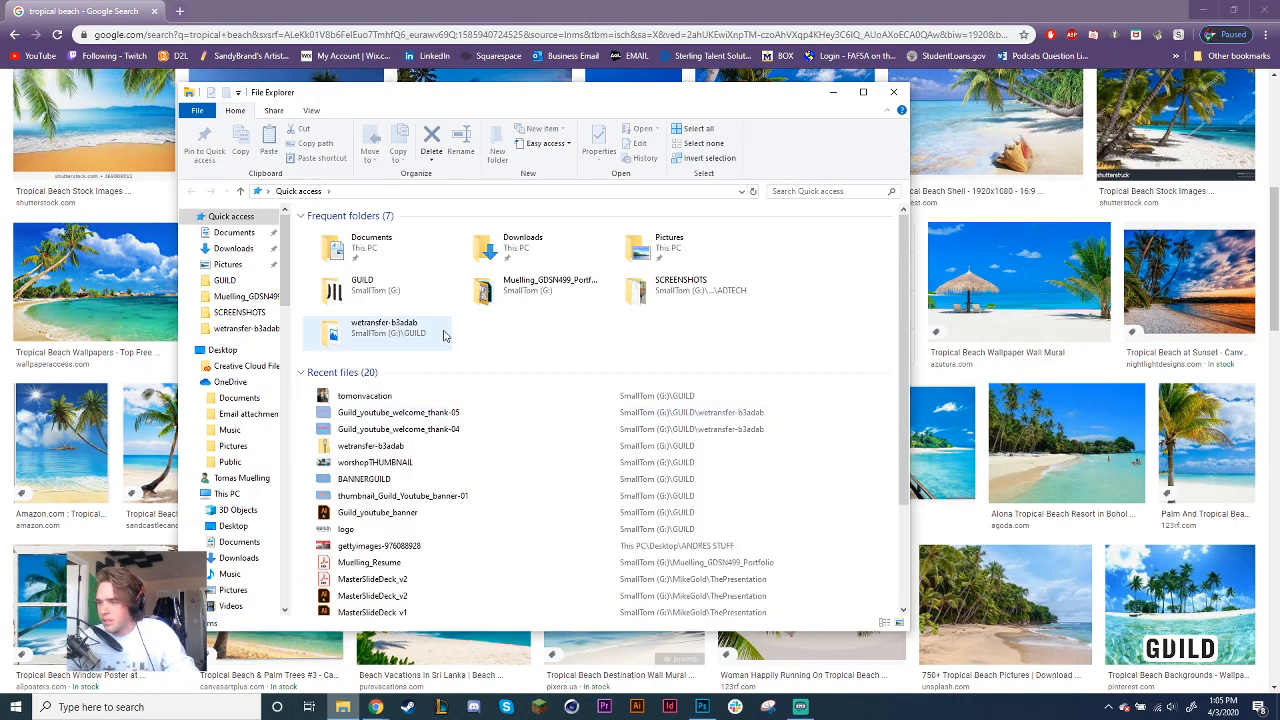
double_click(433, 302)
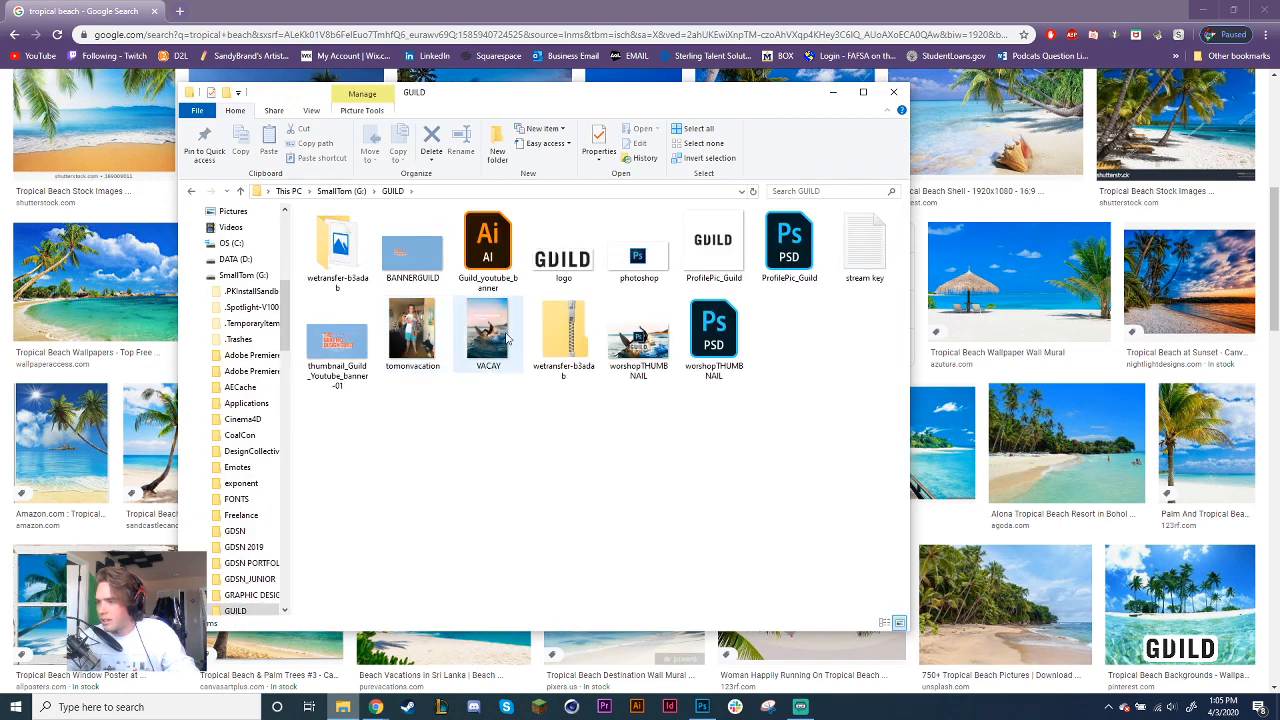
left_click(410, 335)
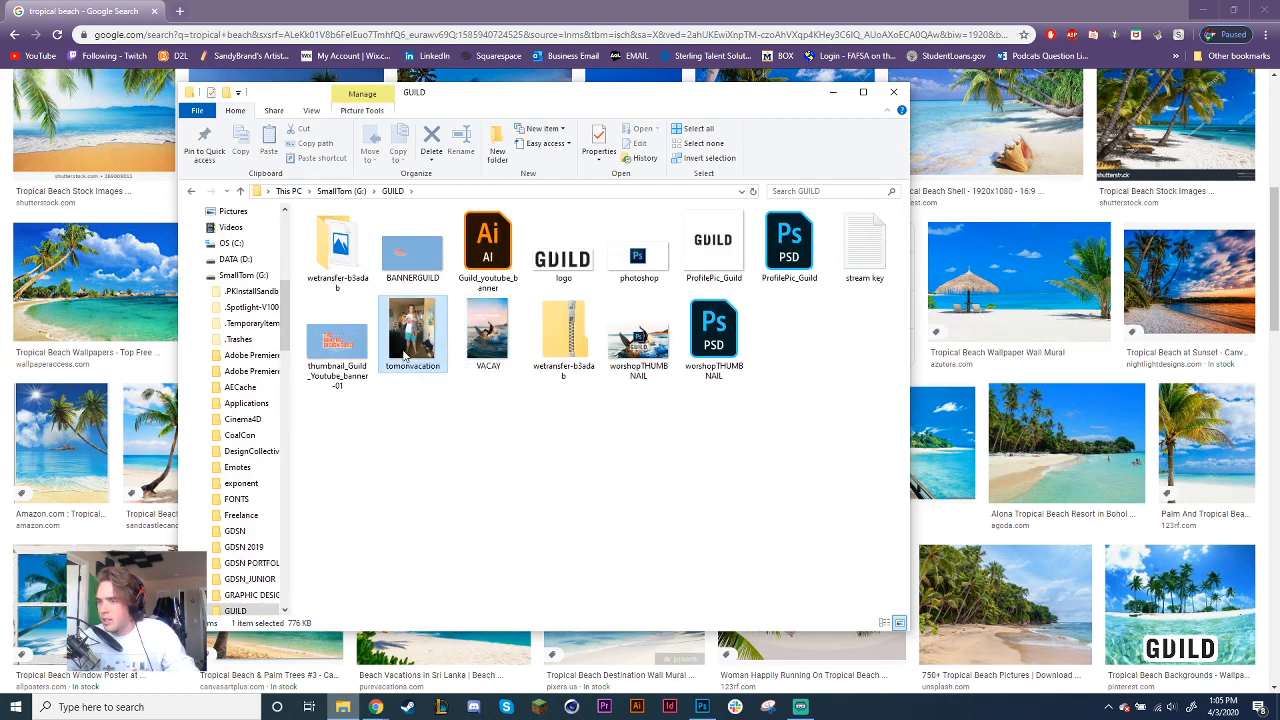
left_click(838, 94)
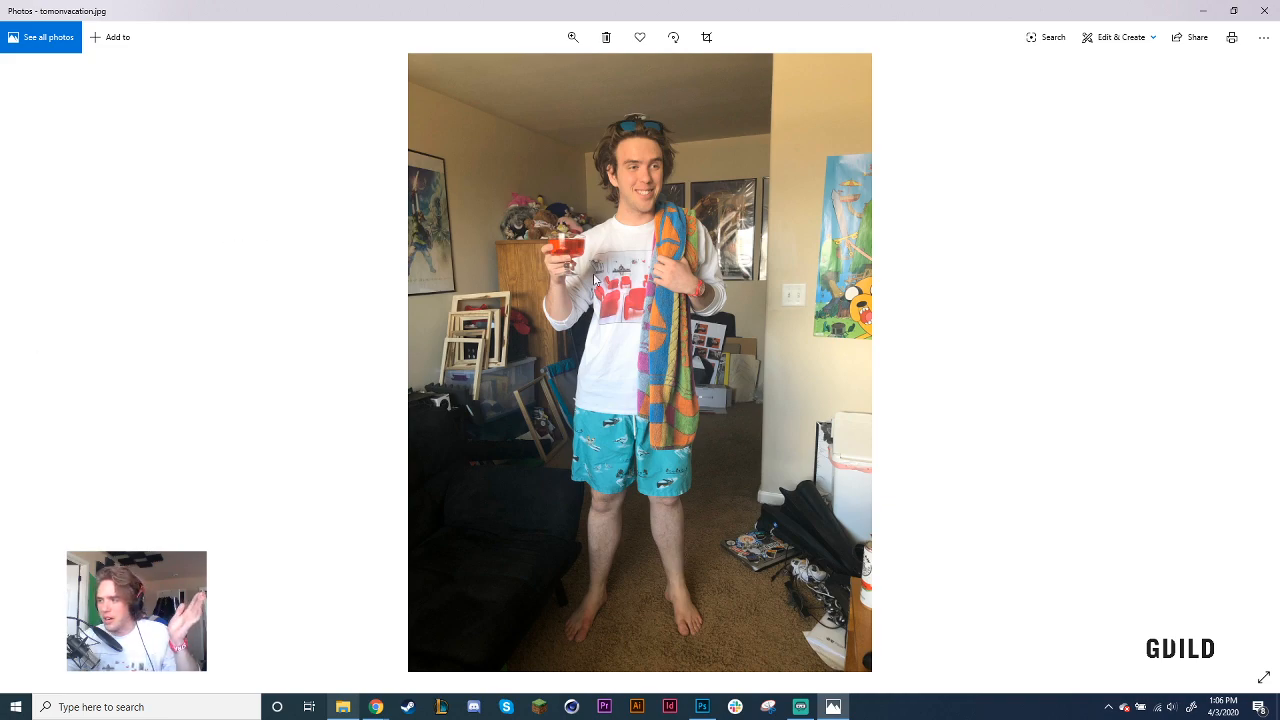
Shrink the tomonvacation.jpg photo window to a small size and park it over the edge of the beach image results
left_click_drag(938, 30, 336, 28)
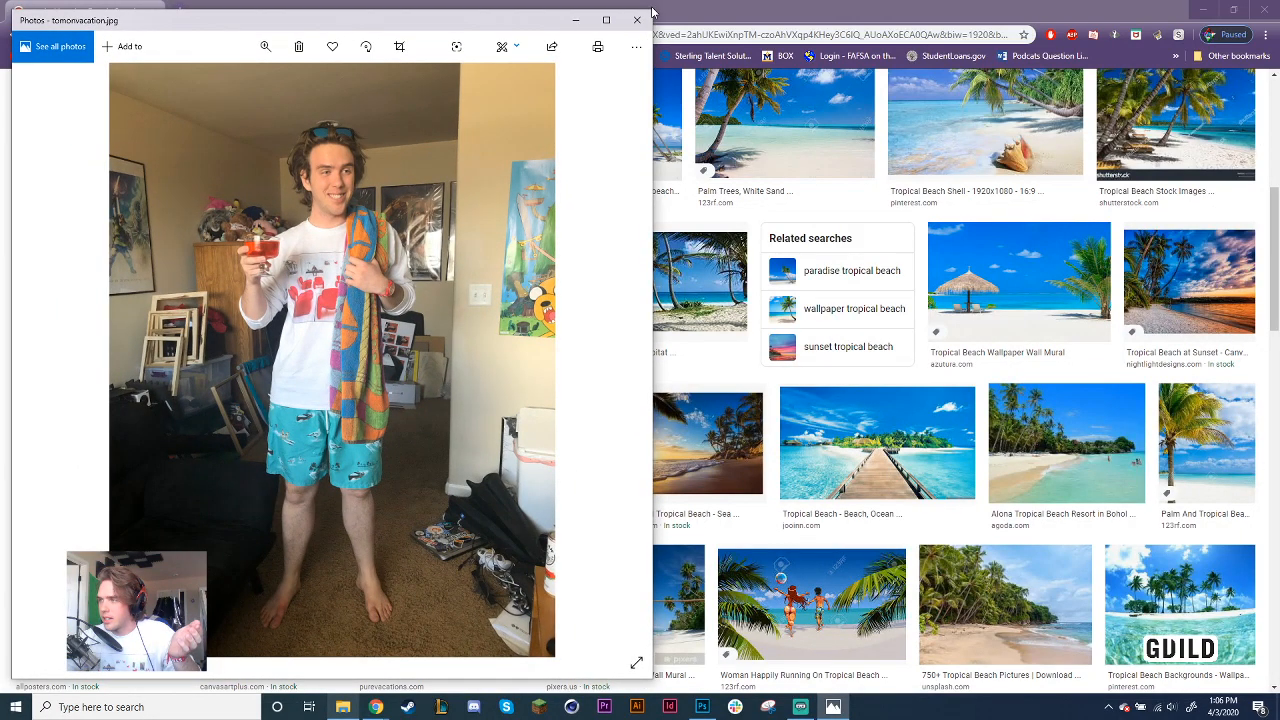
left_click_drag(652, 8, 345, 348)
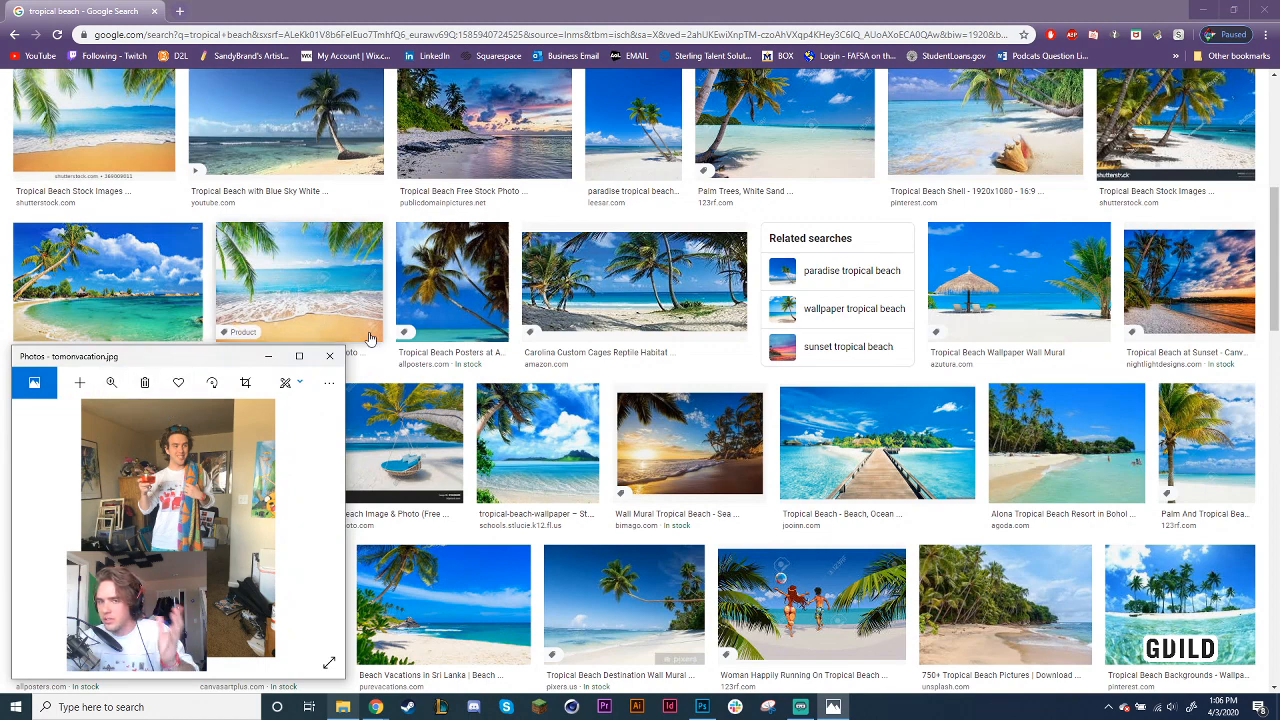
left_click_drag(233, 360, 1163, 361)
Look through the tropical beach images for a background matching the photo, and preview the Desktop Nexus palm beach picture
scroll(577, 318, "down", 2)
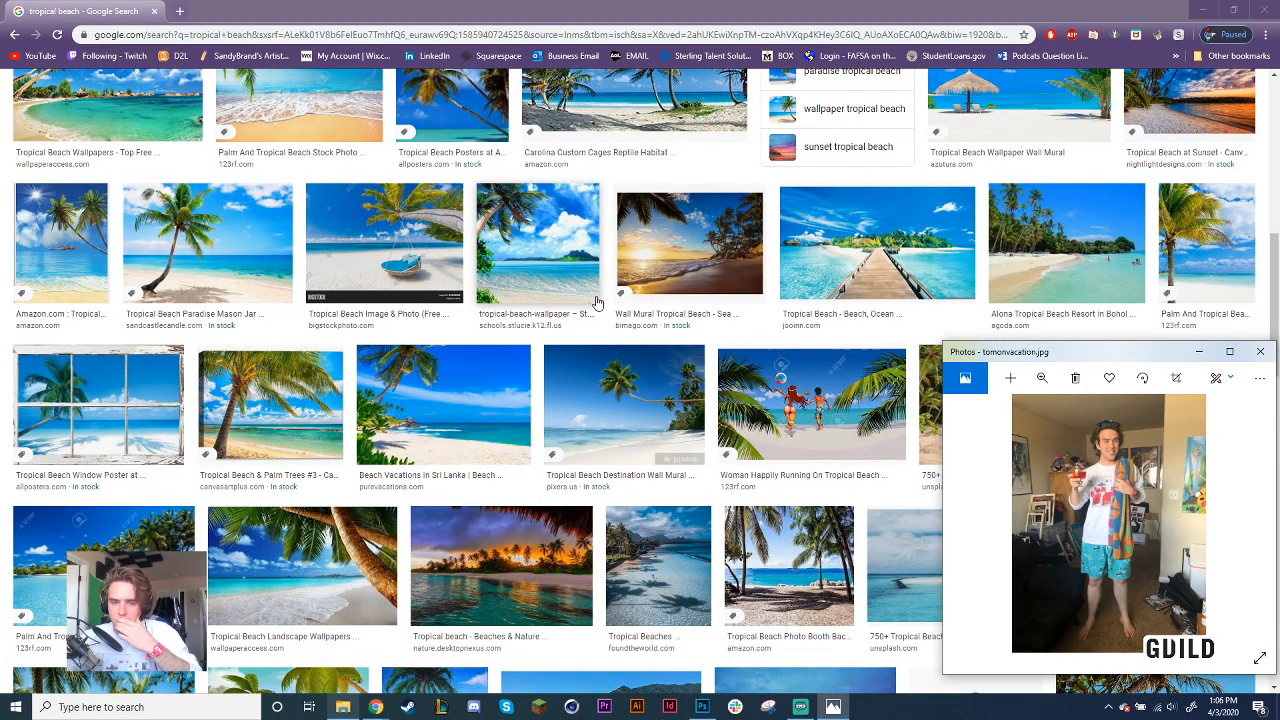
scroll(595, 302, "down", 2)
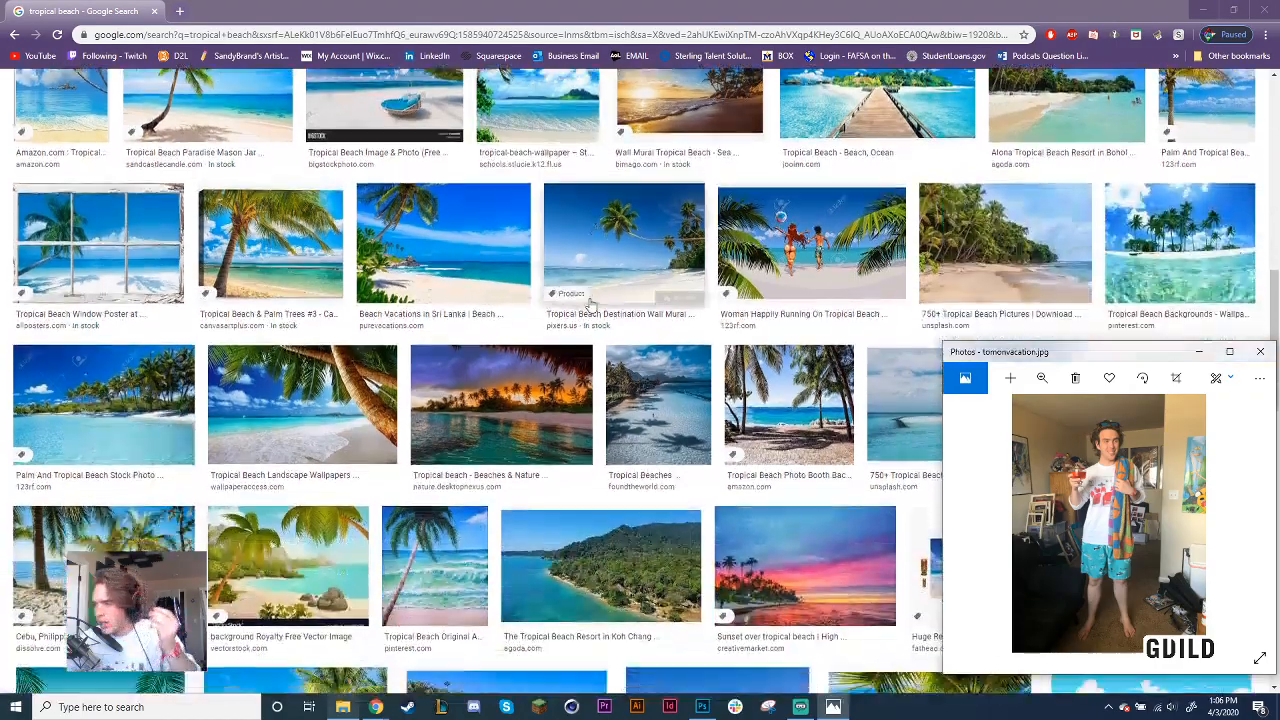
scroll(565, 398, "up", 2)
scroll(565, 398, "up", 5)
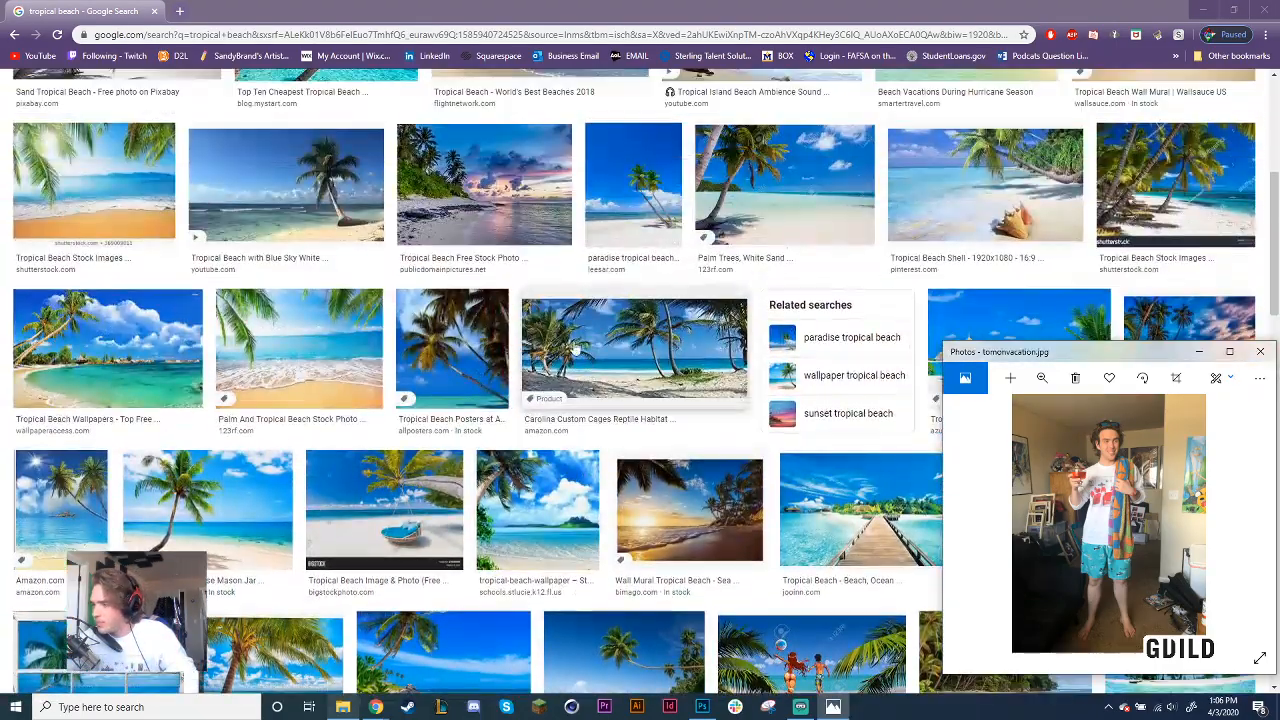
scroll(543, 406, "up", 1)
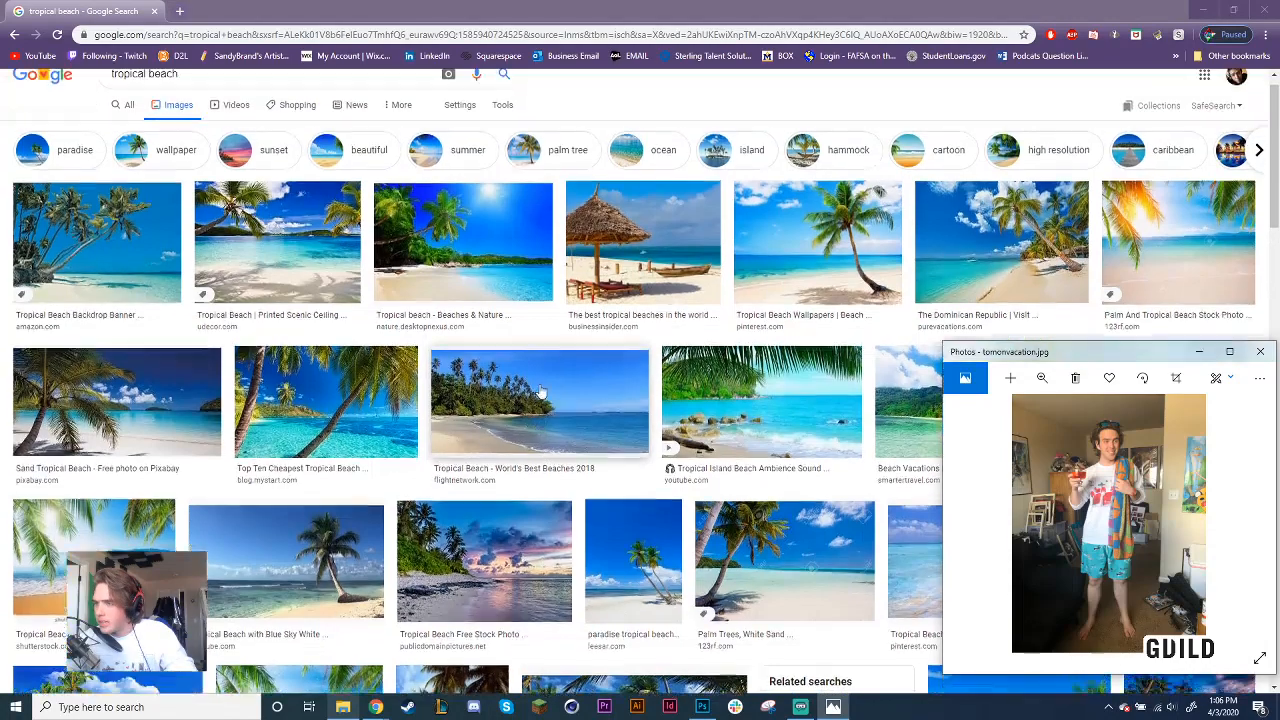
left_click(430, 272)
scroll(630, 350, "up", 2)
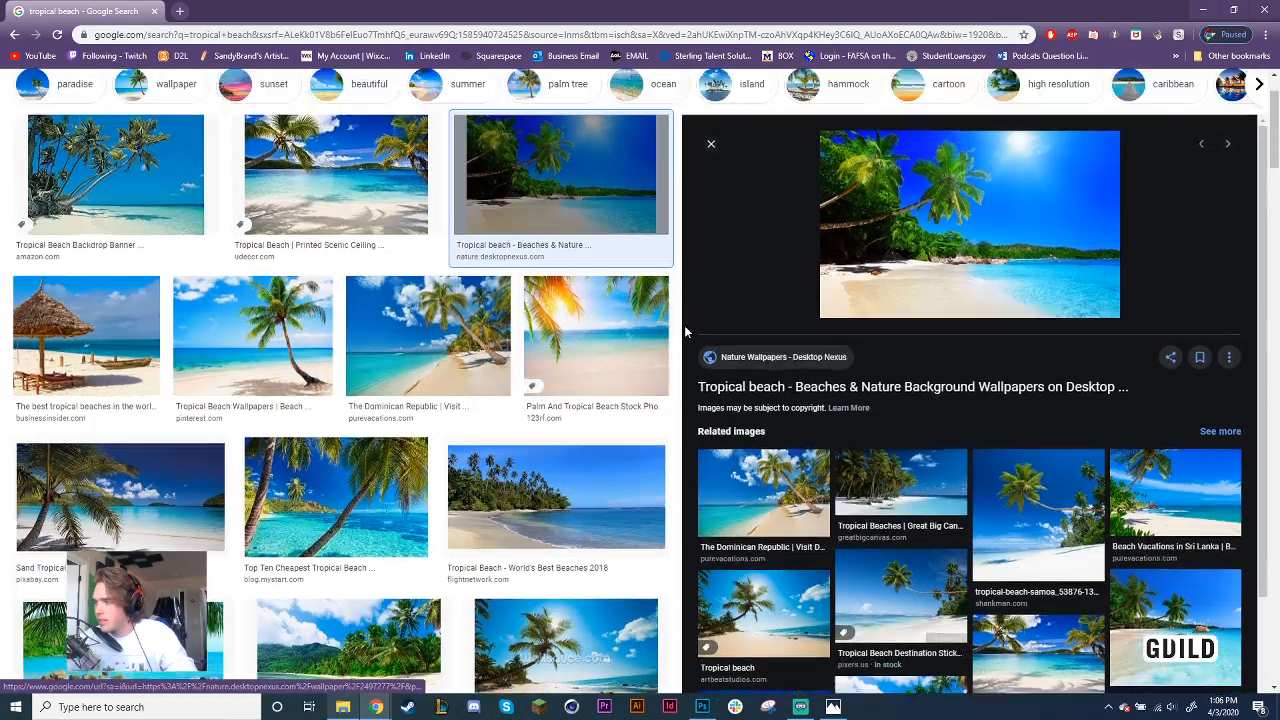
scroll(979, 463, "down", 2)
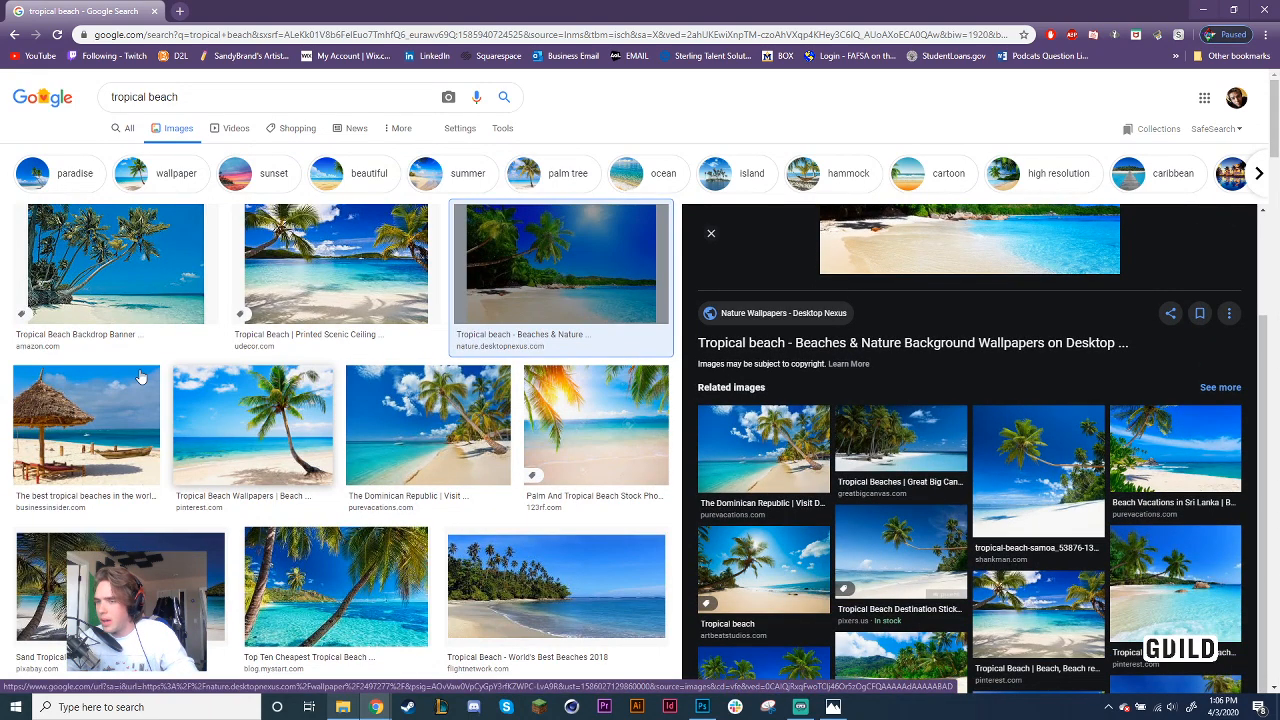
Preview the Business Insider thatched umbrella beach and the Jooinn wooden pier image as possible backgrounds
left_click(104, 449)
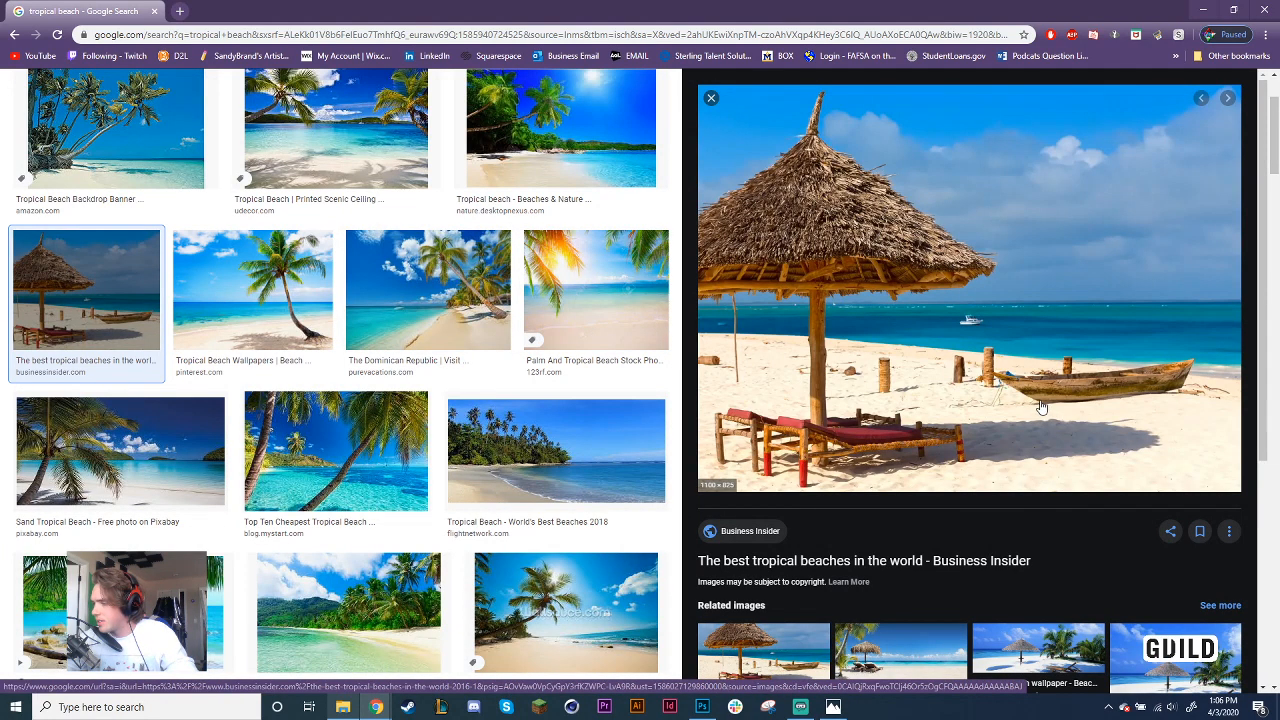
scroll(457, 423, "down", 5)
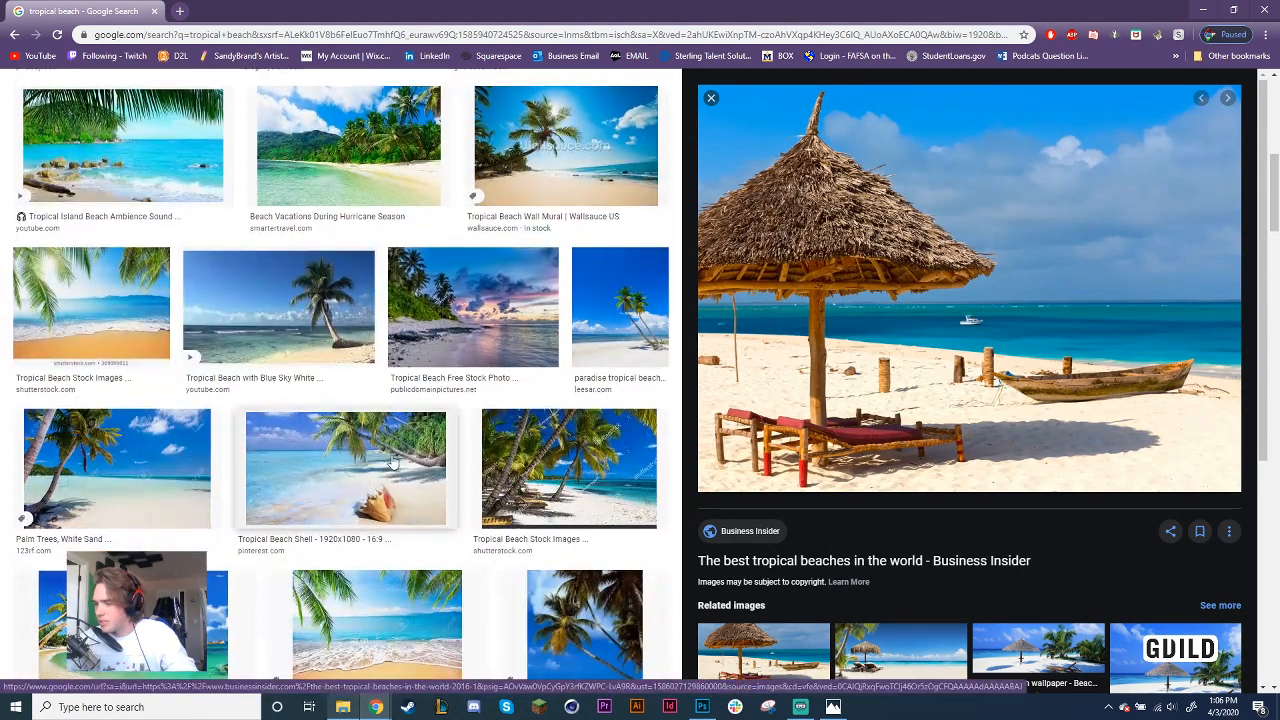
scroll(360, 460, "down", 4)
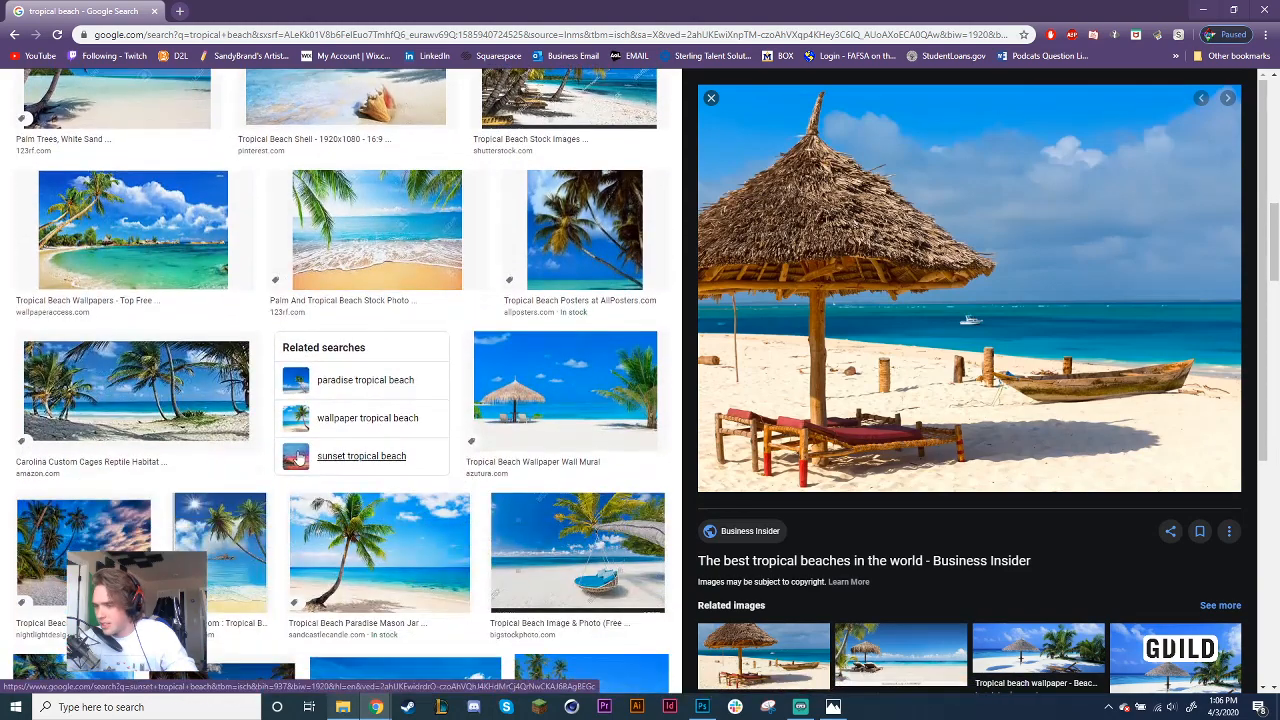
scroll(297, 456, "down", 3)
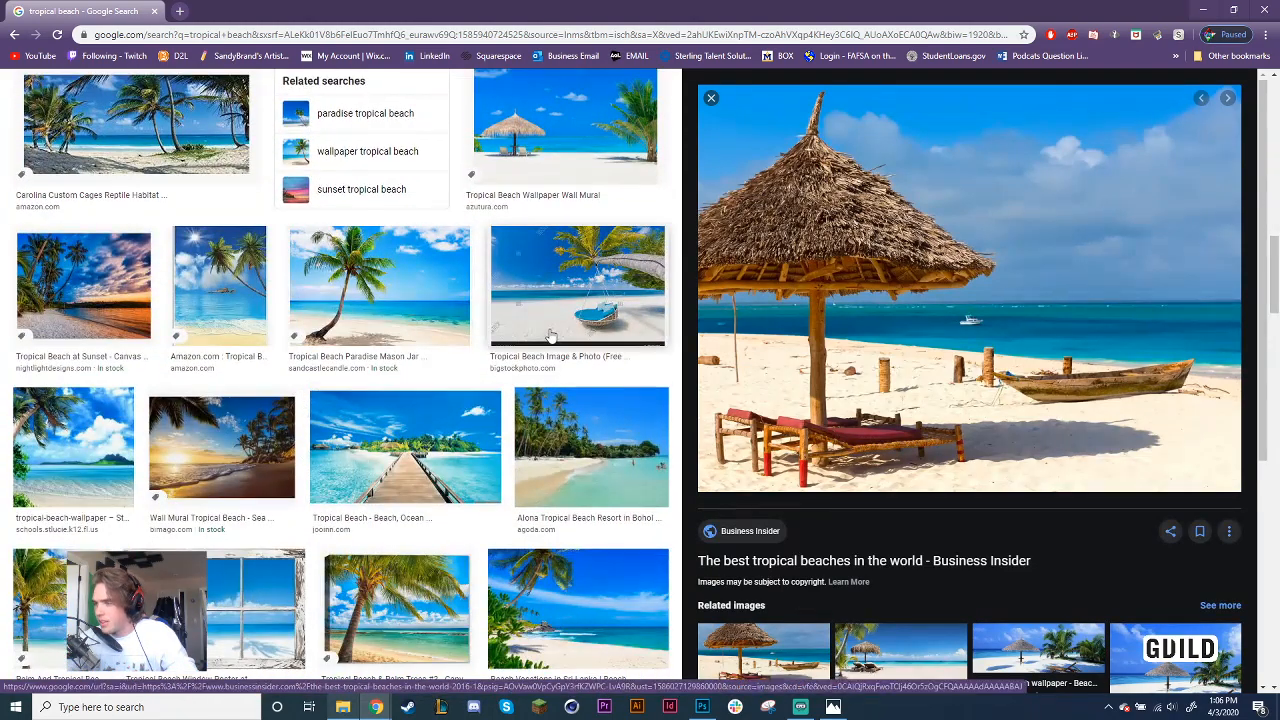
left_click(408, 447)
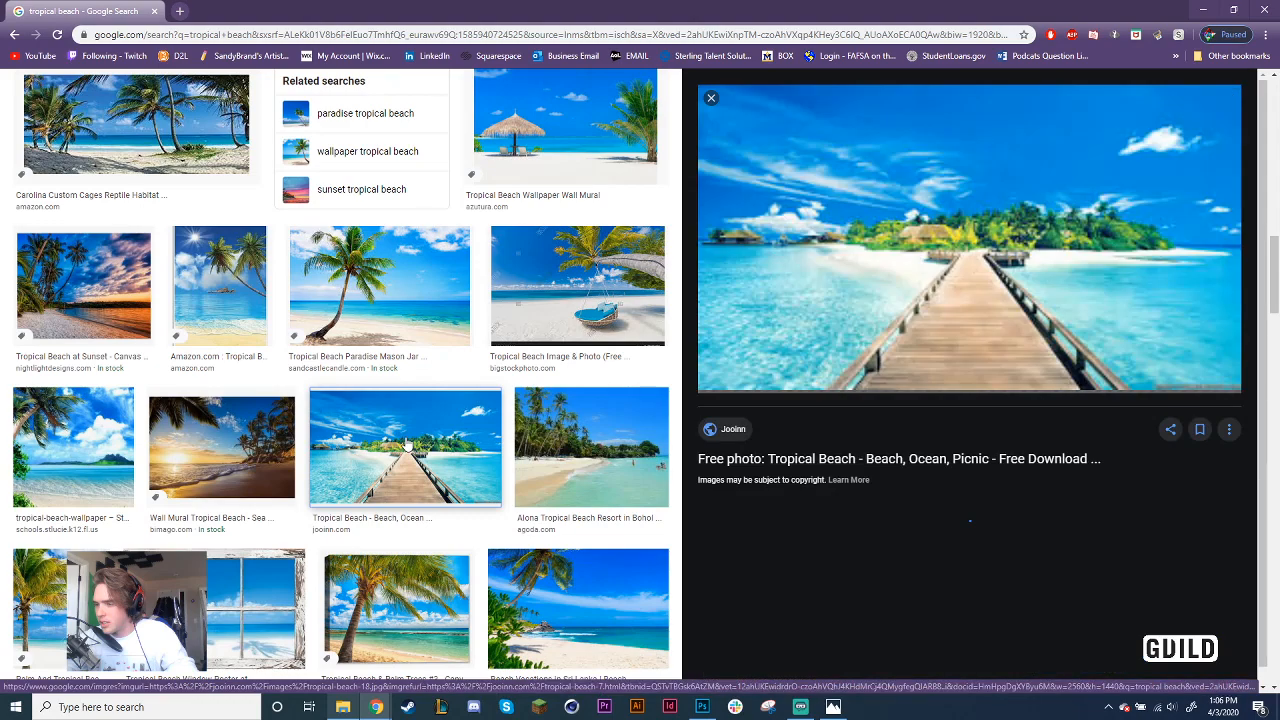
scroll(417, 455, "up", 5)
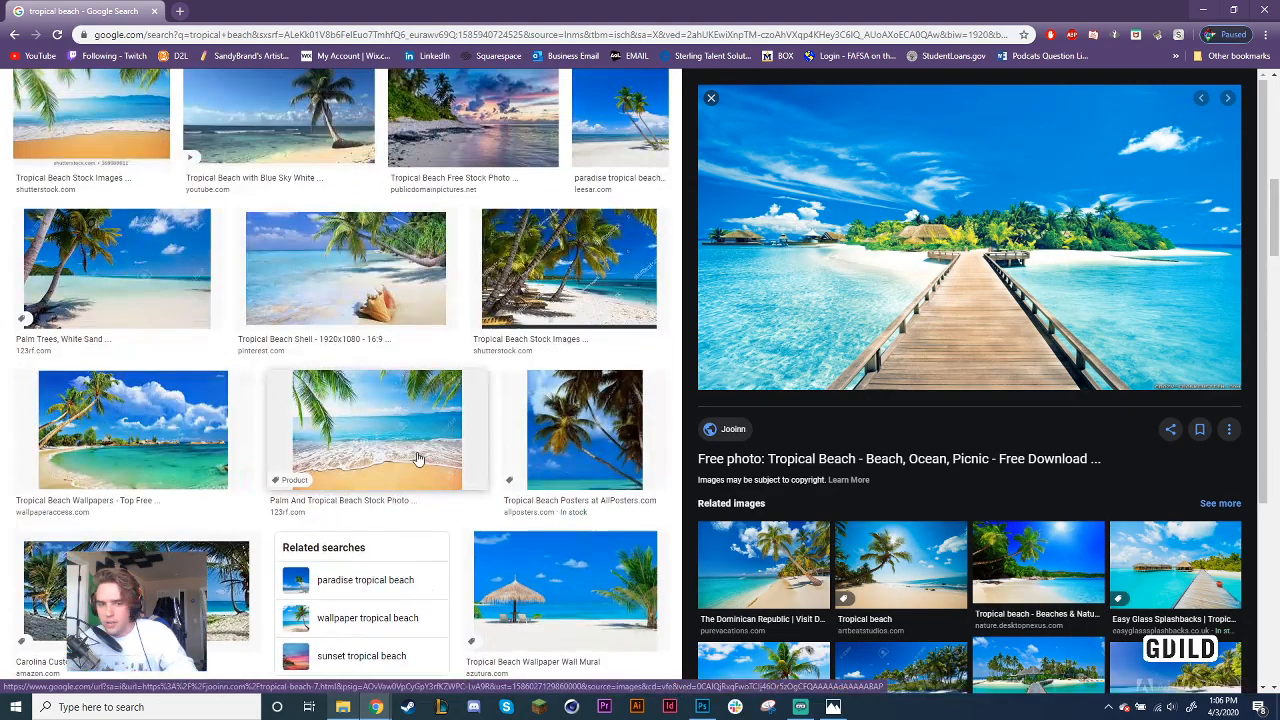
scroll(418, 457, "up", 8)
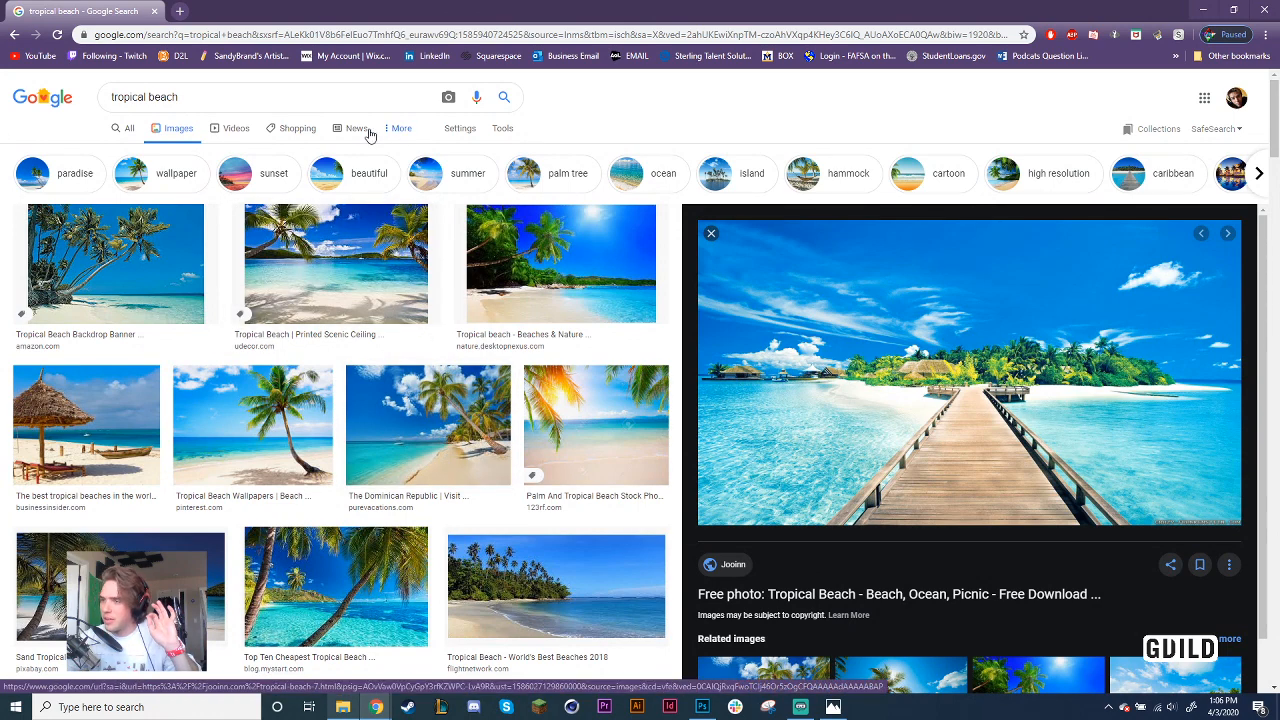
Filter the image results by usage rights to "Labeled for noncommercial reuse"
left_click(500, 130)
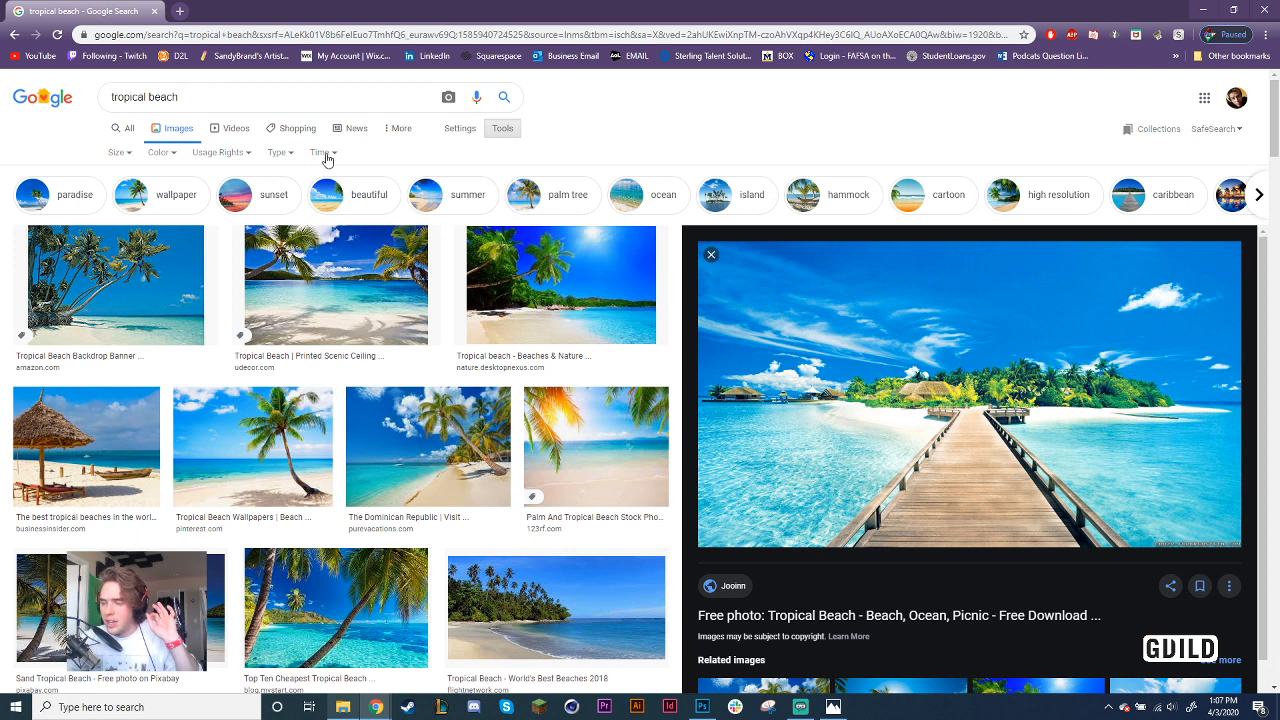
left_click(218, 152)
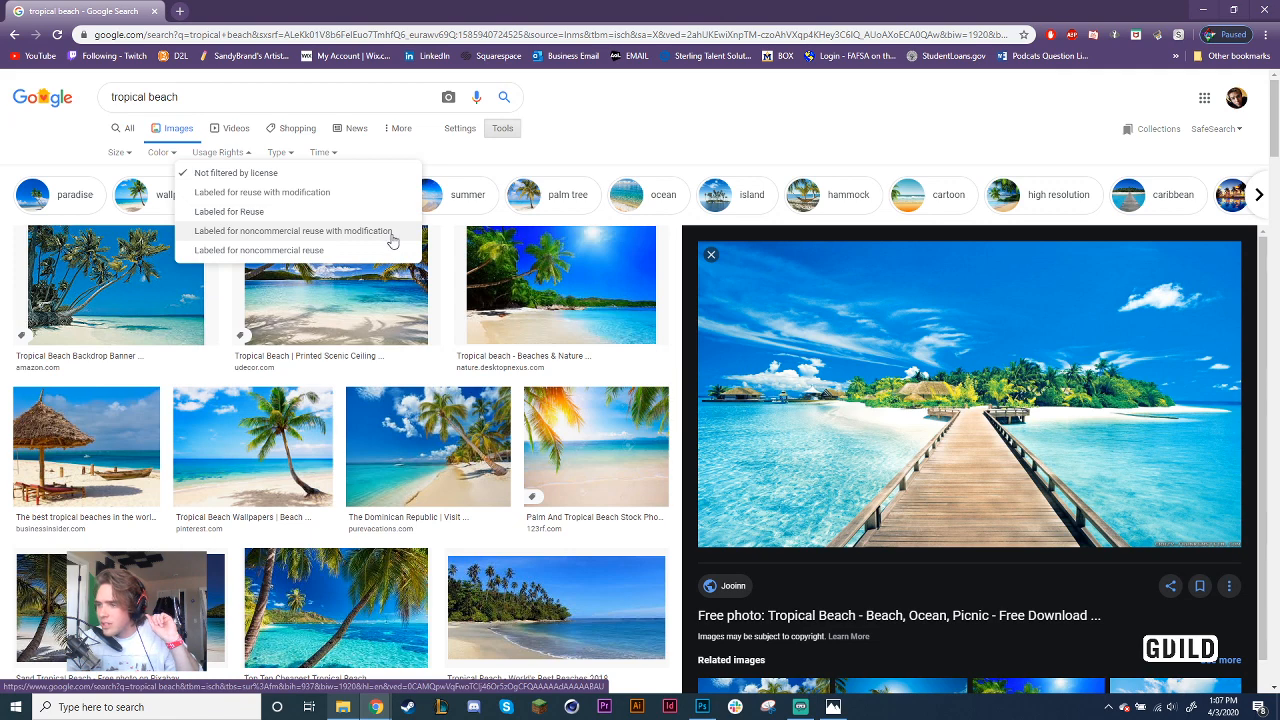
left_click(330, 256)
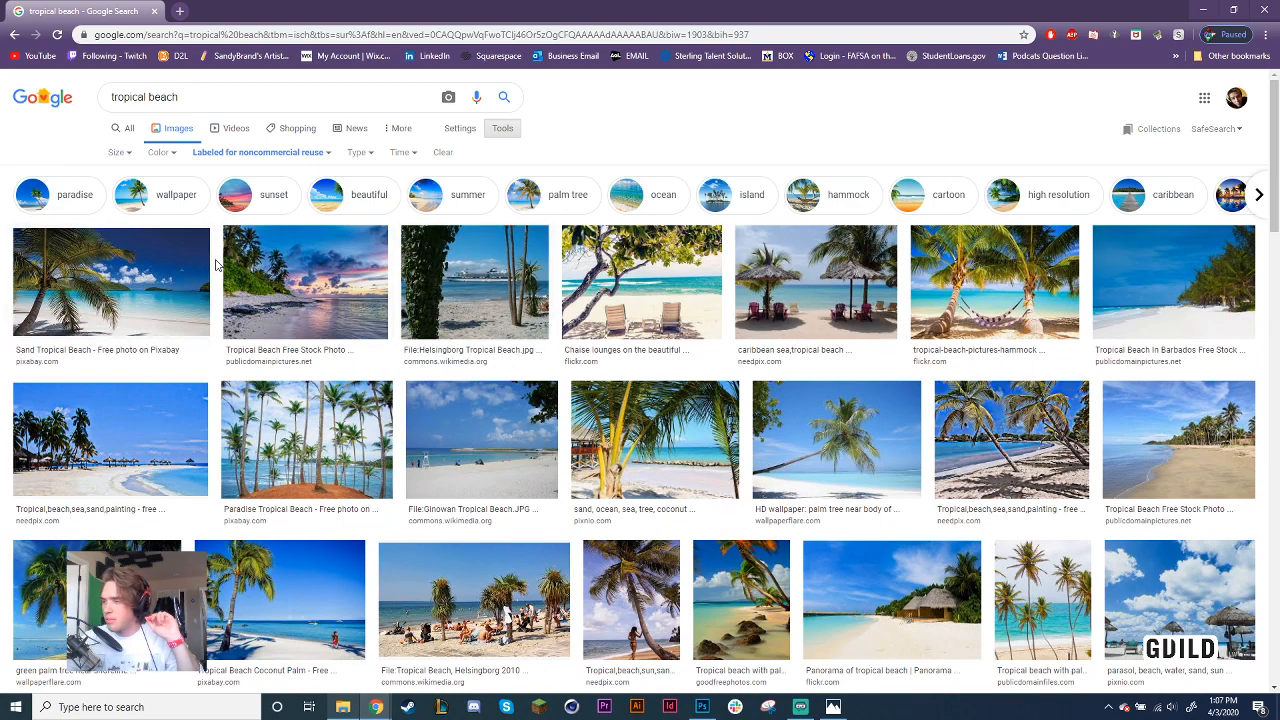
Browse the filtered beach images and preview the Pixnio parasol beach and the Needpix "Tropical,beach,sea,sand,painting" image
scroll(340, 340, "down", 2)
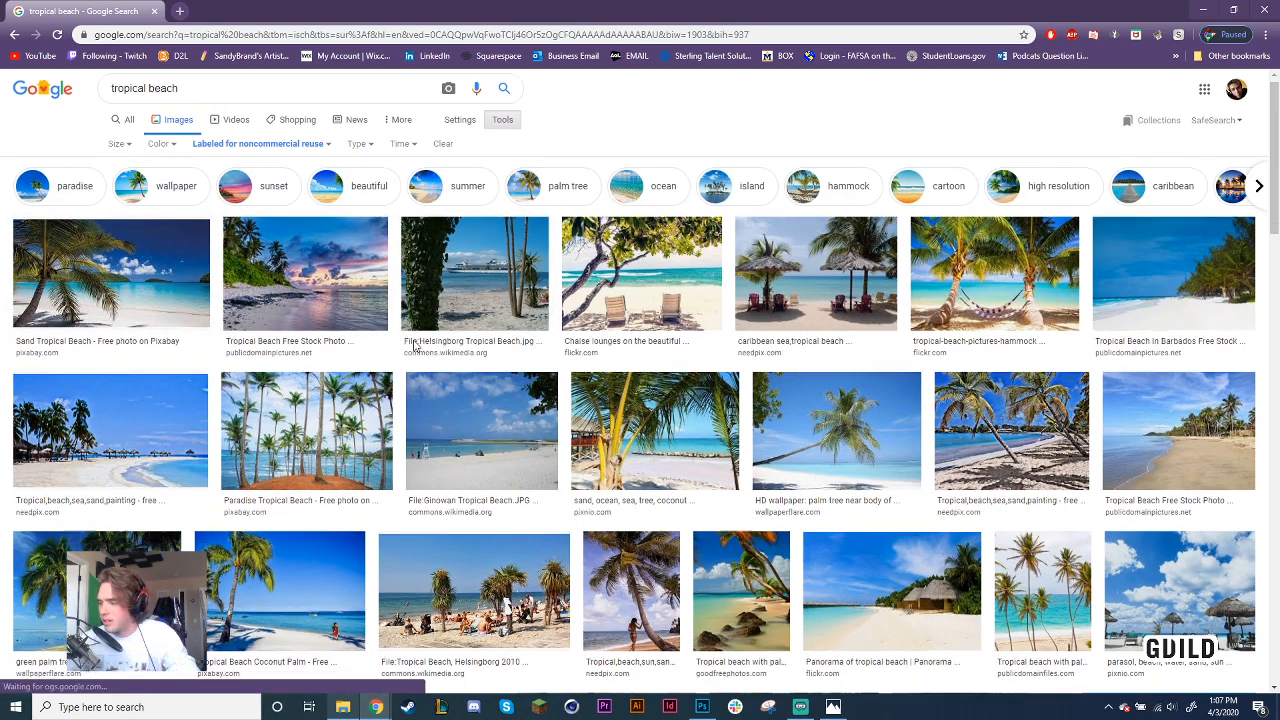
scroll(365, 377, "down", 3)
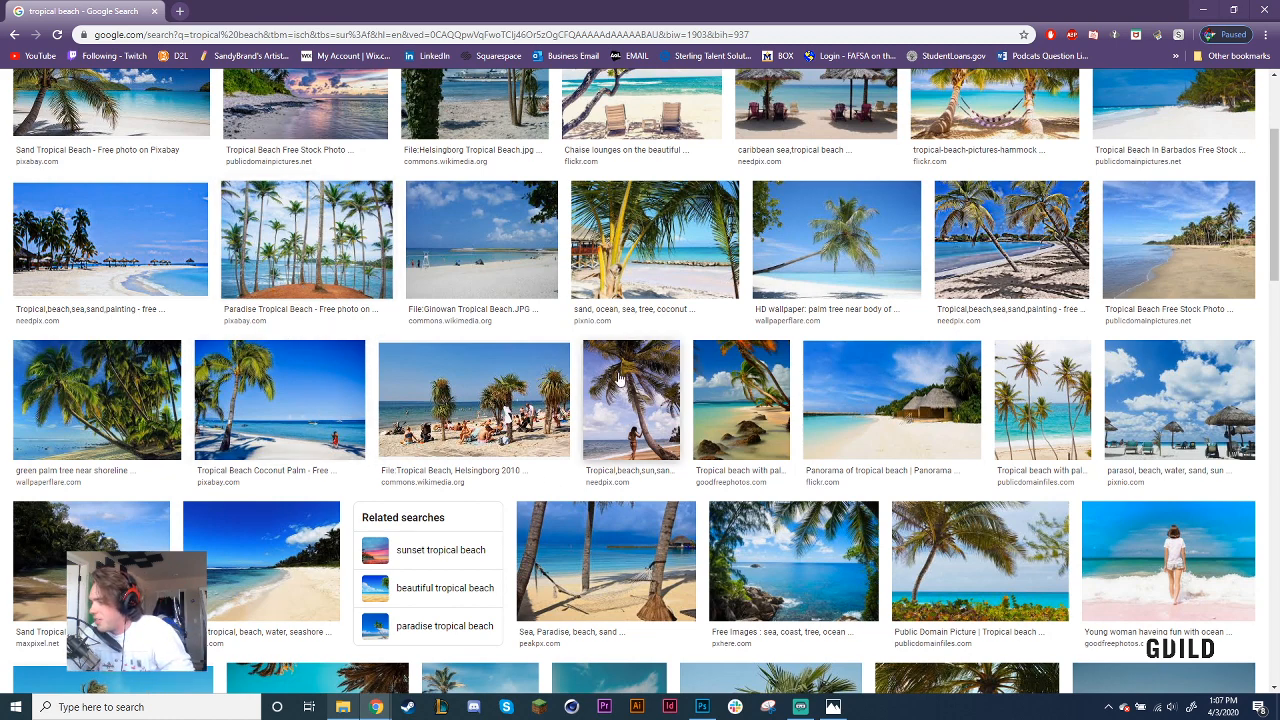
left_click(1172, 409)
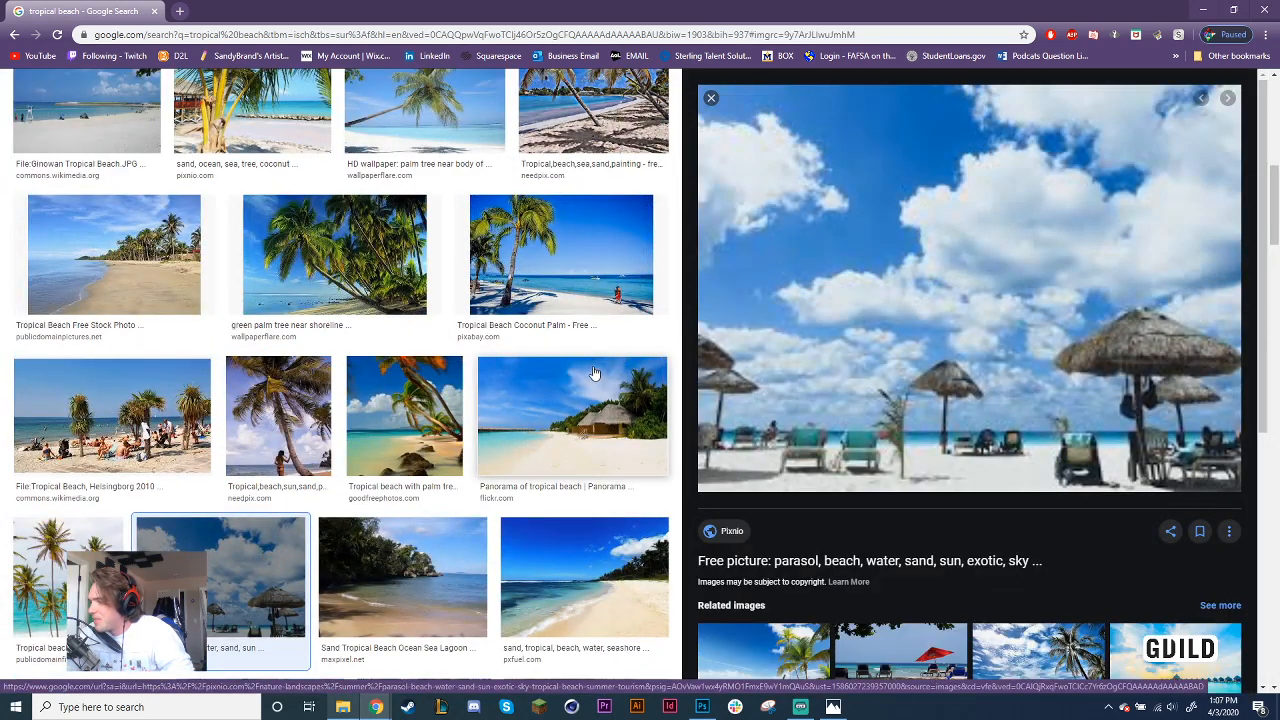
scroll(594, 373, "up", 1)
scroll(576, 345, "up", 1)
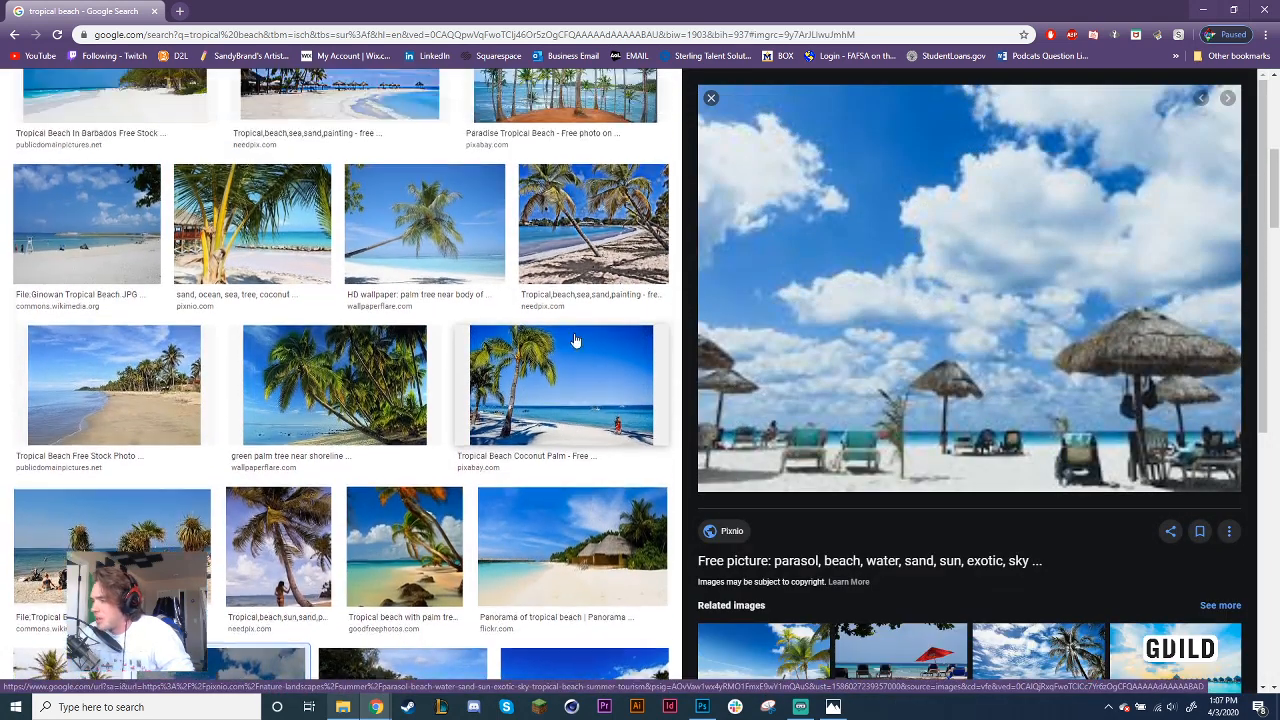
scroll(296, 398, "up", 4)
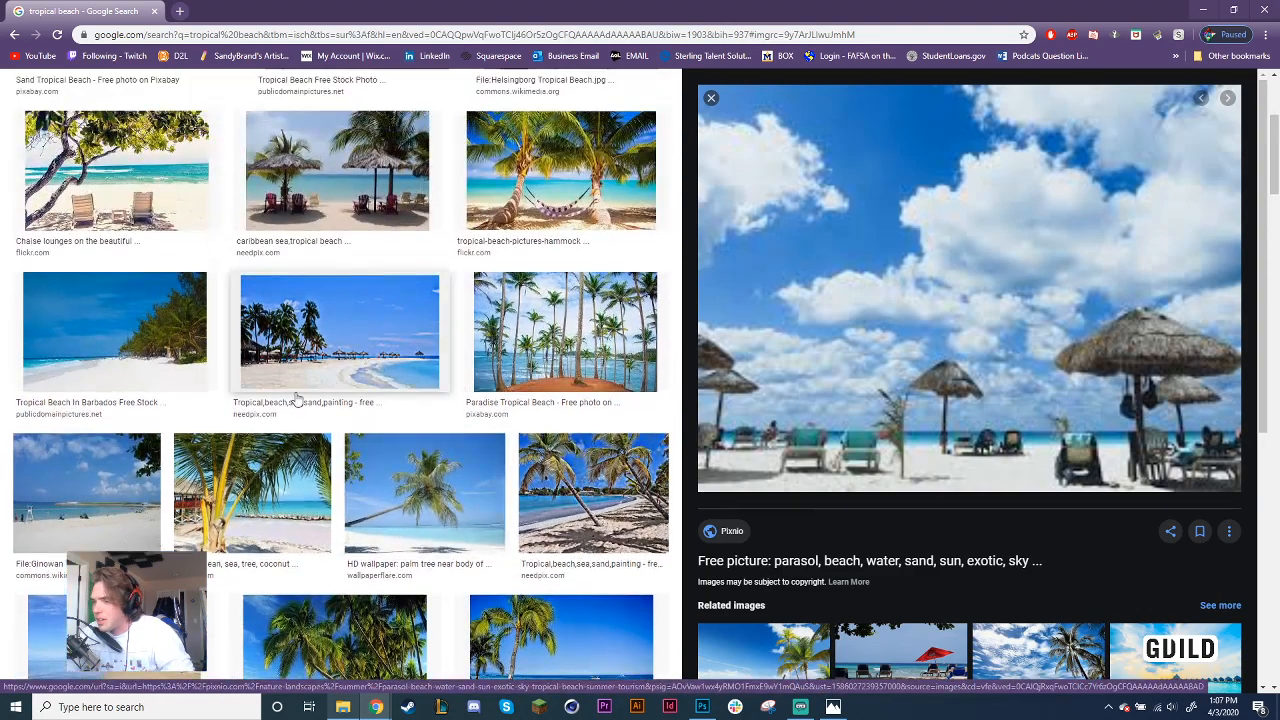
left_click(320, 366)
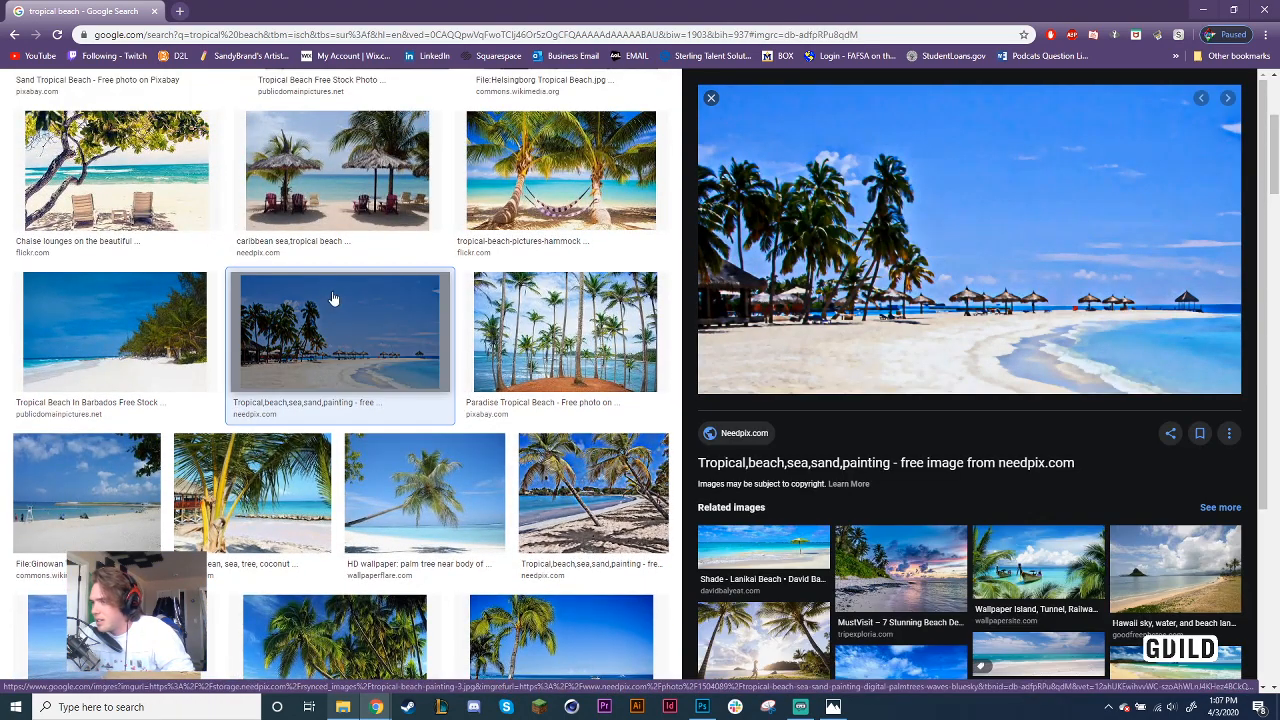
Preview the Needpix "caribbean sea,tropical beach" image with two thatched umbrellas and save it as BEACH in the GUILD folder
scroll(334, 298, "up", 2)
left_click(338, 292)
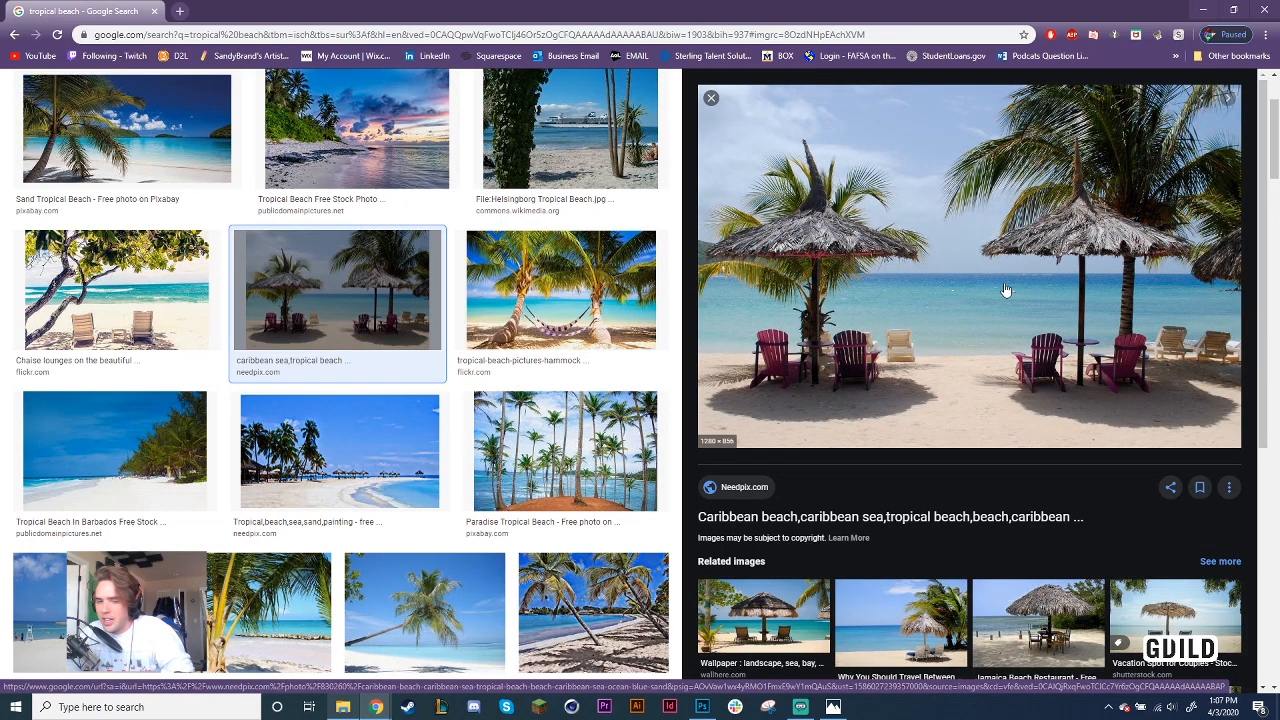
right_click(834, 299)
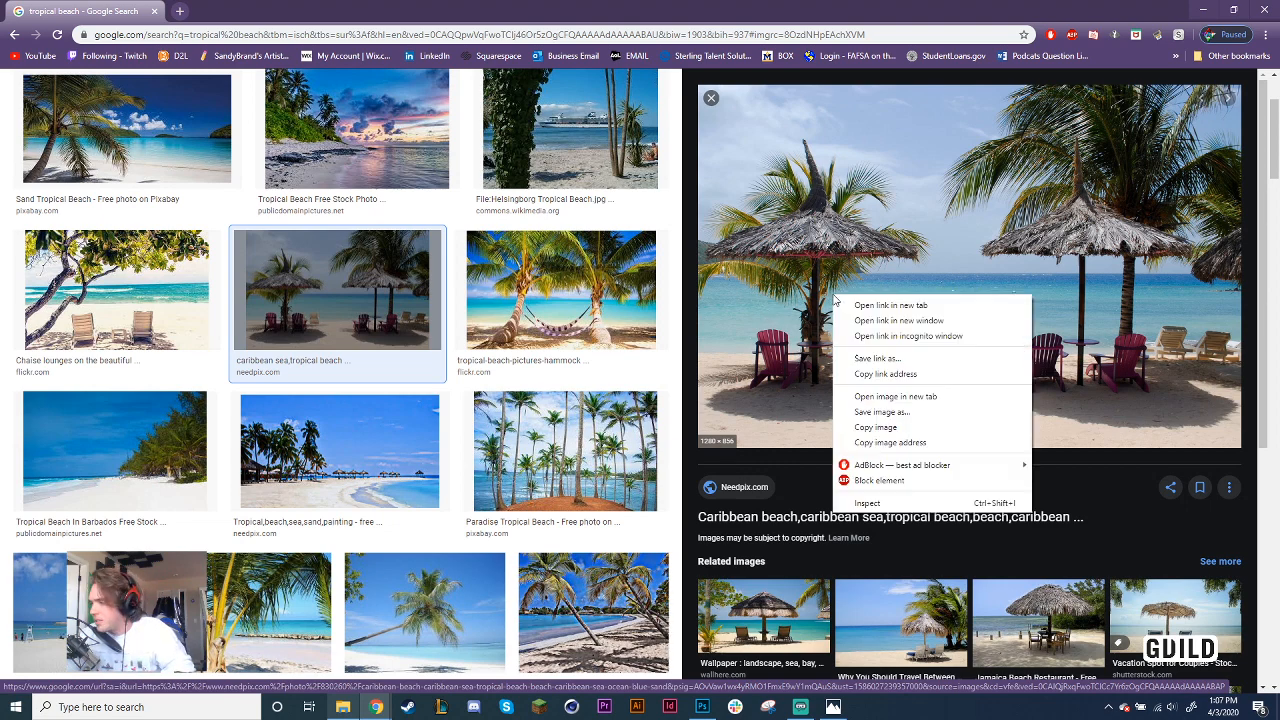
left_click(871, 412)
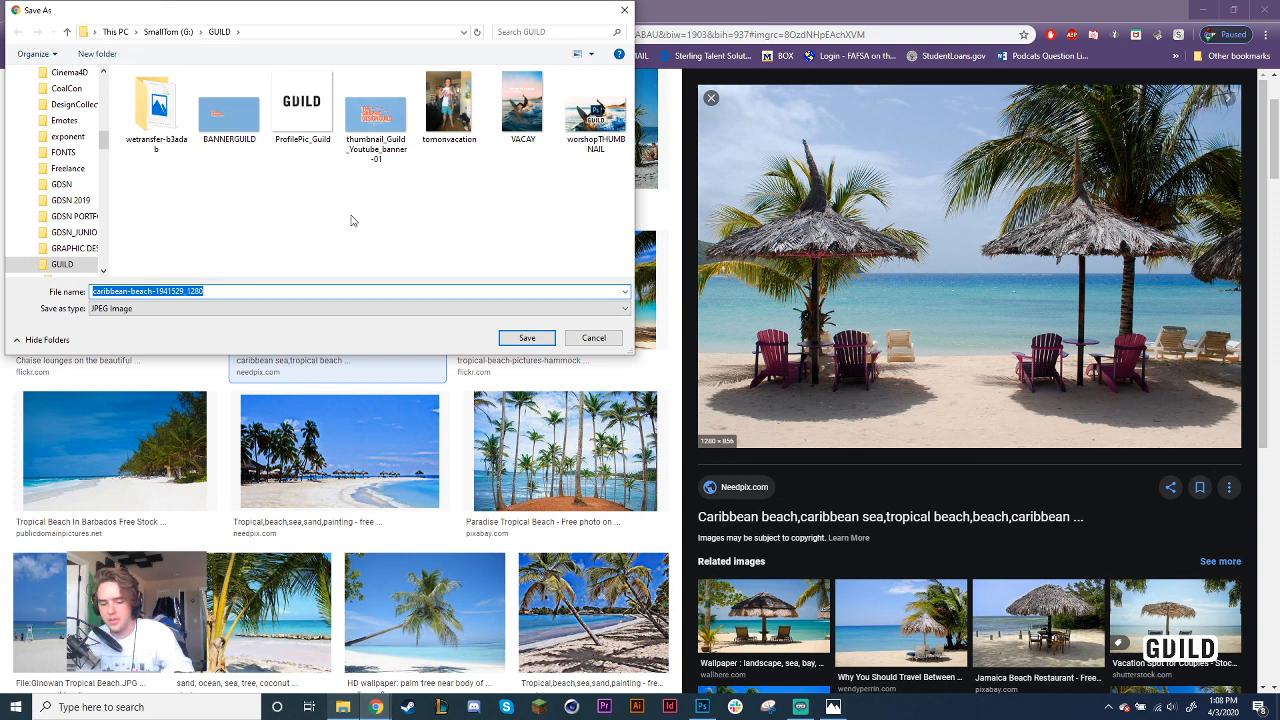
type("BEACH")
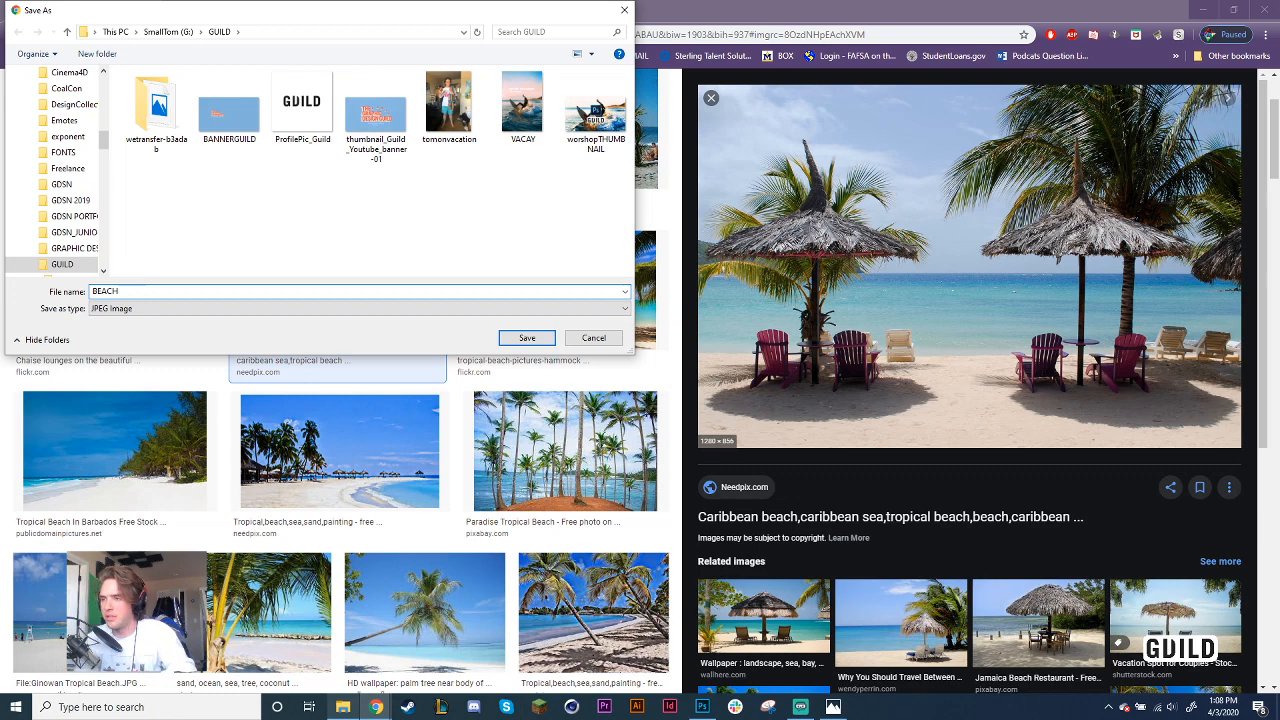
key("Return")
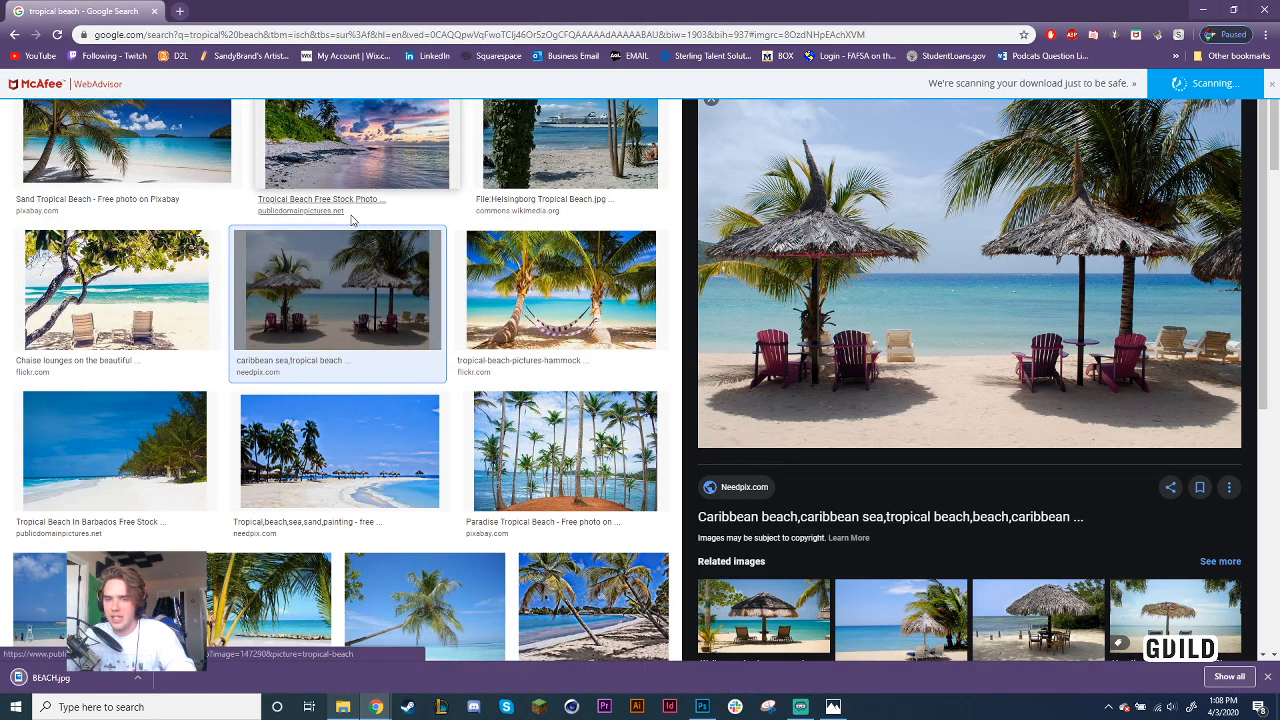
left_click(1267, 677)
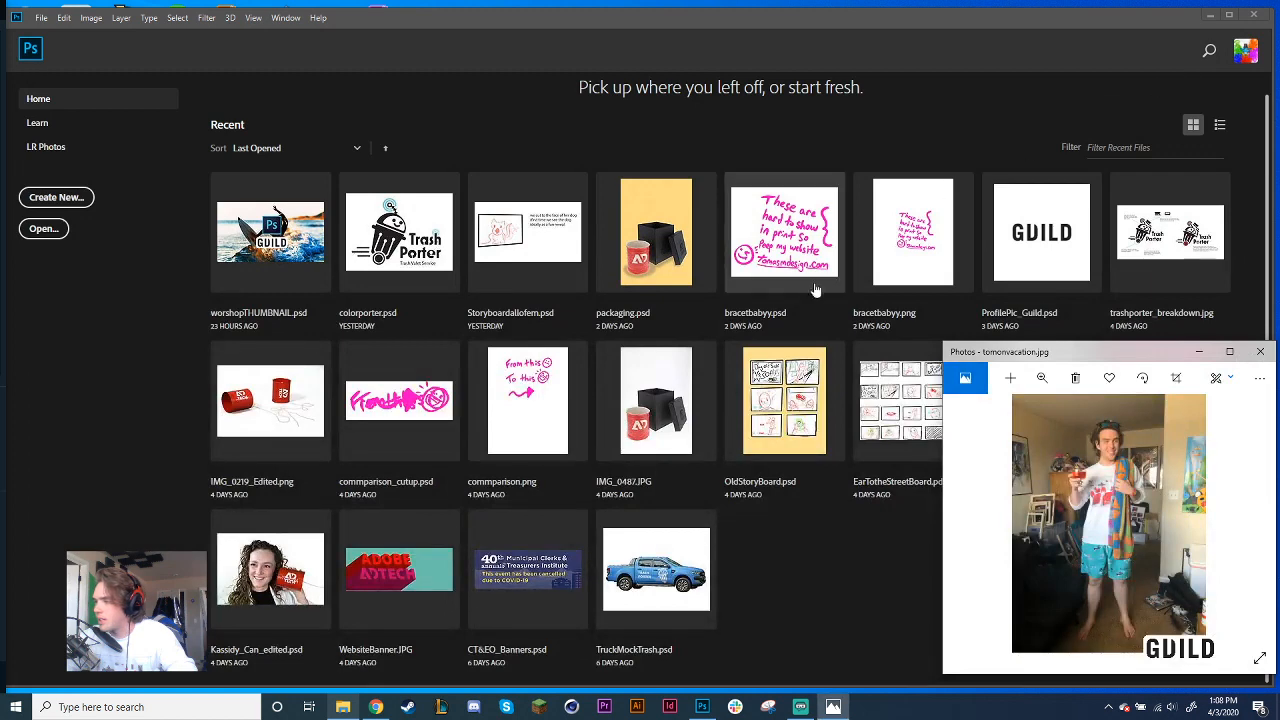
Close the tomonvacation.jpg preview and start a new Photoshop document from the recent 1920 x 1080 px at 300 ppi preset
left_click_drag(1093, 352, 489, 214)
left_click(656, 215)
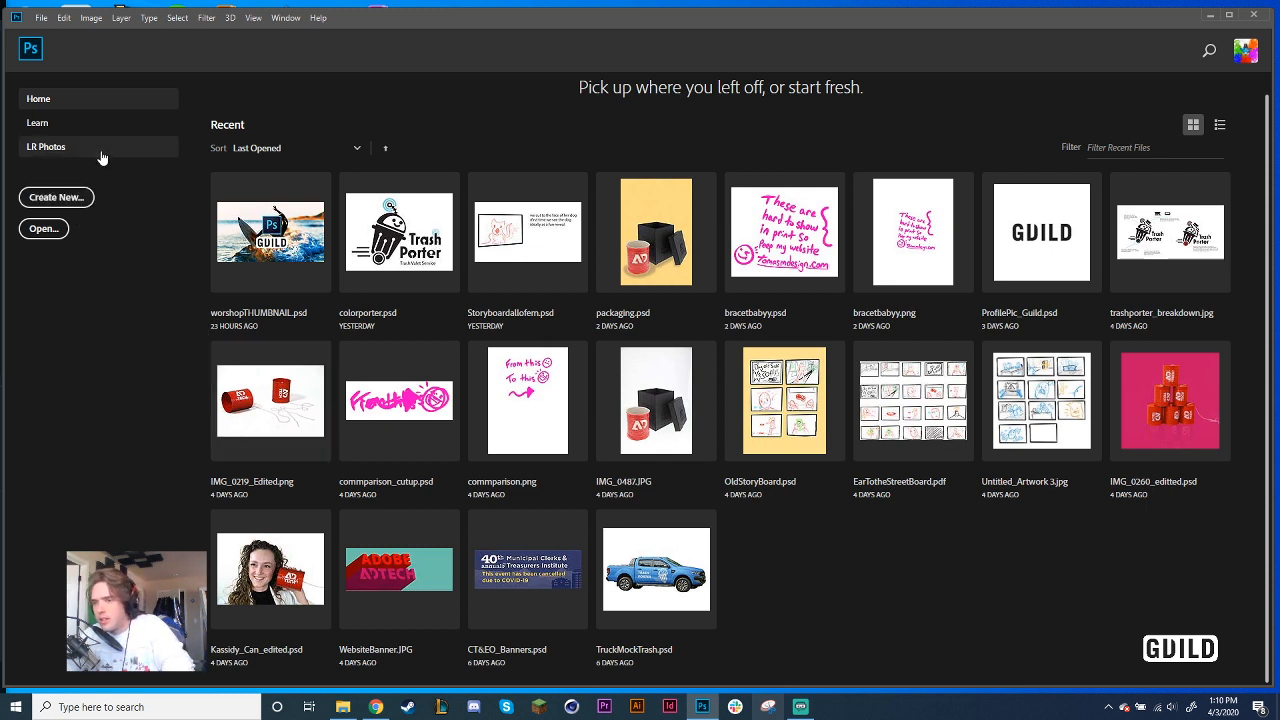
left_click(59, 199)
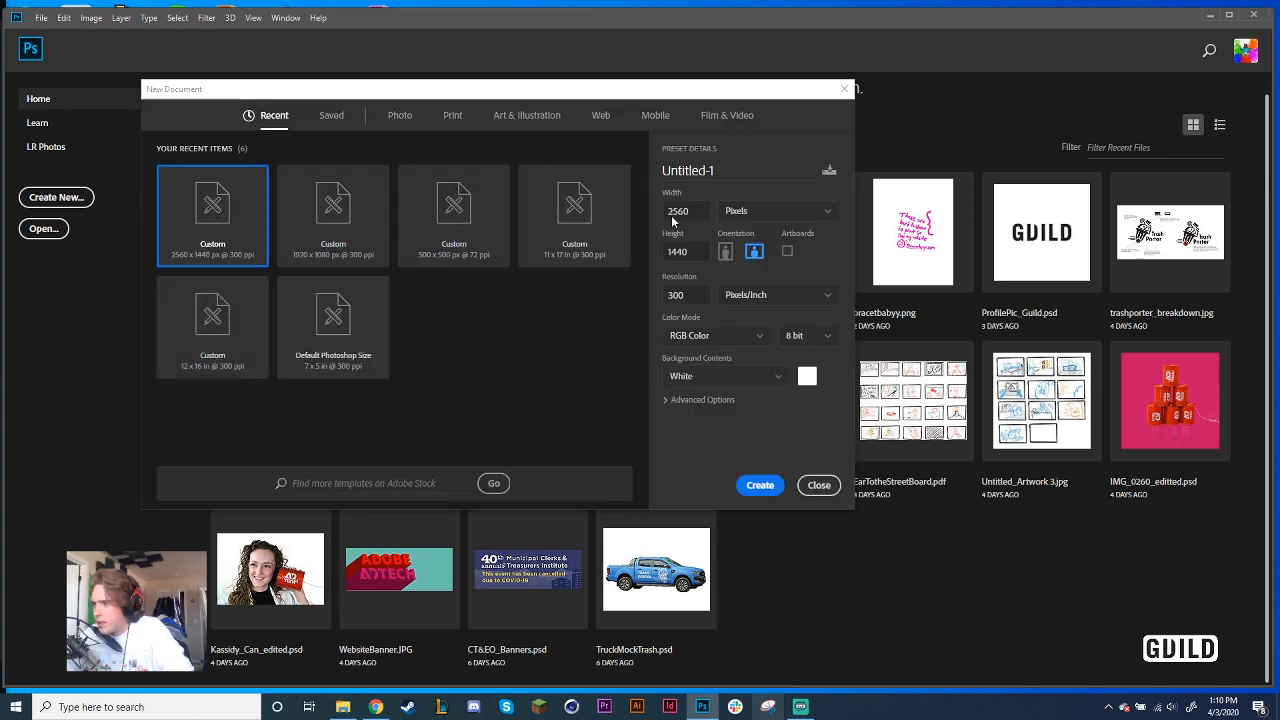
left_click_drag(645, 94, 764, 144)
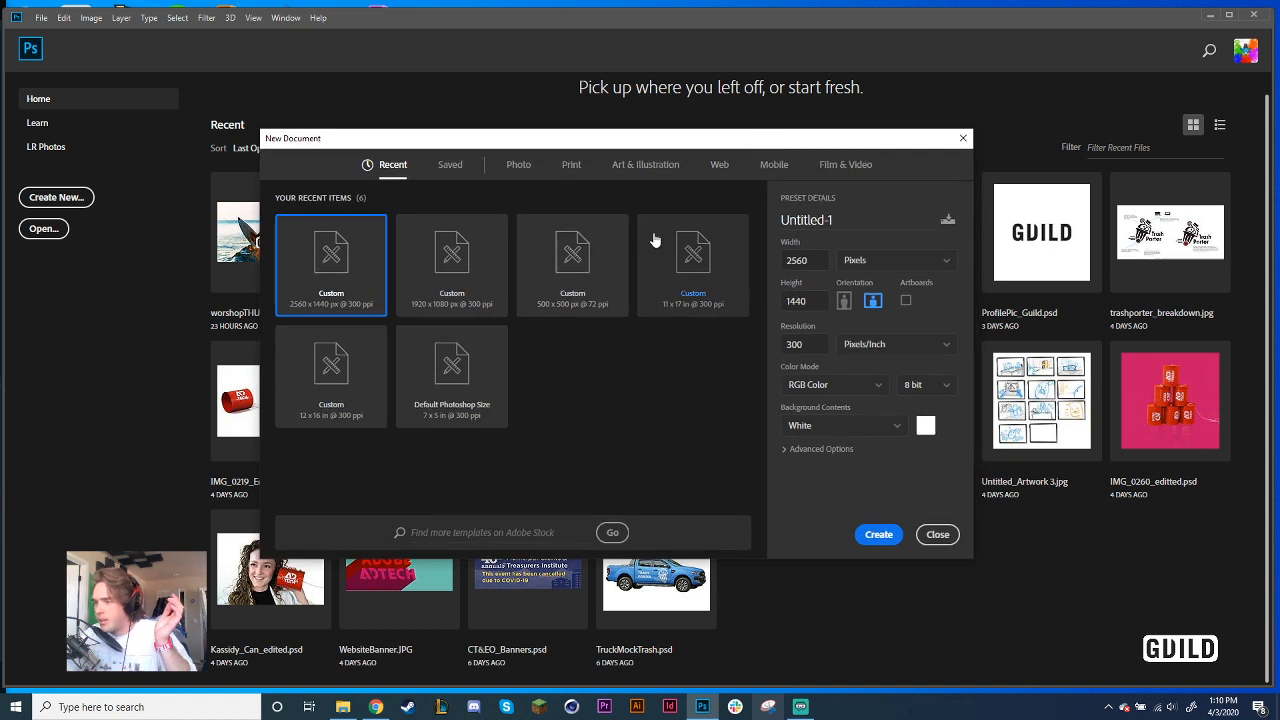
left_click(476, 233)
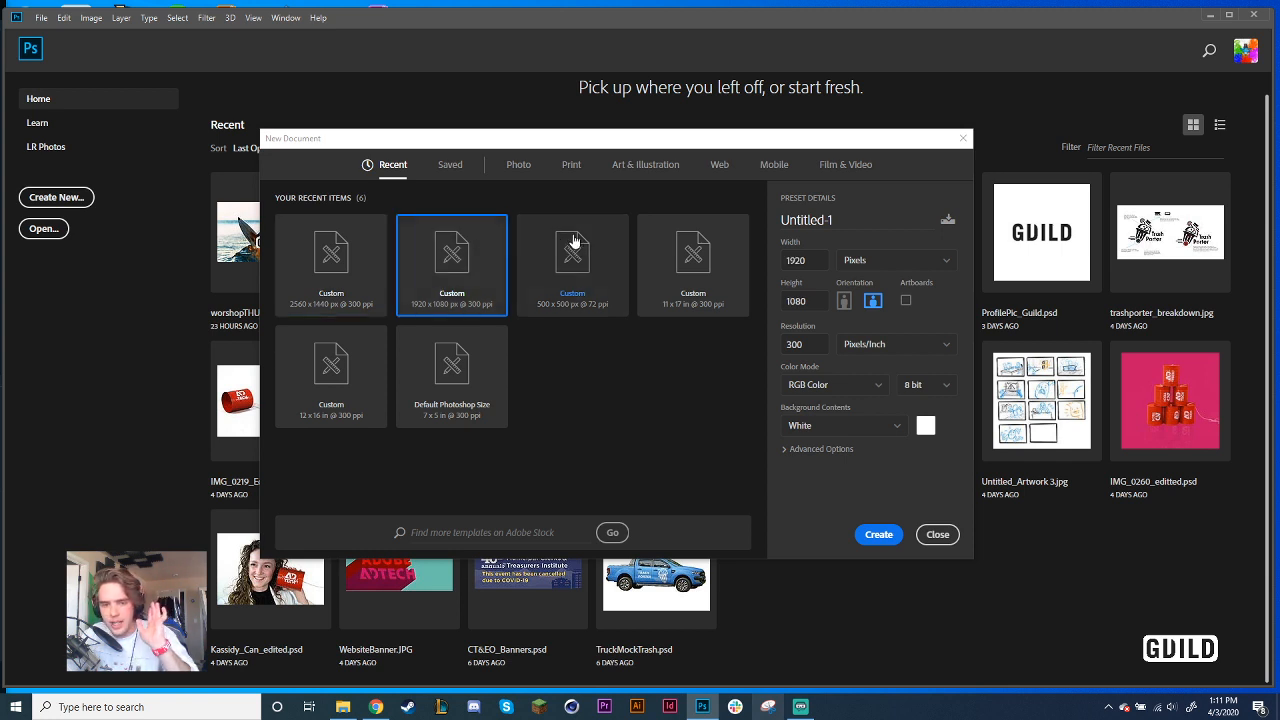
Set the new document's width to 1280 and height to 720 pixels, keep the resolution at 300 pixels/inch, and create it
double_click(818, 264)
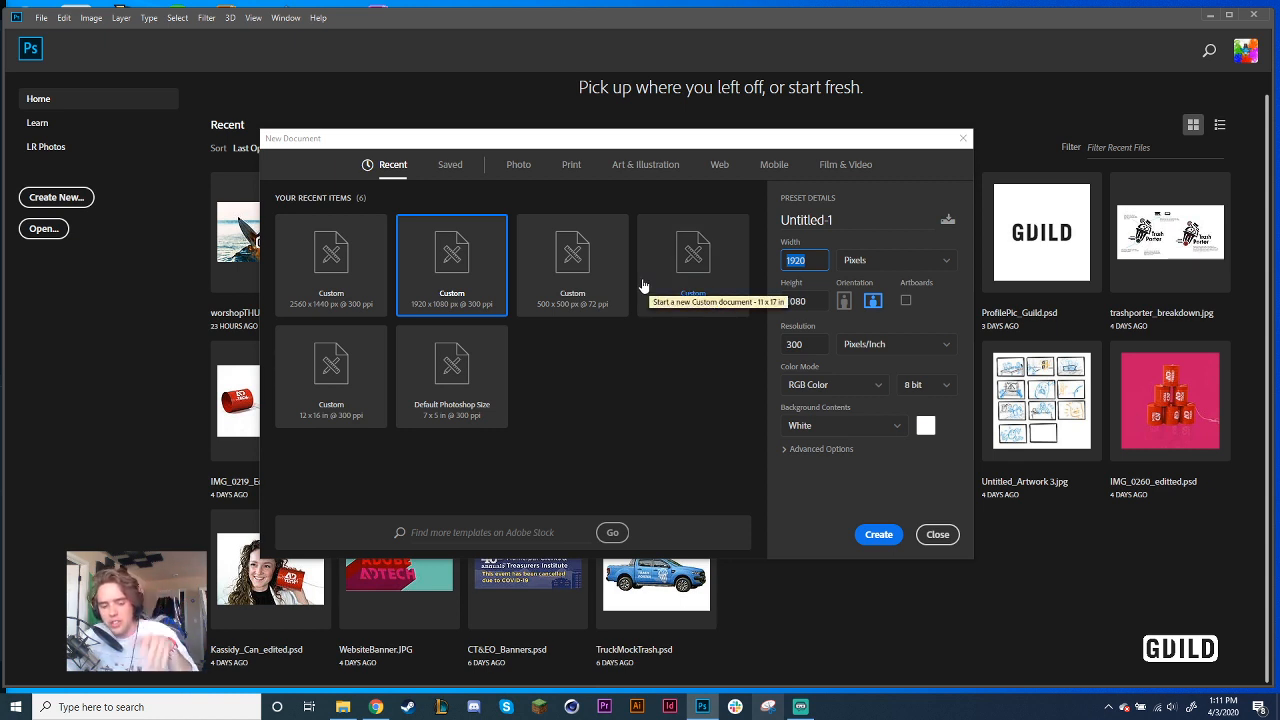
type("12")
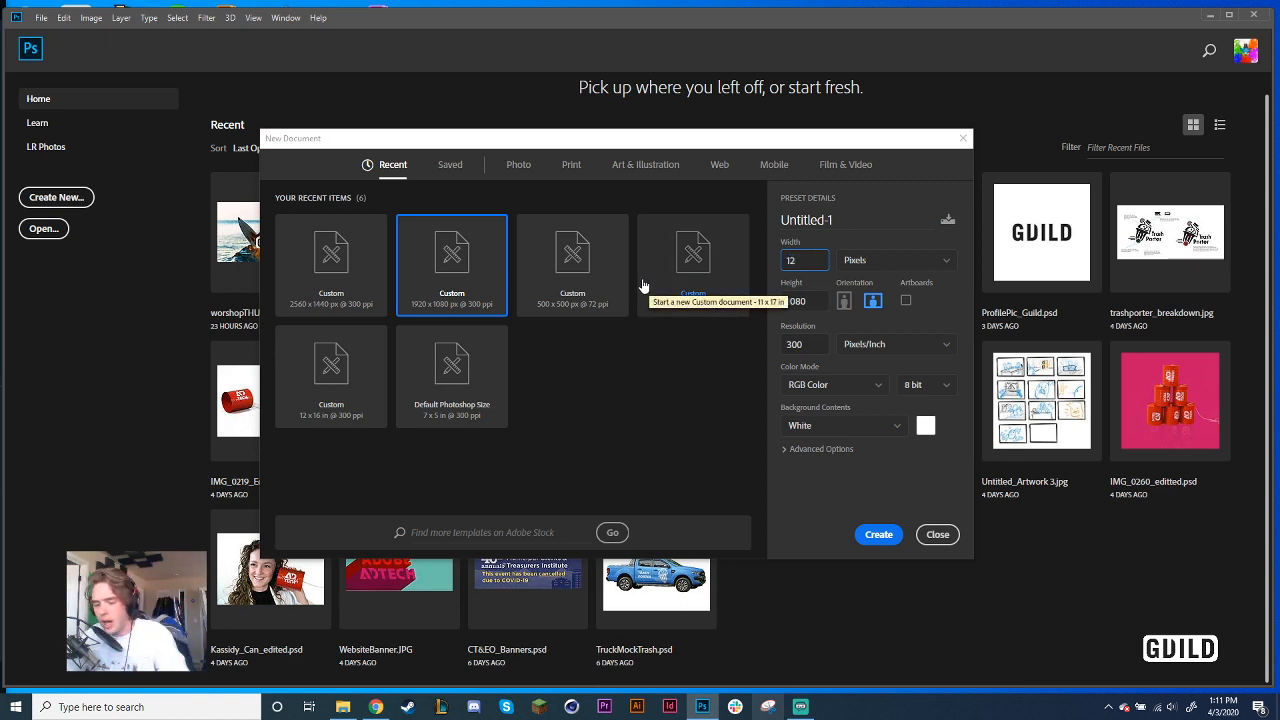
type("80")
key("Tab")
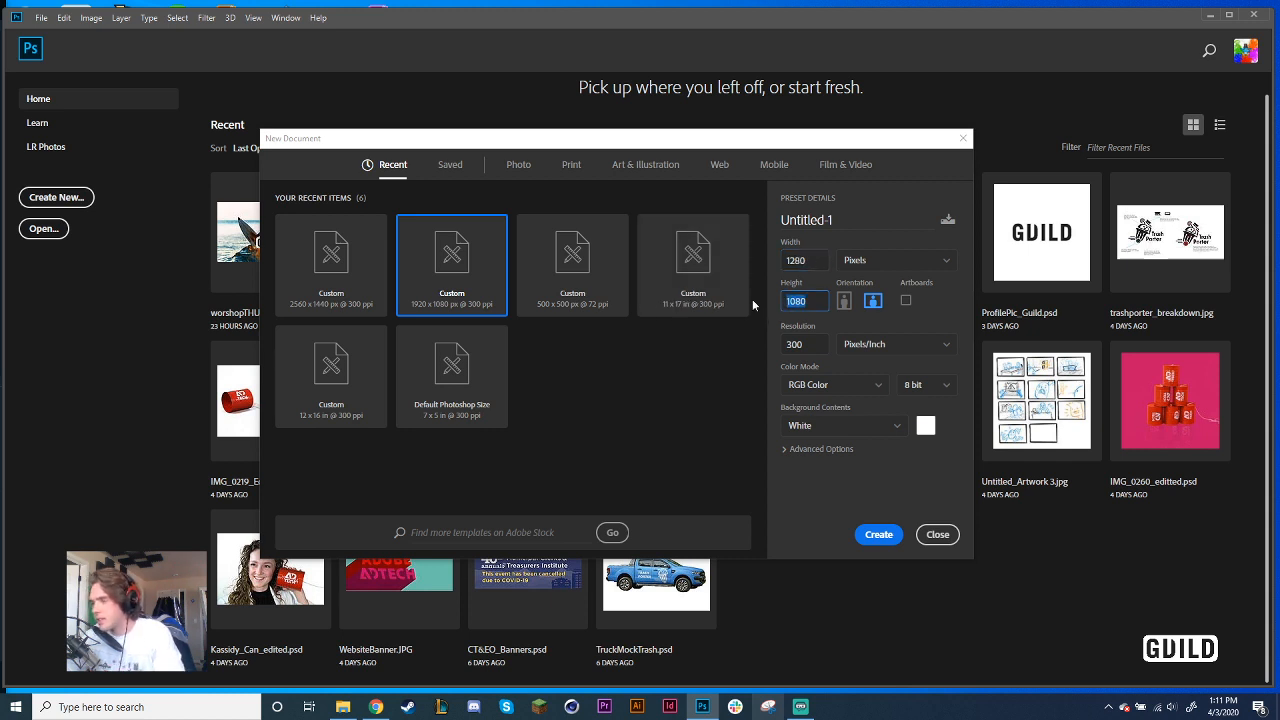
type("720")
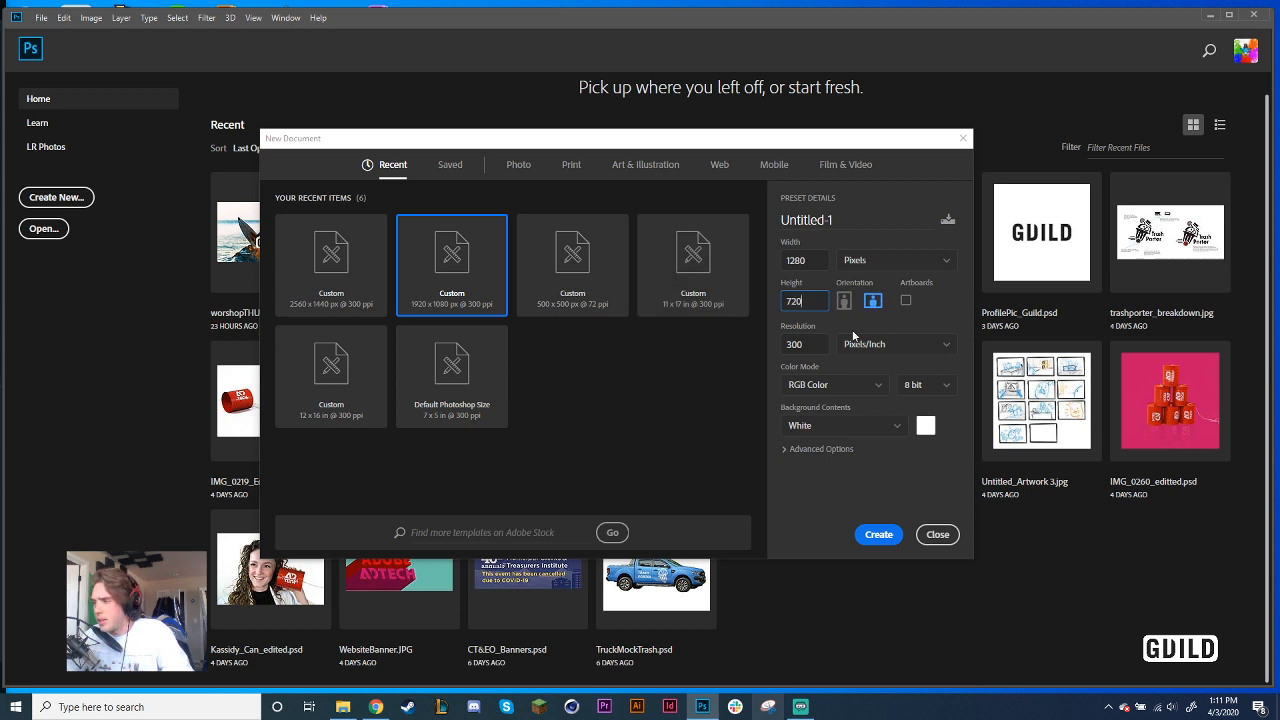
key("Tab")
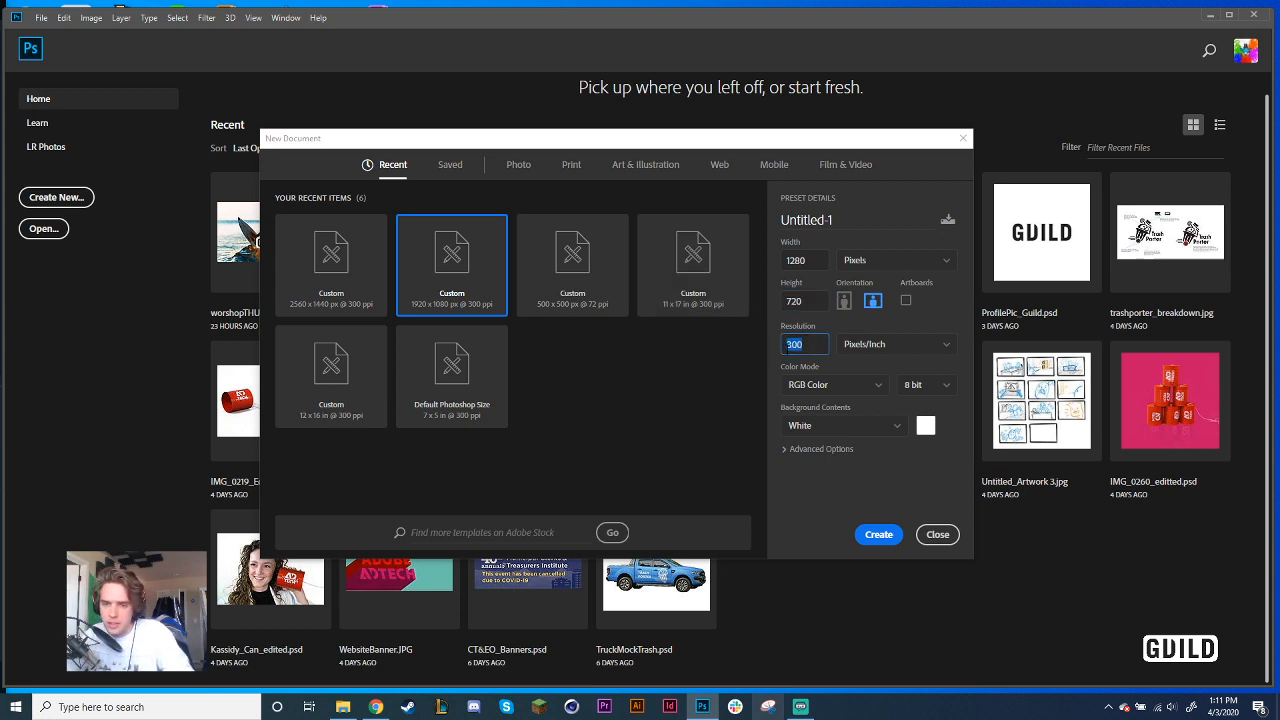
left_click_drag(794, 324, 806, 371)
double_click(815, 340)
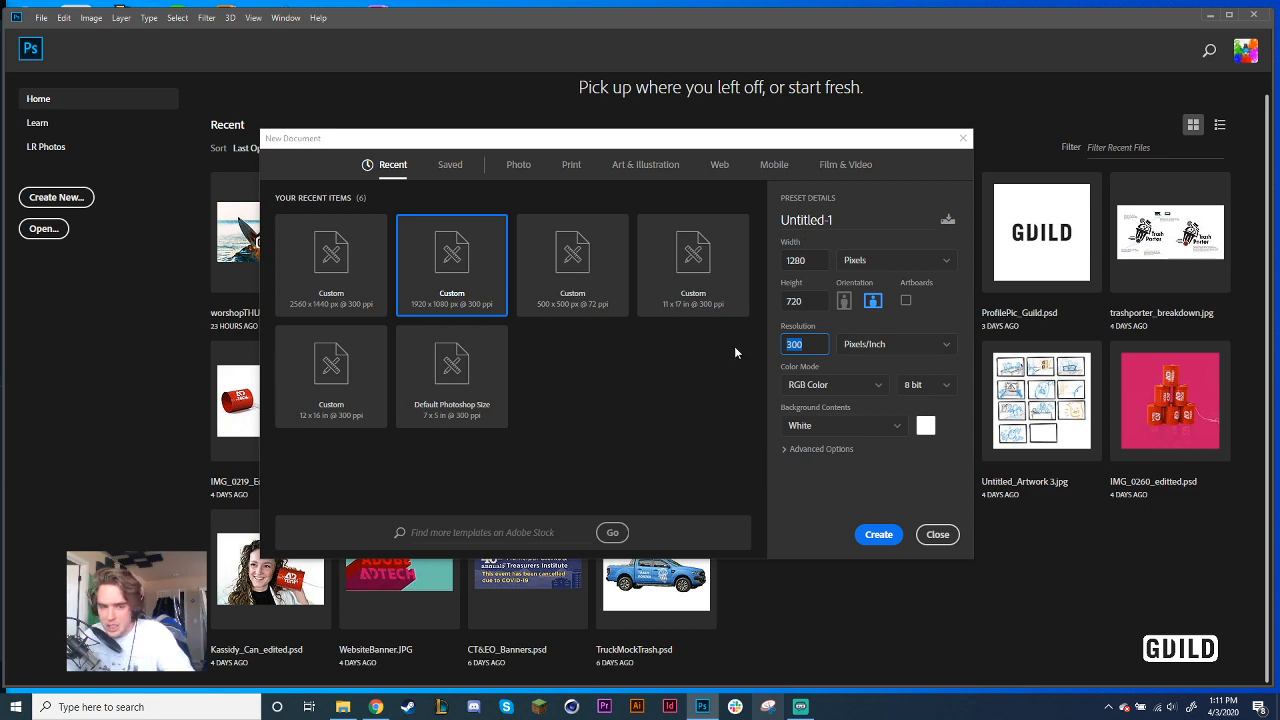
left_click(878, 534)
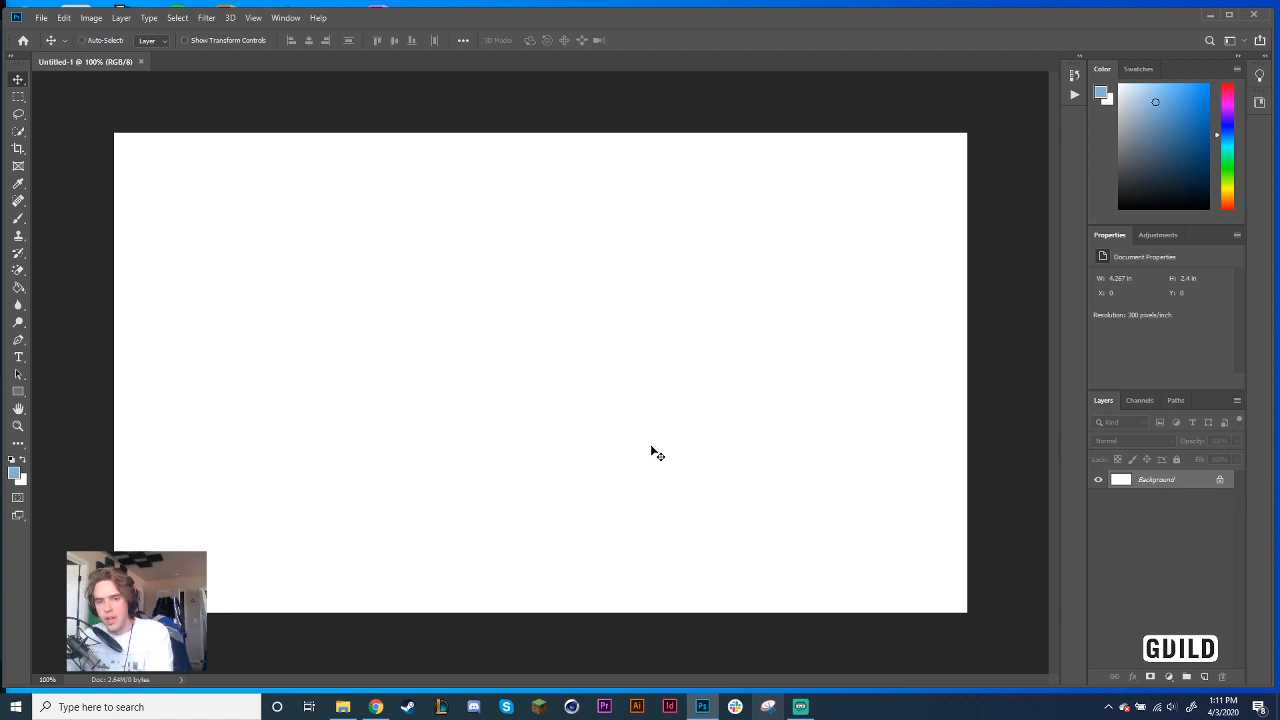
key("ctrl+plus")
key("ctrl+minus")
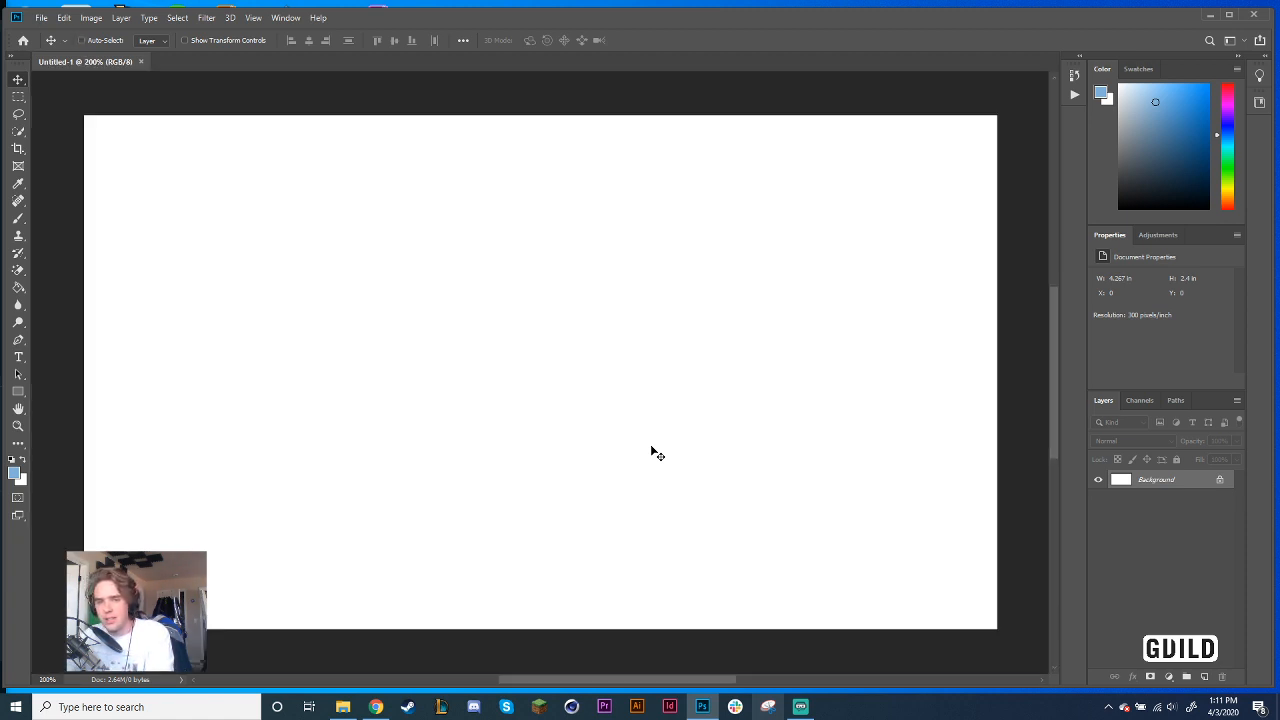
key("ctrl+minus")
key("ctrl+plus")
key("ctrl+plus")
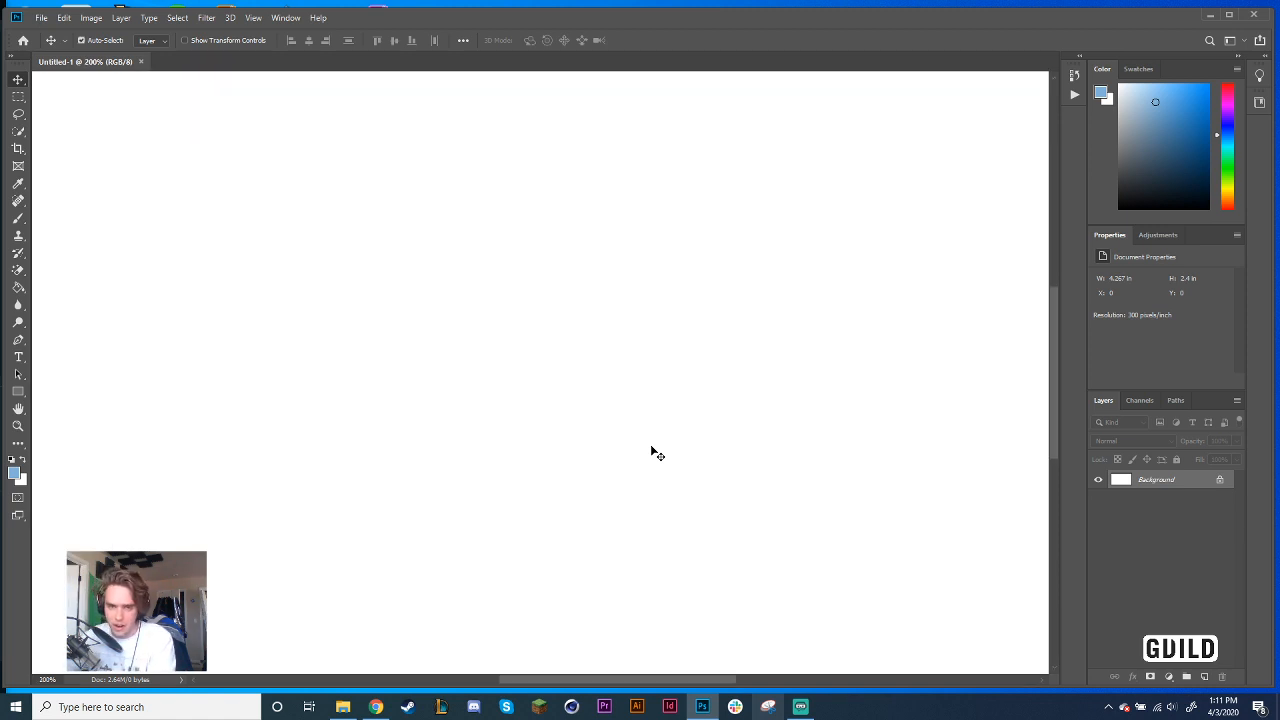
key("ctrl+plus")
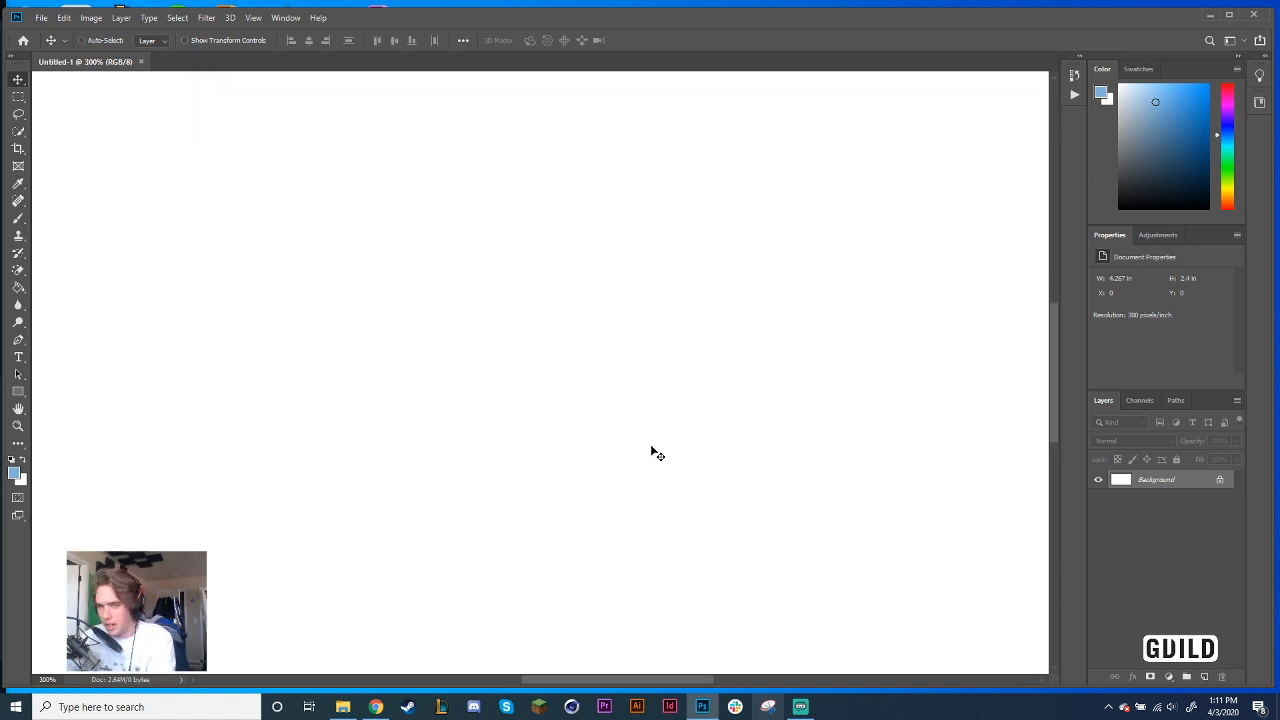
key("ctrl+minus")
key("ctrl+minus")
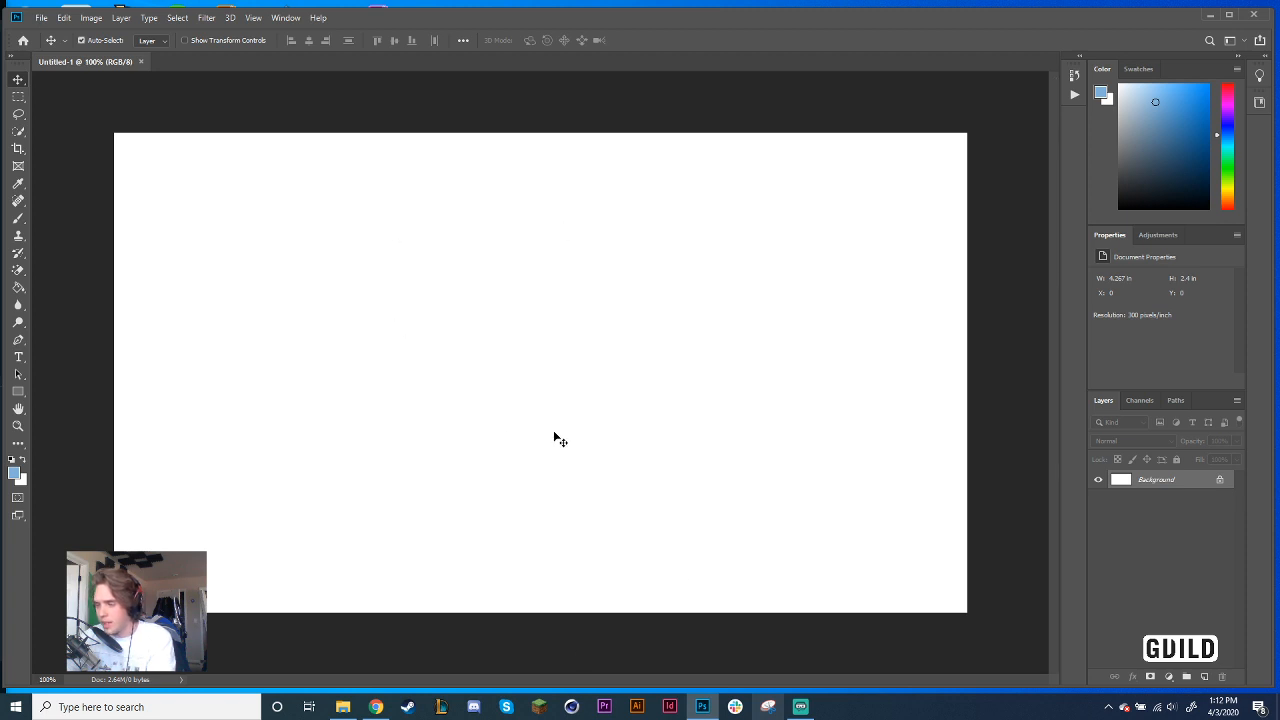
Place the BEACH image from the GUILD folder into the blank document
left_click(342, 706)
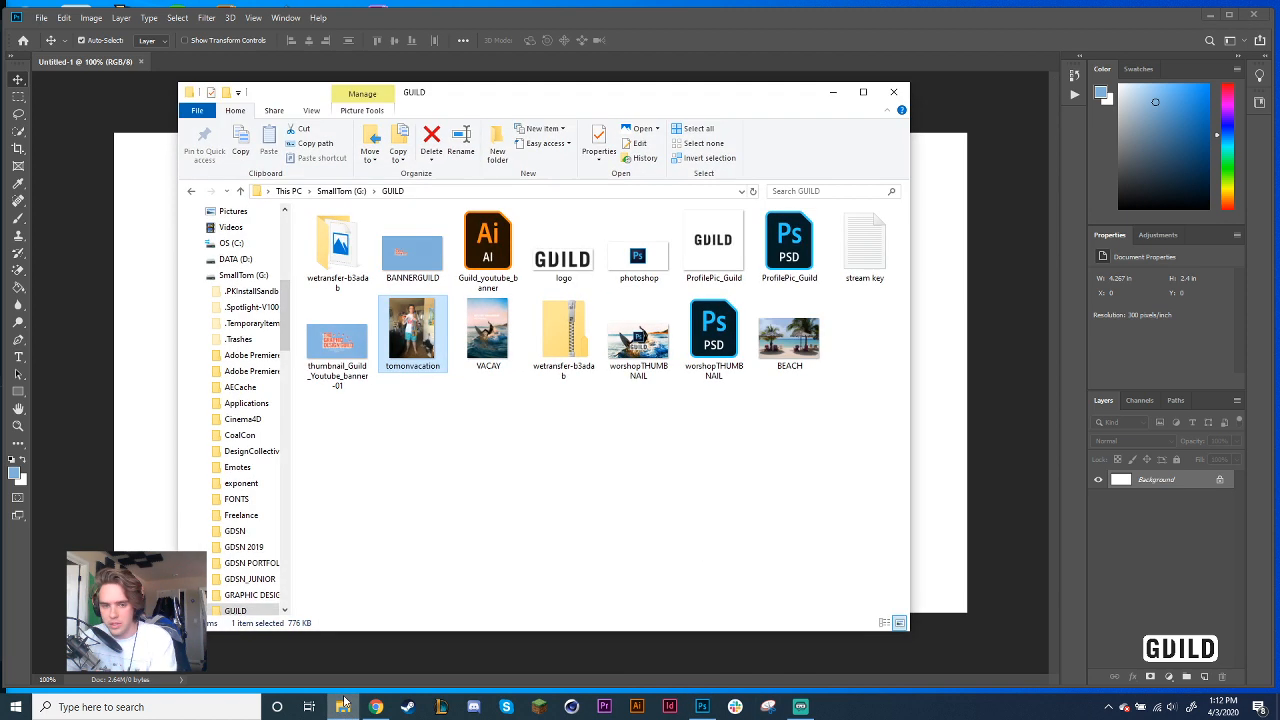
left_click(406, 470)
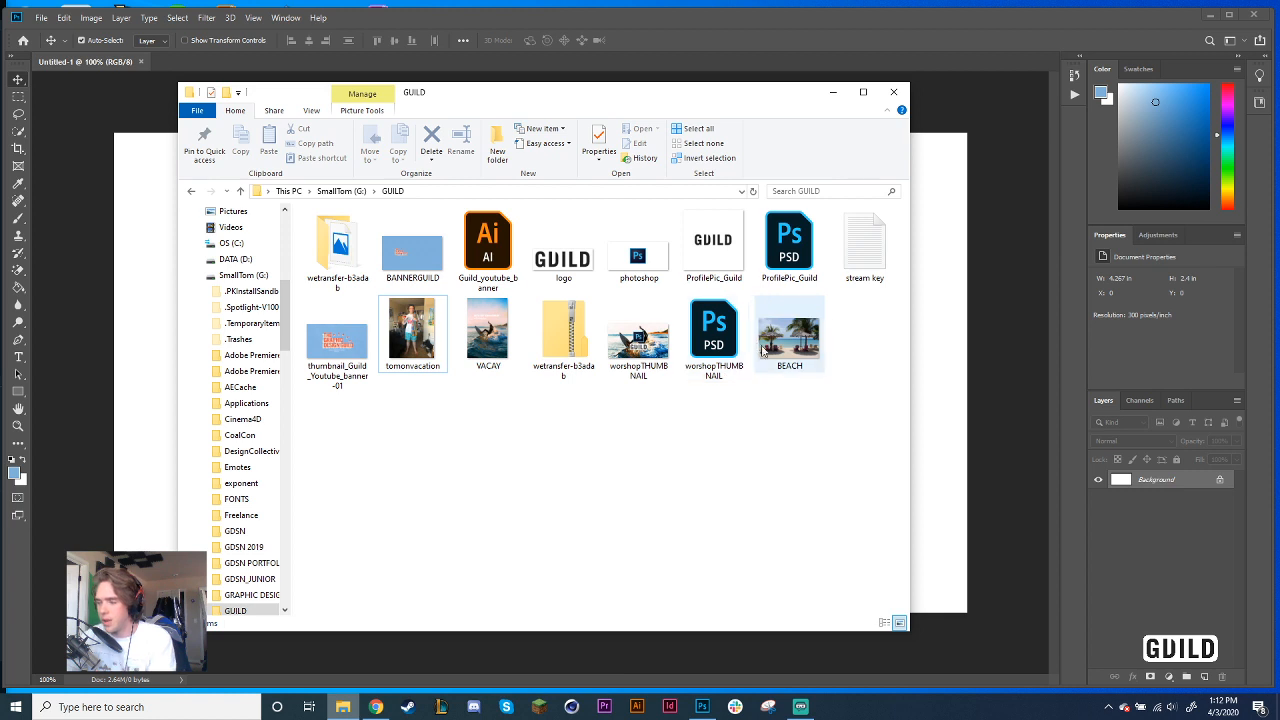
left_click_drag(793, 320, 772, 352)
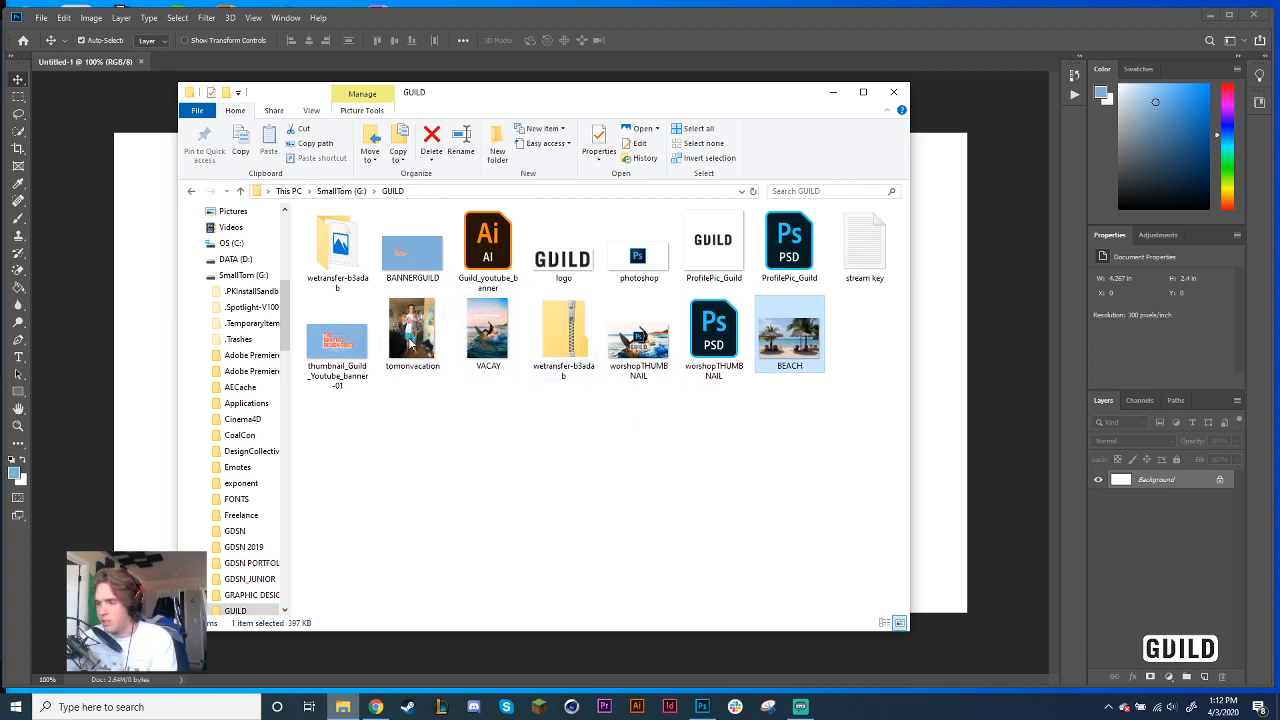
left_click(423, 372)
left_click(778, 345)
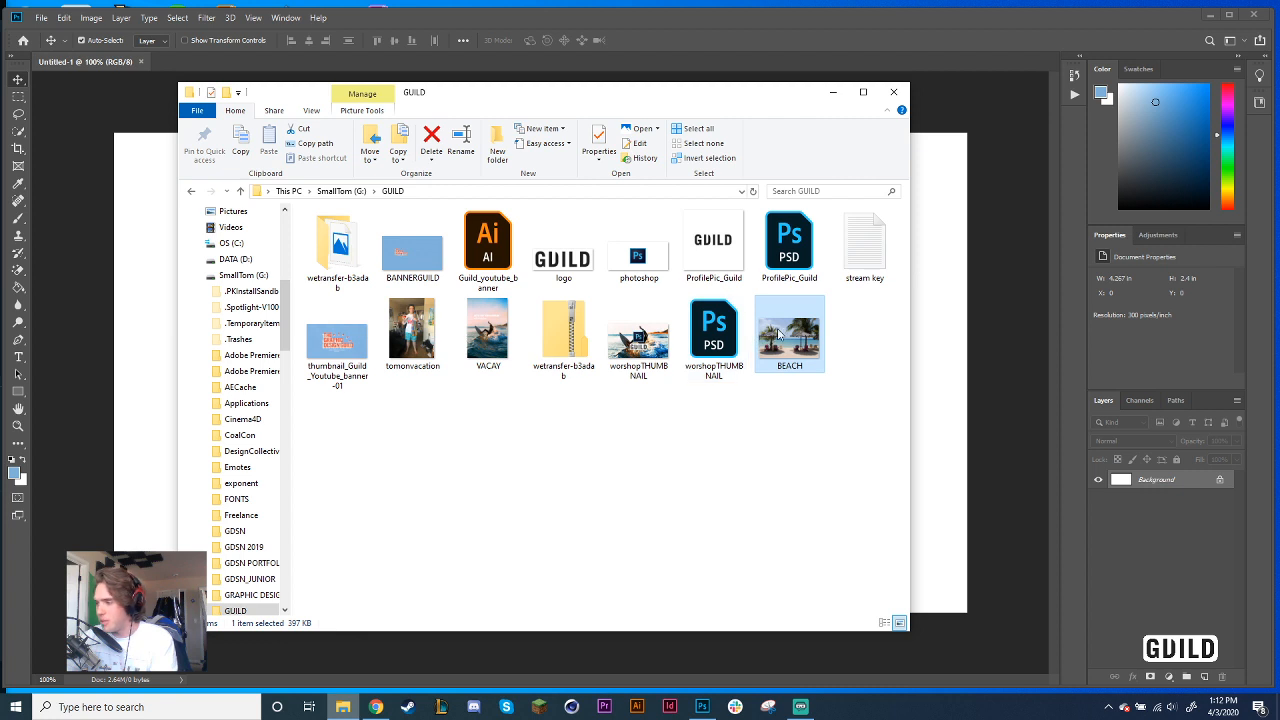
mouse_move(950, 318)
left_mouse_down()
mouse_move(975, 342)
mouse_move(971, 329)
left_mouse_up()
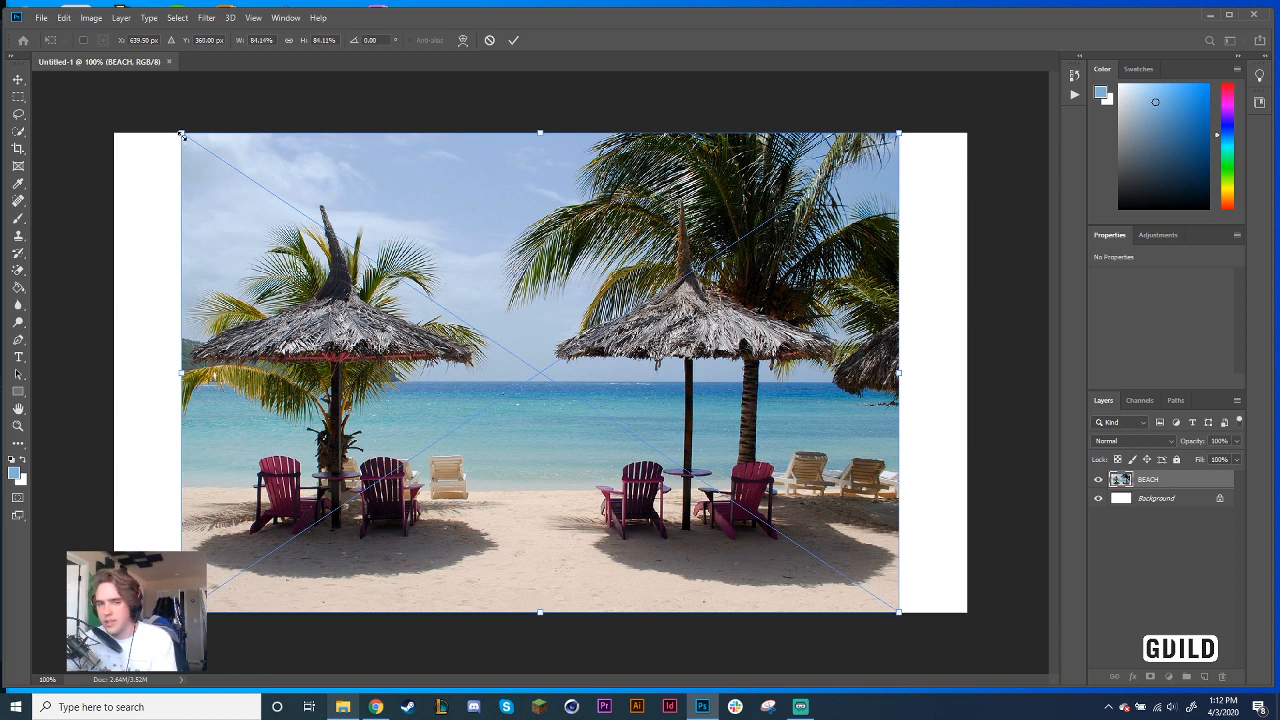
Scale the placed BEACH image up proportionally to about 101% so it covers the whole canvas
left_click_drag(182, 134, 112, 96)
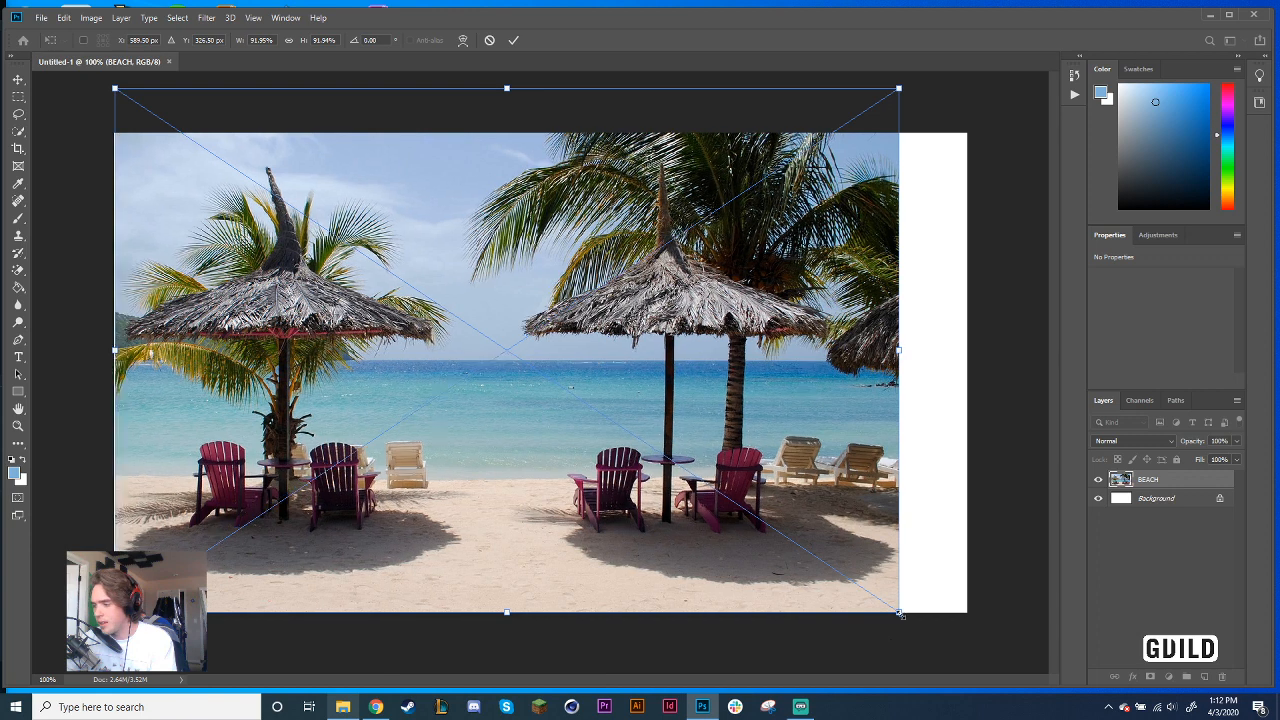
left_click_drag(899, 613, 970, 660)
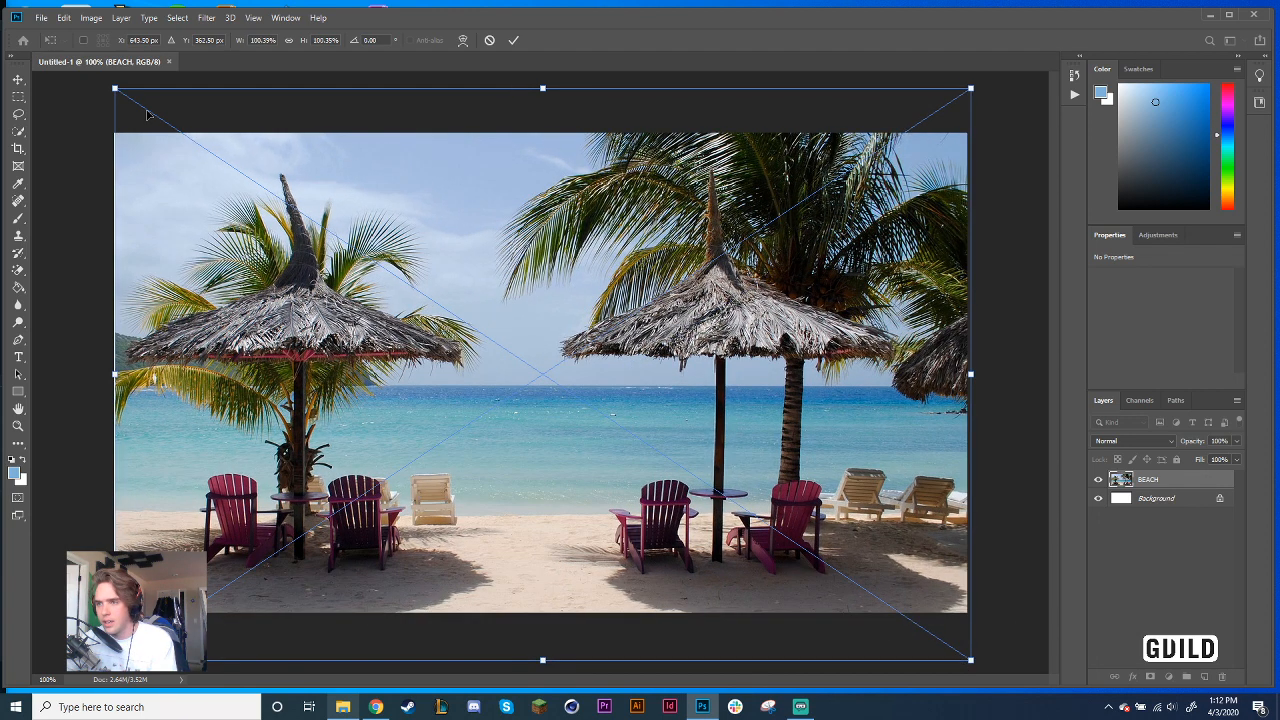
left_click_drag(114, 89, 105, 83)
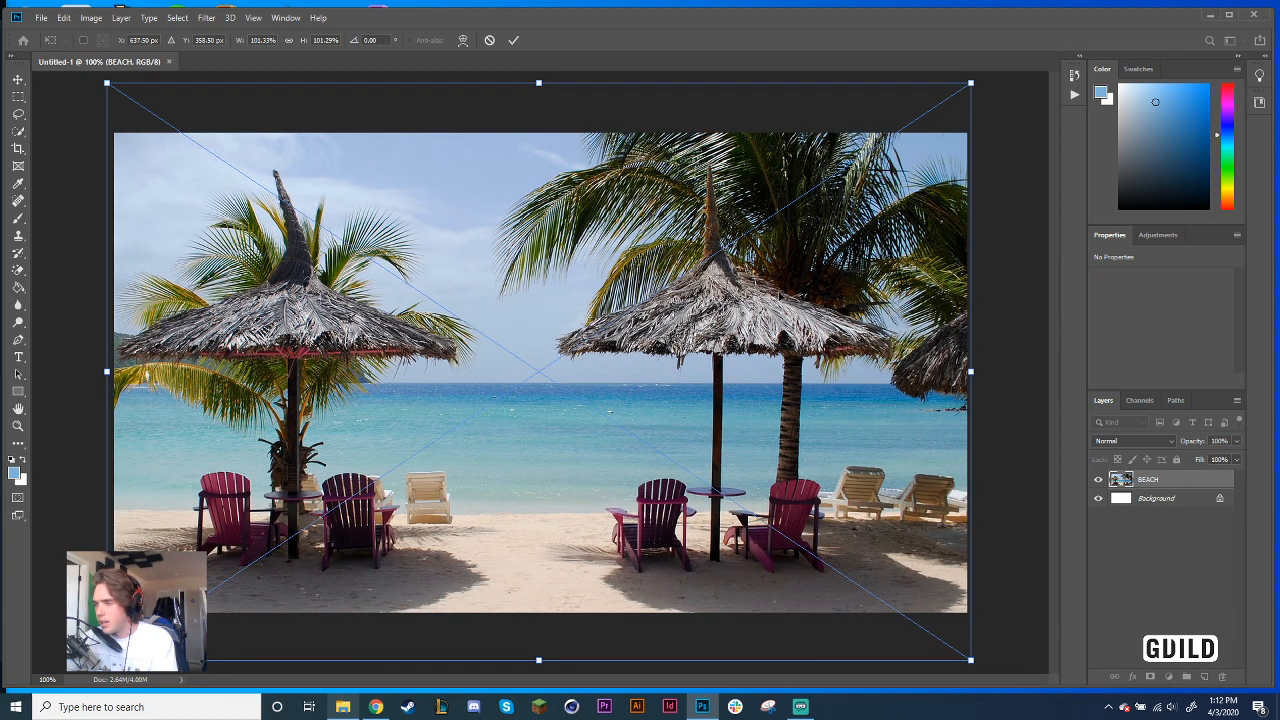
Nudge the BEACH image into position over the canvas at about X 639.5 px and Y 348.5 px
left_click_drag(781, 295, 767, 254)
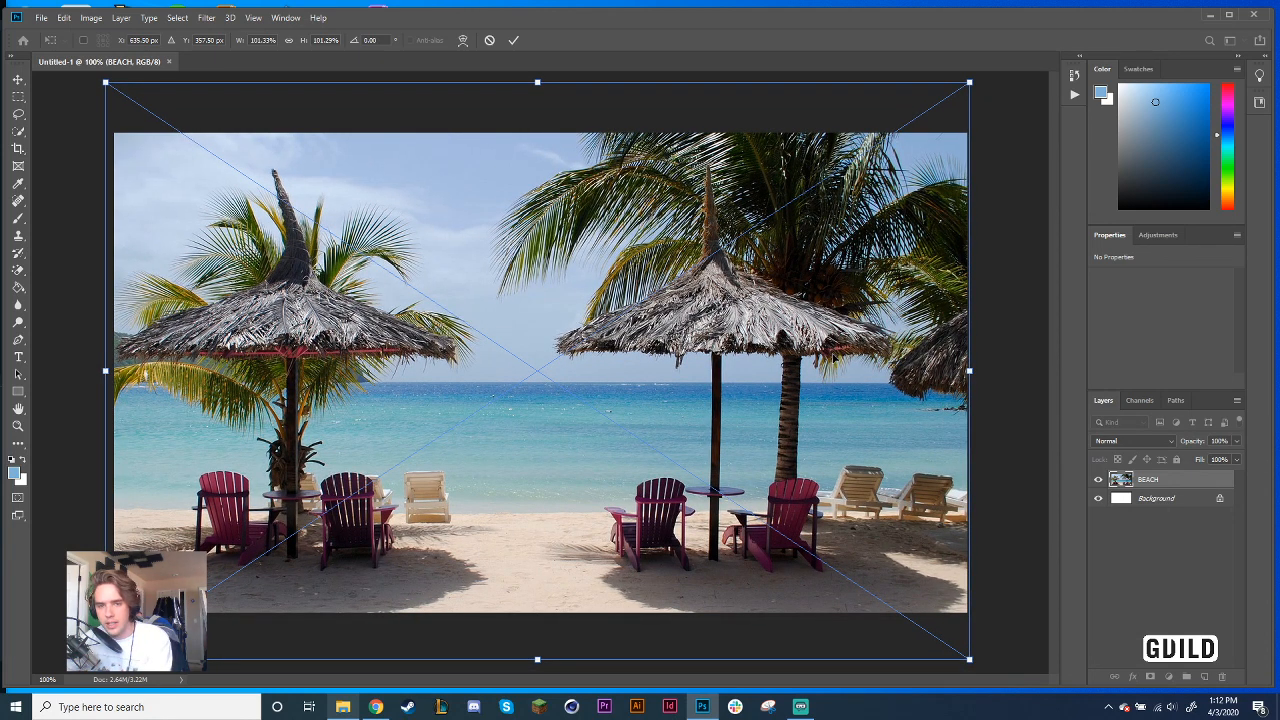
key("Right")
key("Right")
key("Right")
key("Right")
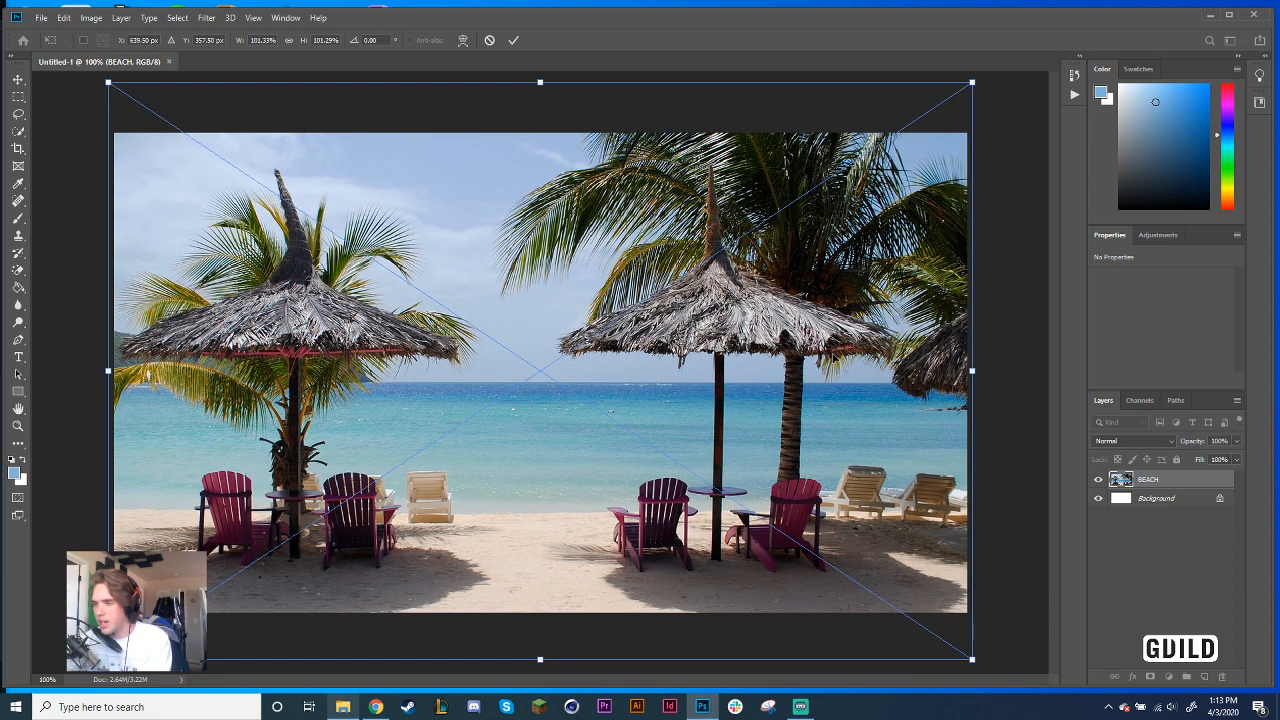
key("Up")
key("Up")
key("Up")
key("Up")
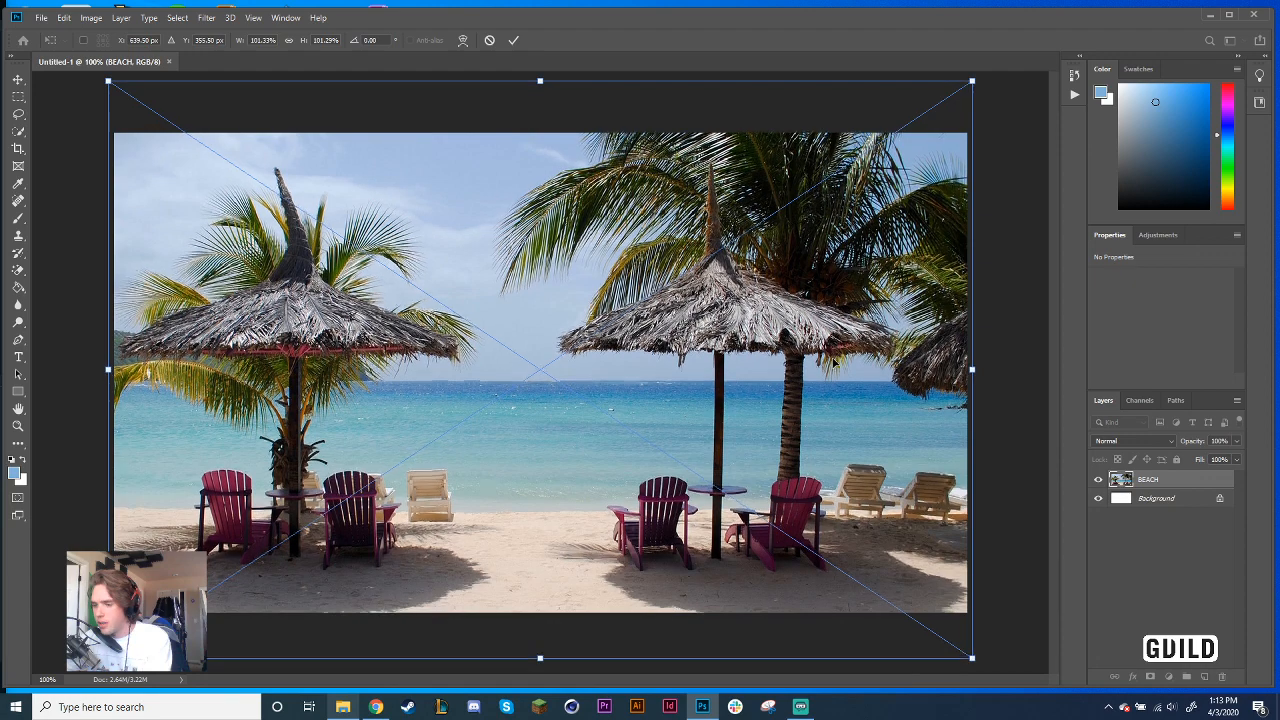
key("Up")
key("Up")
key("Up")
key("Up")
key("Up")
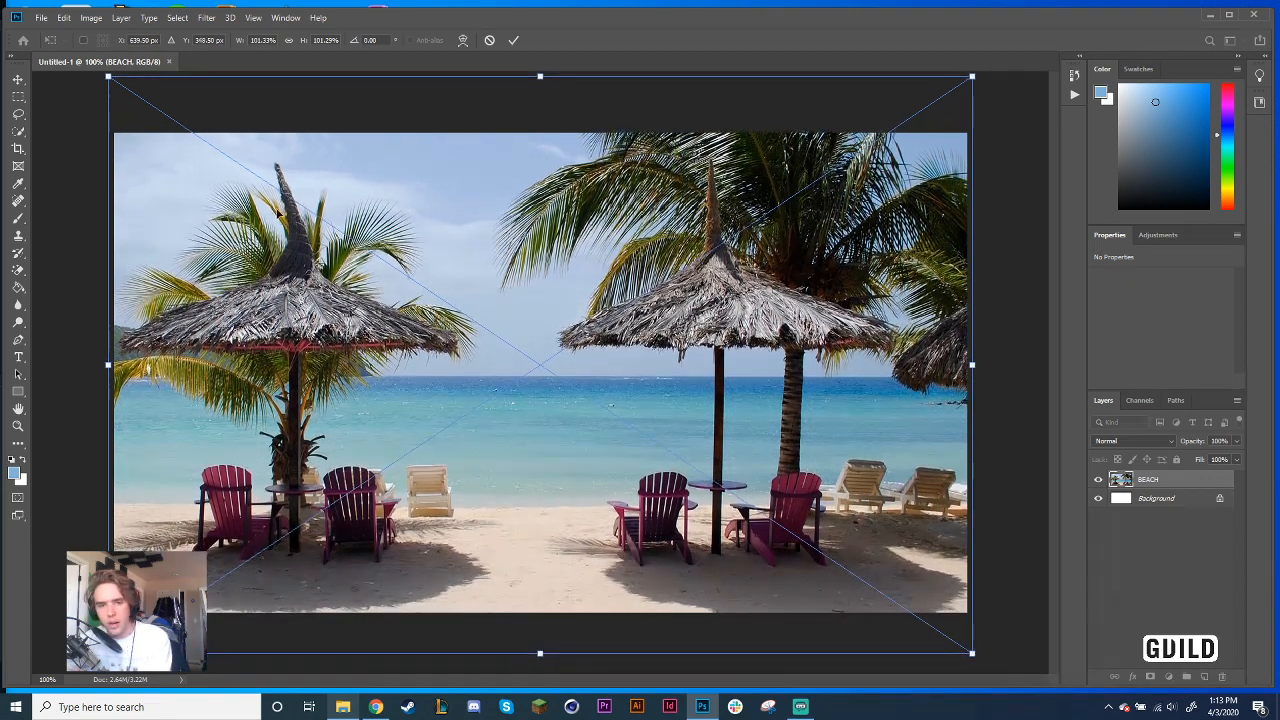
Enlarge the BEACH image proportionally to about 116.6% and recenter it horizontally over the canvas
key("ctrl+minus")
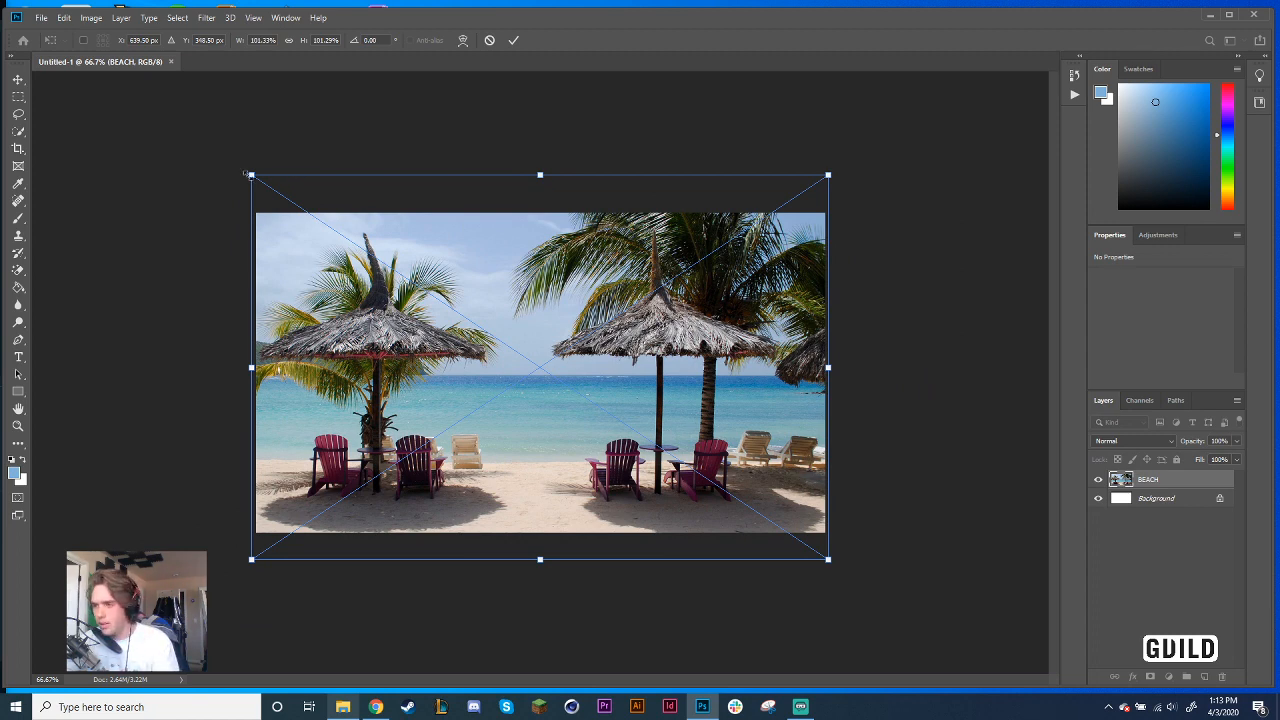
left_click_drag(246, 173, 186, 114)
left_click_drag(420, 280, 446, 282)
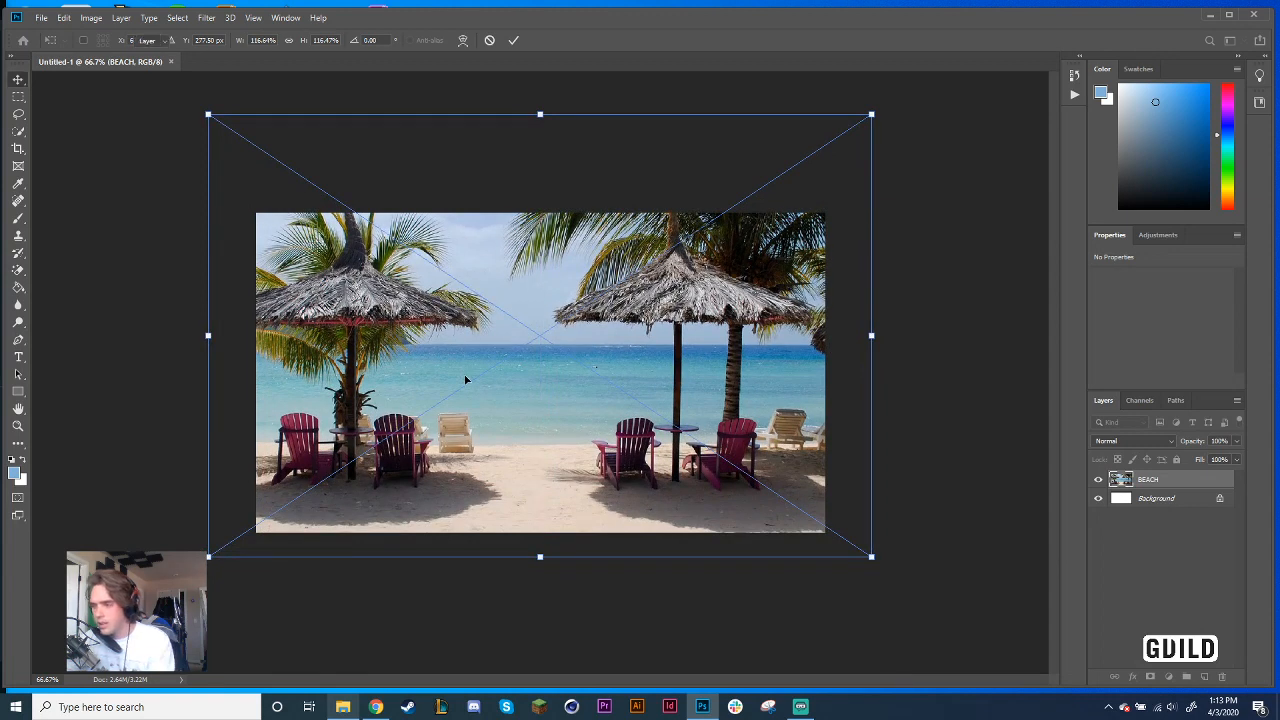
Commit the BEACH image's transform and place the tomonvacation photo from the GUILD folder into the document
key("Return")
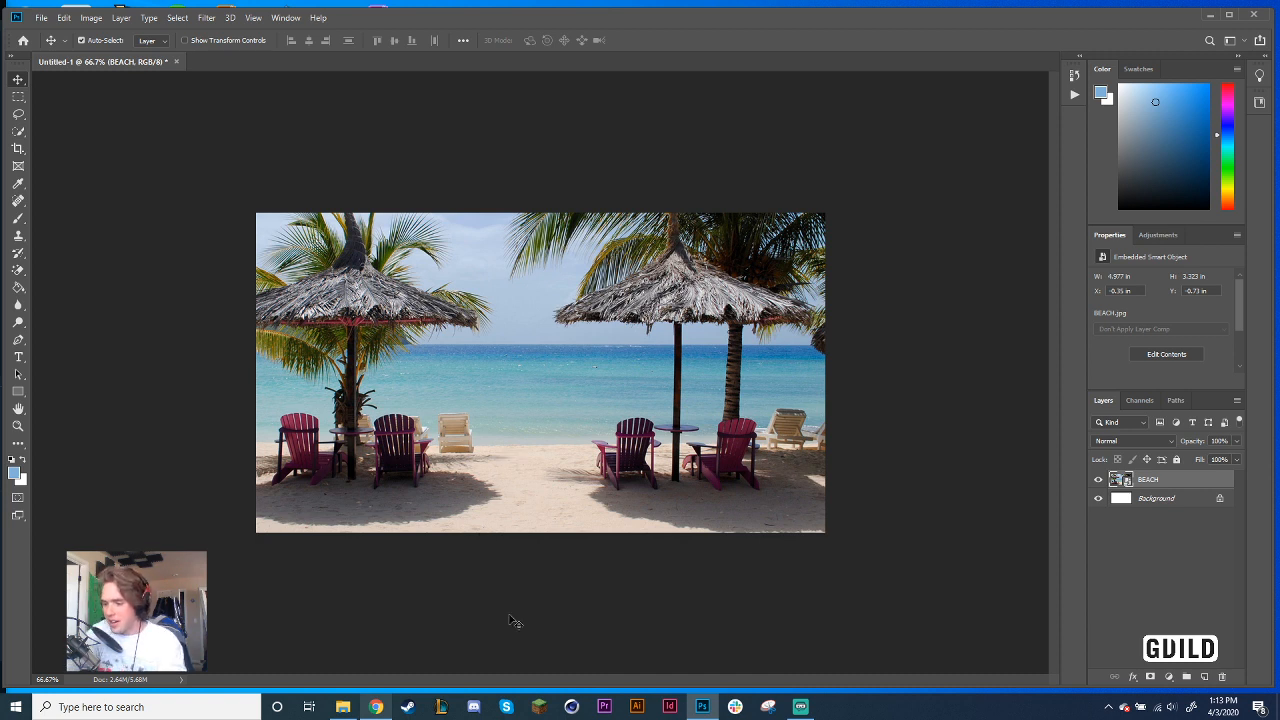
left_click(343, 707)
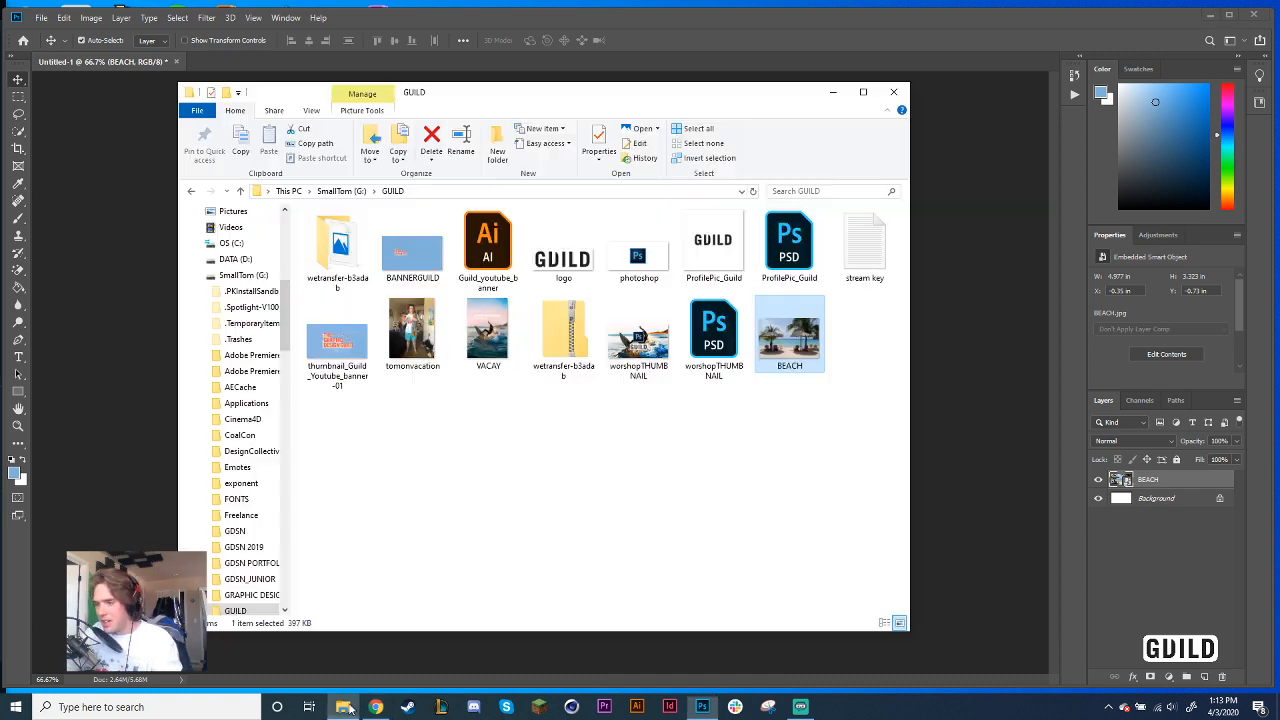
left_click(411, 430)
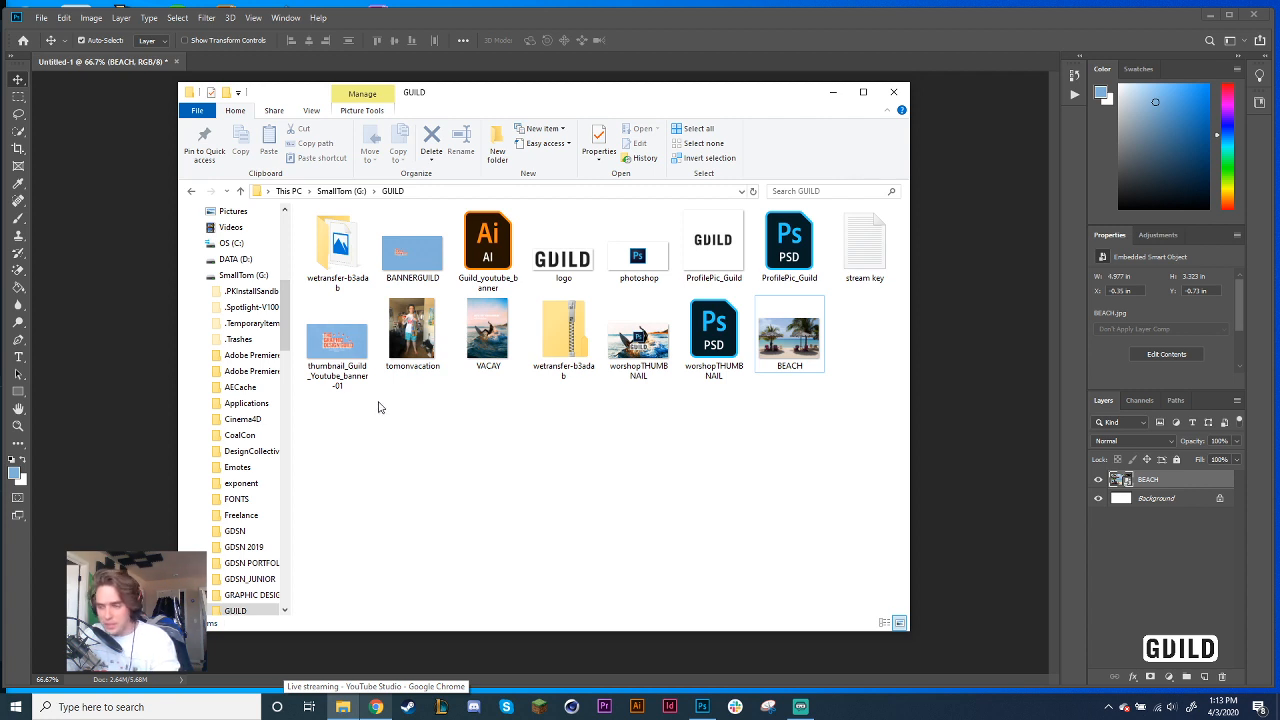
left_click(345, 370)
left_click(405, 368)
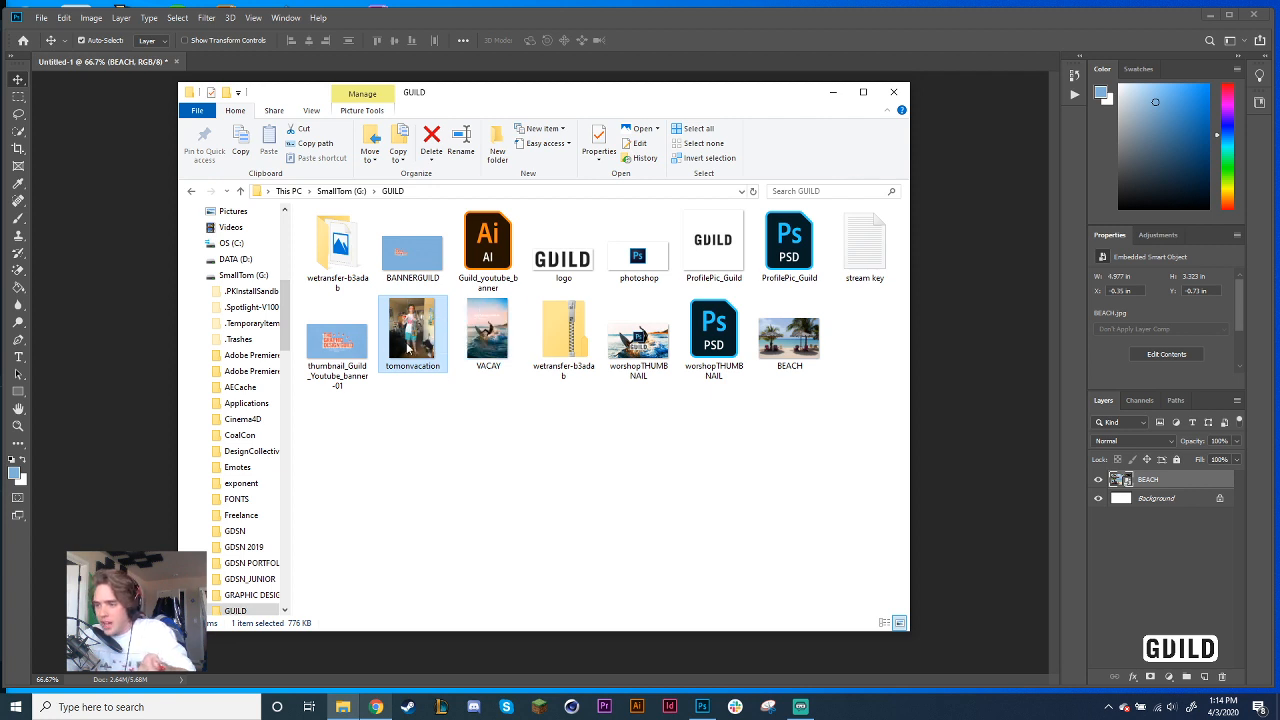
left_click_drag(665, 380, 965, 420)
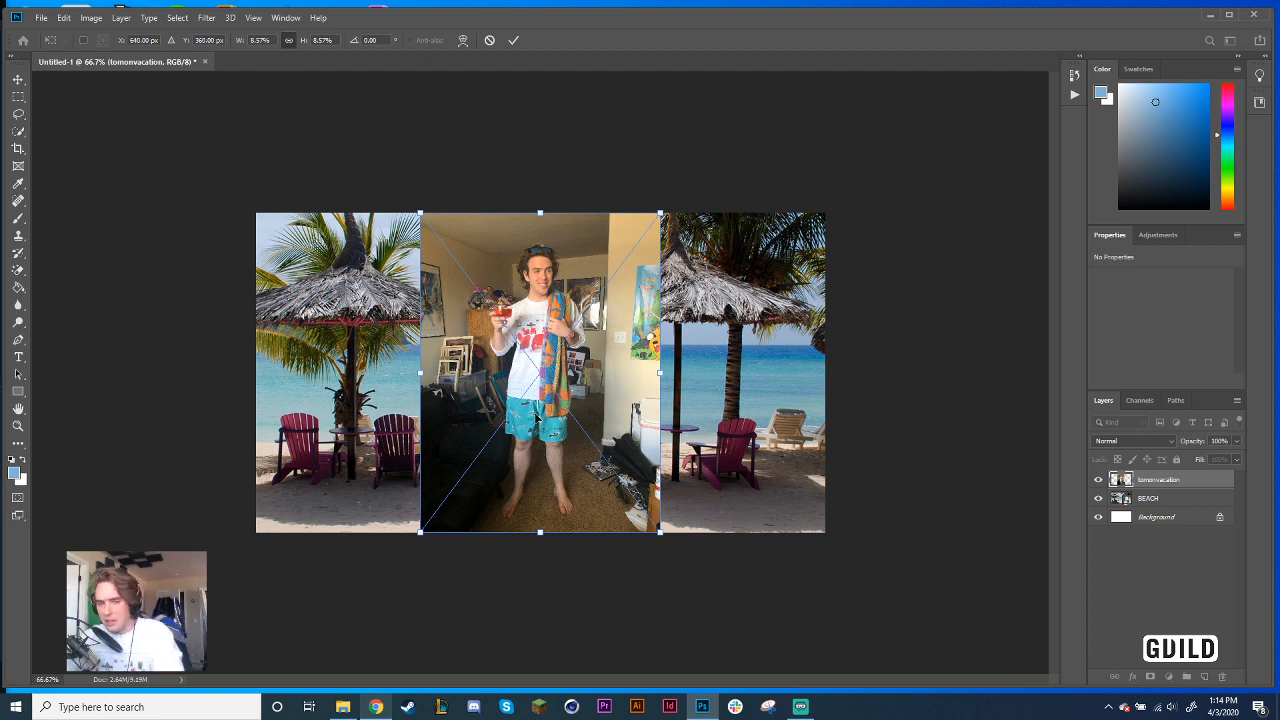
Scale the tomonvacation photo proportionally to about 4.55% and position it on the beach at about X 616.6 px and Y 483.5 px
left_click_drag(660, 532, 592, 437)
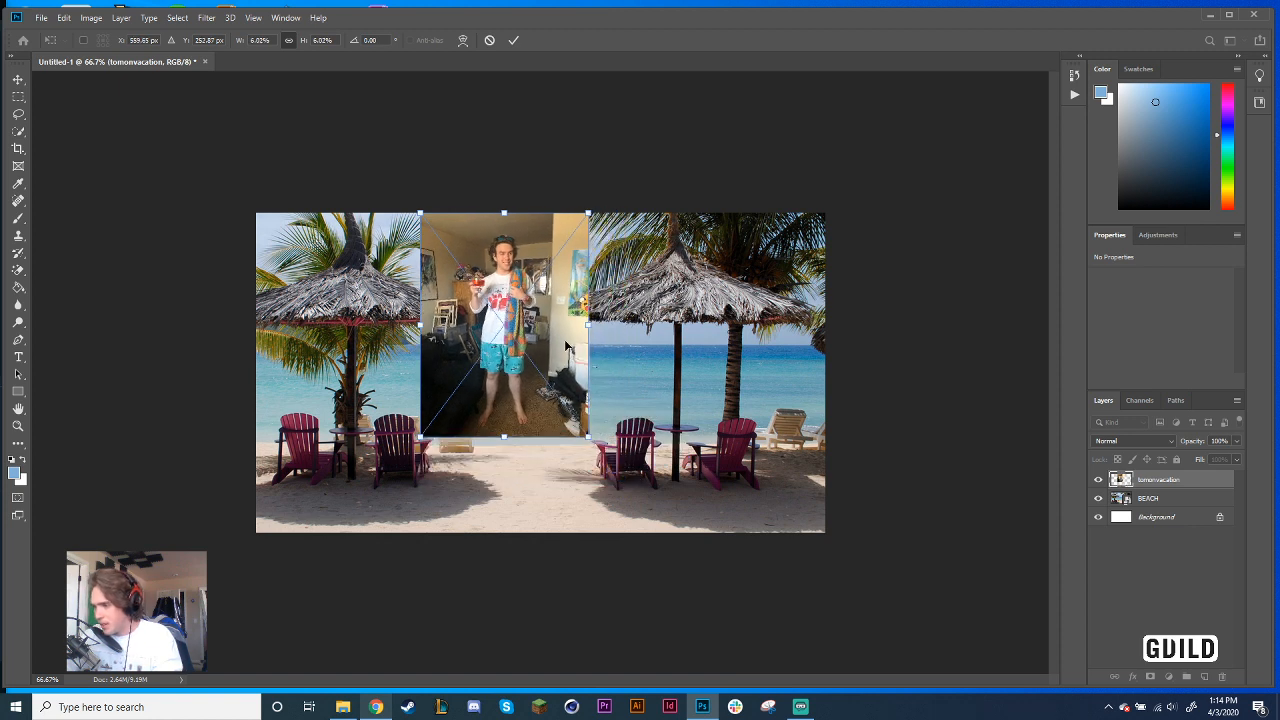
left_click_drag(571, 348, 591, 428)
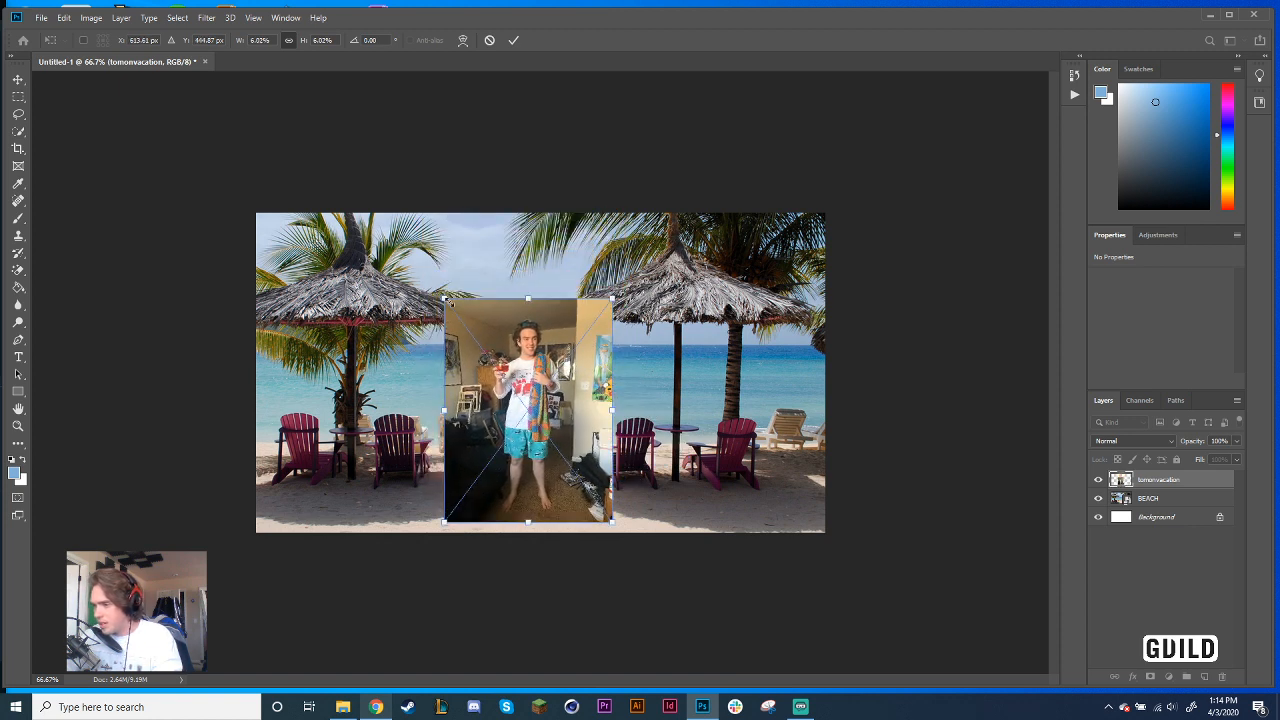
left_click_drag(444, 297, 486, 356)
left_click_drag(558, 467, 569, 435)
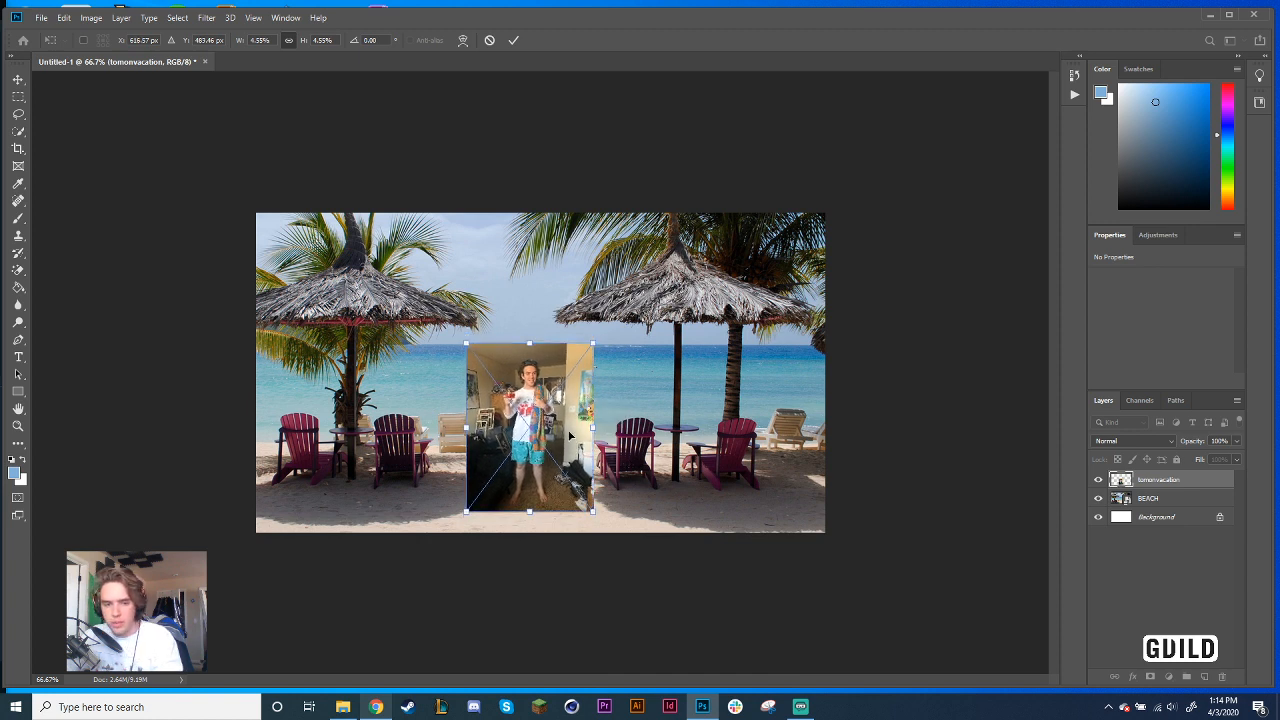
left_click(511, 42)
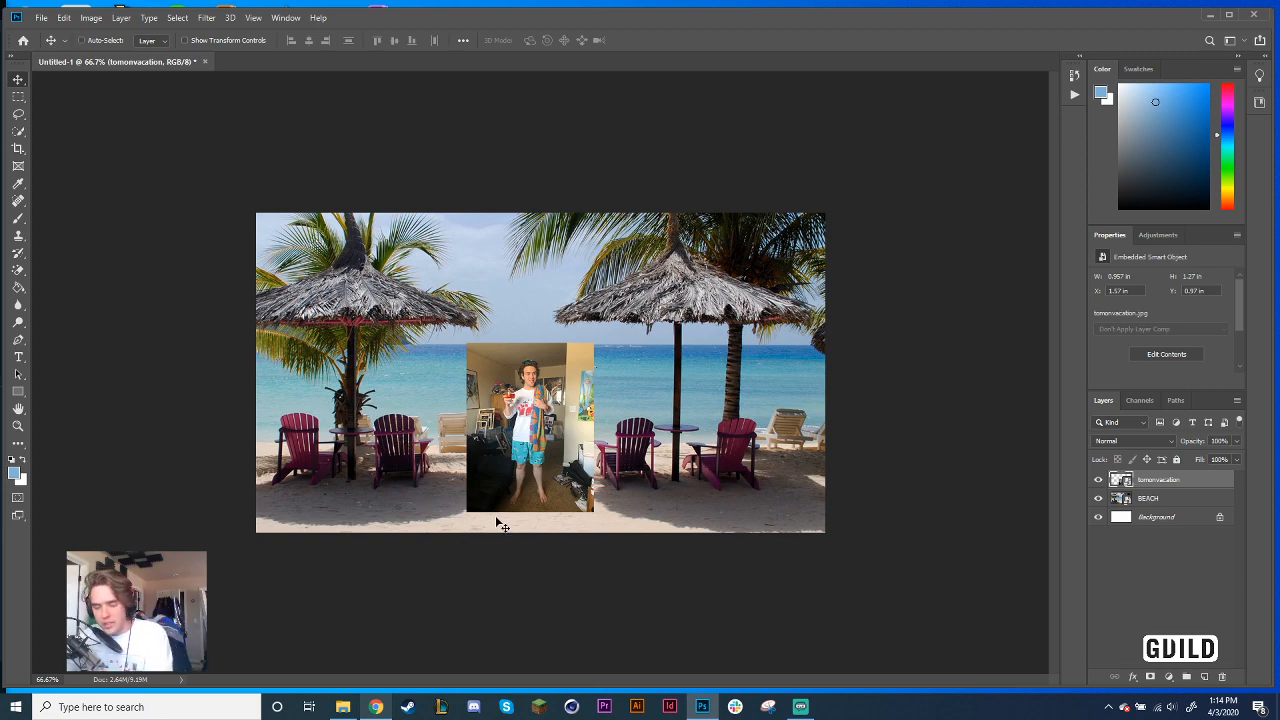
Examine the man in the placed tomonvacation photo up close, checking his outline, the drink and the towel against the room background
key("ctrl+plus")
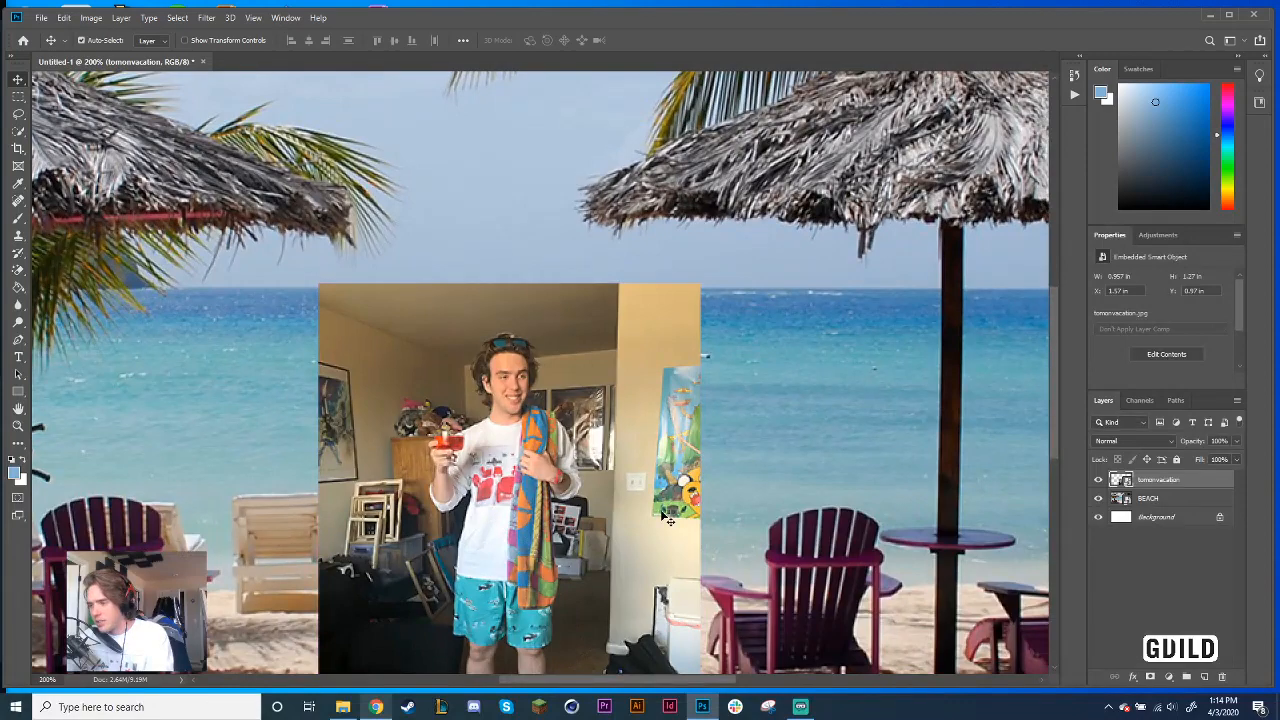
left_click_drag(651, 482, 685, 398)
key("ctrl+plus")
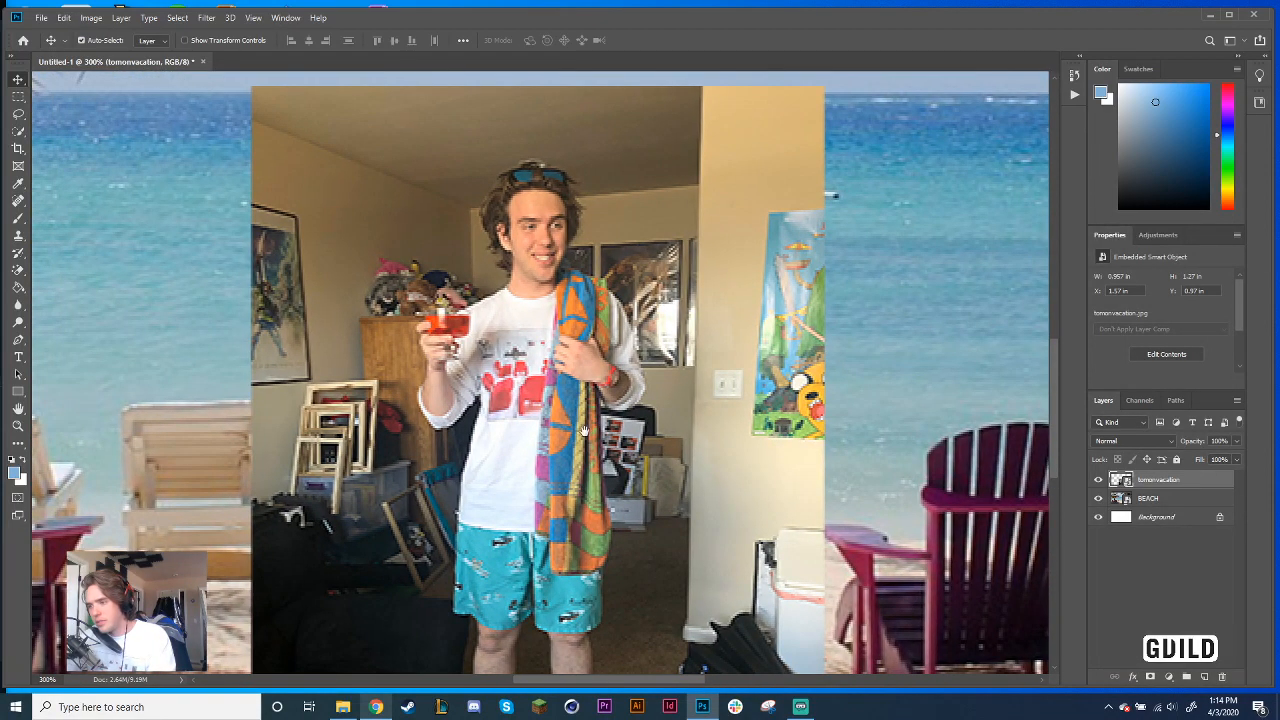
left_click_drag(585, 430, 630, 339)
key("ctrl+minus")
key("ctrl+minus")
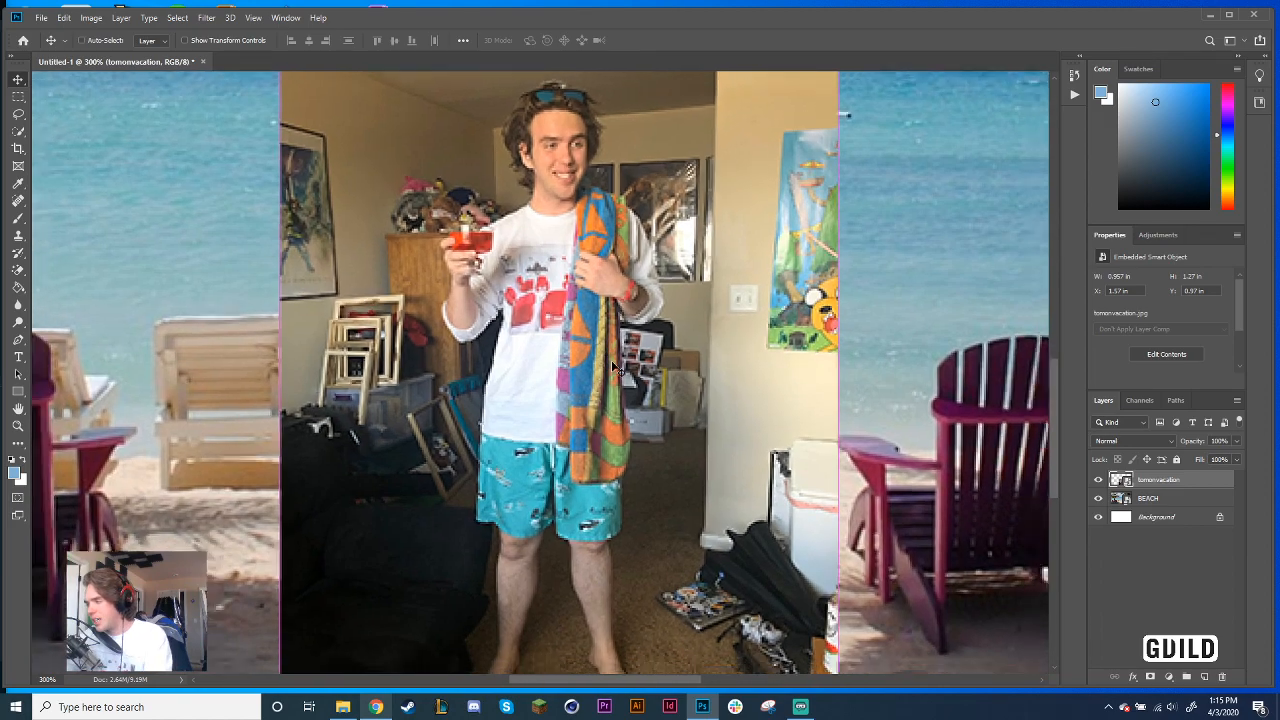
key("ctrl+plus")
key("ctrl+plus")
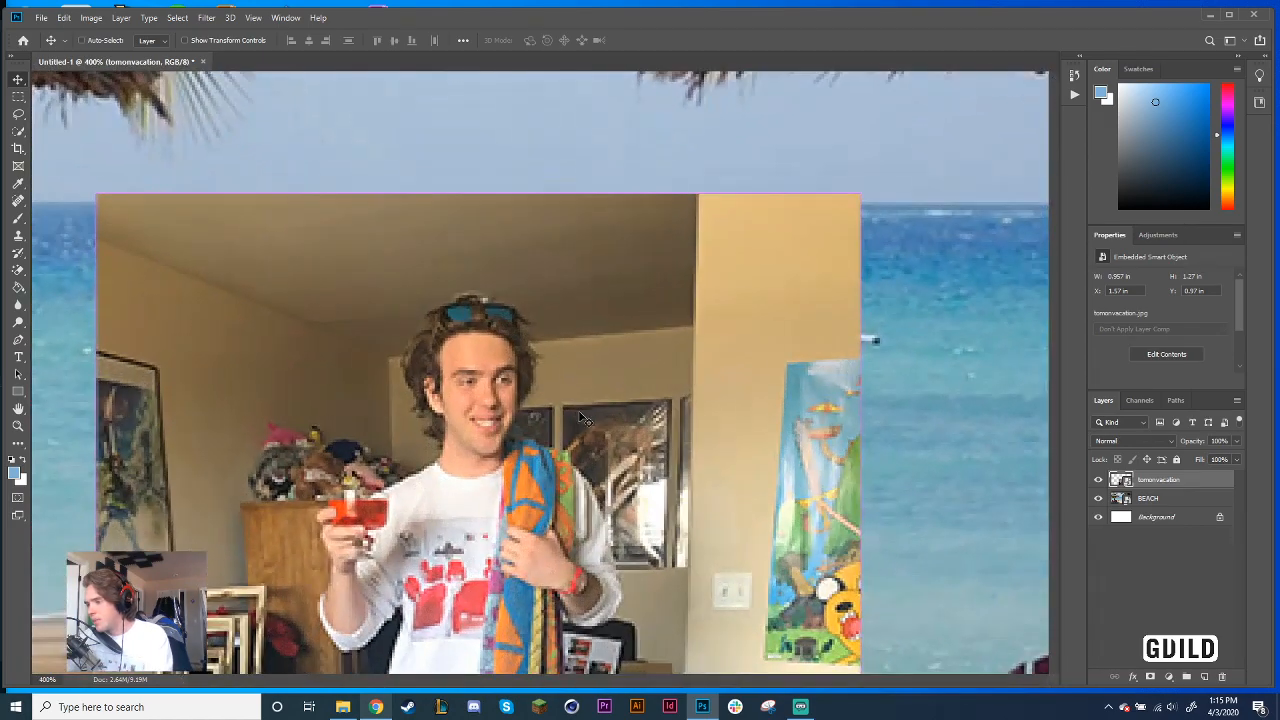
left_click_drag(604, 385, 632, 312)
left_click_drag(614, 404, 651, 236)
key("ctrl+minus")
key("ctrl+minus")
key("ctrl+plus")
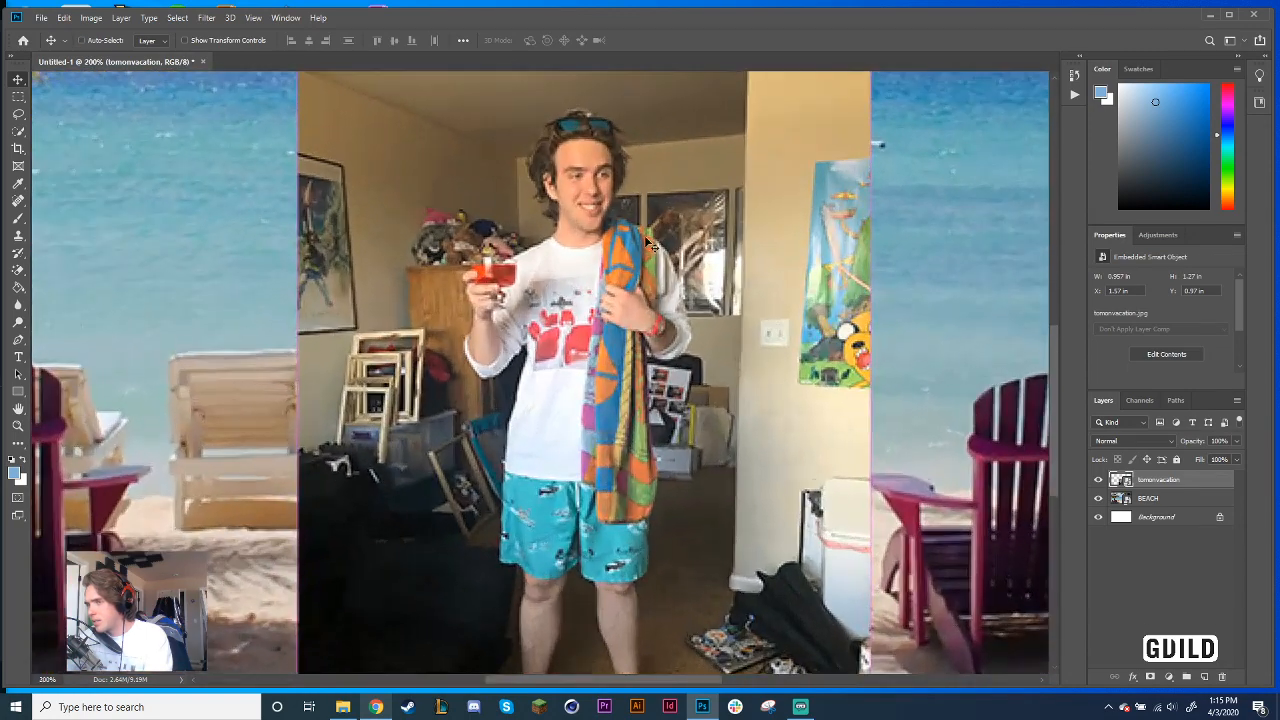
key("ctrl+plus")
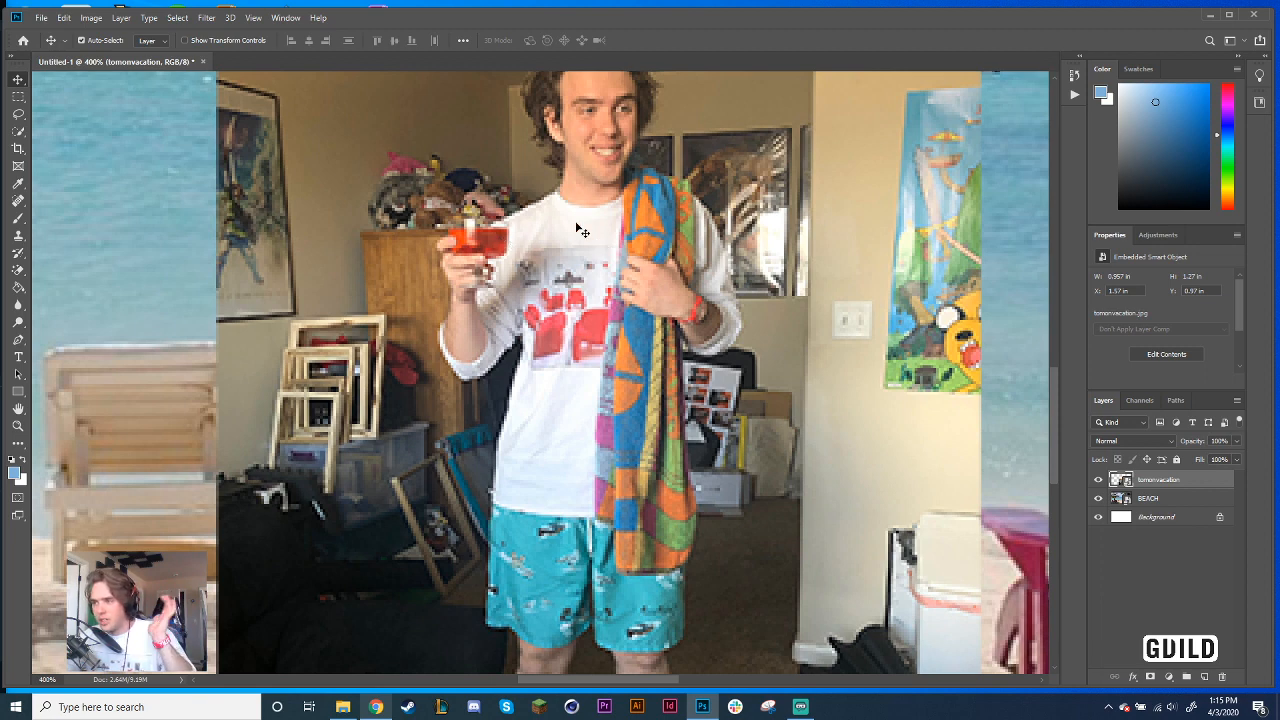
key("ctrl+plus")
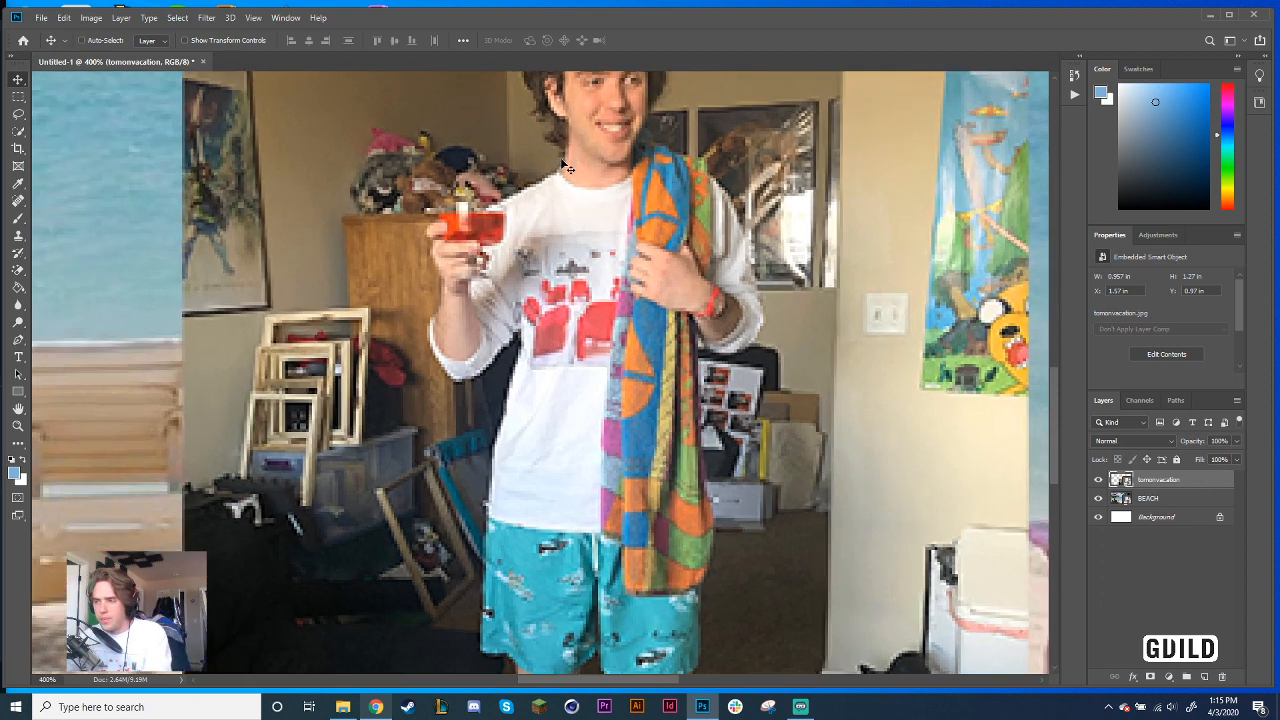
left_click_drag(593, 188, 578, 393)
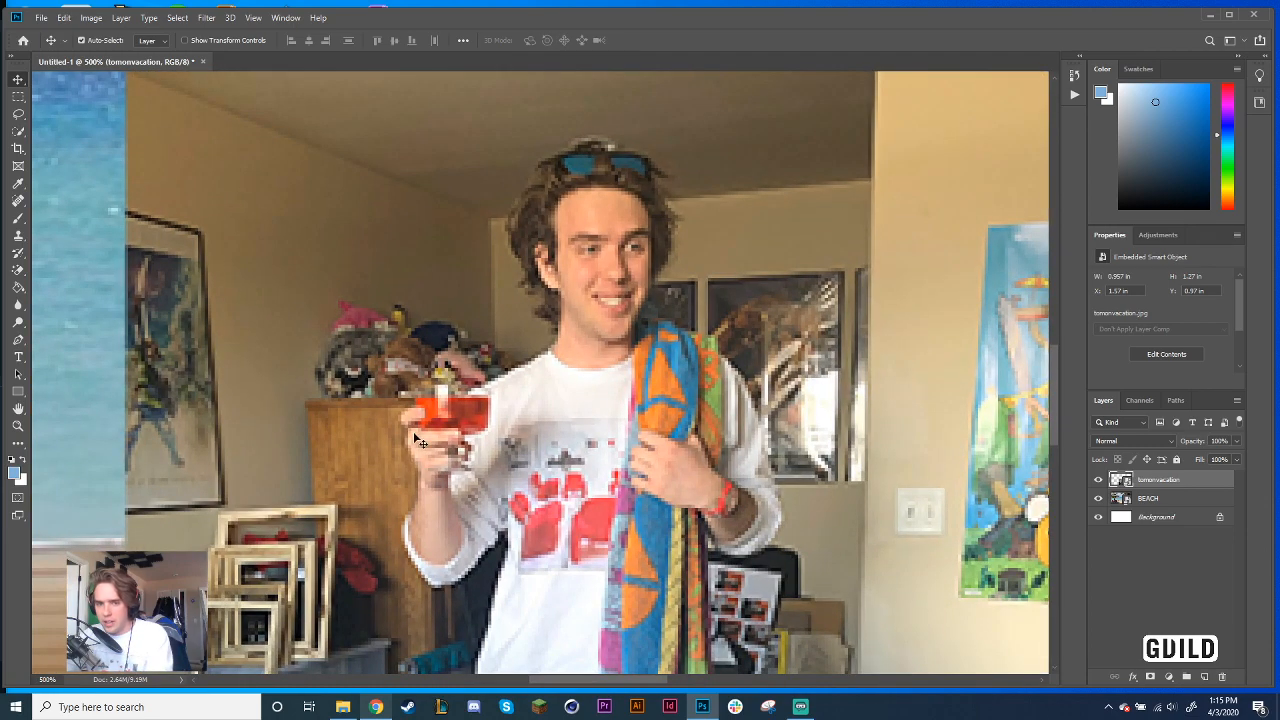
key("ctrl+minus")
key("ctrl+minus")
key("ctrl+minus")
key("ctrl+minus")
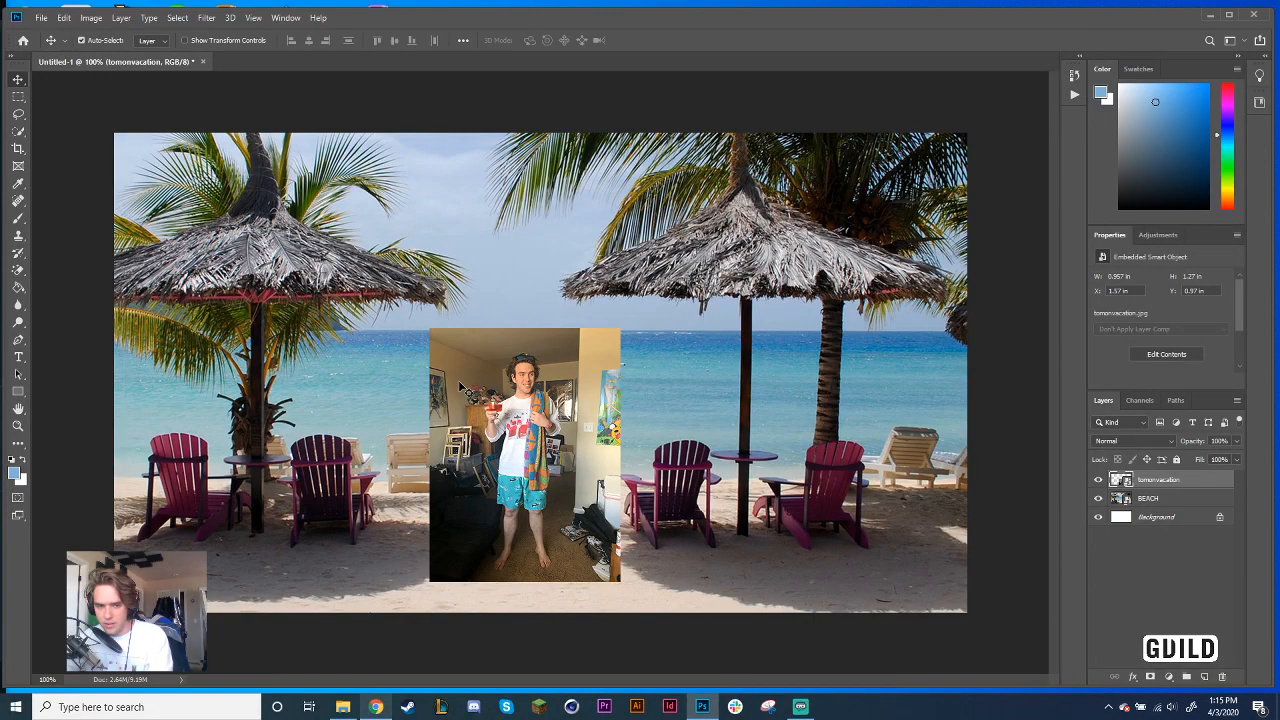
key("ctrl+plus")
key("ctrl+plus")
key("ctrl+plus")
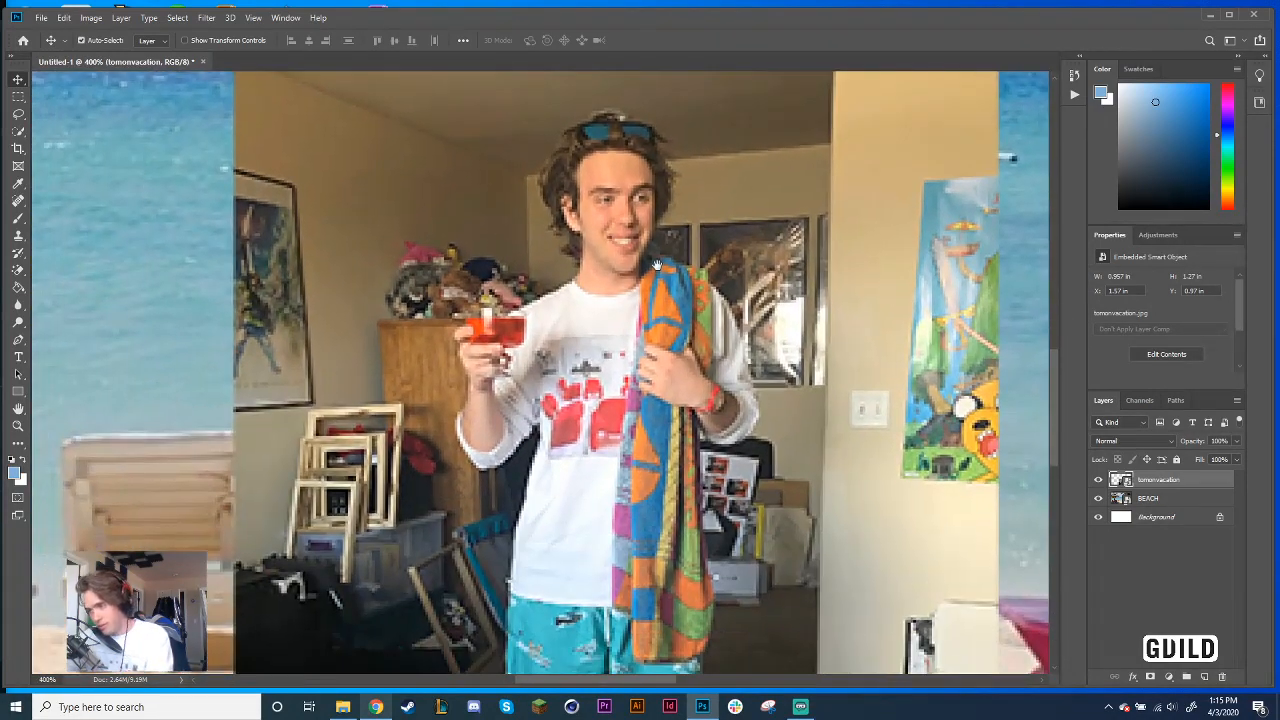
key("ctrl+minus")
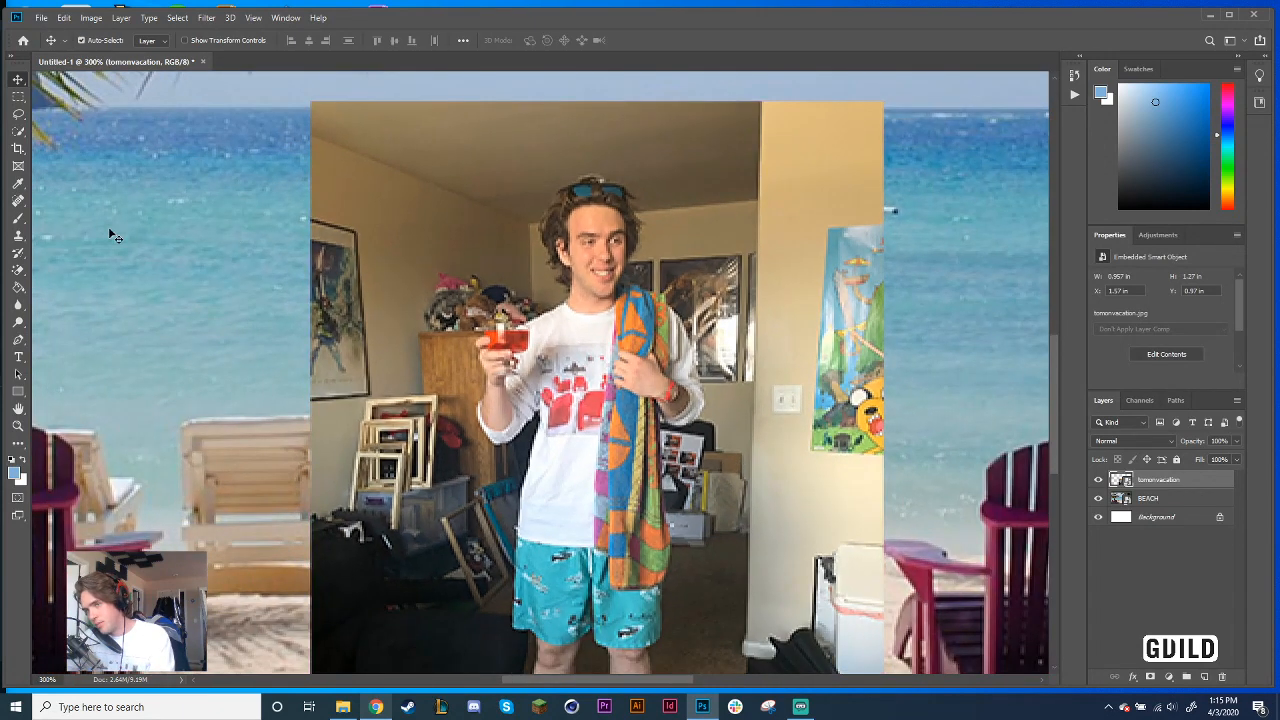
Activate the Quick Selection tool and reduce its brush size to about 13 px
left_click(18, 133)
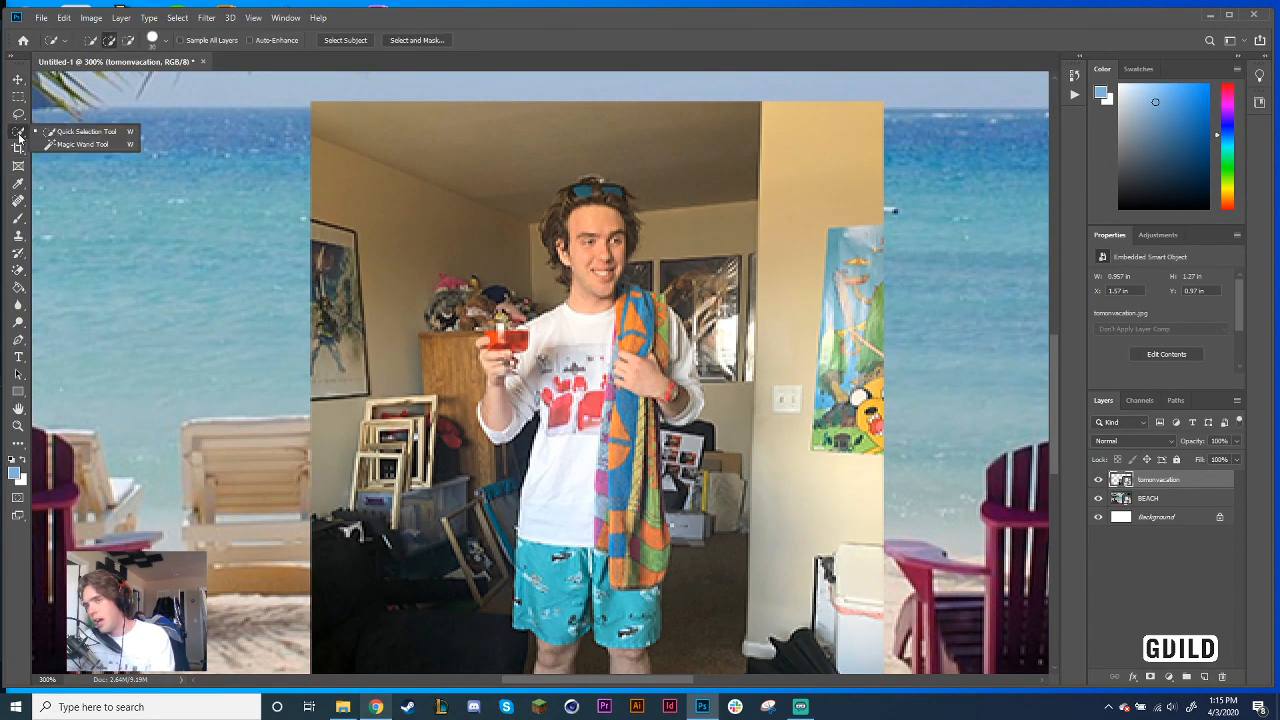
left_click(37, 137)
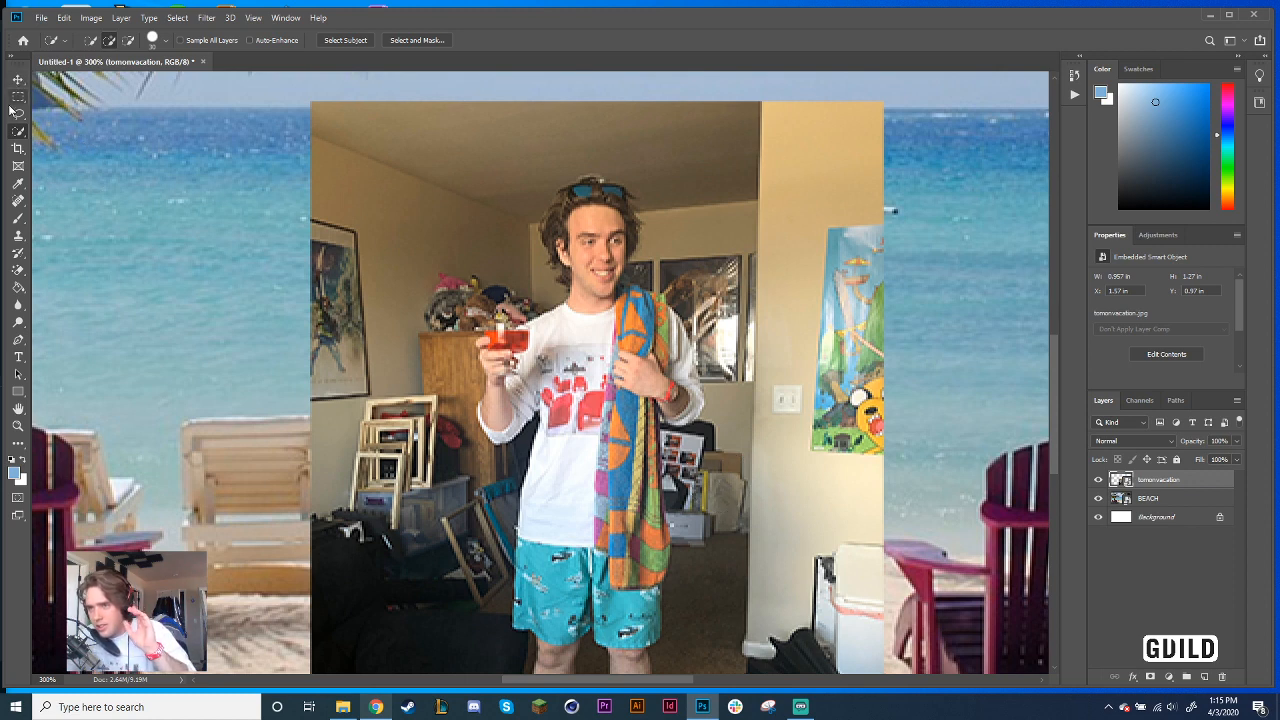
left_click(164, 41)
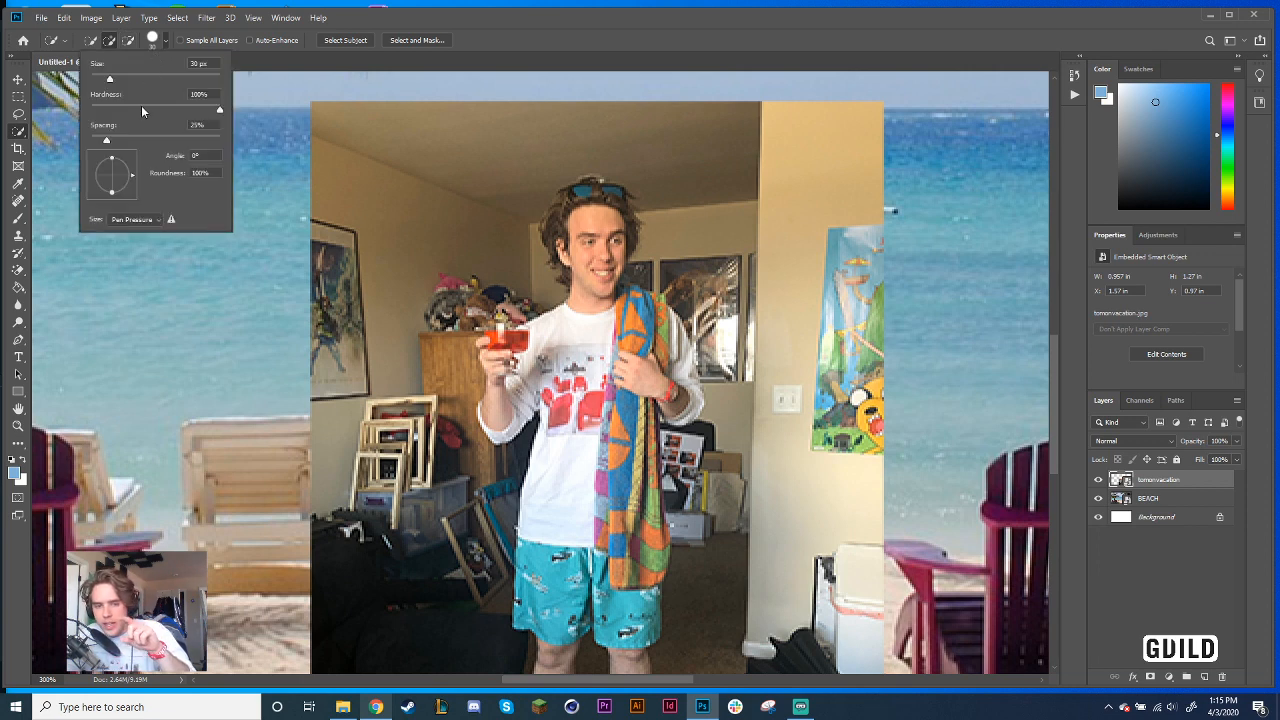
left_click(153, 40)
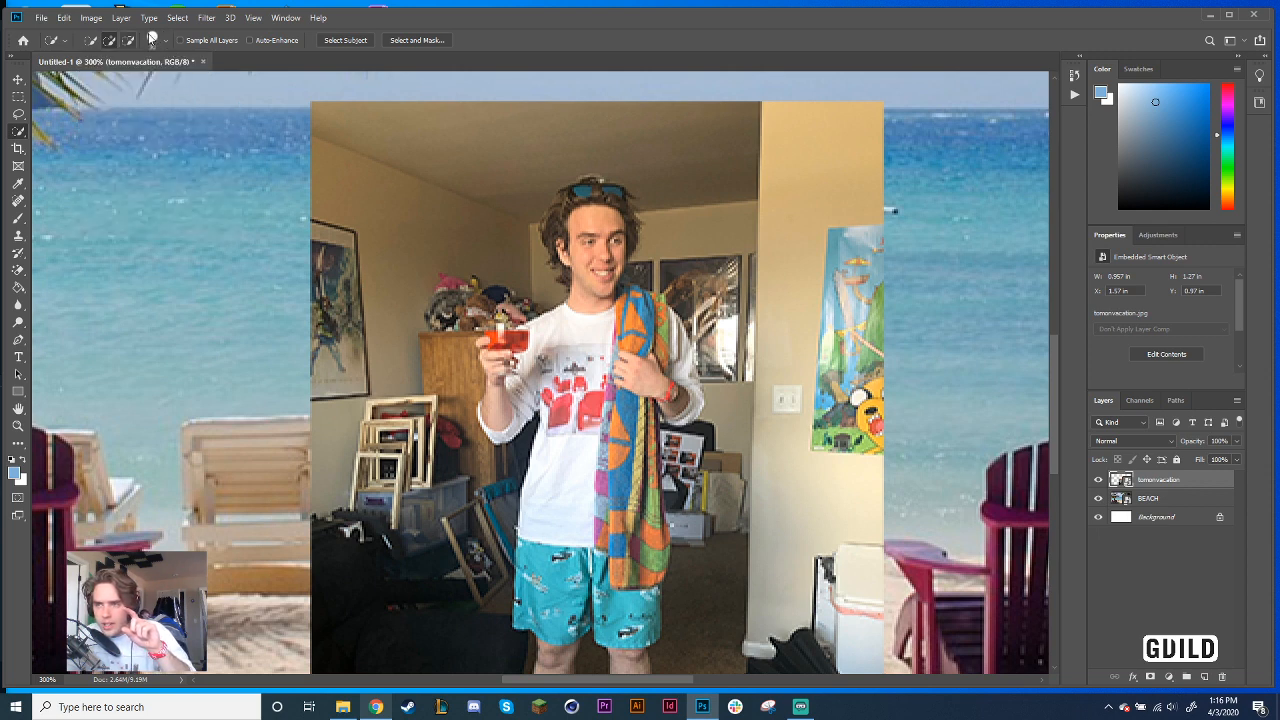
left_click(154, 40)
left_click_drag(104, 73, 99, 78)
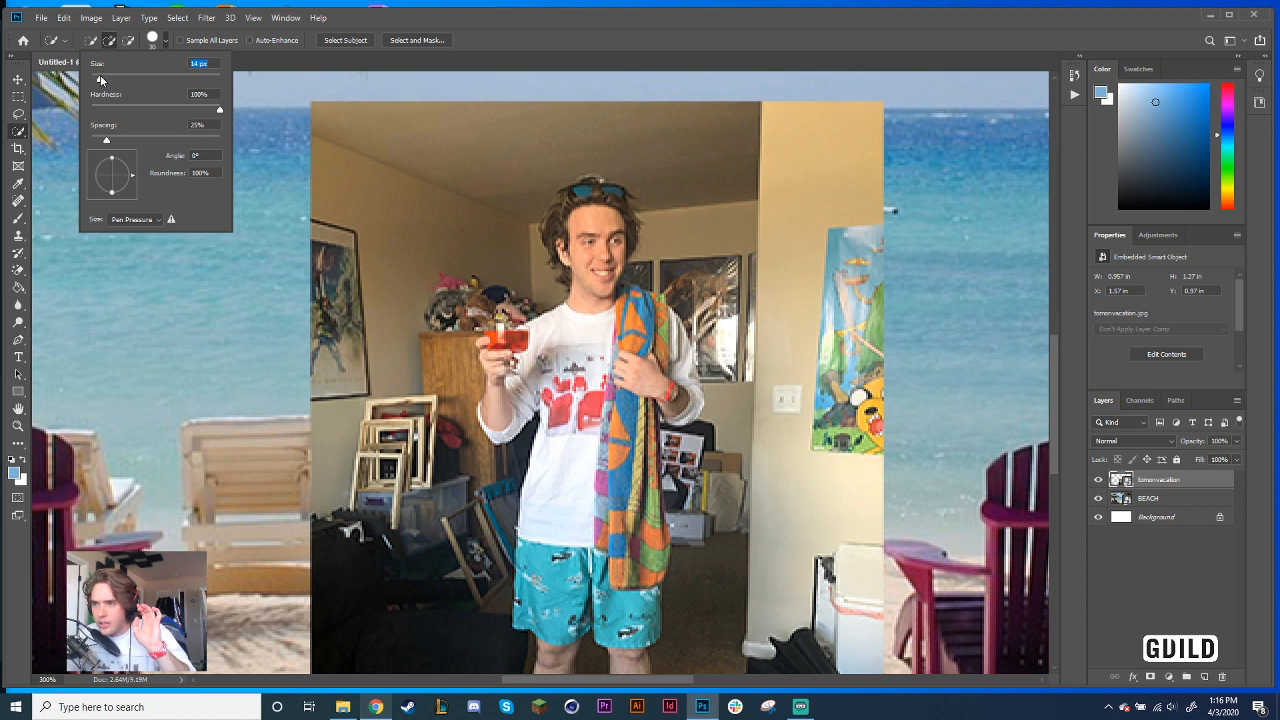
Quick-select the man's face and neck in the tomonvacation photo
mouse_move(590, 259)
left_mouse_down()
mouse_move(610, 230)
mouse_move(595, 290)
mouse_move(593, 263)
left_mouse_up()
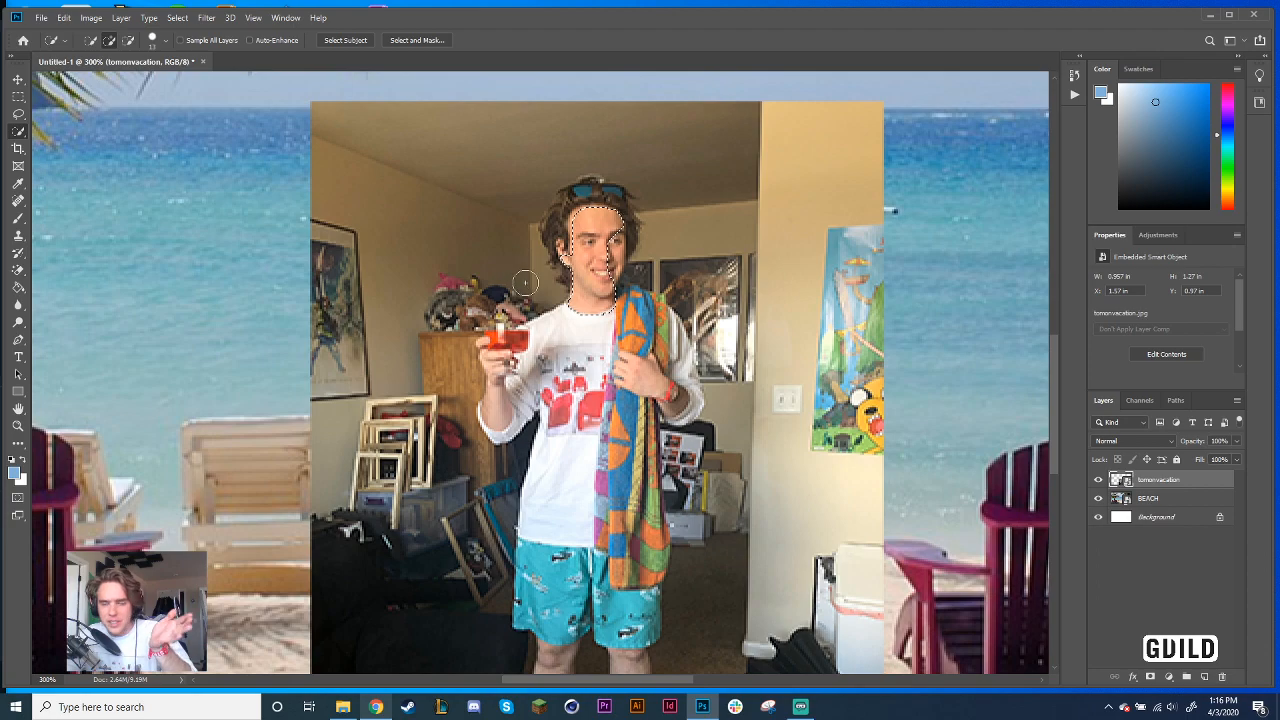
key("ctrl+d")
key("ctrl+plus")
key("ctrl+plus")
key("ctrl+plus")
key("ctrl+plus")
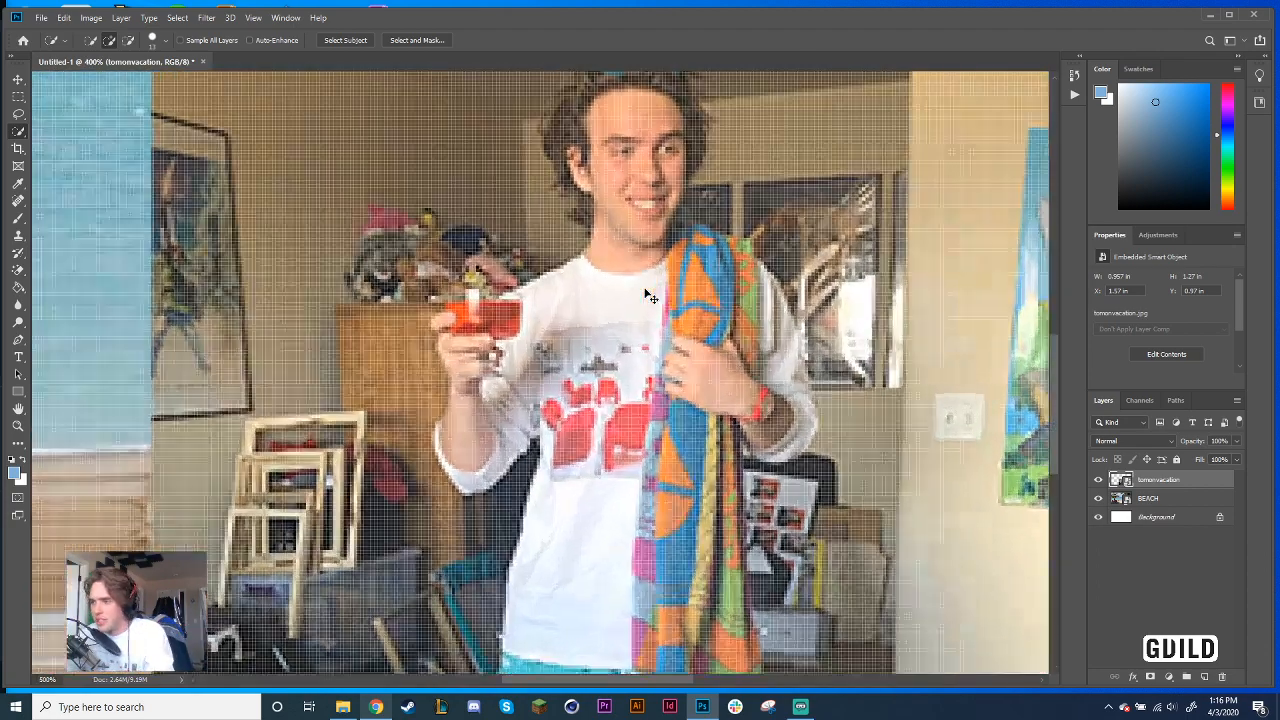
left_click_drag(677, 251, 546, 442)
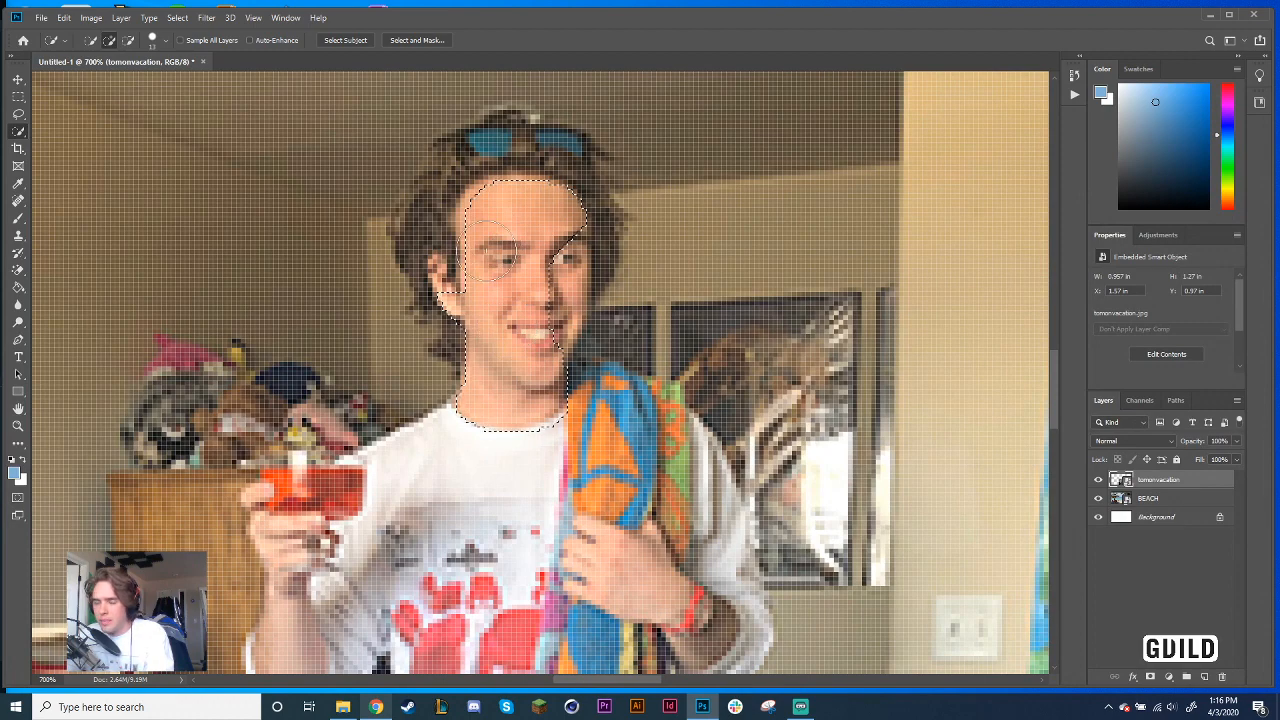
Extend the quick selection from the man's face over his hair and sunglasses
key("ctrl+minus")
key("ctrl+minus")
key("ctrl+minus")
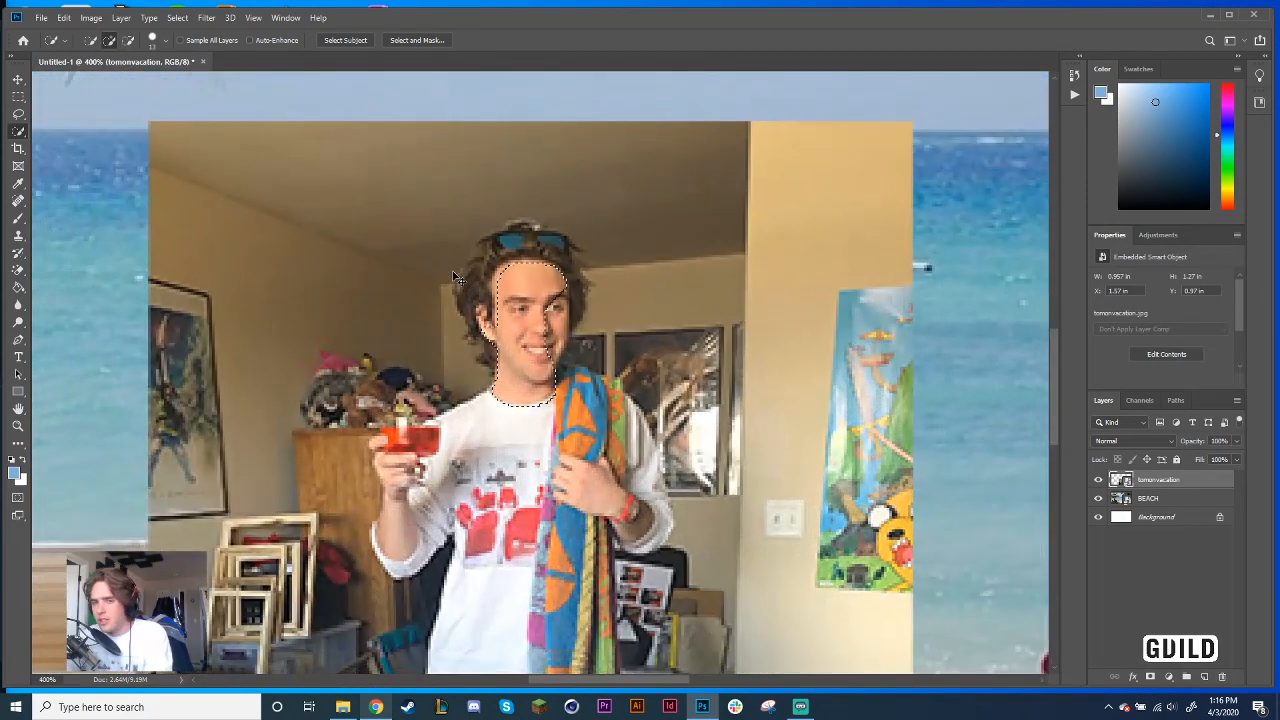
key("ctrl+minus")
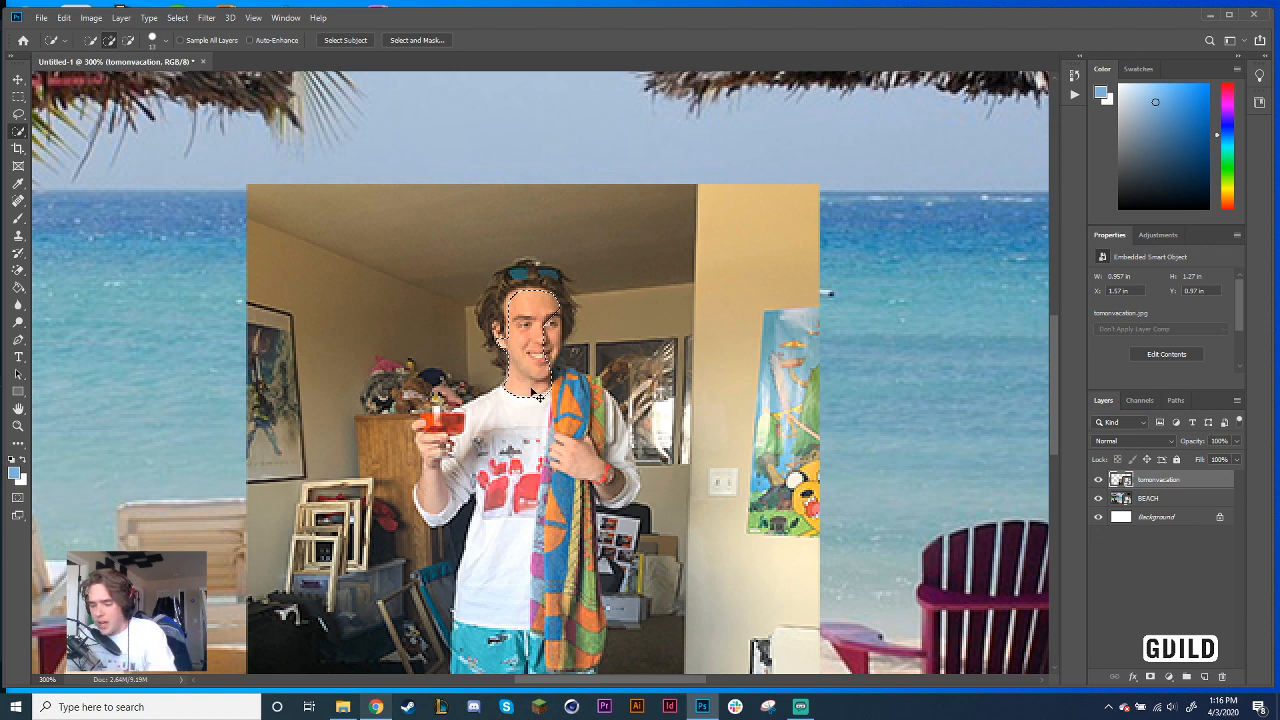
key("ctrl+plus")
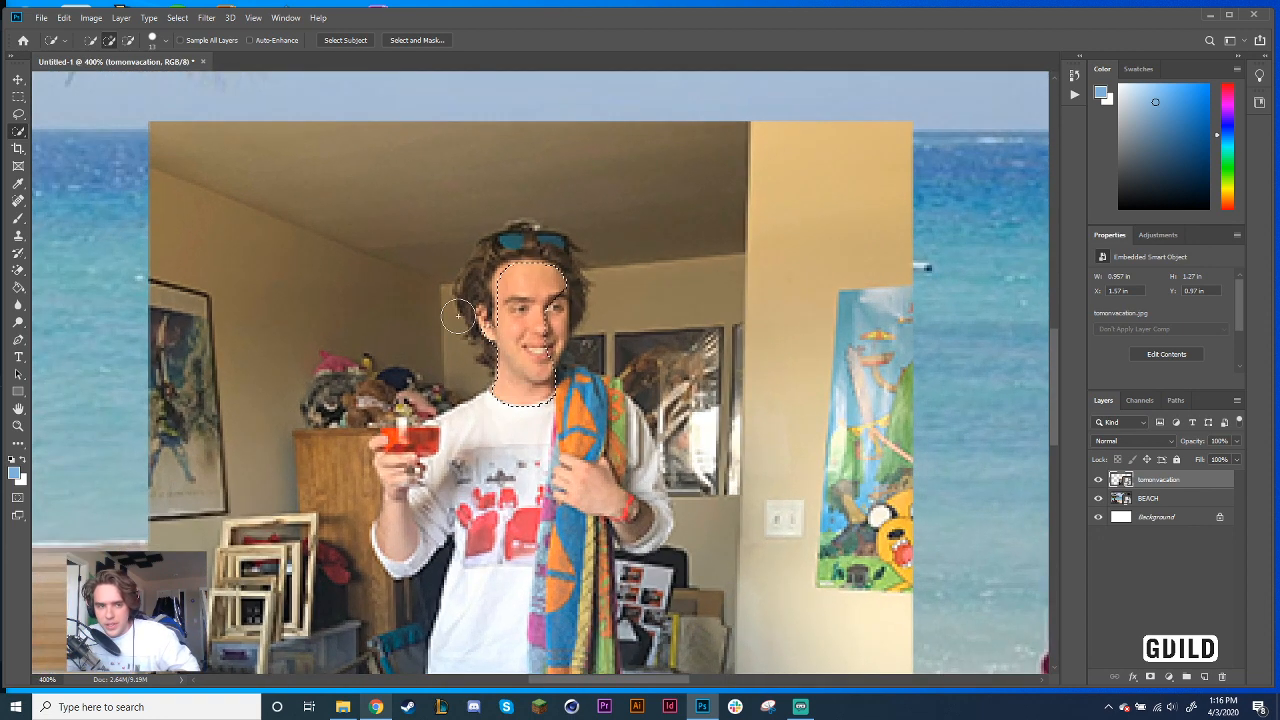
left_click_drag(467, 318, 493, 284)
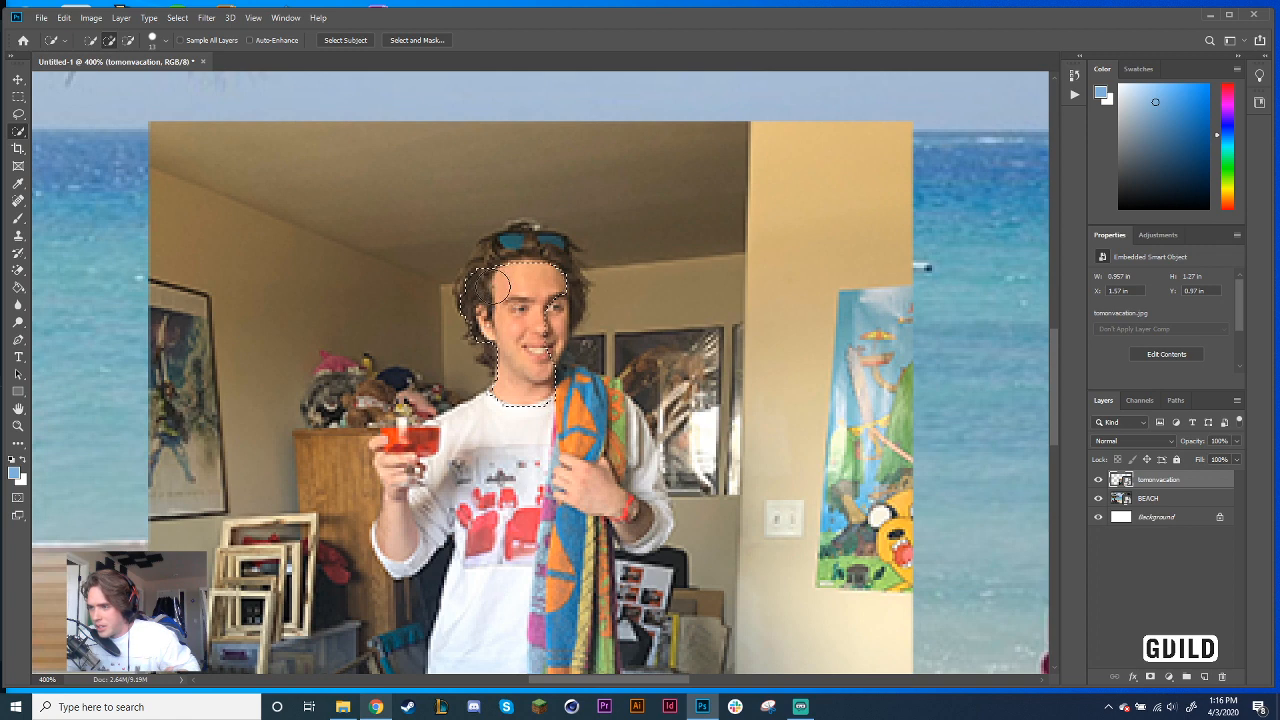
mouse_move(493, 285)
left_mouse_down()
mouse_move(540, 328)
mouse_move(533, 358)
left_mouse_up()
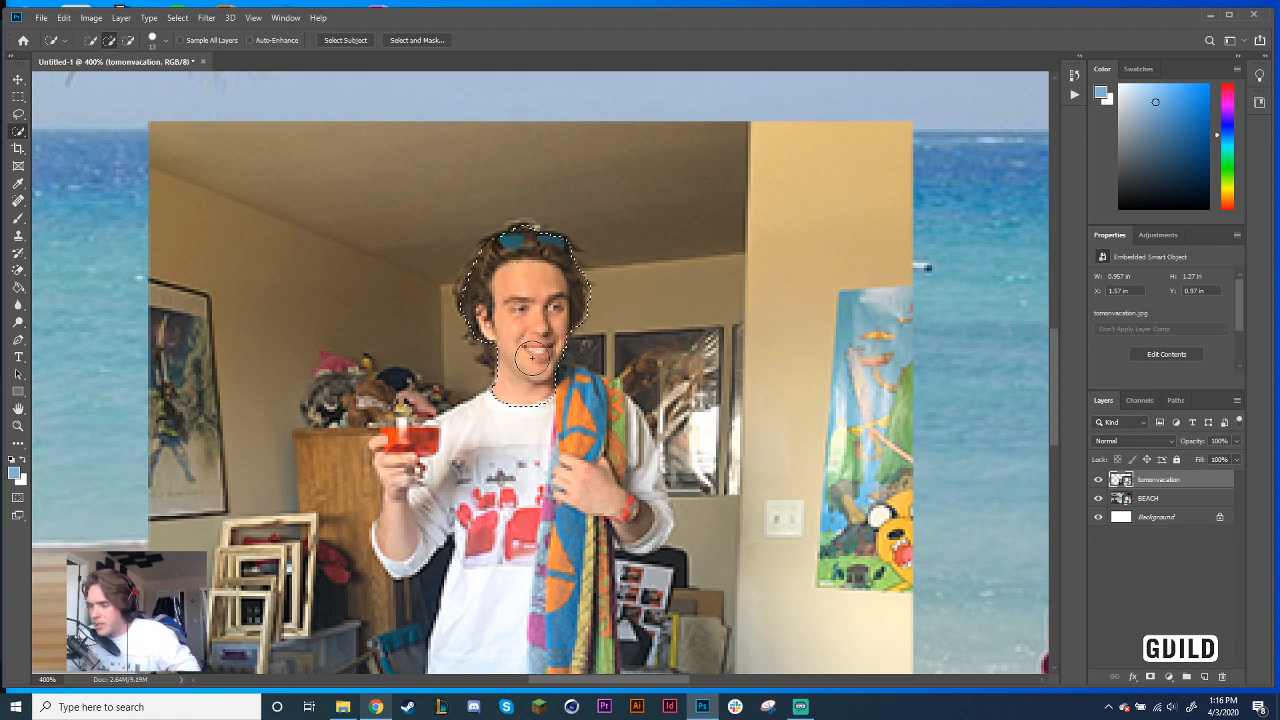
Extend the quick selection down over the man's shirt, arms, drink, towel, shorts, legs and feet
scroll(533, 358, "down", 3)
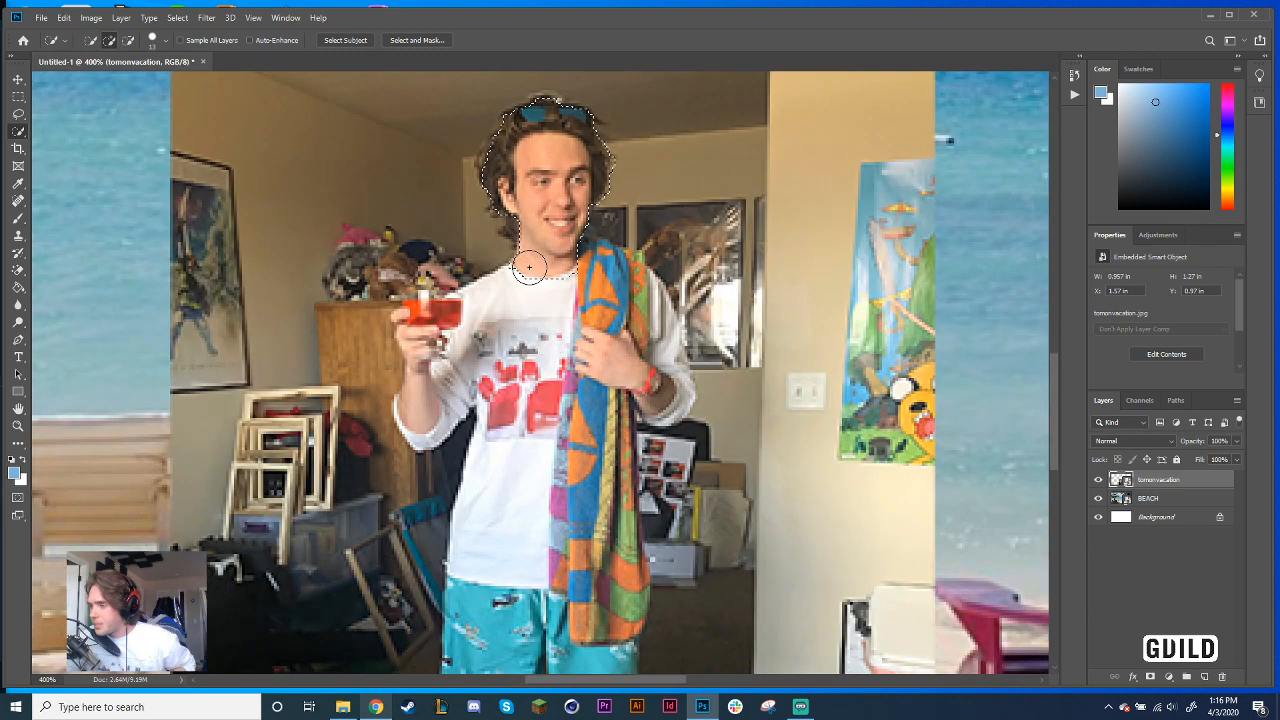
left_click_drag(529, 267, 426, 305)
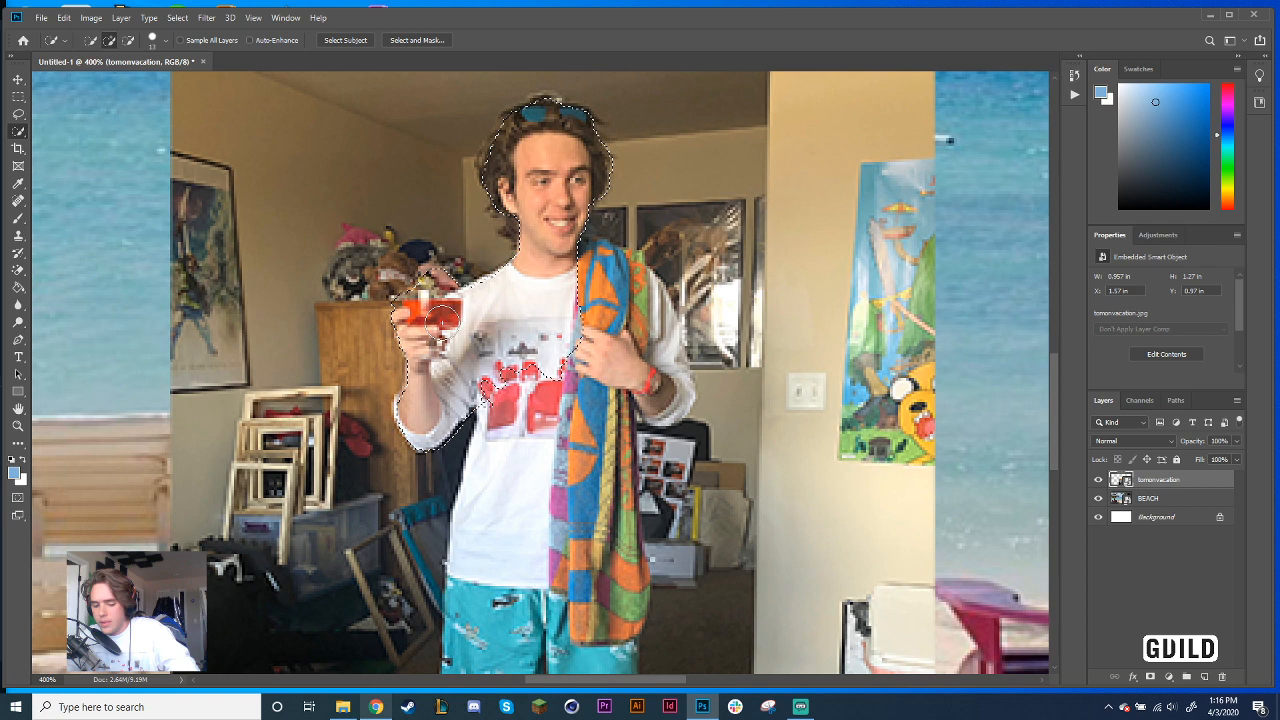
scroll(561, 213, "down", 5)
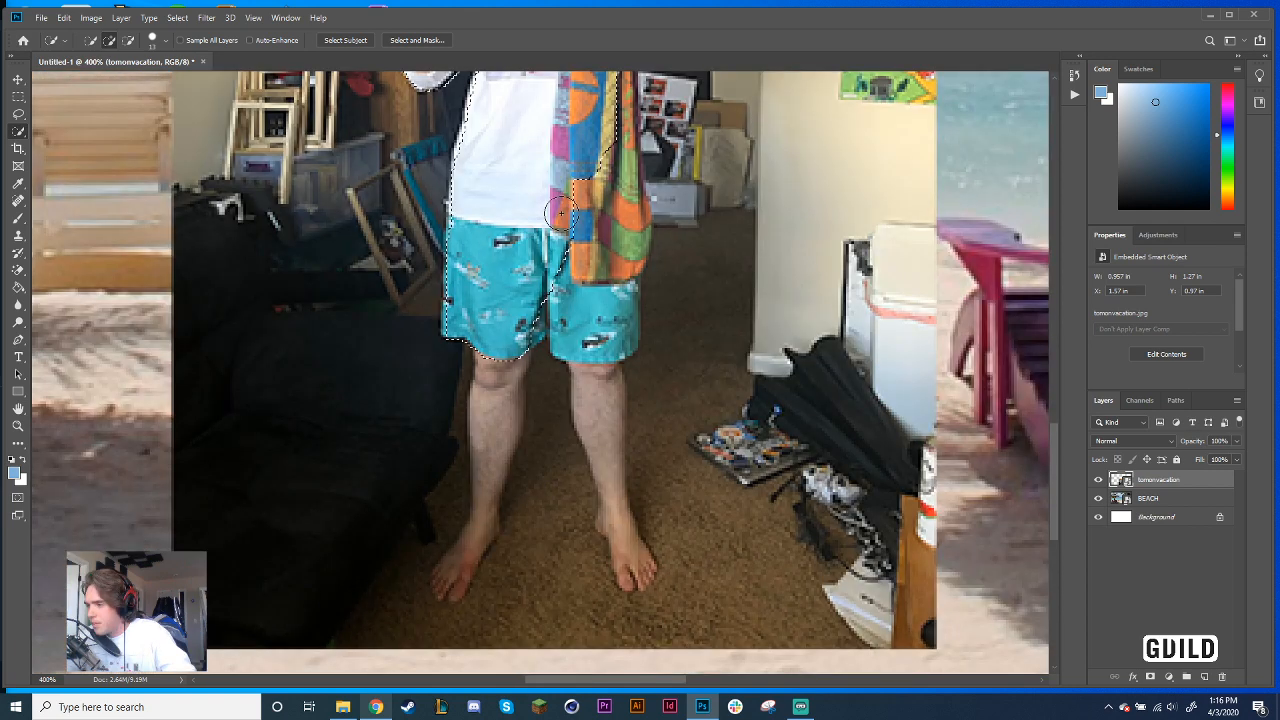
left_click_drag(561, 213, 494, 590)
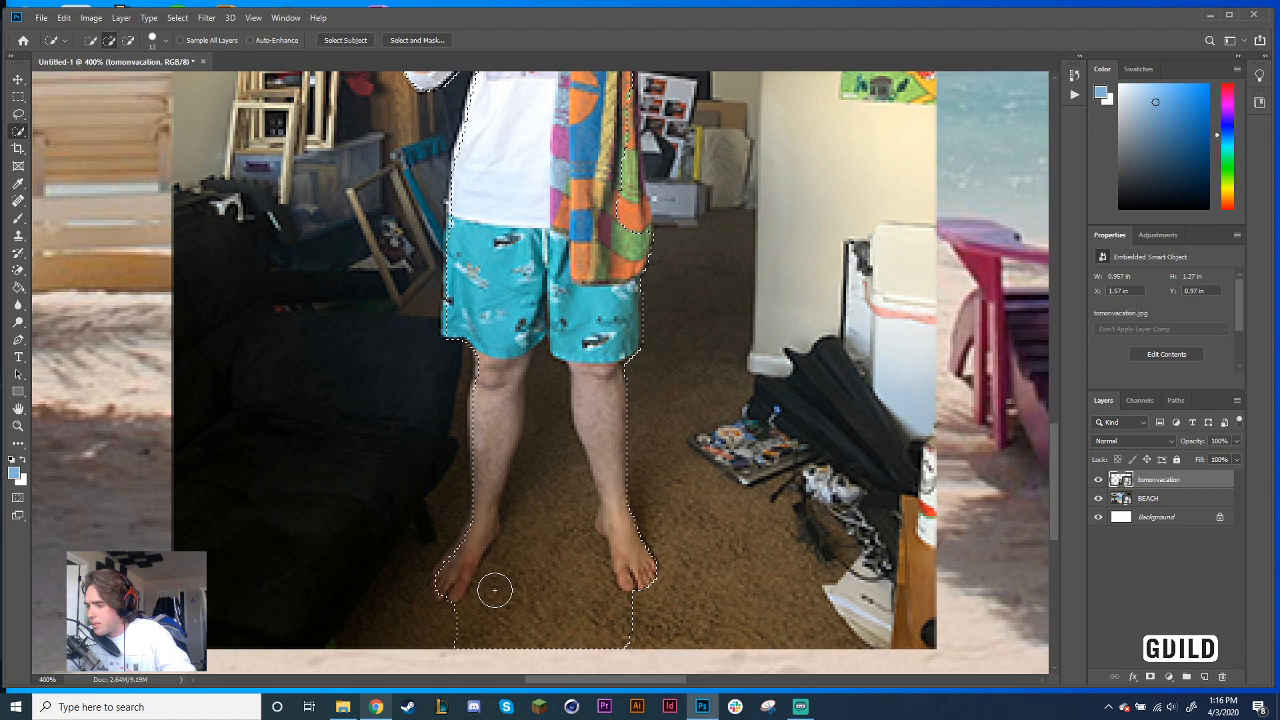
scroll(428, 465, "up", 2)
scroll(428, 465, "up", 1)
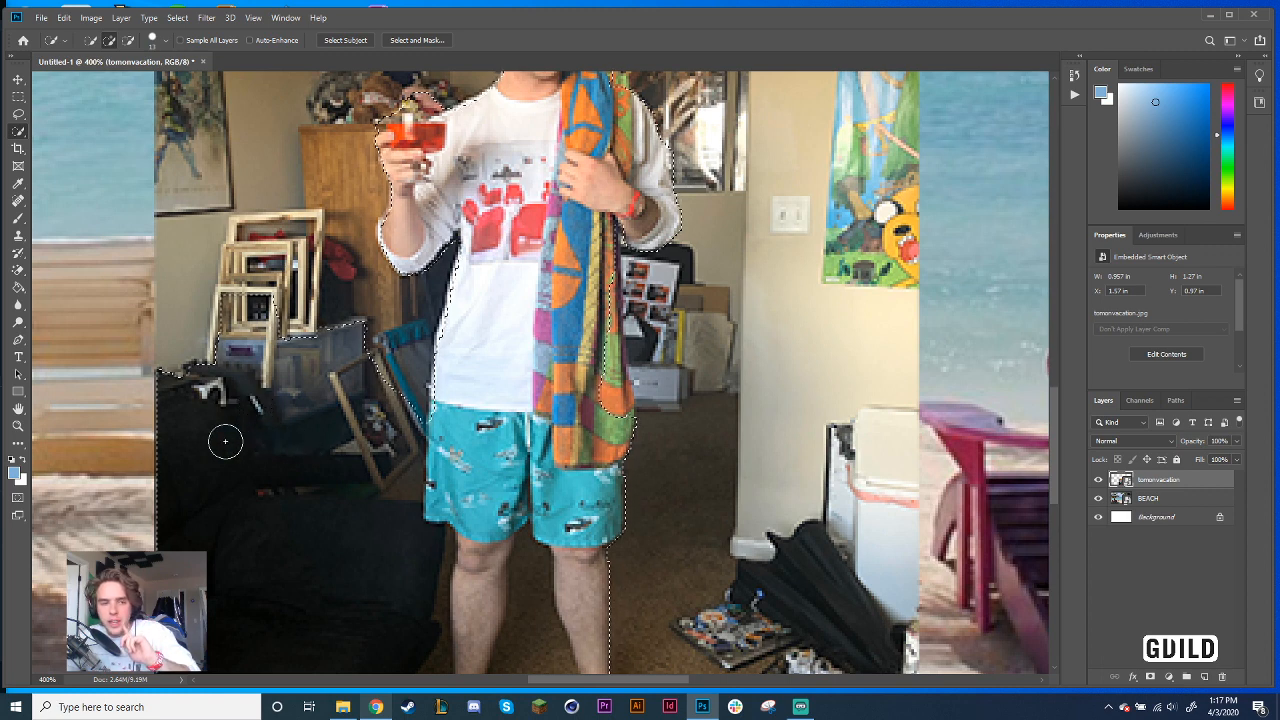
Try the Magic Wand at tolerance 32 on the wall poster, the wall, the man's shirt and his shorts
right_click(17, 133)
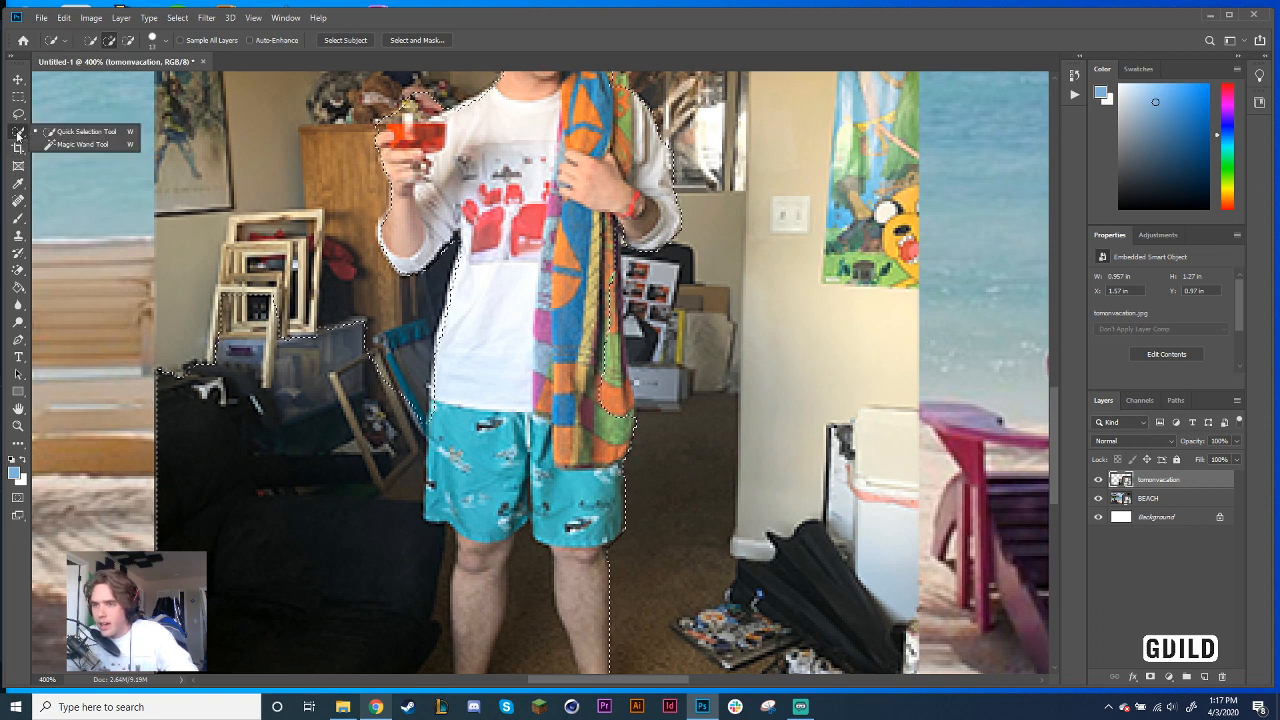
left_click(75, 144)
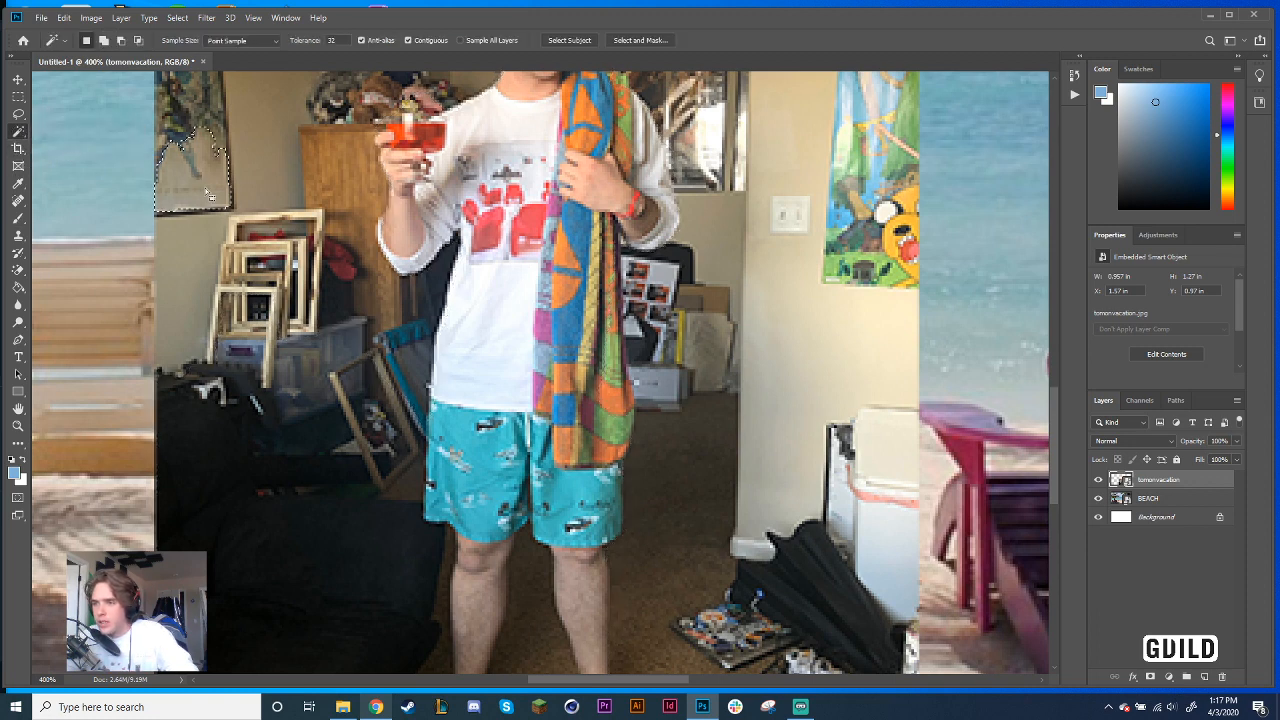
left_click(190, 138)
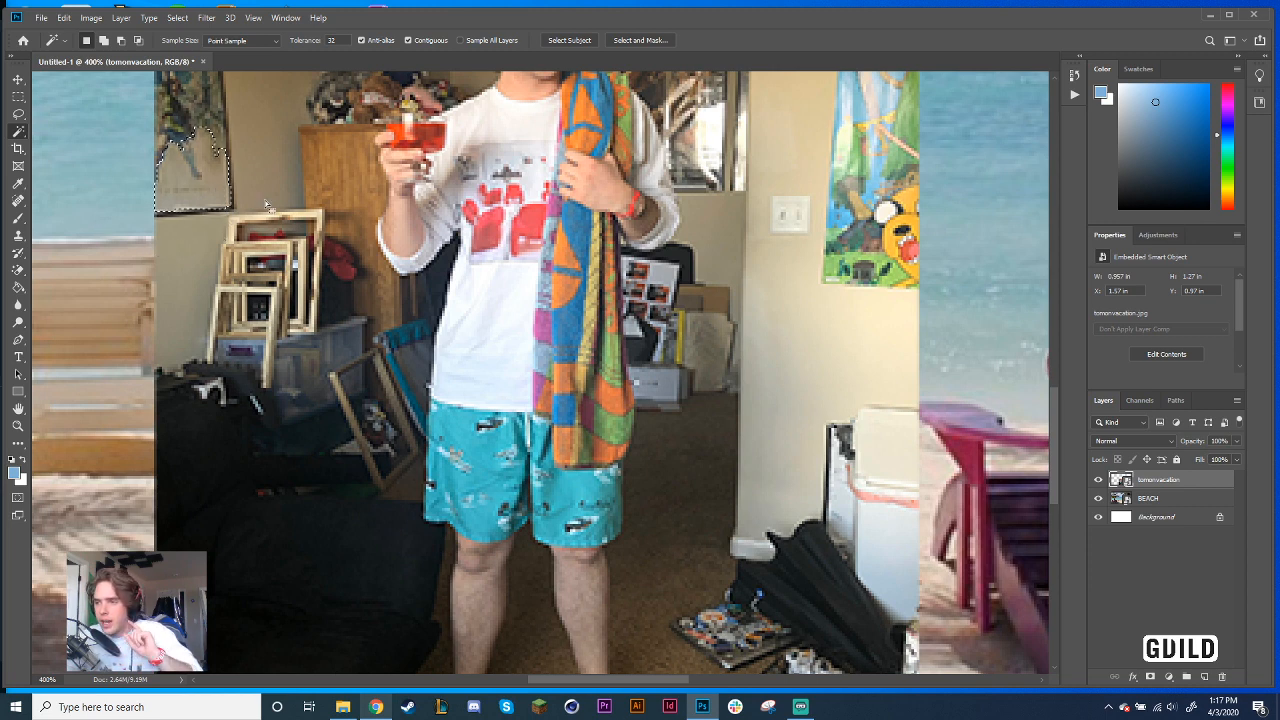
left_click(266, 203)
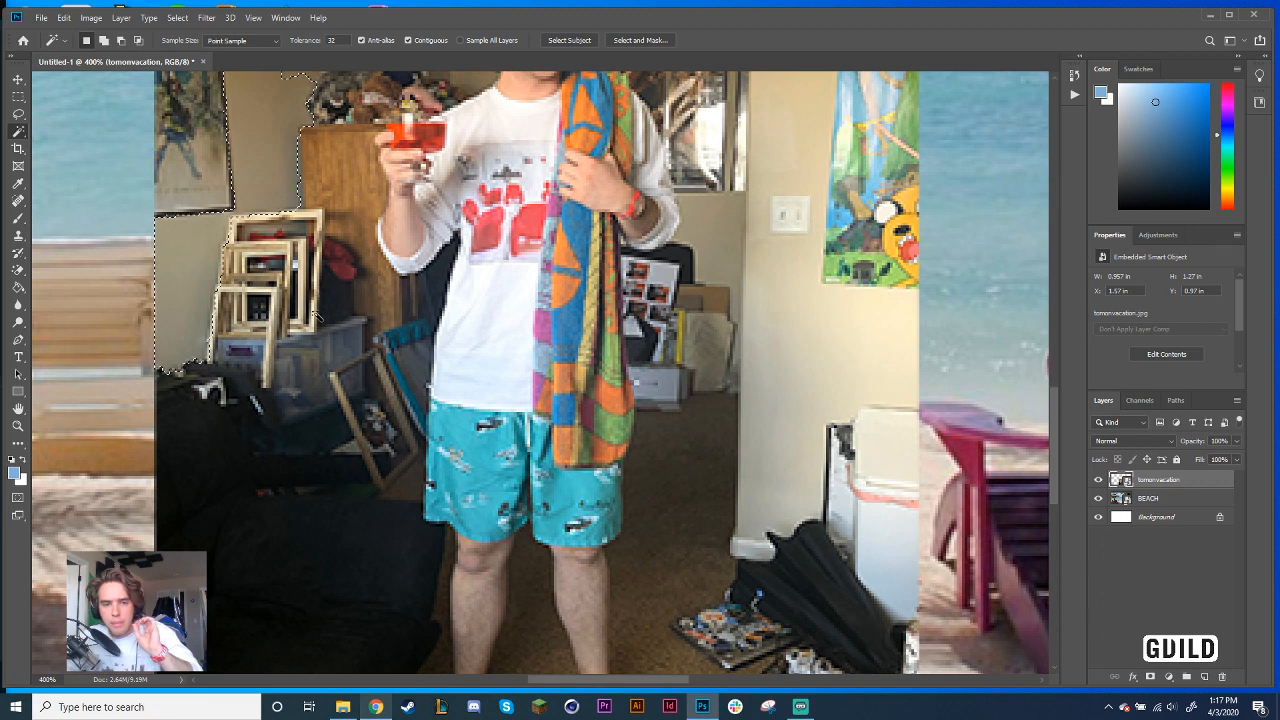
left_click(507, 368)
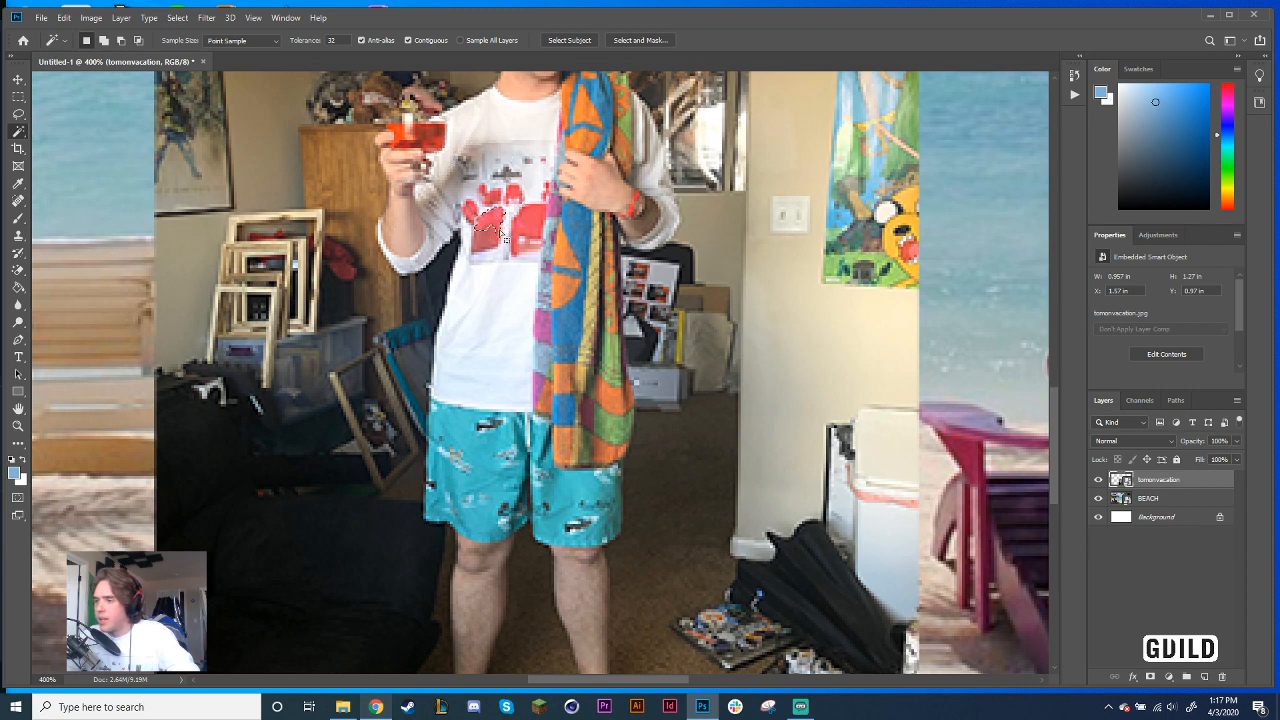
left_click(482, 494)
left_click(508, 459)
left_click(546, 480)
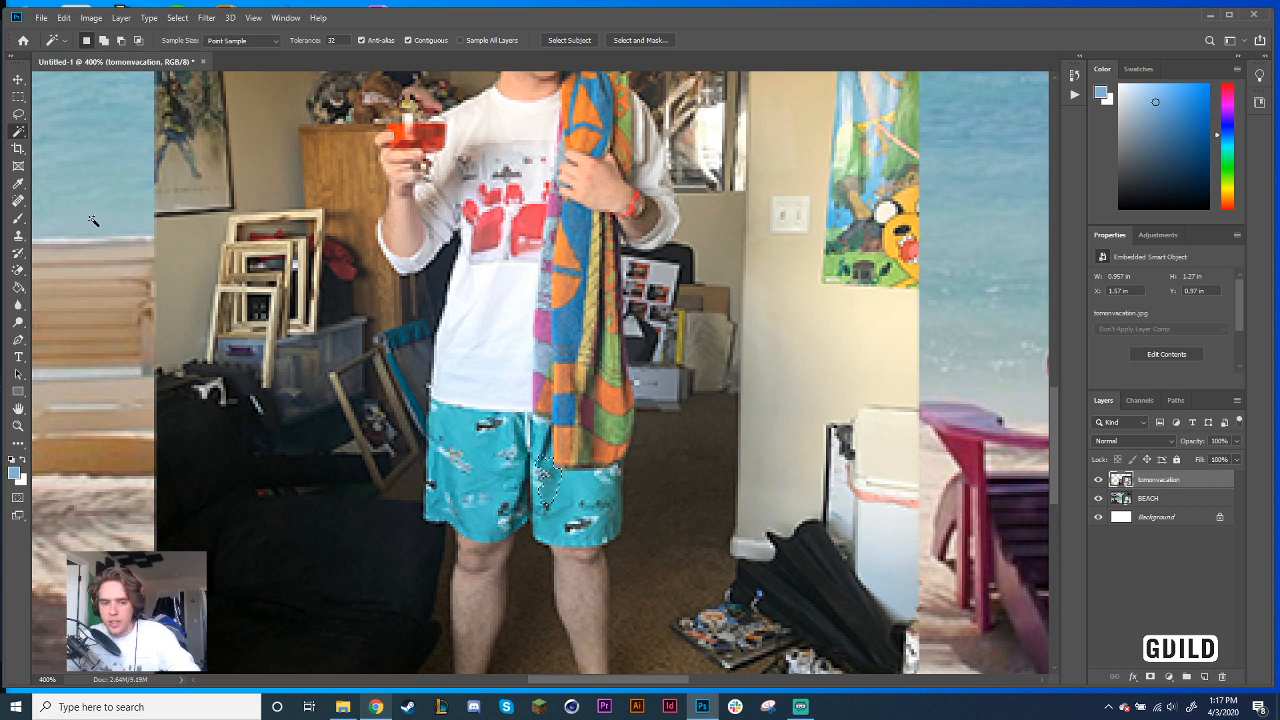
Switch back to the Quick Selection tool and select the man's shirt, arms, towel and shorts
right_click(20, 131)
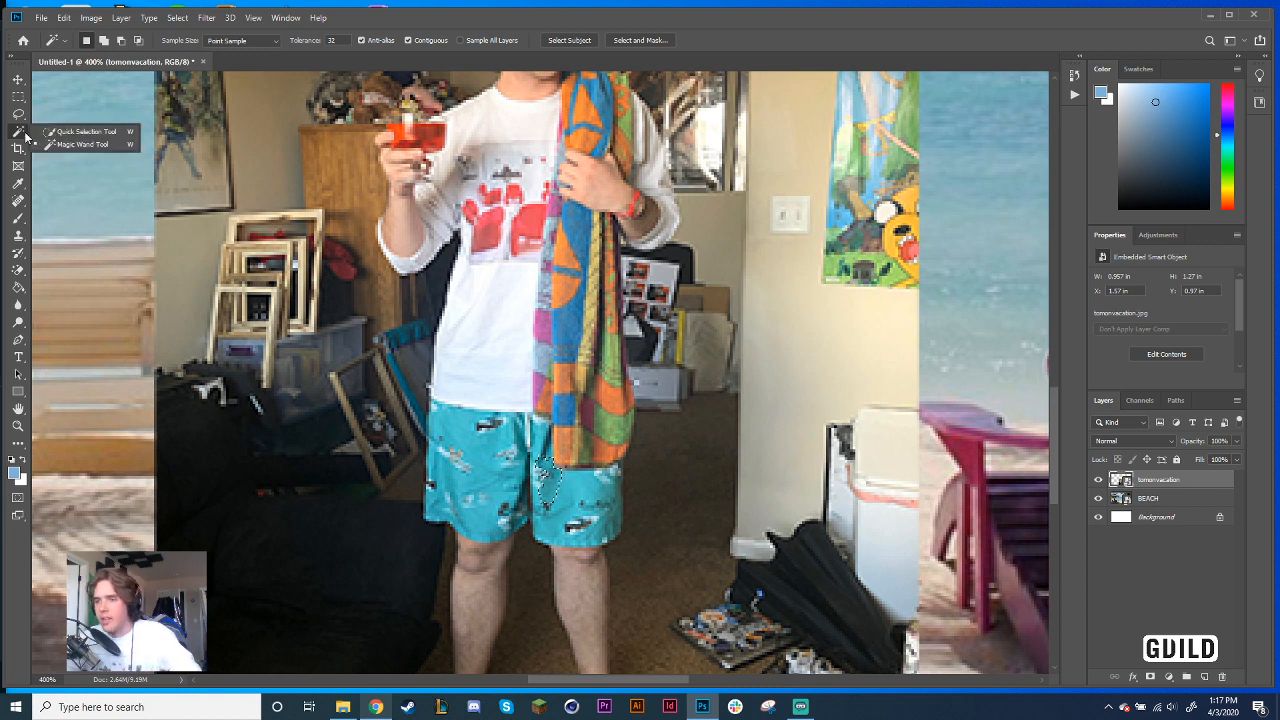
left_click(42, 131)
mouse_move(486, 346)
left_mouse_down()
mouse_move(492, 427)
mouse_move(513, 374)
left_mouse_up()
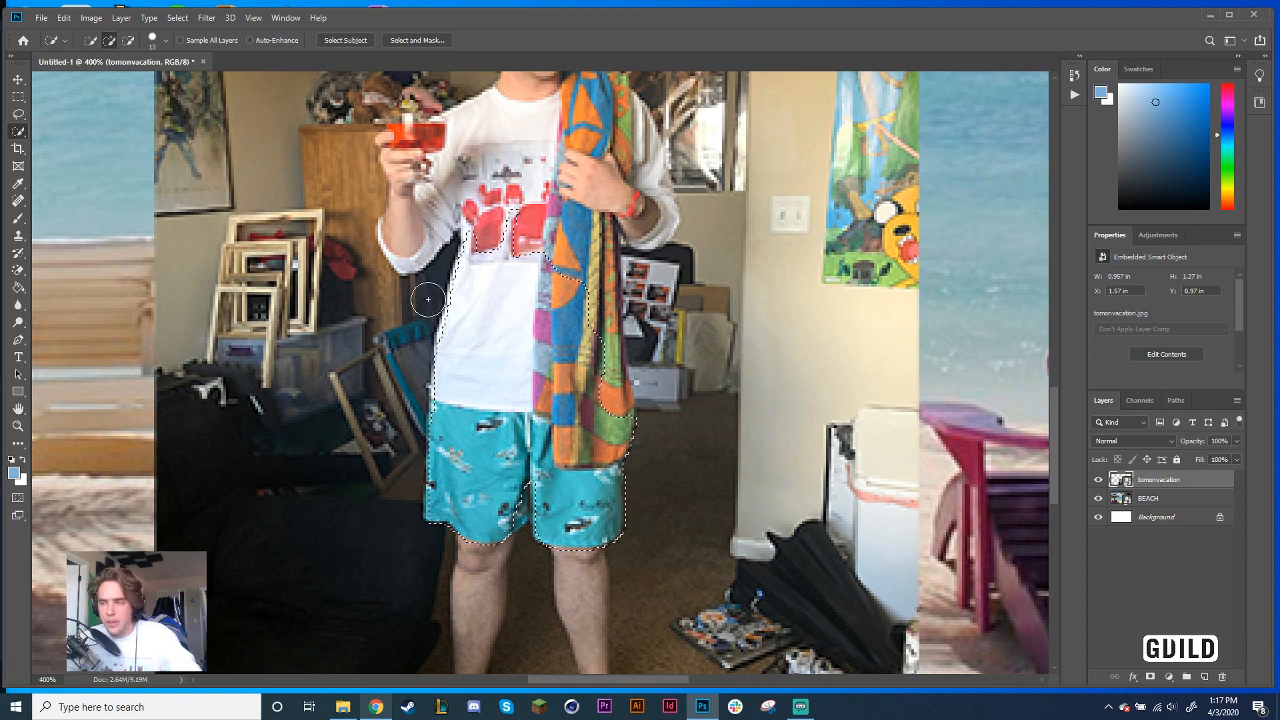
scroll(397, 288, "up", 5)
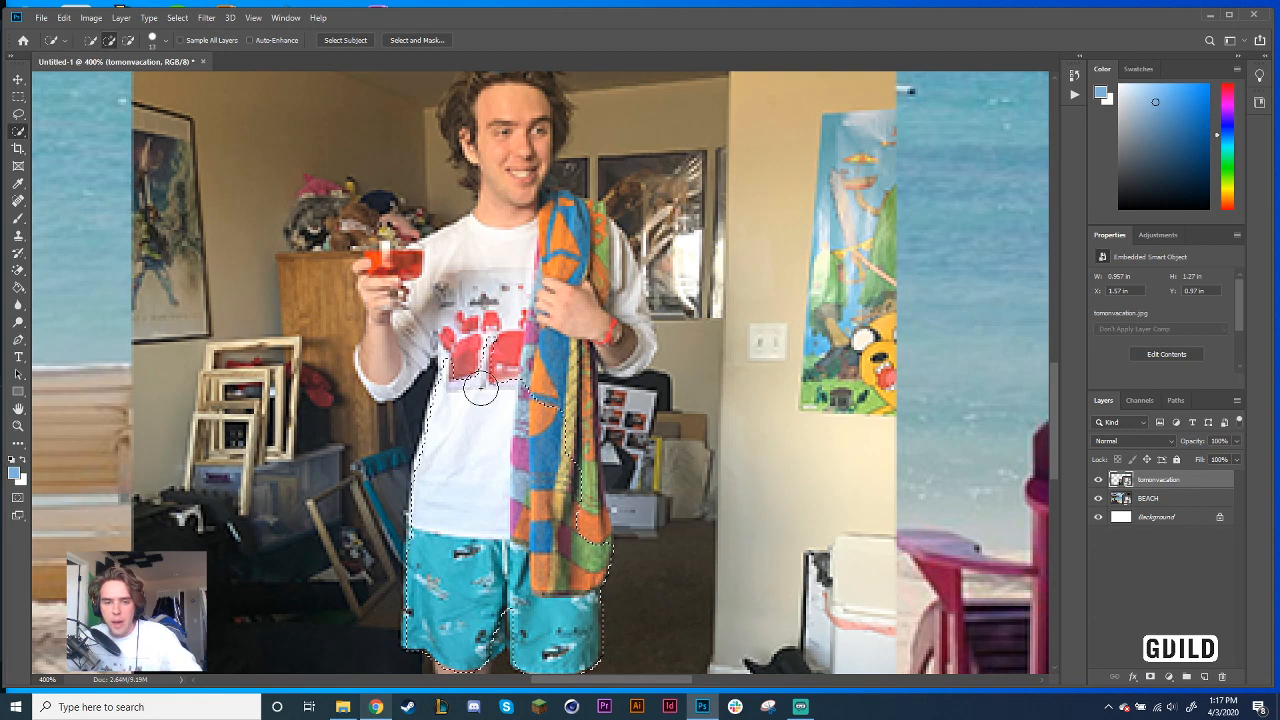
mouse_move(508, 358)
left_mouse_down()
mouse_move(520, 263)
mouse_move(578, 300)
left_mouse_up()
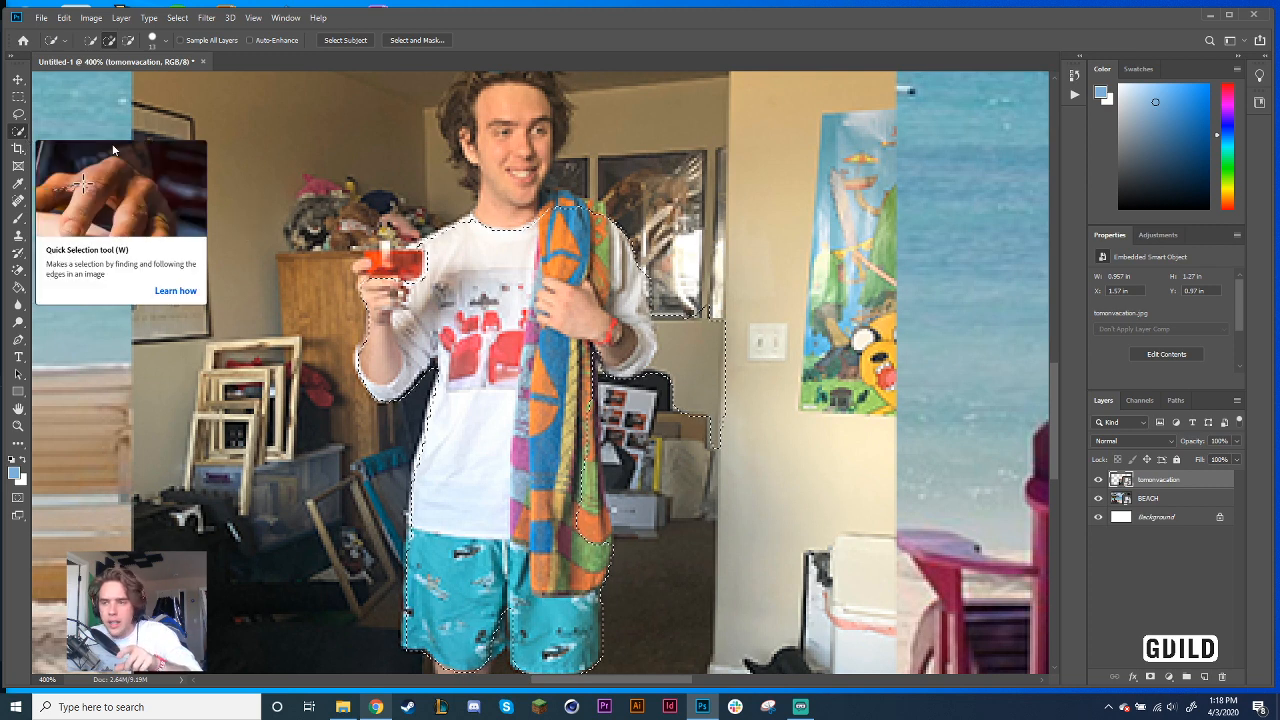
Add the drink, the man's face and hair, and his legs to the quick selection
right_click(16, 134)
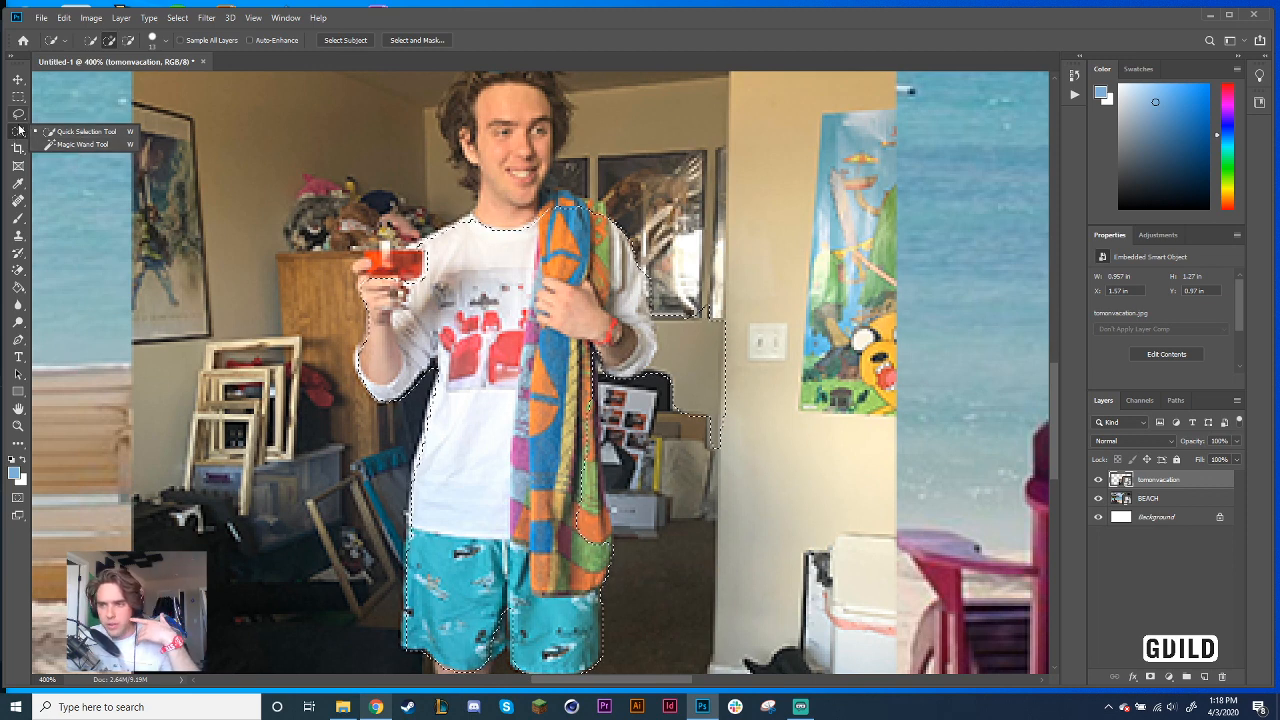
left_click(82, 131)
scroll(513, 253, "up", 3)
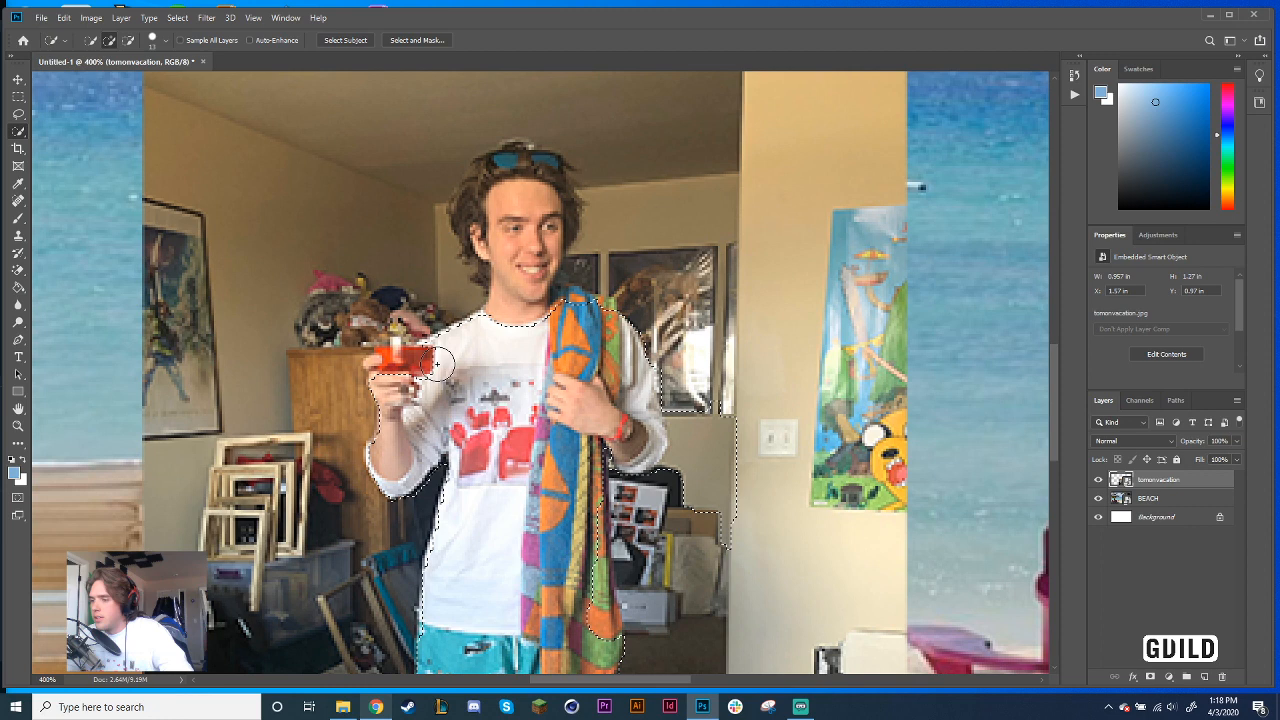
left_click(515, 188)
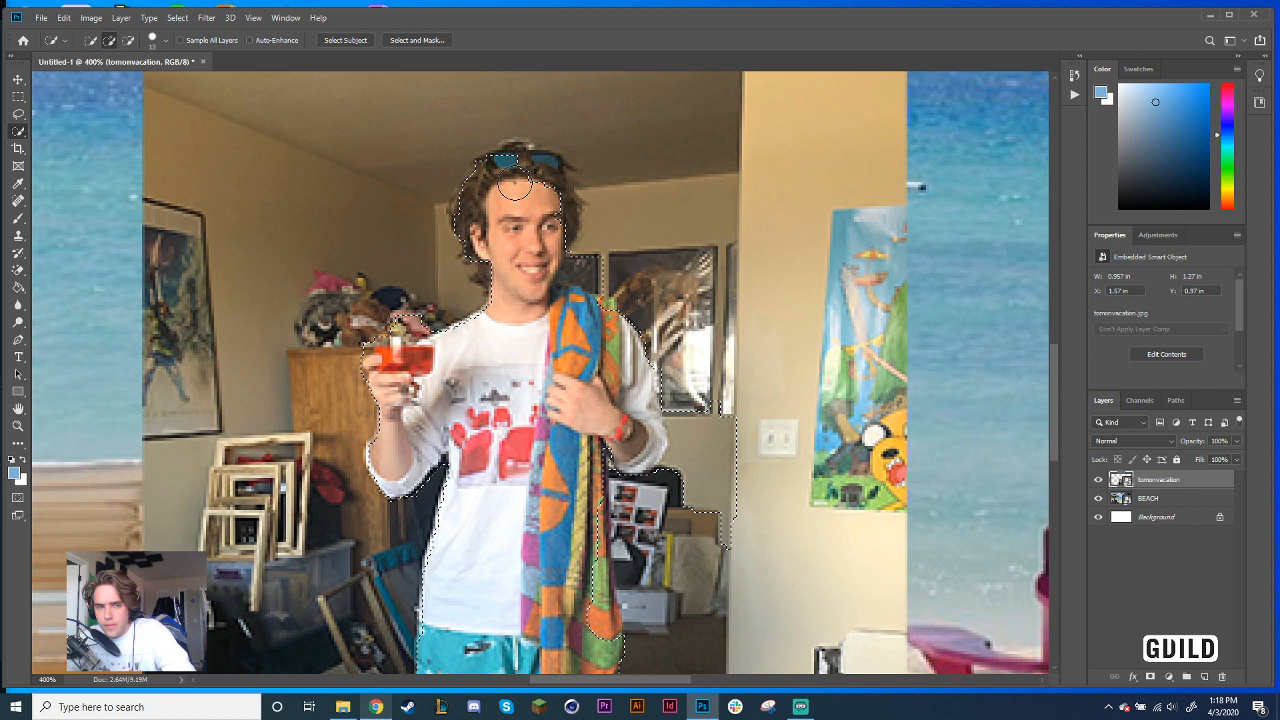
left_click_drag(625, 670, 590, 596)
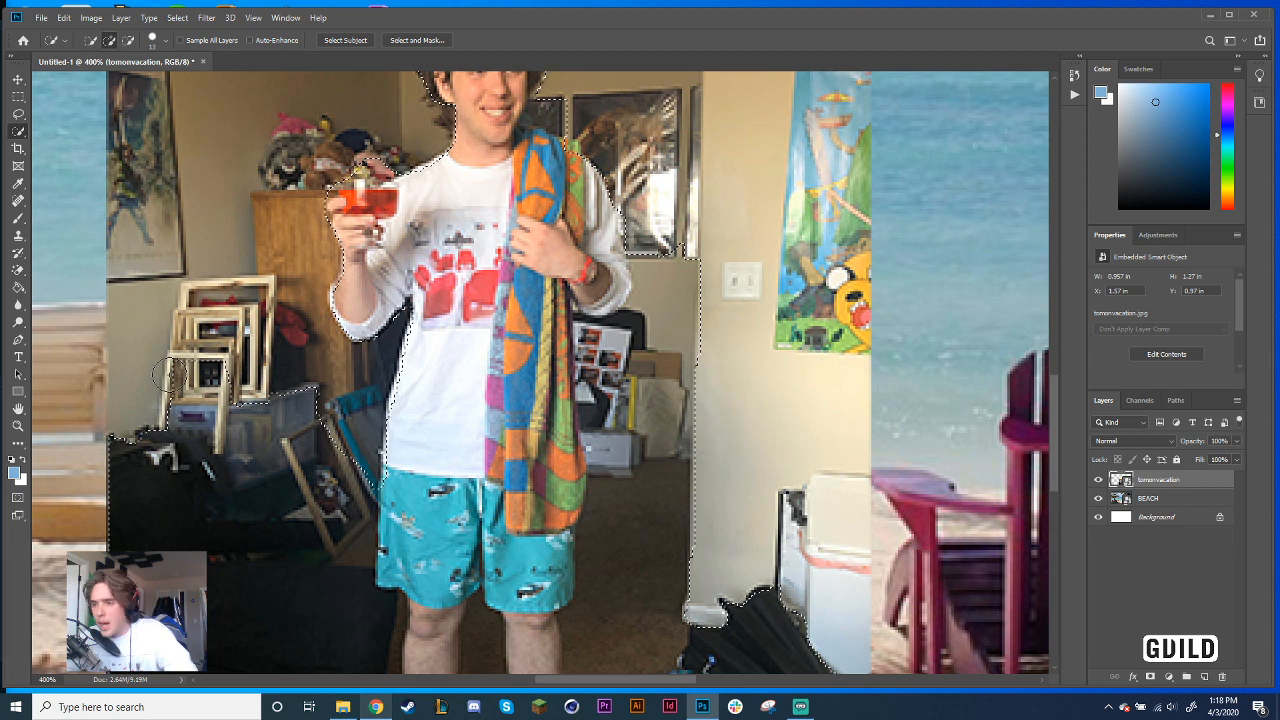
Subtract the picture frames, storage bin and dark sofa beside the man from the selection
key("alt")
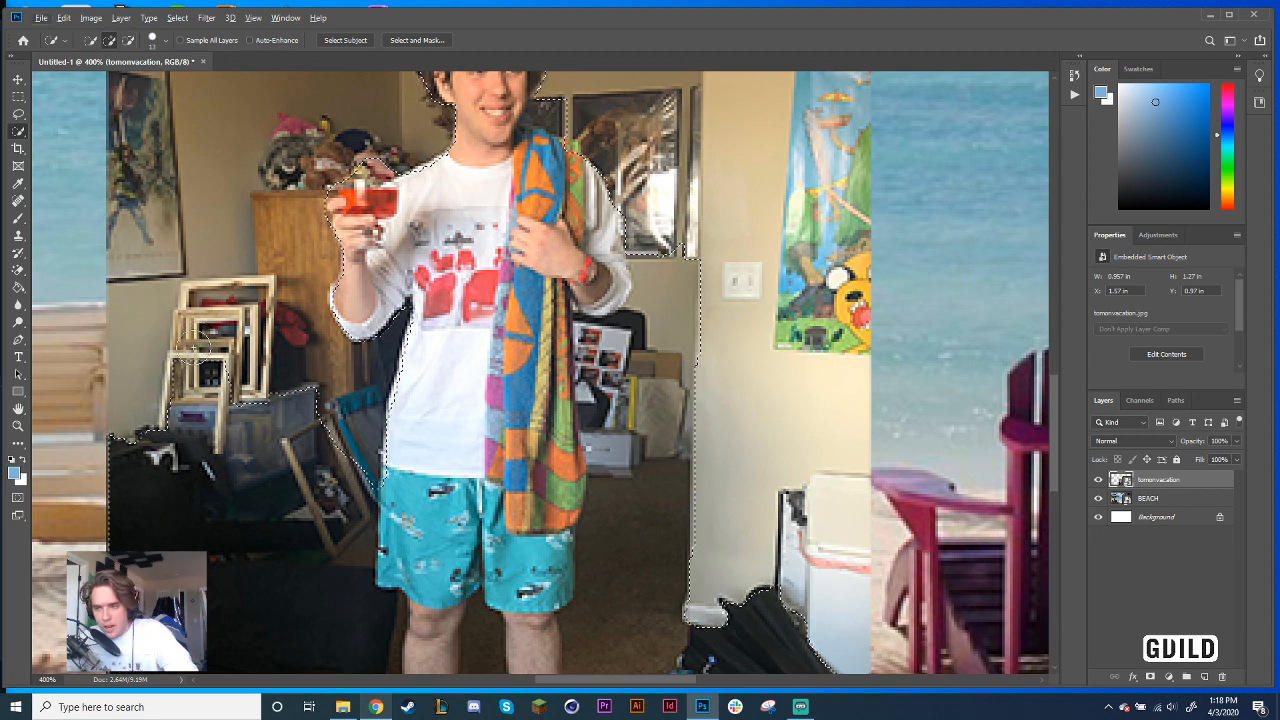
key("alt")
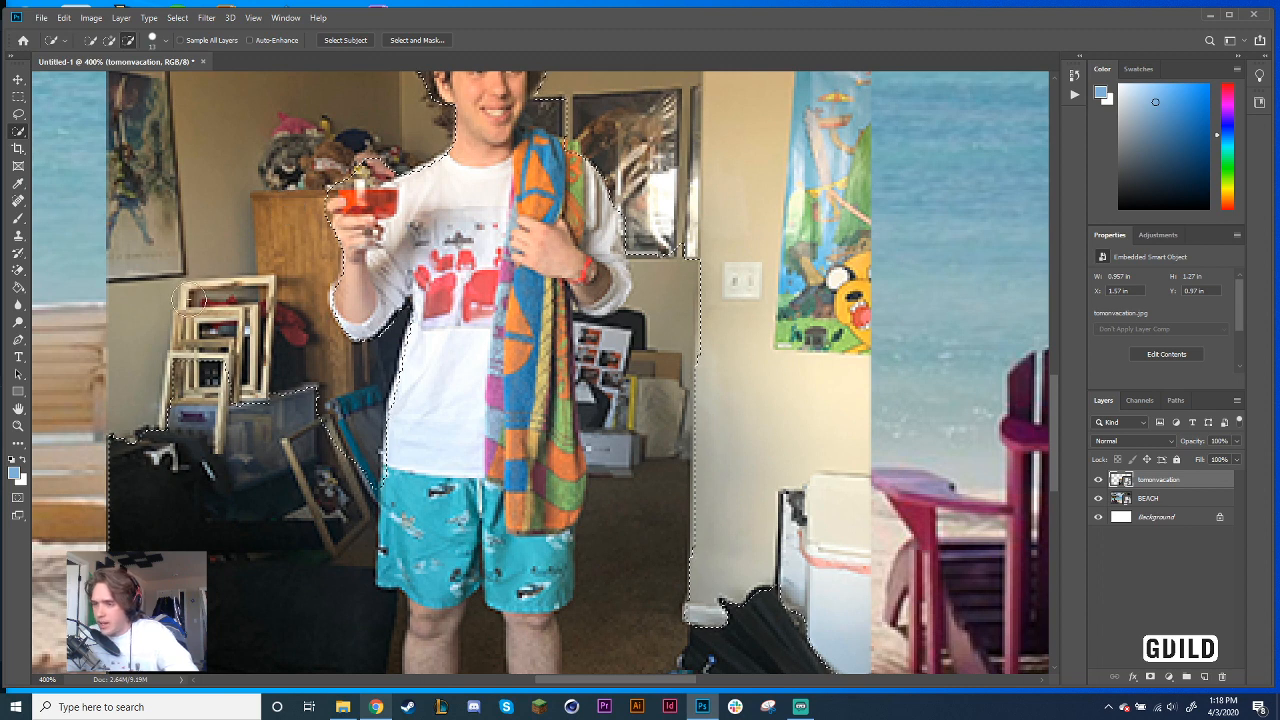
left_click_drag(283, 390, 283, 403)
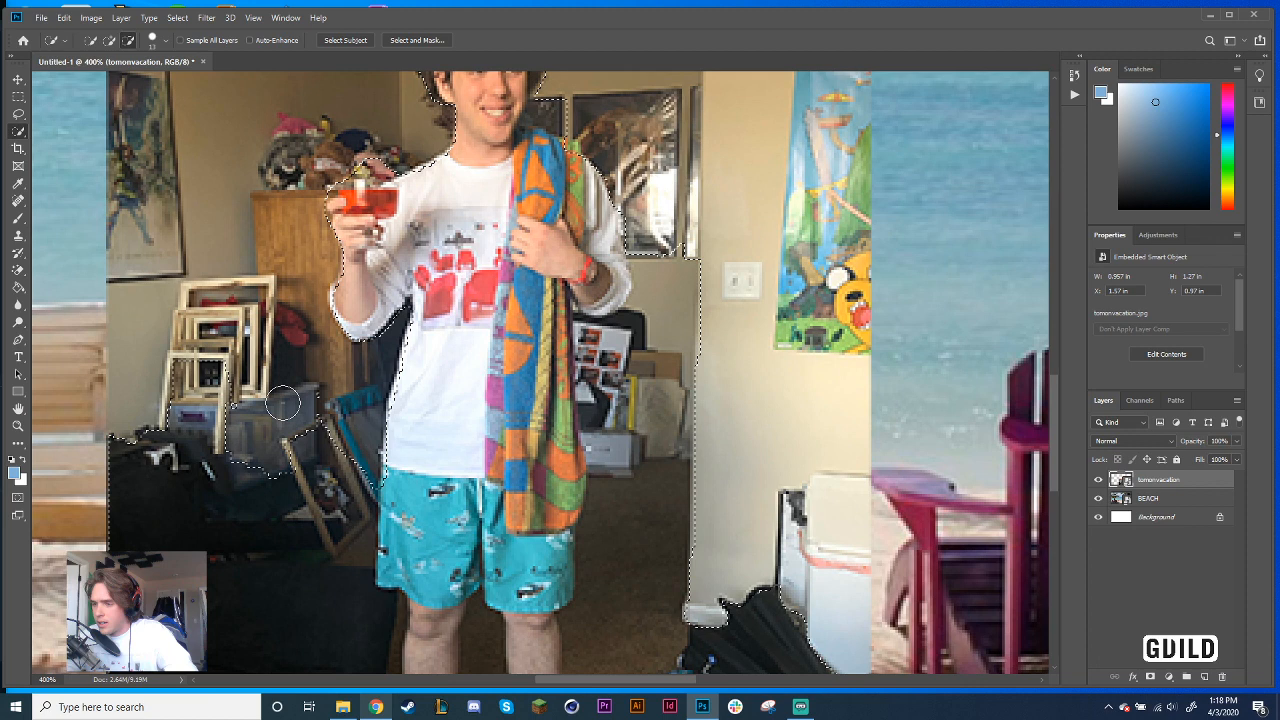
left_click_drag(283, 403, 340, 609)
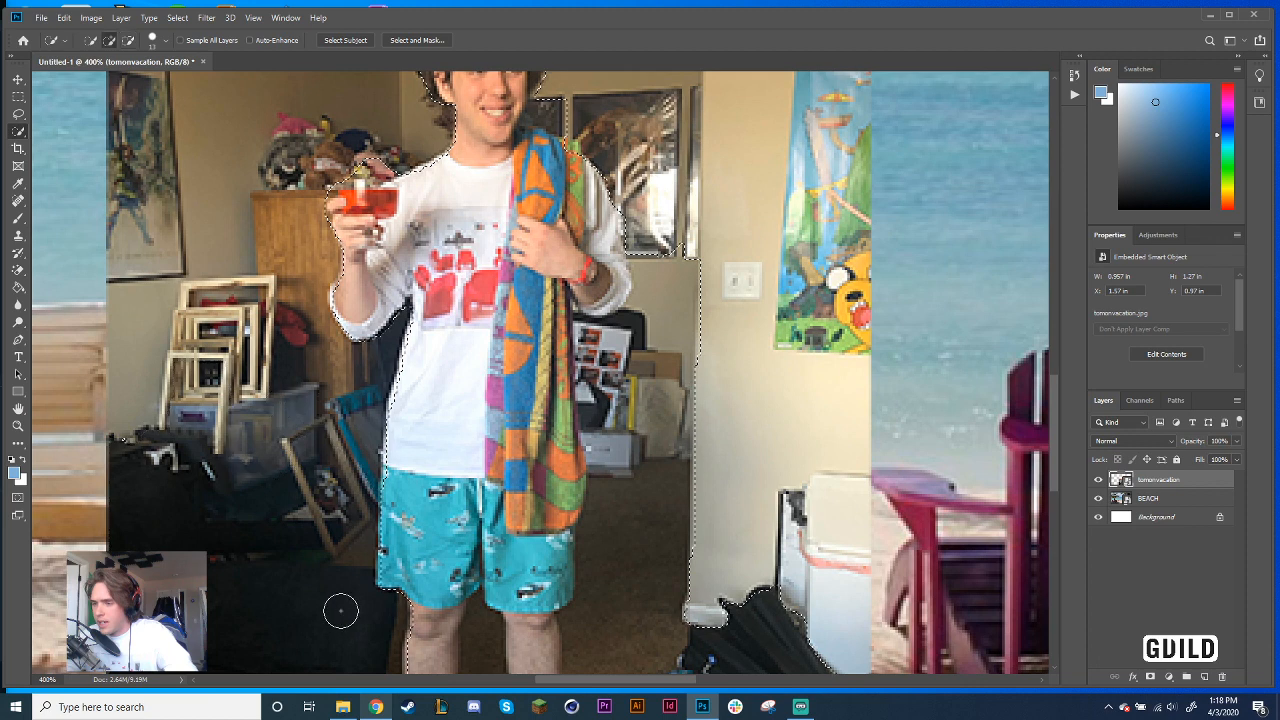
Subtract the carpet around and between the man's legs and feet, leaving the selection edge along his skin
scroll(336, 452, "down", 5)
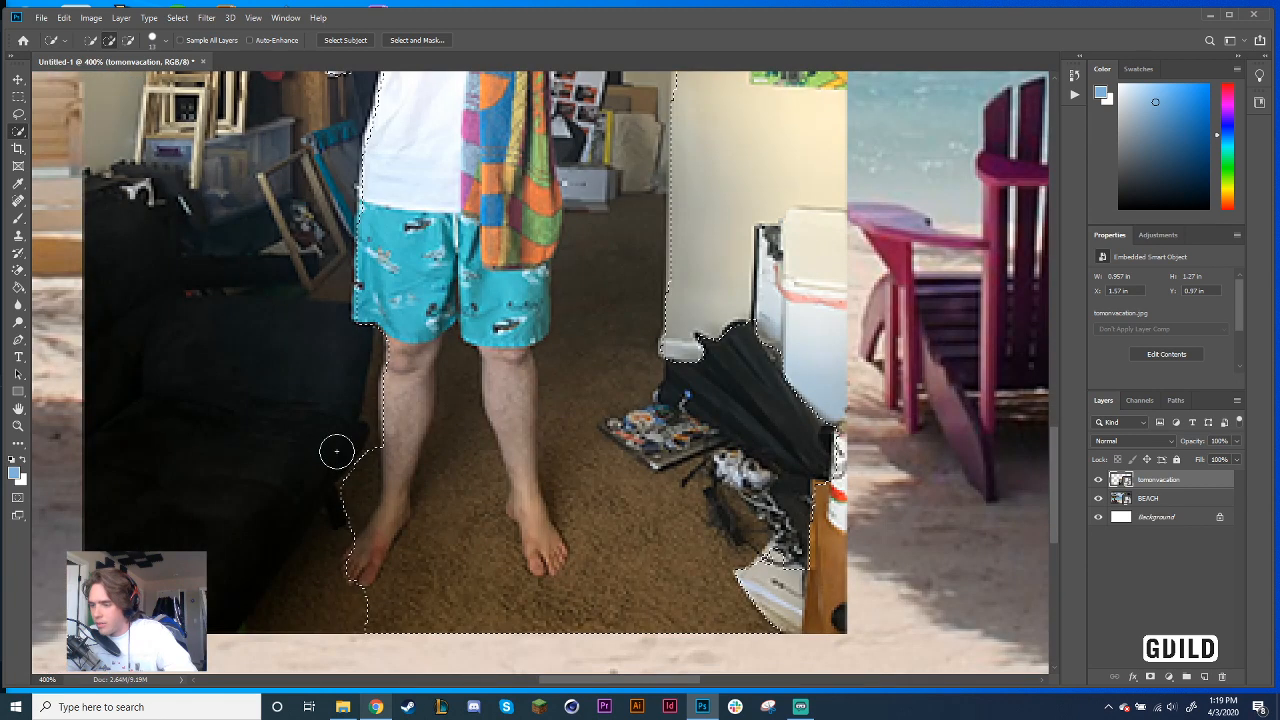
left_click_drag(336, 452, 361, 583)
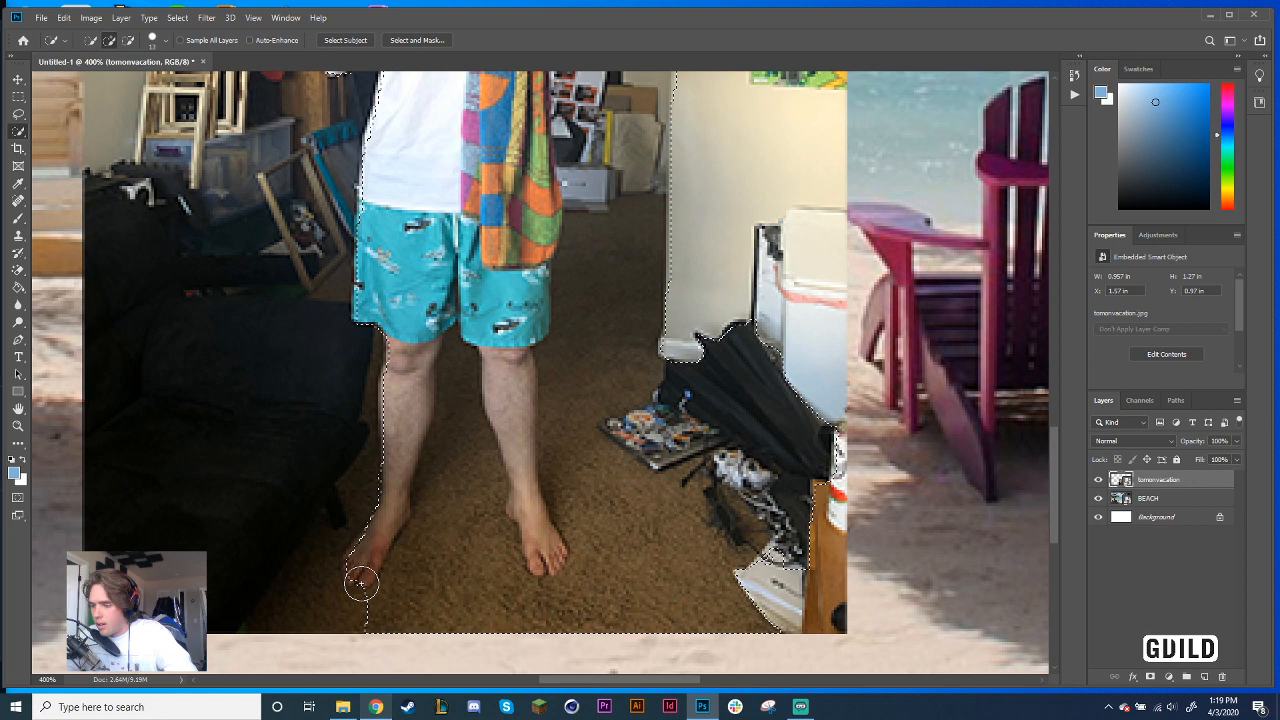
mouse_move(361, 583)
left_mouse_down()
mouse_move(378, 545)
mouse_move(377, 566)
mouse_move(535, 586)
mouse_move(522, 595)
mouse_move(541, 625)
mouse_move(613, 629)
mouse_move(681, 609)
mouse_move(717, 537)
mouse_move(816, 582)
mouse_move(787, 323)
mouse_move(725, 365)
mouse_move(683, 458)
mouse_move(692, 342)
left_mouse_up()
left_click(479, 479, "alt")
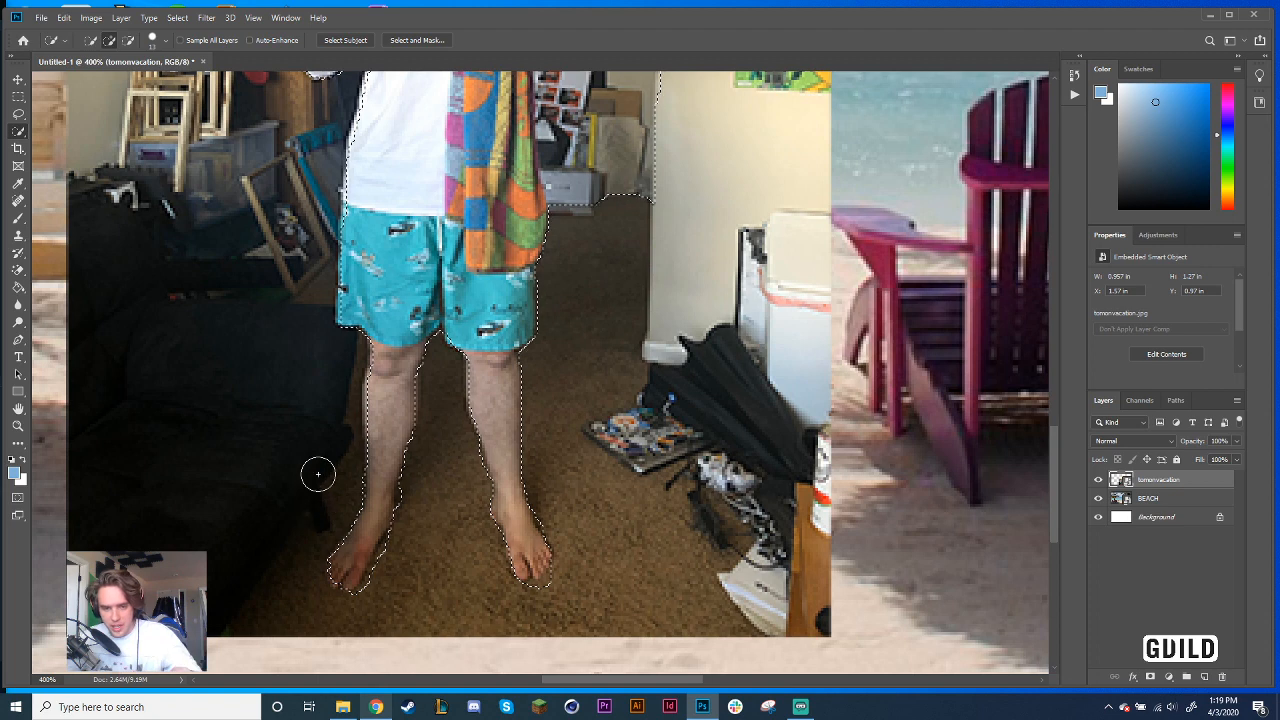
key("alt")
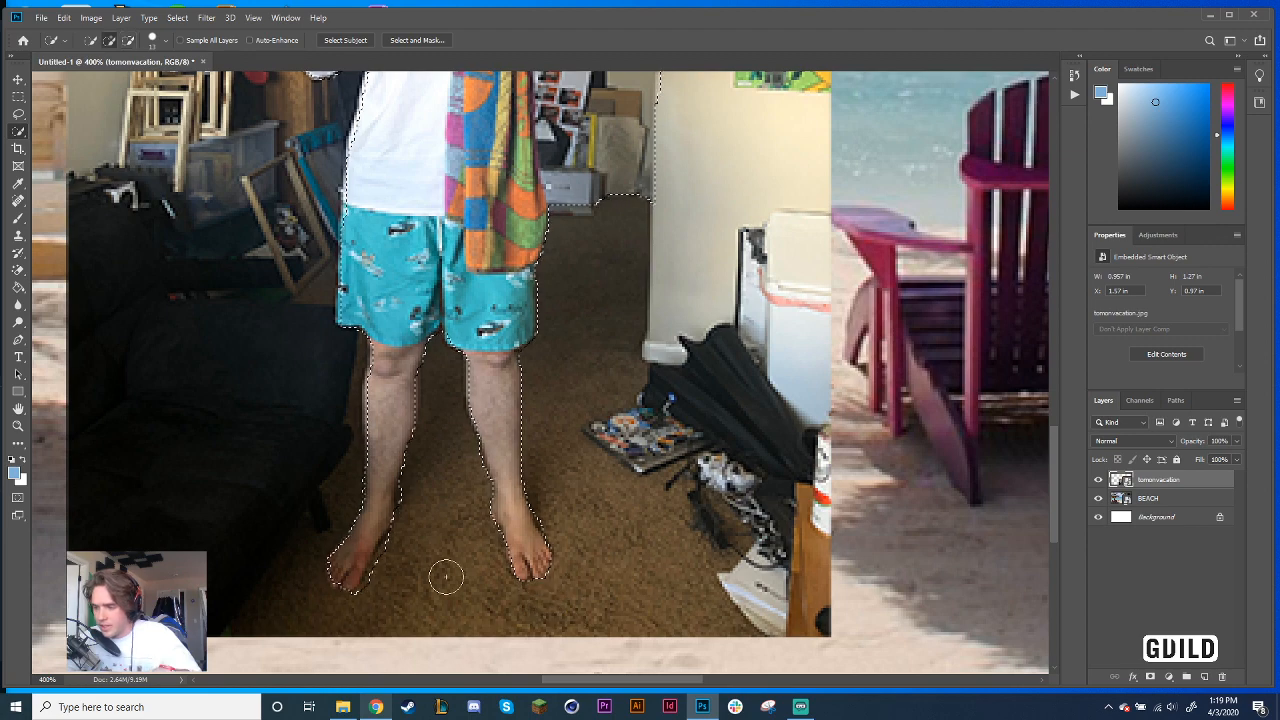
left_click_drag(535, 325, 451, 560)
Subtract the boxes, papers and storage bin beside the man's towel from the selection
left_click_drag(494, 440, 485, 510)
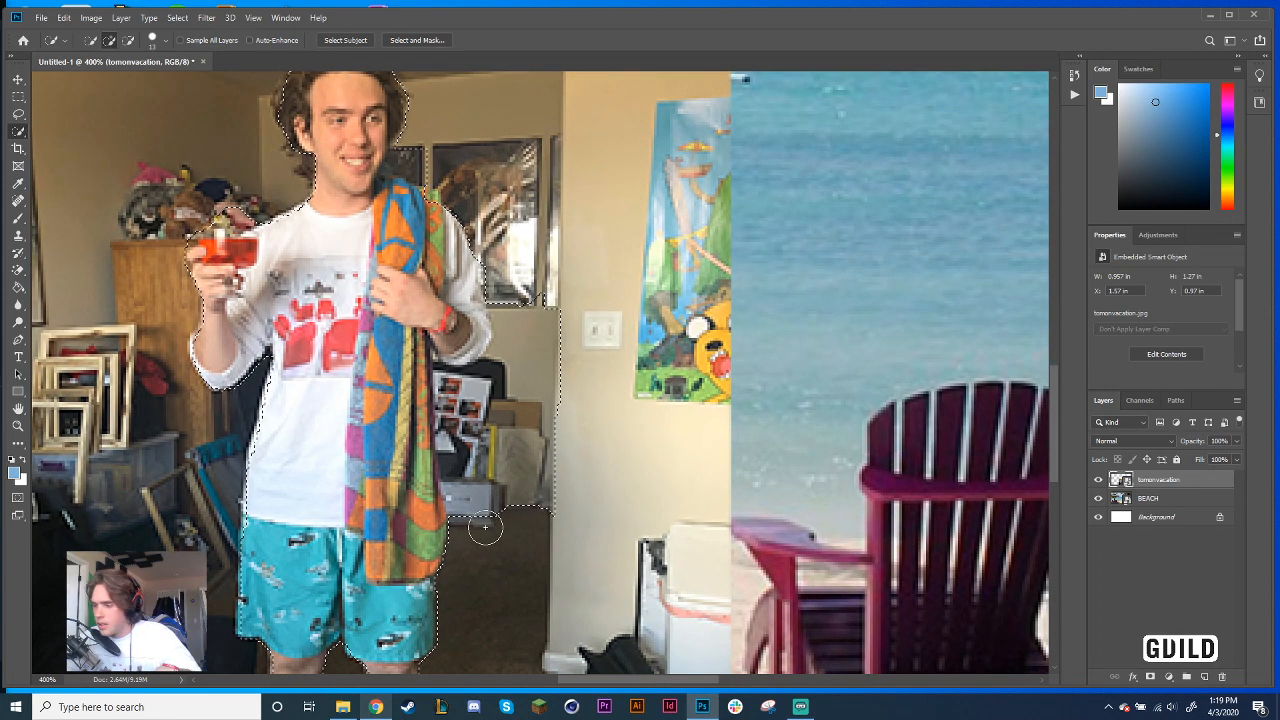
left_click(485, 525, "alt")
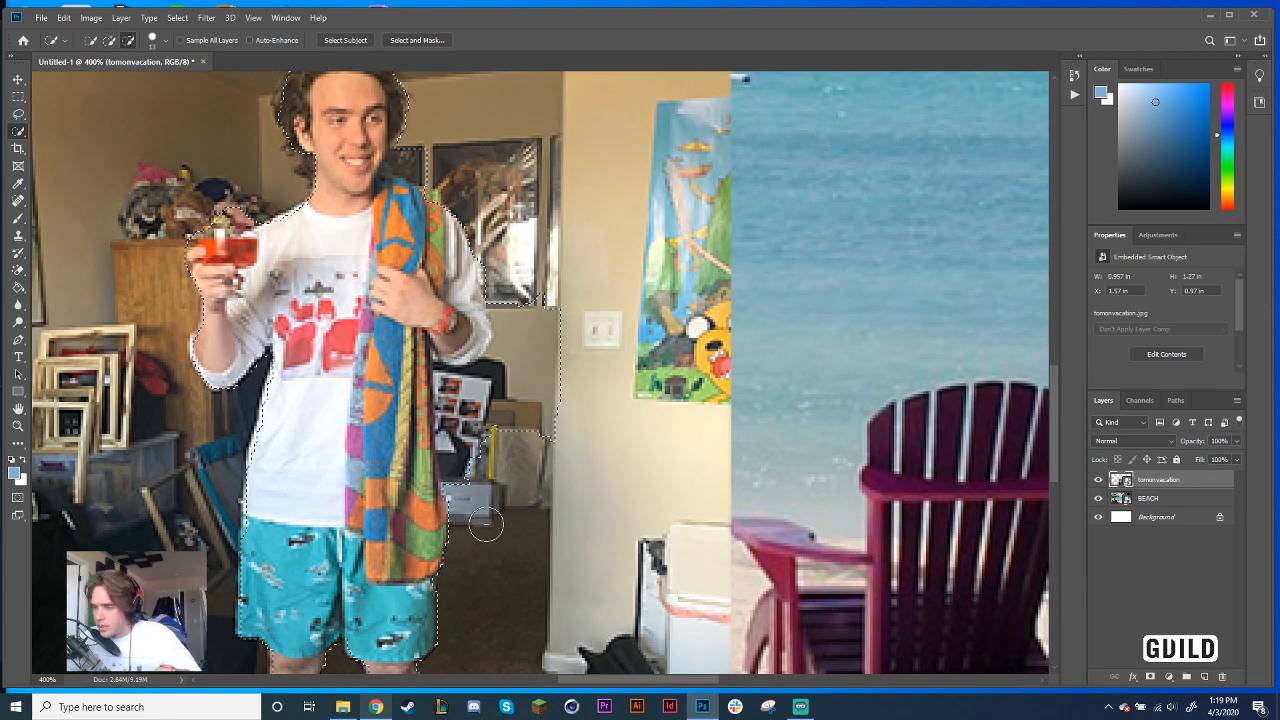
left_click(445, 411, "alt")
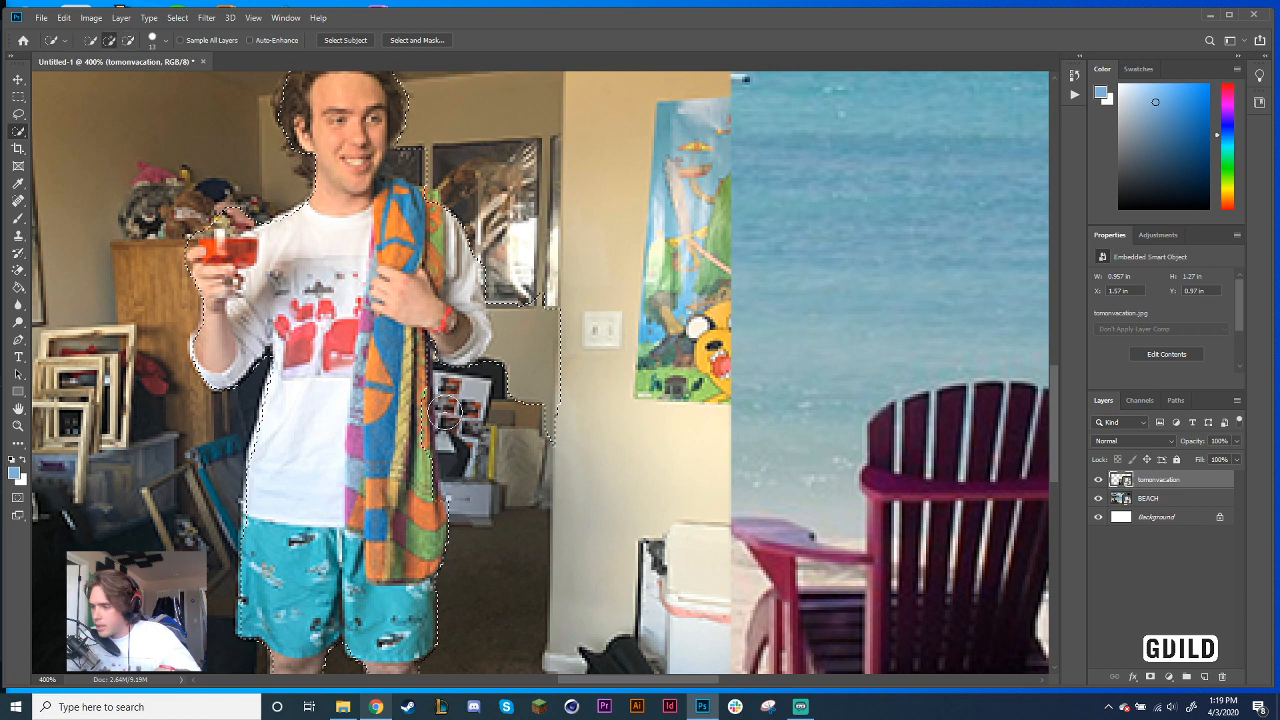
left_click_drag(443, 425, 425, 501)
left_click(497, 434, "alt")
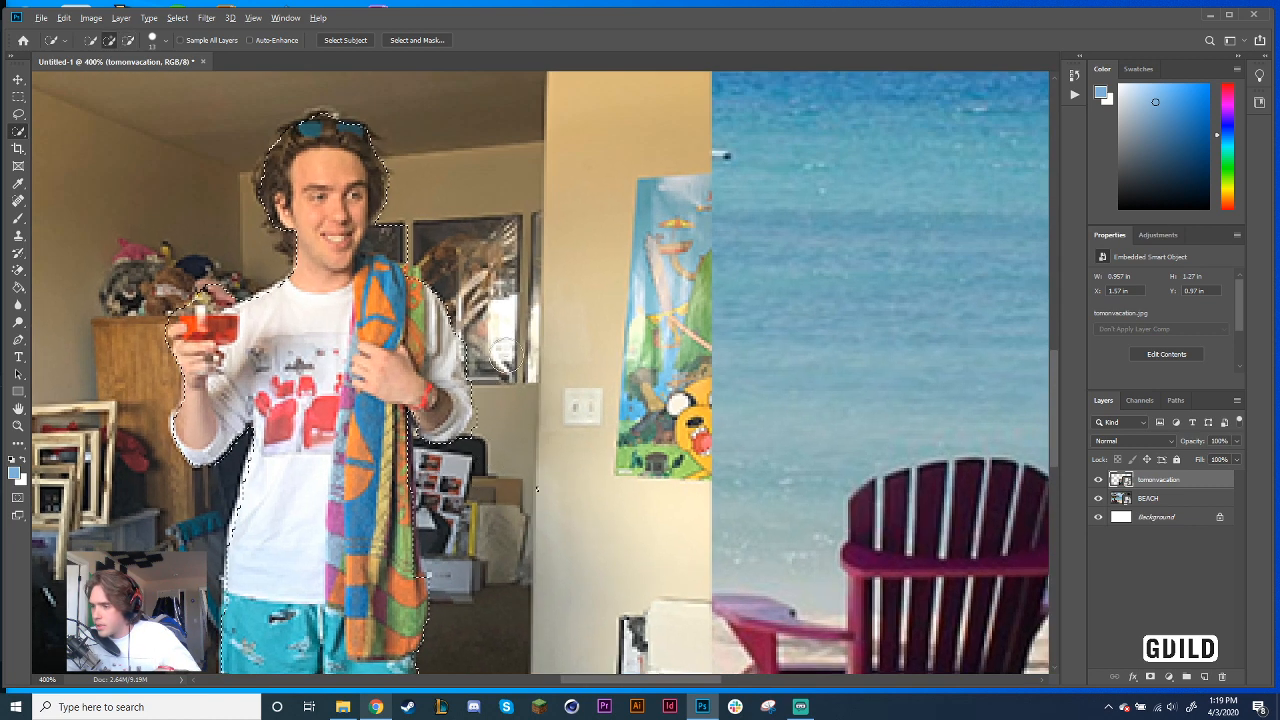
key("ctrl+d")
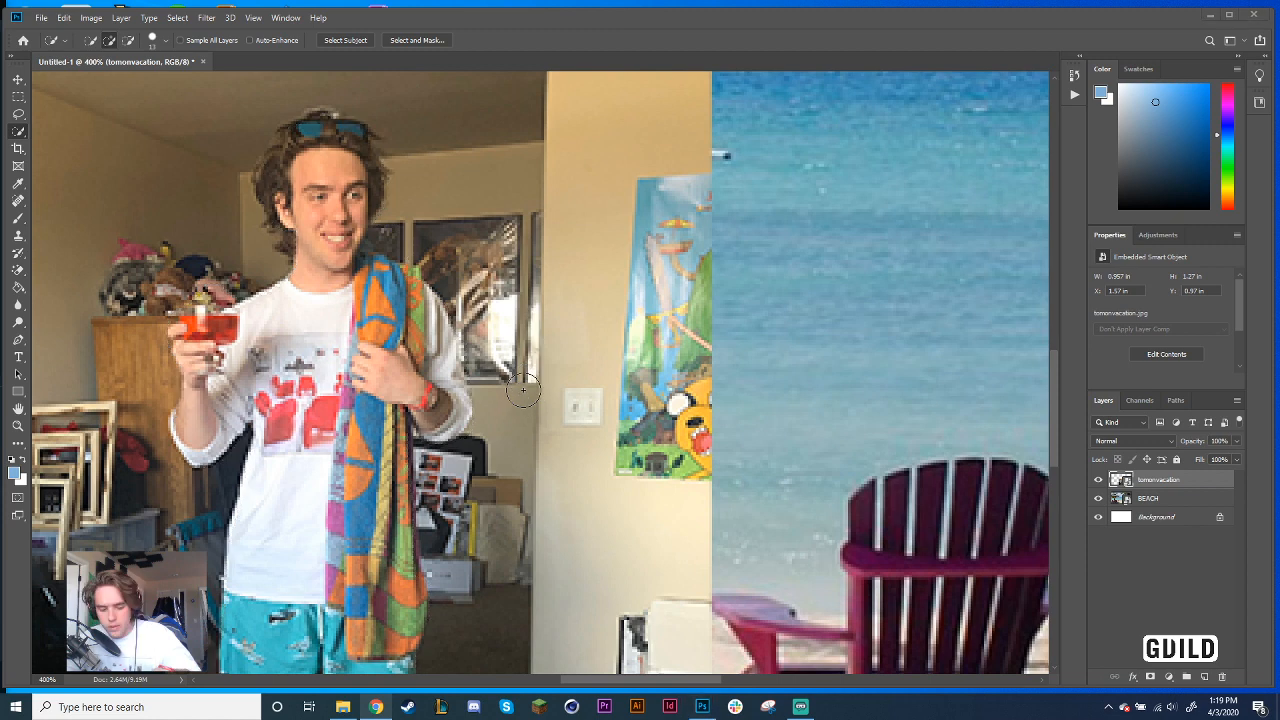
key("super")
left_click(456, 204)
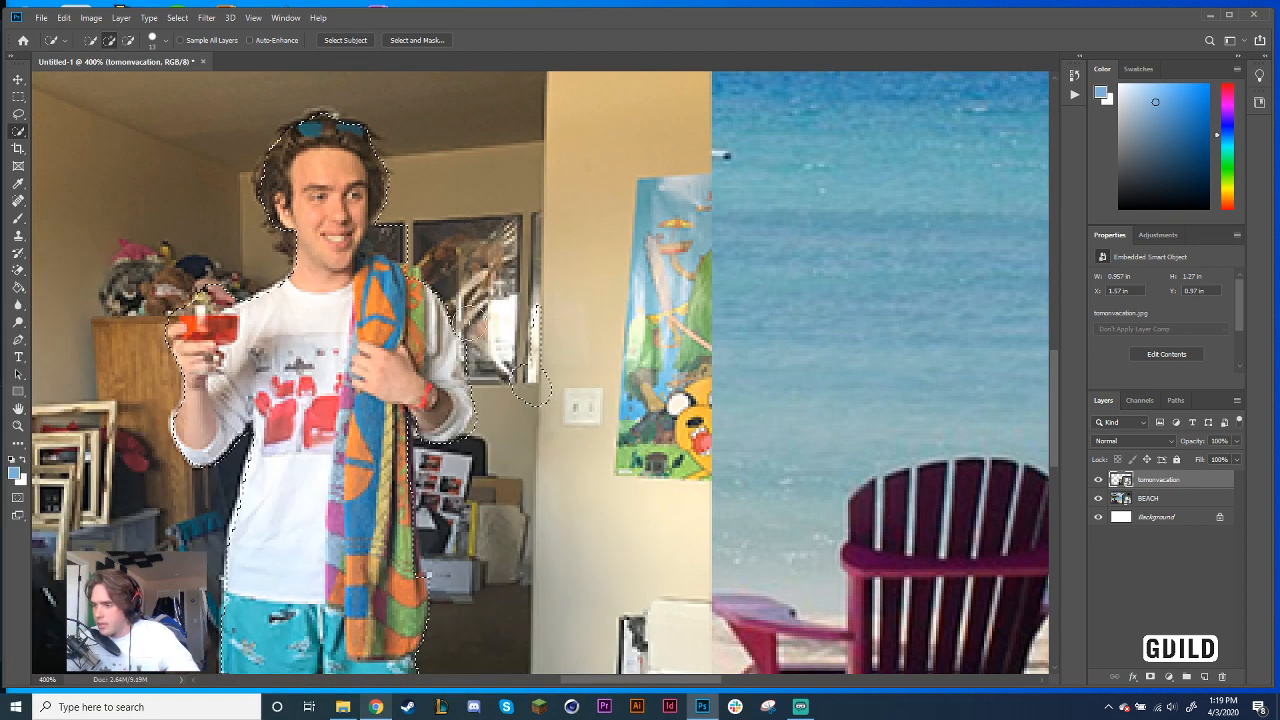
Subtract the wall pictures and leftover wall patches beside the man's arm, shoulder and neck from the selection
left_click(523, 388, "alt")
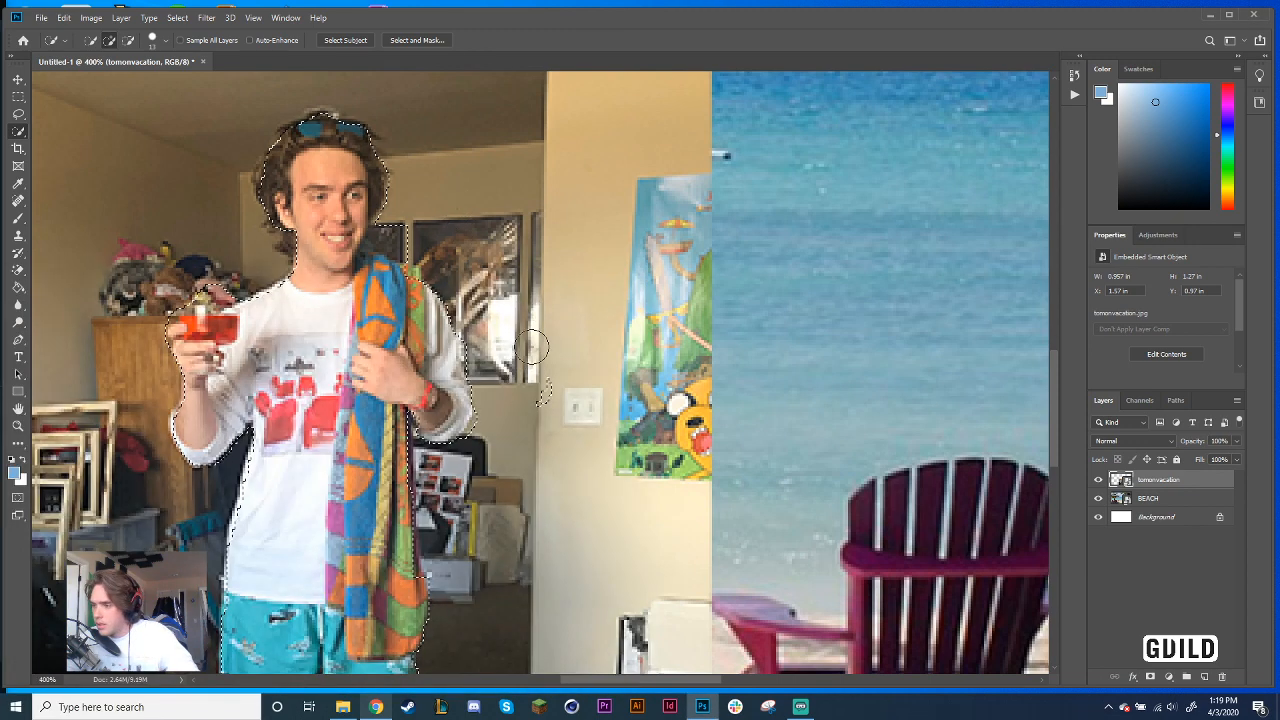
left_click(539, 394, "alt")
left_click_drag(481, 403, 513, 439)
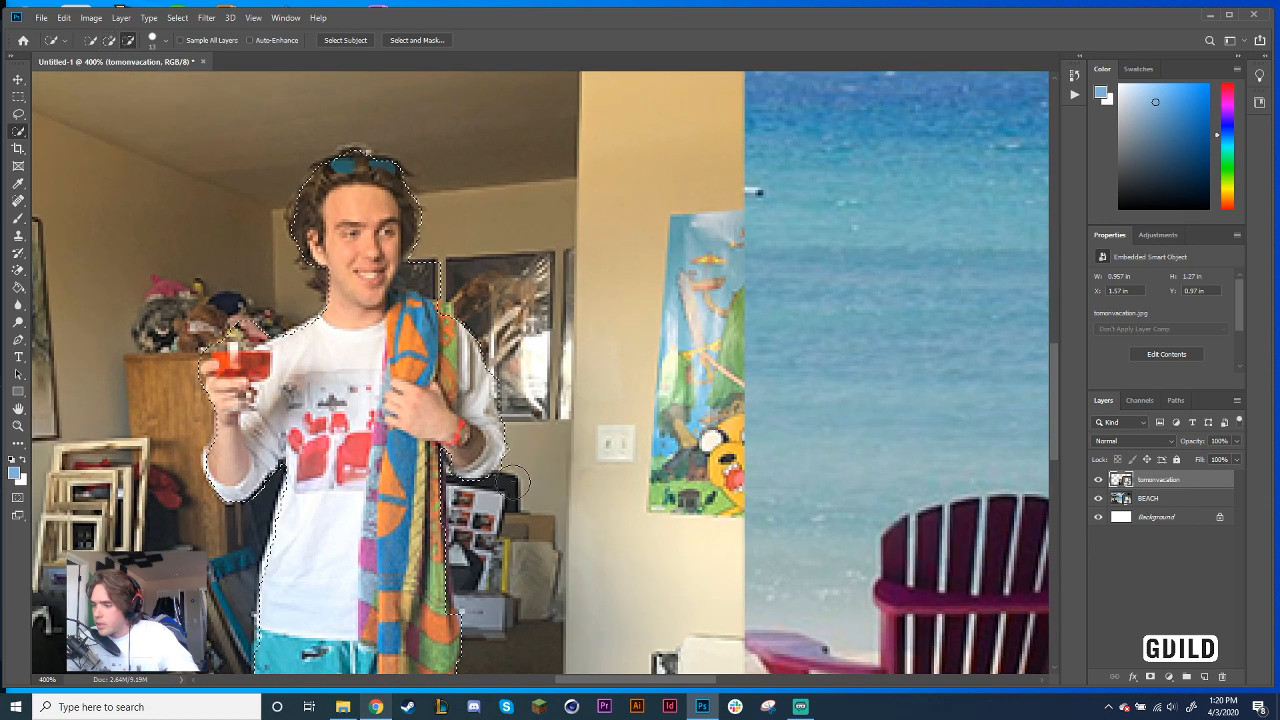
left_click_drag(463, 246, 545, 337)
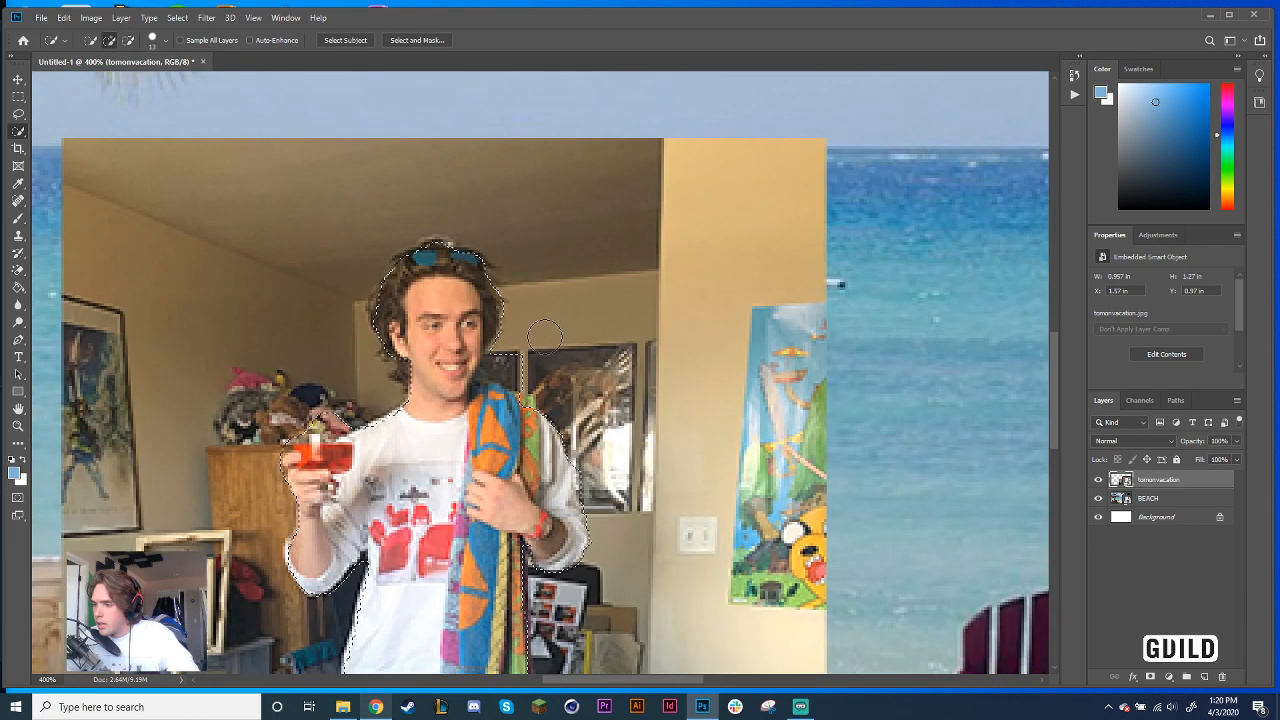
left_click(511, 371, "alt")
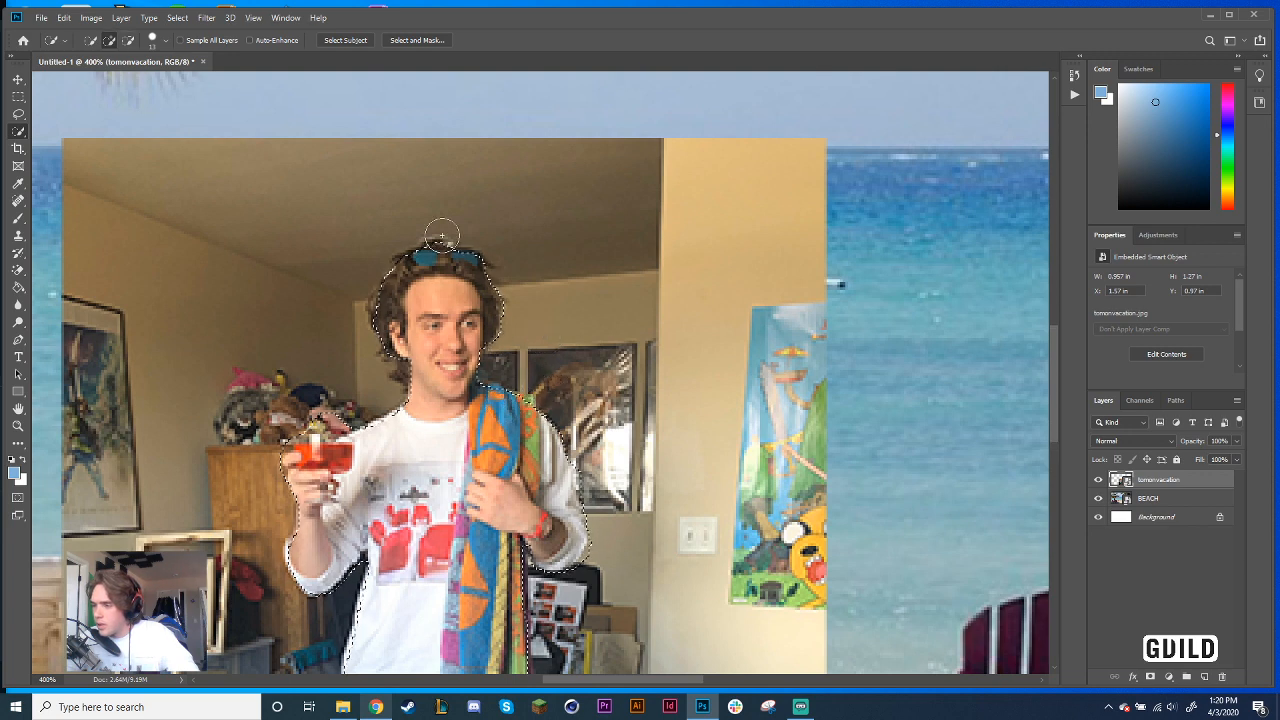
left_click_drag(393, 322, 400, 343)
key("ctrl+z")
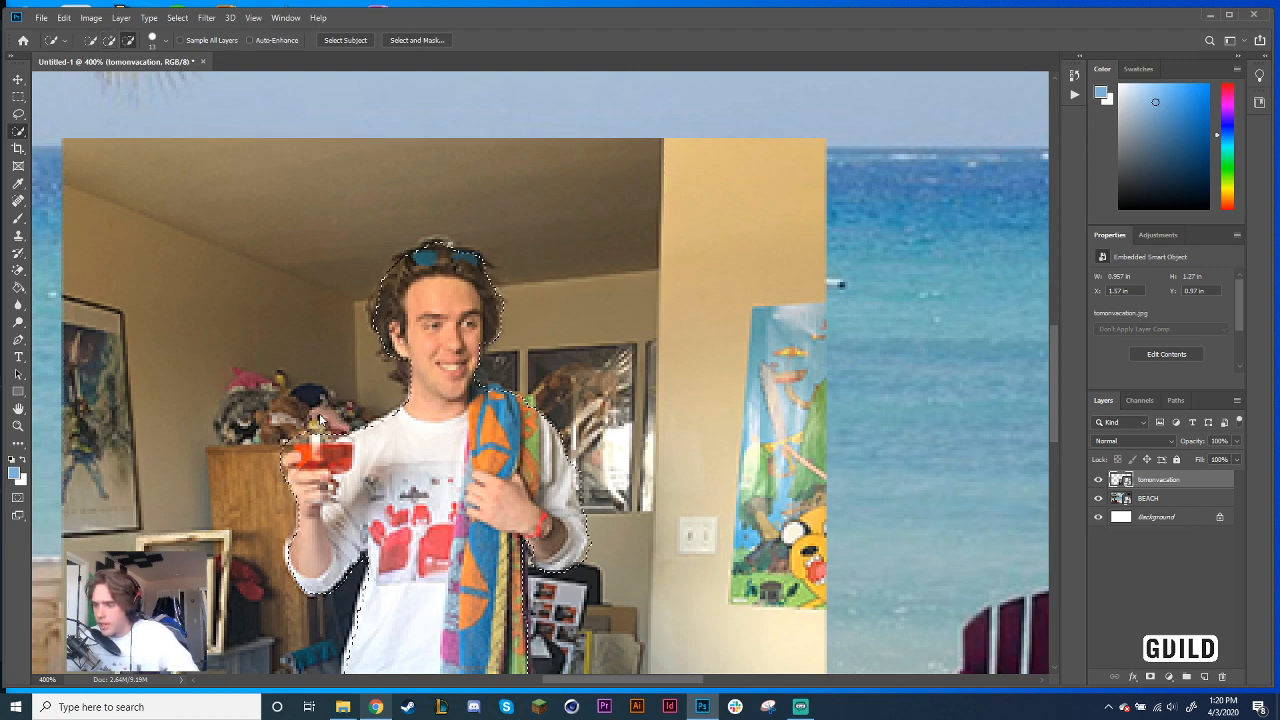
scroll(390, 422, "down", 2)
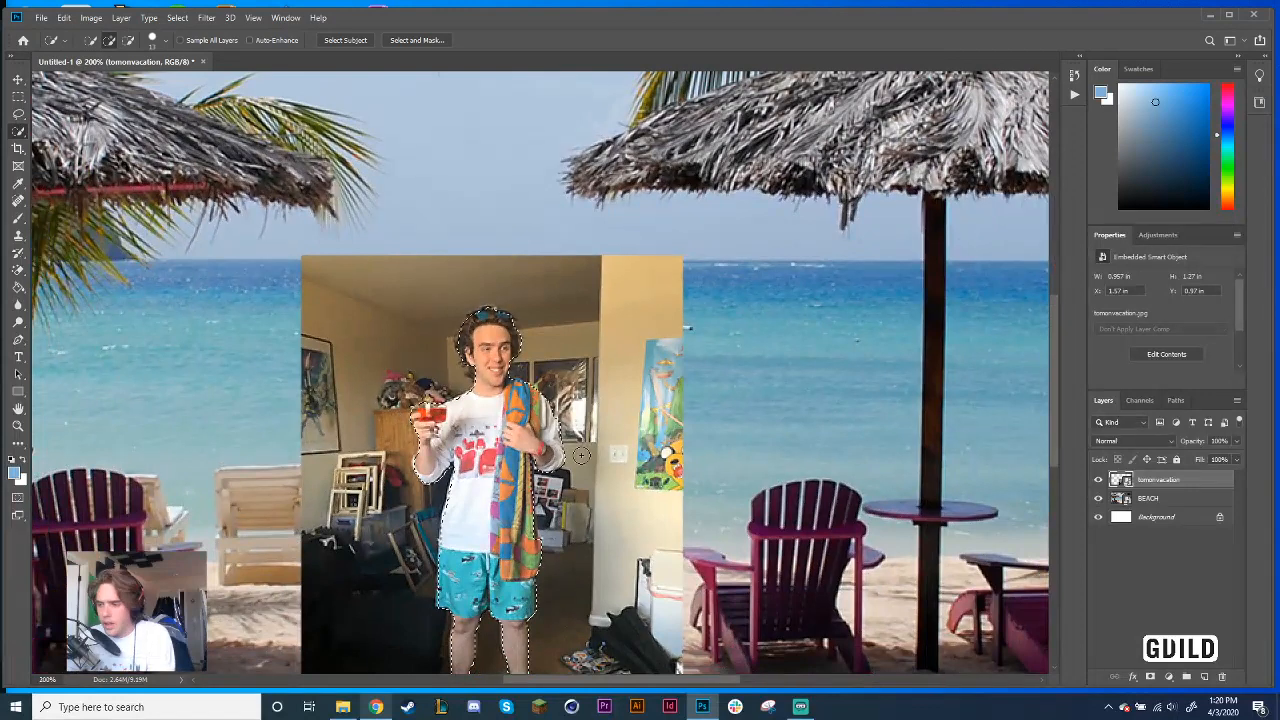
scroll(467, 327, "down", 2)
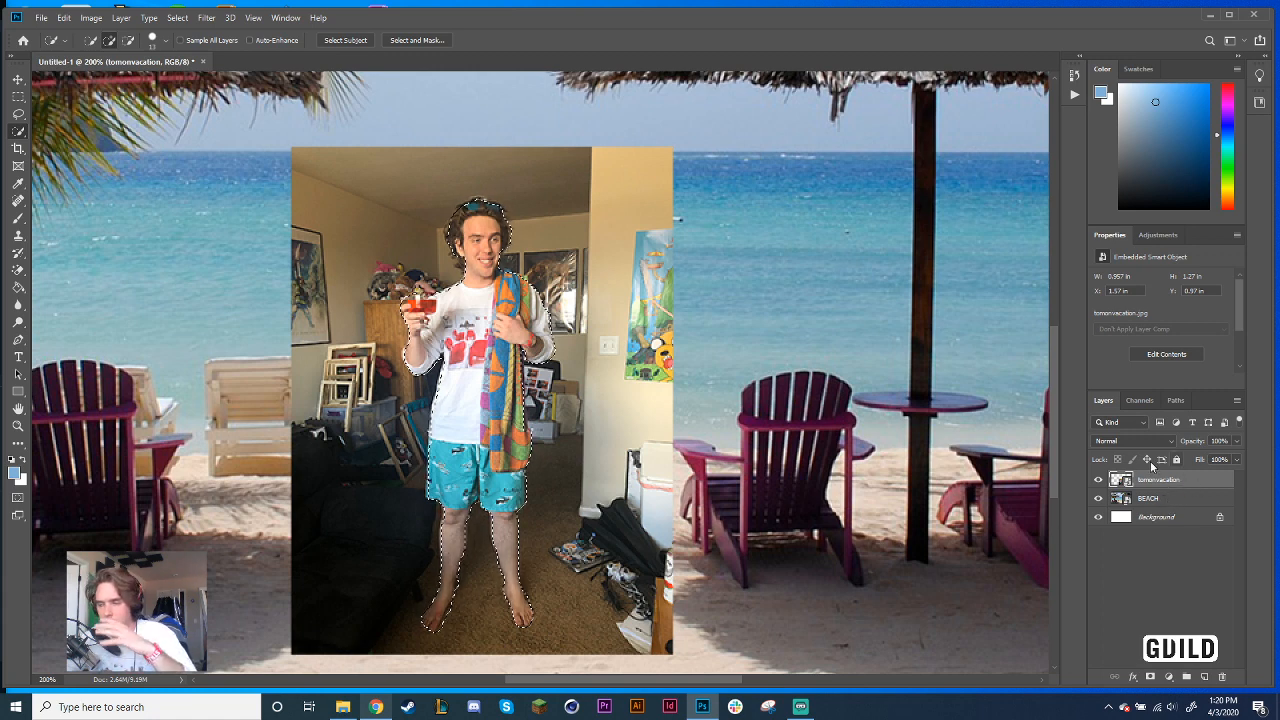
Try to delete the selected man from the tomonvacation smart object layer
right_click(507, 352)
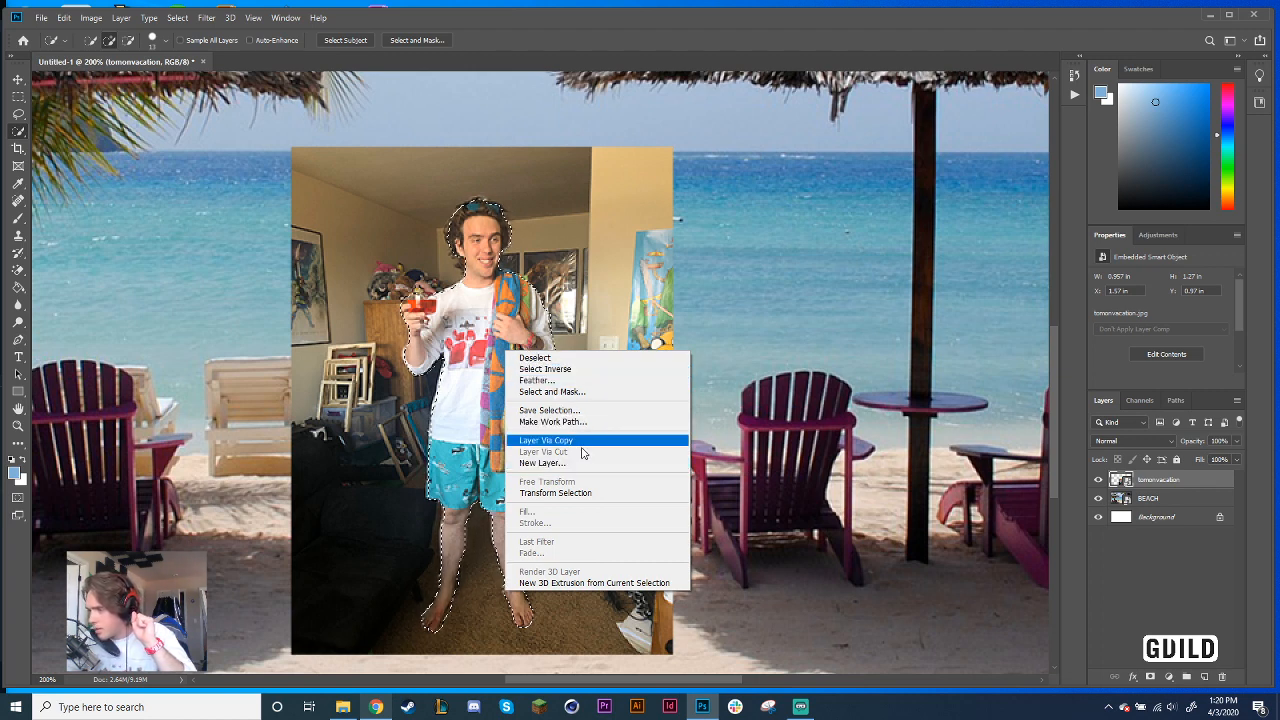
left_click(737, 490)
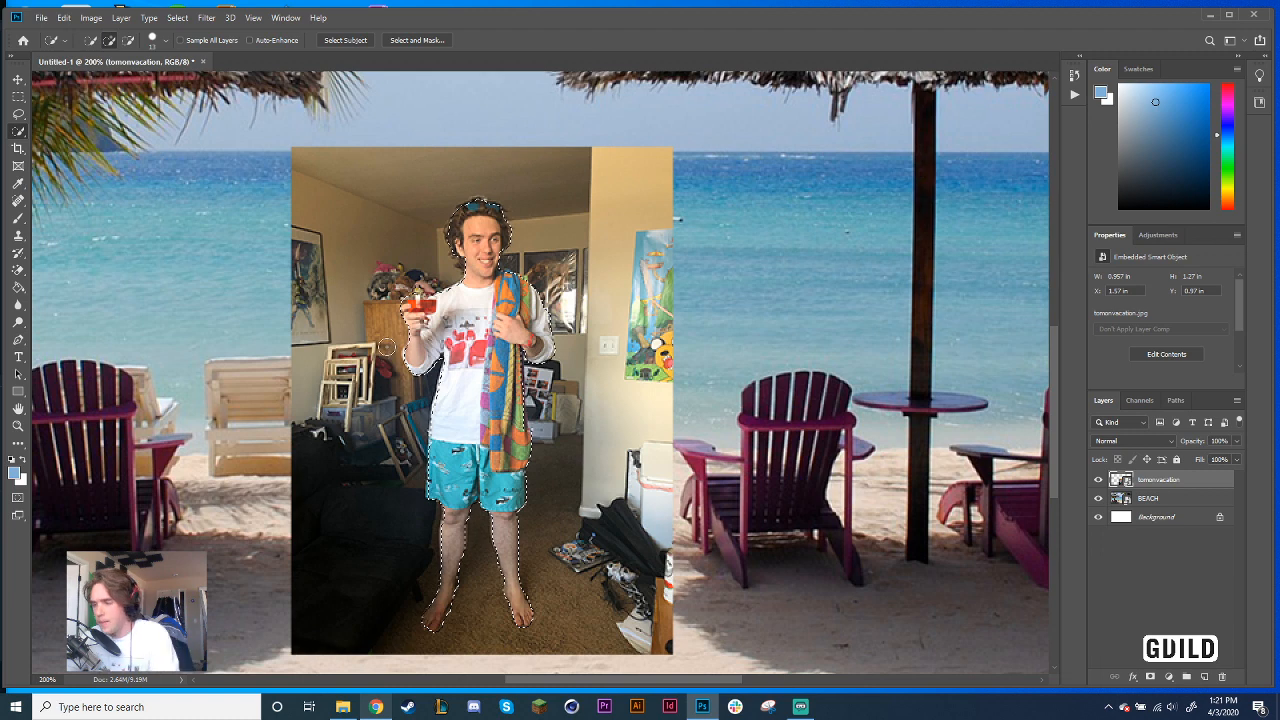
key("Delete")
left_click(617, 268)
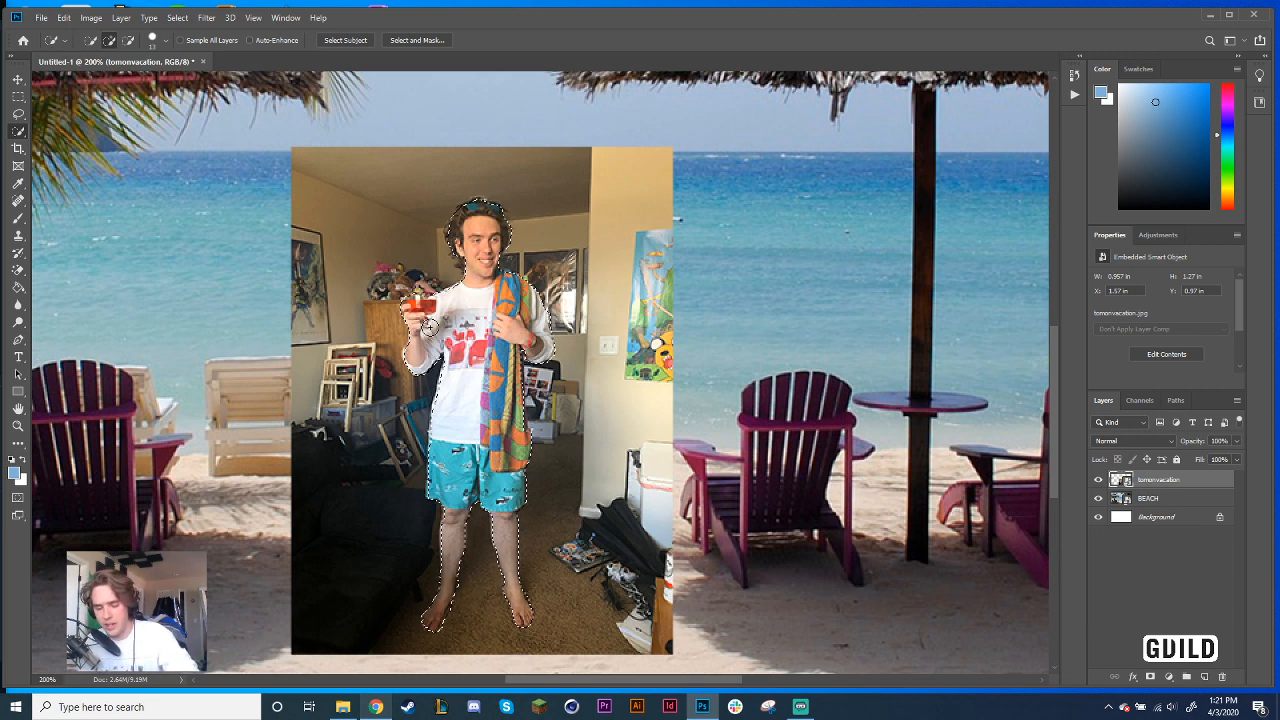
Rasterize the tomonvacation smart object by painting on it with the Brush tool, and return to Quick Selection
key("b")
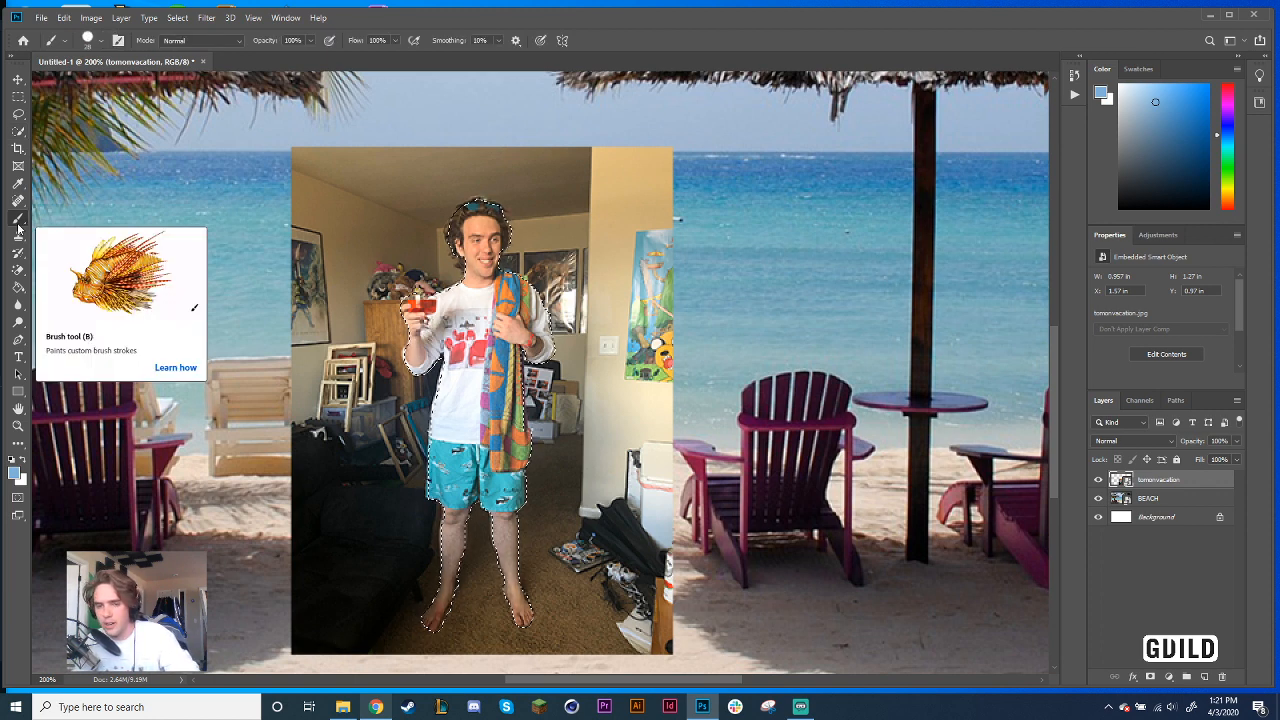
left_click(453, 388)
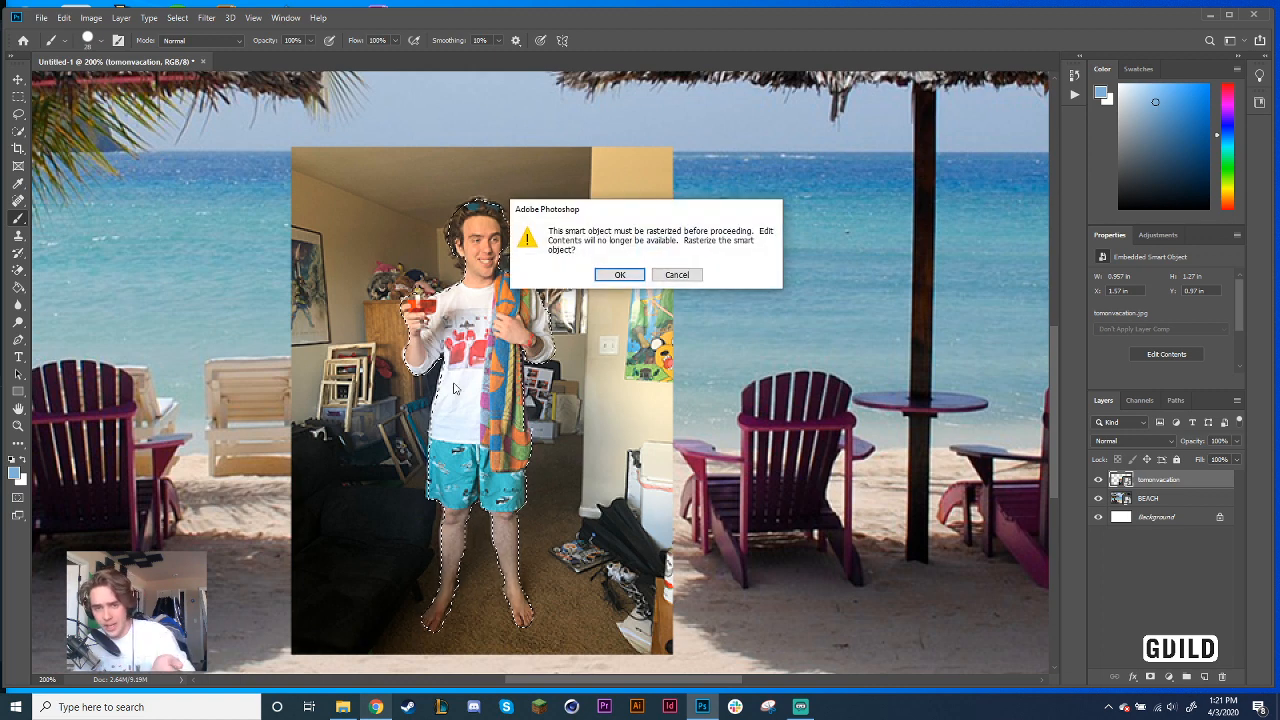
left_click(620, 275)
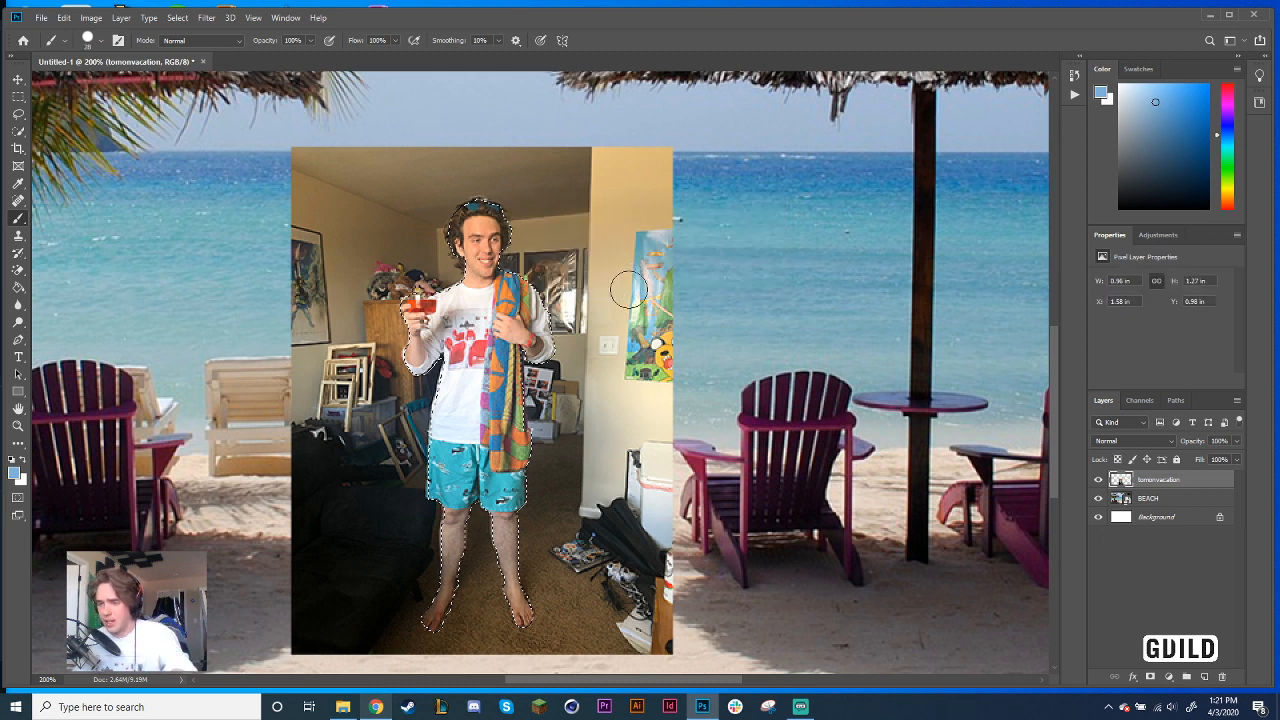
left_click(18, 132)
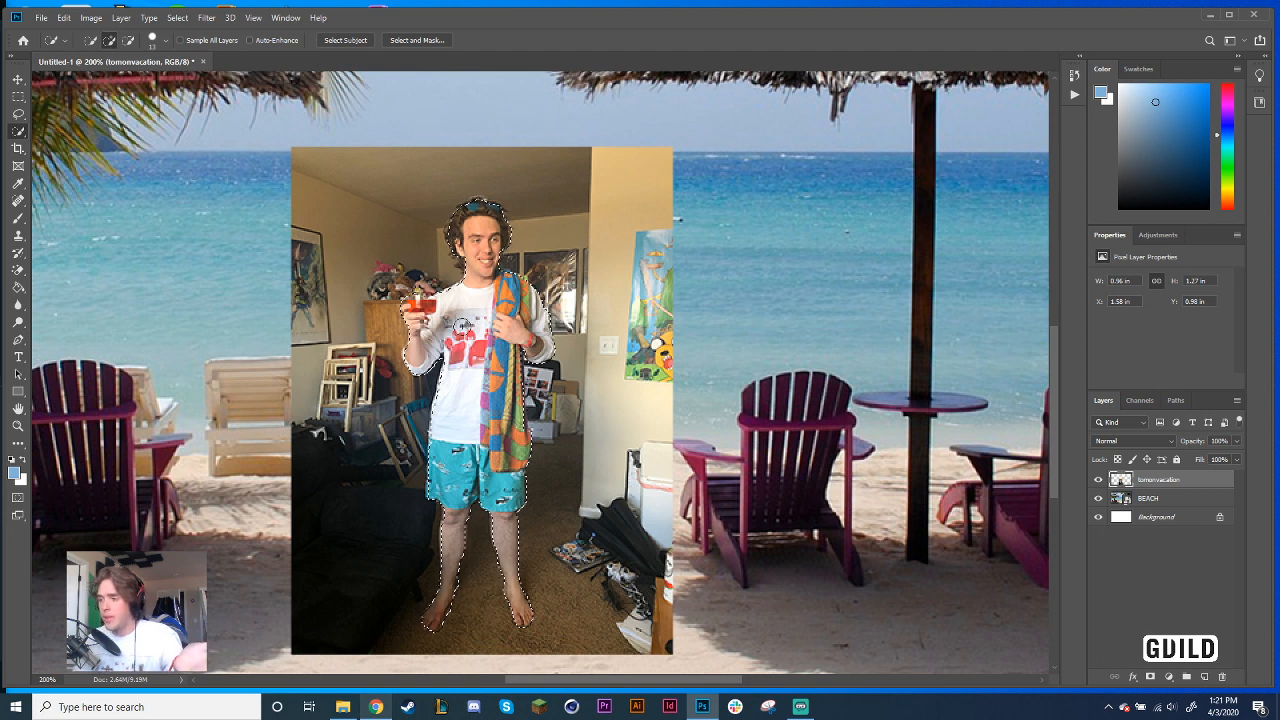
Invert the selection around the man and delete the room from the tomonvacation layer
key("Delete")
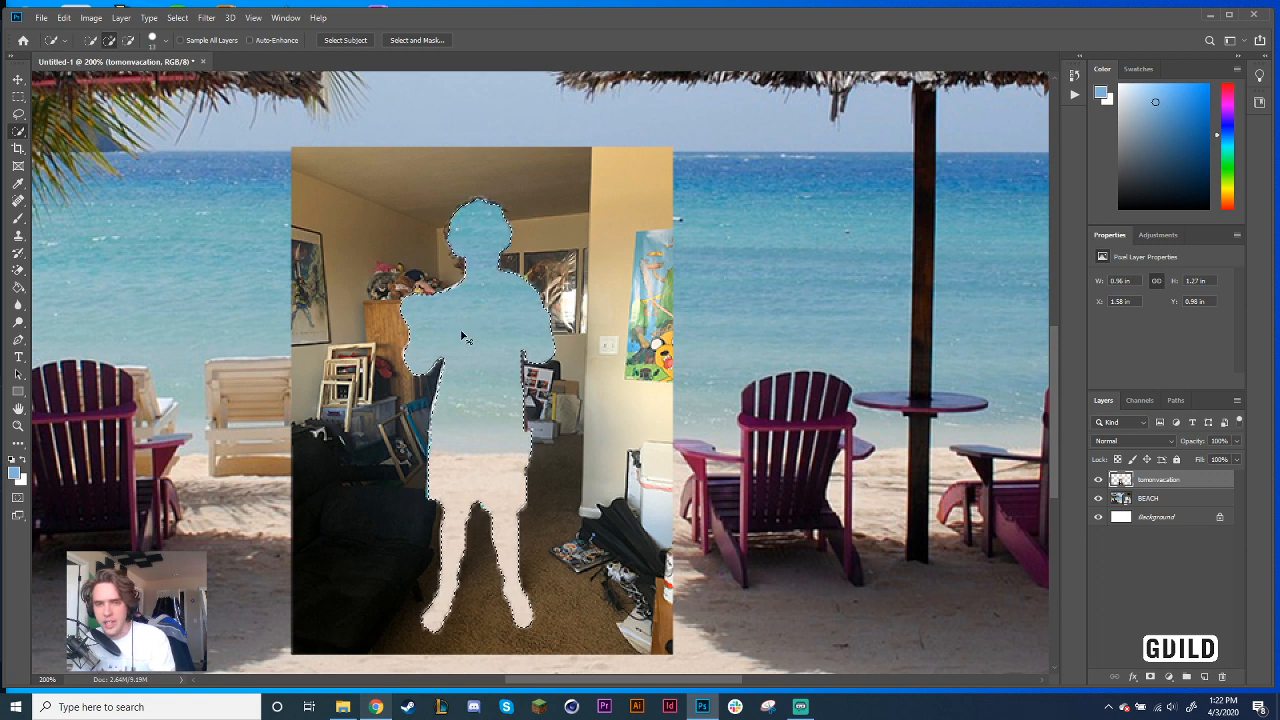
key("ctrl+z")
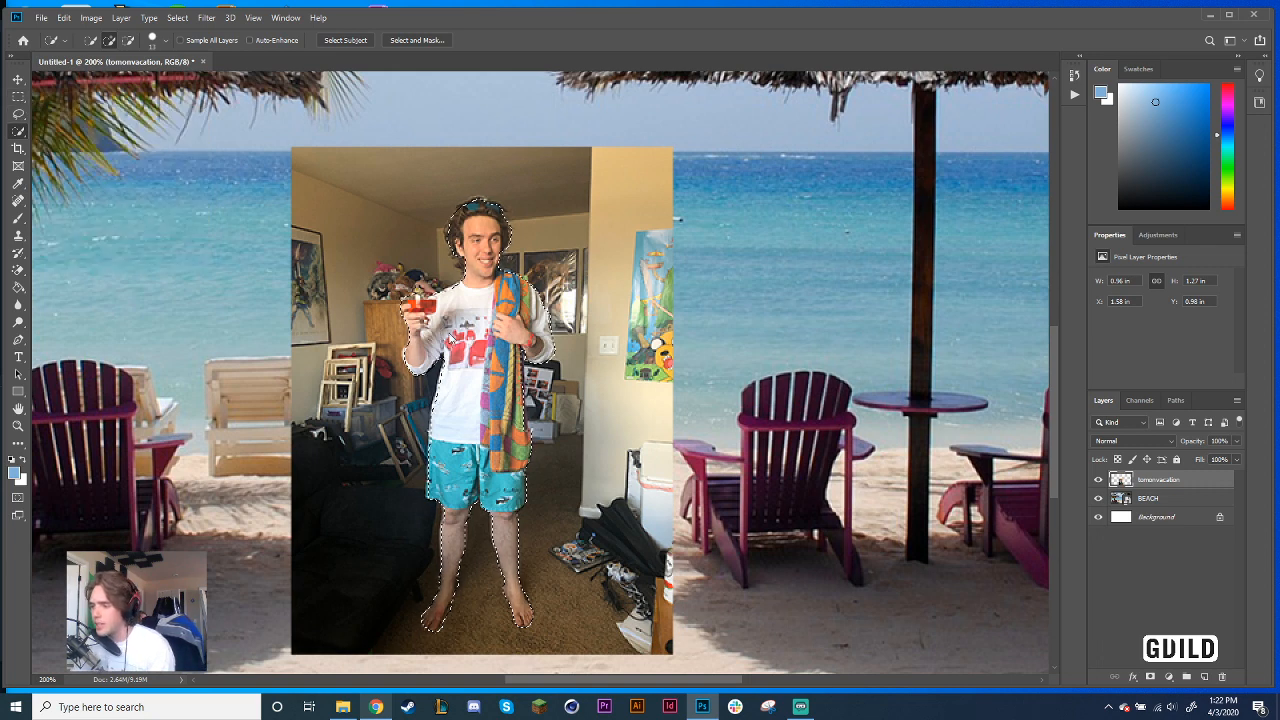
right_click(451, 339)
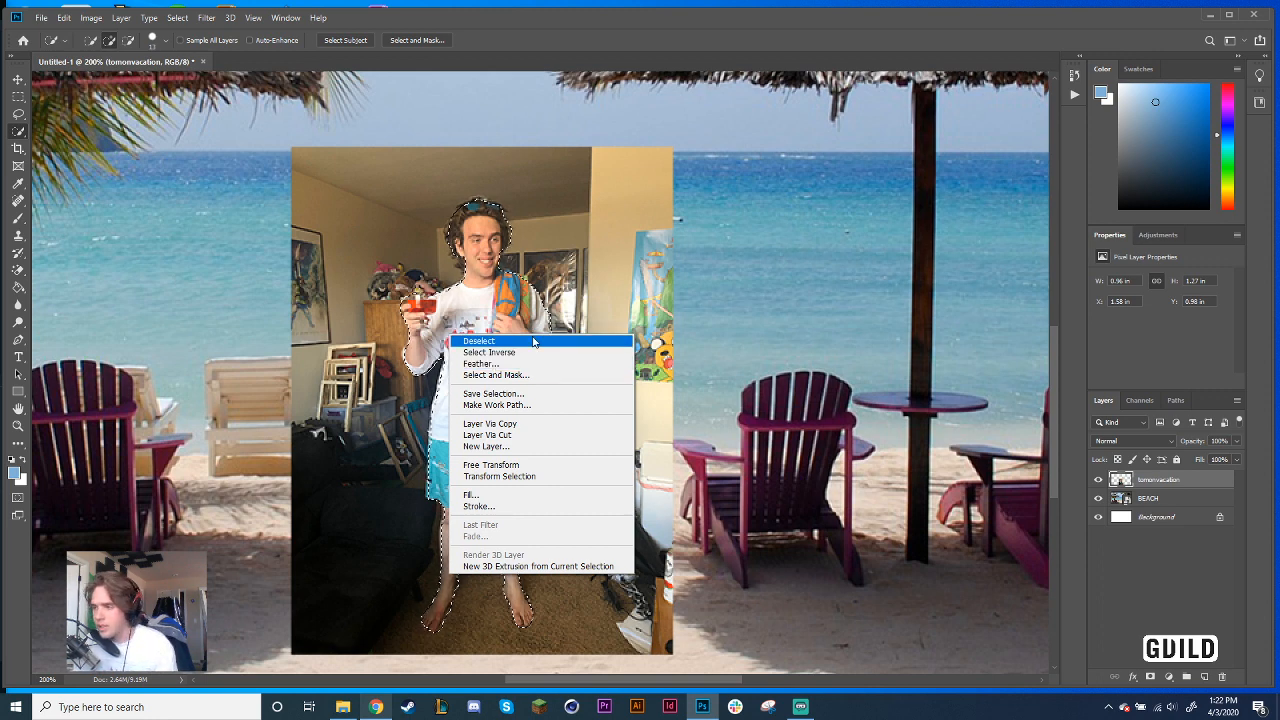
left_click(501, 353)
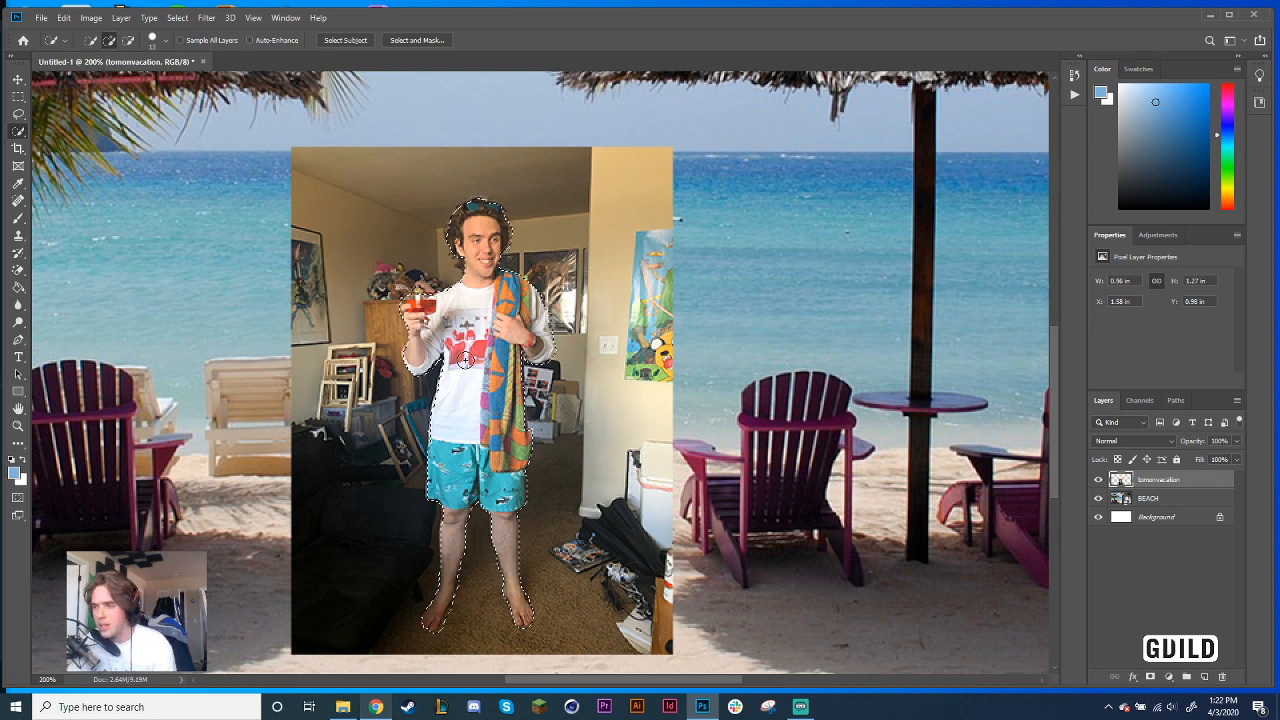
key("Delete")
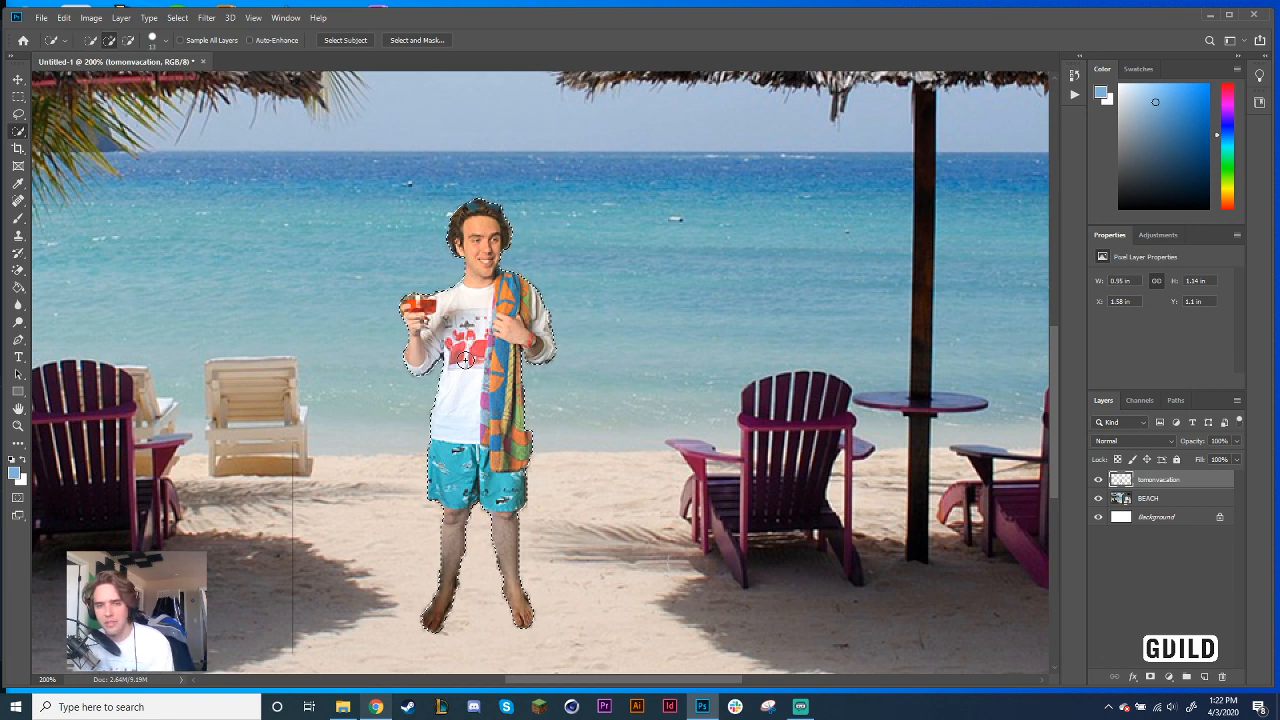
Deselect the man's outline and move the cut-out slightly up on the beach
left_click(18, 79)
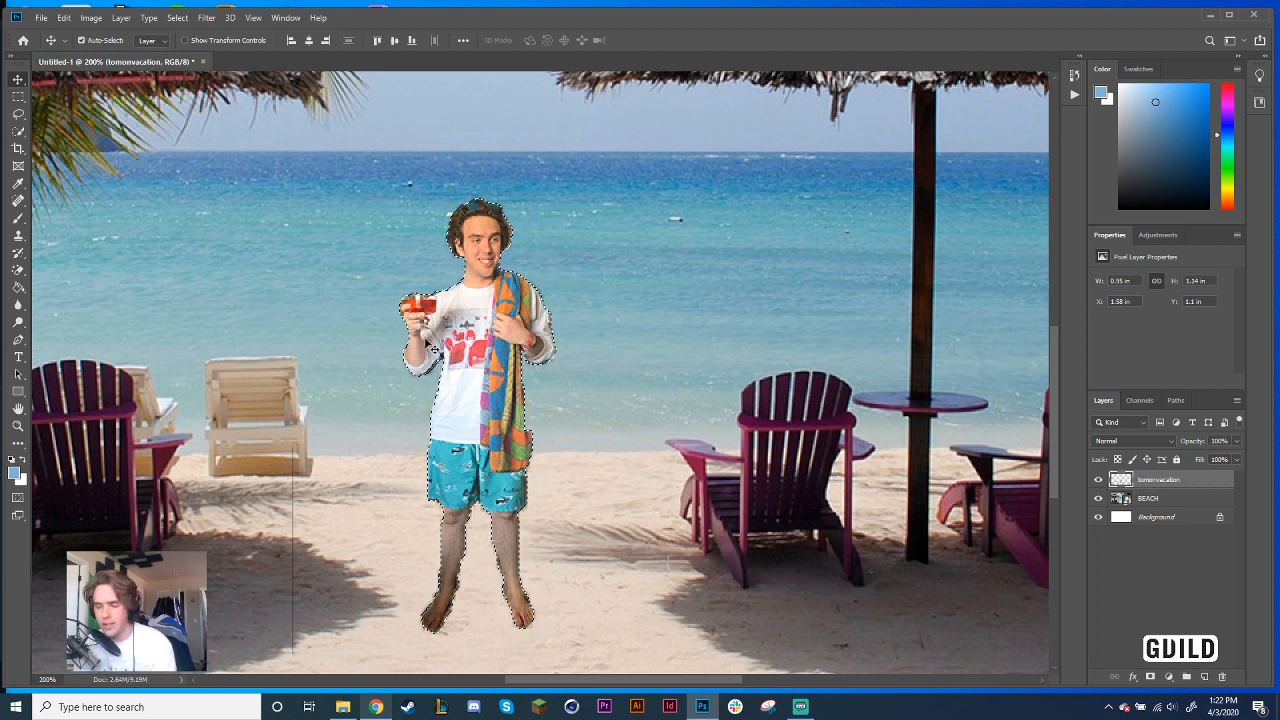
key("ctrl")
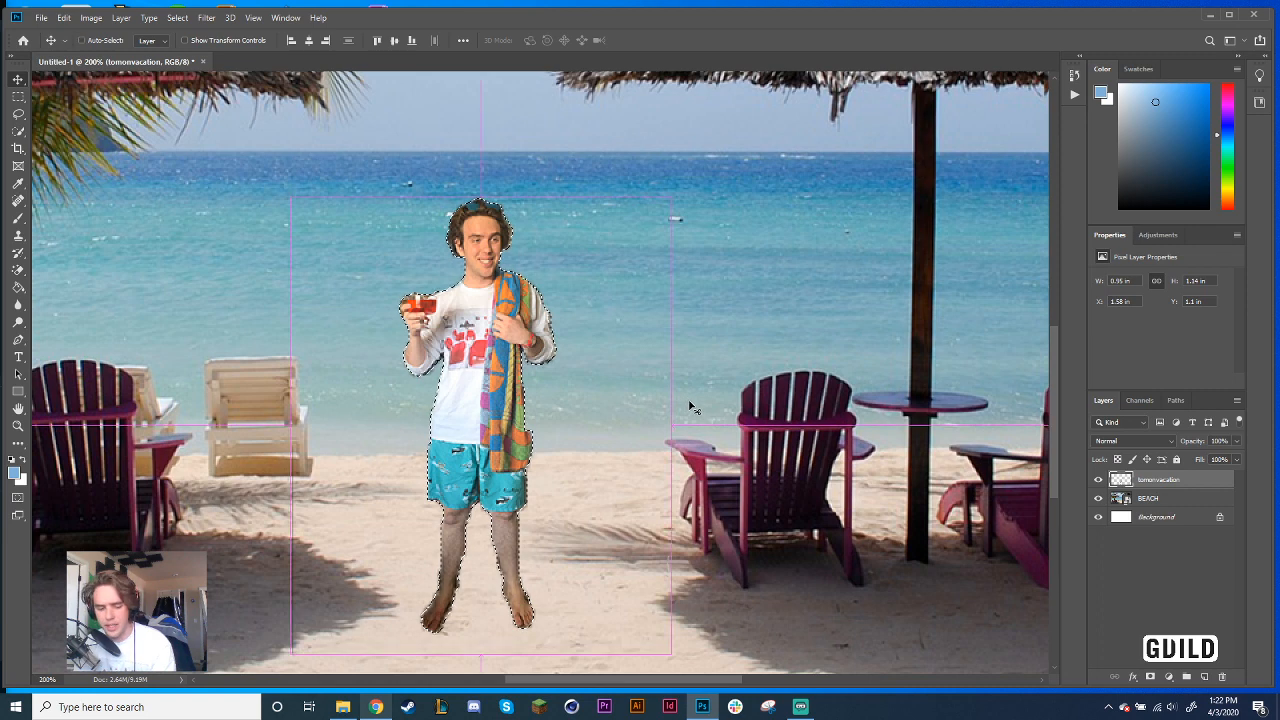
key("ctrl")
key("ctrl+d")
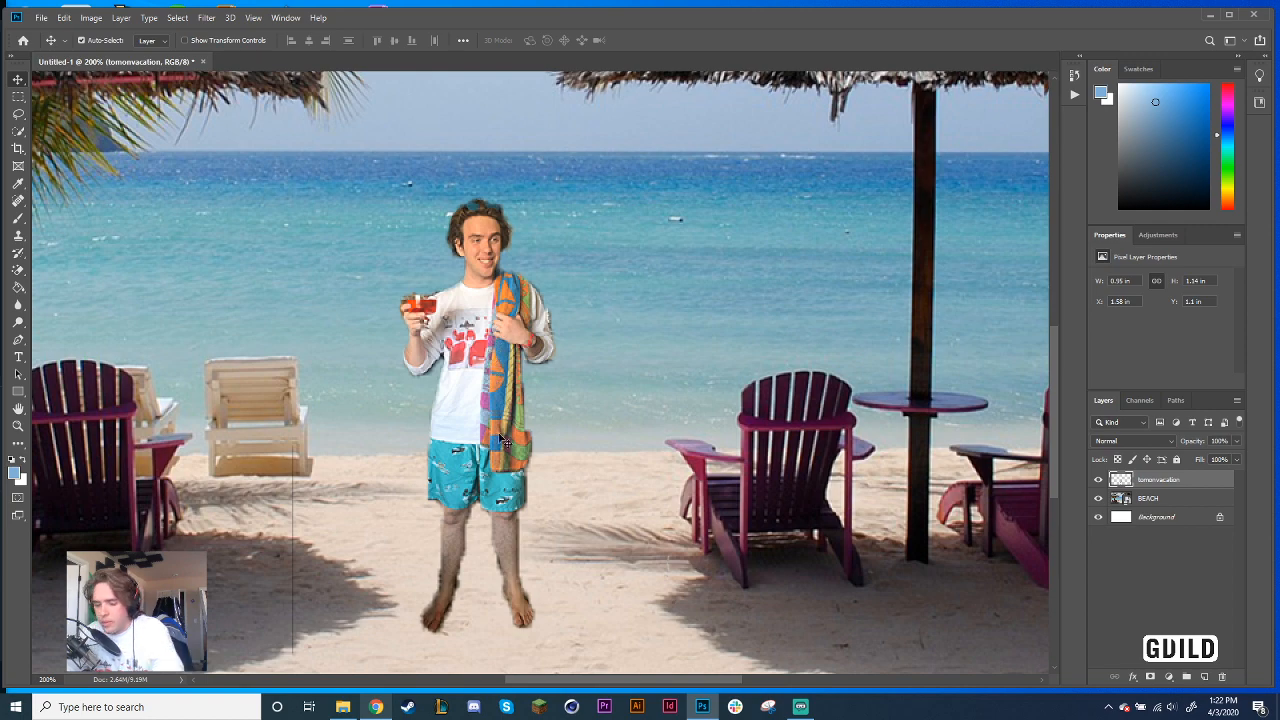
key("ctrl+minus")
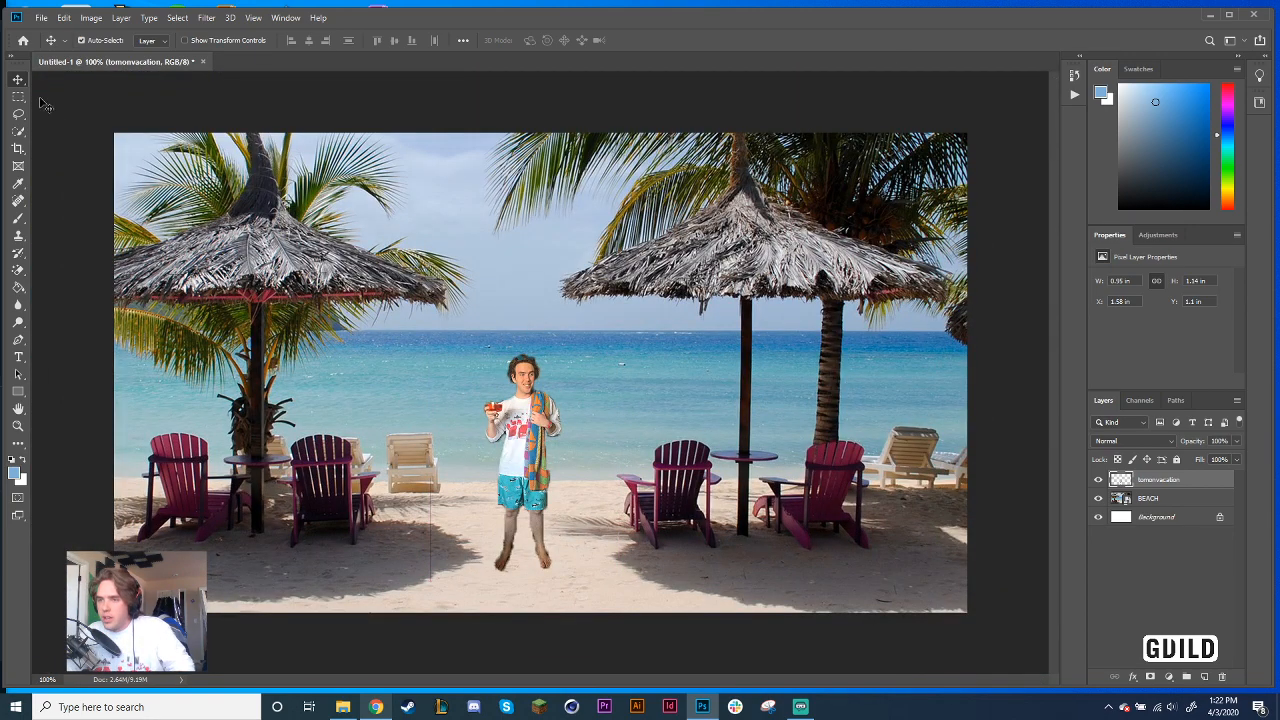
left_click(47, 105)
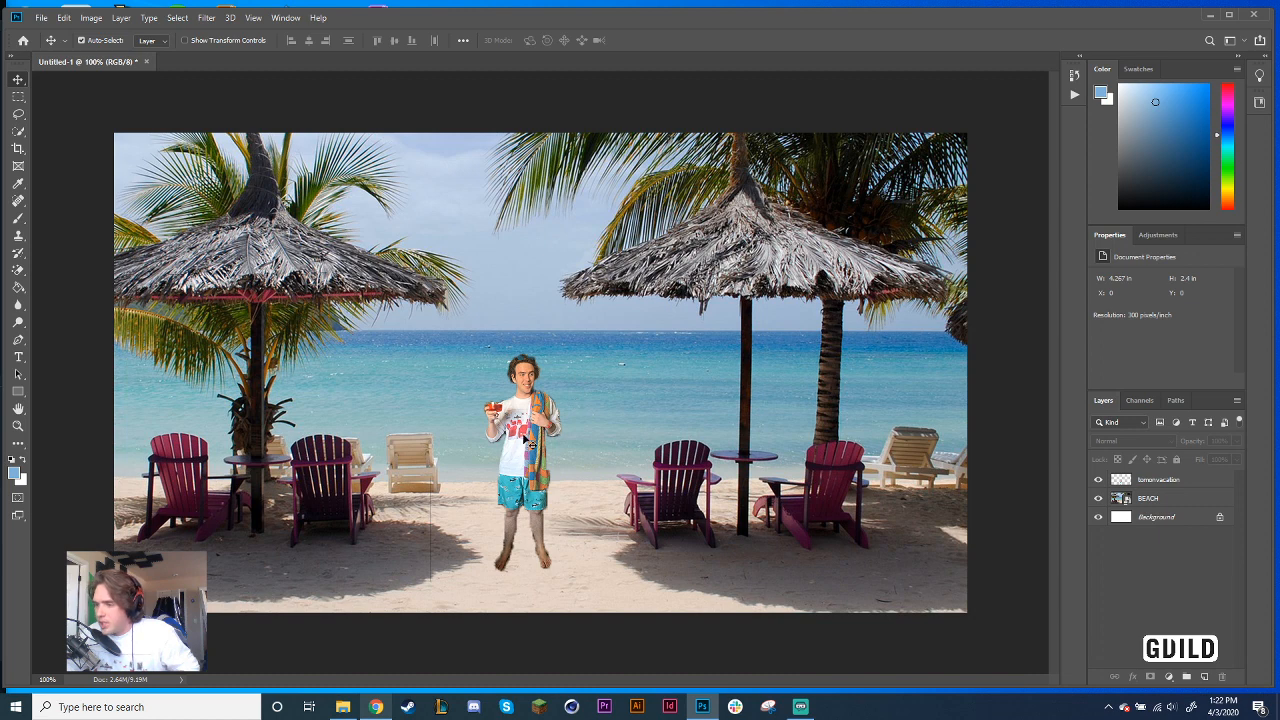
mouse_move(527, 437)
left_mouse_down()
mouse_move(545, 436)
mouse_move(512, 428)
mouse_move(529, 423)
left_mouse_up()
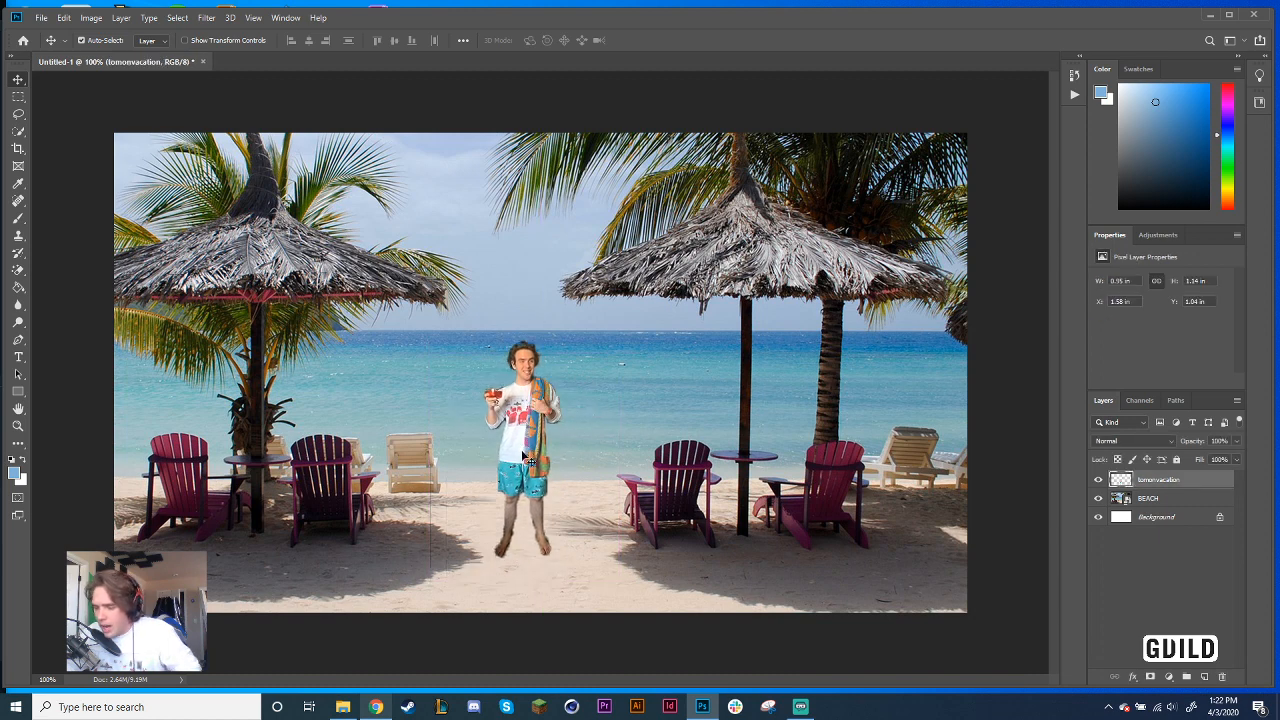
Erase the leftover thin vertical line beside the man and move his cut-out slightly up and to the left
key("e")
key("shift+e")
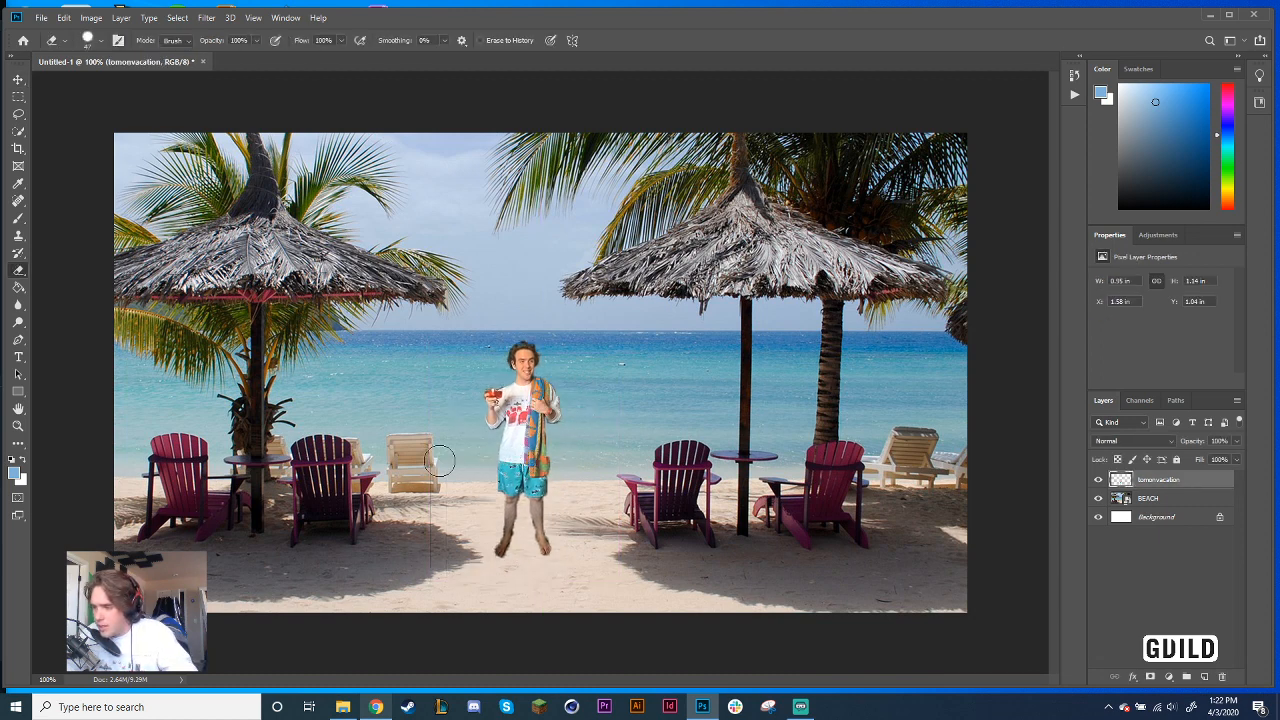
left_click_drag(432, 460, 442, 576)
key("v")
left_click_drag(520, 438, 498, 408)
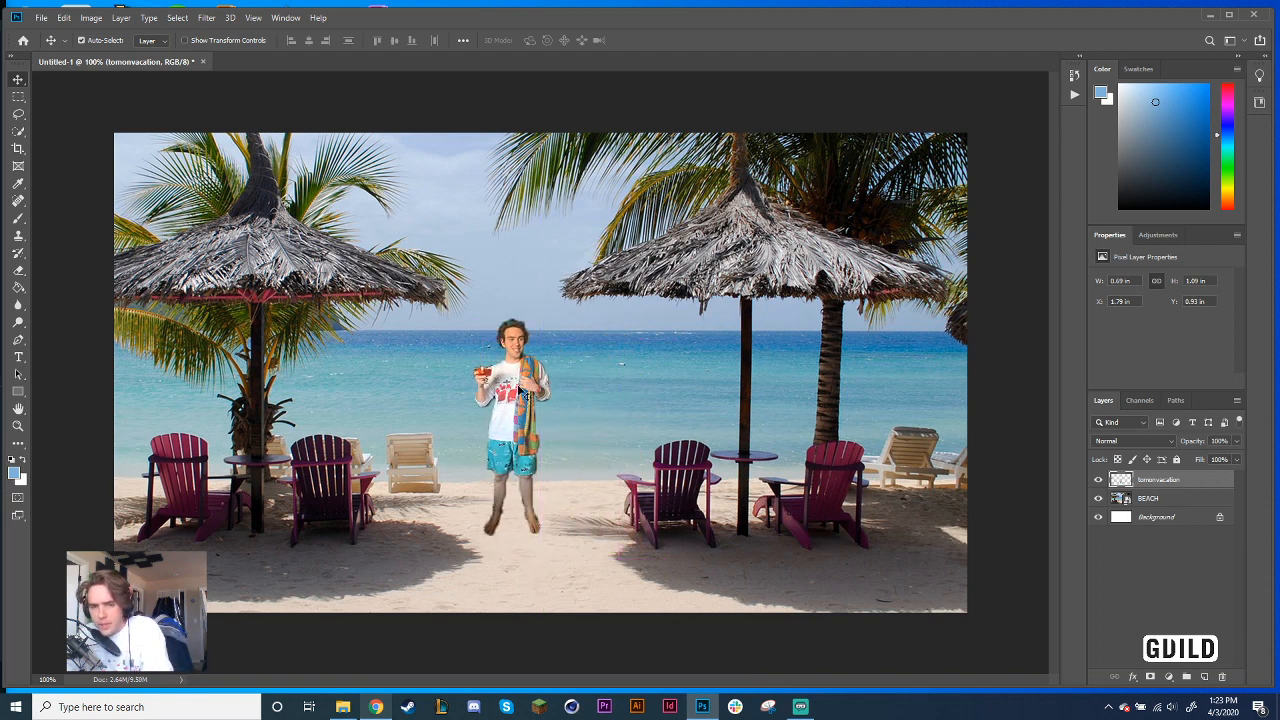
Move the man's cut-out slightly right and down on the sand between the purple chairs
key("ctrl+plus")
scroll(580, 547, "down", 2)
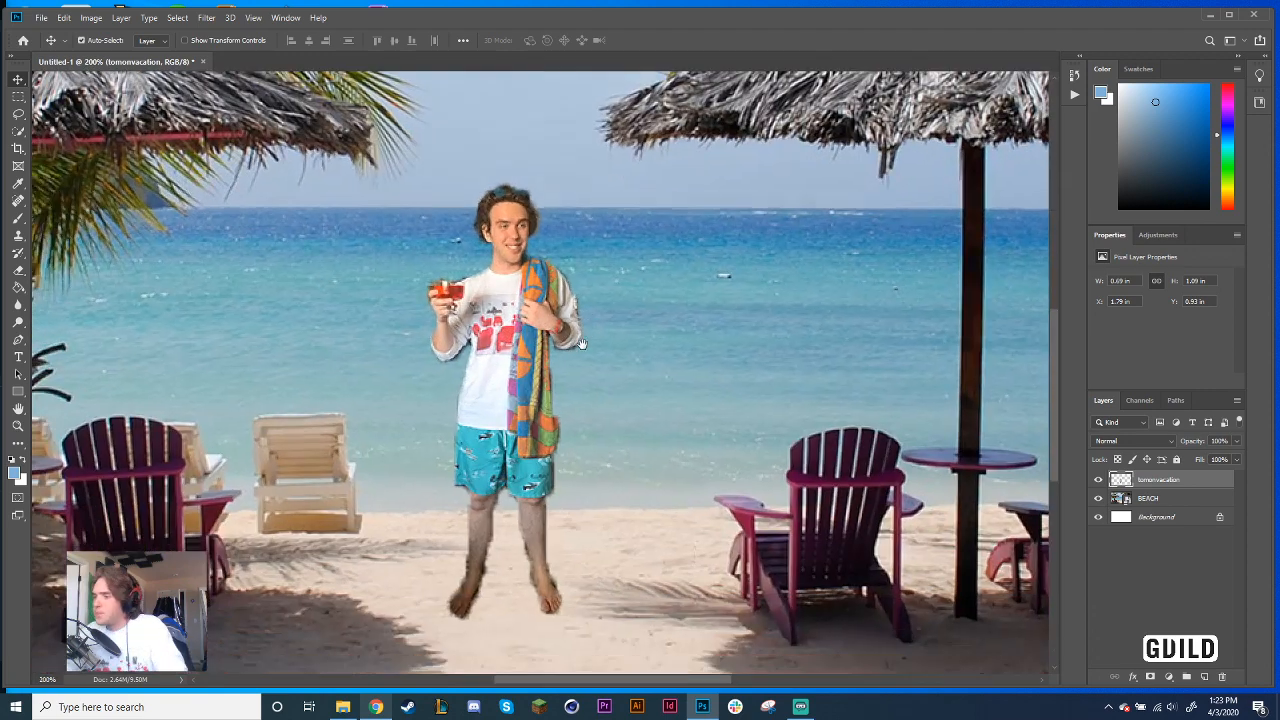
left_click_drag(536, 386, 579, 401)
left_click_drag(757, 467, 730, 403)
left_click_drag(475, 359, 487, 359)
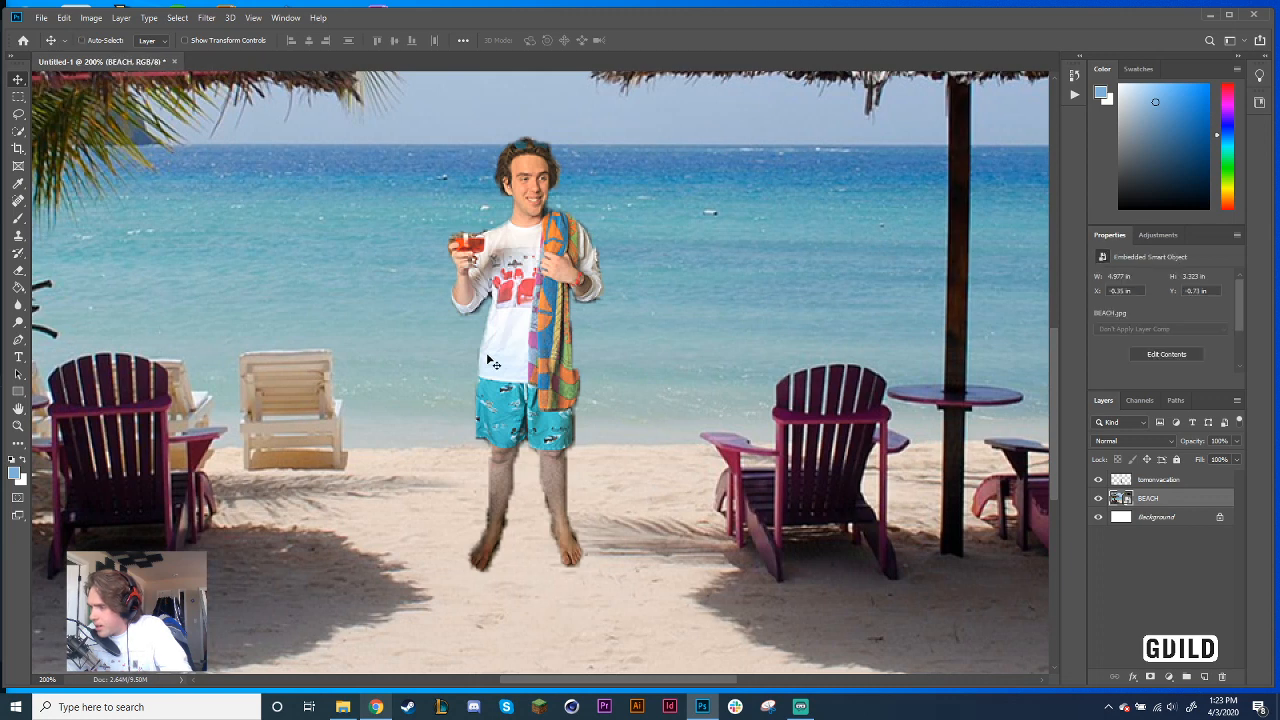
Undo the last shift of the BEACH background
key("ctrl+z")
left_click(1160, 551)
left_click(1187, 502)
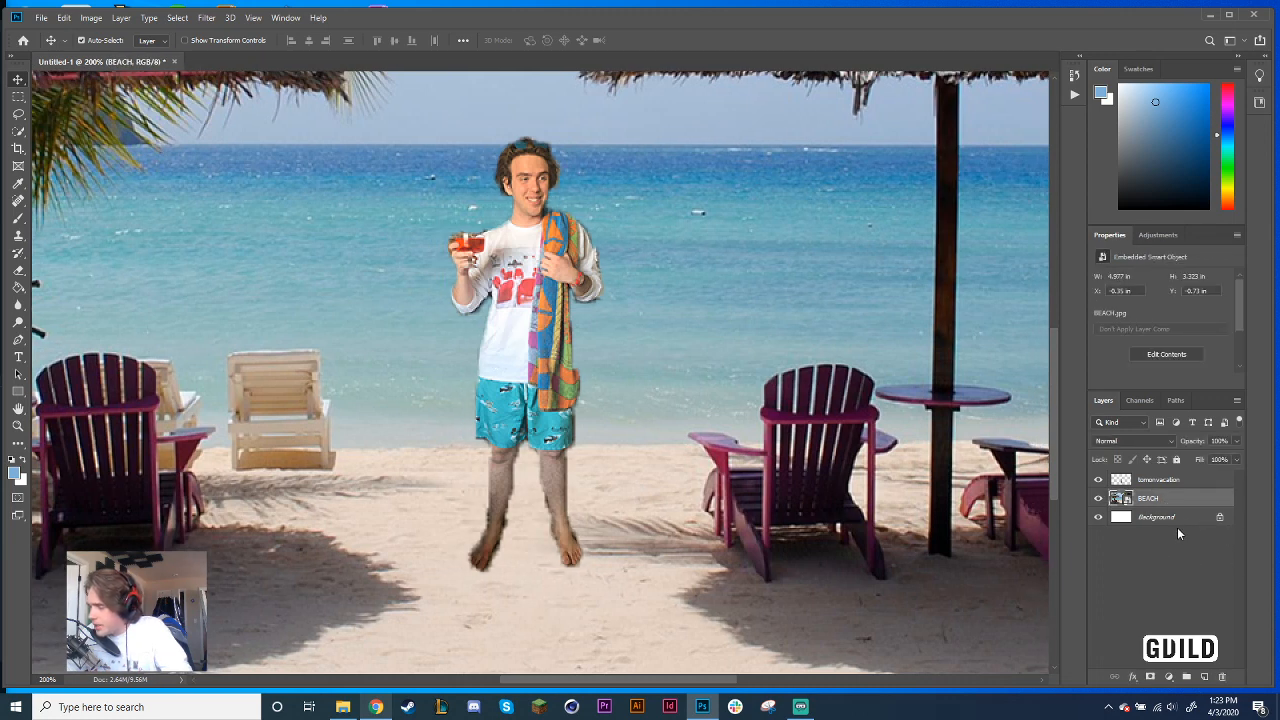
Move the man's cut-out slightly left and up on the sand between the purple chairs
key("ctrl+minus")
key("ctrl+minus")
key("ctrl+plus")
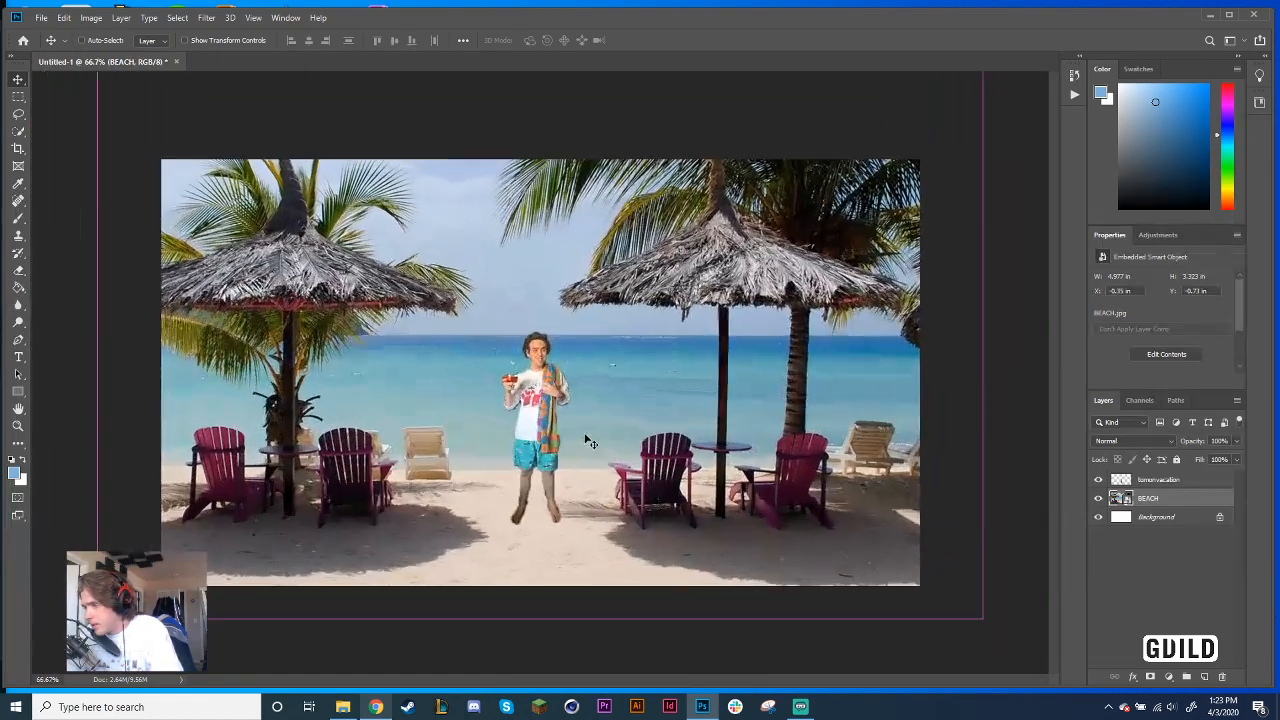
left_click_drag(551, 386, 531, 385)
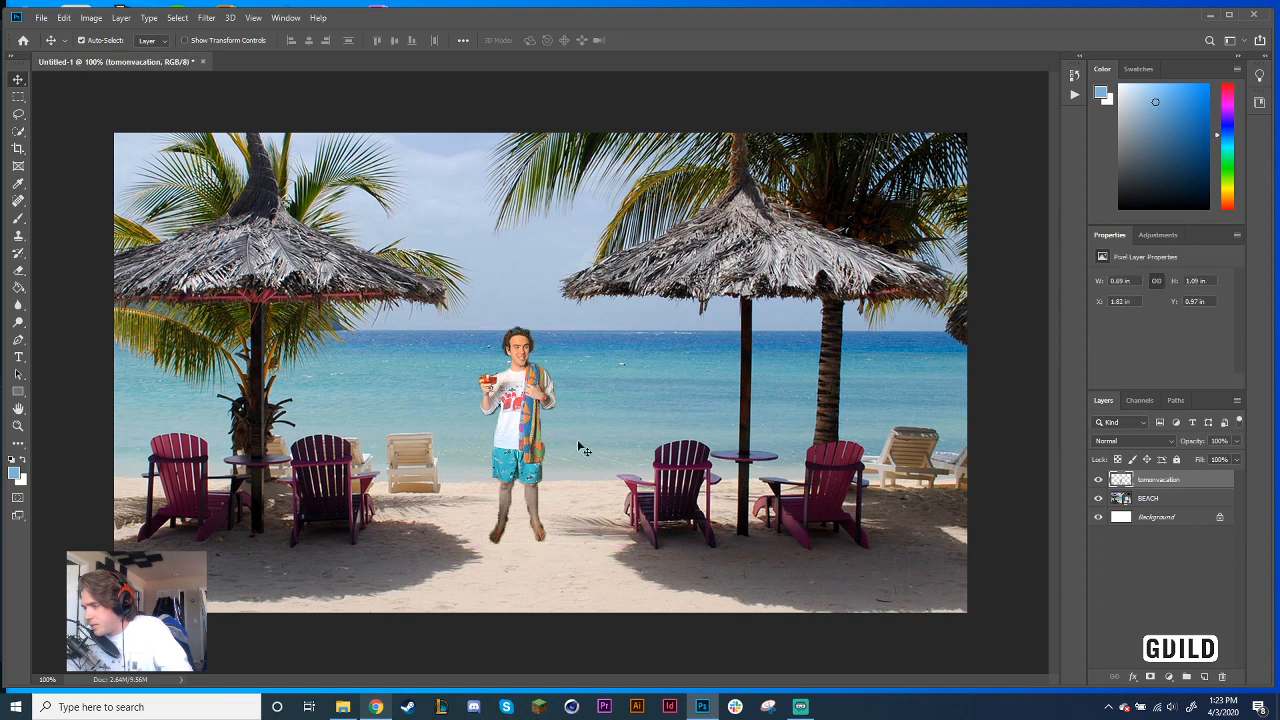
left_click_drag(529, 441, 528, 434)
key("ctrl+t")
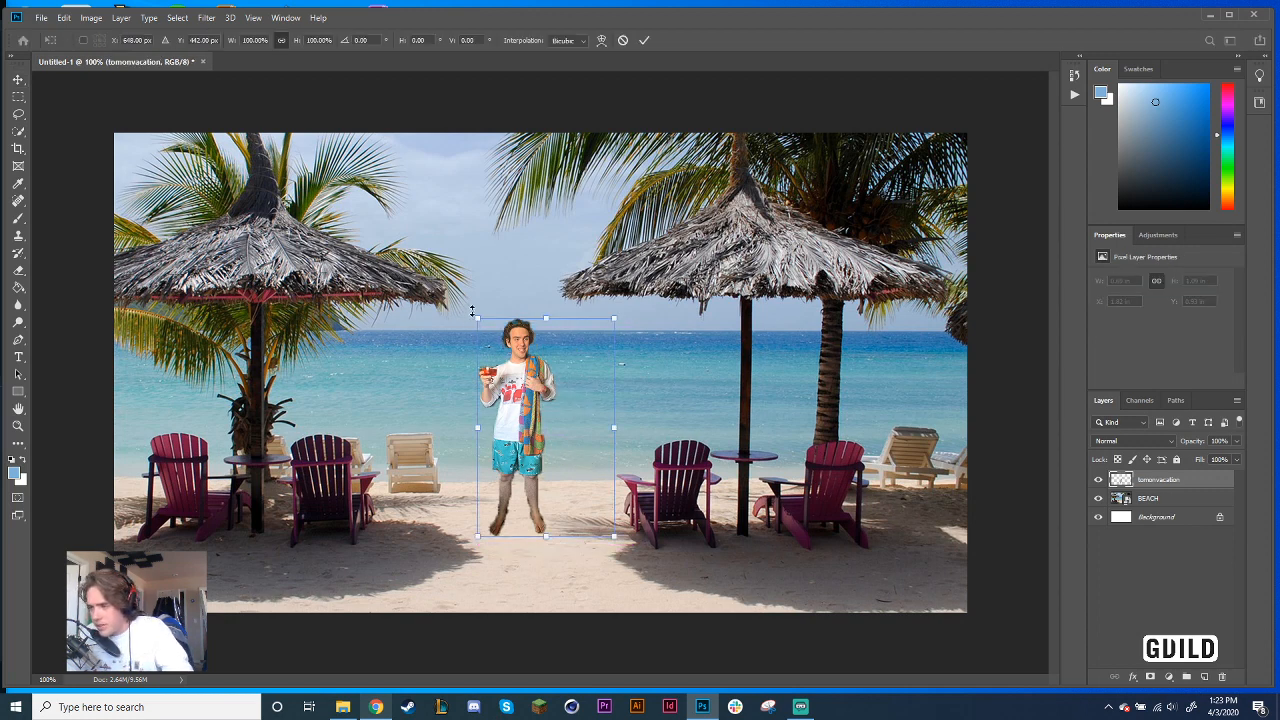
key("Return")
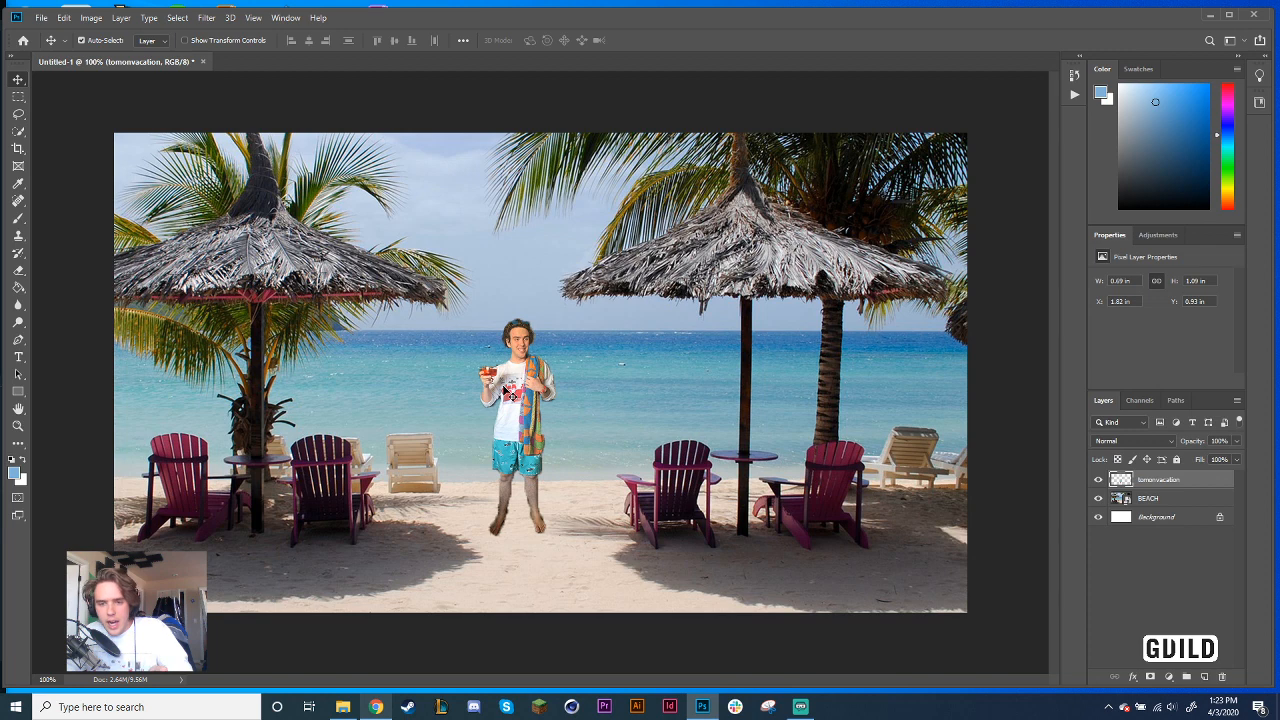
Enlarge the man's cut-out proportionally to about 104% and place it further left, just beside the white lounger
key("ctrl+t")
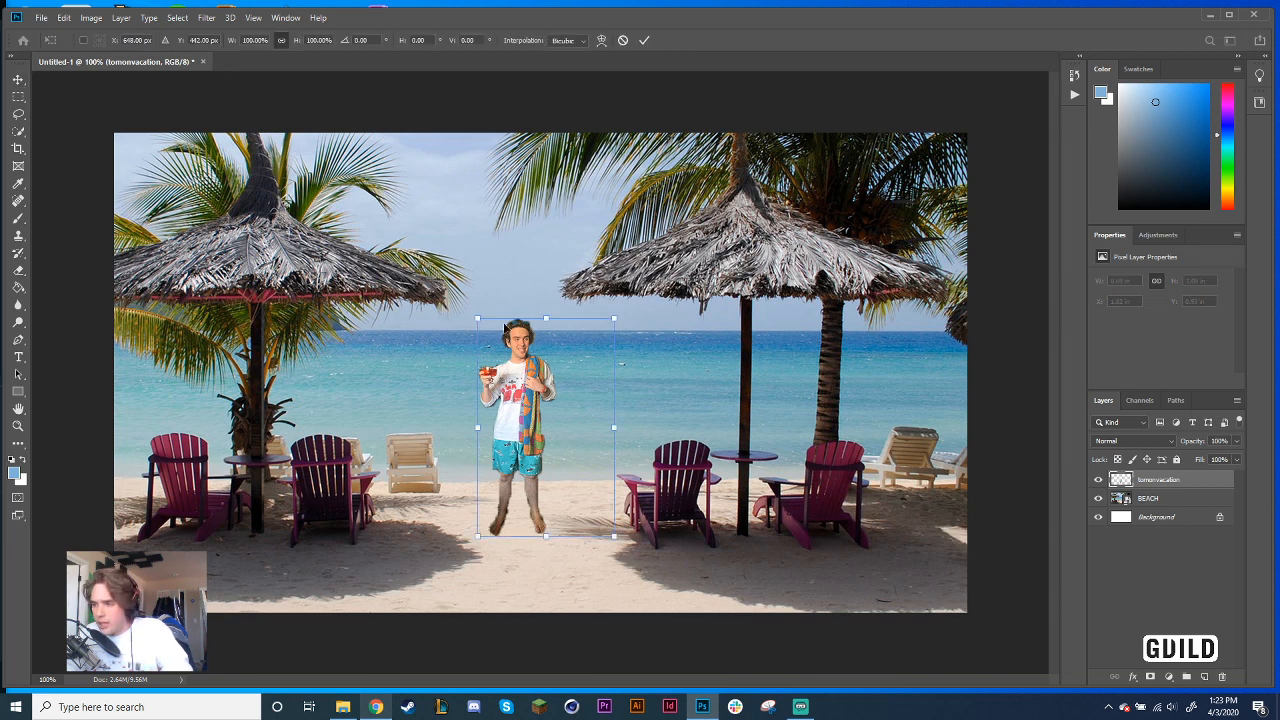
left_click_drag(477, 319, 468, 352)
left_click_drag(525, 418, 459, 438)
left_click_drag(548, 355, 567, 326)
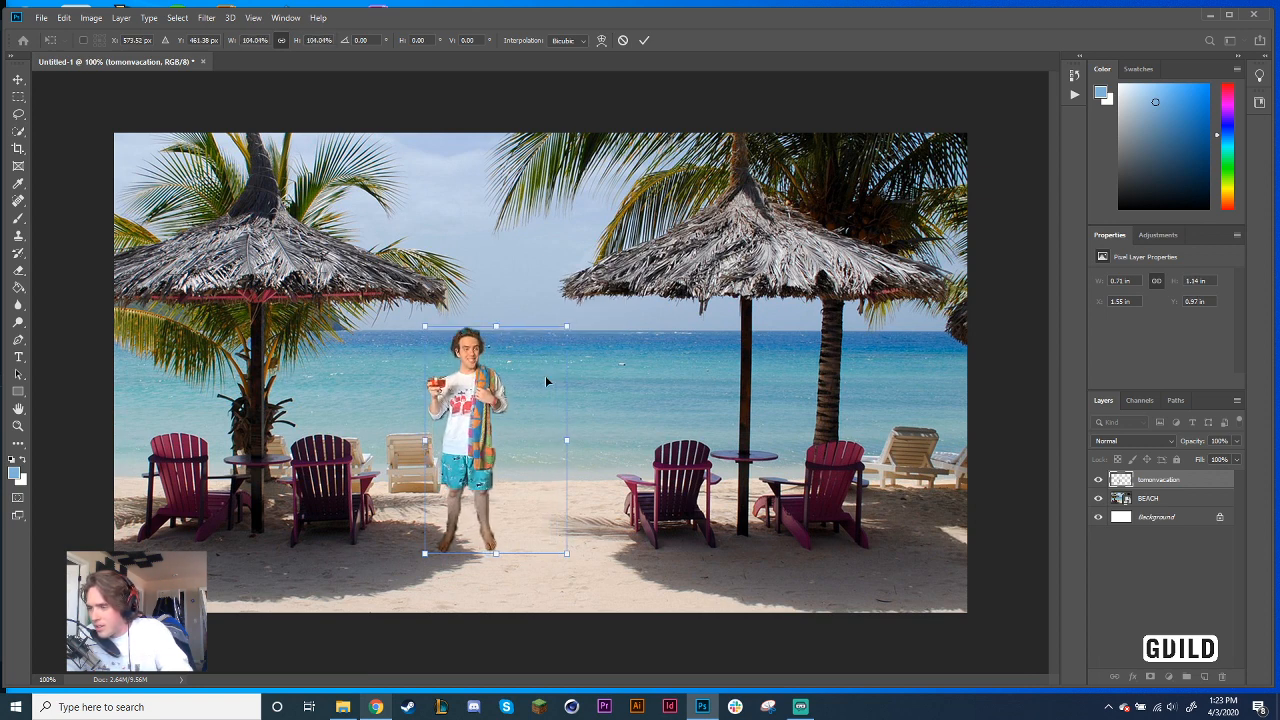
left_click_drag(488, 426, 490, 472)
key("Return")
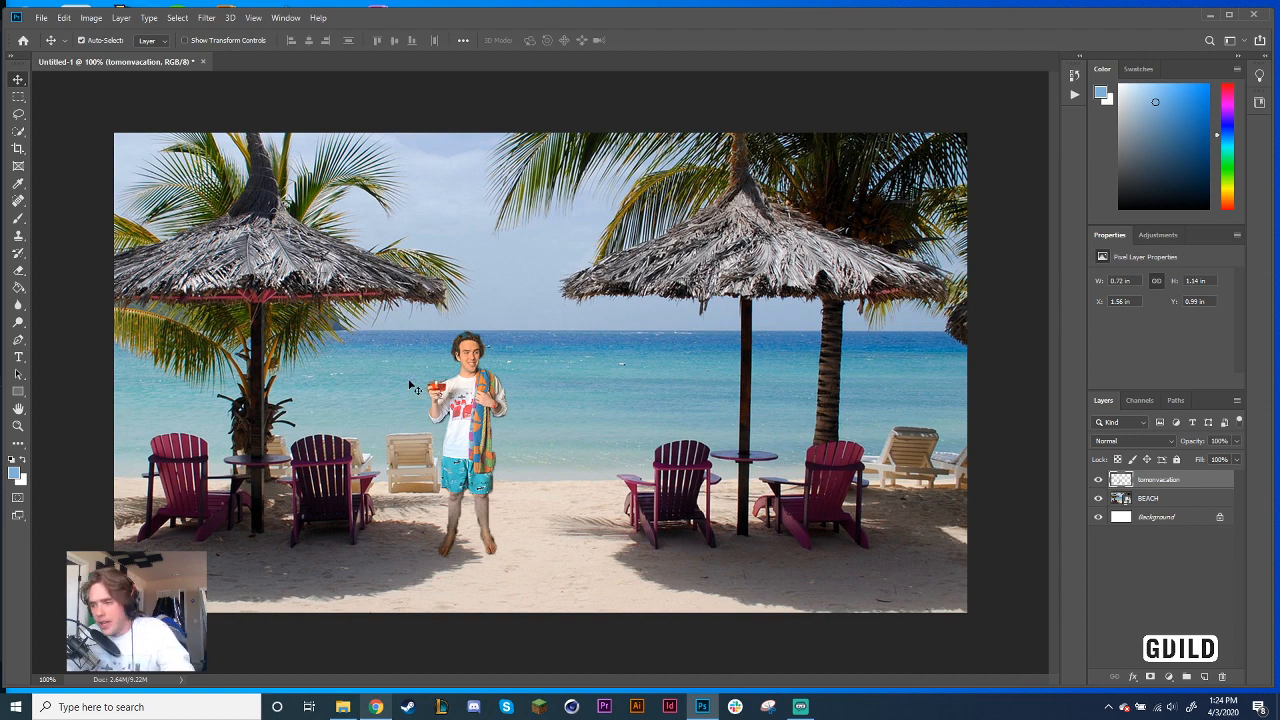
scroll(459, 378, "up", 2)
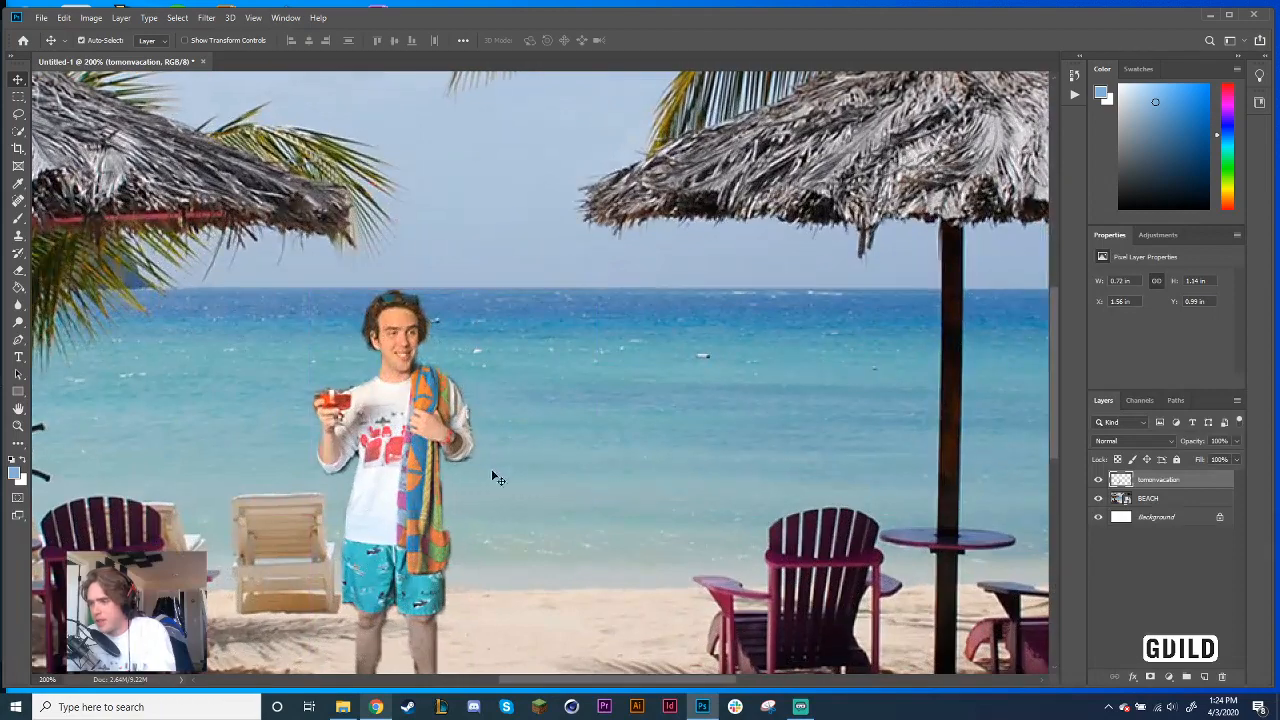
scroll(491, 469, "up", 2)
left_click_drag(610, 529, 611, 484)
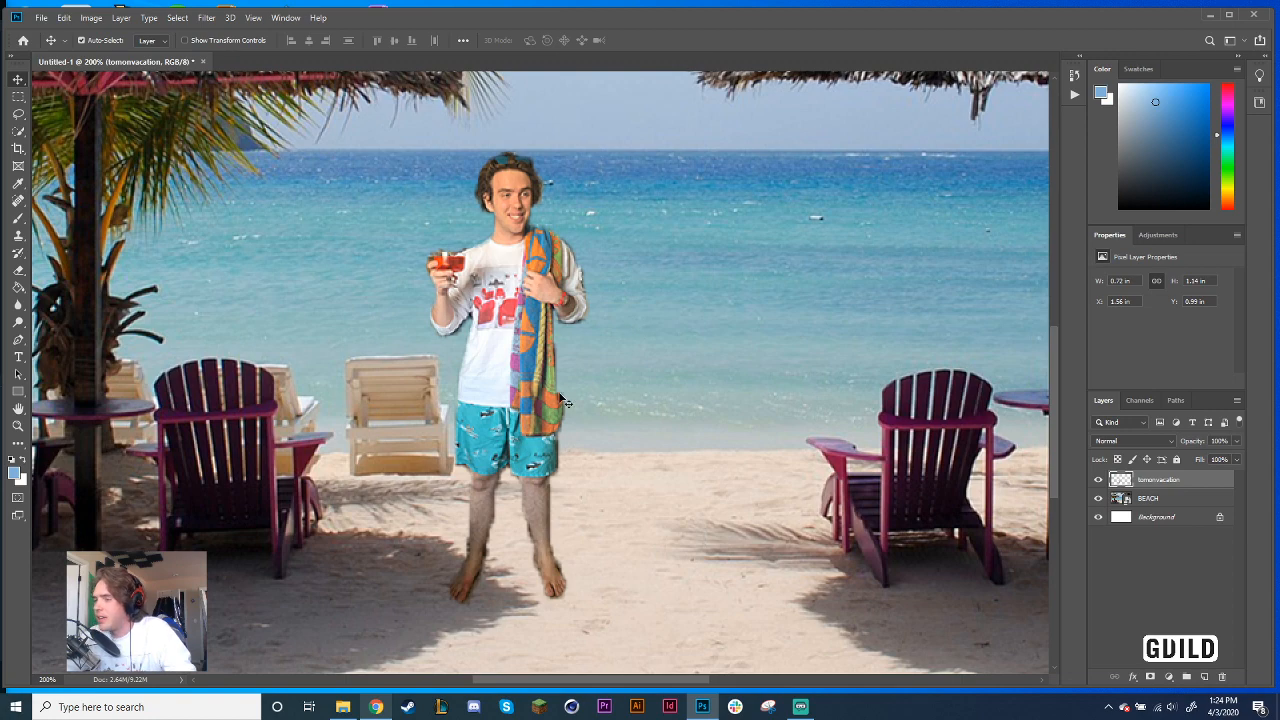
key("ctrl+minus")
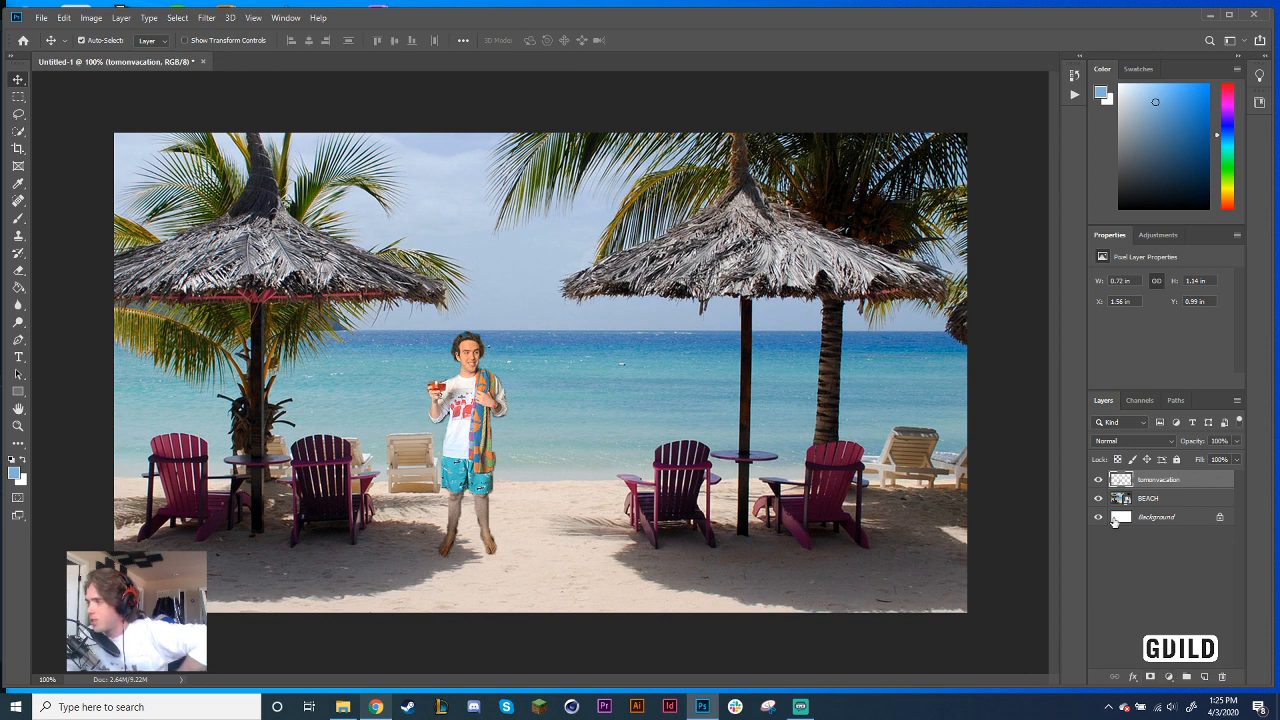
Add a Brightness/Contrast adjustment layer above tomonvacation and clip it to that layer
left_click(1171, 680)
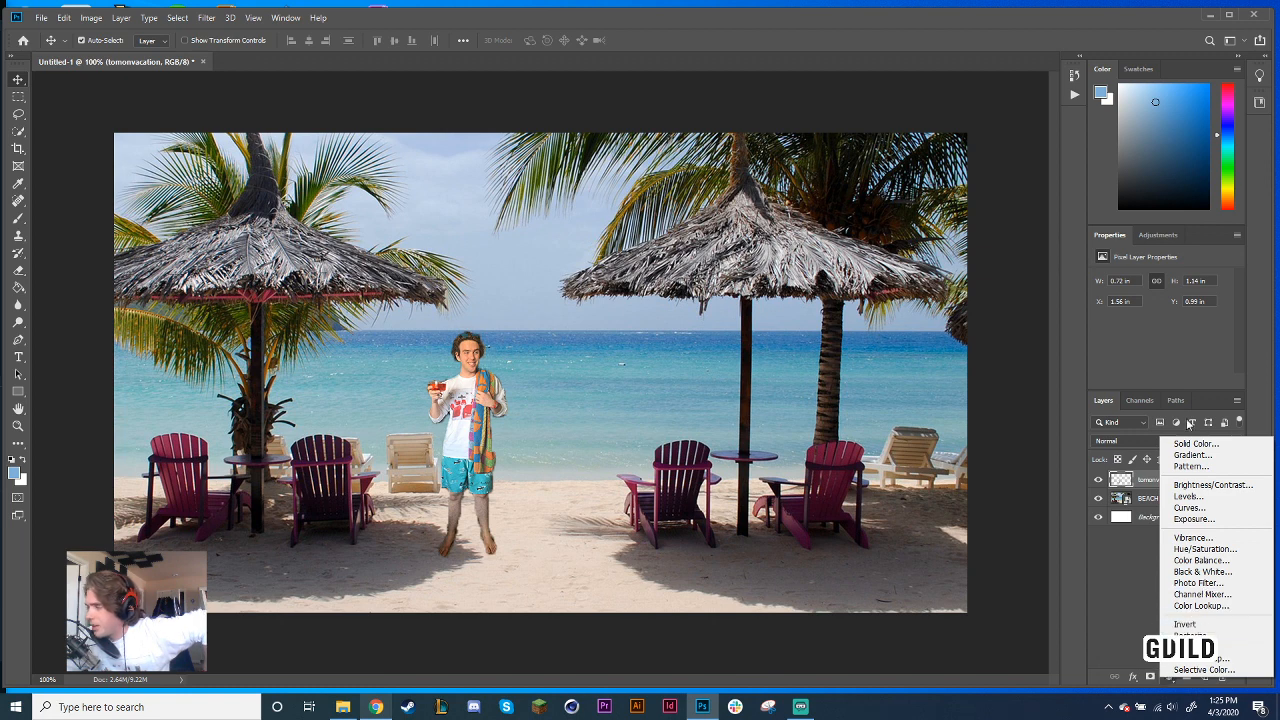
left_click(1118, 618)
left_click(1155, 235)
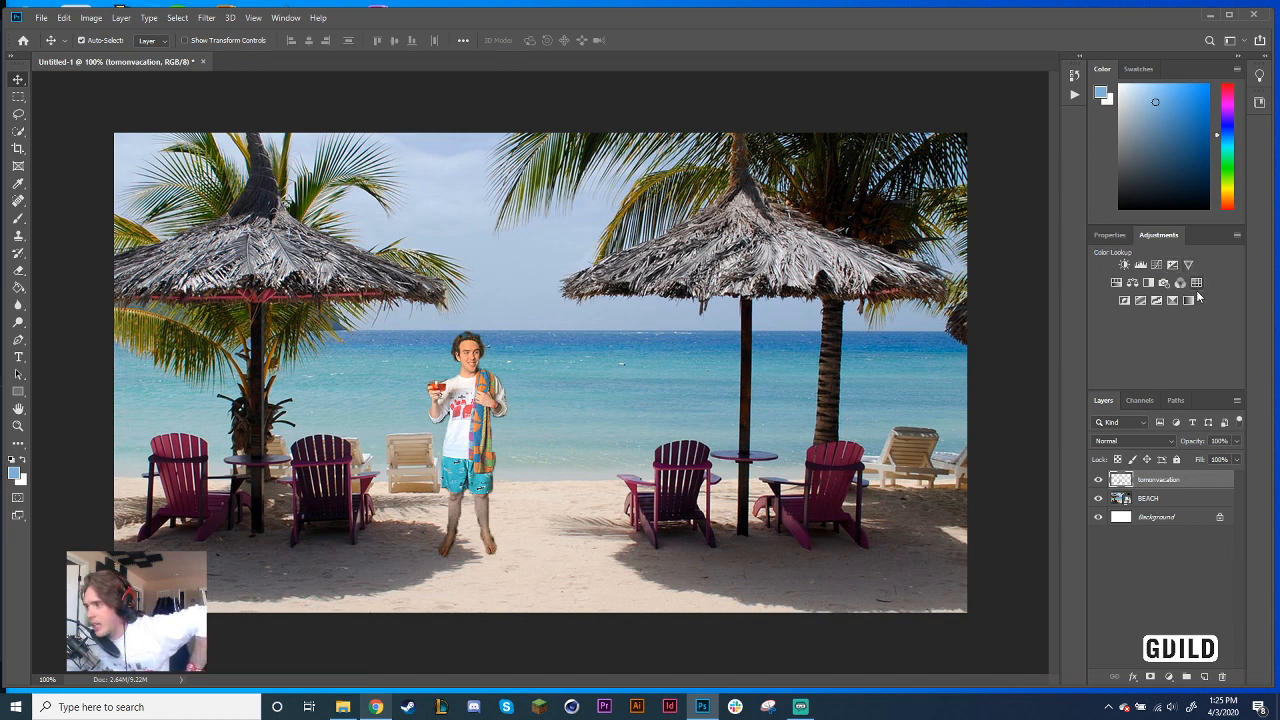
left_click(1126, 263)
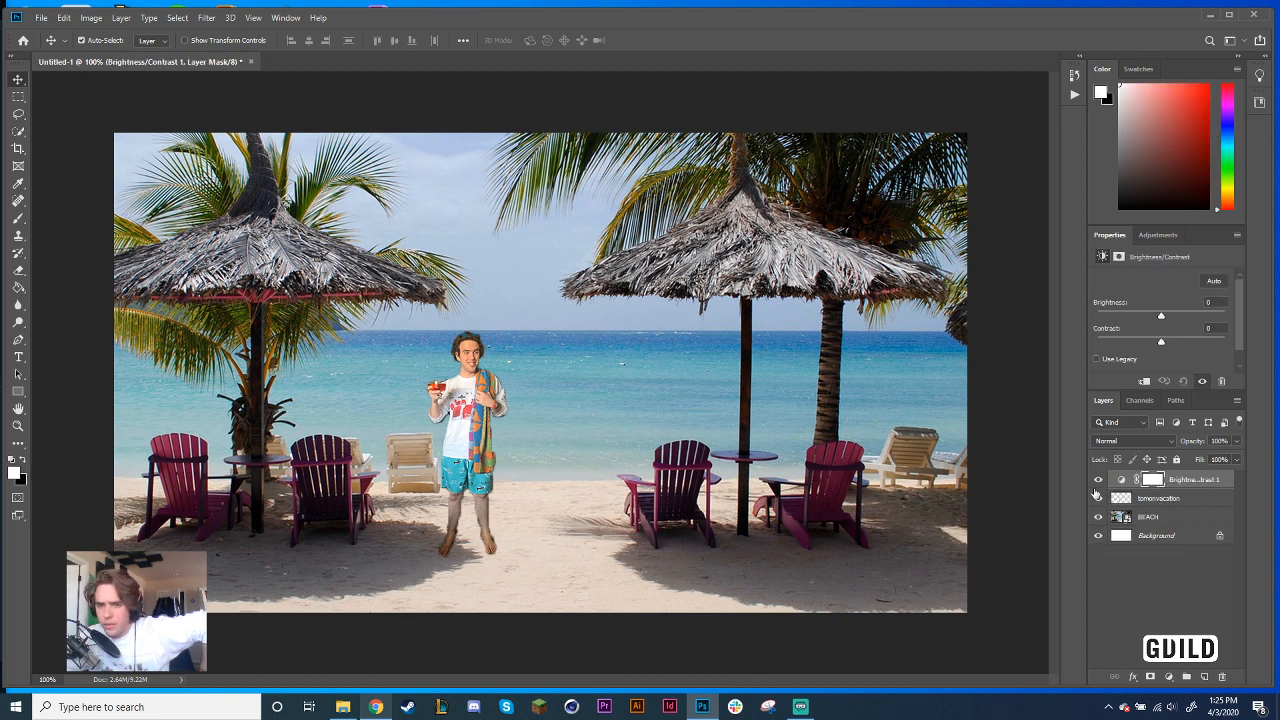
right_click(1177, 482)
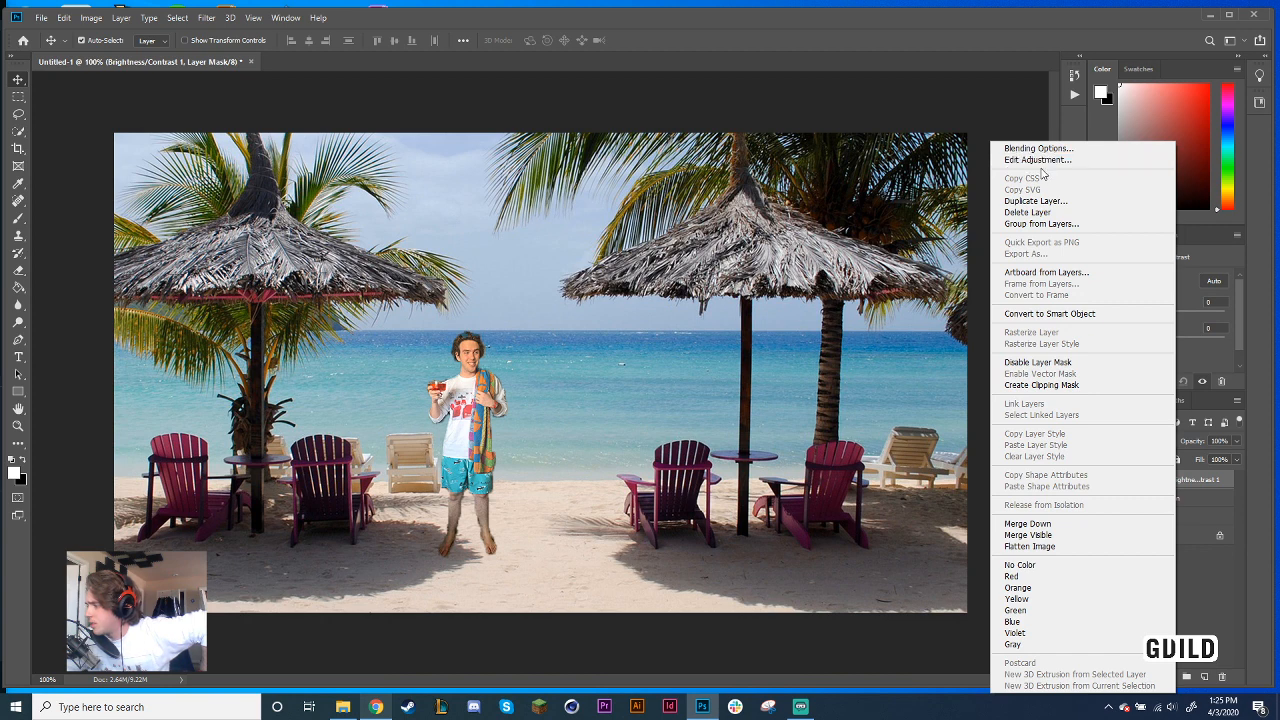
left_click(1045, 385)
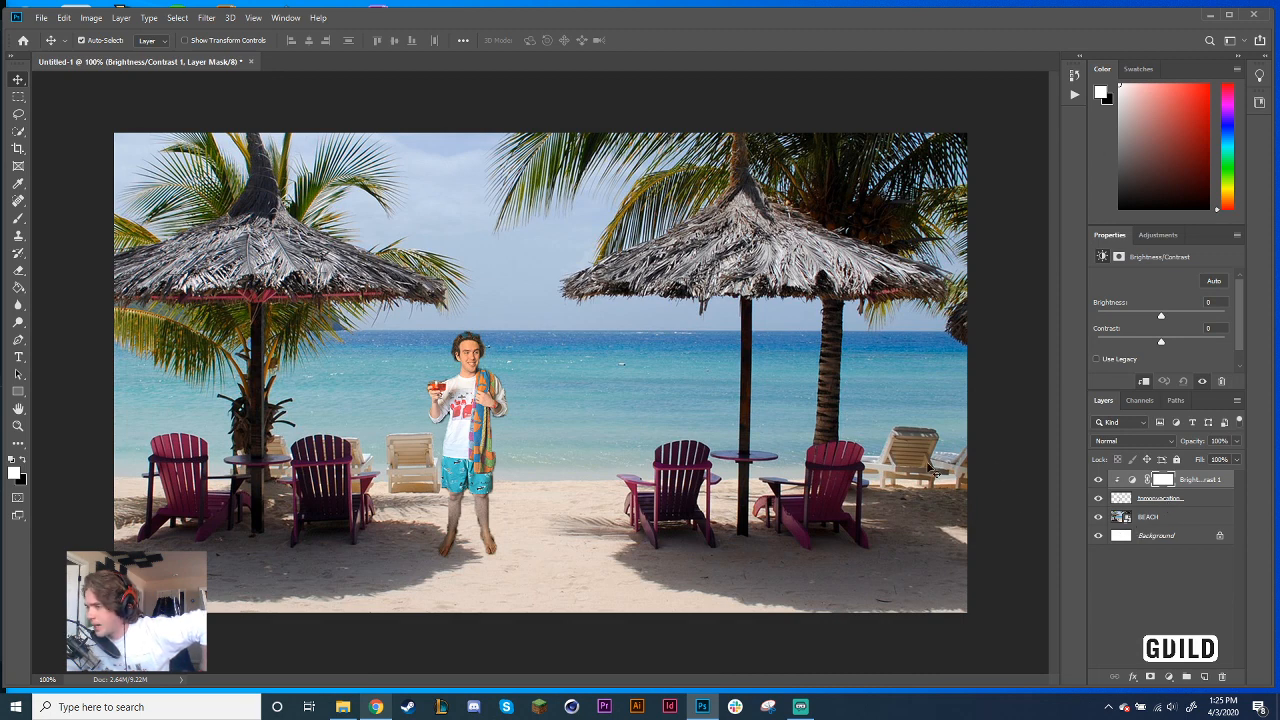
Set the man's Brightness/Contrast adjustment to brightness 10 and contrast -40
left_click_drag(1163, 314, 1147, 316)
key("ctrl+z")
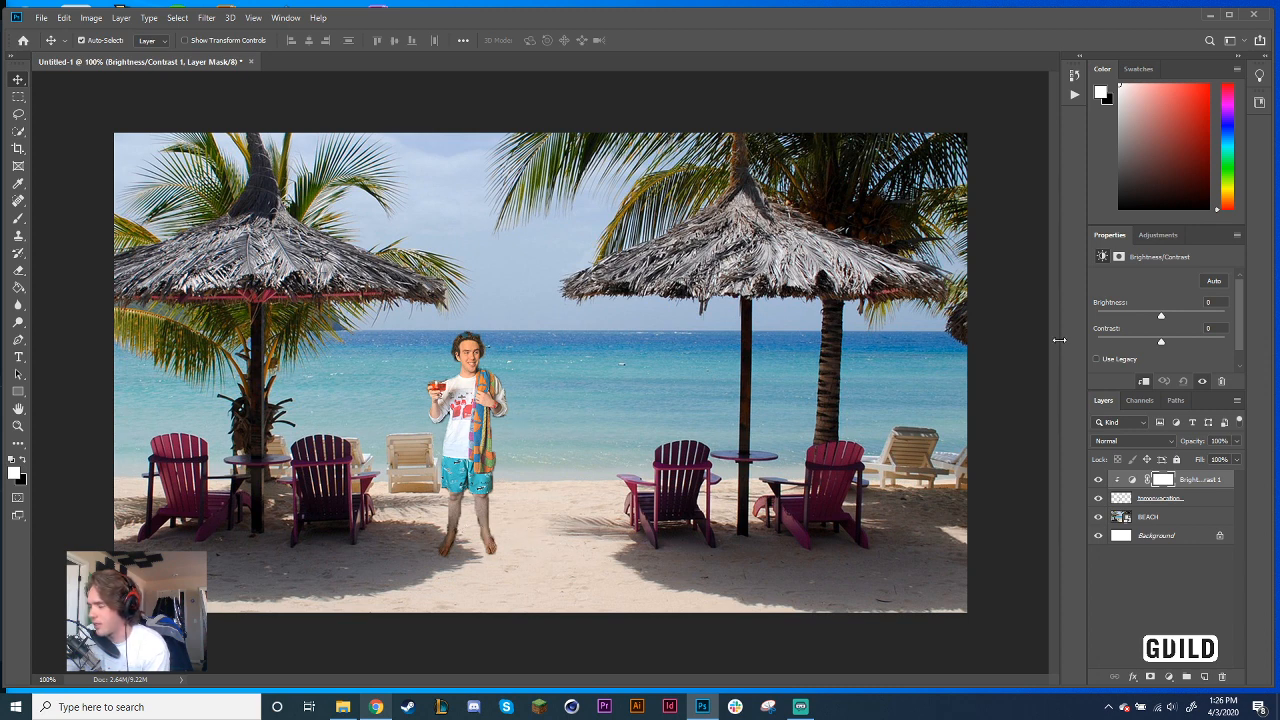
left_click_drag(1161, 317, 1165, 313)
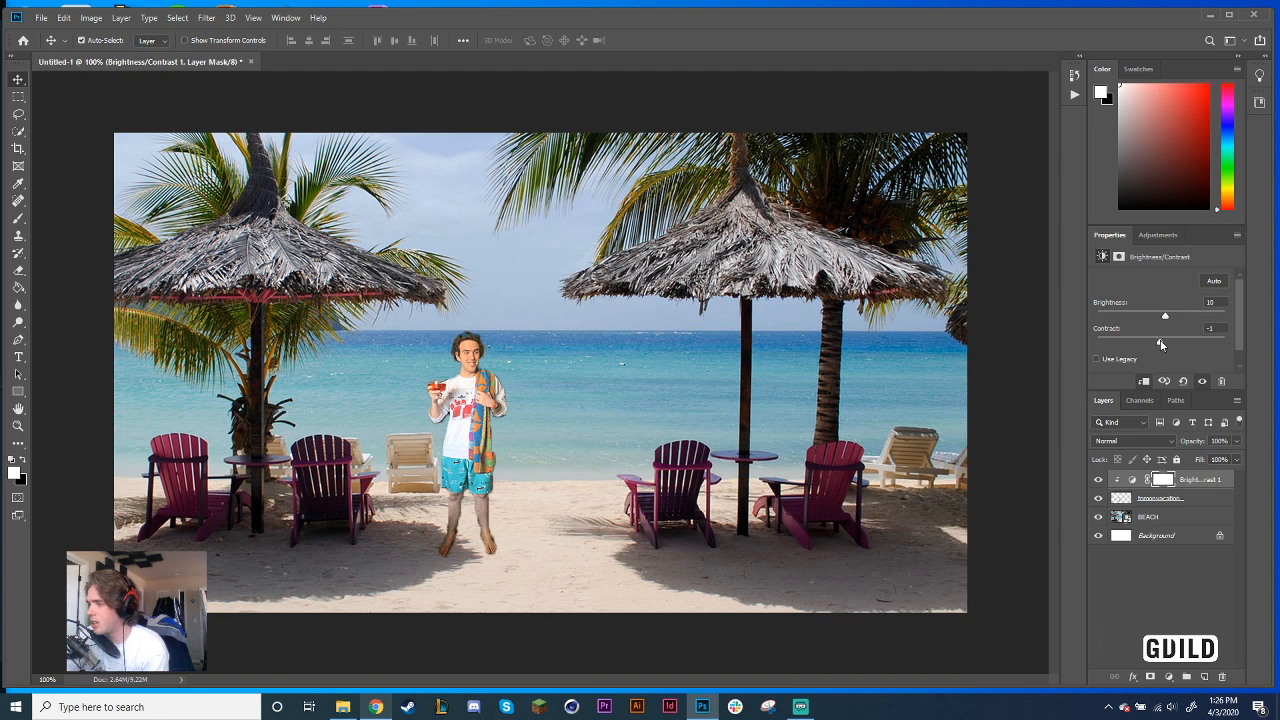
left_click_drag(1160, 345, 1104, 340)
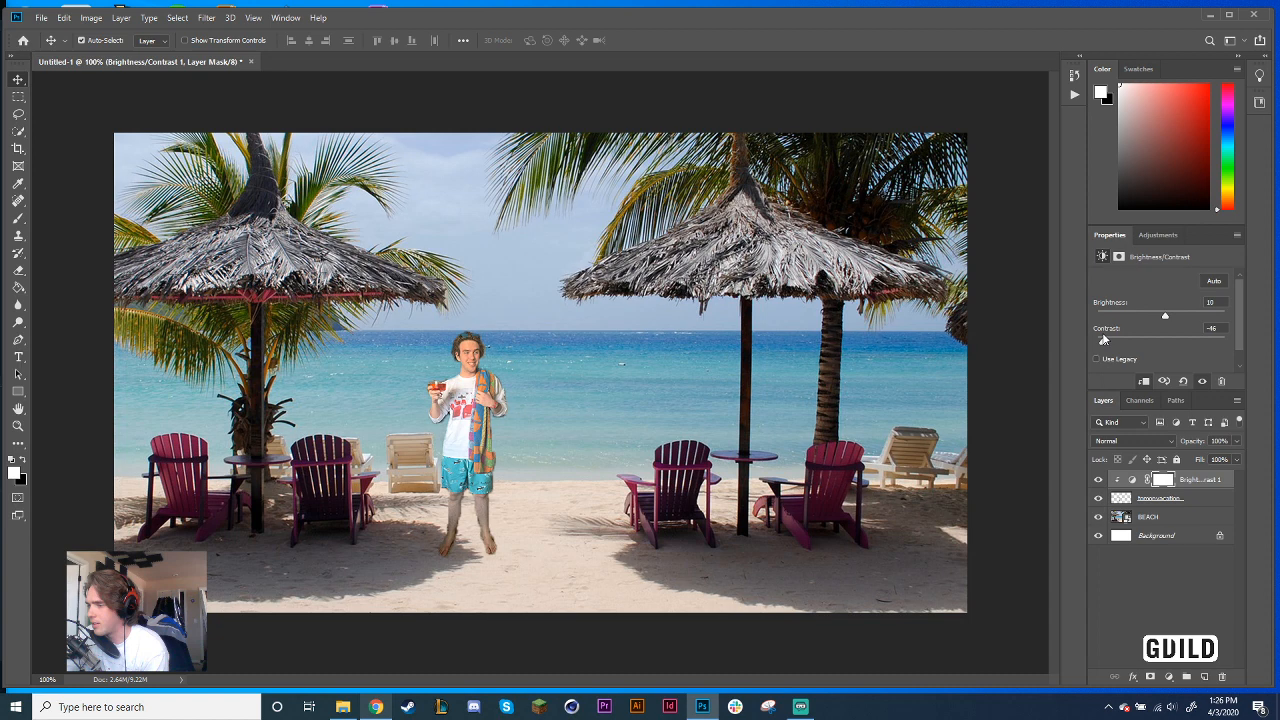
mouse_move(1104, 340)
left_mouse_down()
mouse_move(1235, 343)
mouse_move(1126, 344)
left_mouse_up()
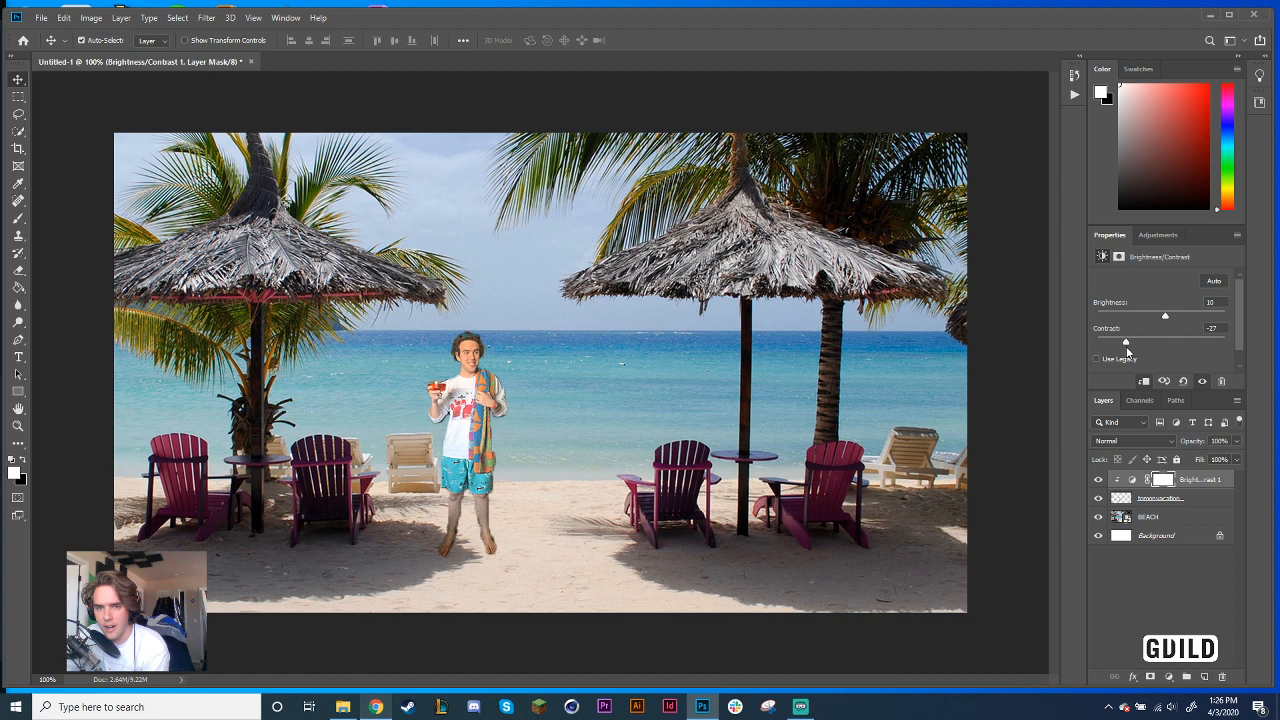
key("ctrl+plus")
mouse_move(1126, 344)
left_mouse_down()
mouse_move(1099, 336)
mouse_move(1109, 341)
left_mouse_up()
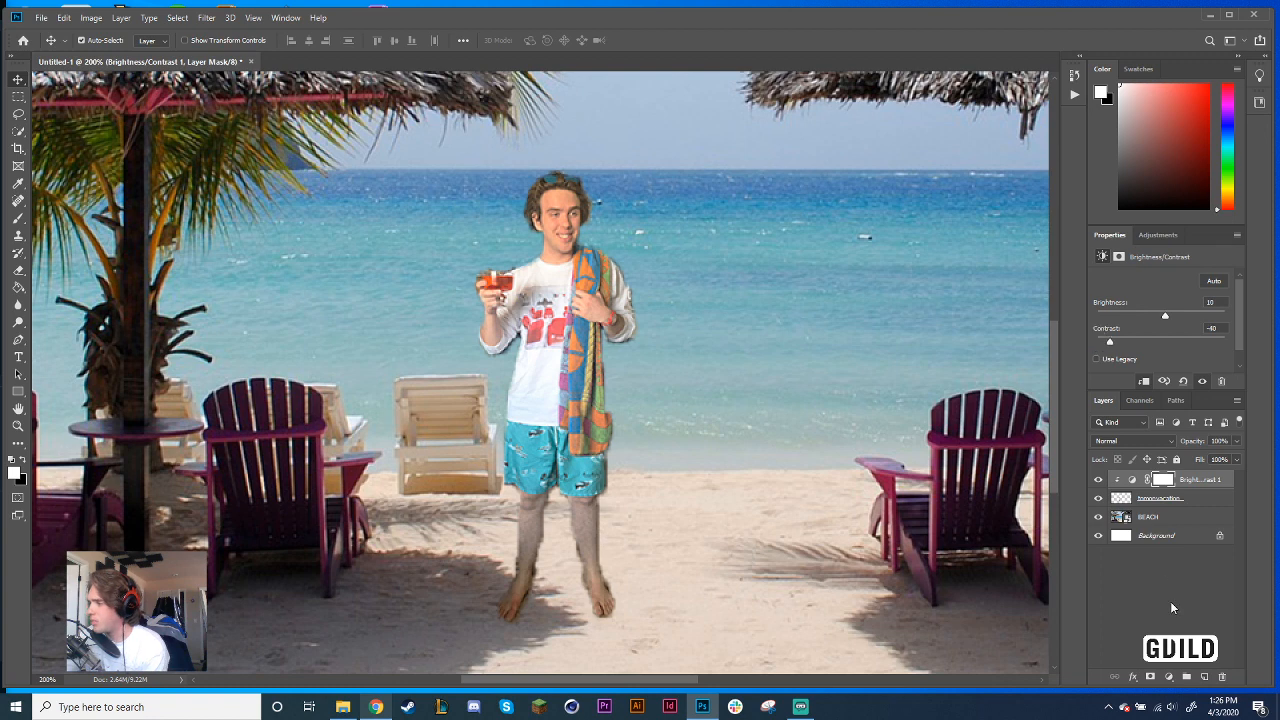
Add a new empty layer and place it between the tomonvacation and BEACH layers
left_click(1172, 607)
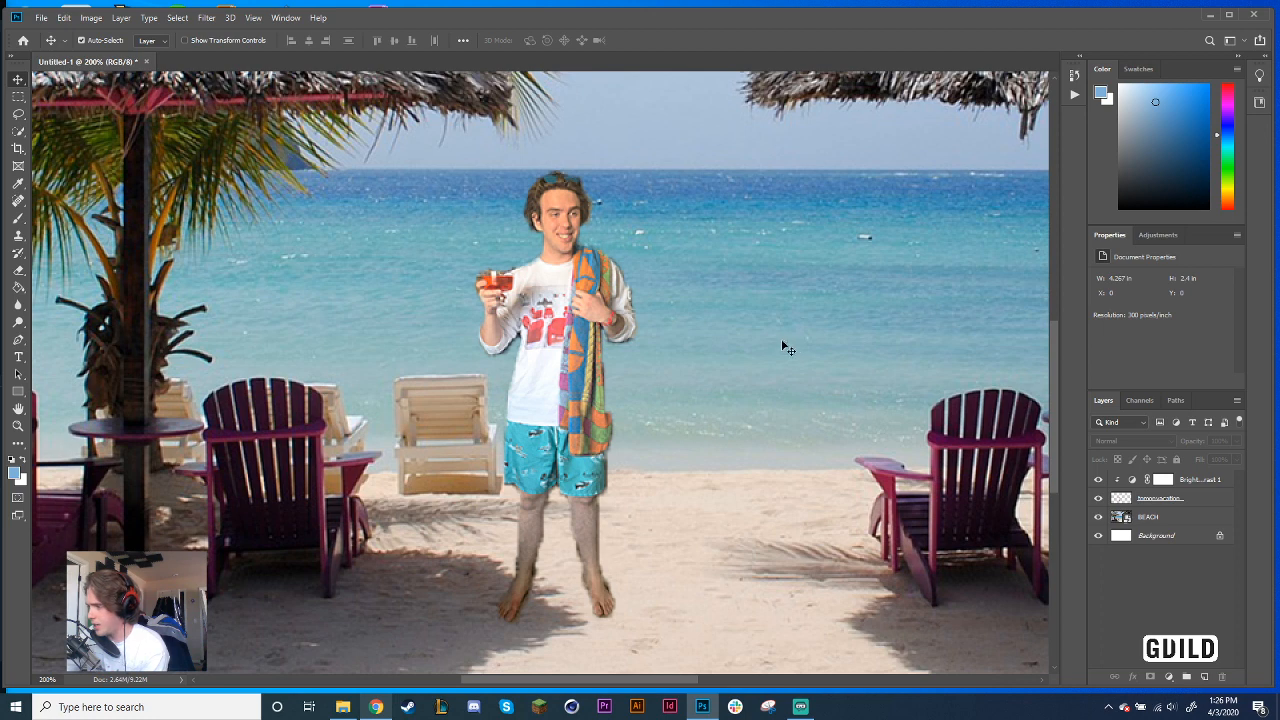
left_click(1199, 503)
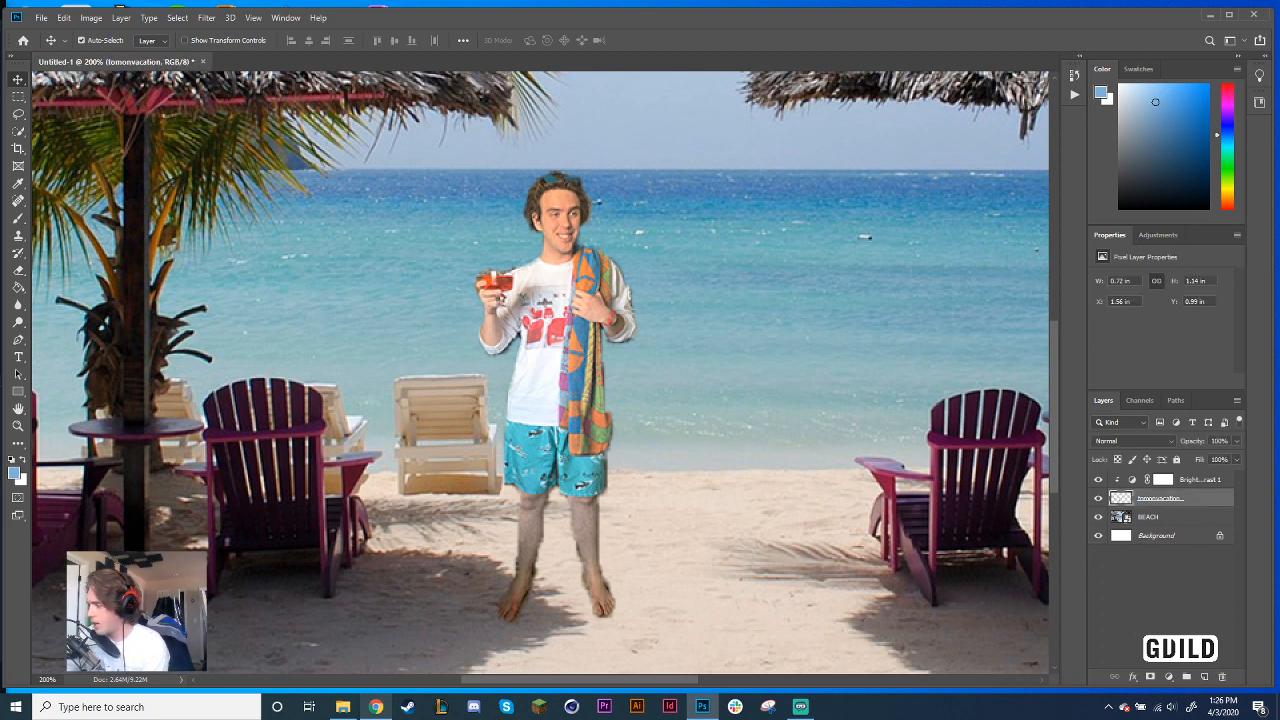
left_click(1205, 677)
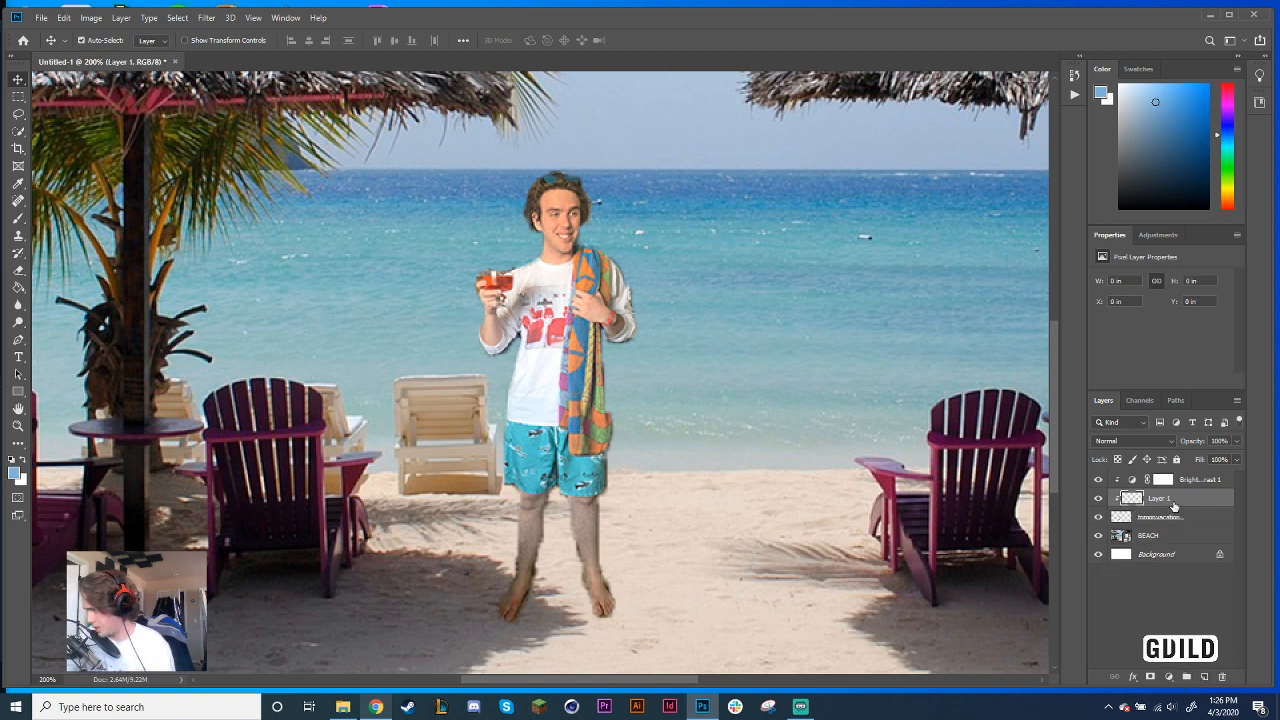
key("ctrl+z")
left_click(1177, 592, "ctrl")
left_click(1205, 677)
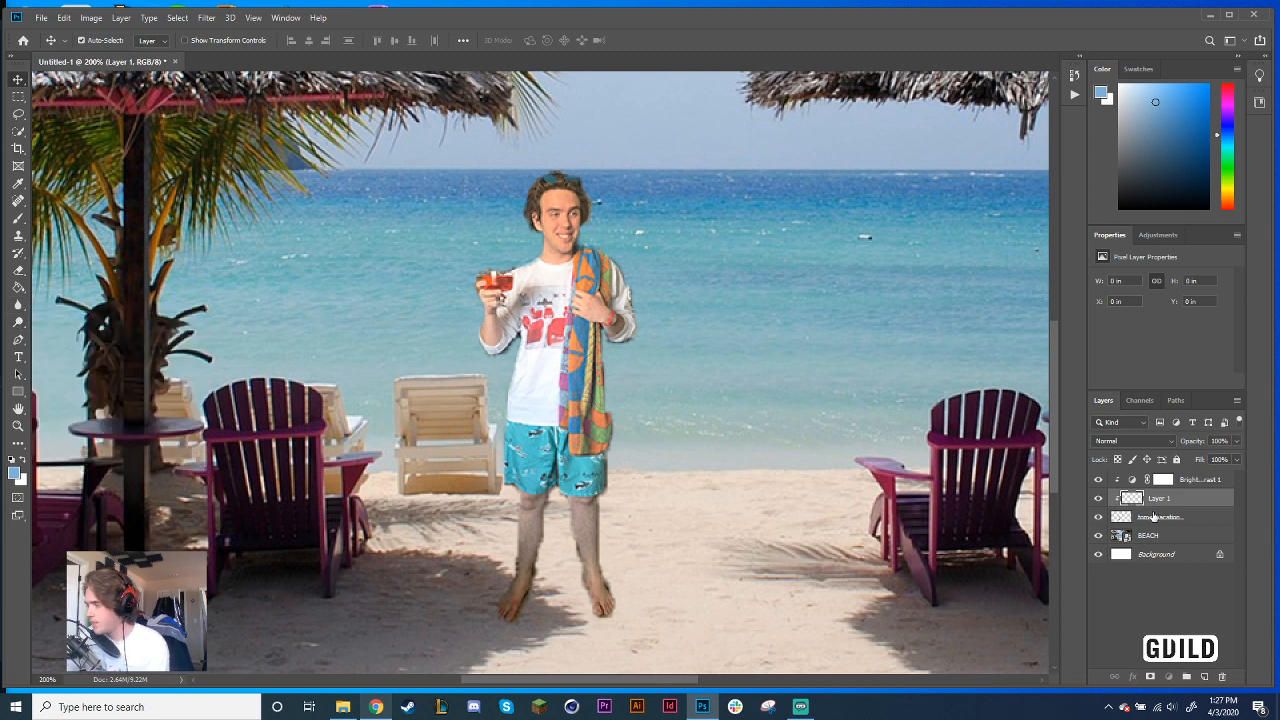
left_click_drag(1168, 502, 1155, 525)
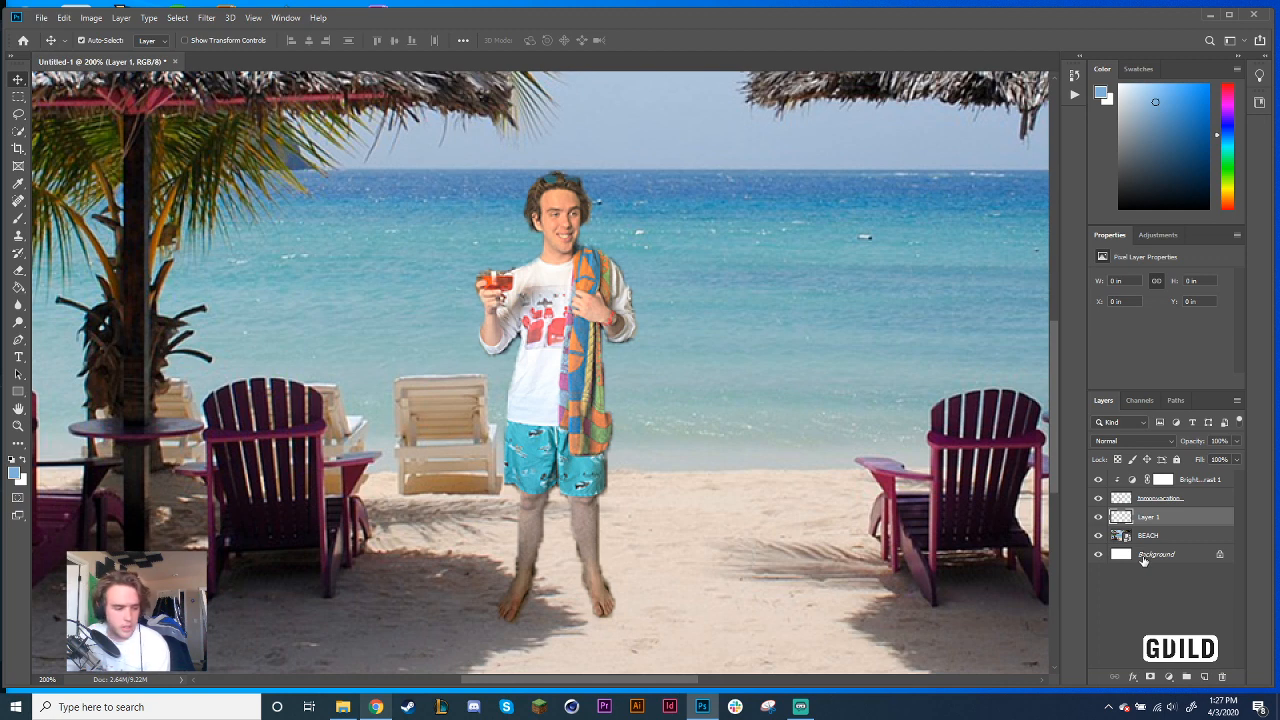
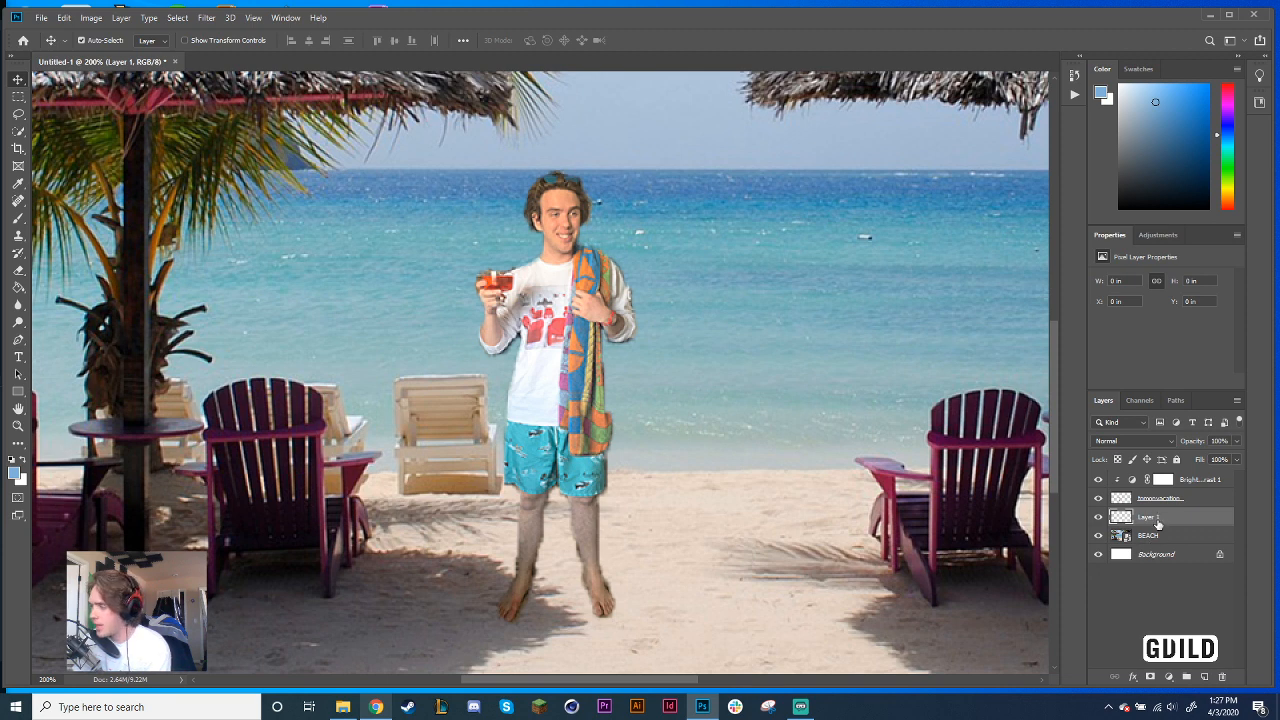
Rename the new empty layer as Shadow
mouse_move(1158, 517)
left_mouse_down()
mouse_move(1160, 490)
mouse_move(1173, 555)
mouse_move(1146, 520)
left_mouse_up()
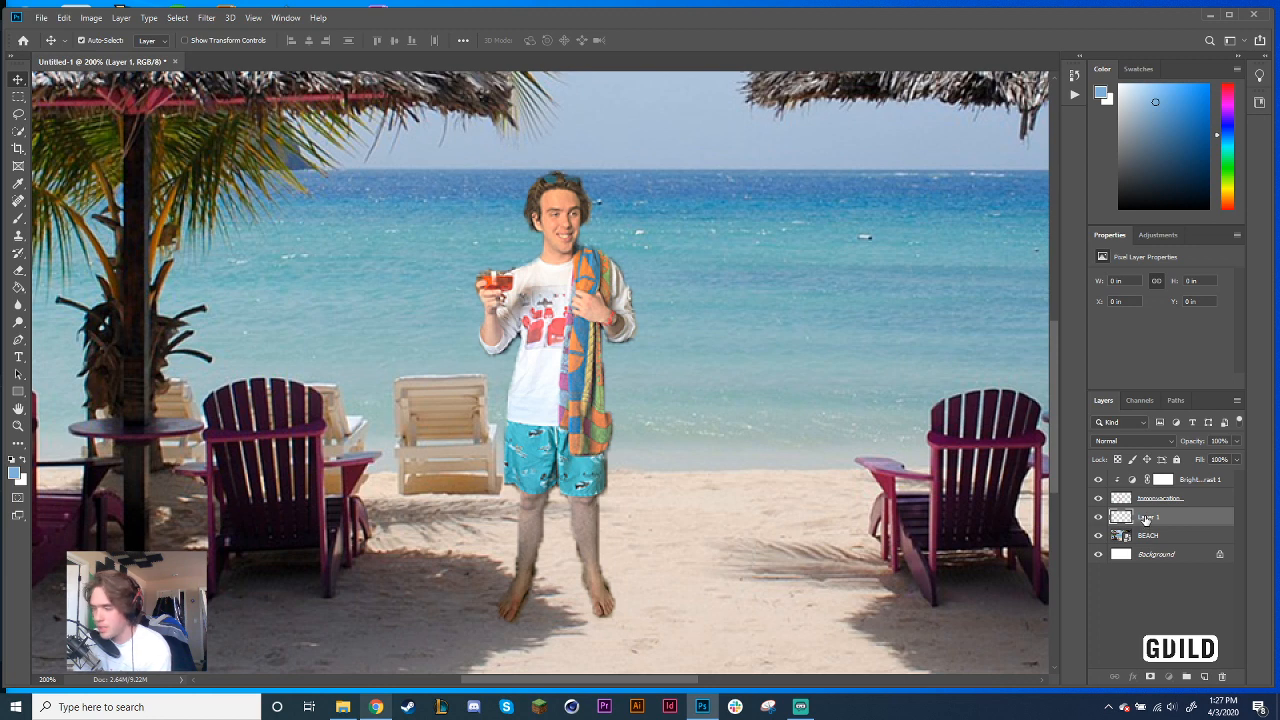
double_click(1147, 518)
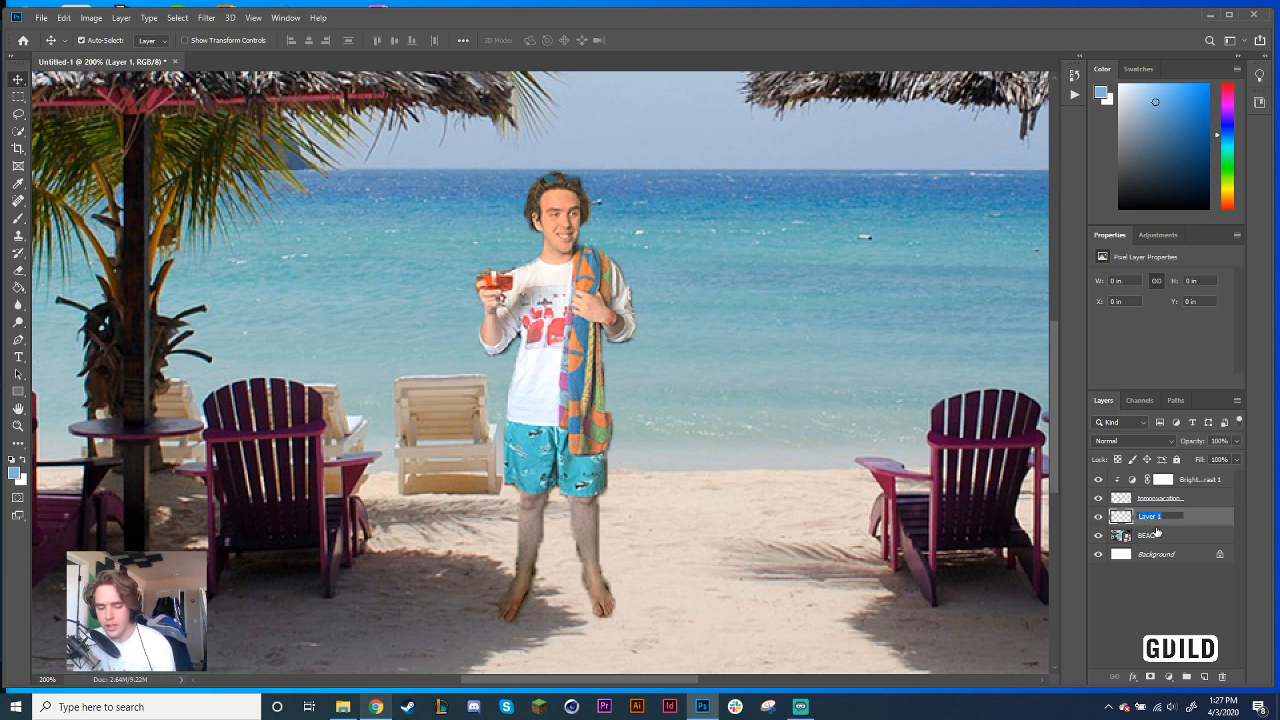
type("Shadow")
key("Return")
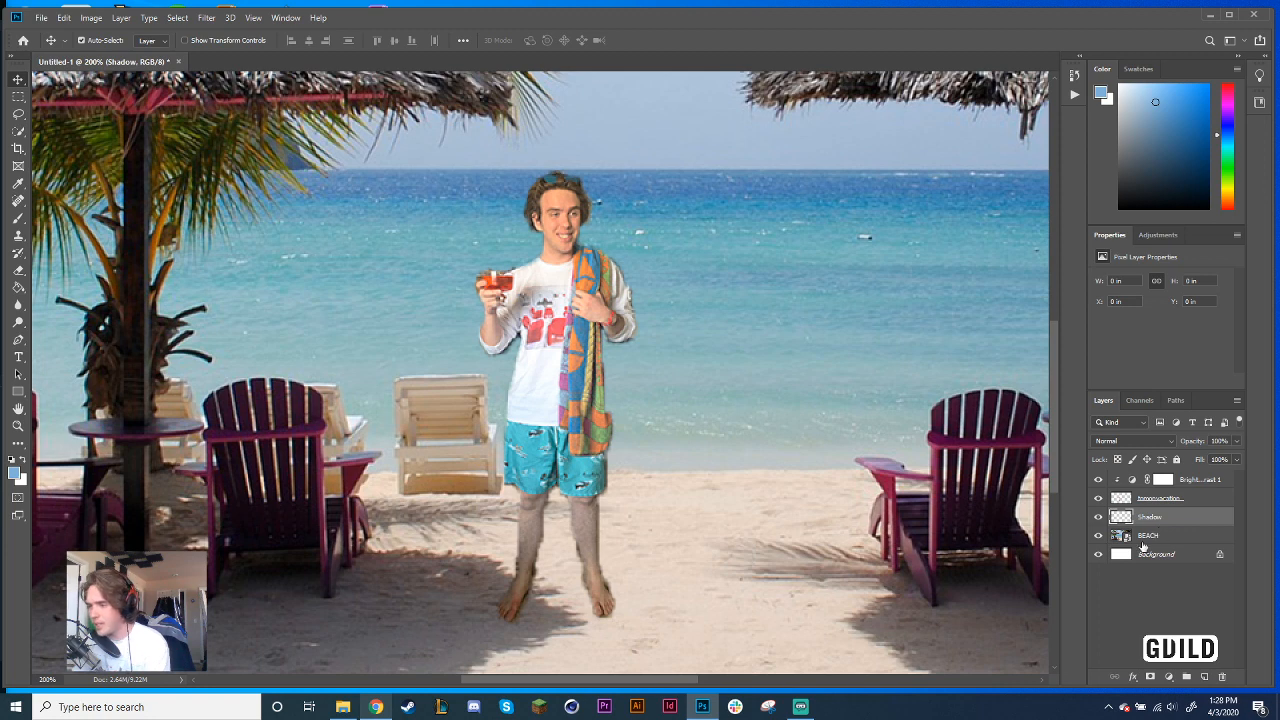
Select the BEACH layer and activate the Burn tool
left_click(1141, 540)
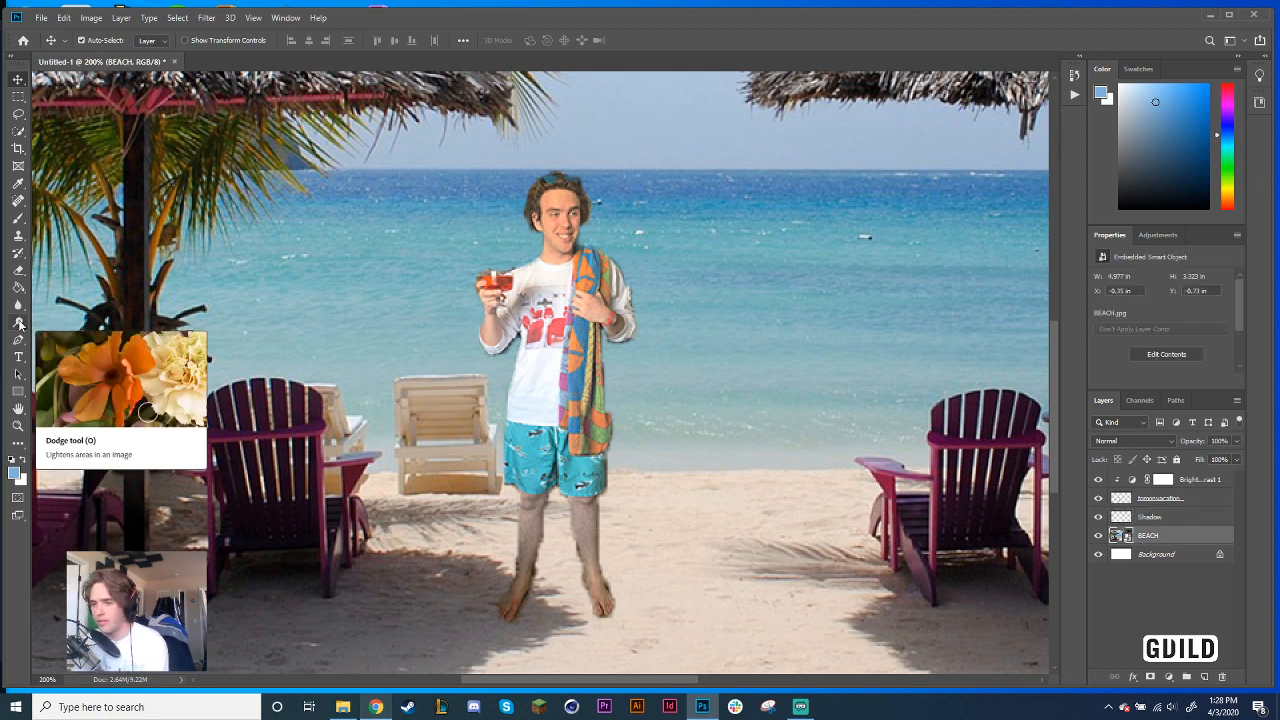
left_click(19, 323)
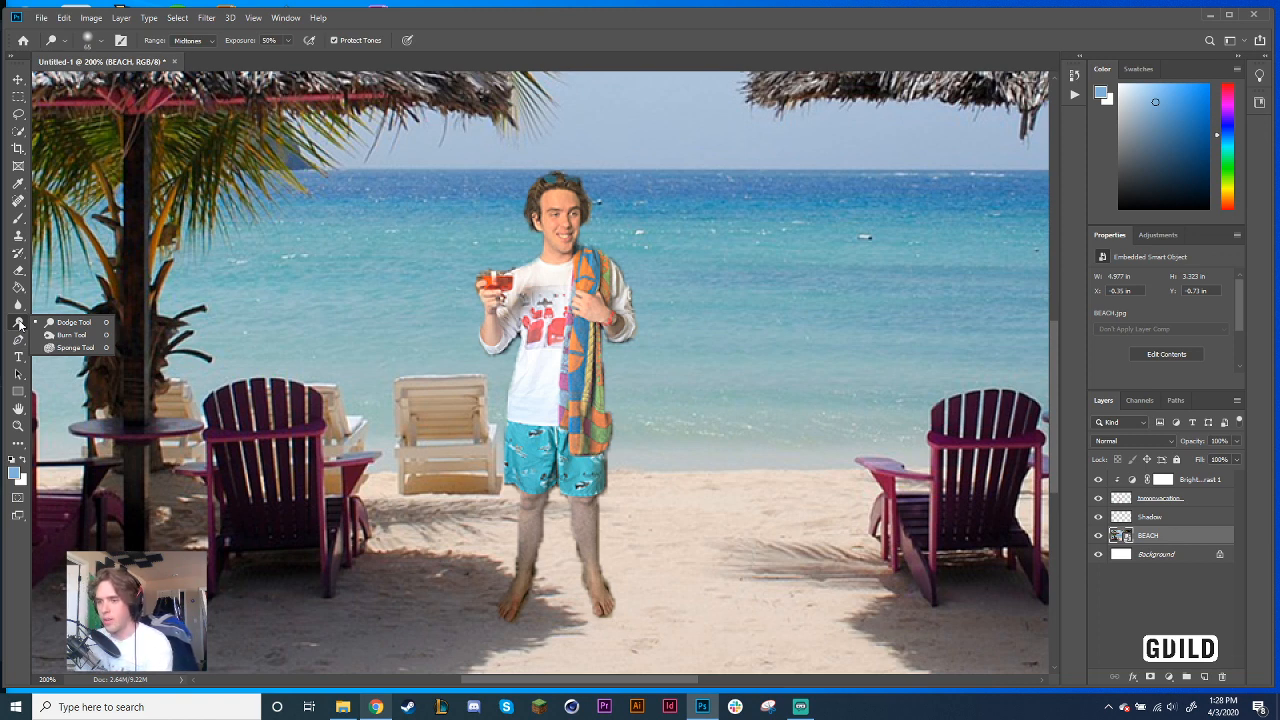
left_click(19, 324)
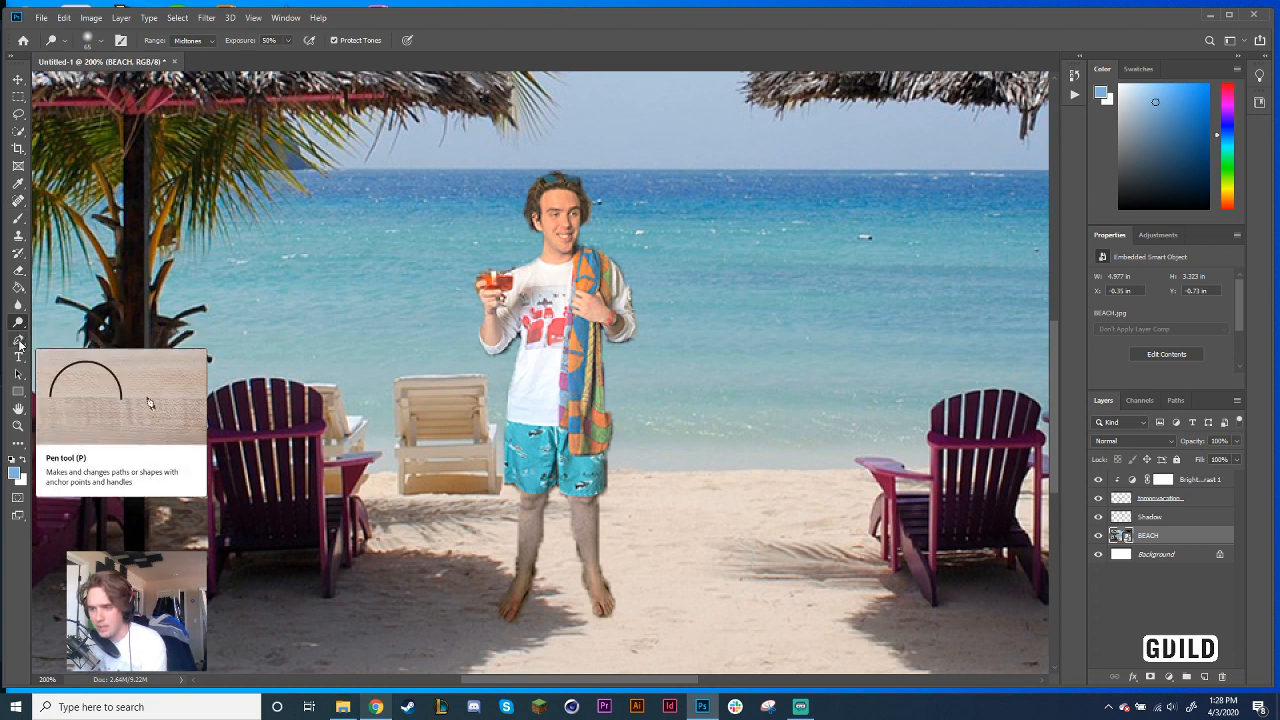
left_click(19, 323)
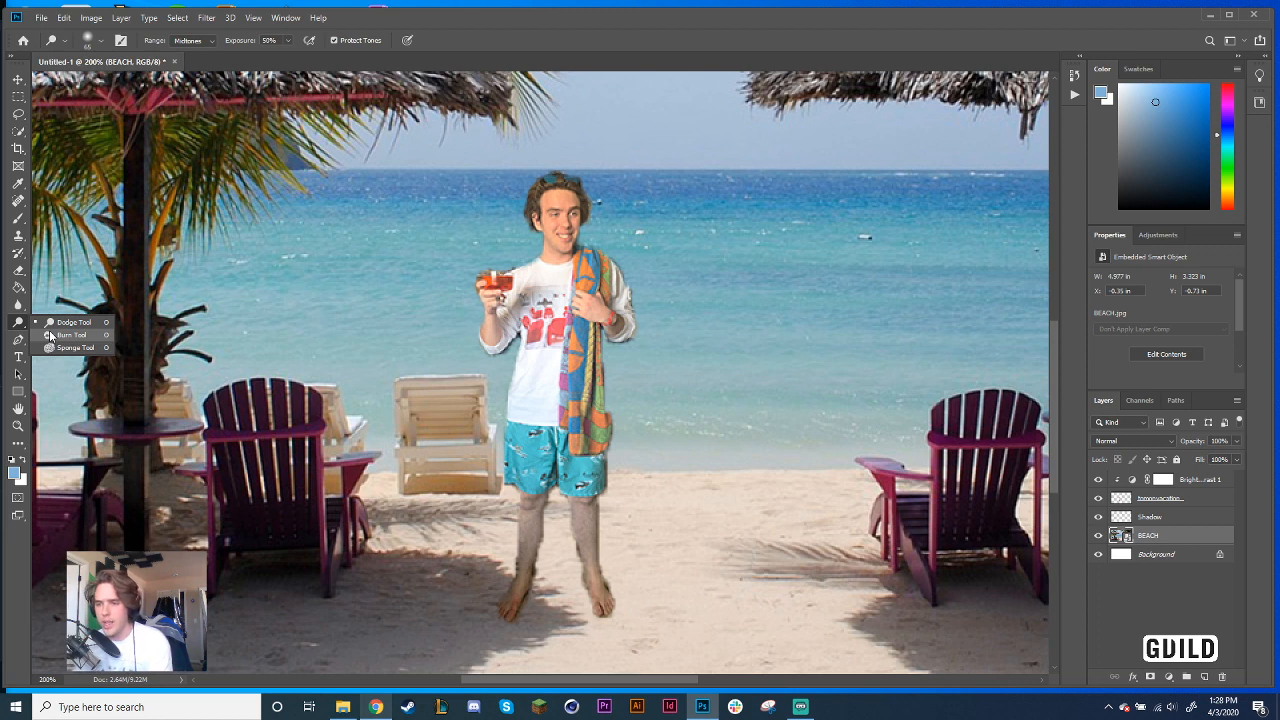
left_click(50, 336)
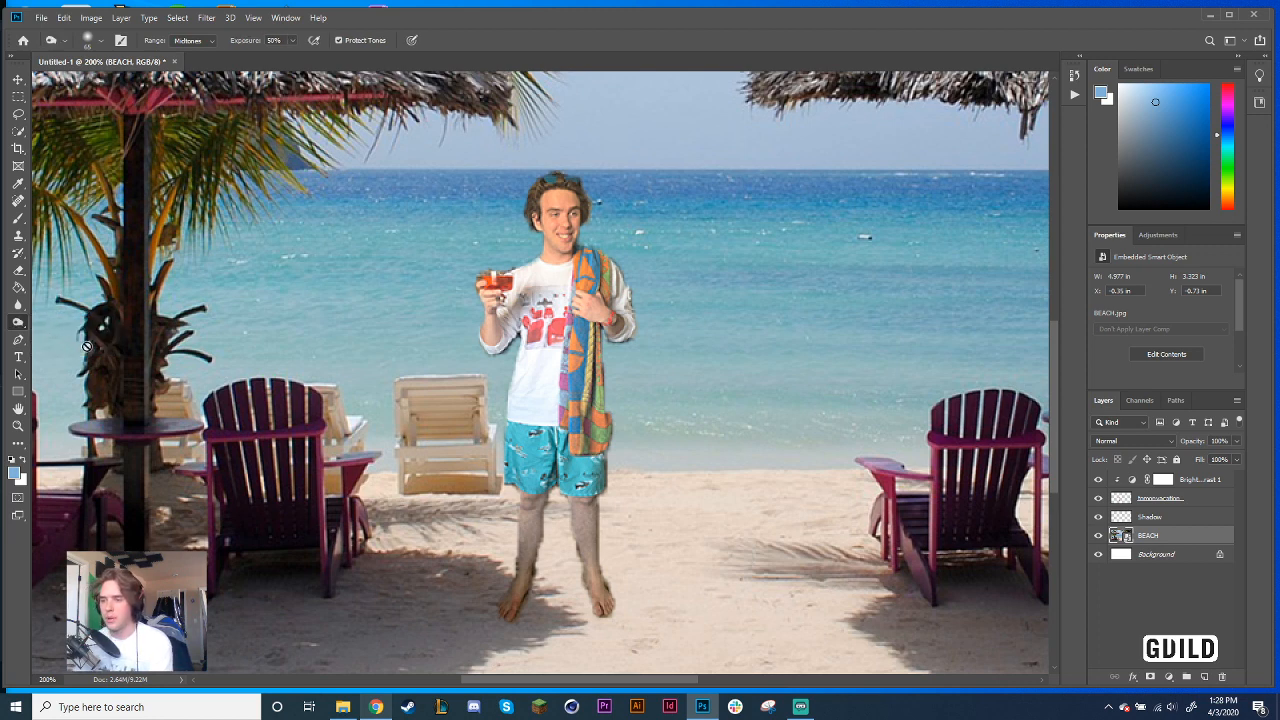
Rasterize the BEACH smart object so the Burn tool can work on it
left_click(1168, 518)
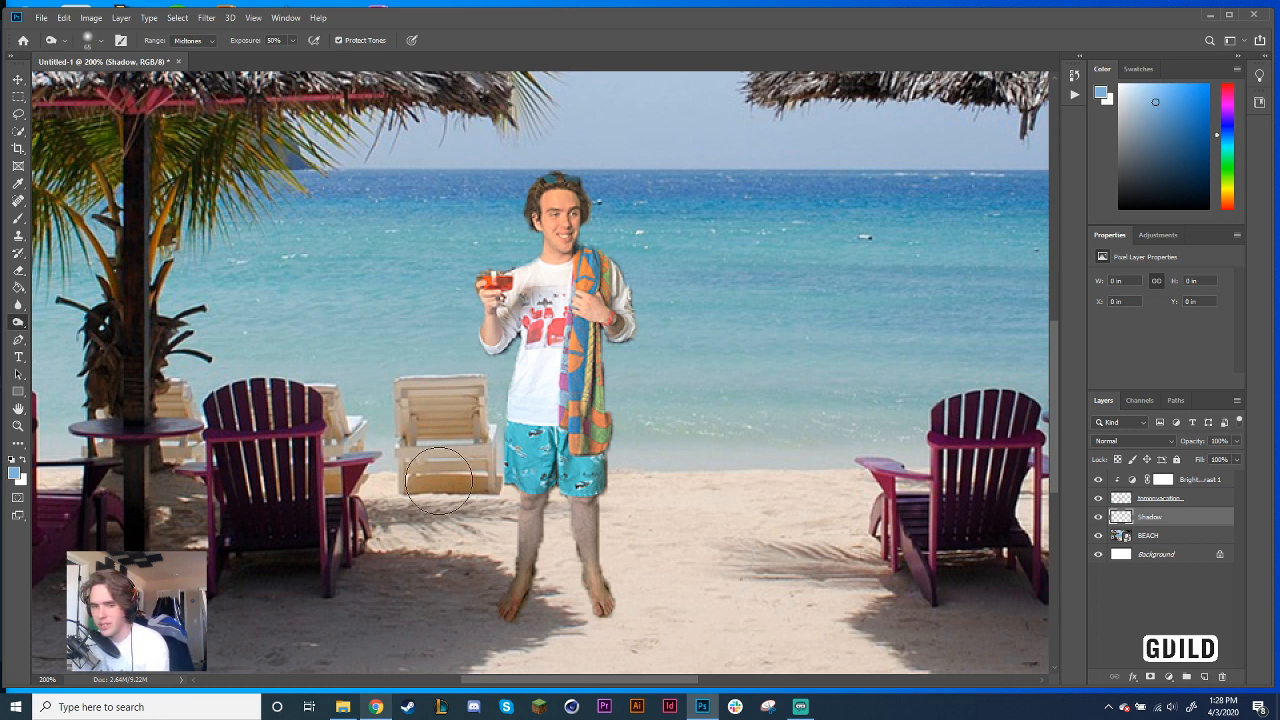
left_click(1149, 535)
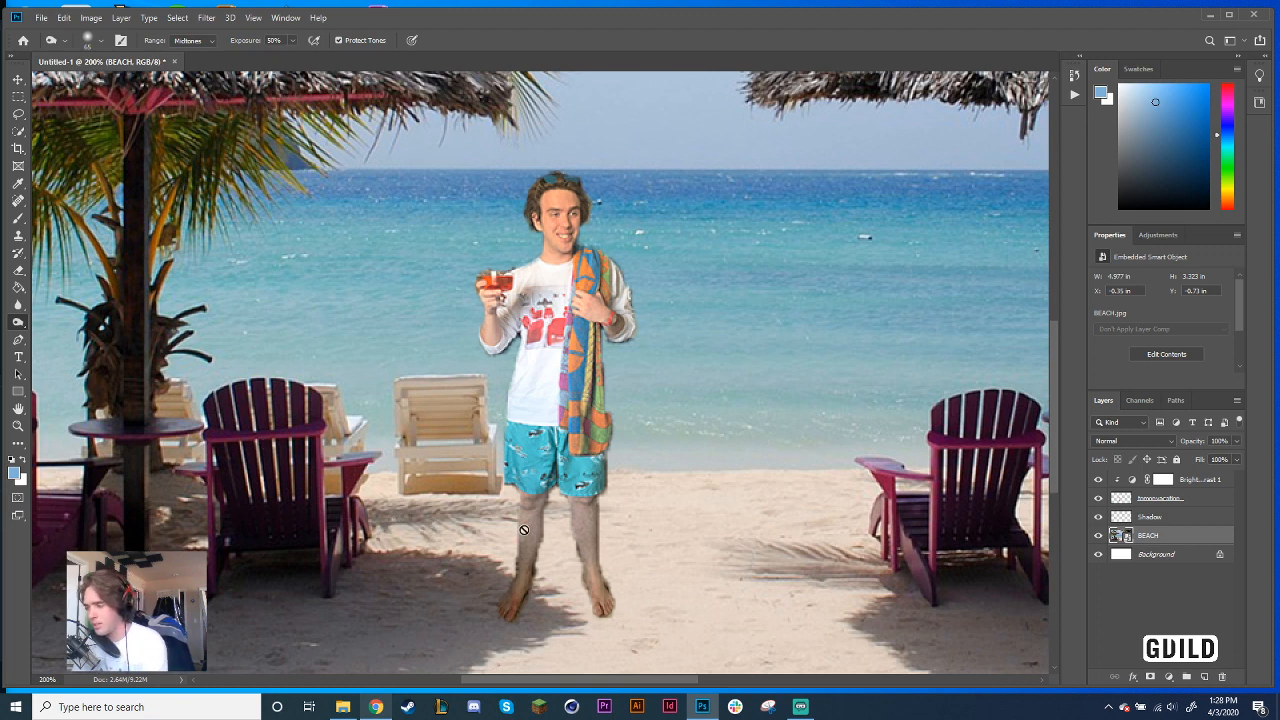
left_click(712, 546)
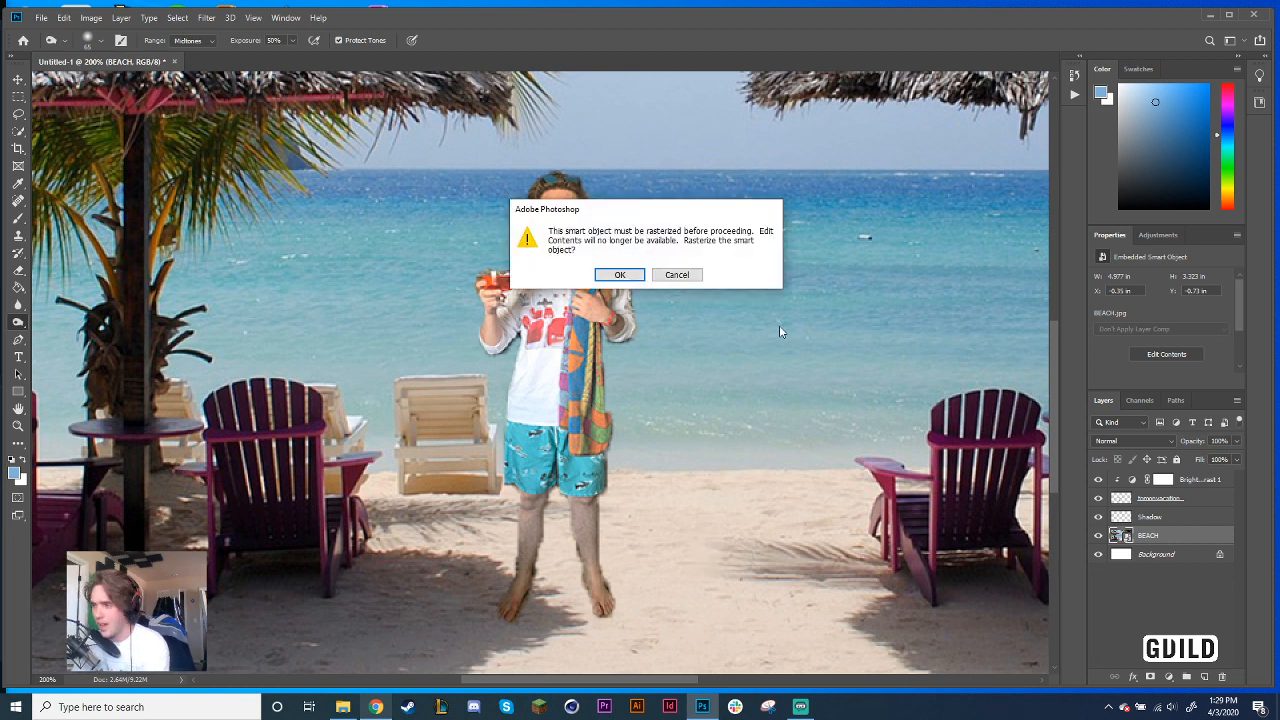
left_click(619, 275)
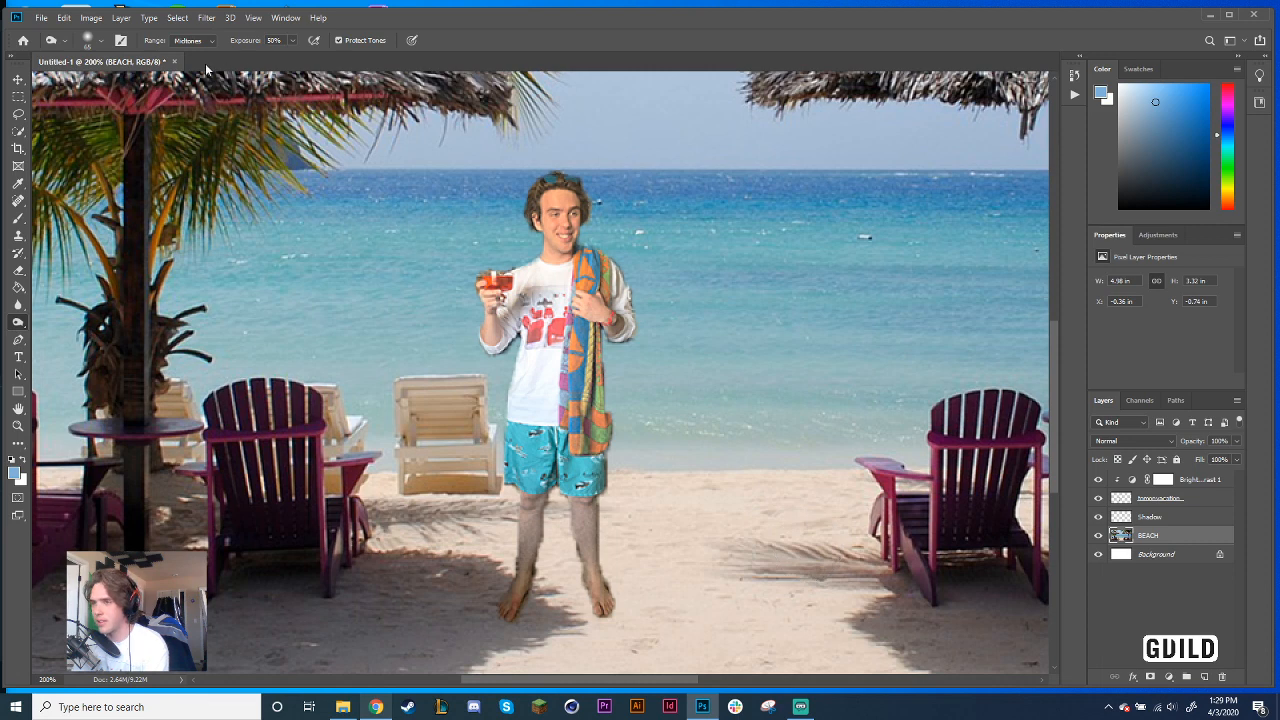
Set the Burn tool's brush size to 31 px
left_click(97, 41)
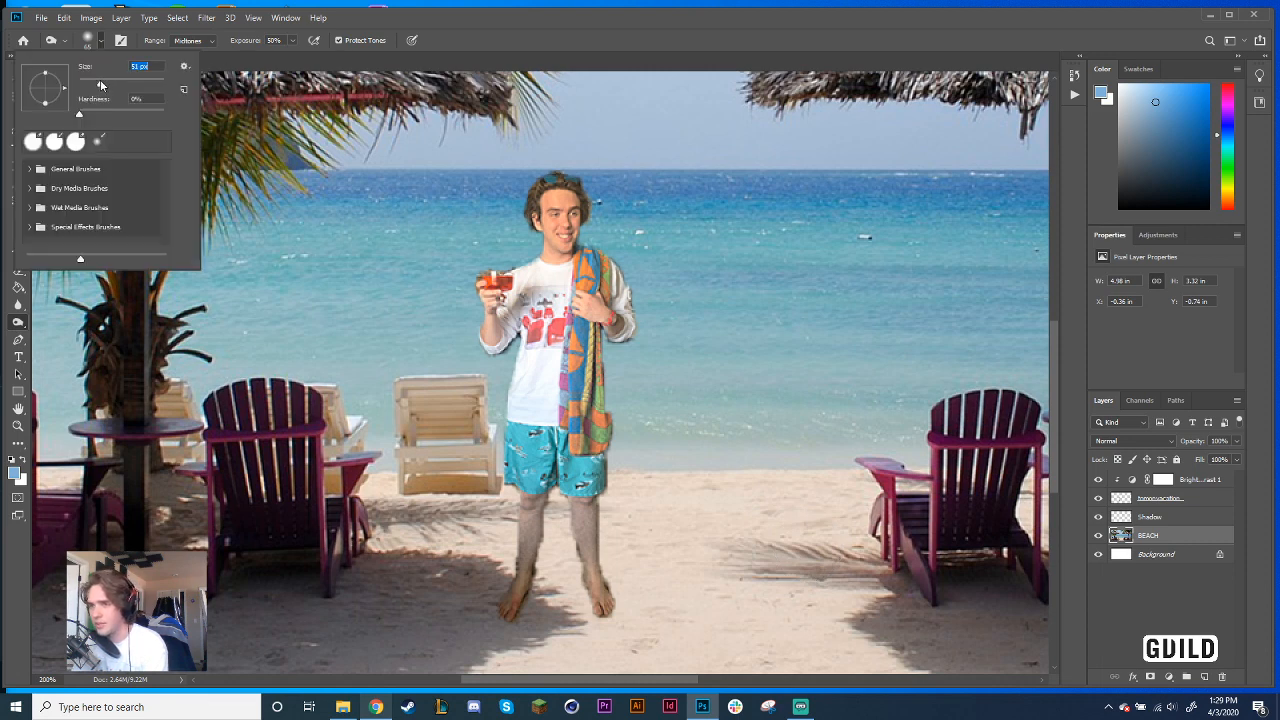
left_click(97, 41)
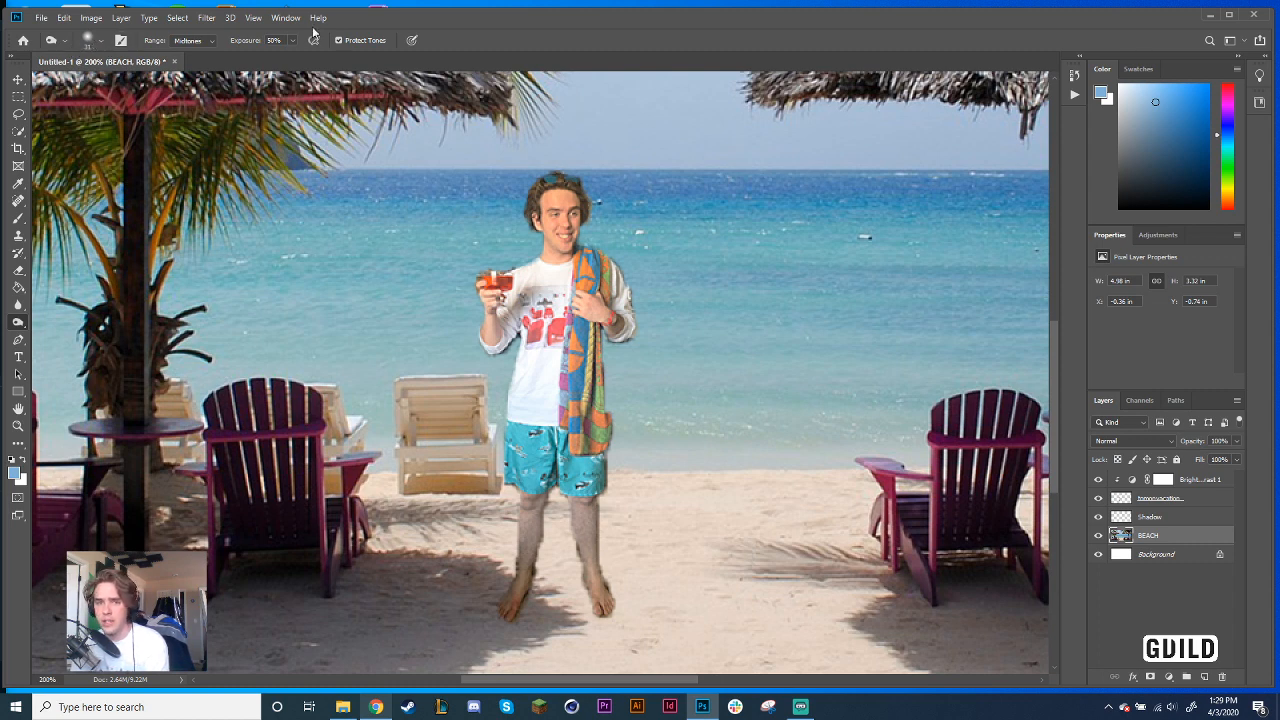
left_click(101, 41)
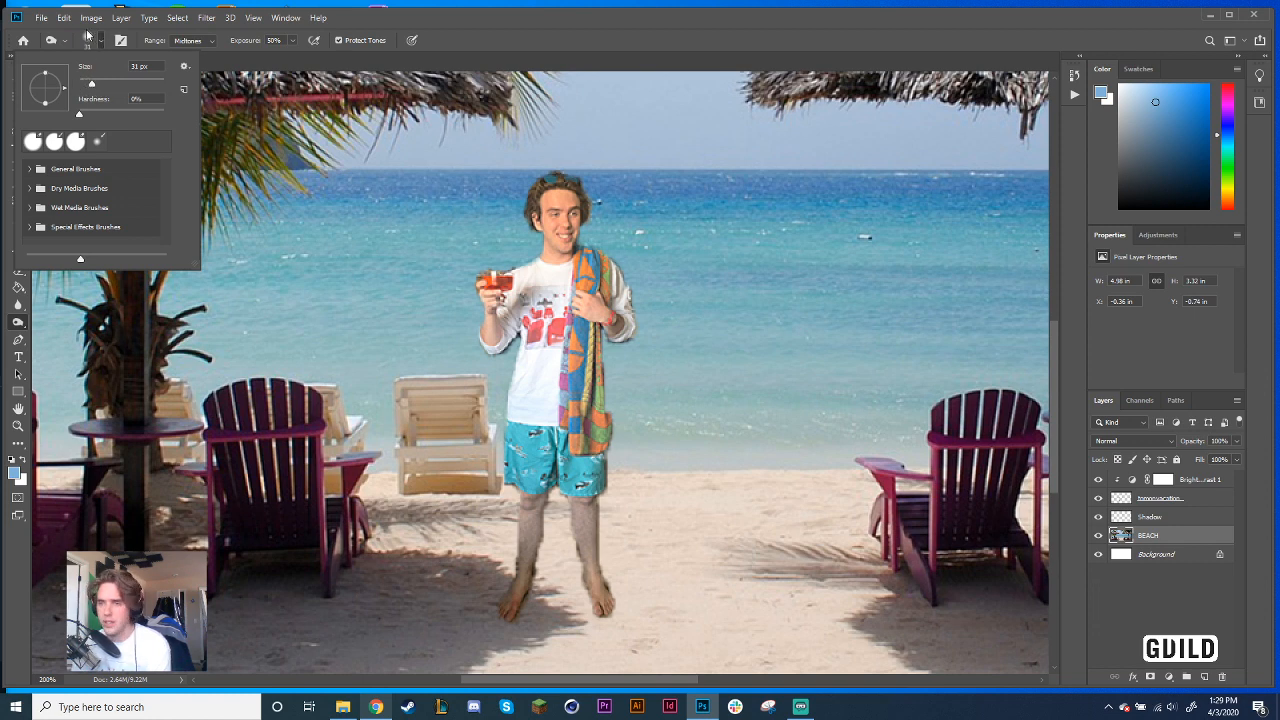
left_click(101, 44)
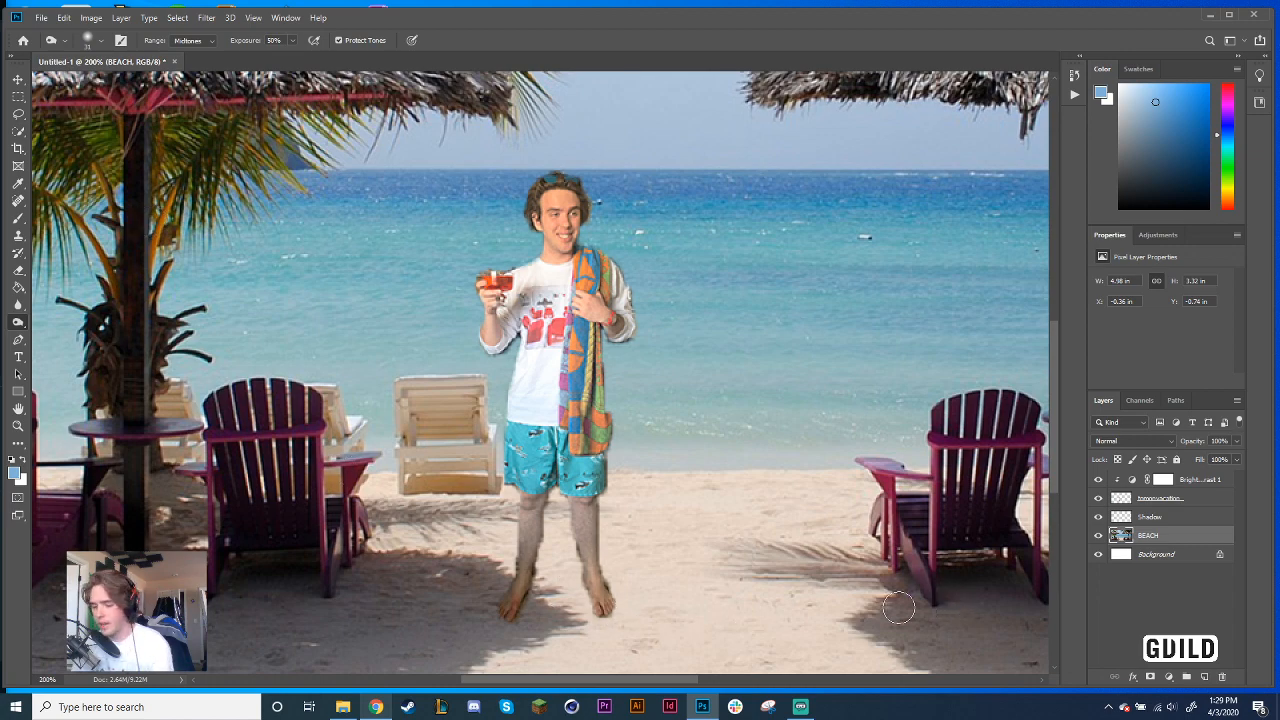
Burn the sand on the BEACH layer around and between the man's feet to darken a contact shadow
key("ctrl+plus")
left_click_drag(886, 606, 736, 320)
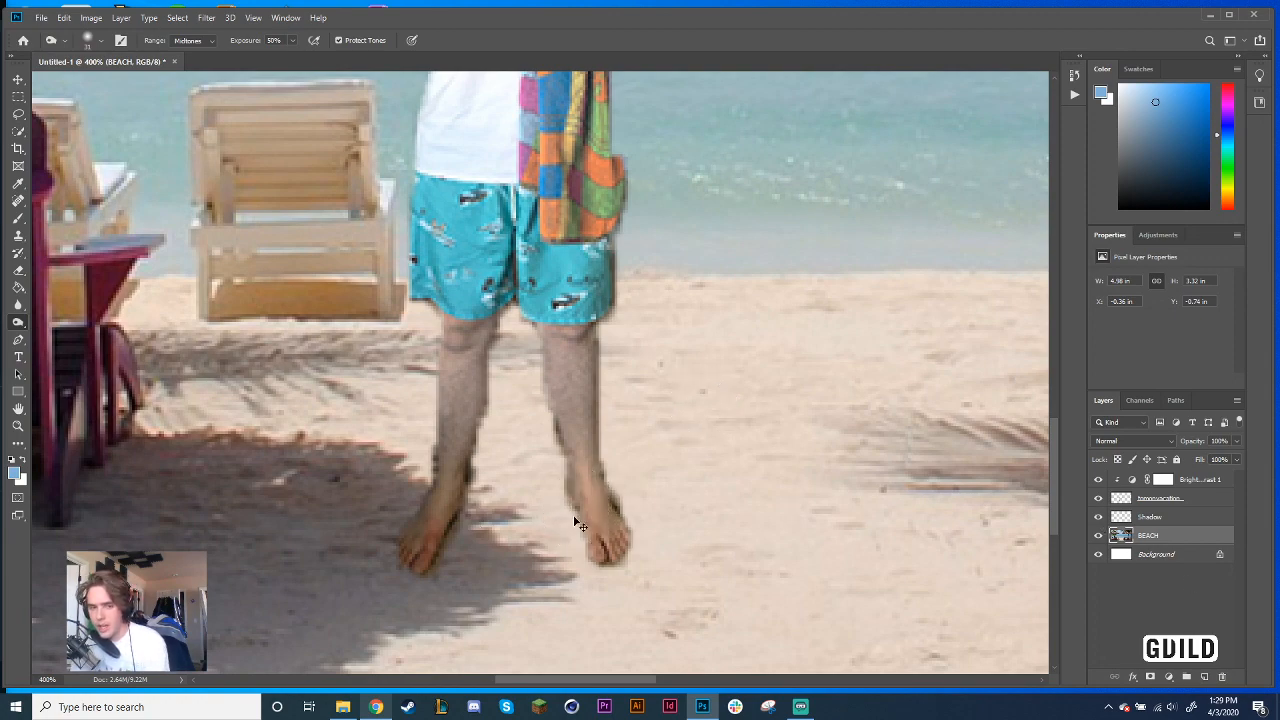
key("ctrl+minus")
key("ctrl+minus")
key("ctrl+minus")
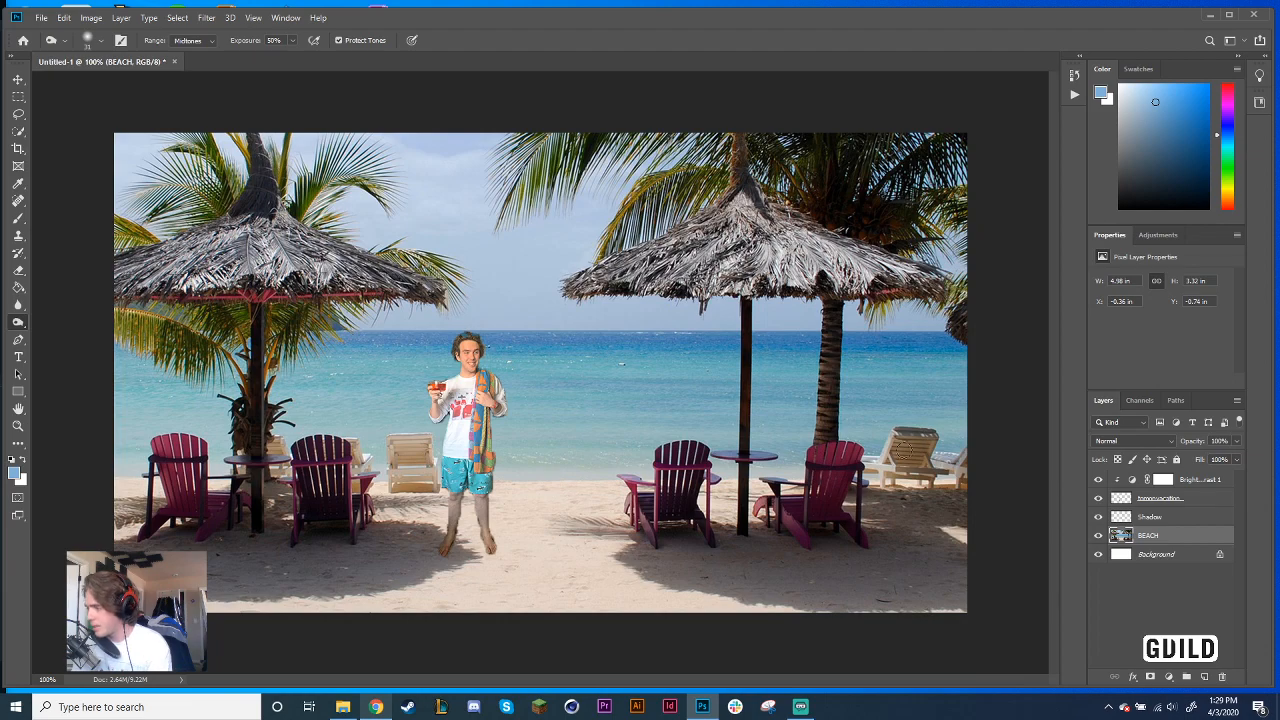
key("ctrl+plus")
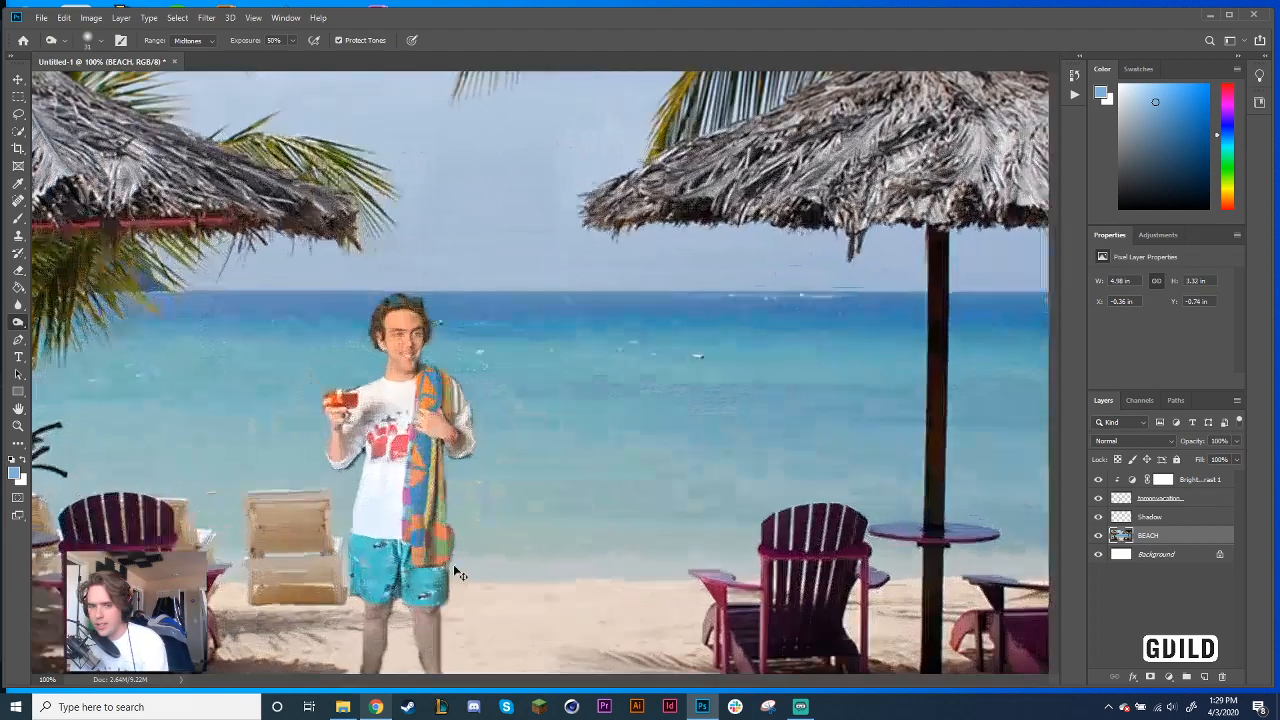
key("ctrl+plus")
left_click_drag(451, 558, 720, 398)
left_click_drag(689, 550, 647, 282)
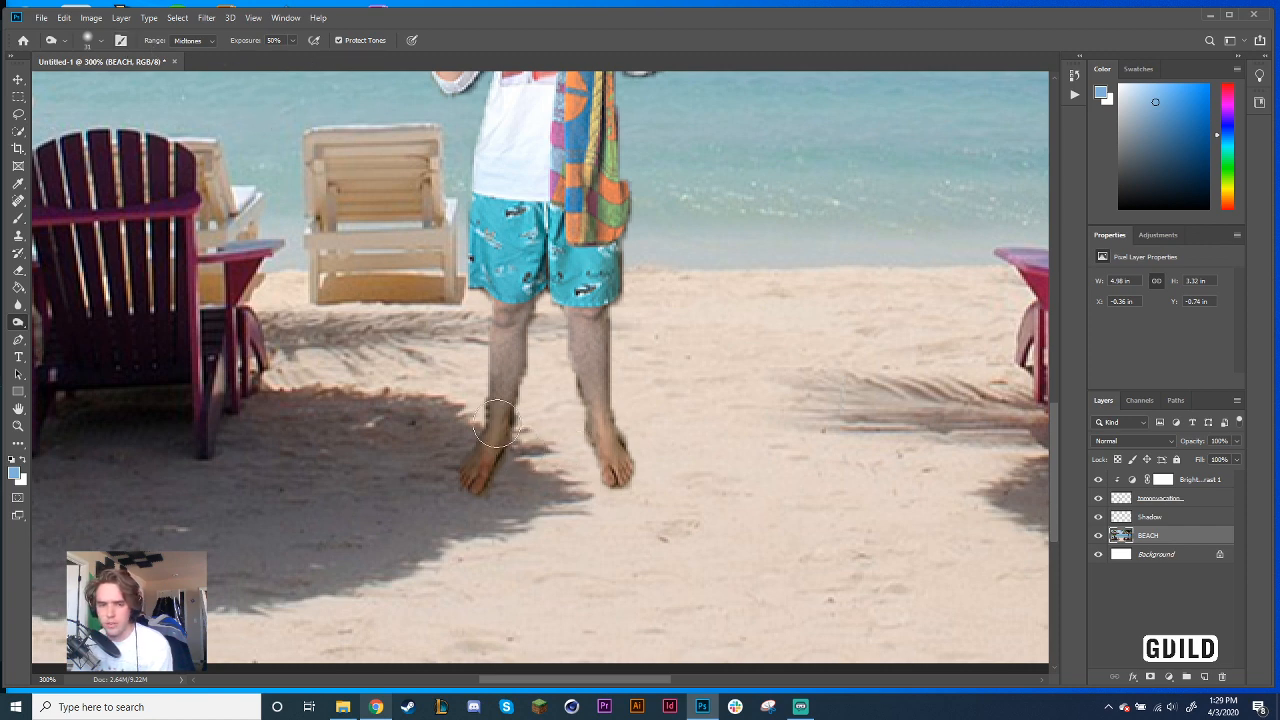
mouse_move(497, 425)
left_mouse_down()
mouse_move(505, 445)
mouse_move(572, 450)
left_mouse_up()
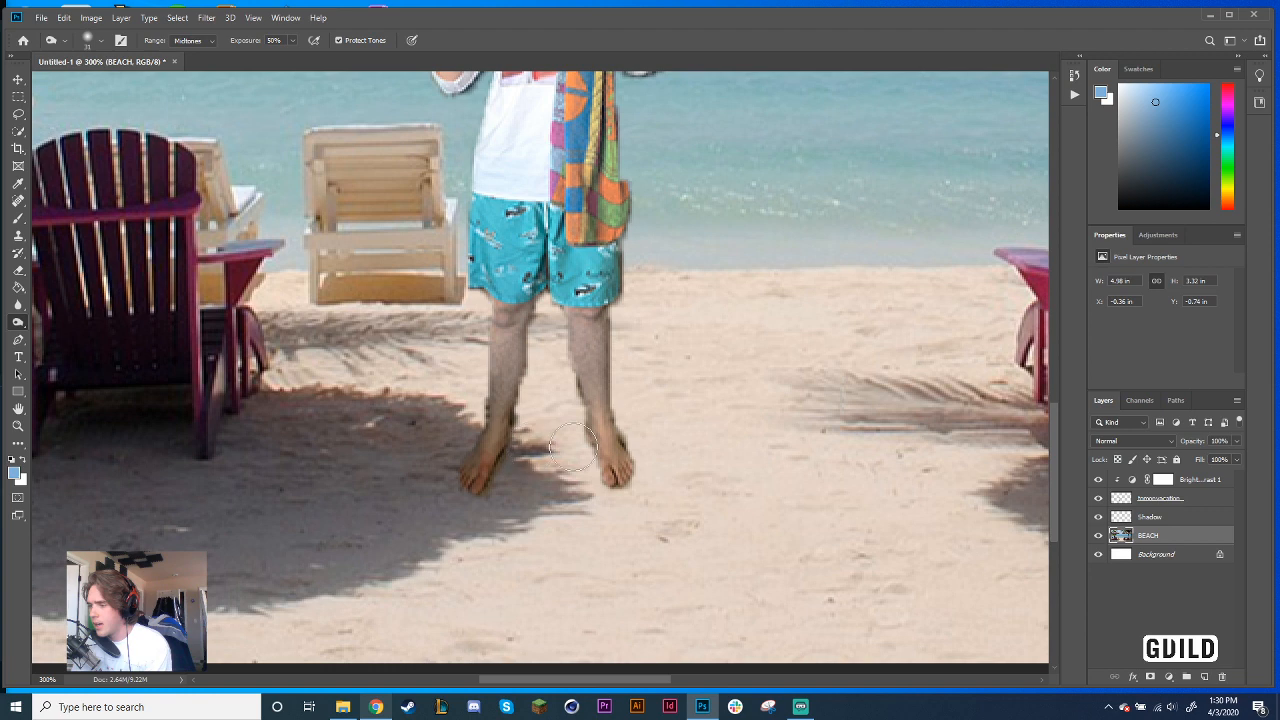
mouse_move(573, 447)
left_mouse_down()
mouse_move(655, 483)
mouse_move(495, 476)
left_mouse_up()
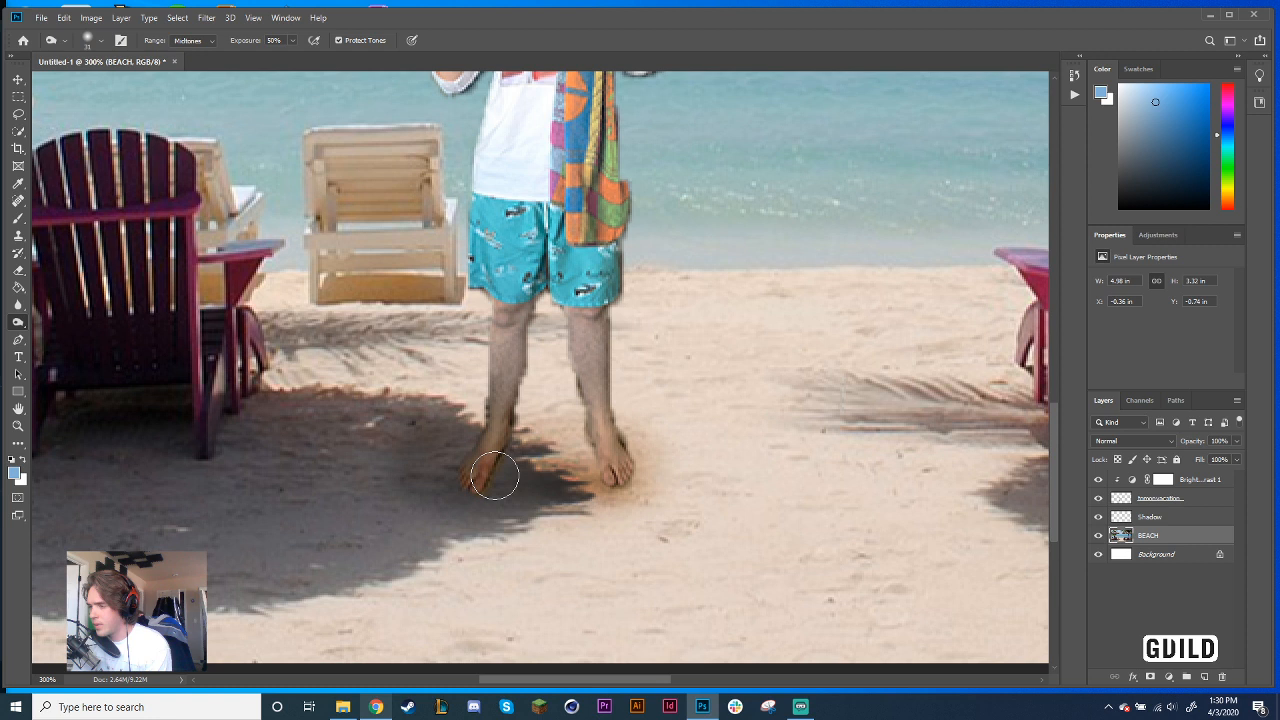
left_click_drag(494, 477, 602, 530)
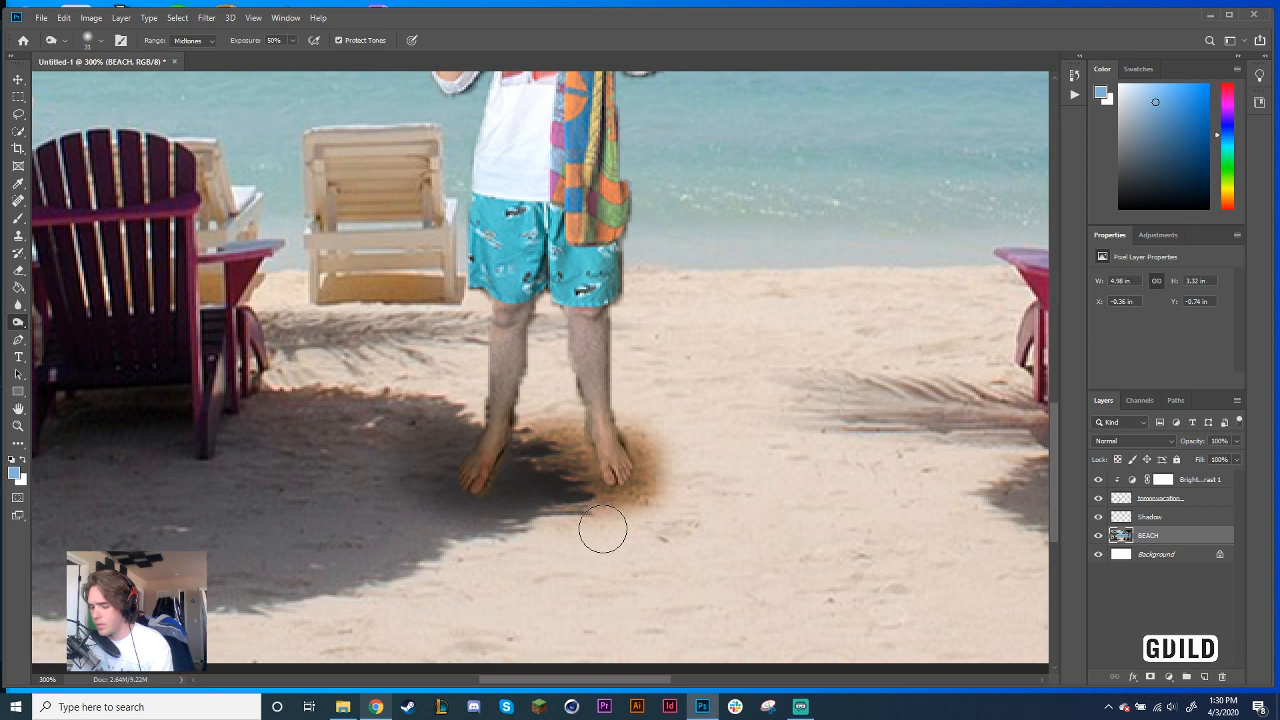
Deepen the burned shadow on the sand beside the man's inner ankle and between his feet
key("ctrl+1")
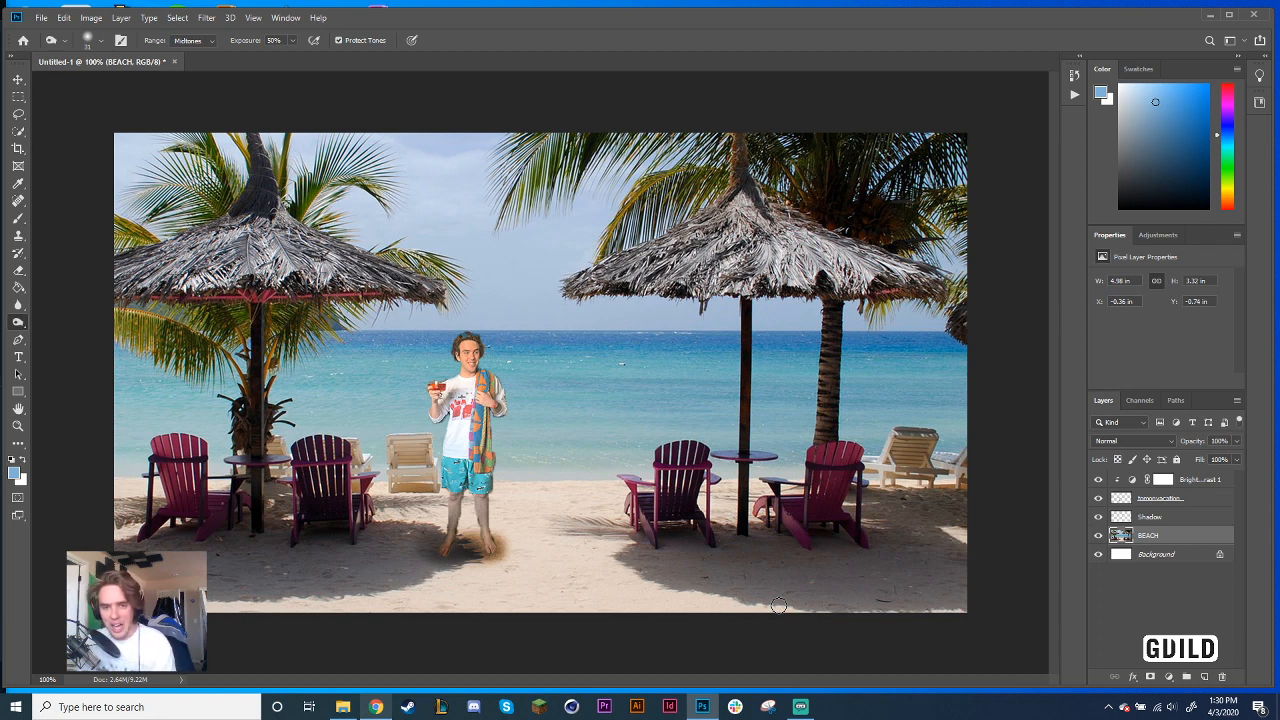
key("ctrl+plus")
key("ctrl+plus")
left_click_drag(514, 501, 725, 268)
left_click_drag(610, 600, 640, 492)
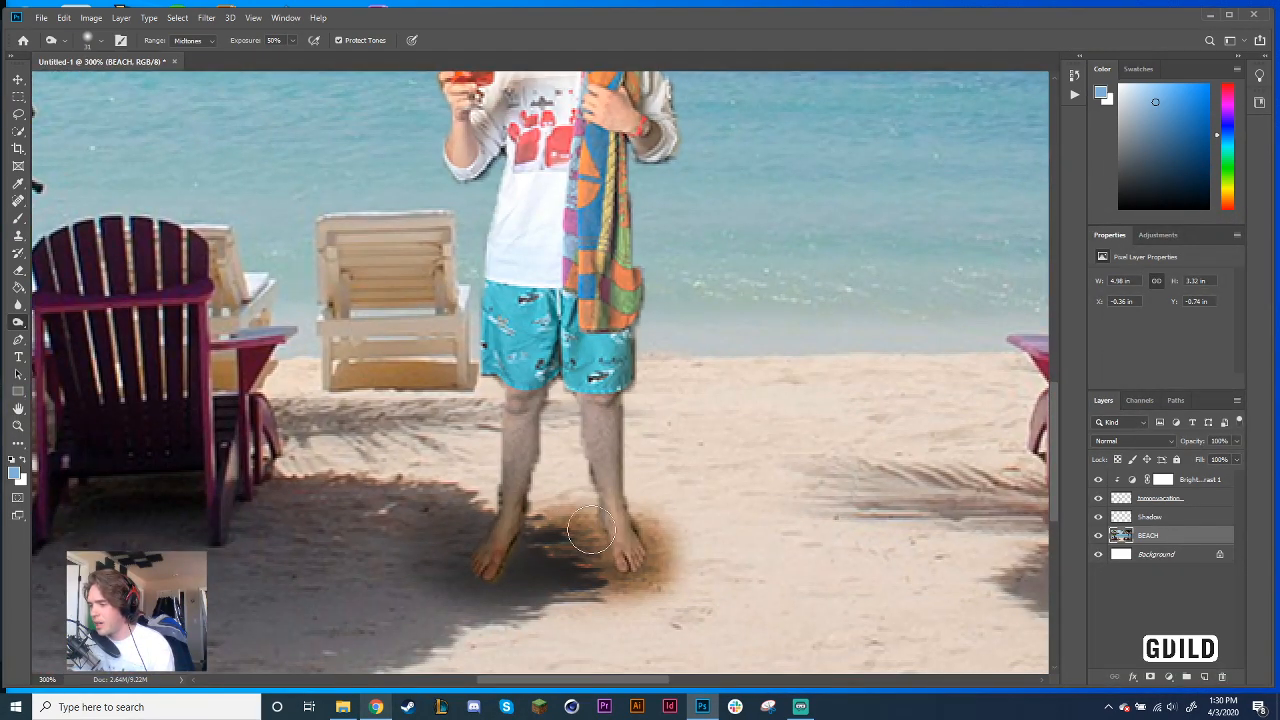
left_click_drag(591, 529, 610, 540)
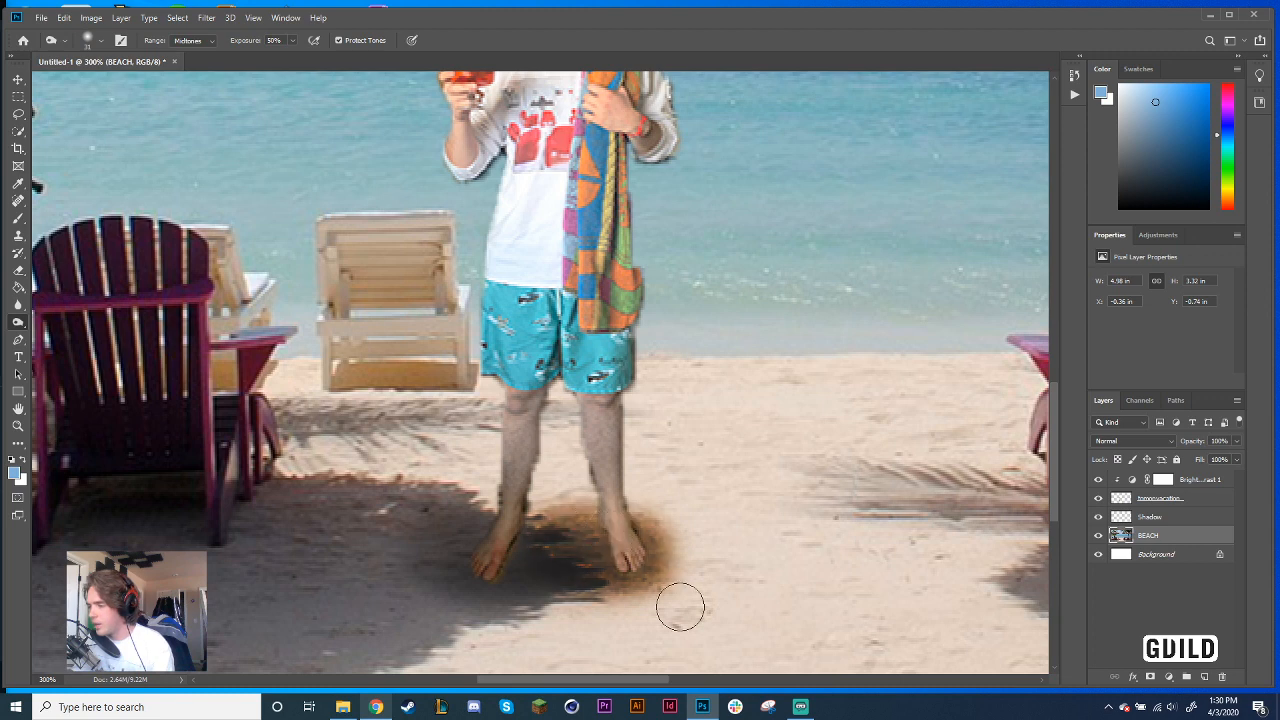
Burn shading into the man's towel, shirt, shorts and legs on the tomonvacation layer
key("ctrl+minus")
key("alt+bracketright")
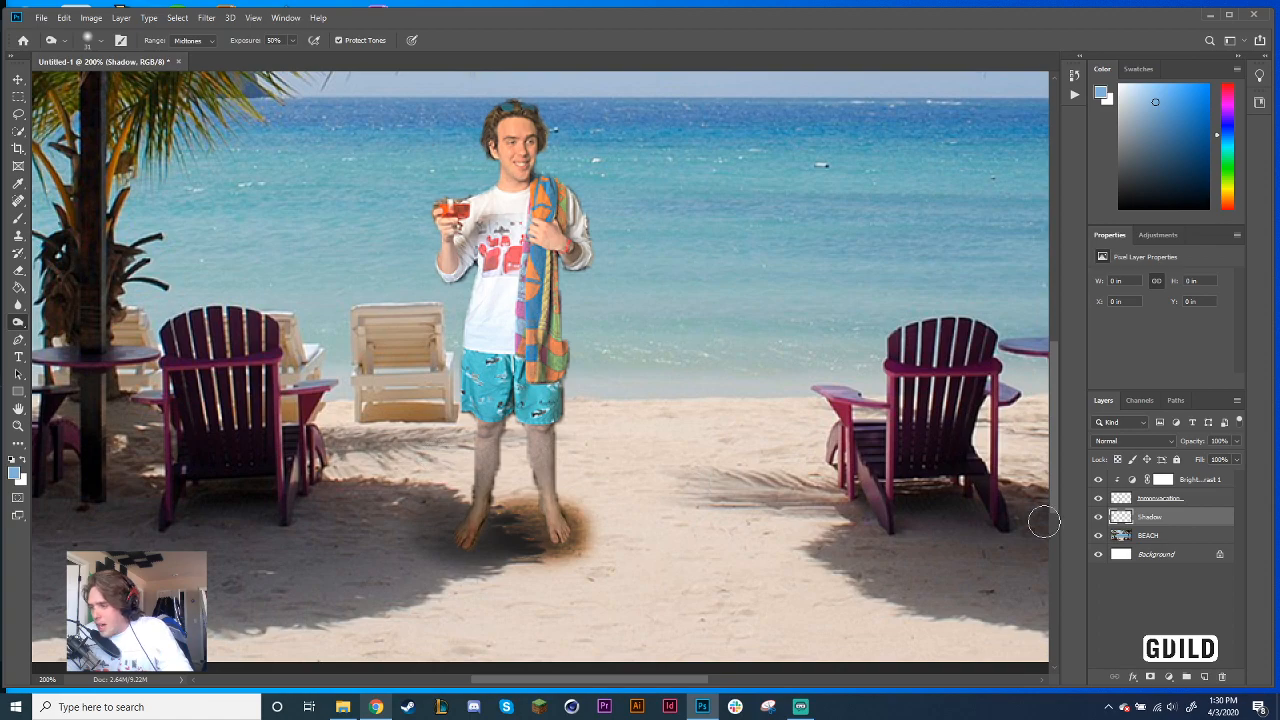
key("ctrl+minus")
key("ctrl+minus")
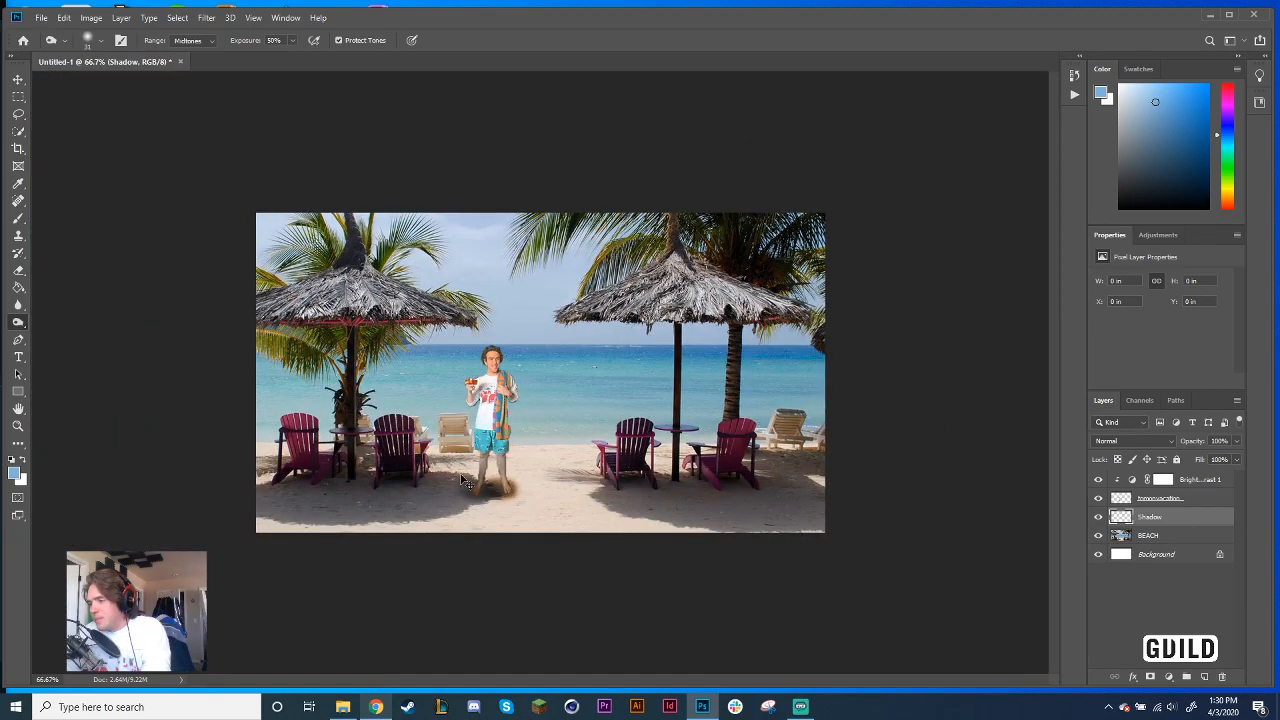
key("ctrl+plus")
key("ctrl+plus")
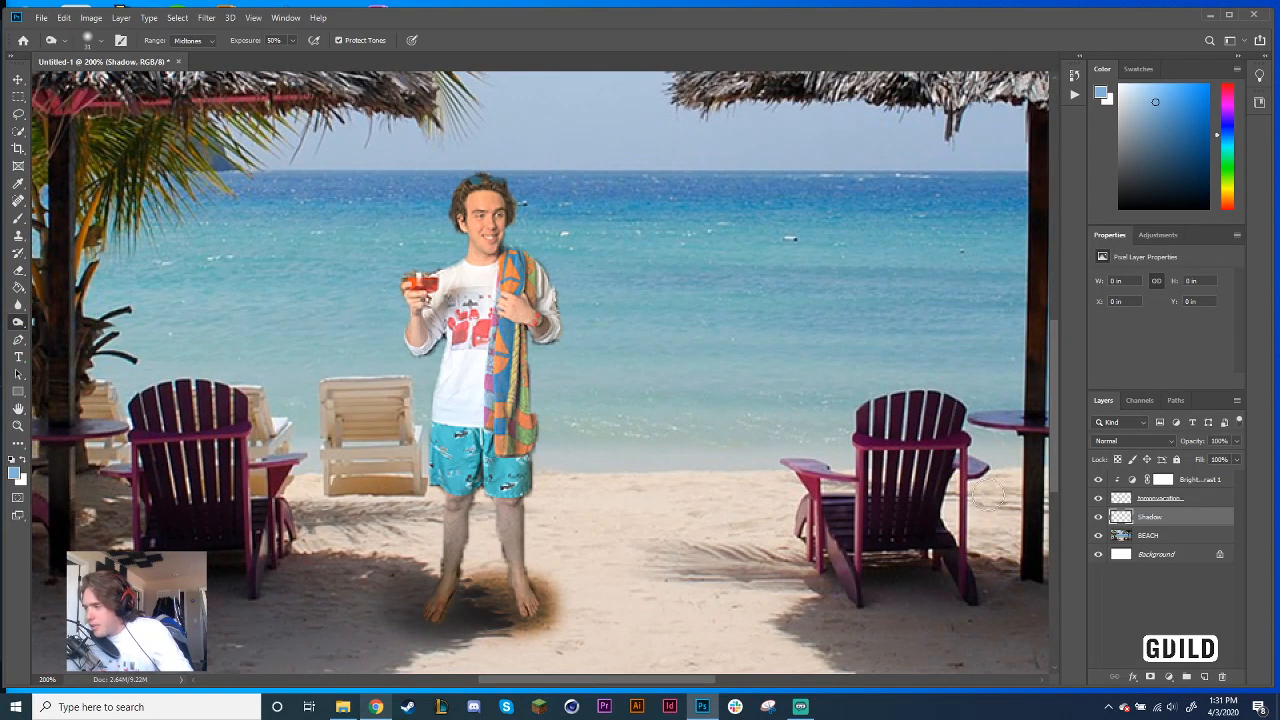
left_click(1205, 500)
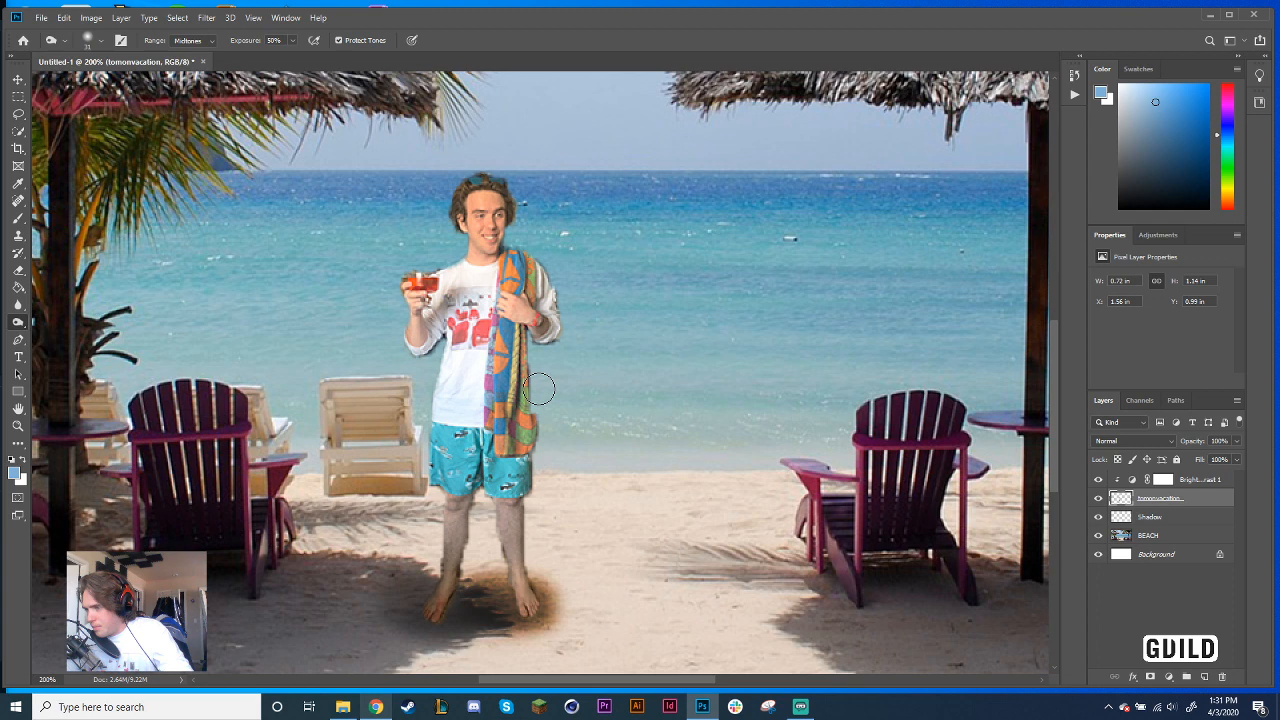
mouse_move(539, 389)
left_mouse_down()
mouse_move(460, 500)
mouse_move(437, 606)
left_mouse_up()
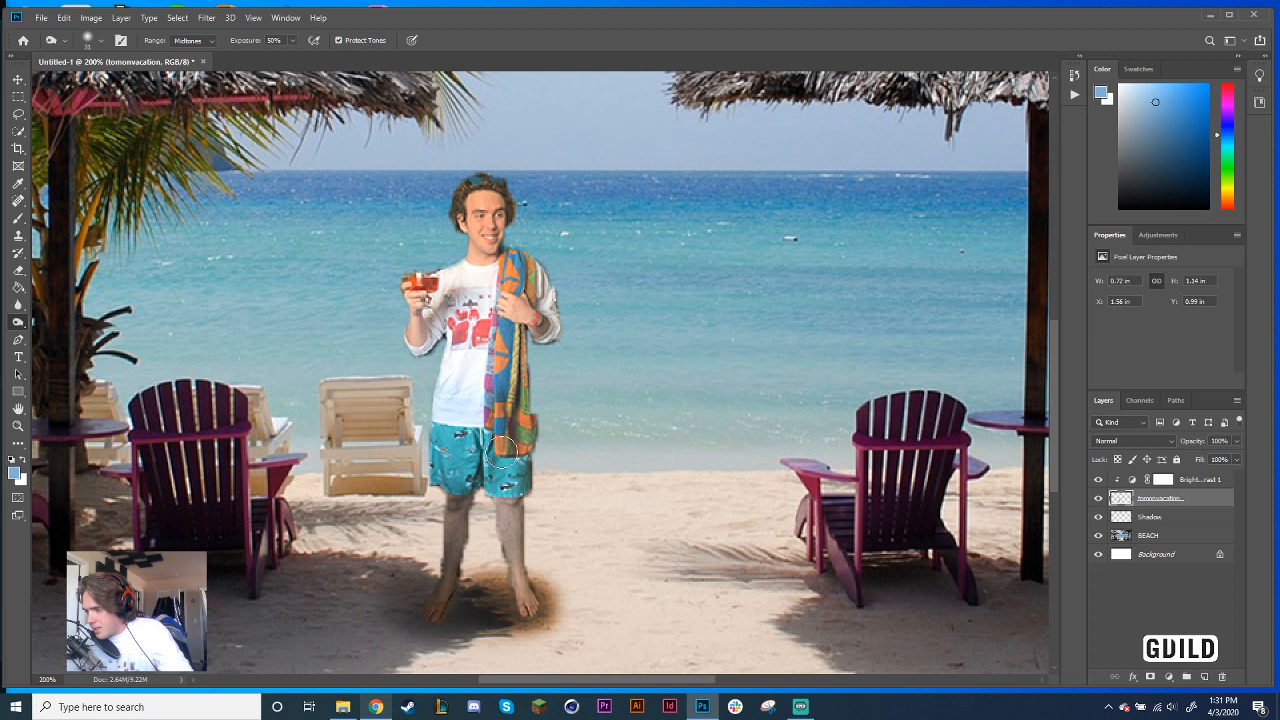
key("ctrl+minus")
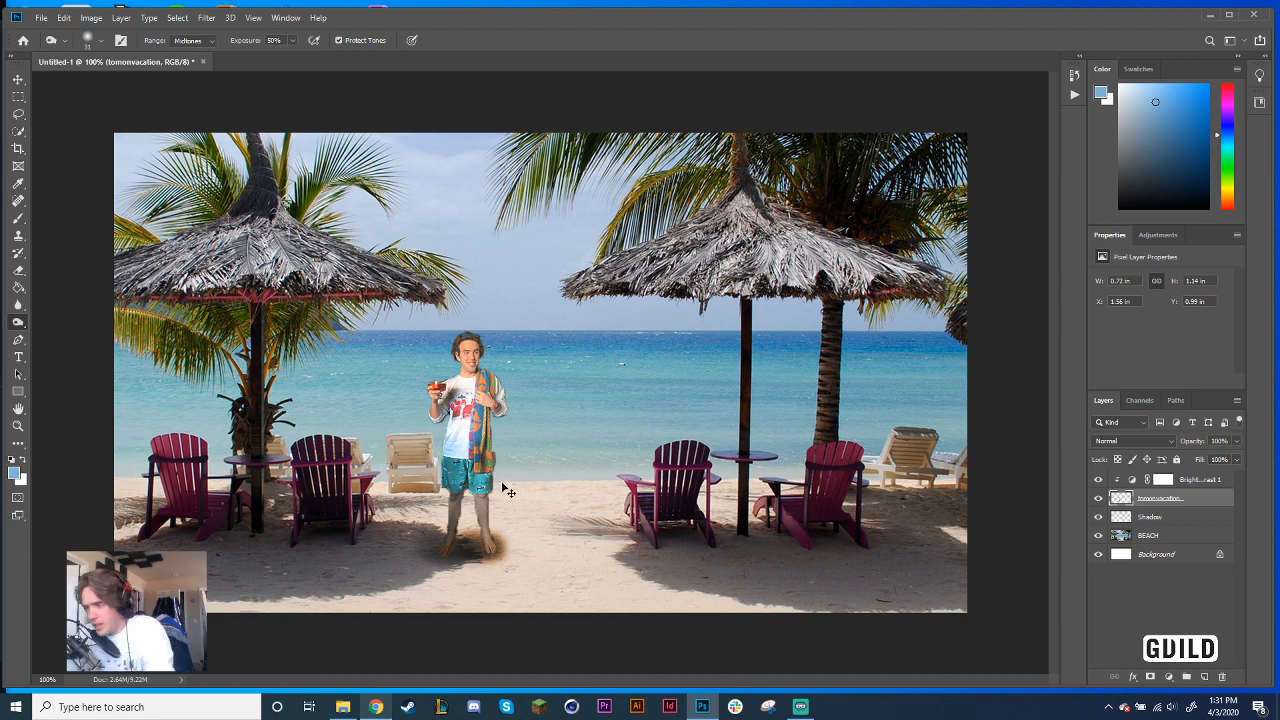
key("ctrl+equal")
left_click_drag(491, 503, 656, 375)
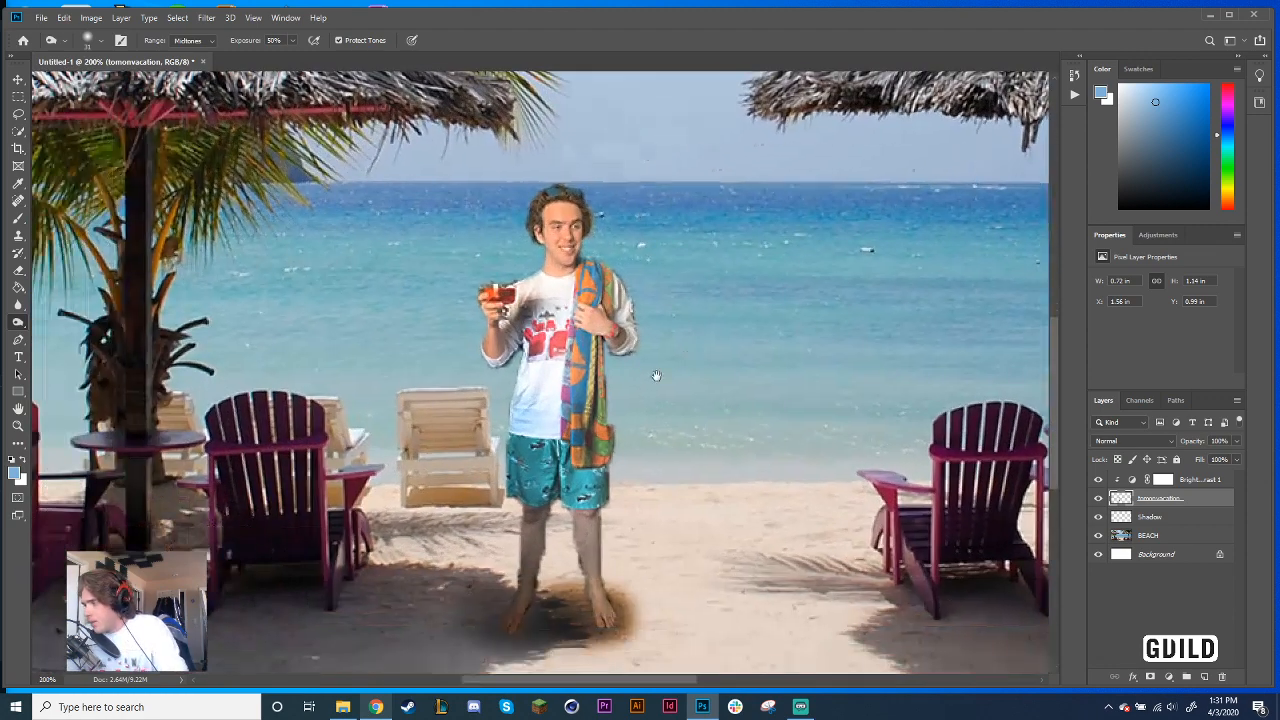
Select the Shadow layer and activate the Ellipse shape tool
left_click(1143, 520)
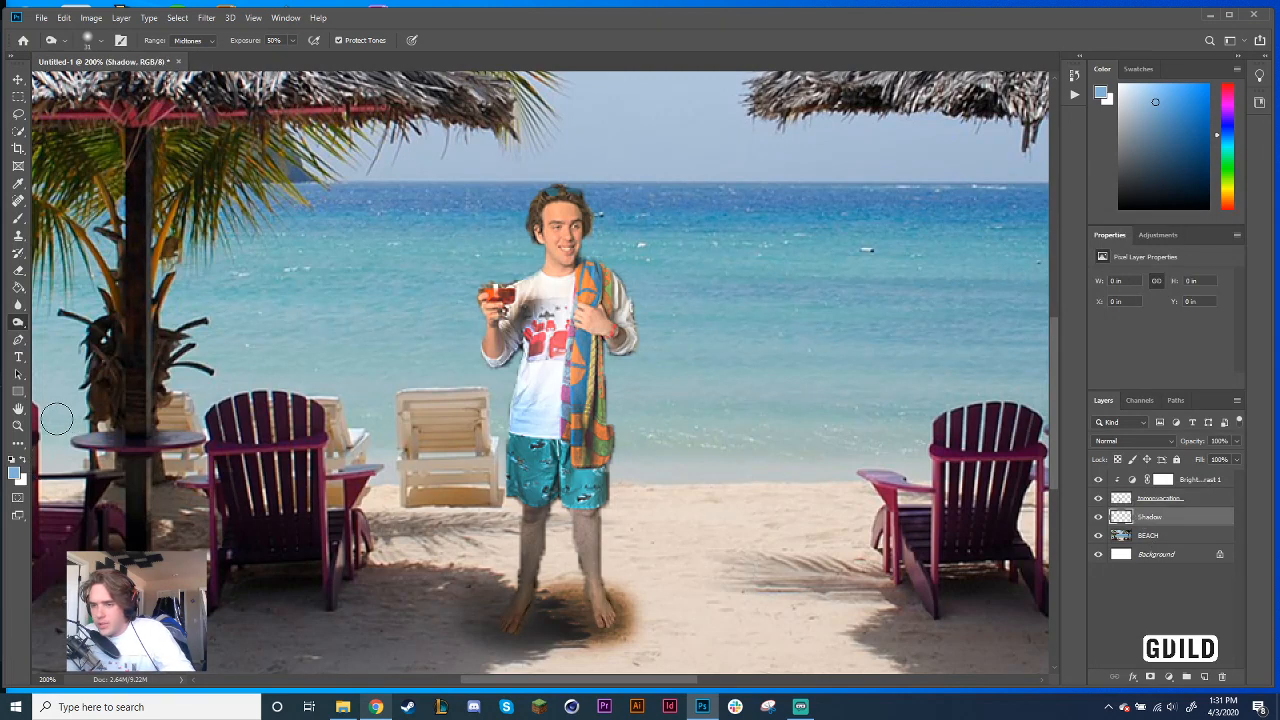
left_click(20, 396)
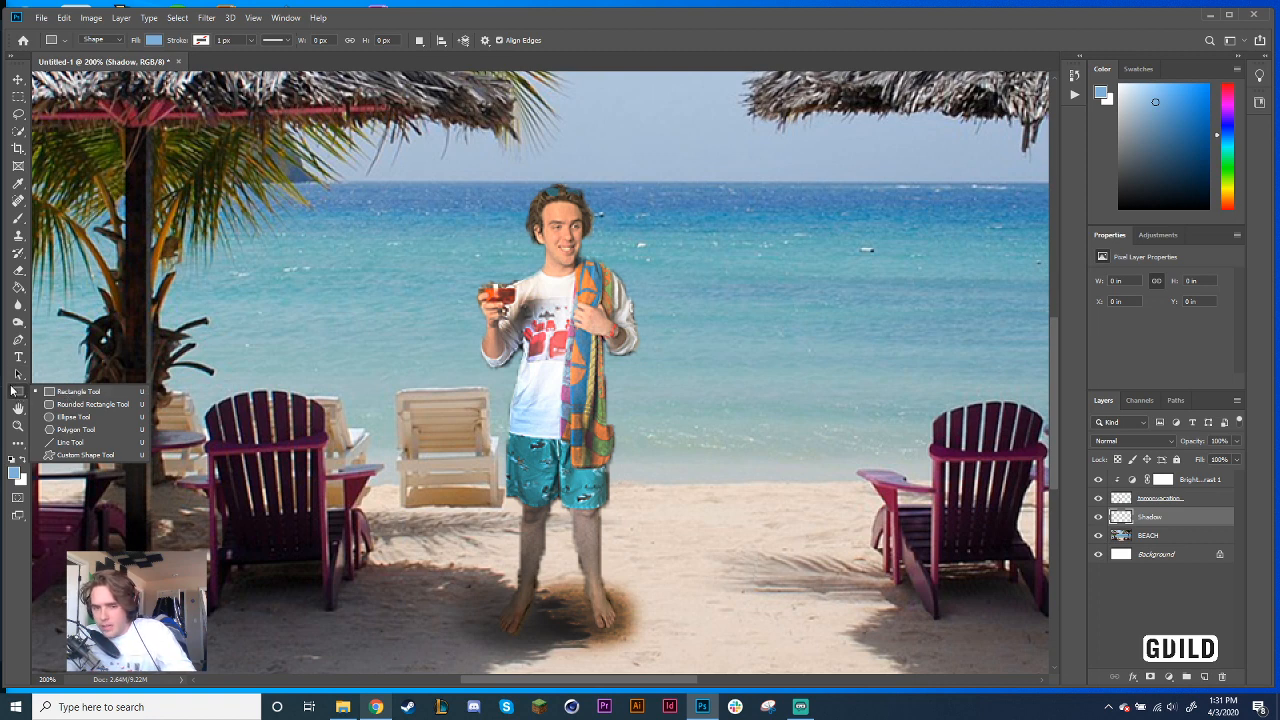
left_click(94, 424)
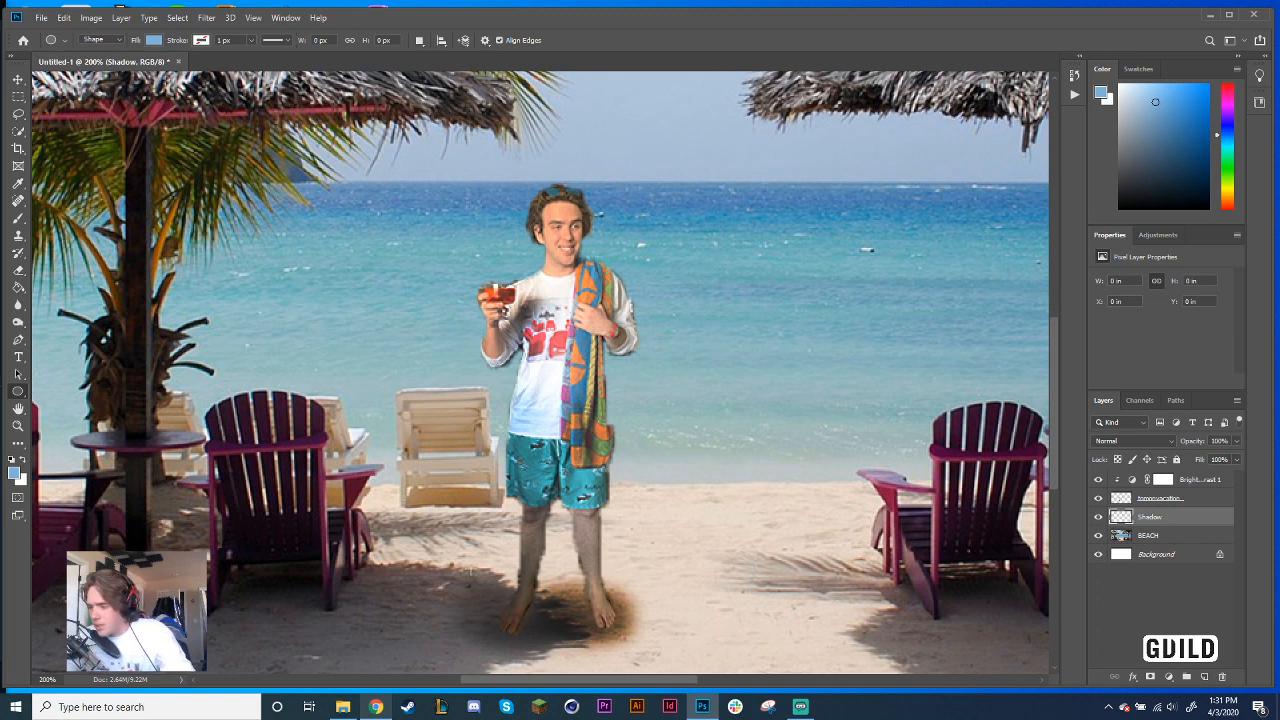
Discard a trial blue ellipse at the man's feet and set the foreground color to black
left_click_drag(470, 568, 649, 623)
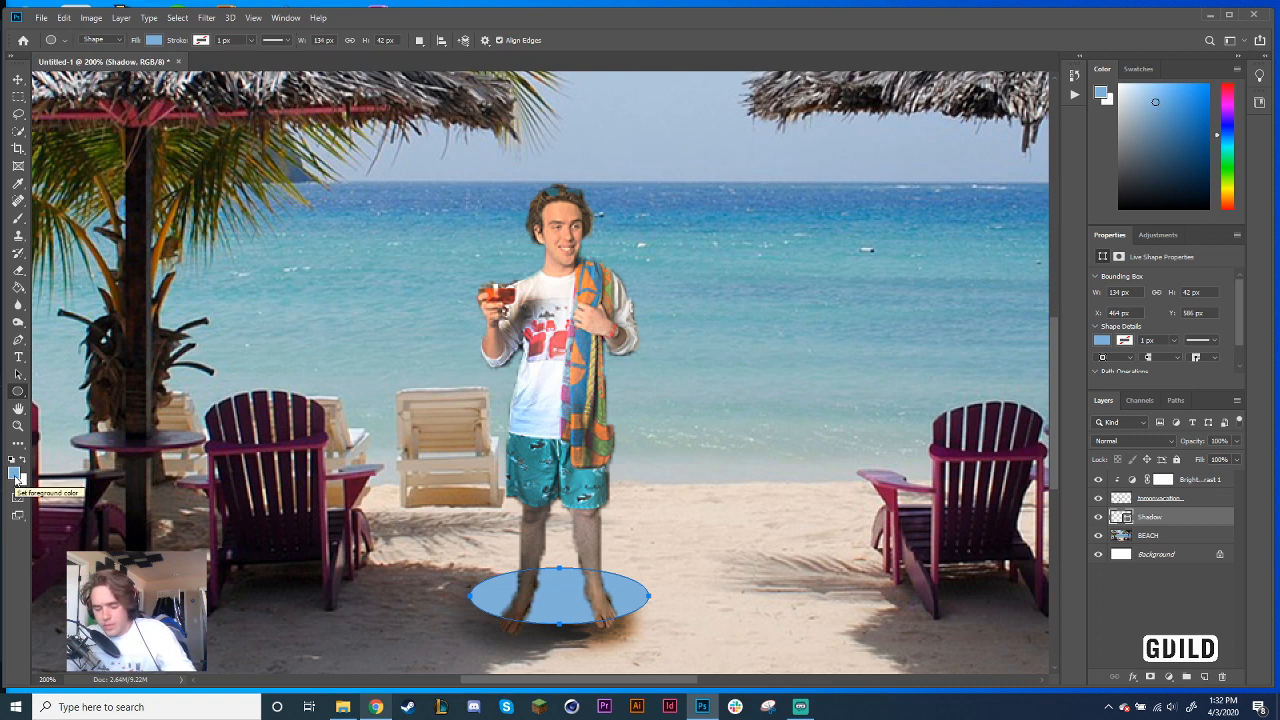
key("ctrl+z")
left_click(15, 475)
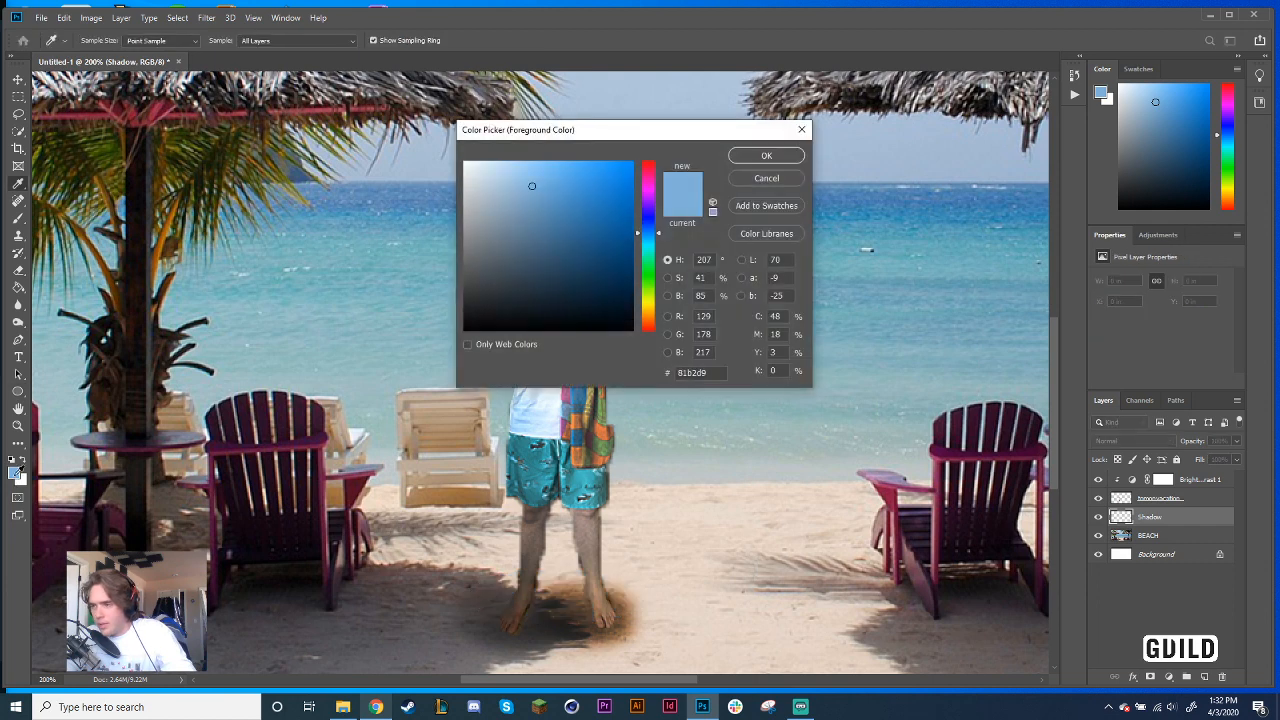
left_click_drag(599, 305, 636, 335)
left_click(795, 156)
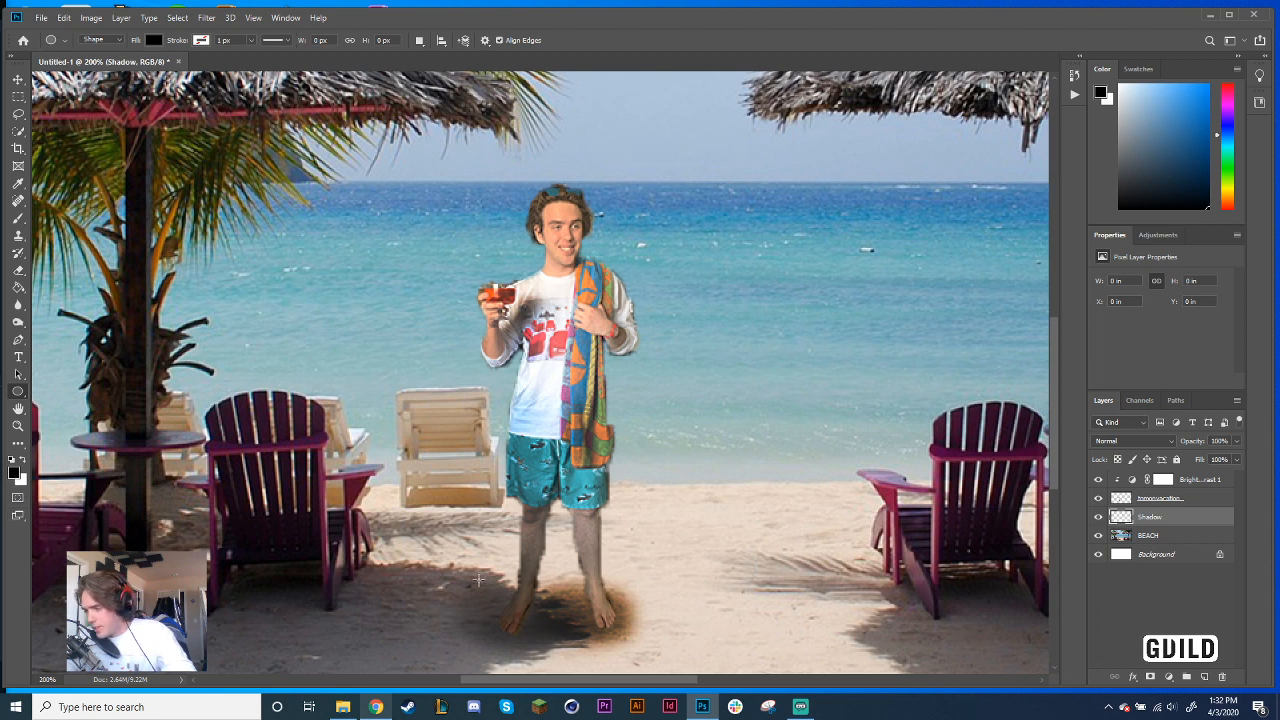
Draw a black ellipse about 152 x 43 px under the man's feet on the Shadow layer and switch to the Move tool
left_click_drag(455, 592, 658, 647)
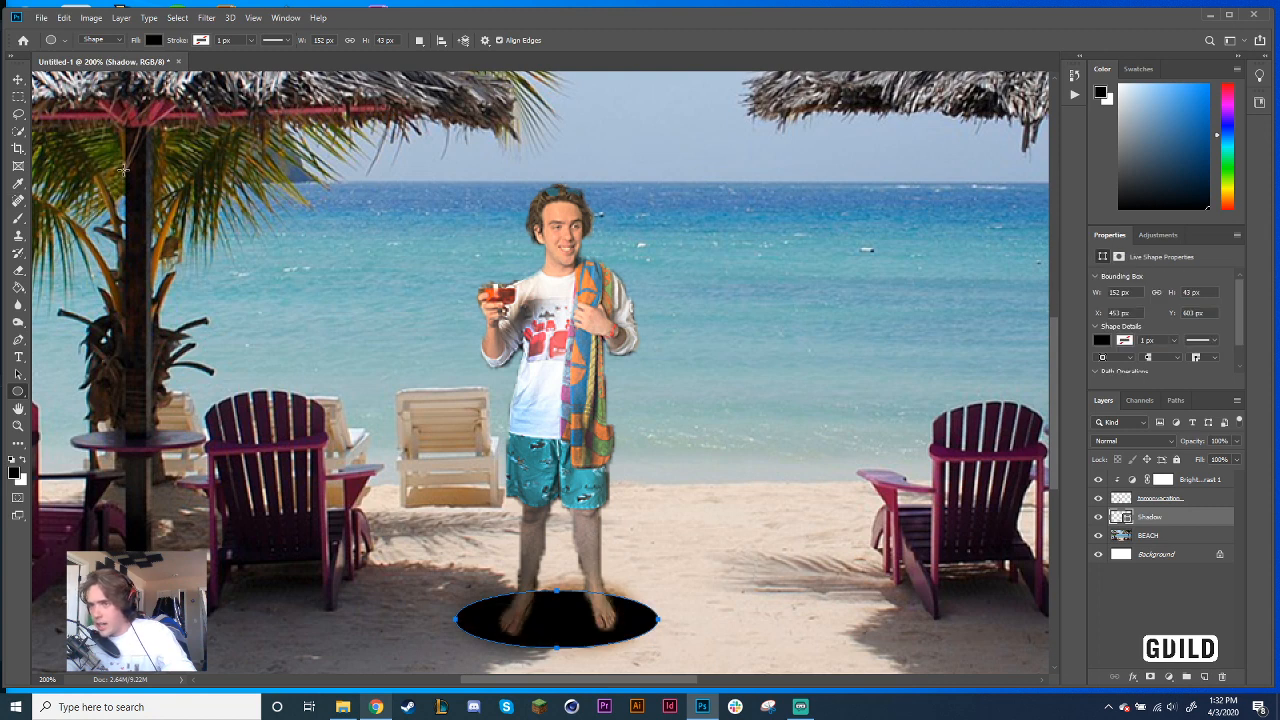
left_click(18, 80)
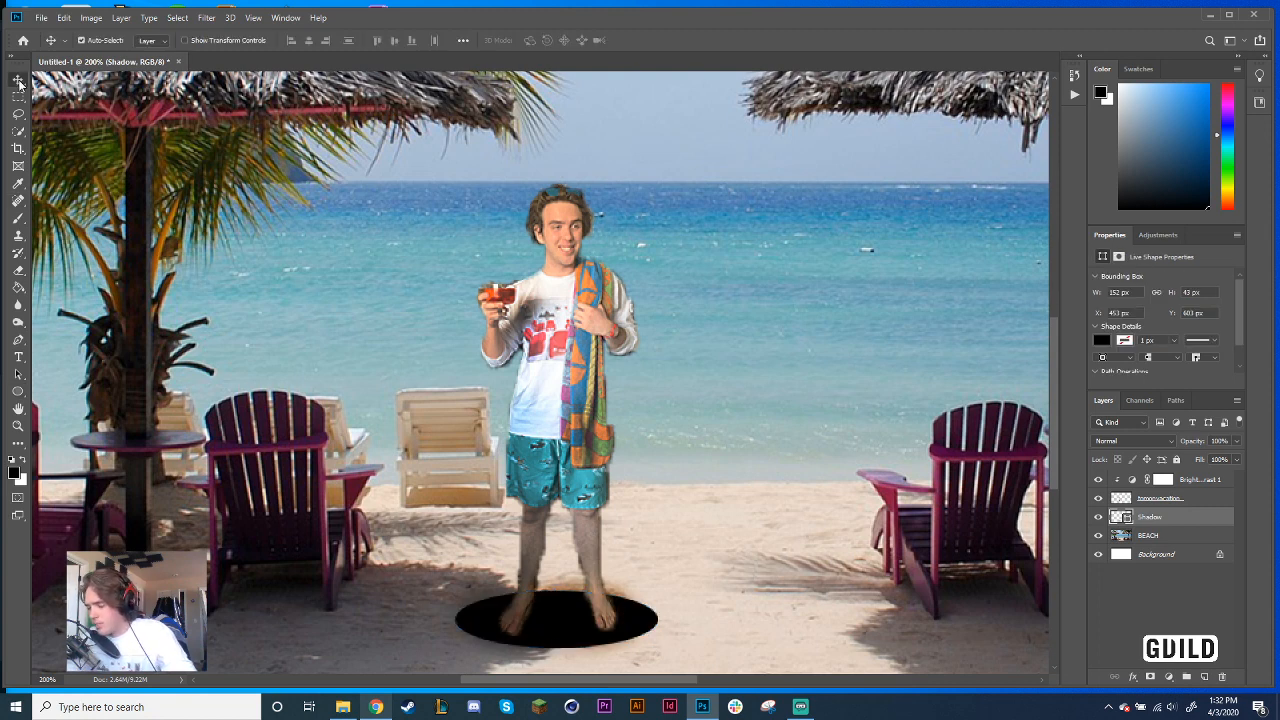
key("ctrl+minus")
key("ctrl+minus")
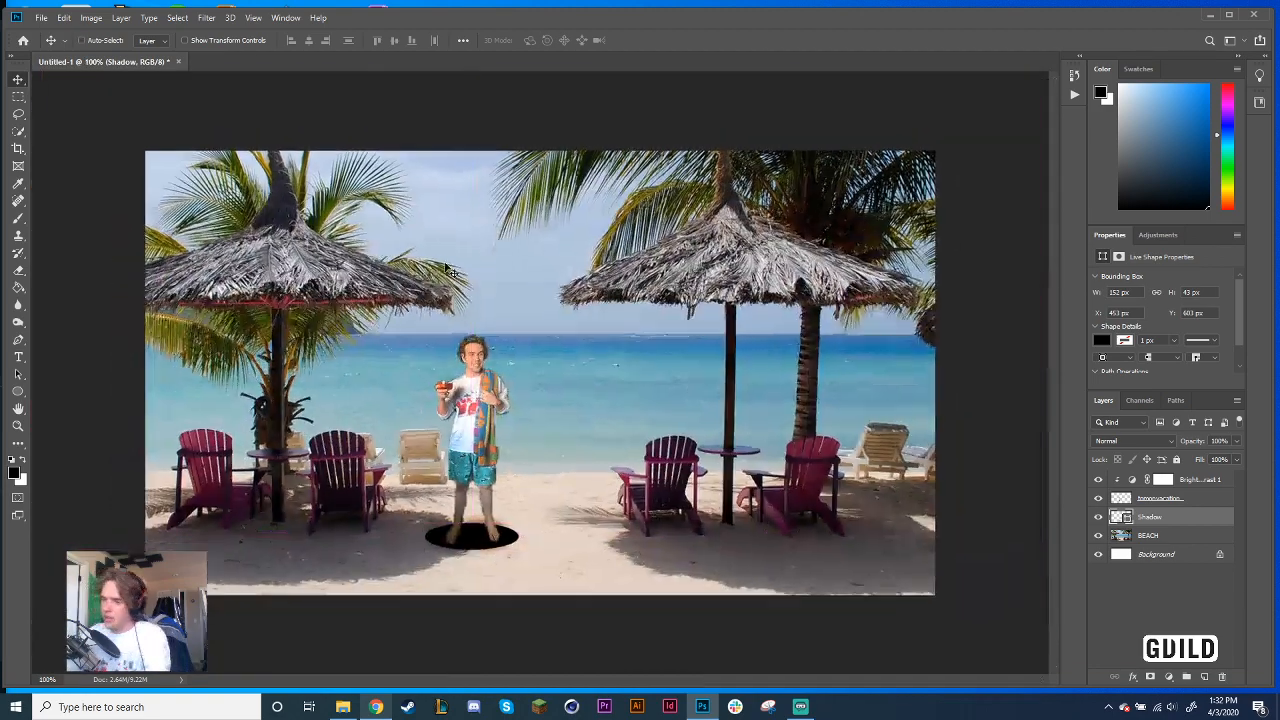
key("ctrl+plus")
key("ctrl+plus")
key("ctrl+plus")
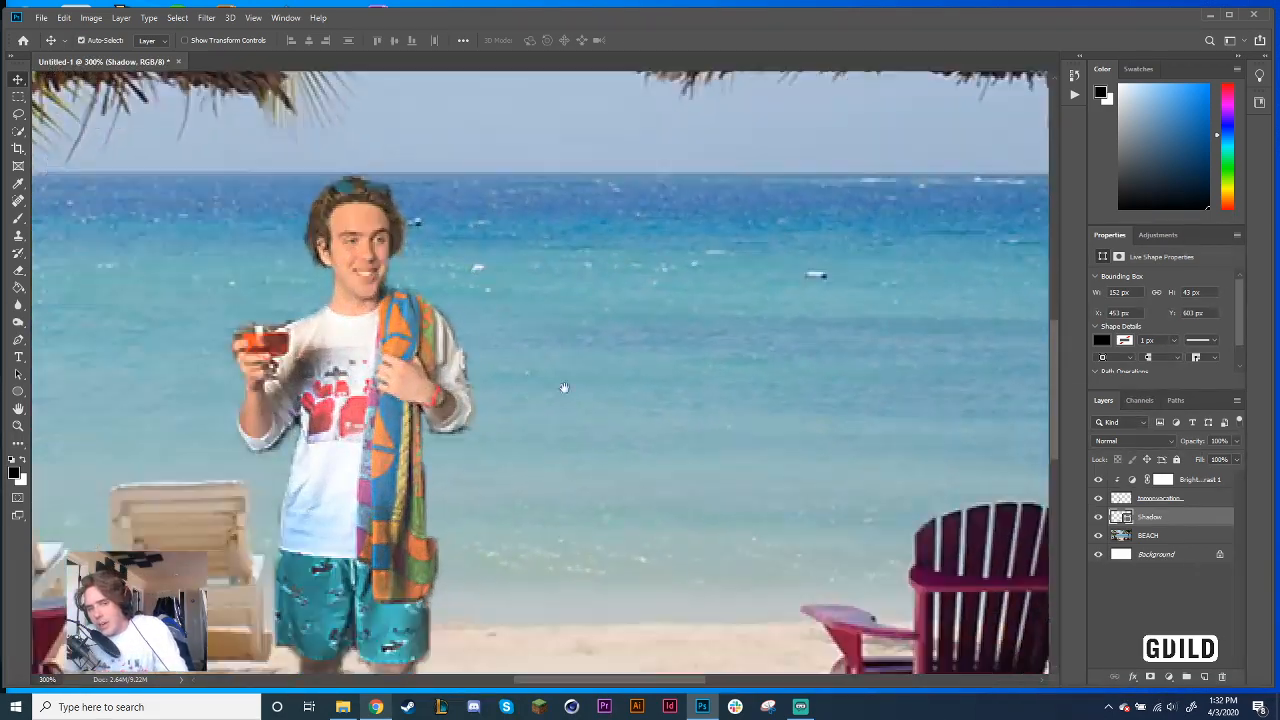
Lower the Shadow layer's opacity to 10% so the black ellipse under the feet blends into the sand
left_click_drag(564, 387, 690, 206)
left_click_drag(649, 484, 732, 350)
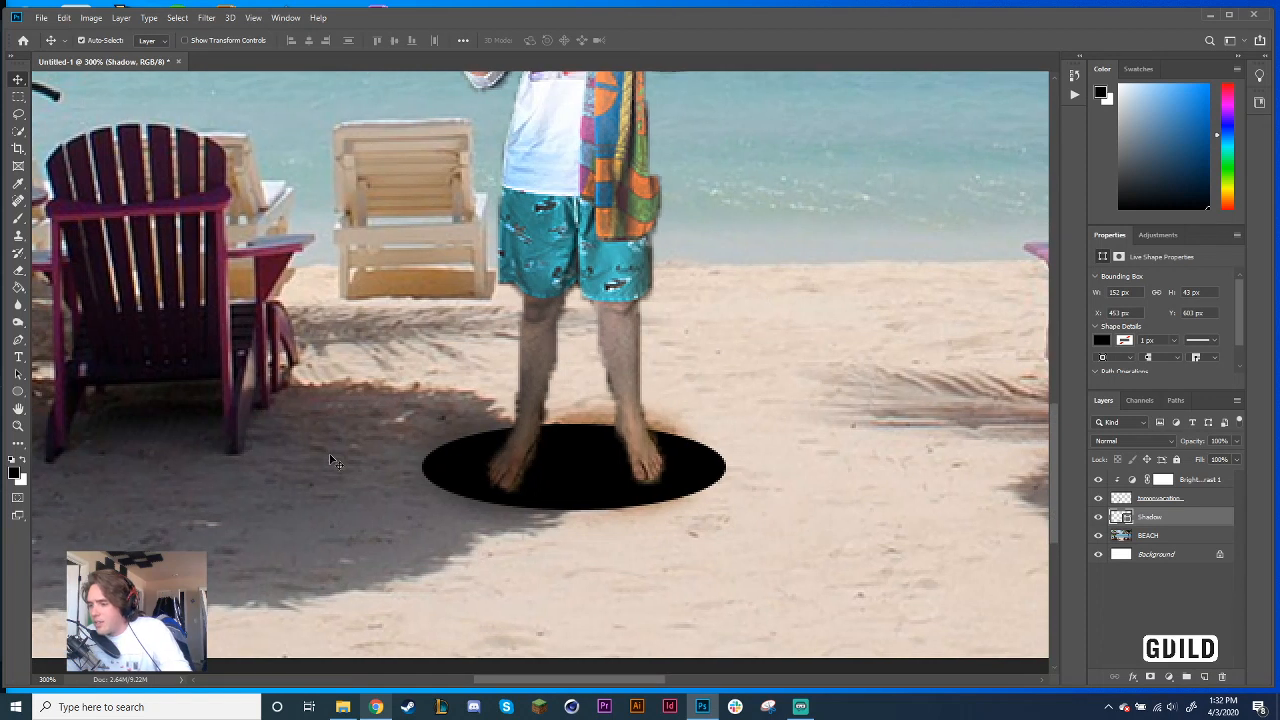
left_click(1237, 441)
left_click_drag(1240, 458, 1189, 461)
key("ctrl+1")
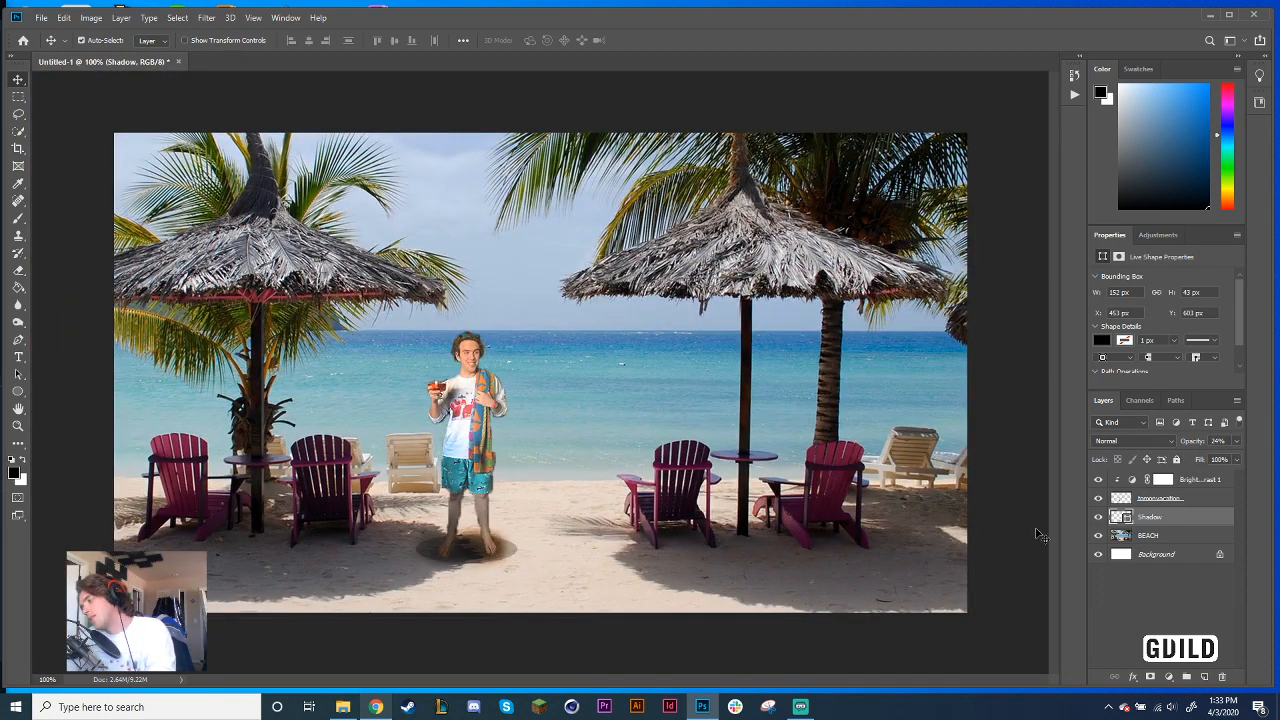
left_click(1236, 442)
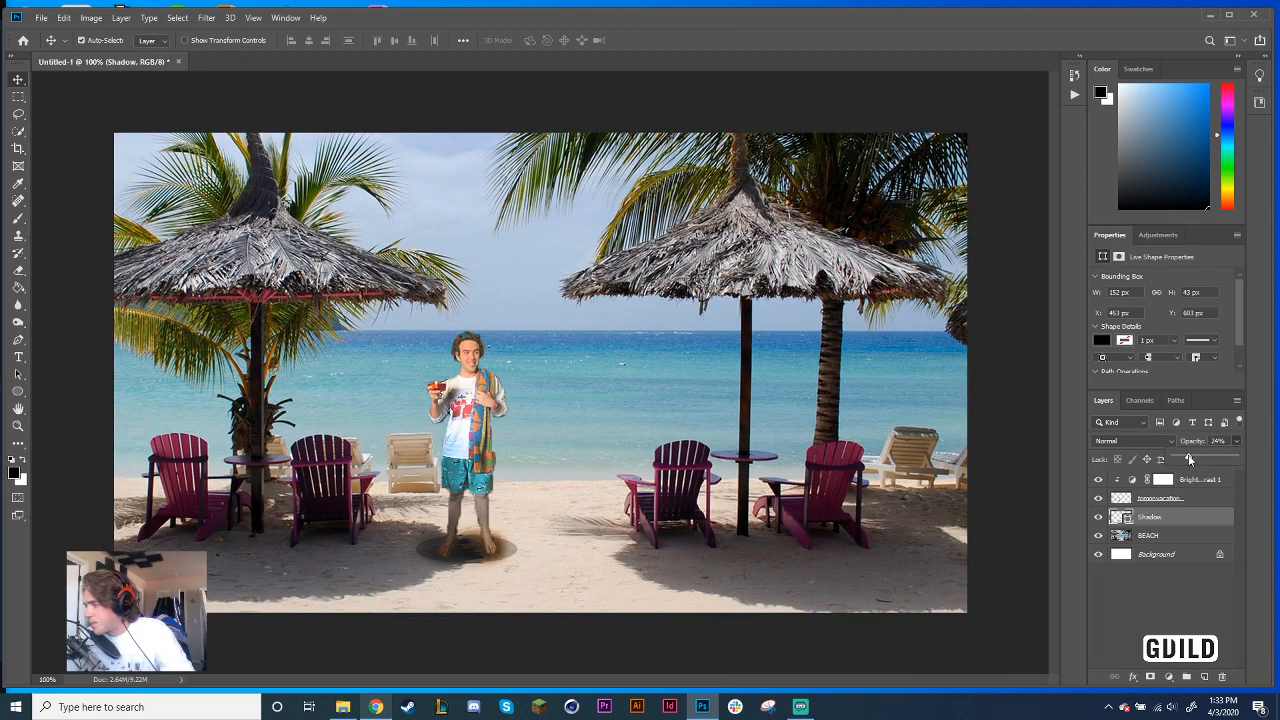
left_click_drag(1189, 459, 1182, 458)
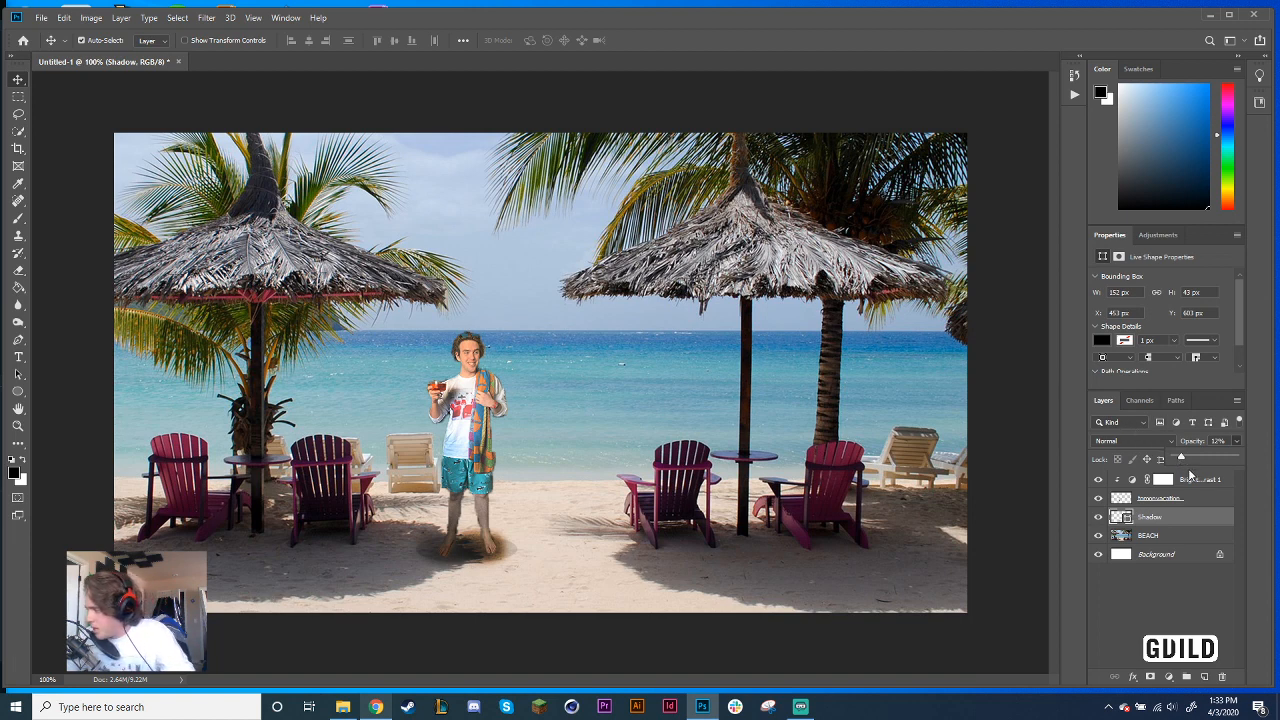
left_click_drag(1182, 460, 1180, 460)
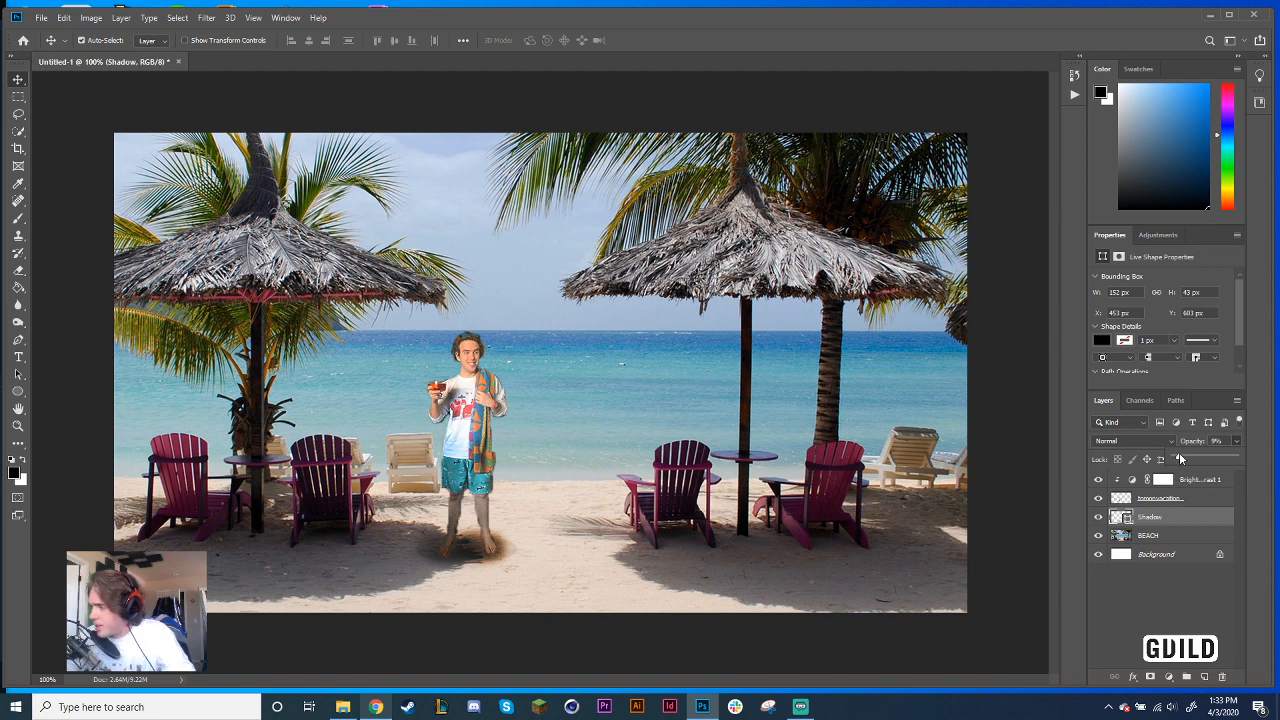
left_click_drag(1180, 458, 1182, 458)
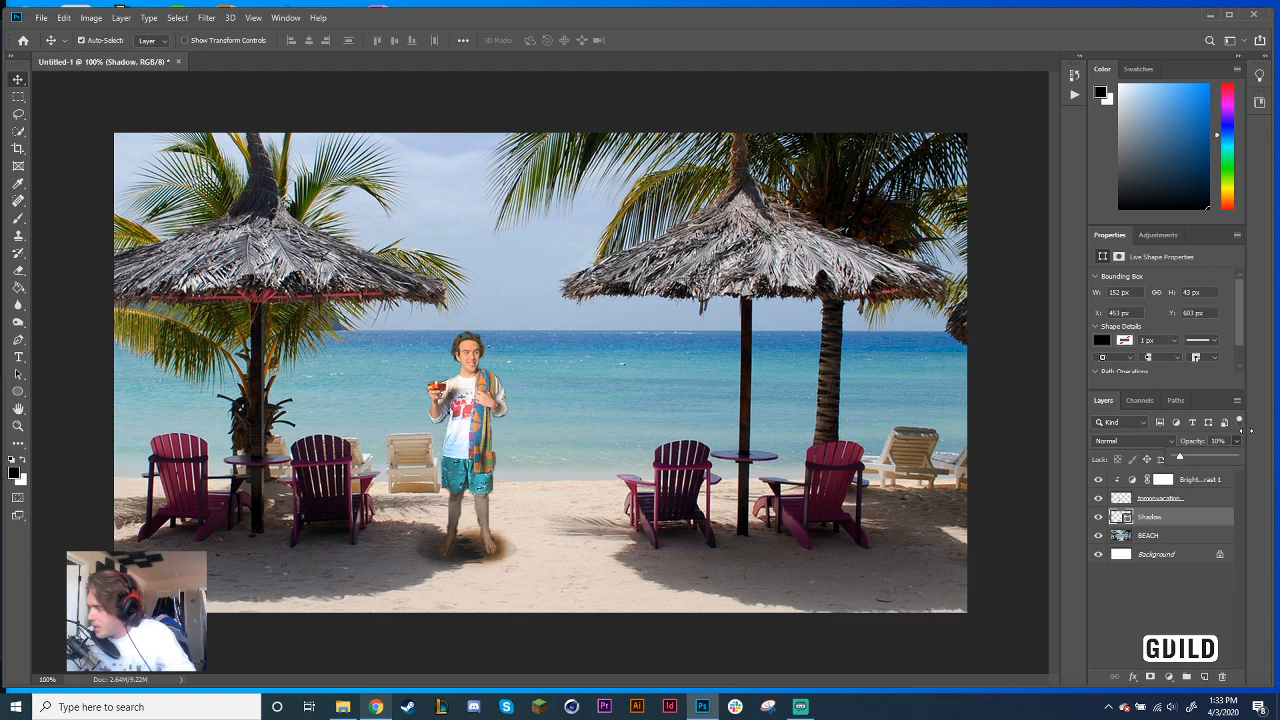
left_click(1238, 441)
left_click(1237, 442)
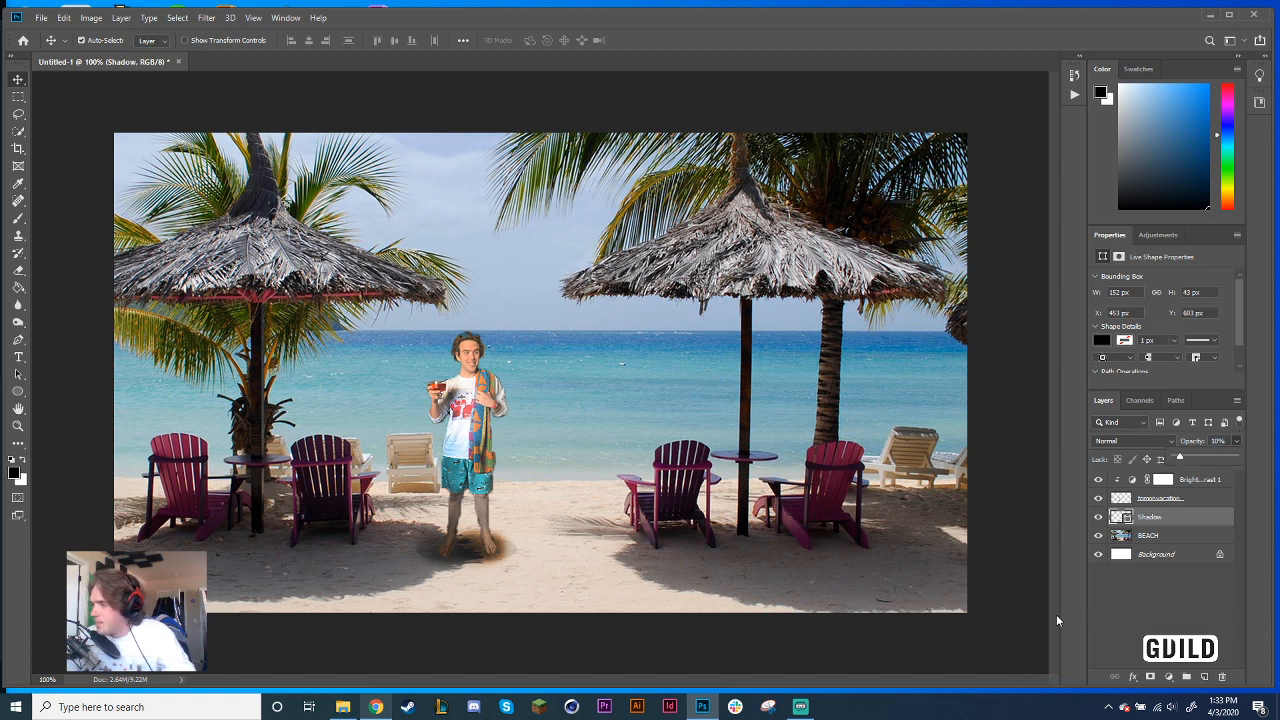
Add a Hue/Saturation adjustment layer directly above the tomonvacation layer, clipped to the man
left_click(1127, 621)
left_click(1204, 500)
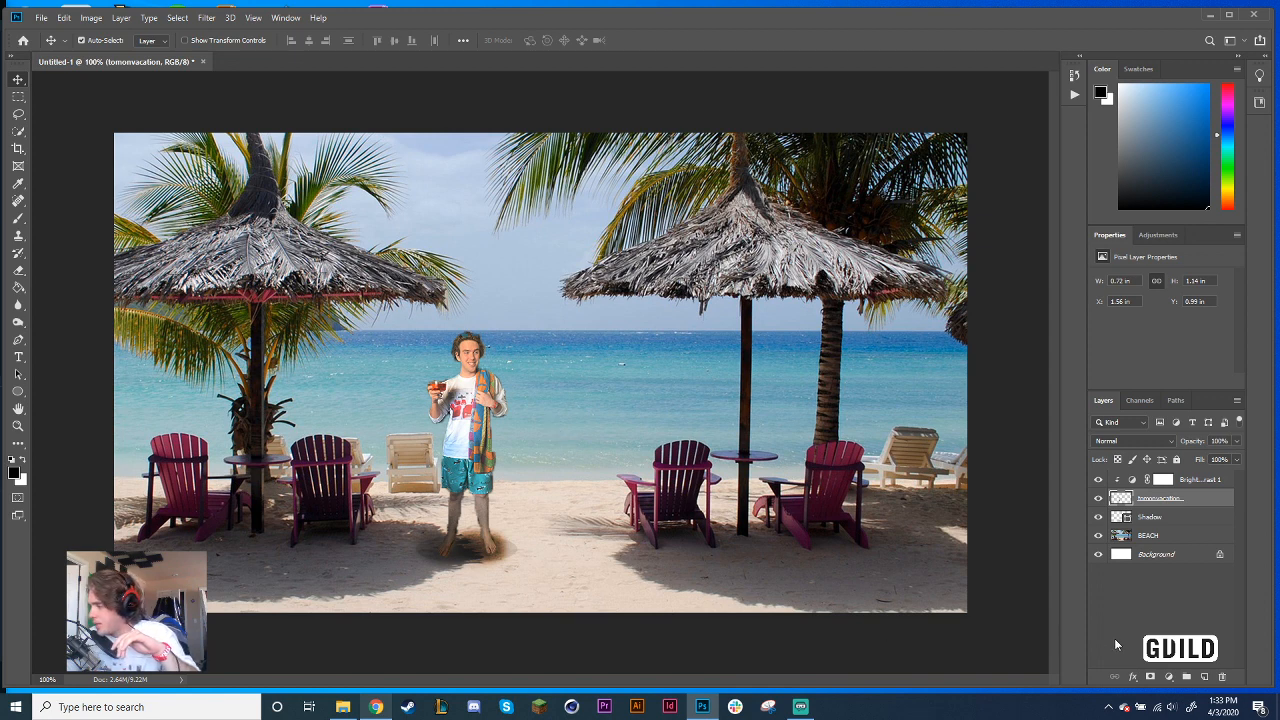
left_click(1168, 677)
left_click(1124, 666)
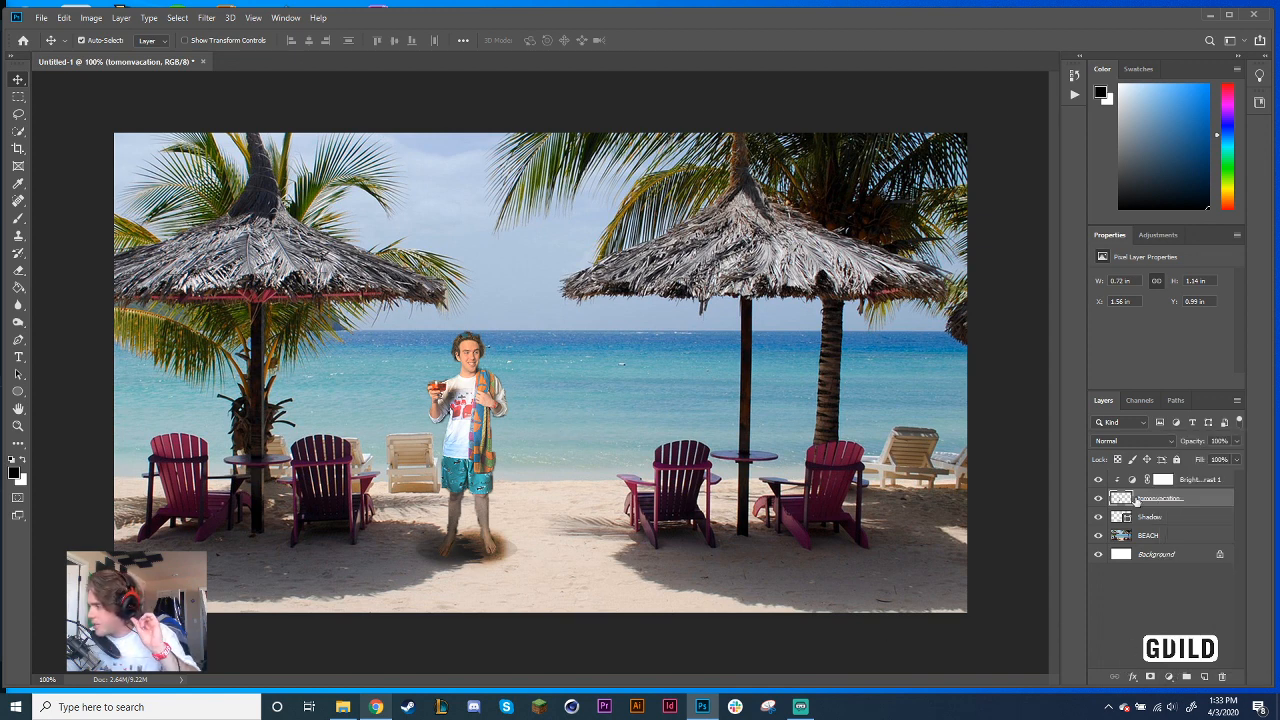
left_click(1167, 237)
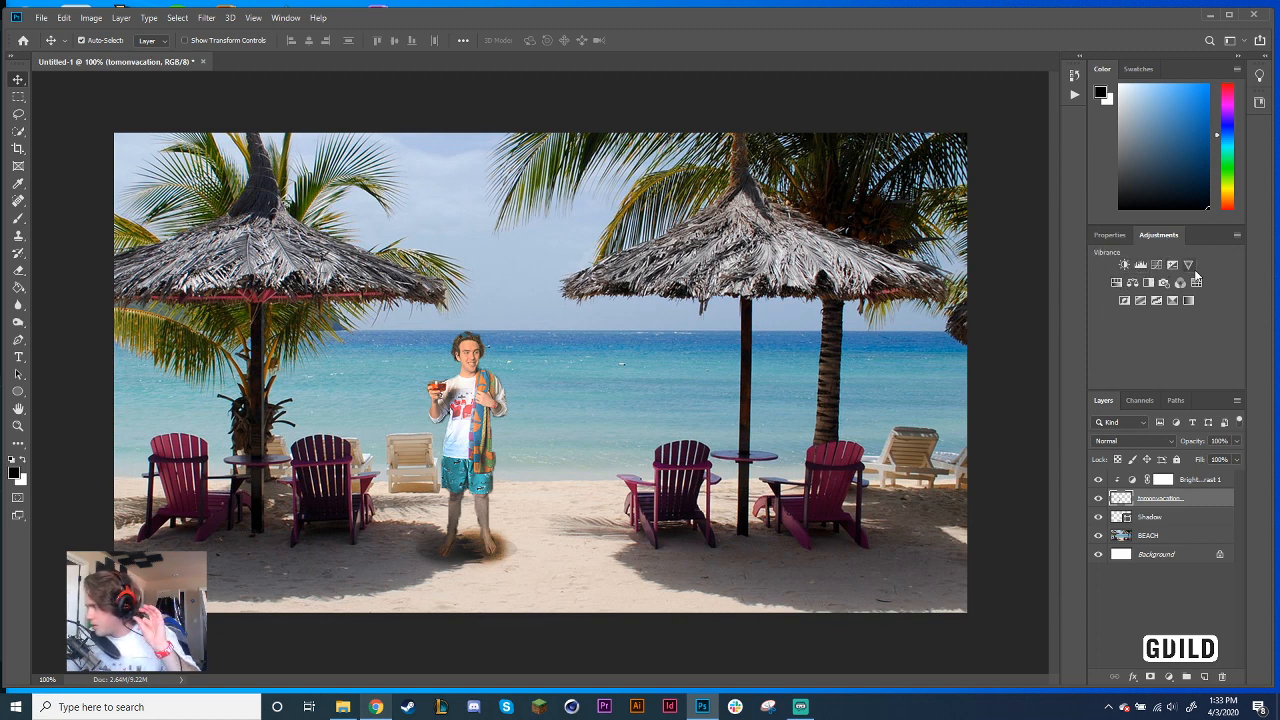
left_click(1117, 284)
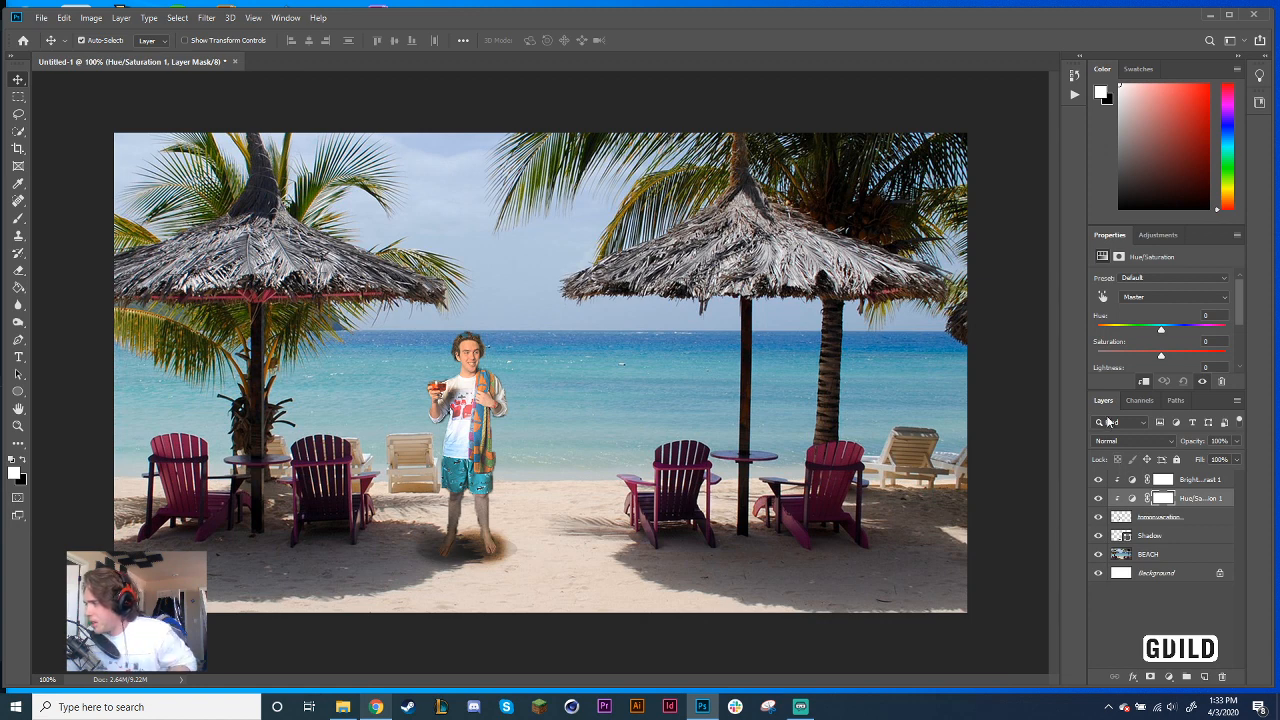
Try a hue of +159 on the man's Hue/Saturation adjustment, and bring it back to +2
scroll(1238, 314, "down", 1)
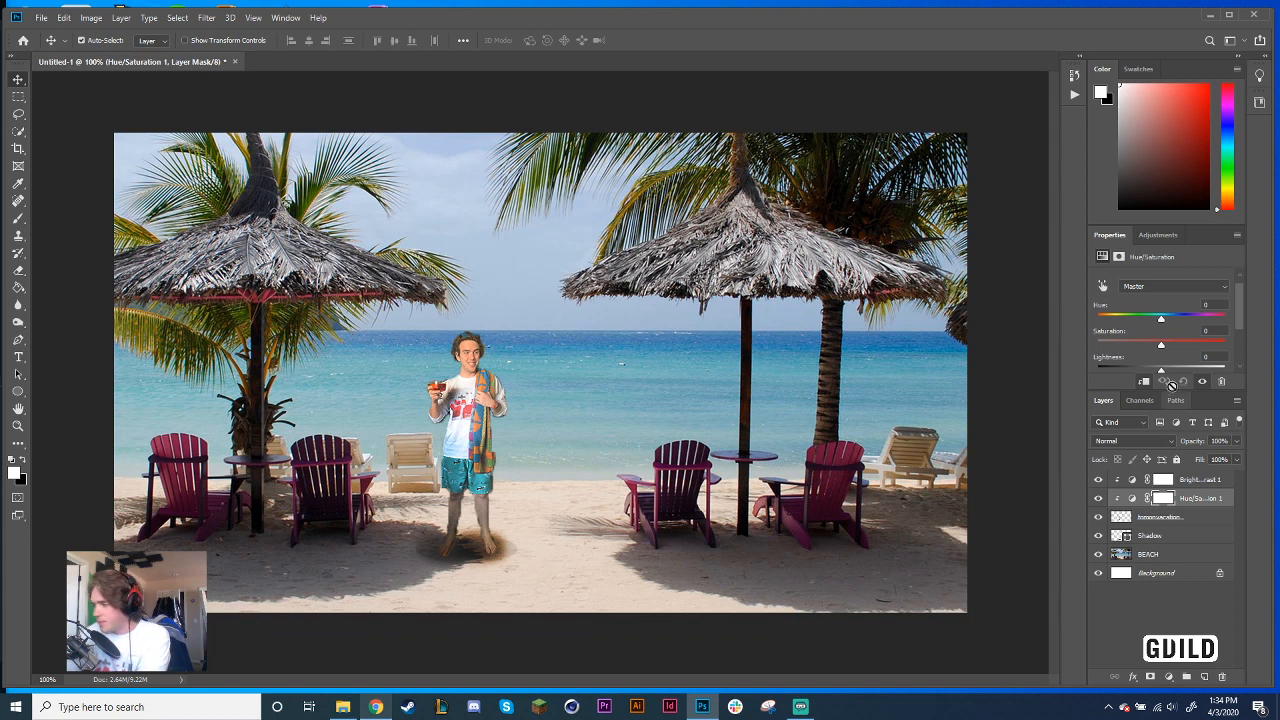
scroll(1178, 332, "down", 2)
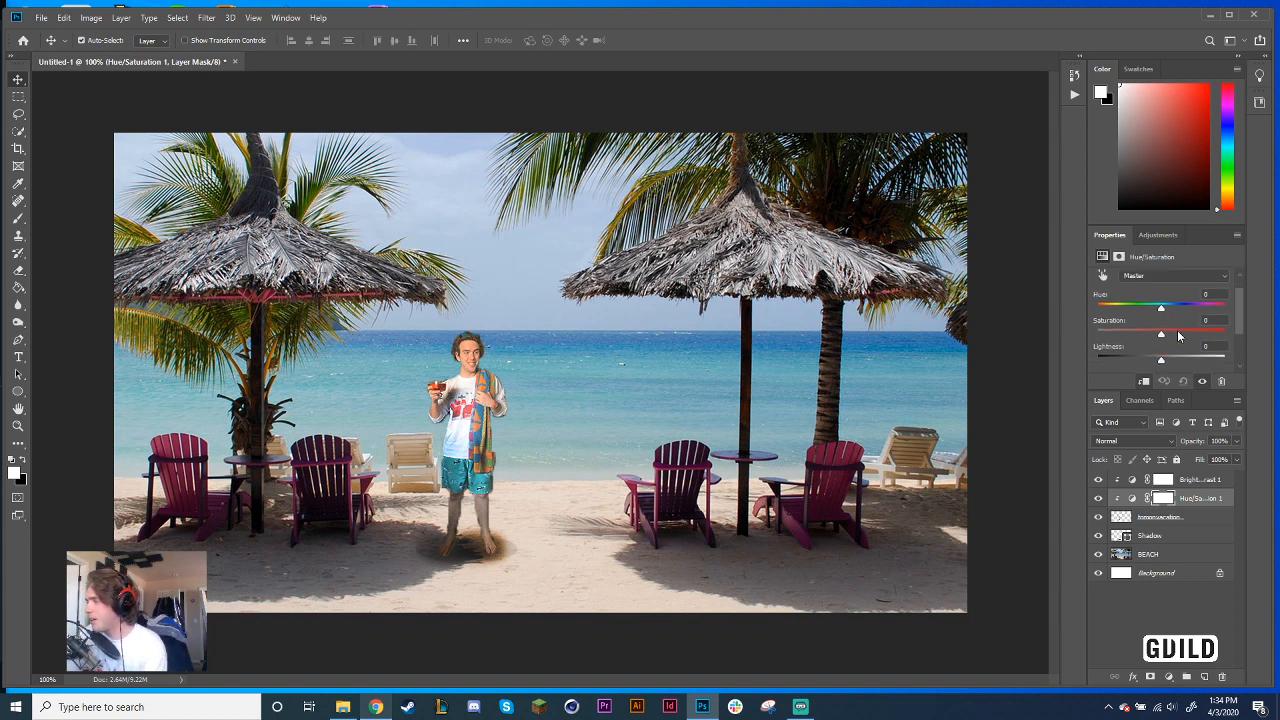
scroll(1190, 325, "up", 2)
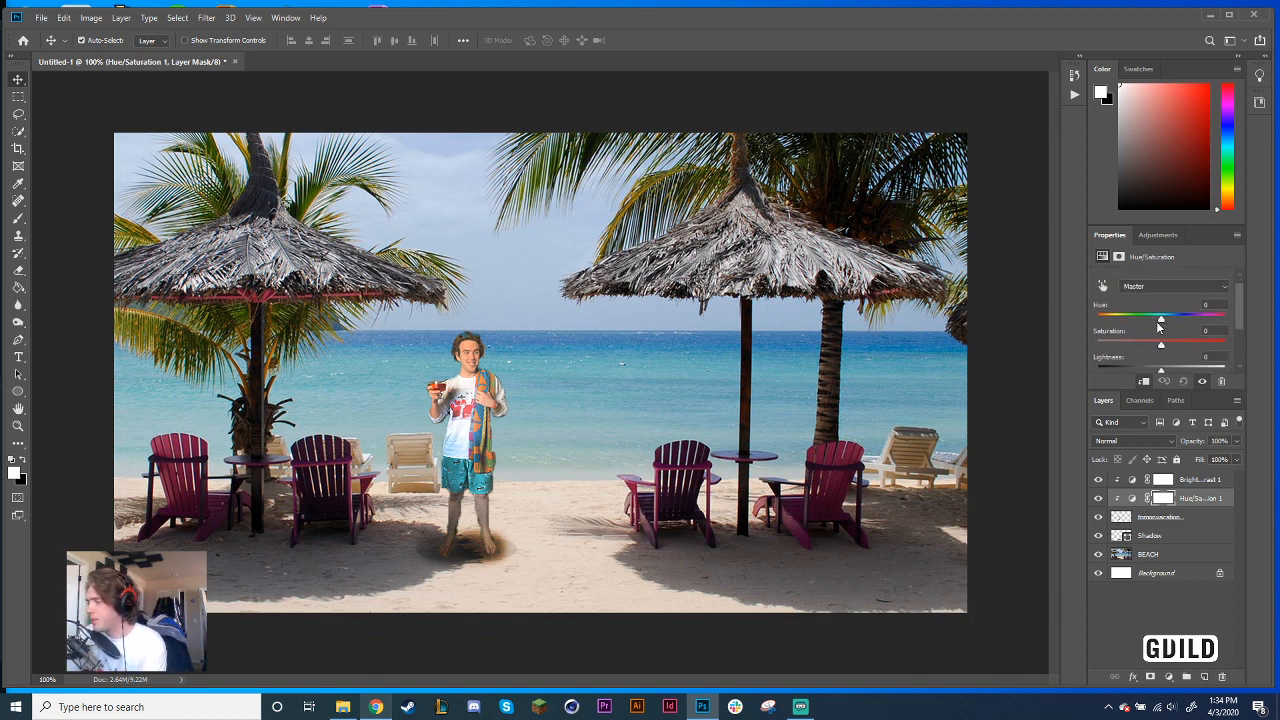
left_click_drag(1161, 319, 1219, 330)
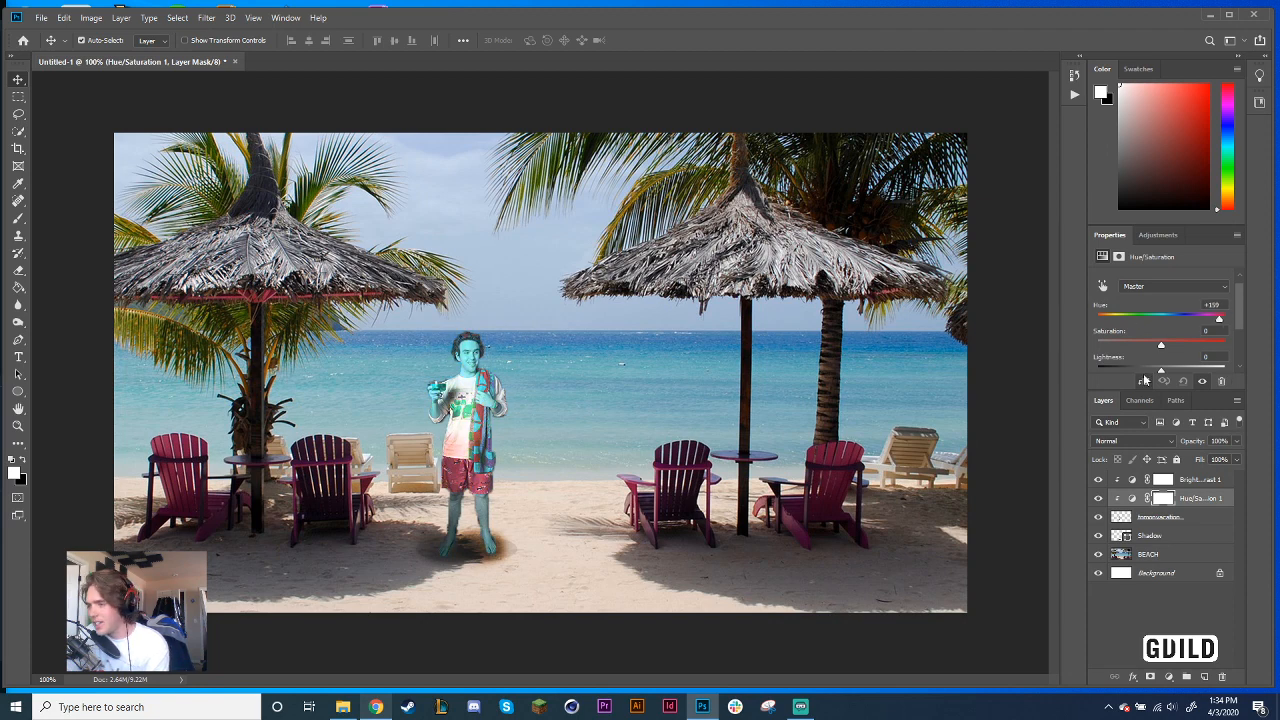
left_click_drag(1144, 375, 1164, 323)
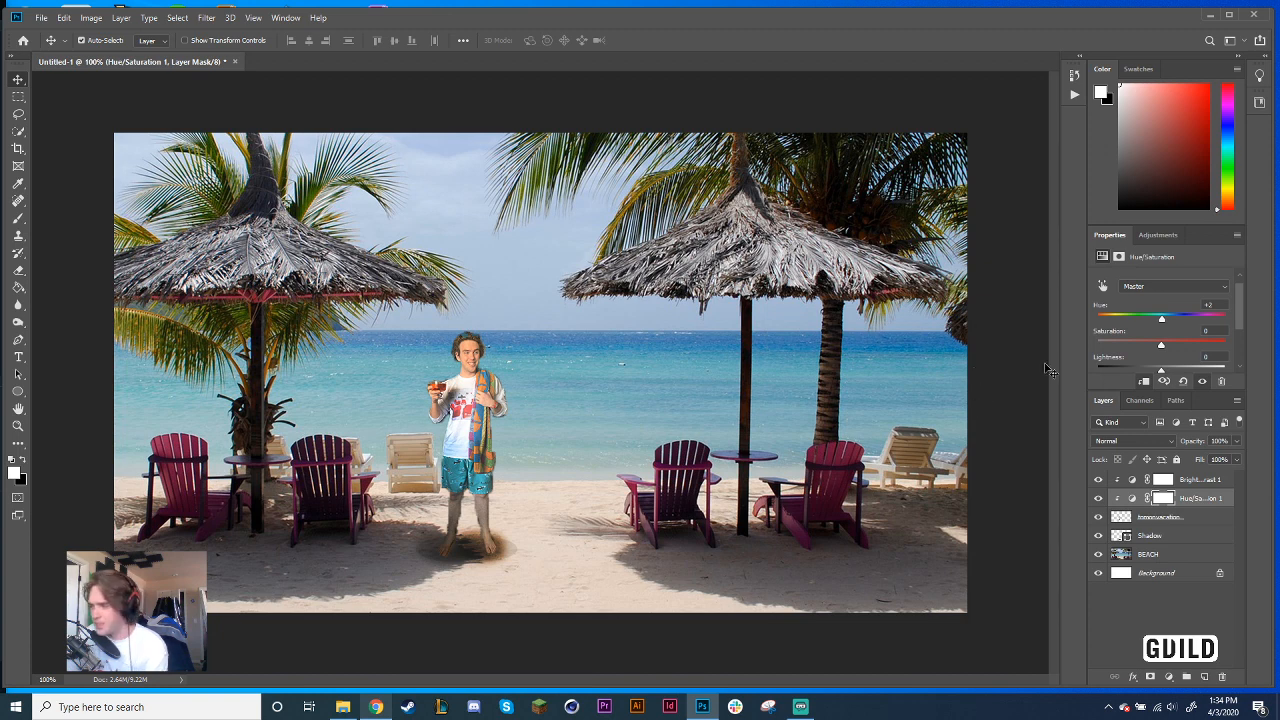
Try saturation values up to +27 on the man's Hue/Saturation adjustment and settle on +6
left_click(1161, 346)
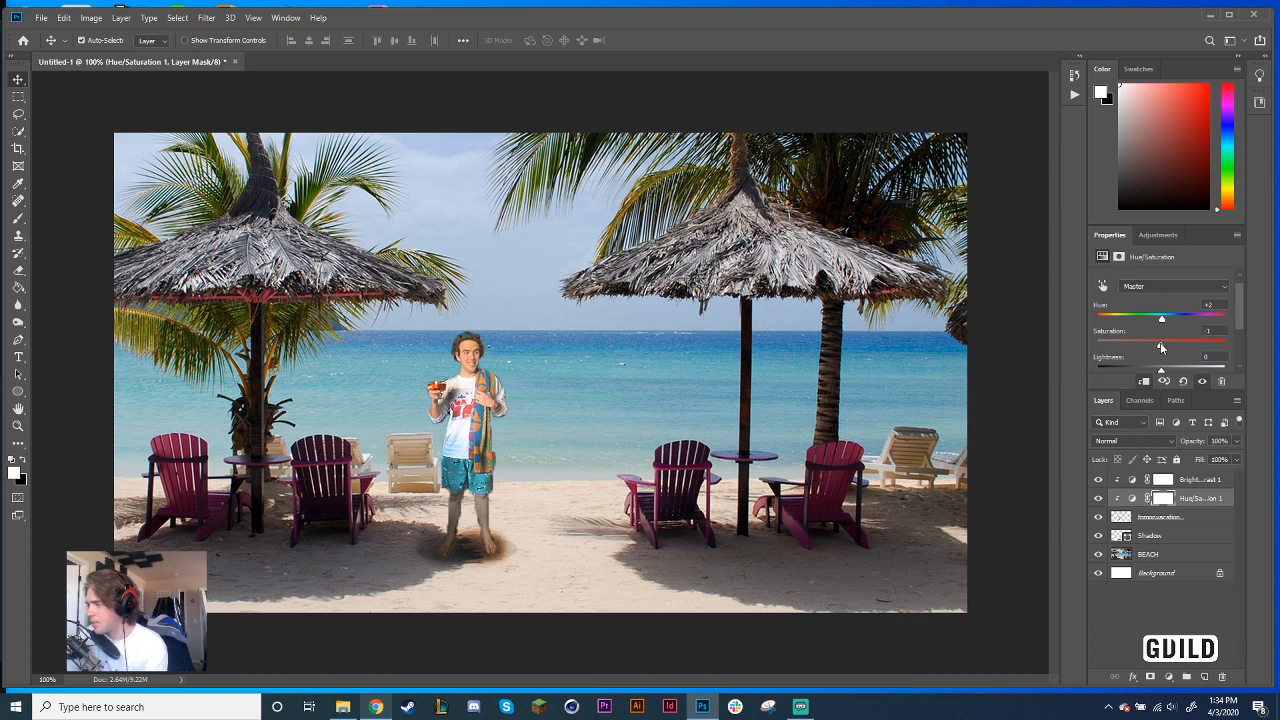
left_click_drag(1161, 346, 1159, 346)
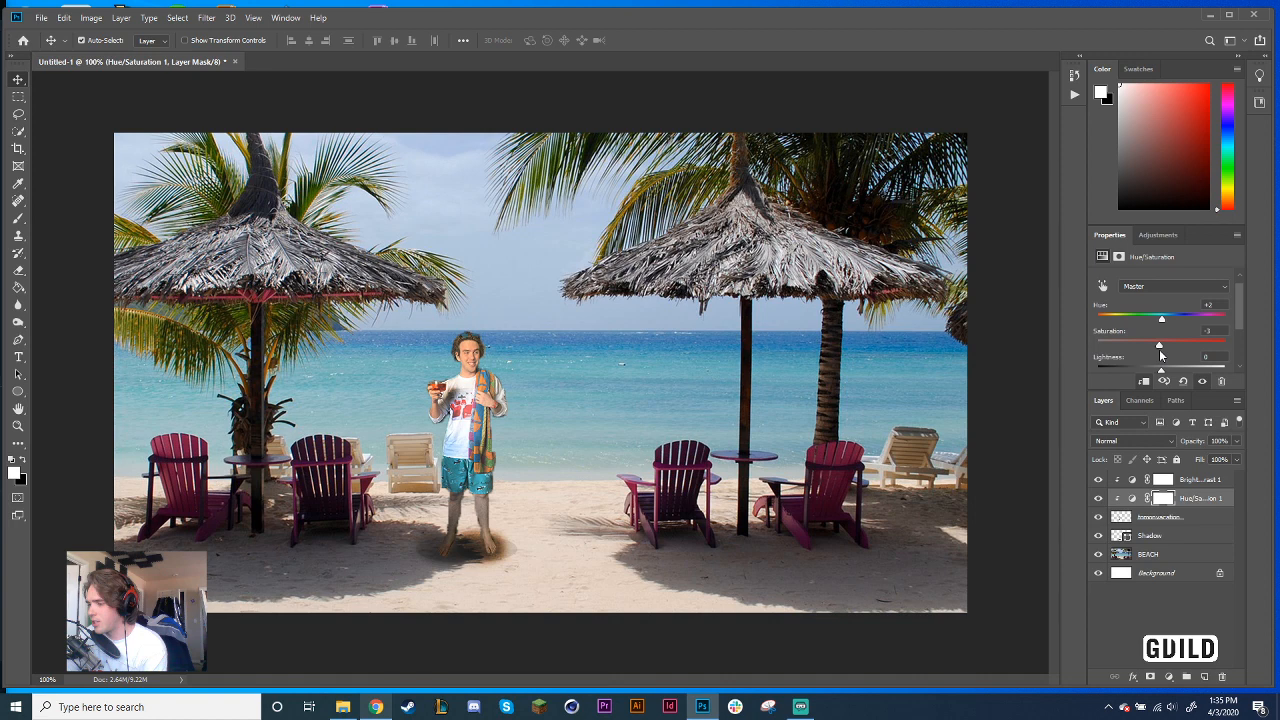
mouse_move(1160, 350)
left_mouse_down()
mouse_move(1187, 328)
mouse_move(1180, 337)
left_mouse_up()
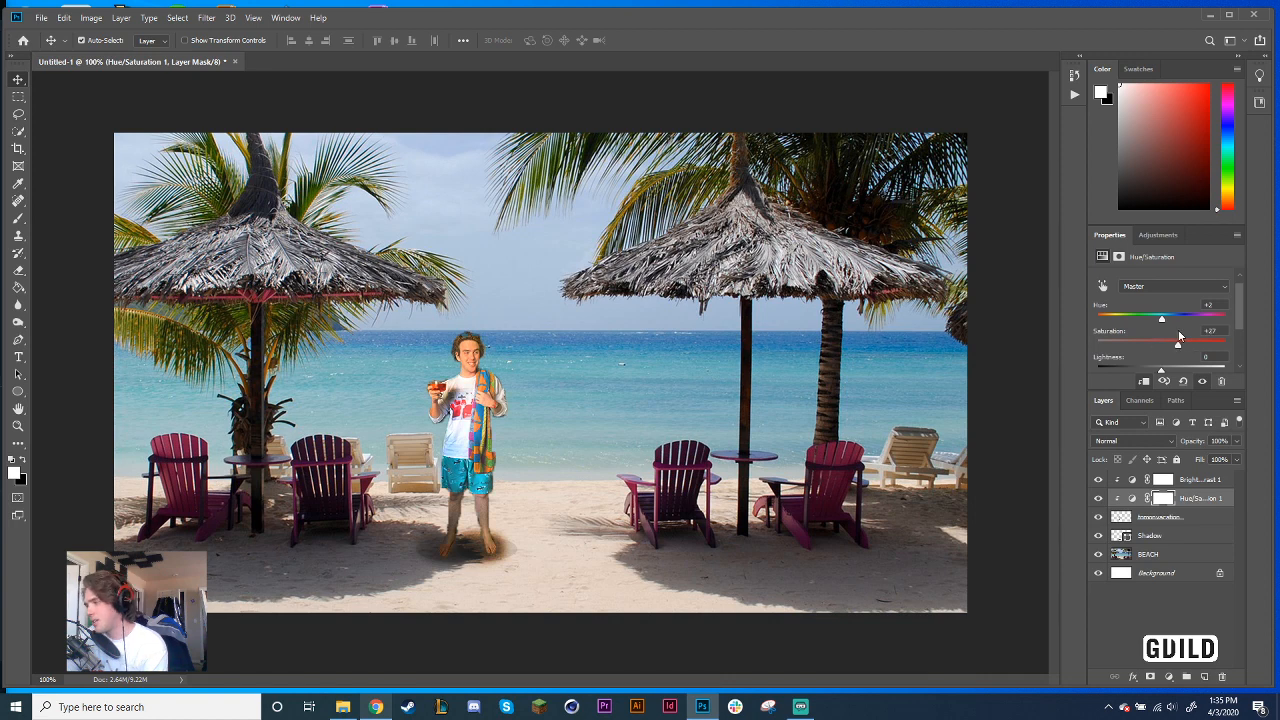
mouse_move(1179, 336)
left_mouse_down()
mouse_move(1087, 342)
mouse_move(1183, 342)
mouse_move(1167, 349)
left_mouse_up()
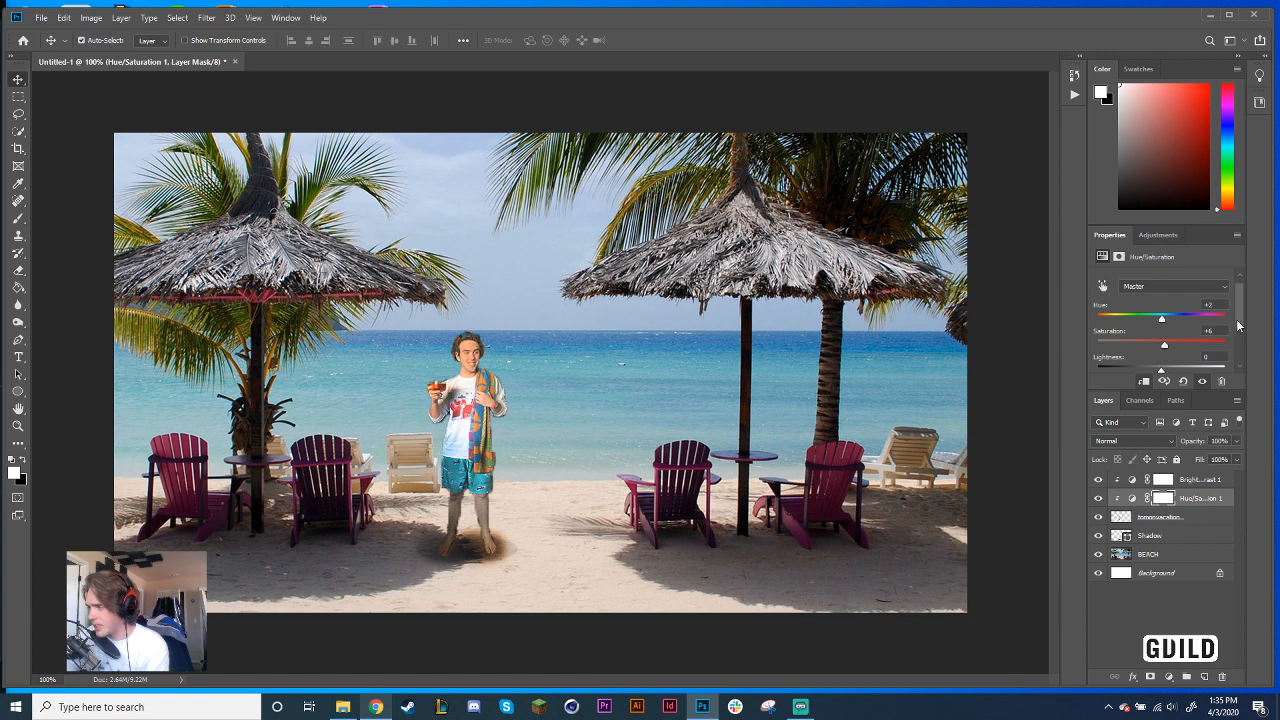
Try a lightness of +100 on the man's Hue/Saturation adjustment, and reduce it to -2
mouse_move(1239, 328)
left_mouse_down()
mouse_move(1234, 341)
mouse_move(1168, 330)
mouse_move(1231, 317)
left_mouse_up()
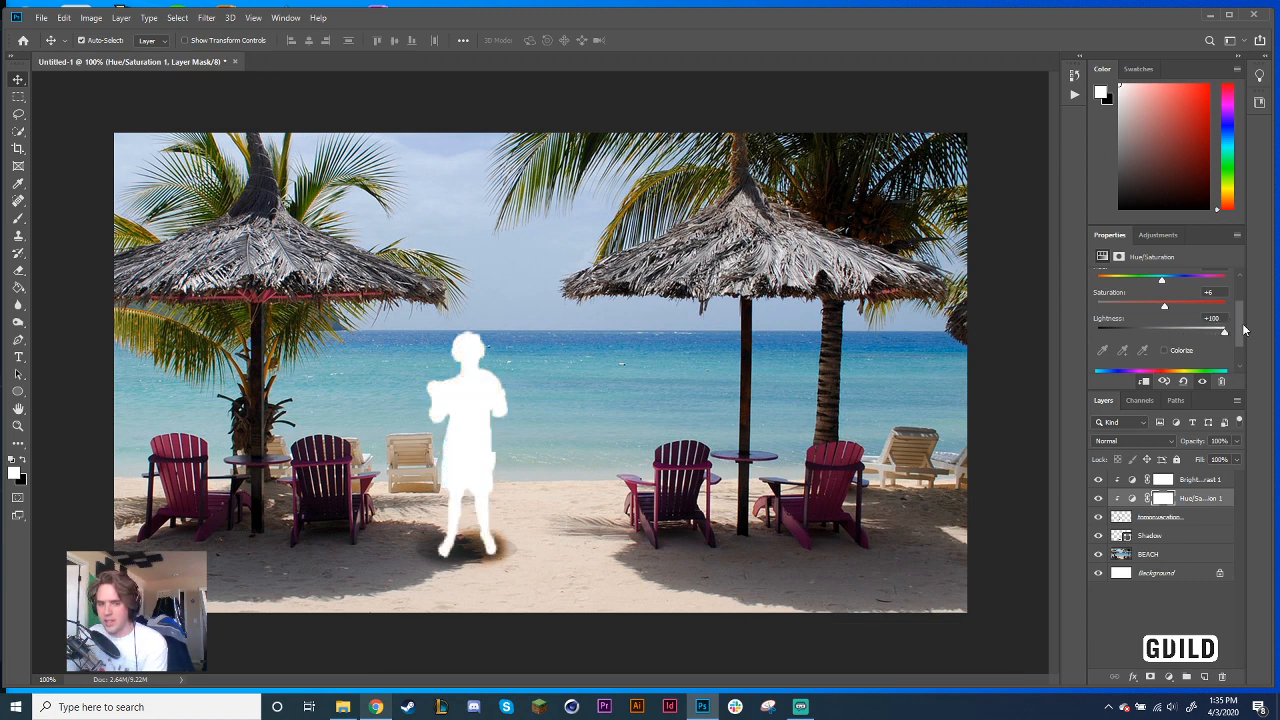
left_click_drag(1224, 330, 1164, 347)
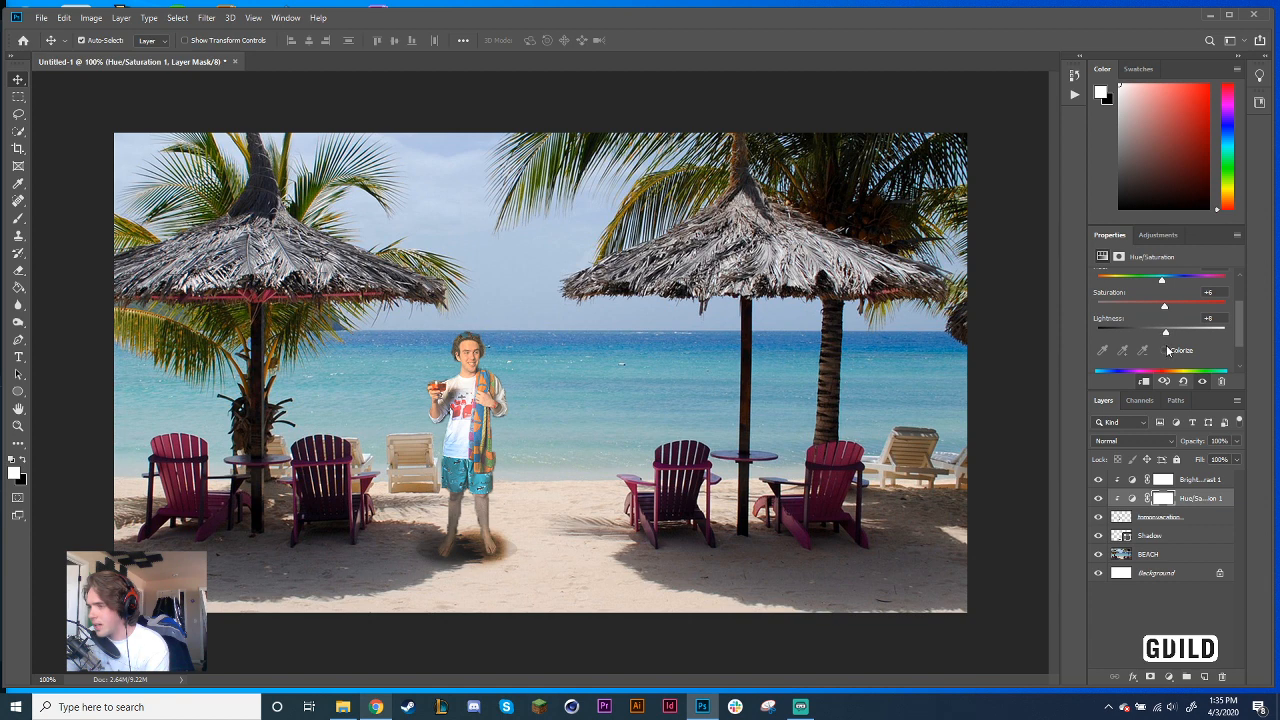
left_click_drag(1162, 344, 1159, 338)
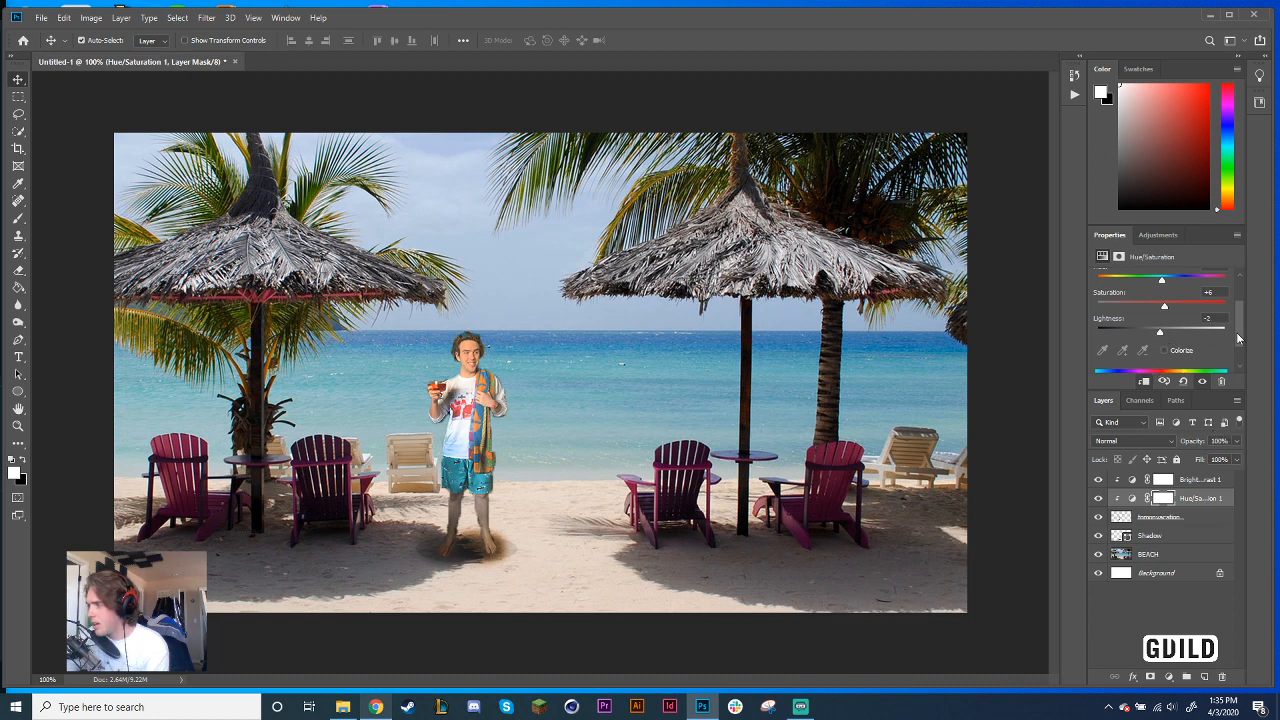
Try Colorize with a green hue on the man, and undo the Hue/Saturation changes back to their defaults
scroll(1238, 339, "down", 1)
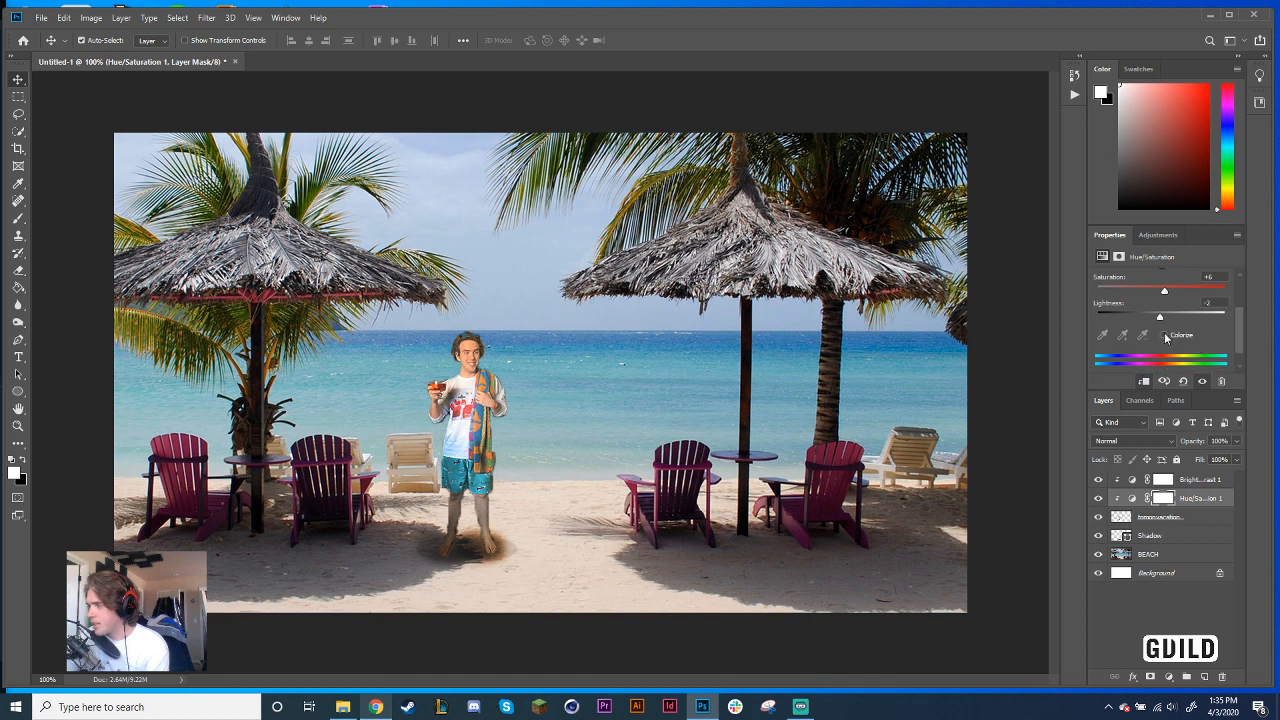
left_click(1164, 335)
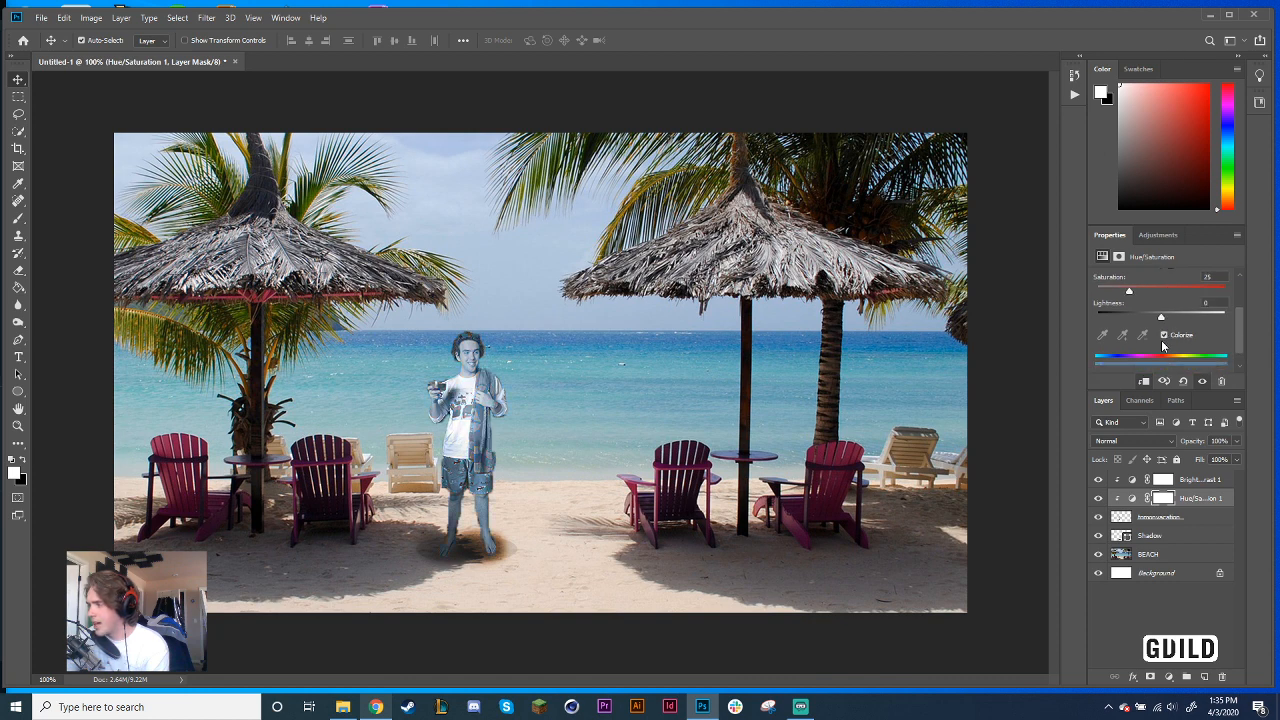
scroll(1165, 330, "up", 2)
left_click_drag(1171, 289, 1150, 289)
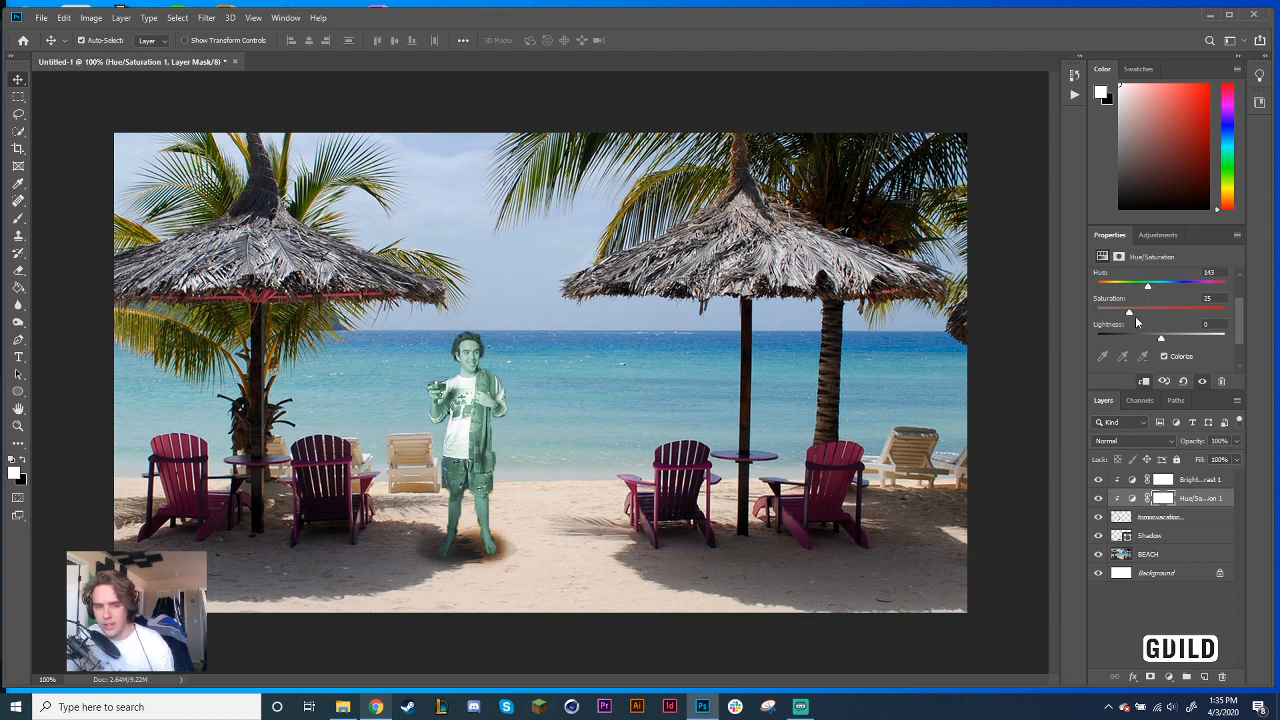
key("ctrl+z")
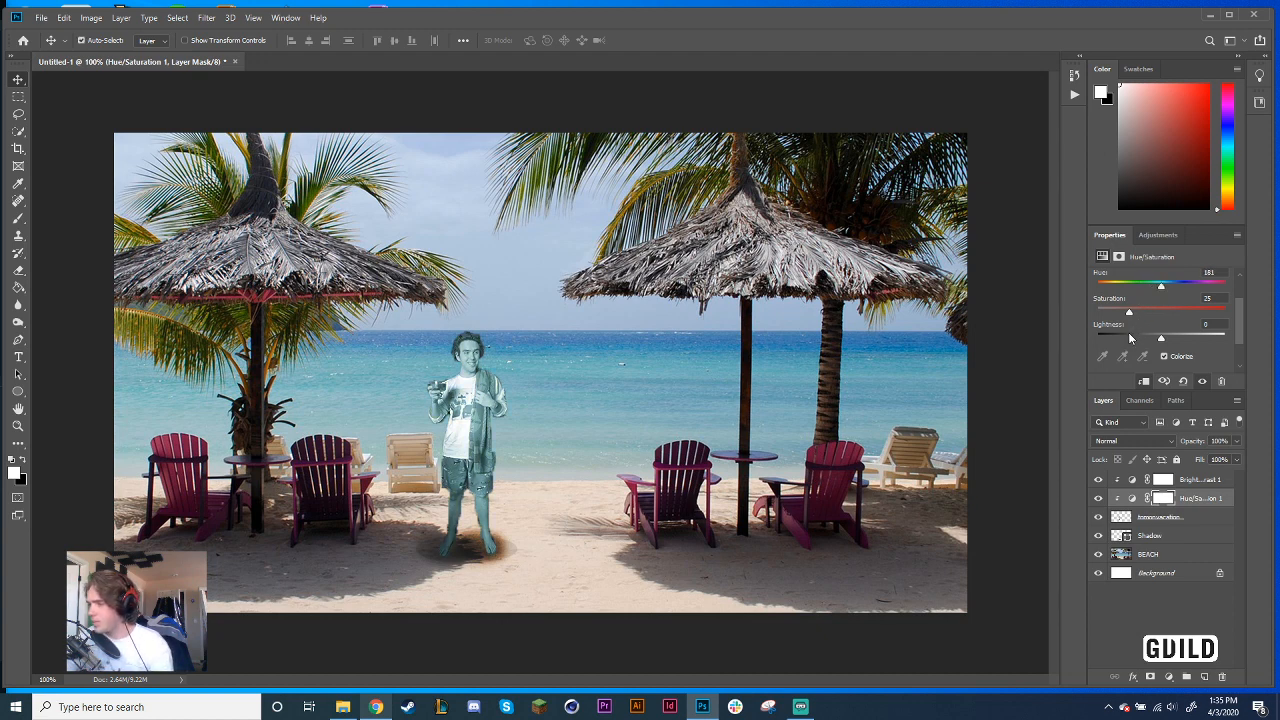
key("ctrl+z")
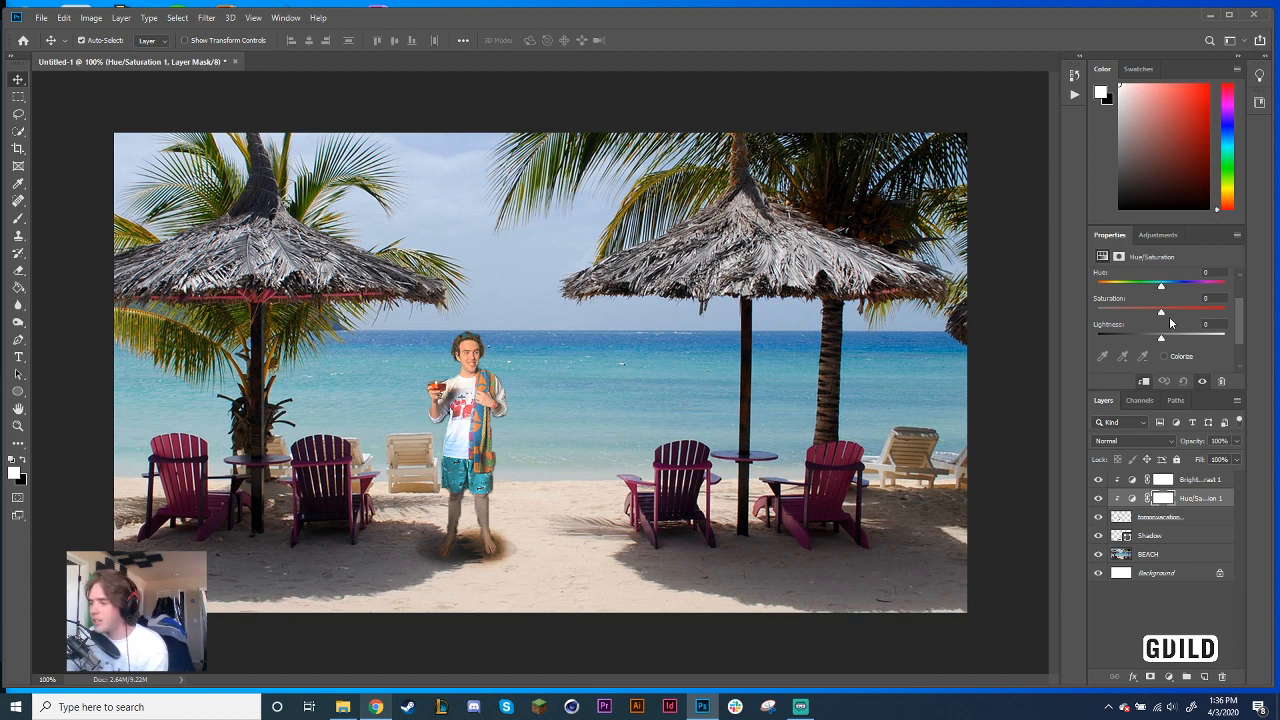
Add a clipped Color Balance adjustment layer directly above the tomonvacation layer
left_click(1185, 604)
left_click(1204, 520)
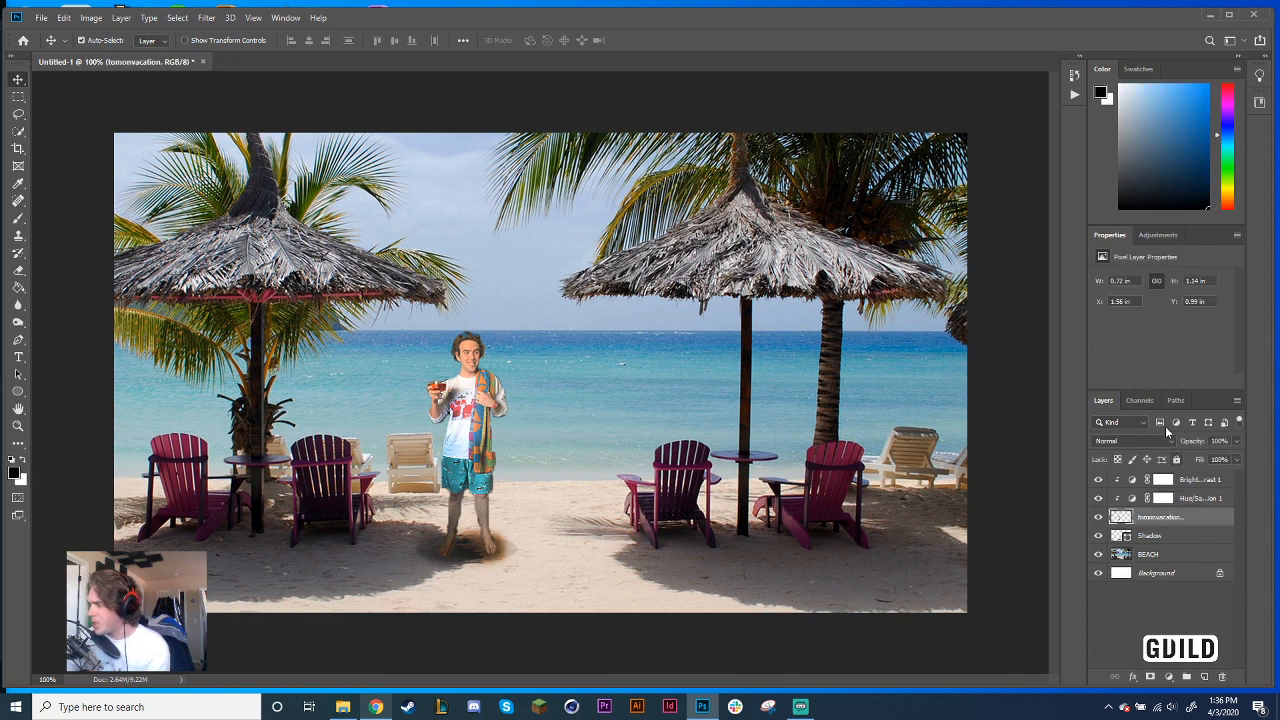
left_click(1158, 236)
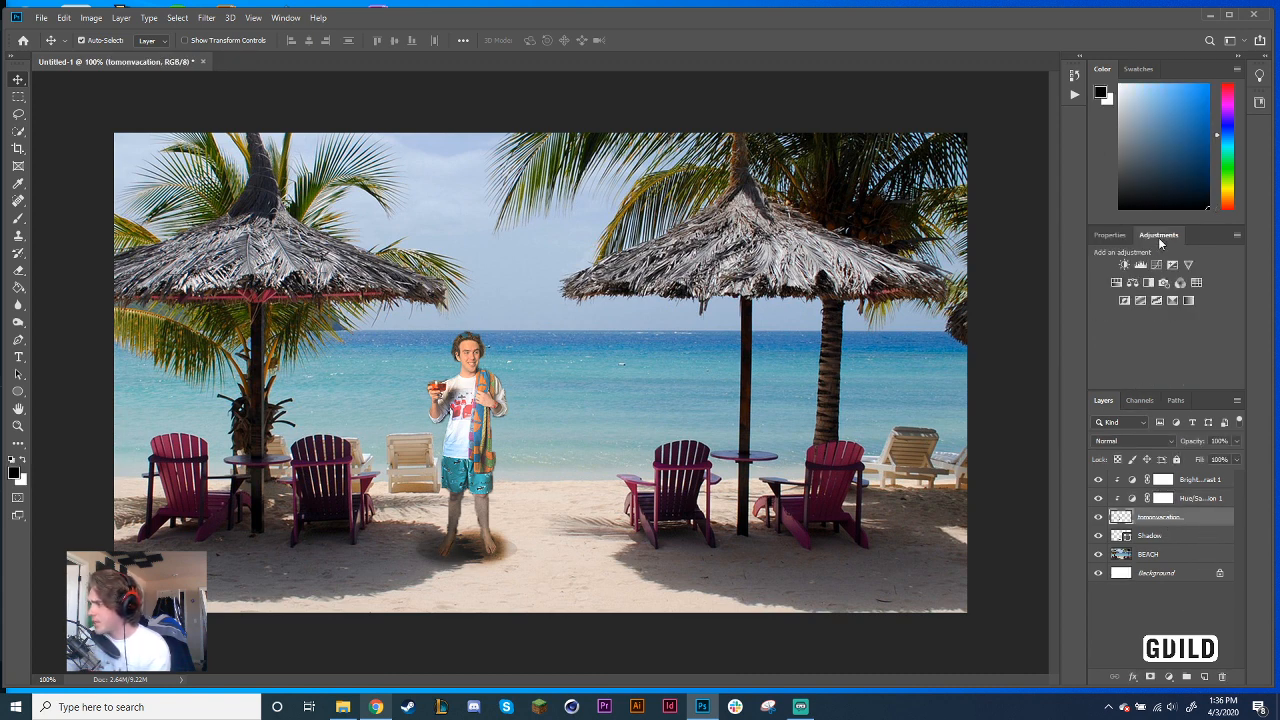
left_click(1132, 283)
Set the man's color balance to +19 Cyan–Red, +3 Magenta–Green and -9 Yellow–Blue
scroll(1242, 327, "down", 1)
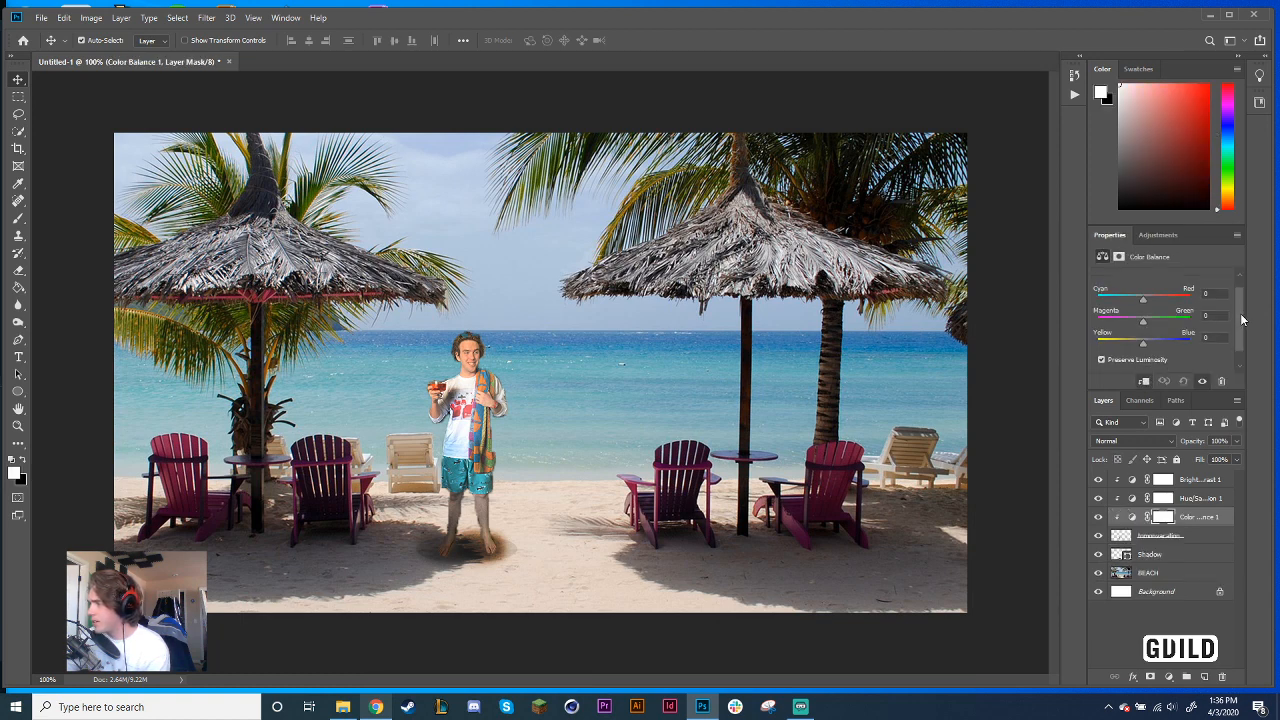
left_click_drag(1144, 321, 1142, 285)
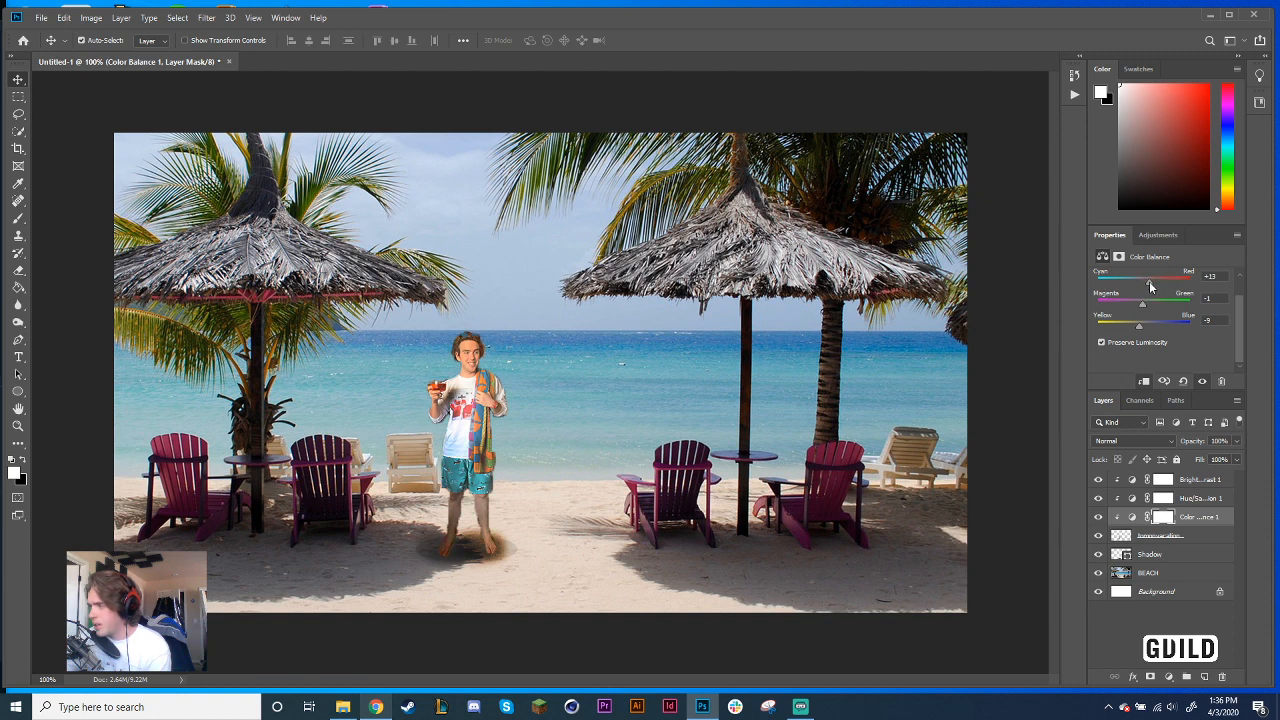
left_click_drag(1150, 283, 1150, 301)
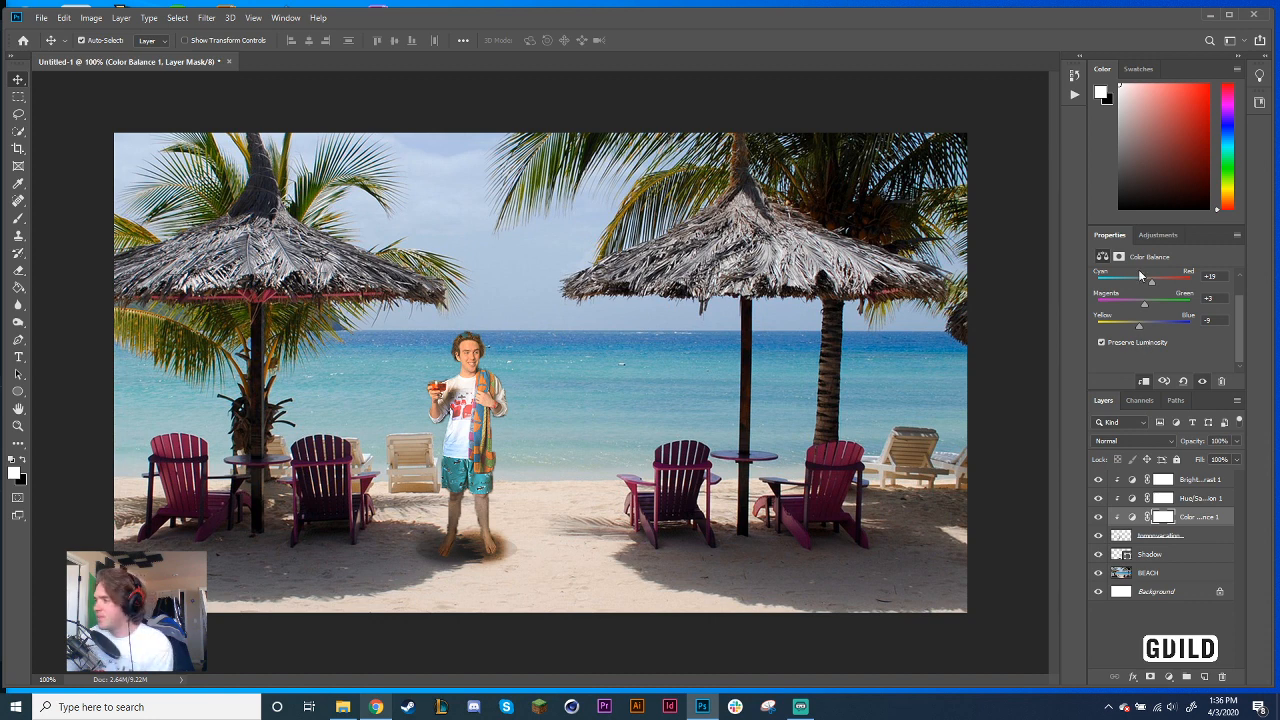
Leave the Color Balance adjustment, select the Shadow layer and hide it
left_click(1160, 632)
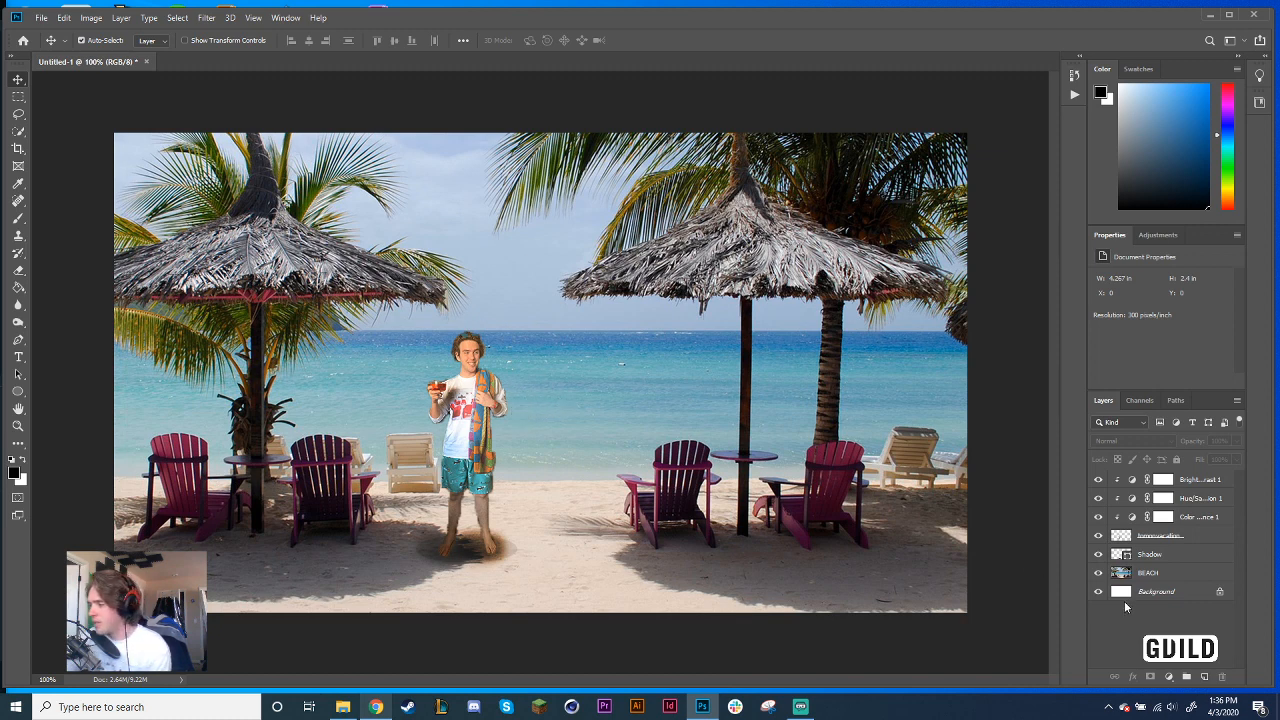
left_click(1140, 556)
left_click(1098, 554)
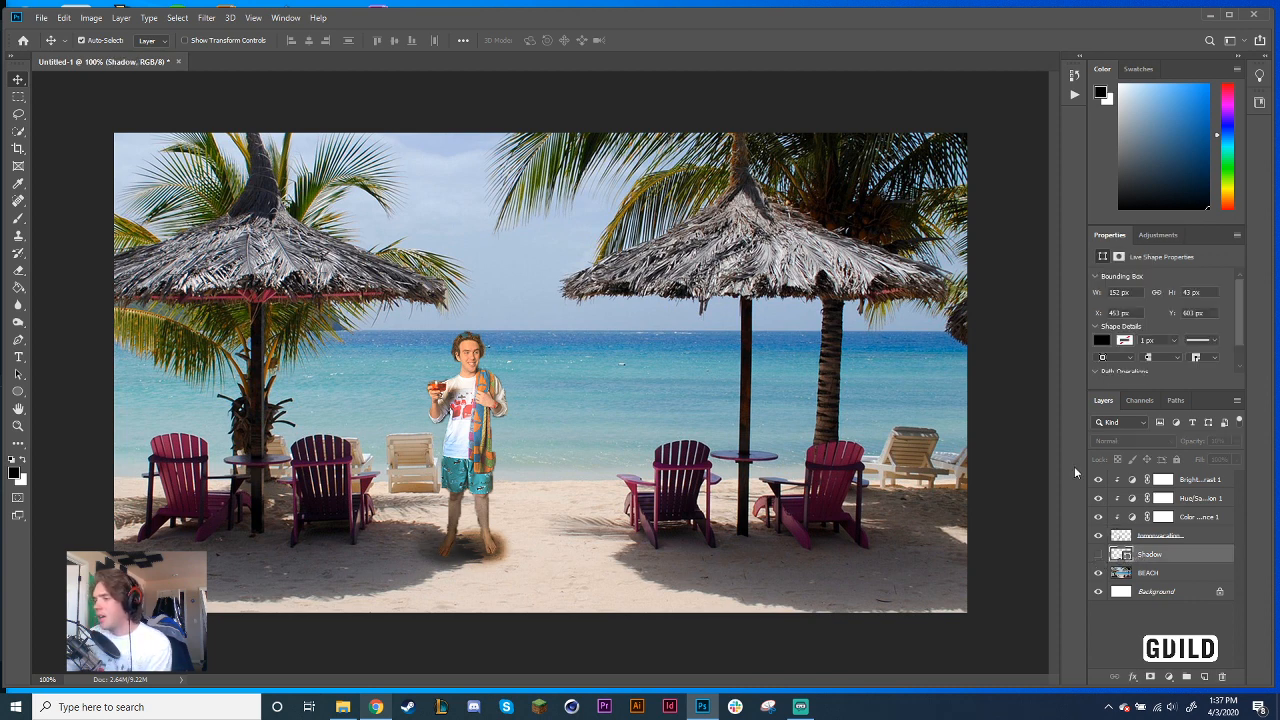
Select the tomonvacation layer and examine the man up close, from his head down to his feet and the surrounding ground shading
left_click(1110, 626)
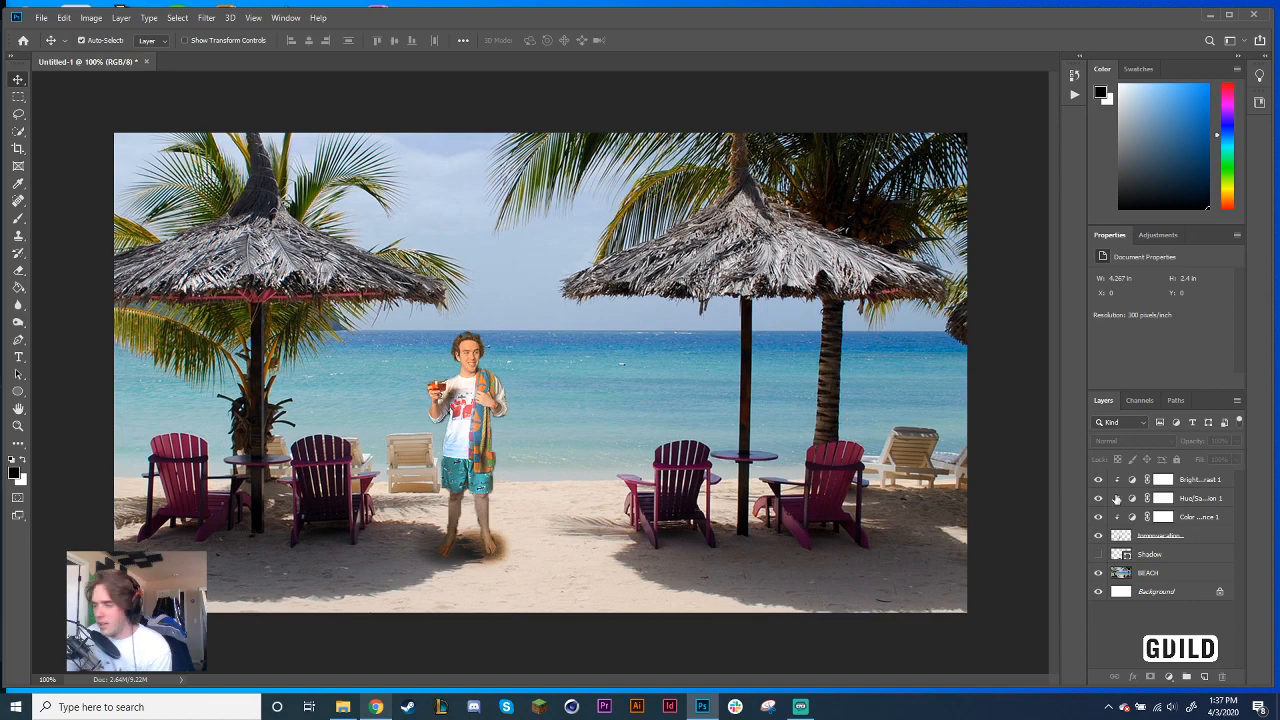
left_click(1169, 539)
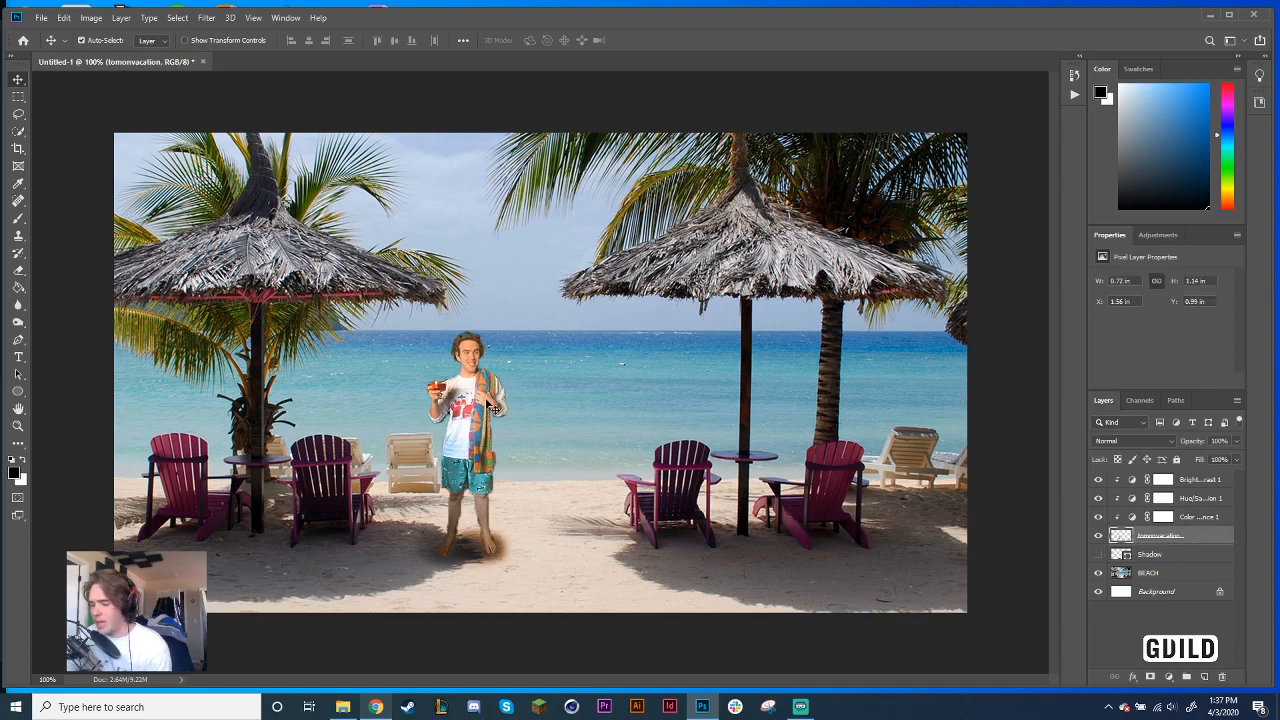
scroll(487, 415, "up", 6)
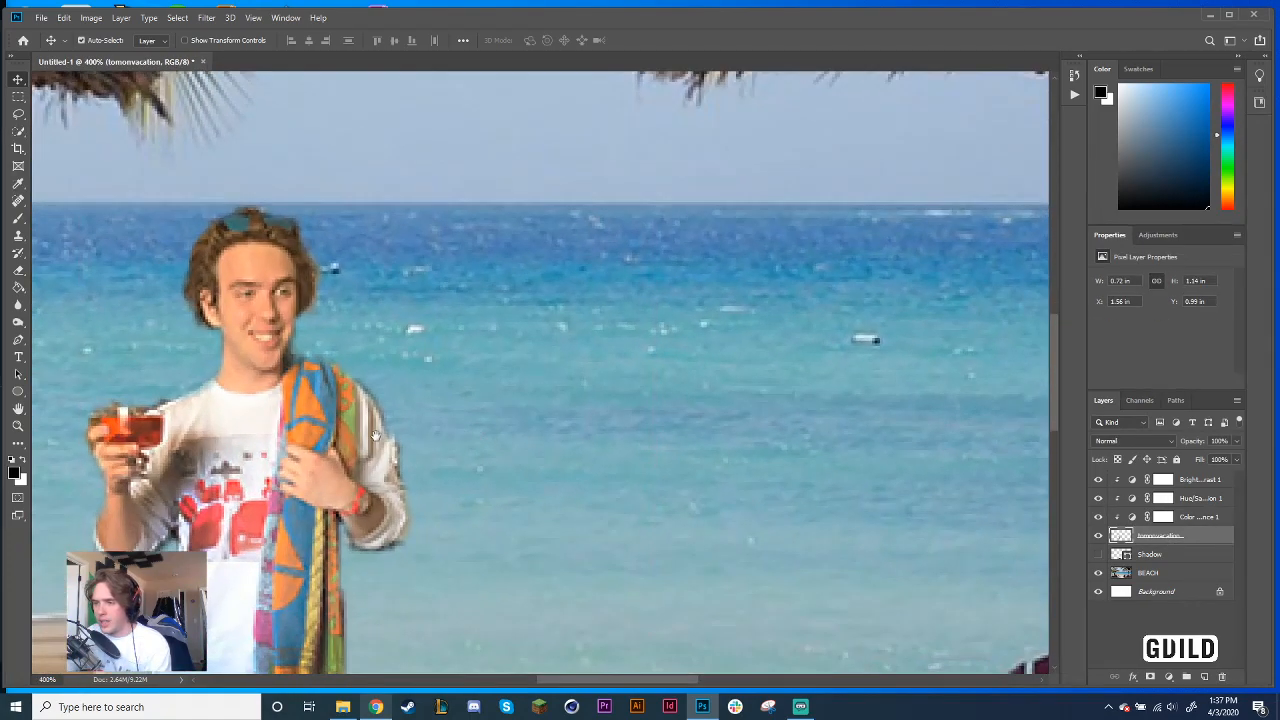
scroll(590, 340, "down", 3)
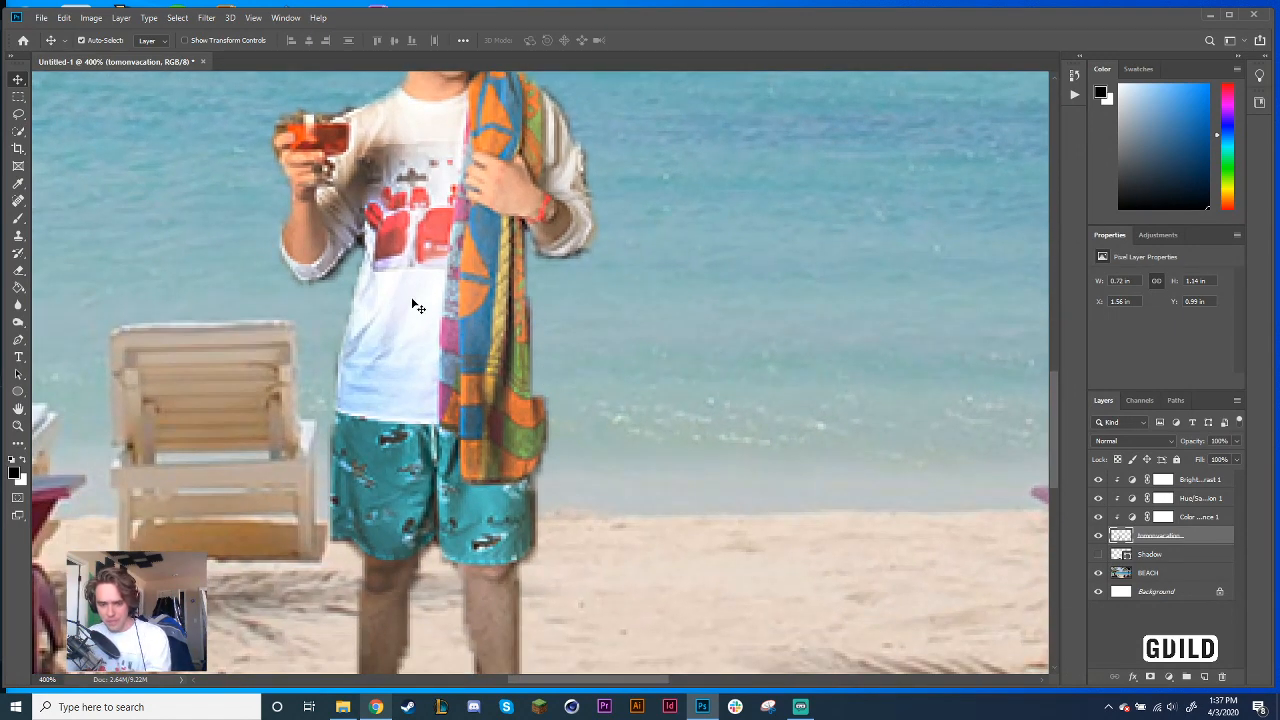
key("ctrl+plus")
left_click_drag(495, 514, 577, 223)
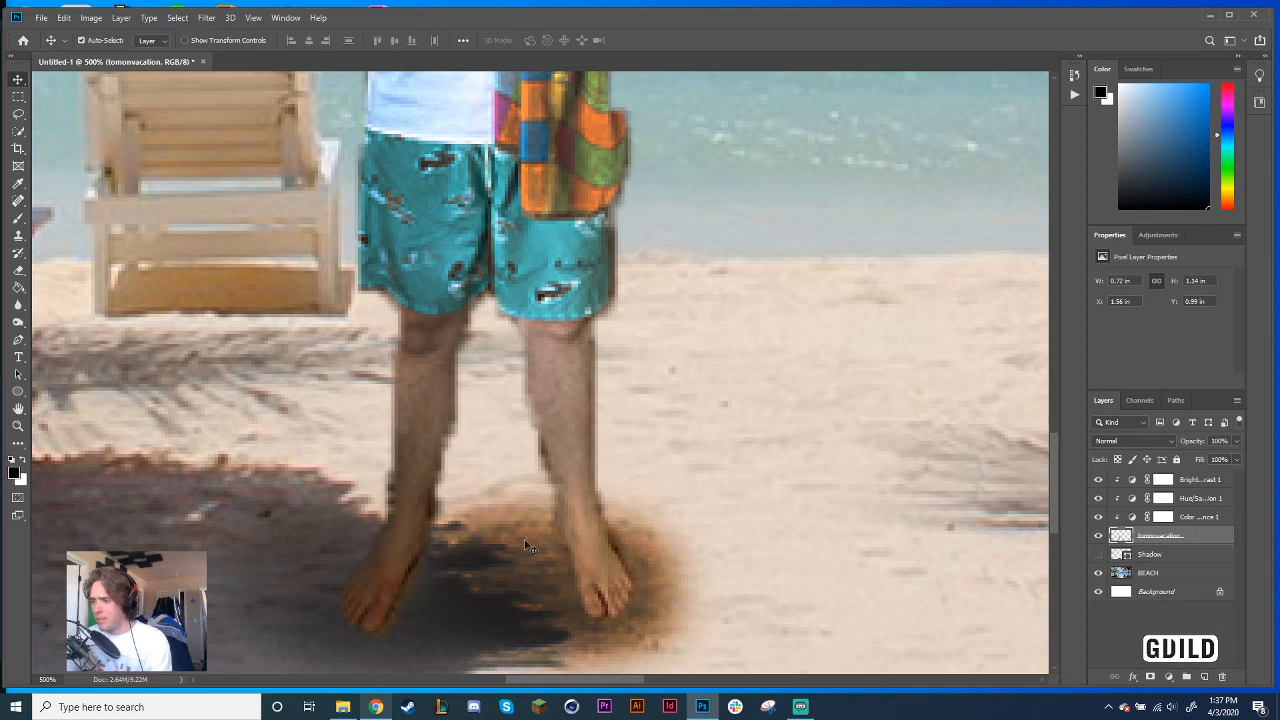
left_click_drag(429, 609, 531, 474)
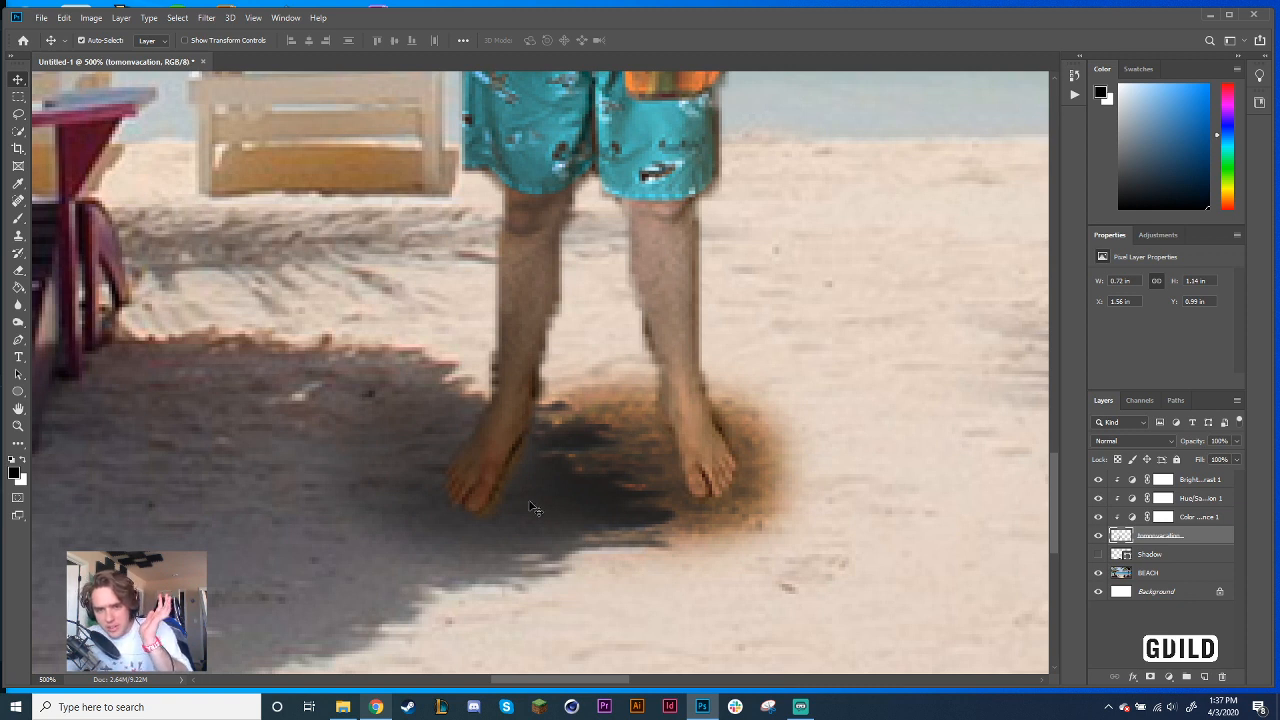
Set the Eraser tool to a small 5 px brush with a hardness of about 90%
key("e")
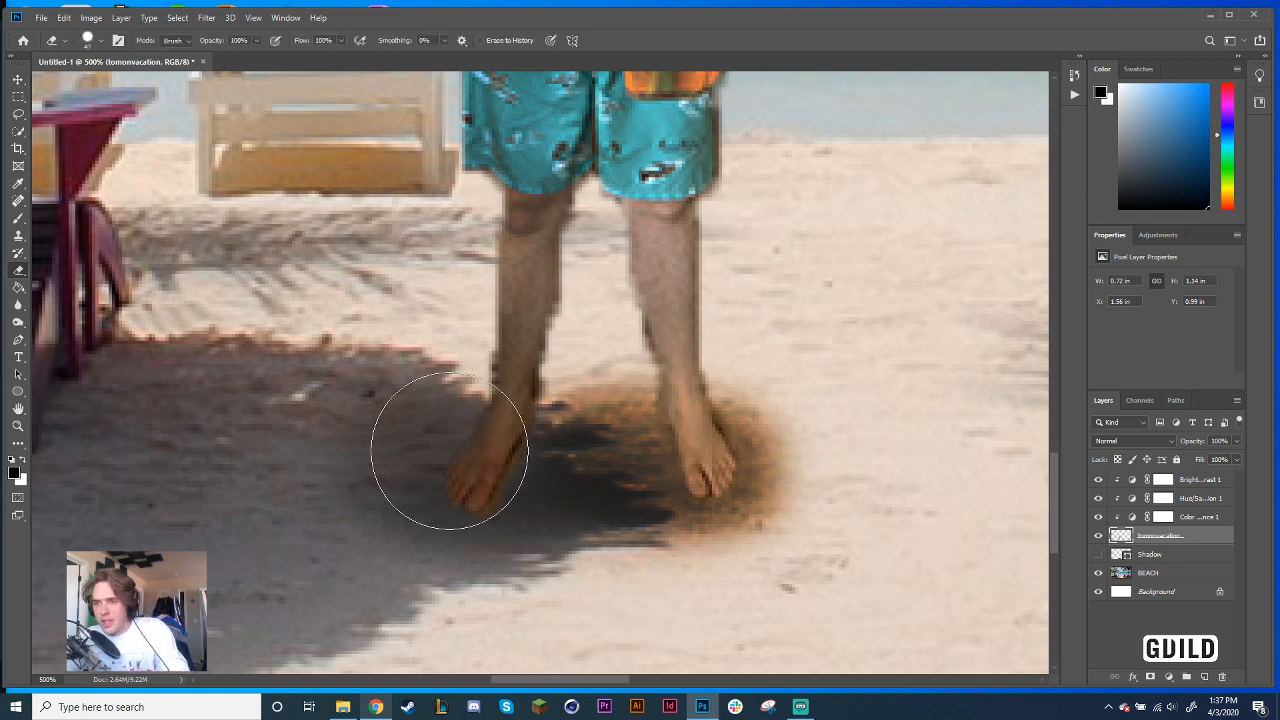
left_click(18, 79)
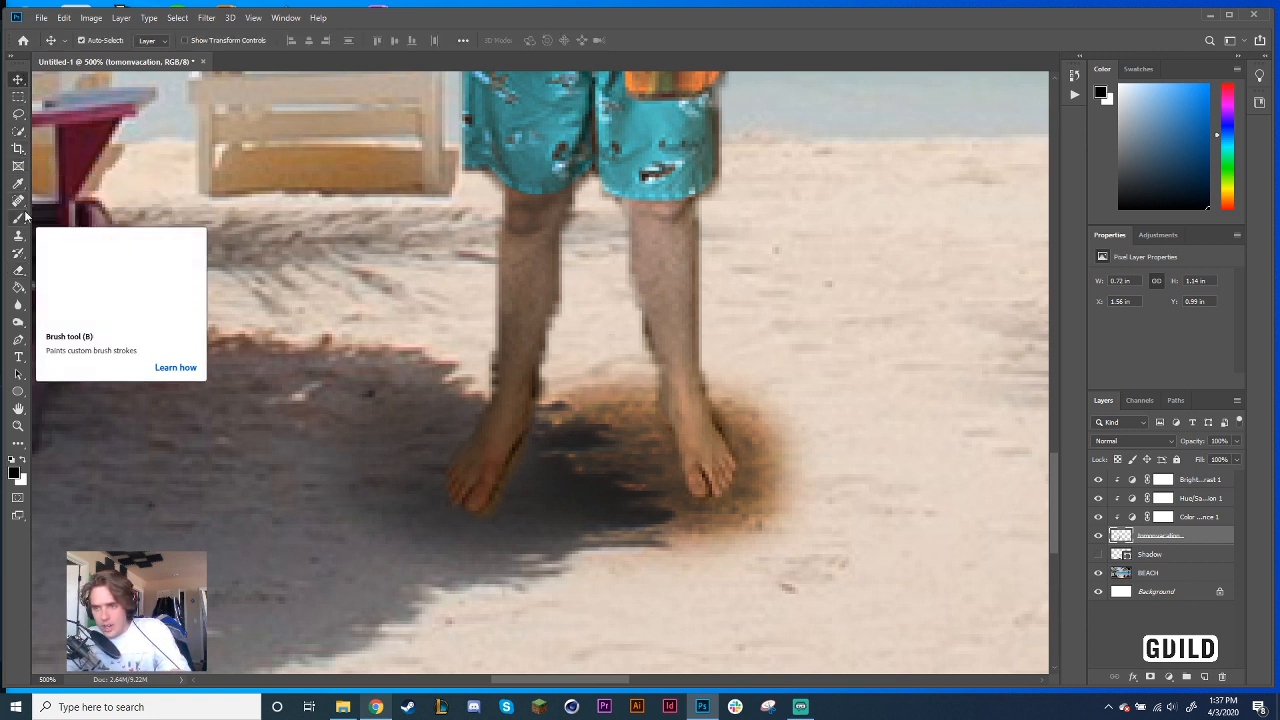
left_click(18, 274)
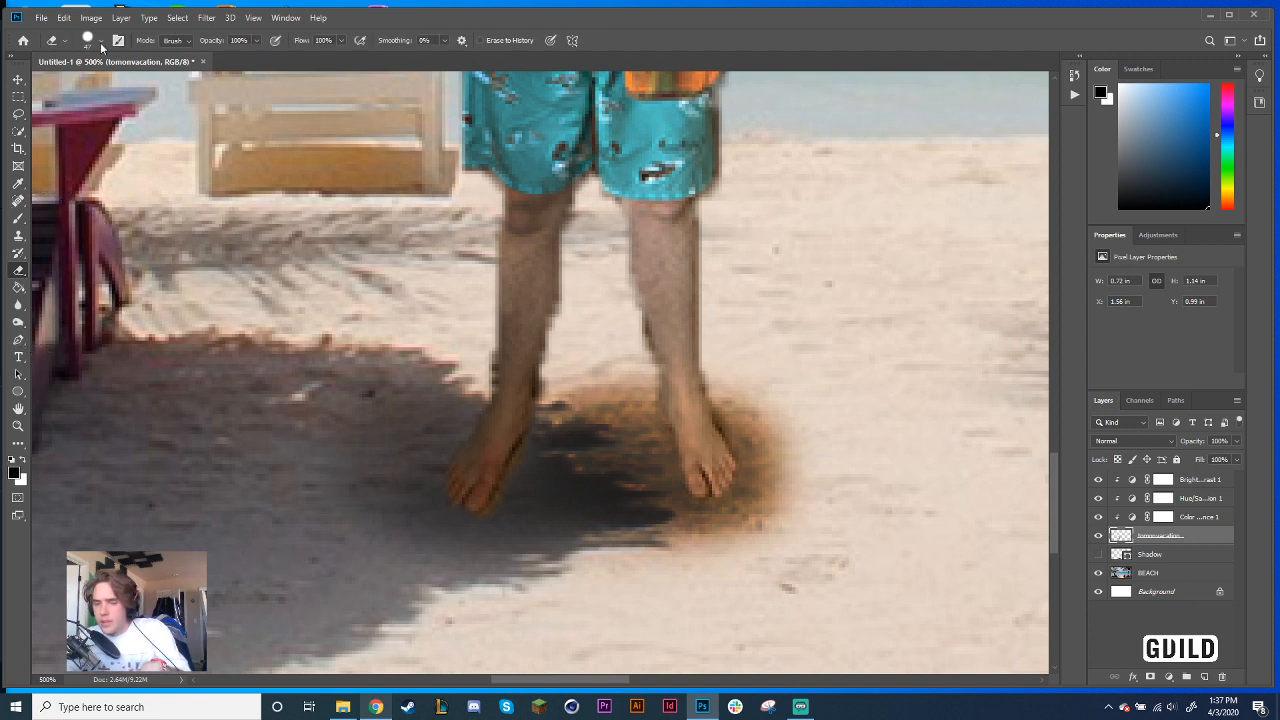
left_click(100, 42)
left_click_drag(100, 84, 85, 90)
left_click(304, 224)
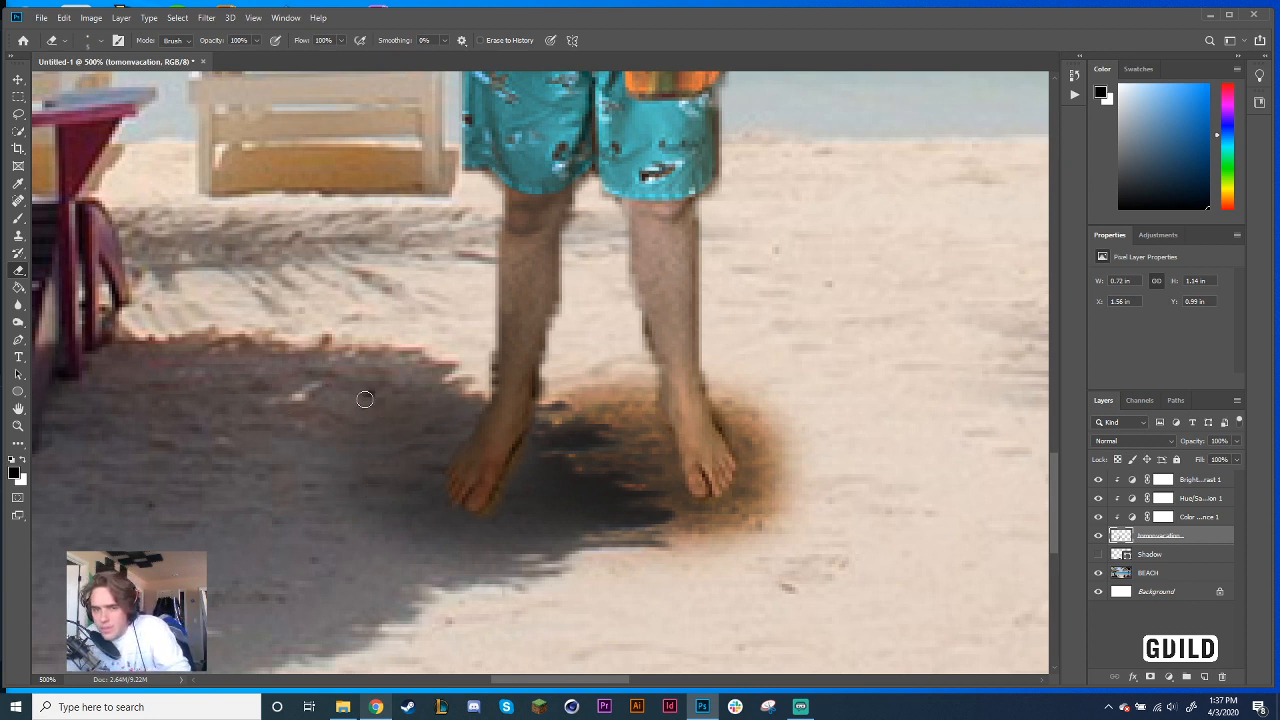
left_click(98, 42)
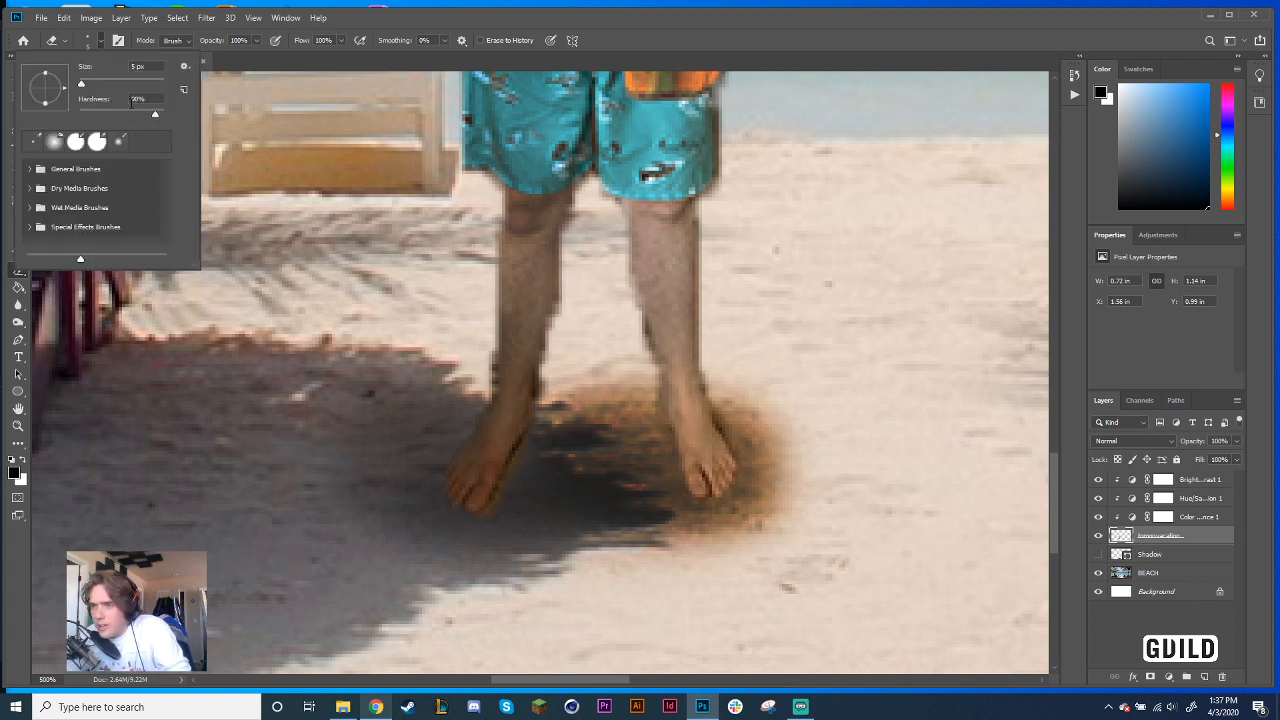
mouse_move(130, 103)
left_mouse_down()
mouse_move(86, 119)
mouse_move(105, 112)
left_mouse_up()
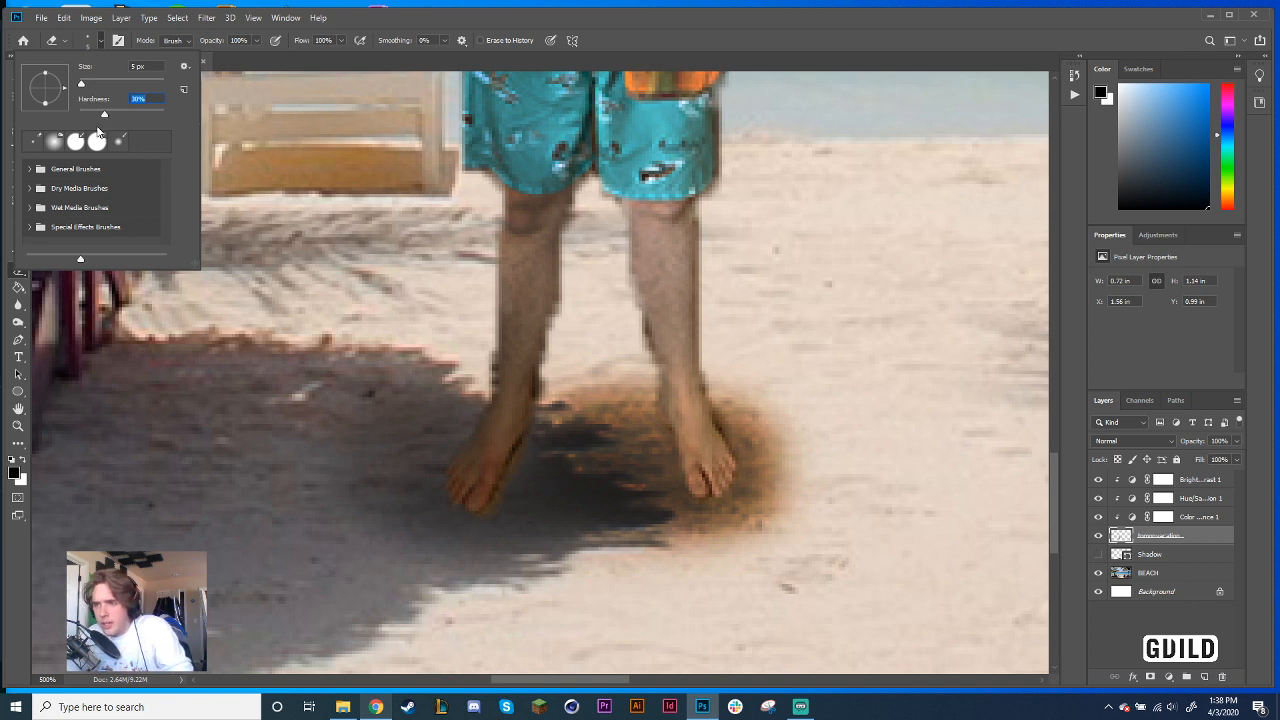
left_click_drag(105, 115, 151, 117)
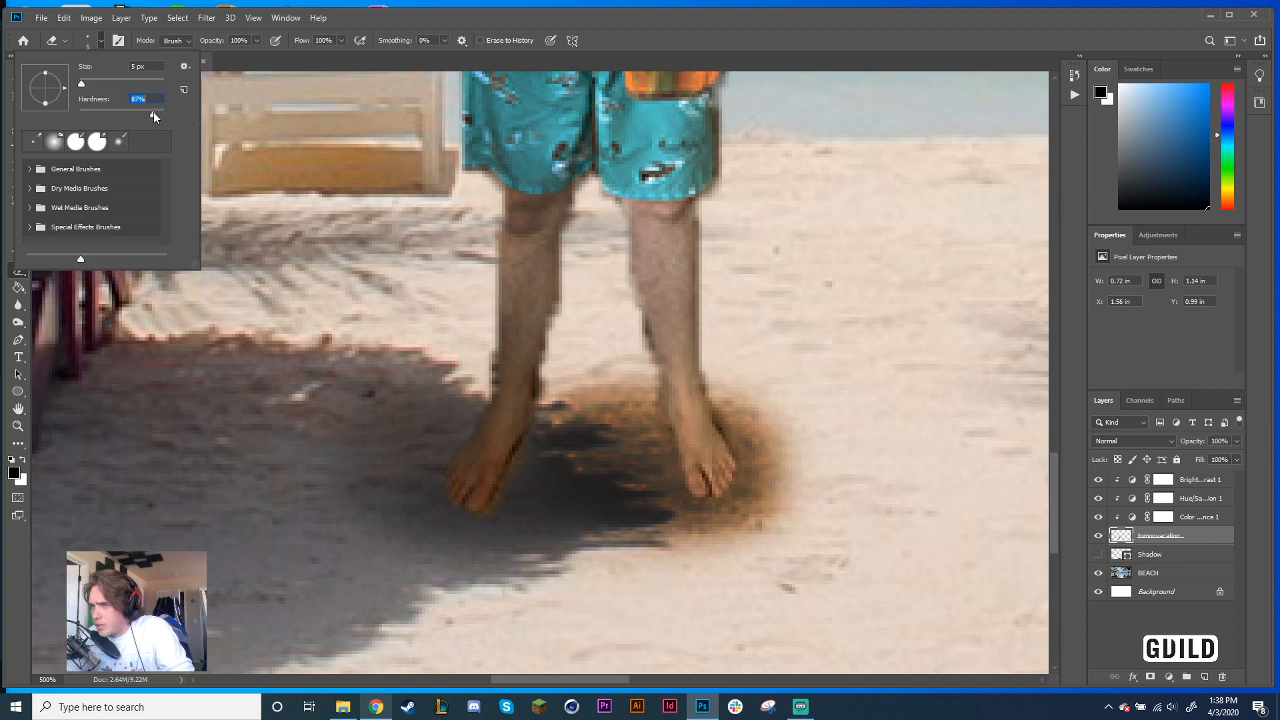
left_click(101, 42)
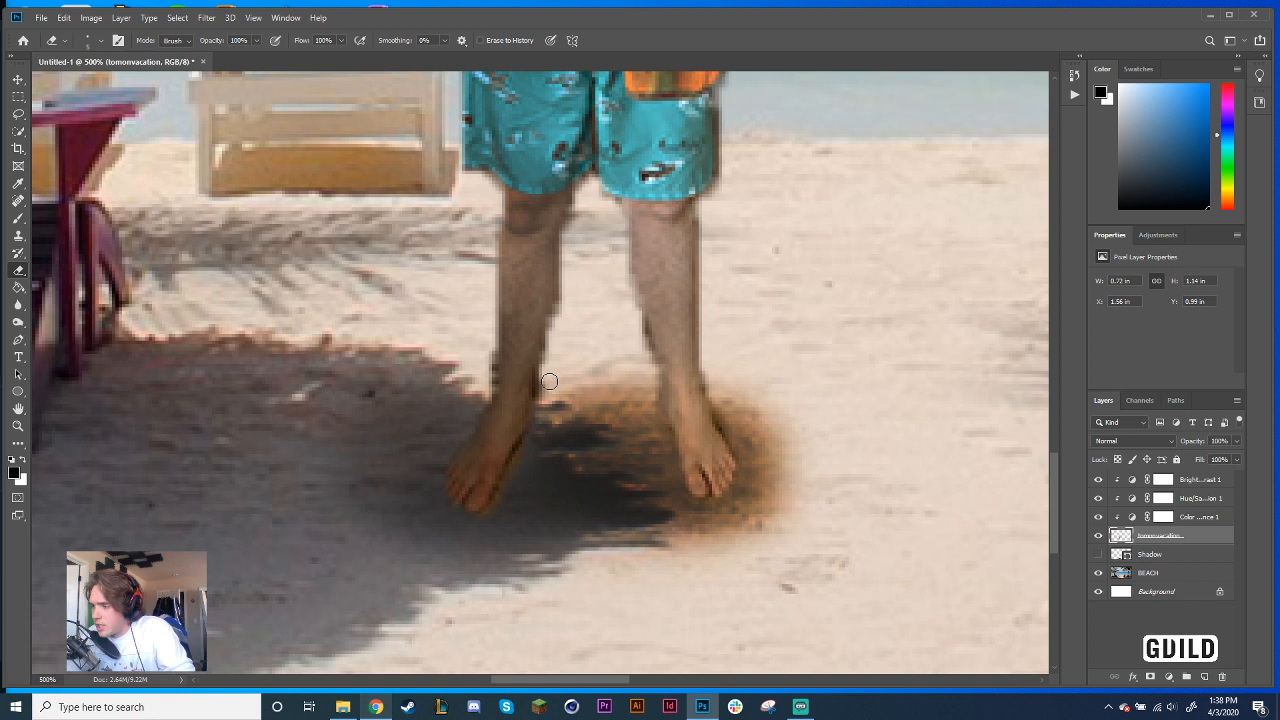
Erase the leftover fringe along the inner edge of the man's lower leg and foot beside the tree-shade shadow
left_click_drag(549, 381, 497, 506)
left_click(522, 446)
left_click_drag(632, 308, 515, 337)
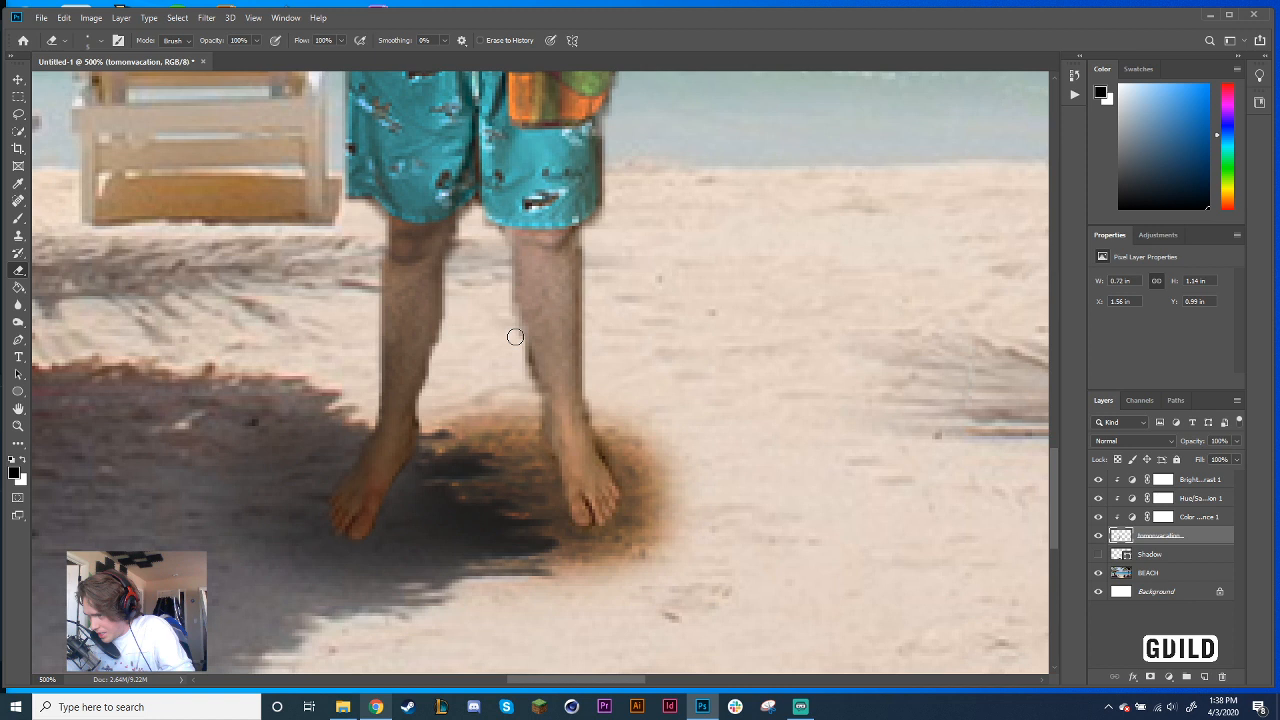
scroll(655, 388, "up", 5)
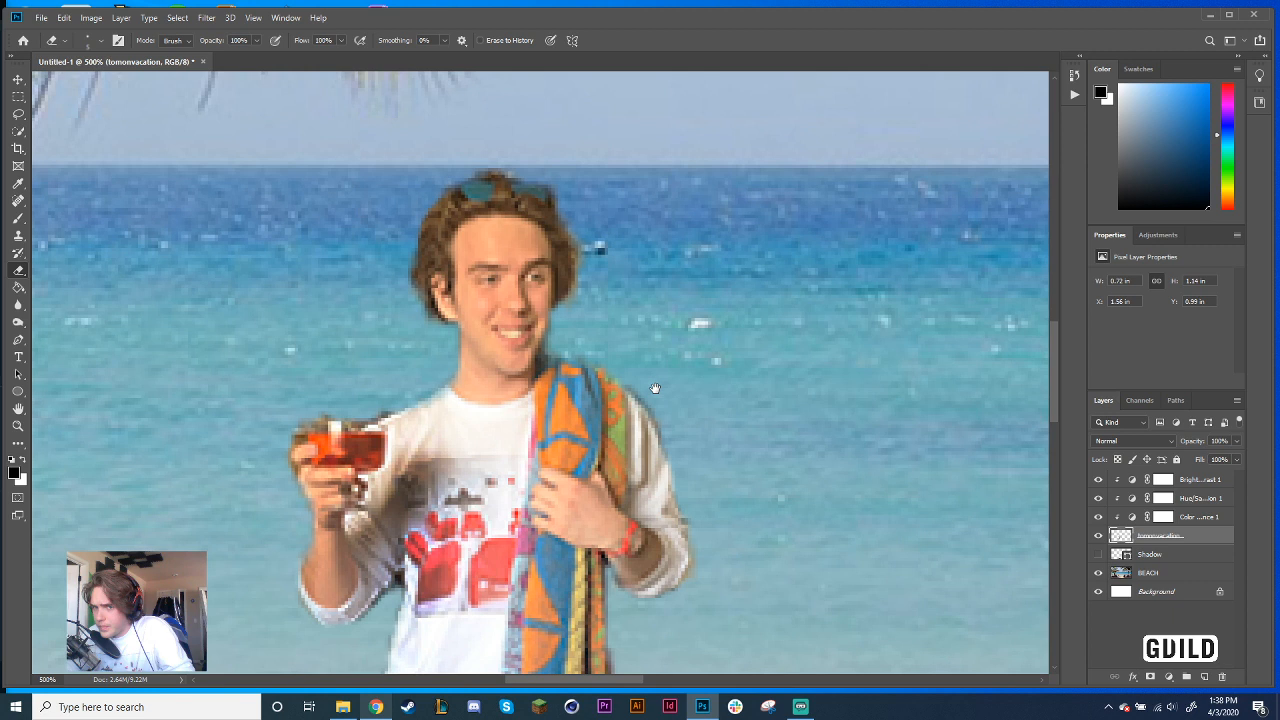
left_click_drag(655, 388, 729, 428)
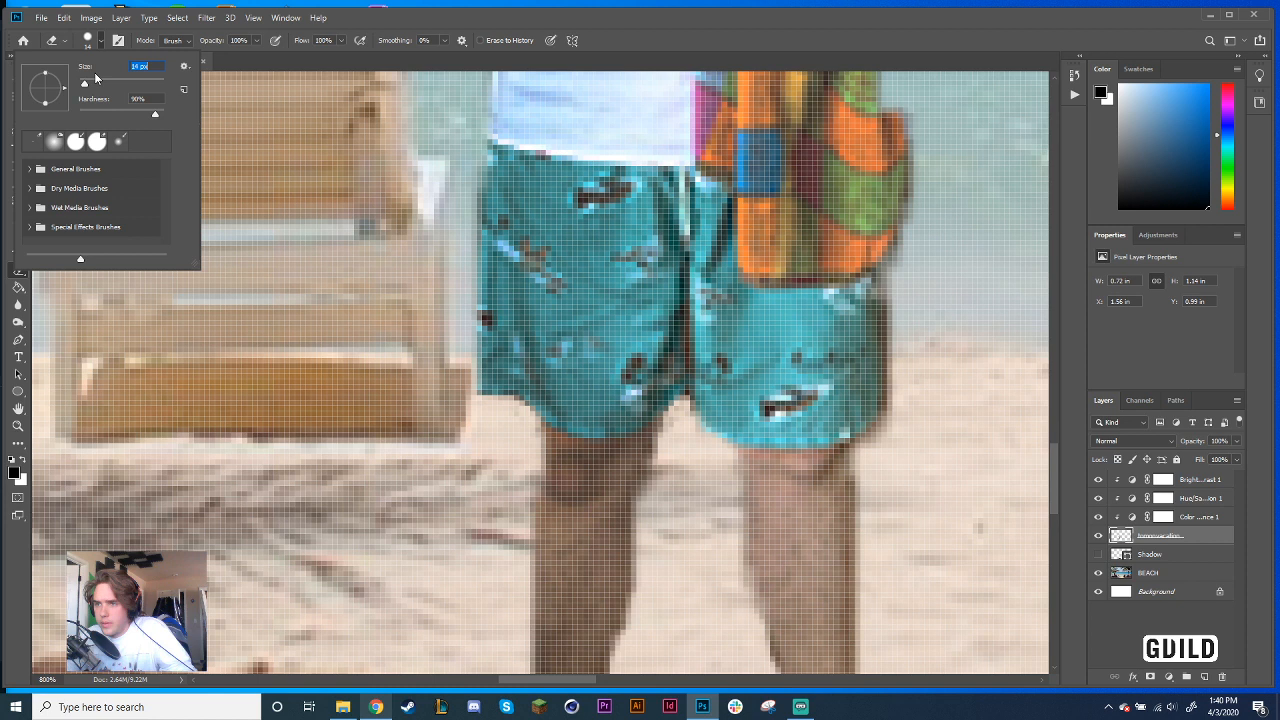
Reduce the eraser size and trim the remaining rough edges around the man's shorts, legs and feet
left_click_drag(85, 82, 81, 82)
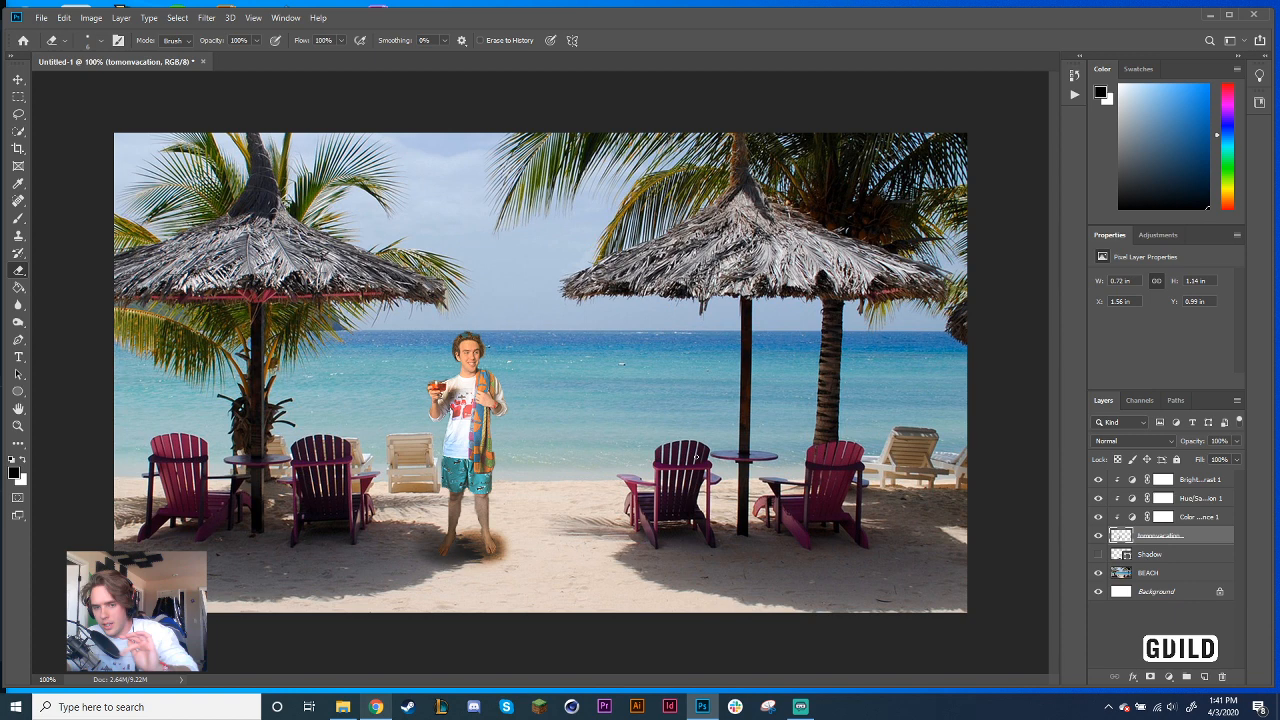
scroll(445, 555, "up", 4)
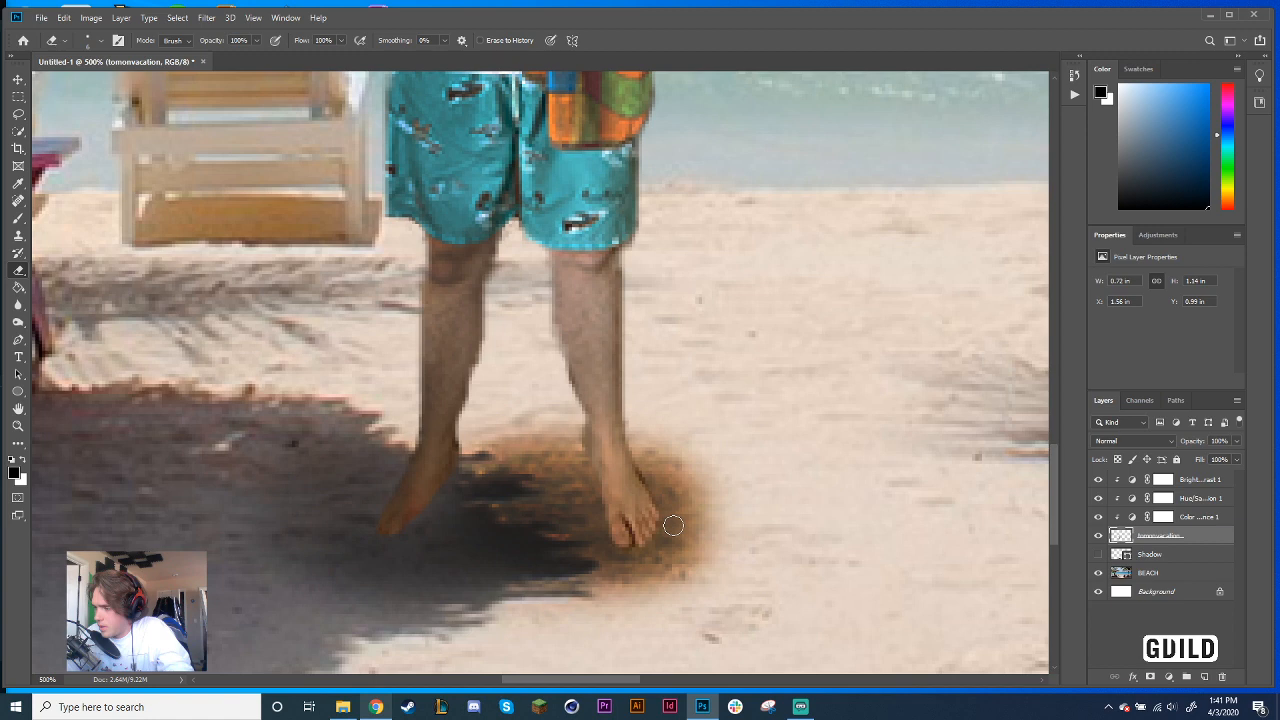
scroll(600, 535, "up", 5)
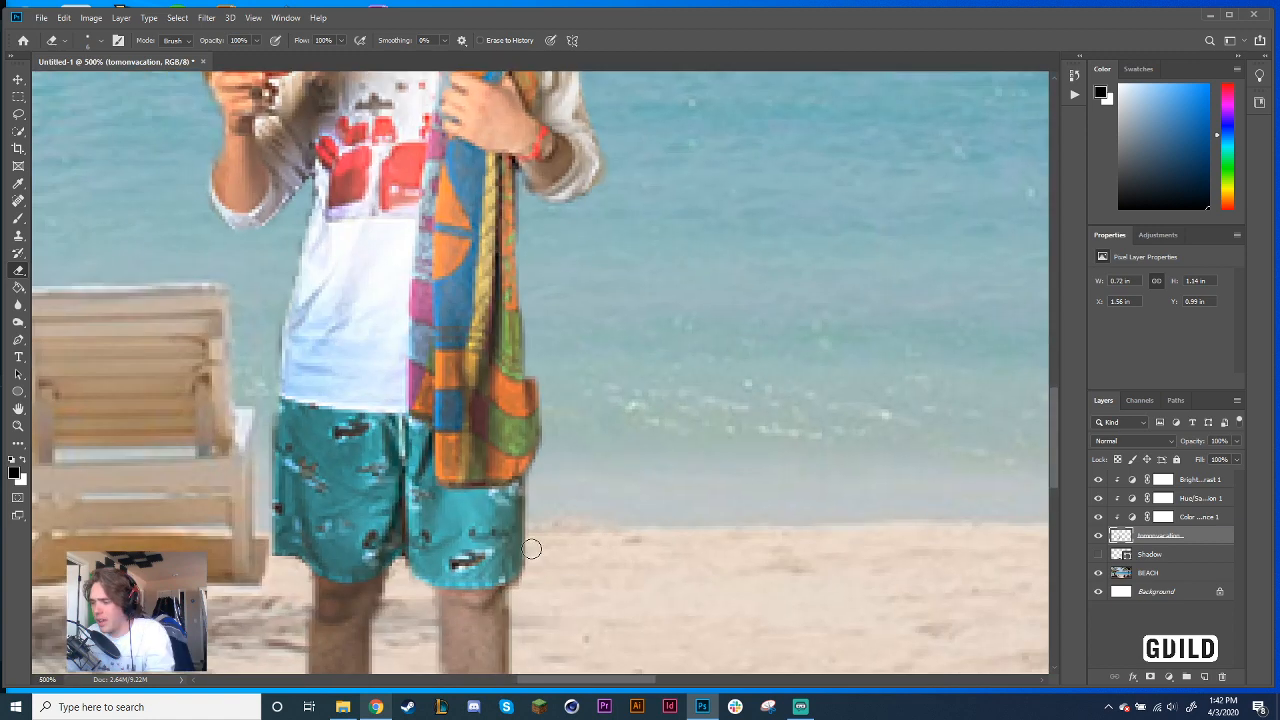
scroll(505, 538, "down", 3)
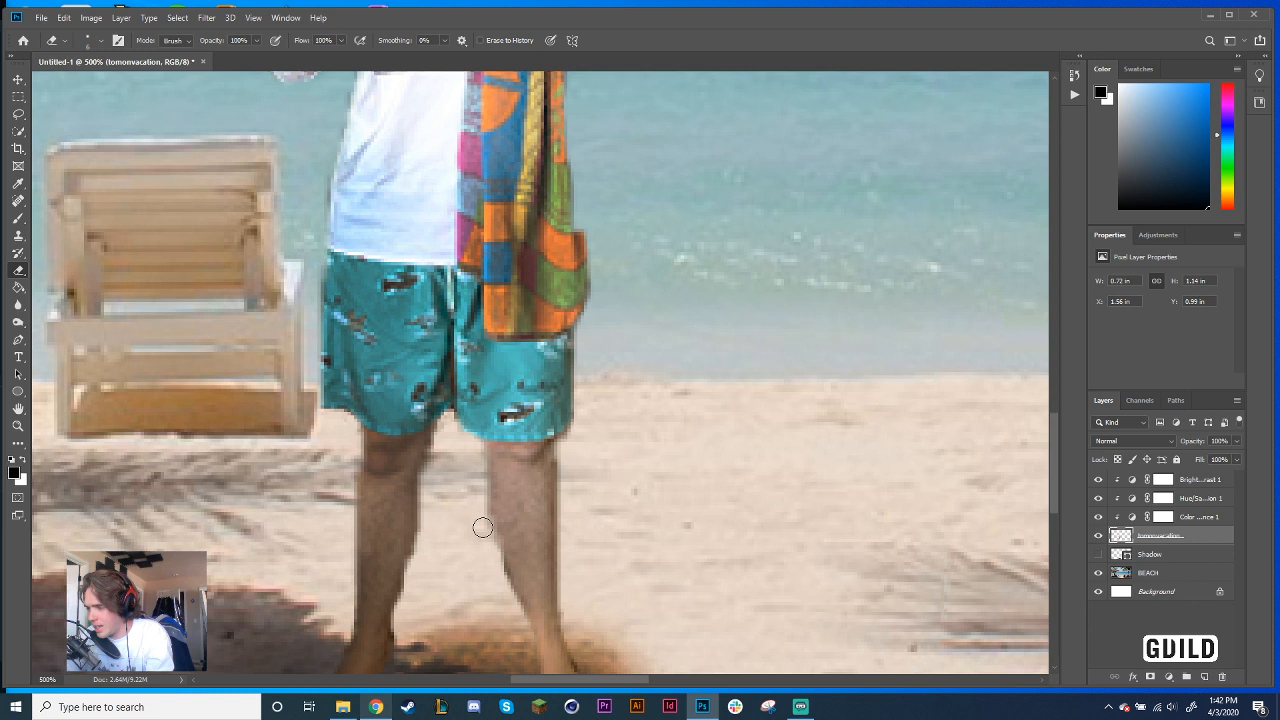
left_click_drag(635, 297, 633, 292)
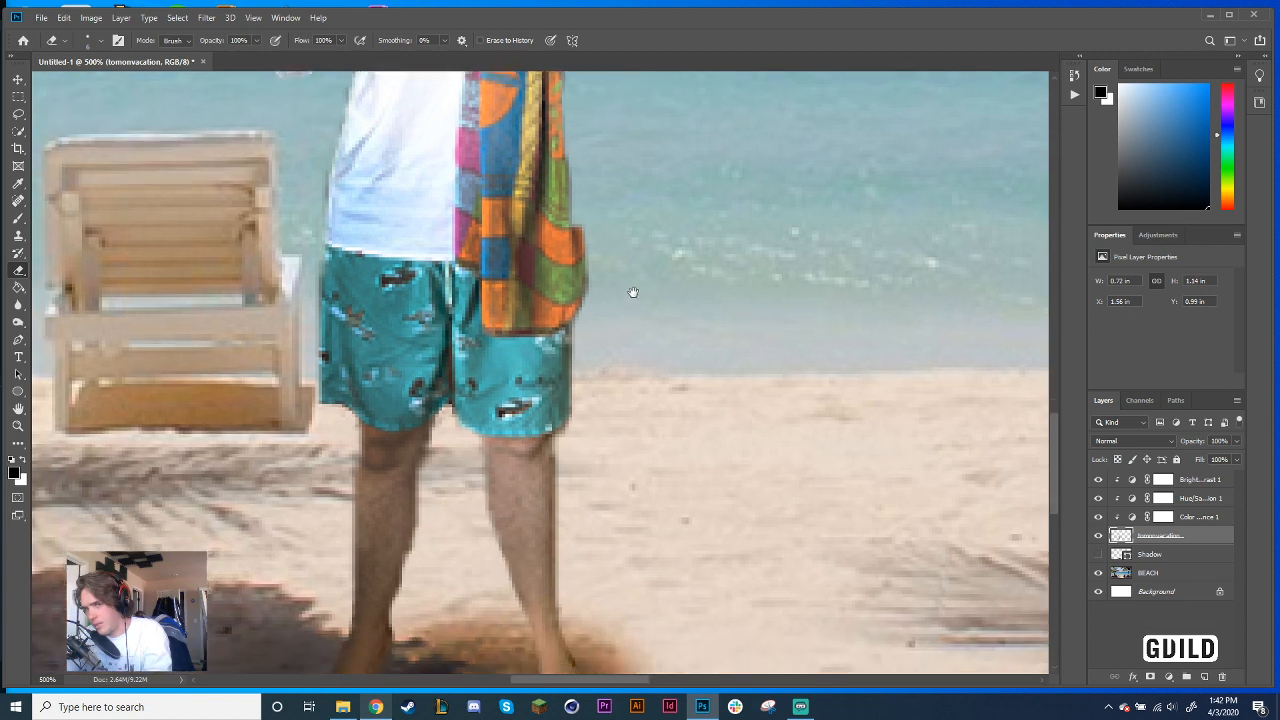
left_click_drag(633, 486, 708, 307)
key("ctrl+plus")
key("ctrl+plus")
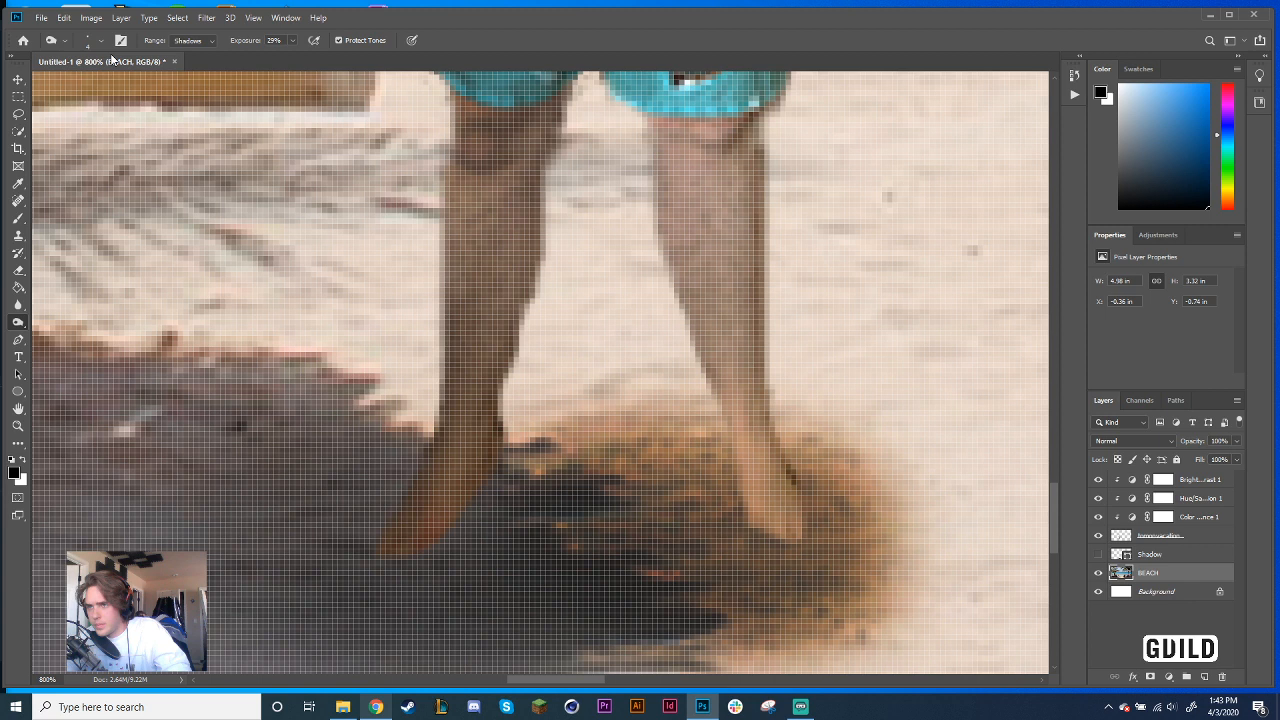
key("ctrl+1")
left_click(15, 82)
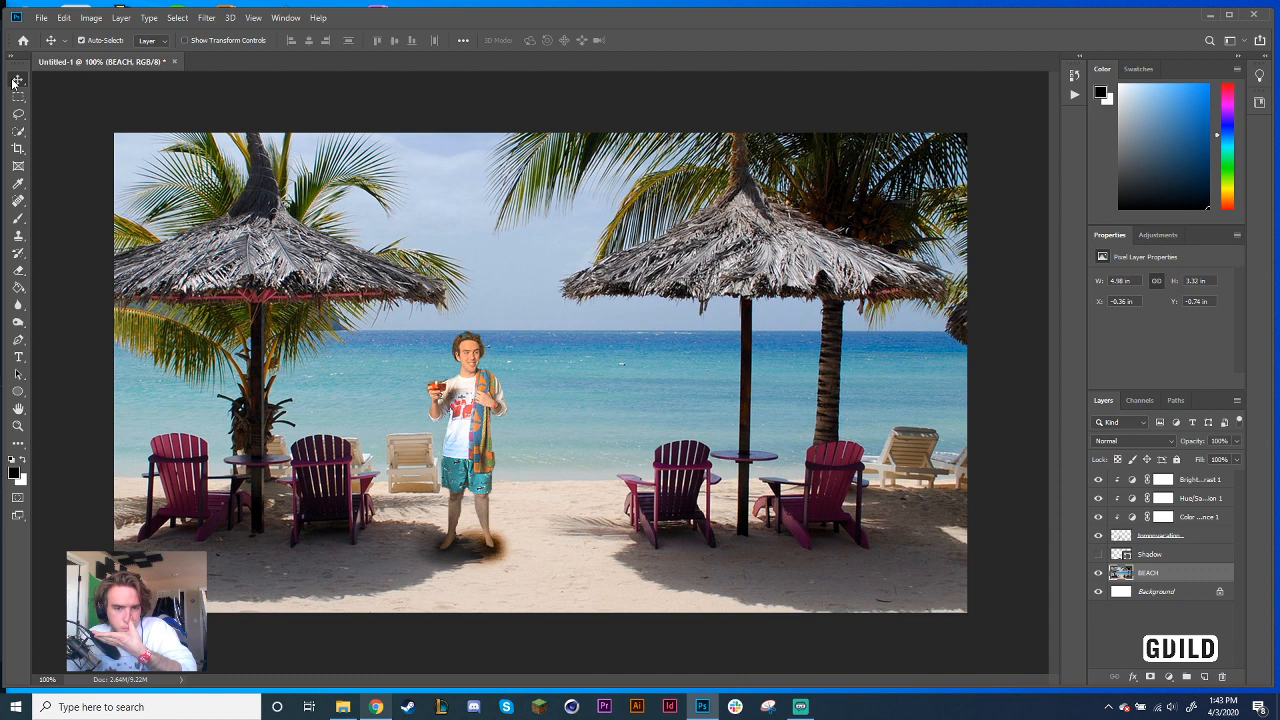
scroll(418, 395, "up", 4)
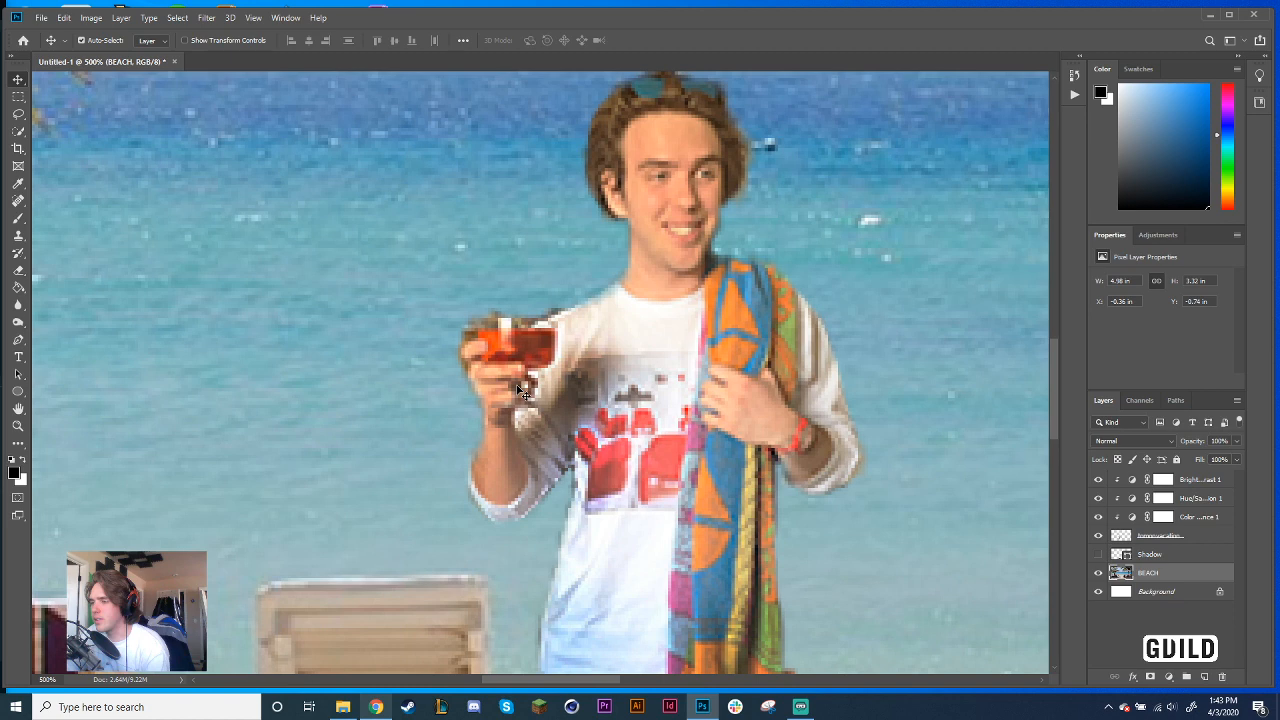
scroll(521, 390, "down", 4)
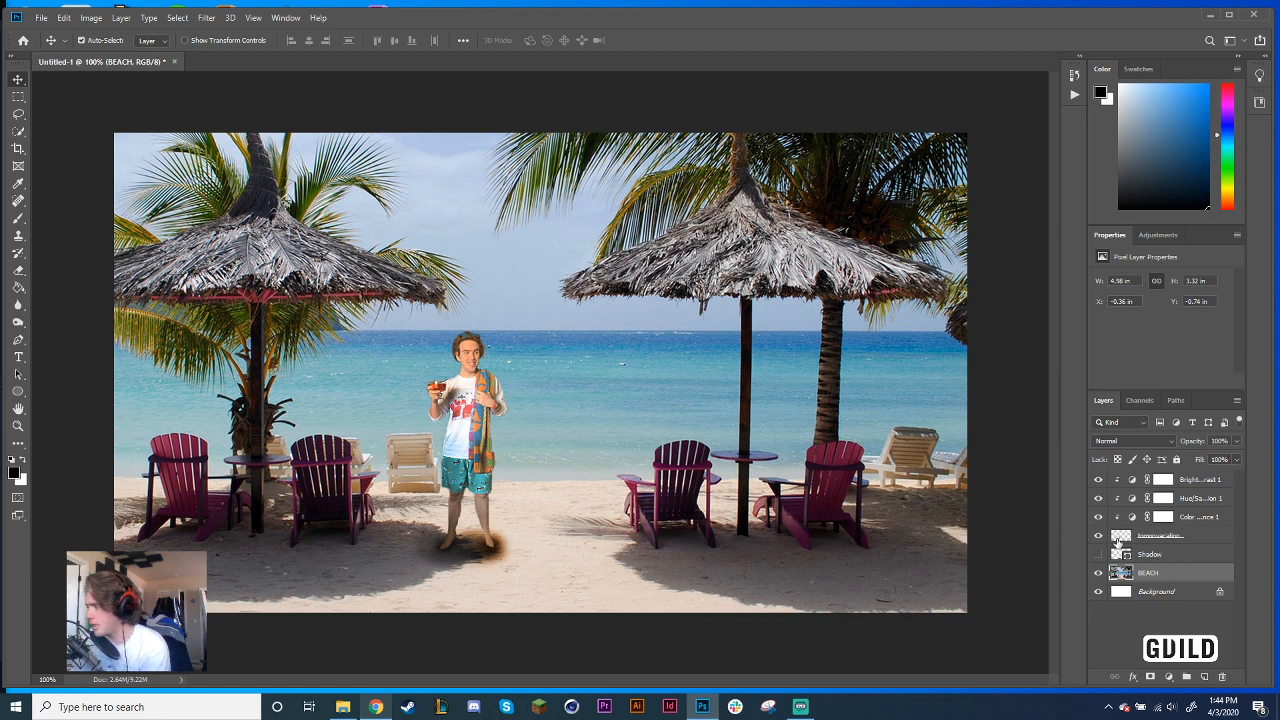
Add a Brightness/Contrast adjustment clipped to the BEACH layer, with brightness -24 and contrast 14
left_click(1158, 234)
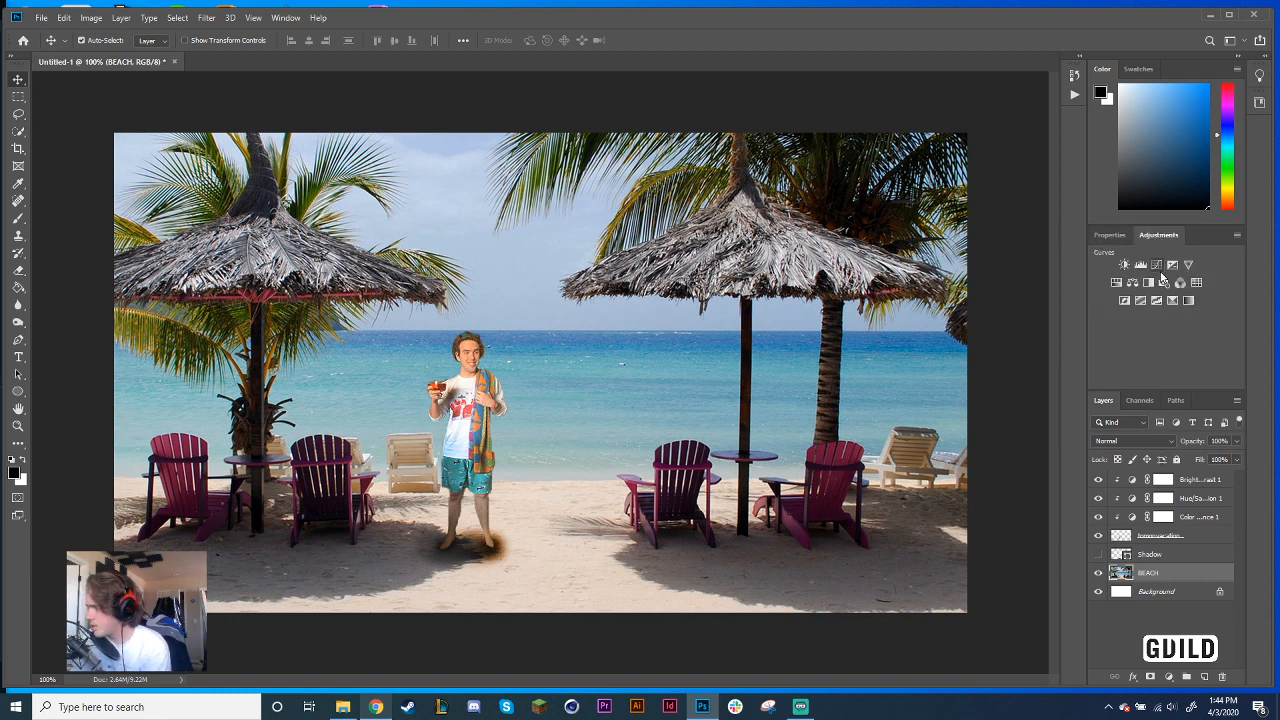
left_click(1123, 265)
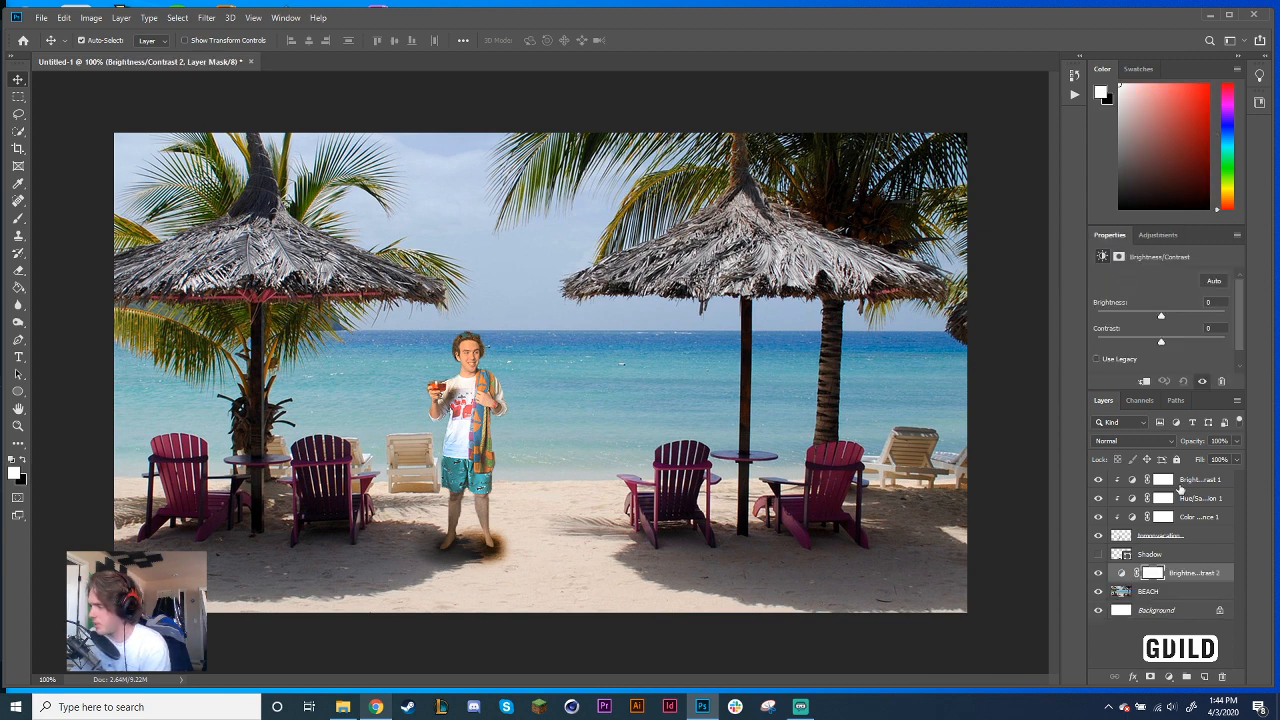
right_click(1178, 576)
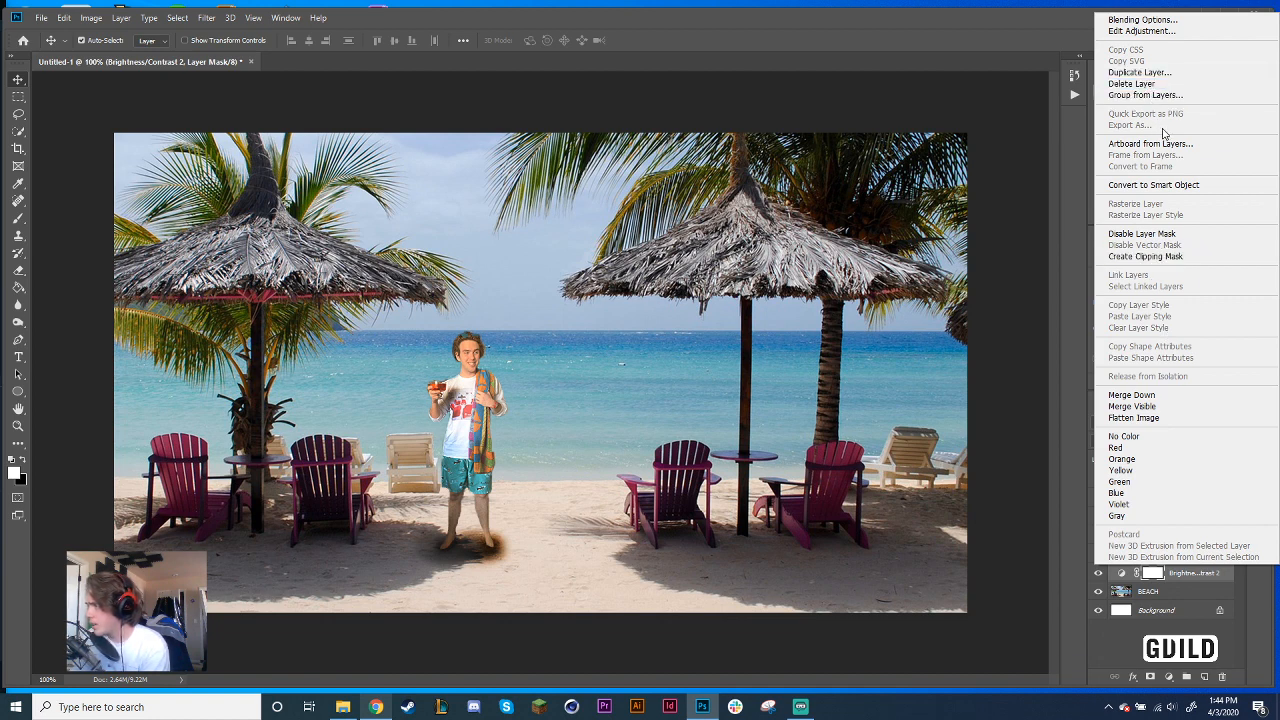
left_click(1160, 258)
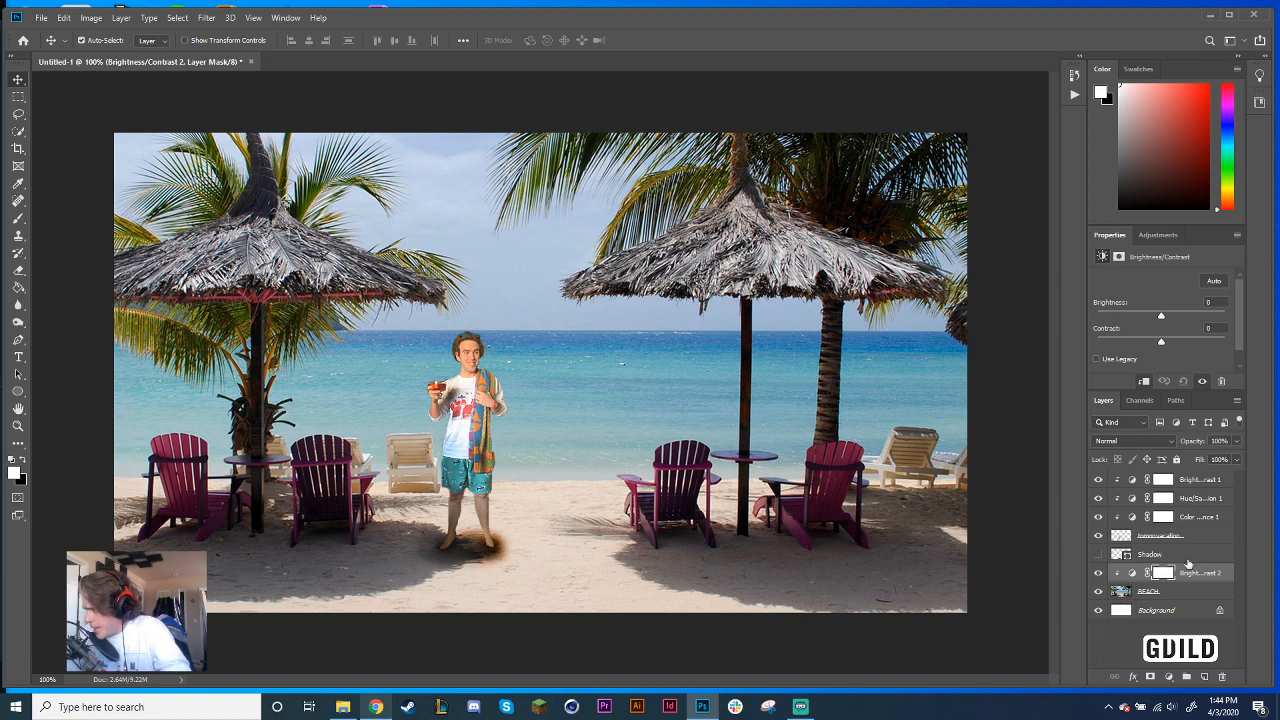
left_click(1181, 595)
left_click(1163, 573)
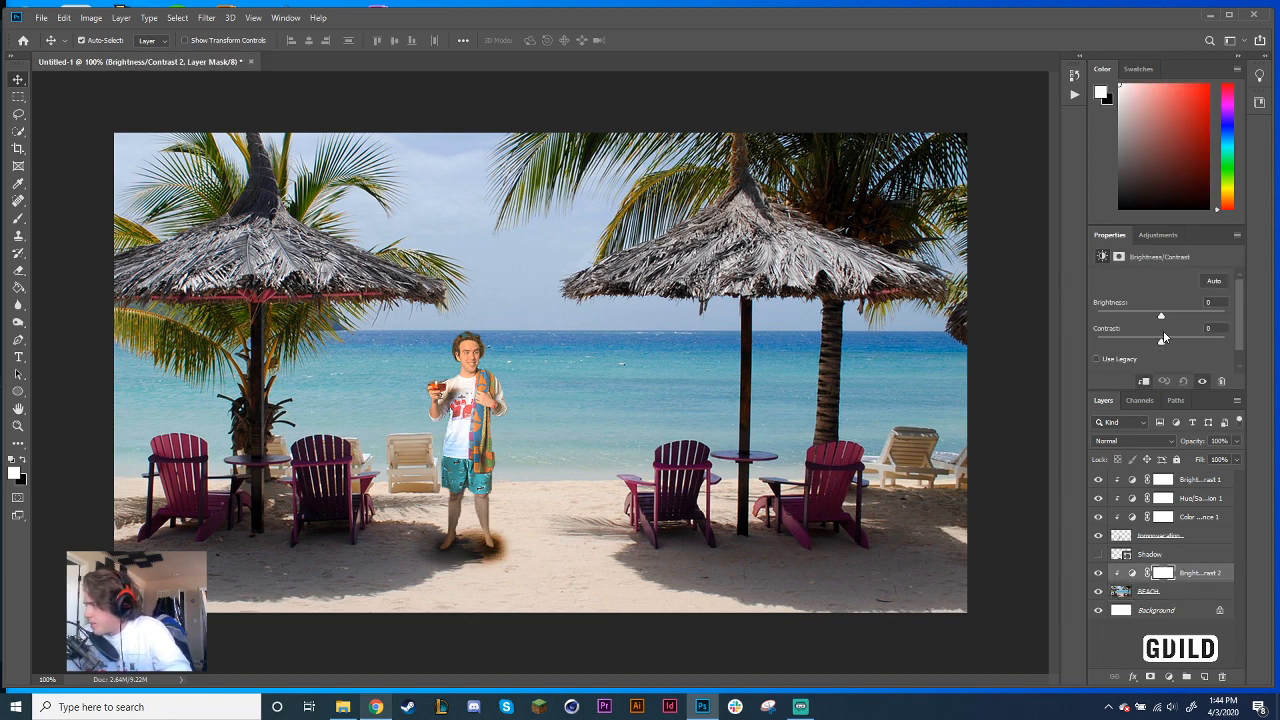
left_click_drag(1154, 312, 1157, 355)
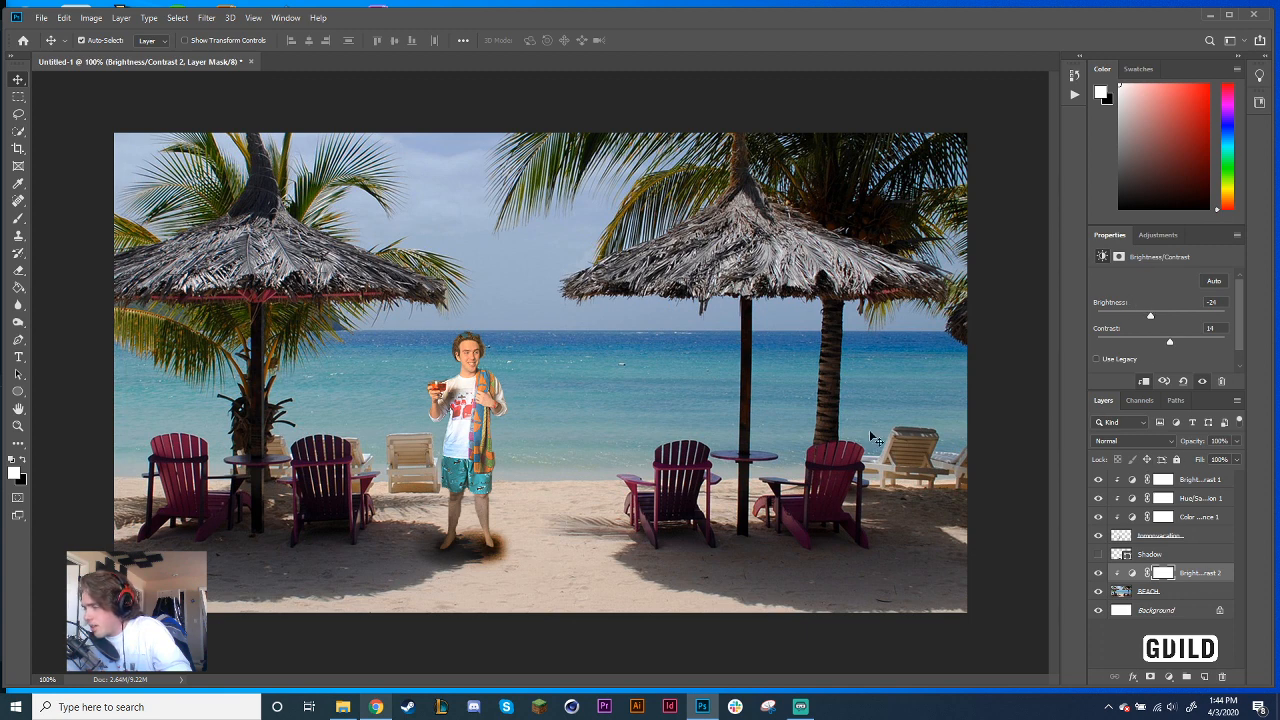
Add a Hue/Saturation adjustment directly above the BEACH layer, clipped to it, with hue -1 and saturation +13
left_click(1182, 591)
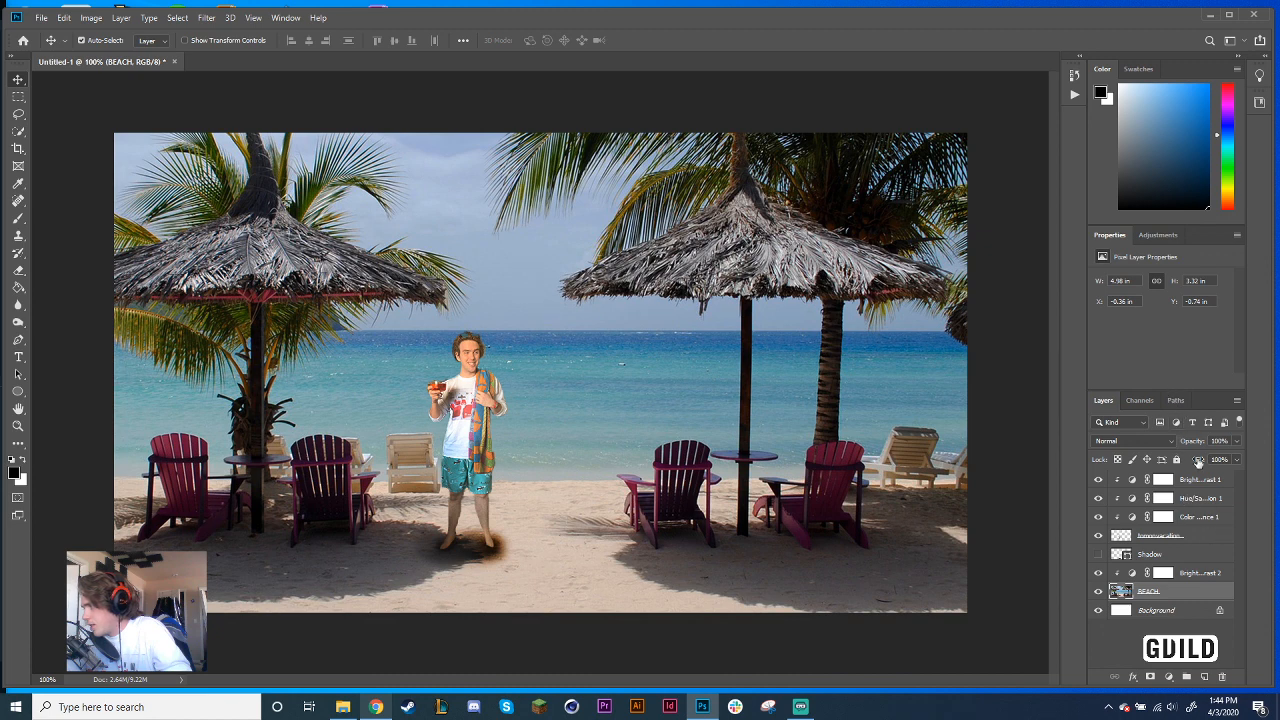
left_click(1158, 238)
left_click(1119, 287)
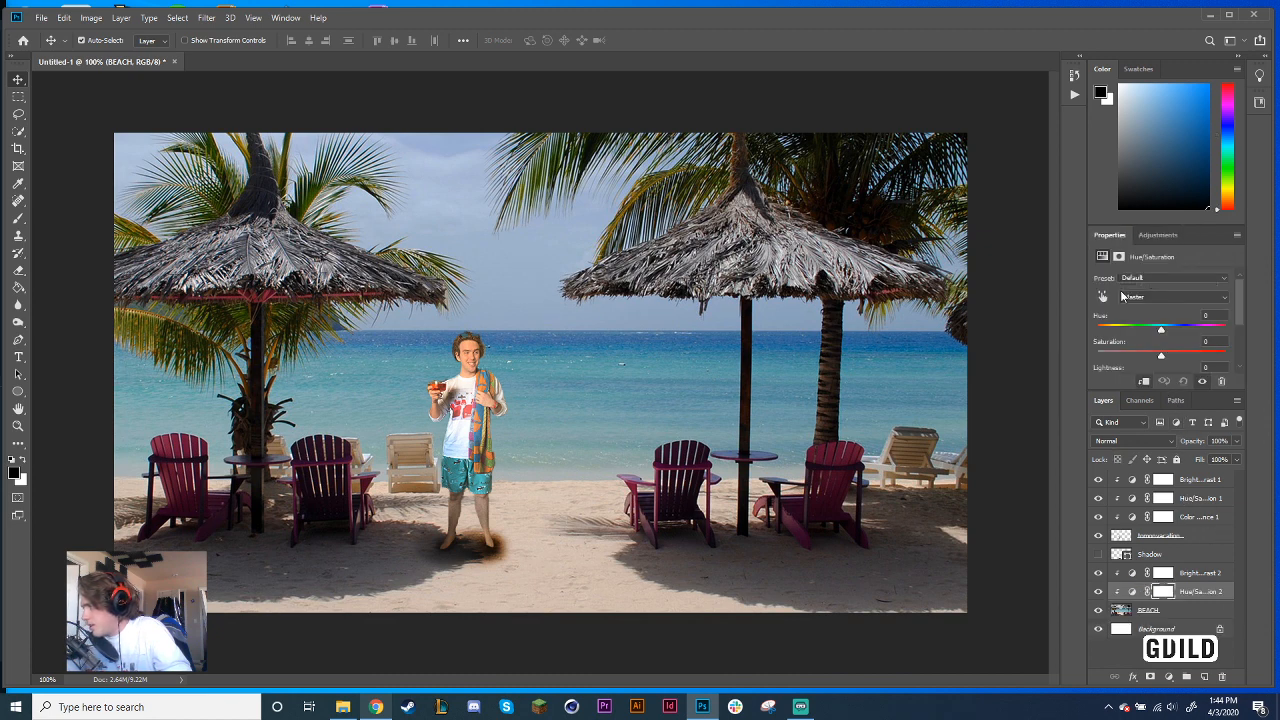
mouse_move(1164, 353)
left_mouse_down()
mouse_move(1191, 354)
mouse_move(1172, 356)
mouse_move(1151, 331)
mouse_move(1198, 318)
mouse_move(1124, 338)
mouse_move(1165, 325)
mouse_move(1182, 356)
mouse_move(1147, 356)
mouse_move(1181, 352)
mouse_move(1169, 357)
left_mouse_up()
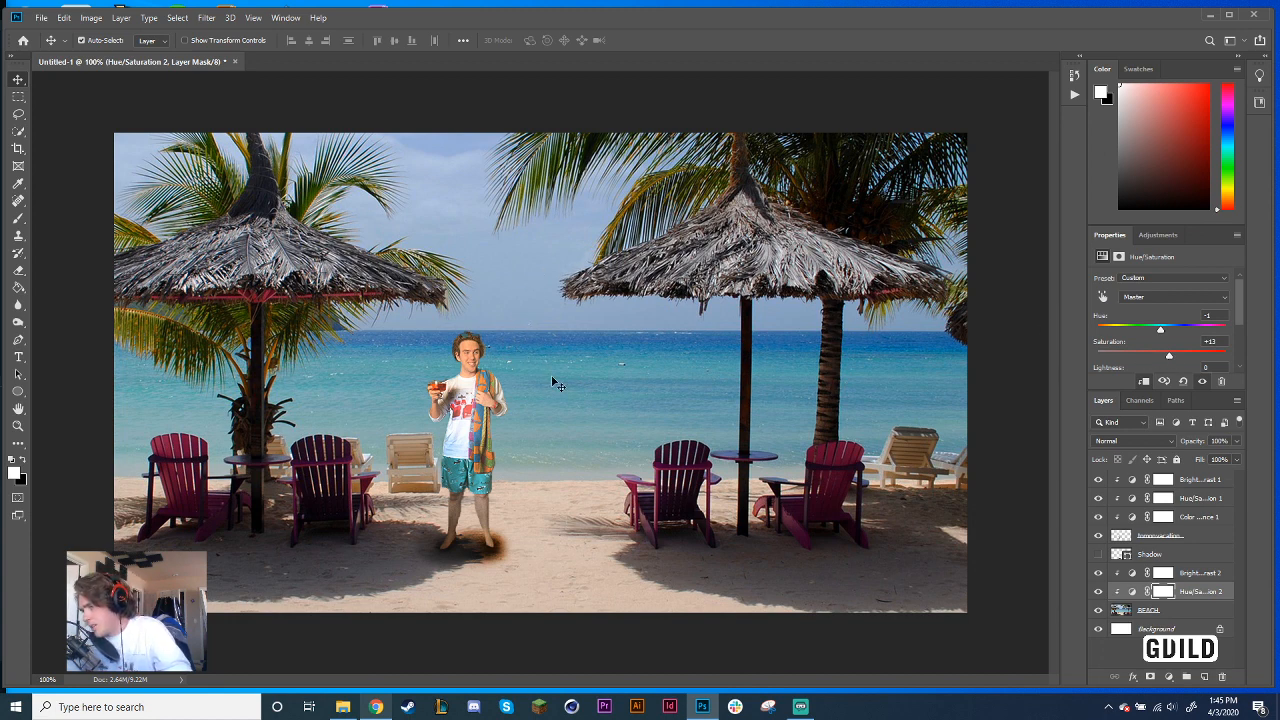
Make the man's cut-out layer active and choose the Color Replacement tool for work on his upper body
left_click(1172, 645)
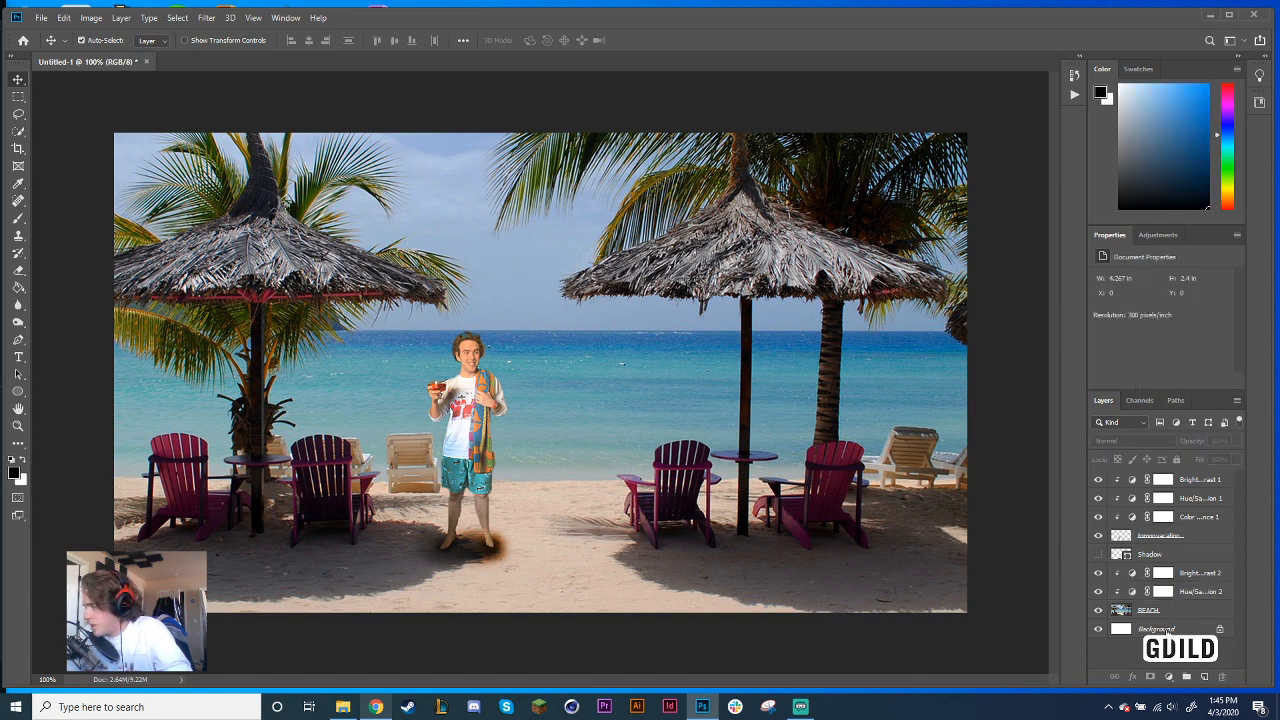
left_click(1176, 614)
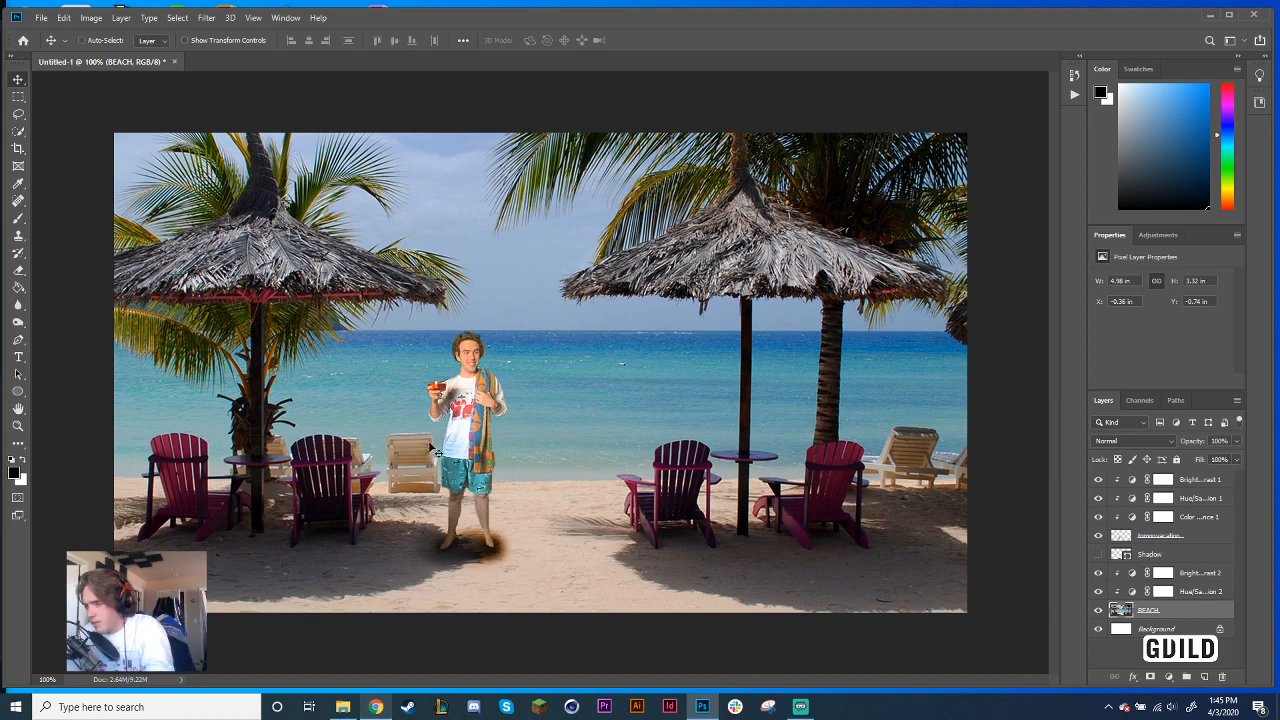
key("ctrl+plus")
key("ctrl+plus")
key("ctrl+plus")
left_click_drag(312, 443, 571, 434)
key("ctrl+plus")
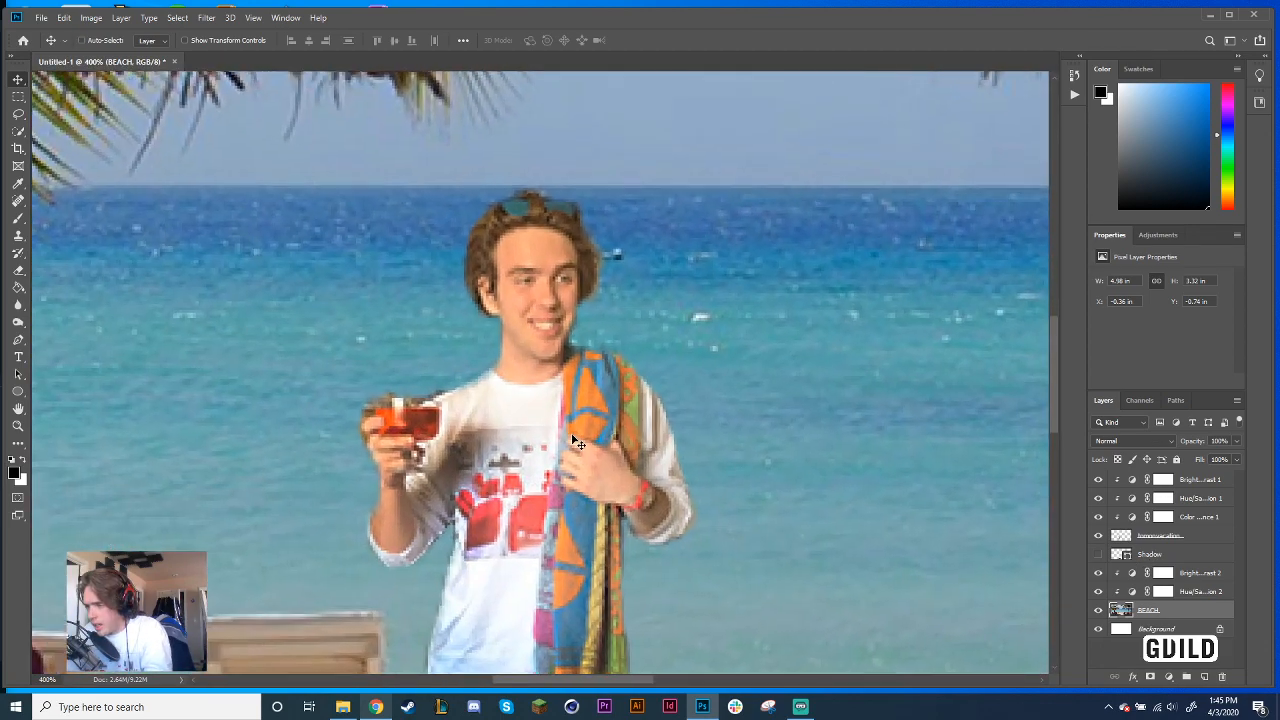
key("ctrl+plus")
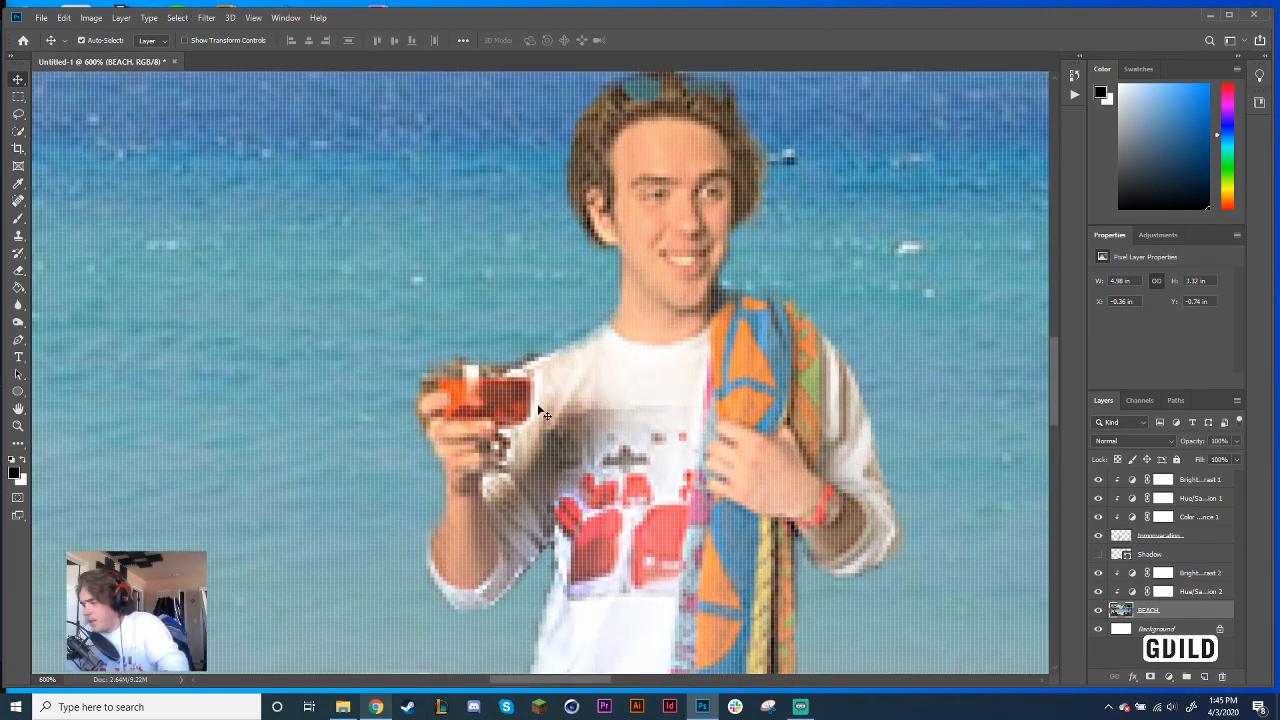
left_click(1205, 540)
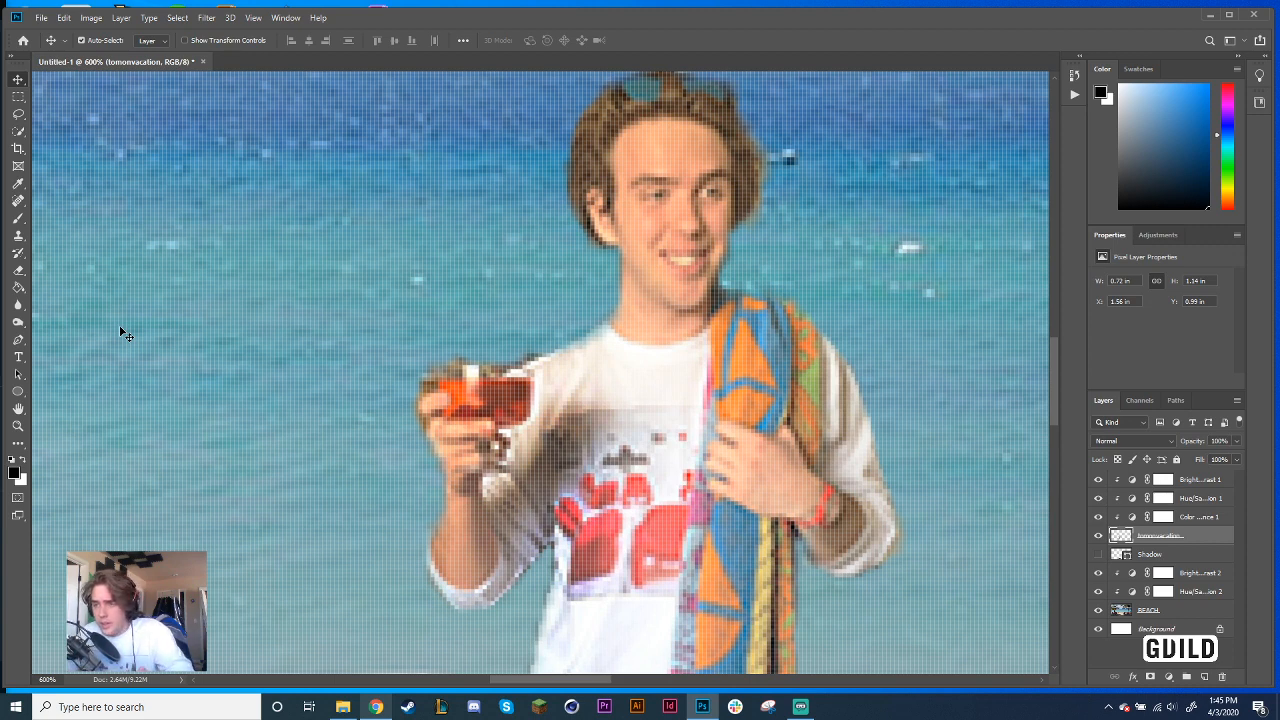
left_click(15, 222)
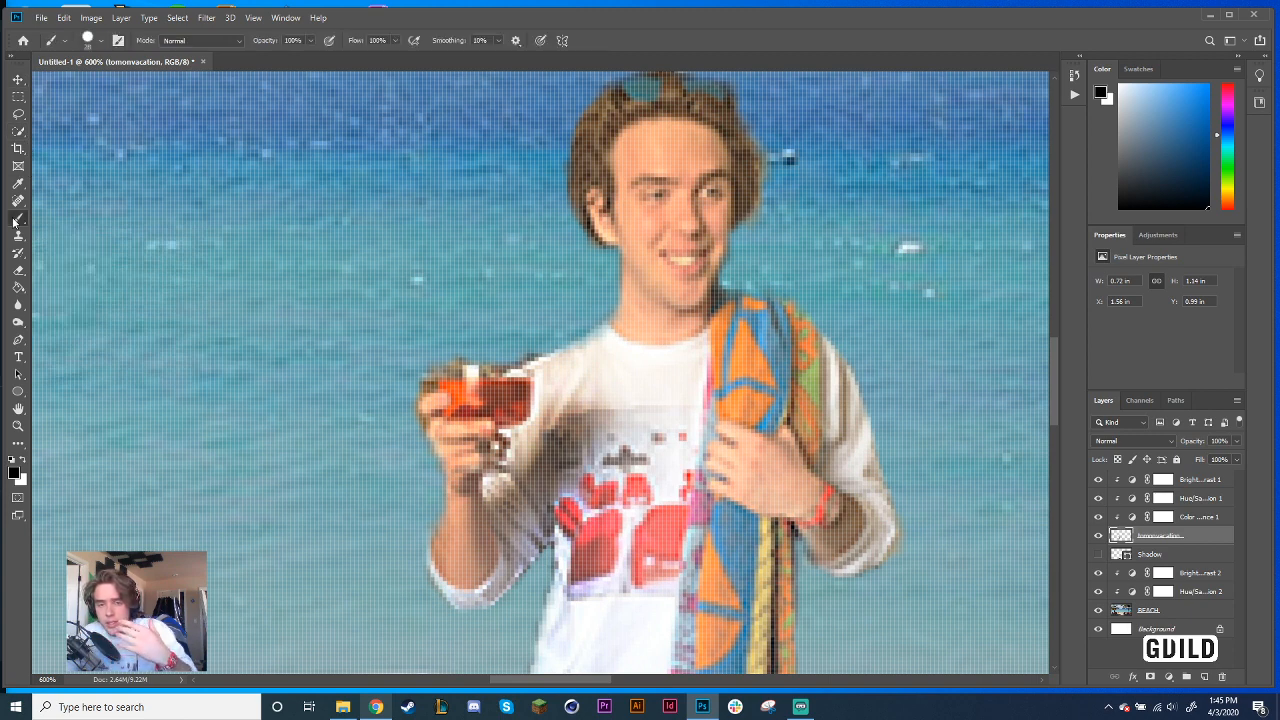
left_click(15, 222)
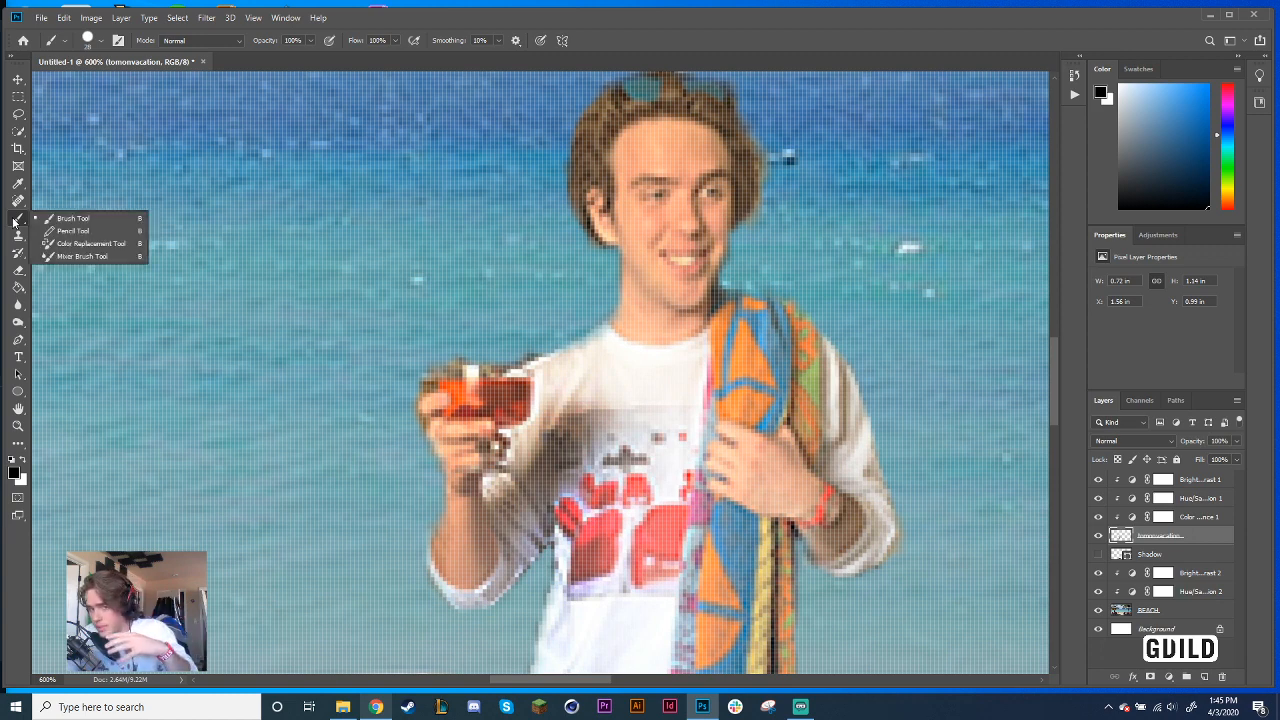
left_click(72, 245)
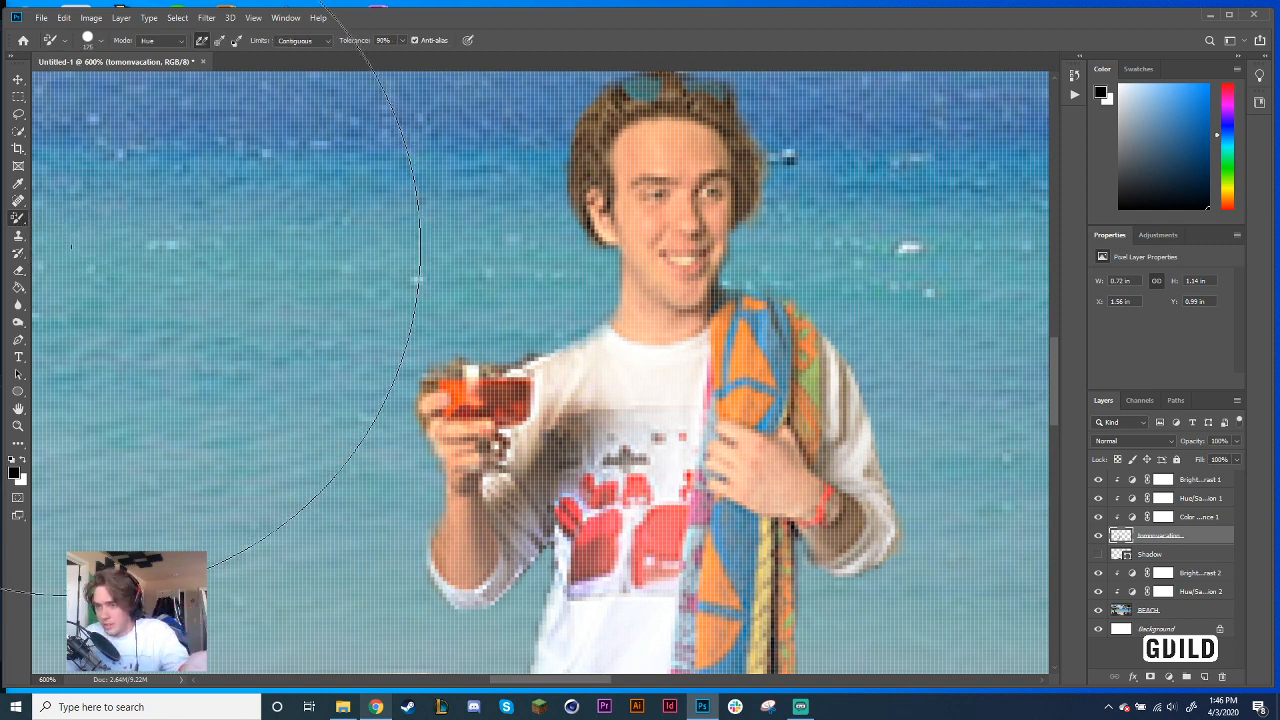
Reduce the Color Replacement brush size to 9 px and set the foreground colour to a bright magenta
left_click(100, 40)
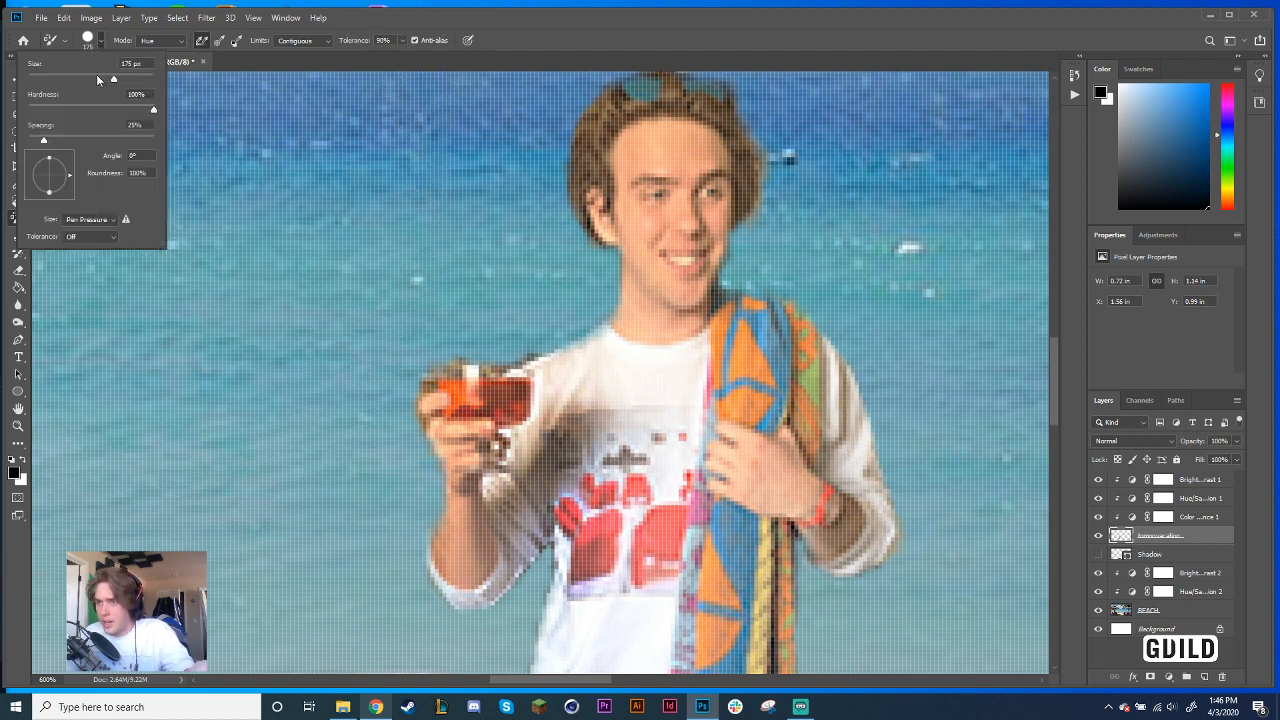
left_click_drag(96, 74, 82, 75)
left_click(93, 47)
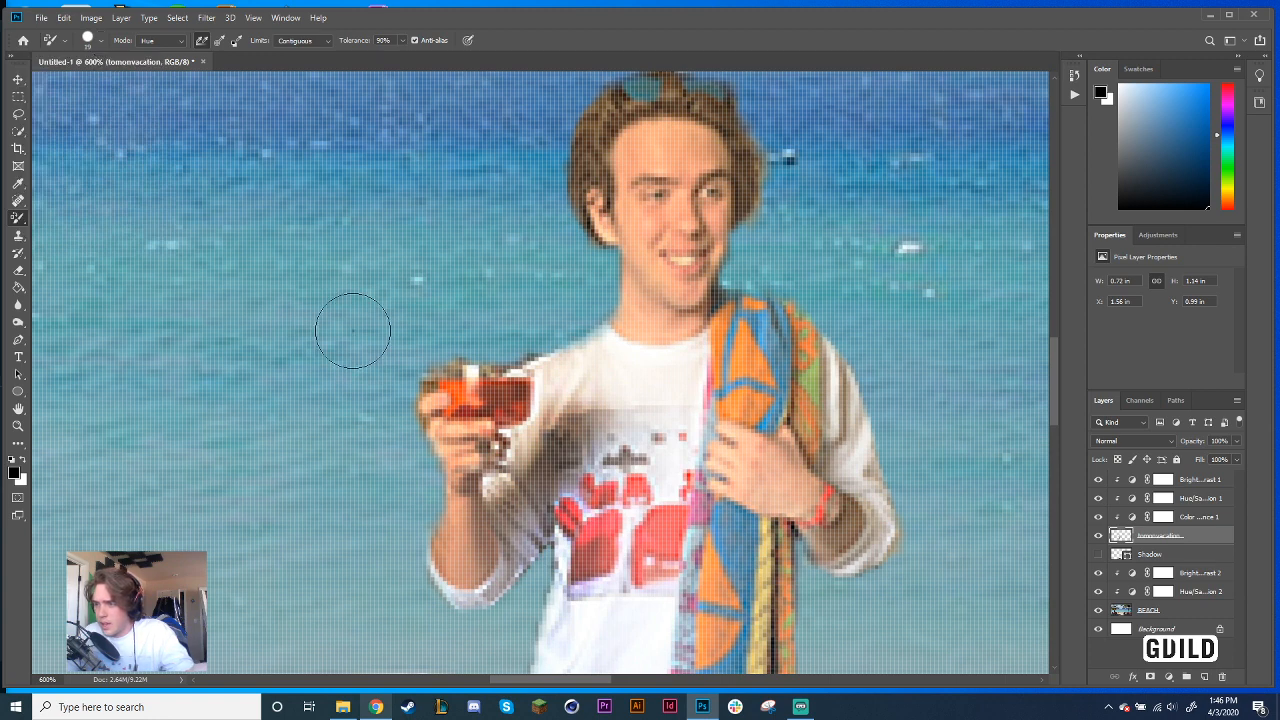
left_click(101, 42)
left_click_drag(82, 82, 39, 82)
left_click(103, 47)
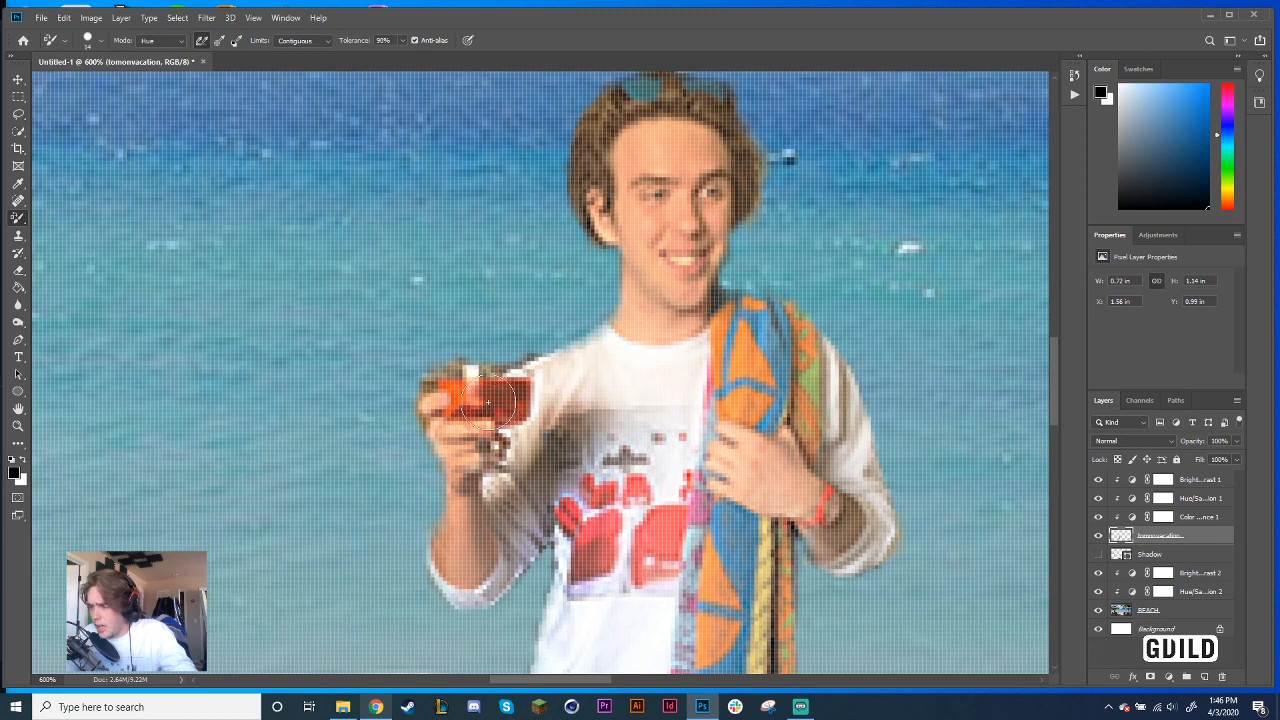
left_click(101, 42)
left_click_drag(37, 81, 34, 82)
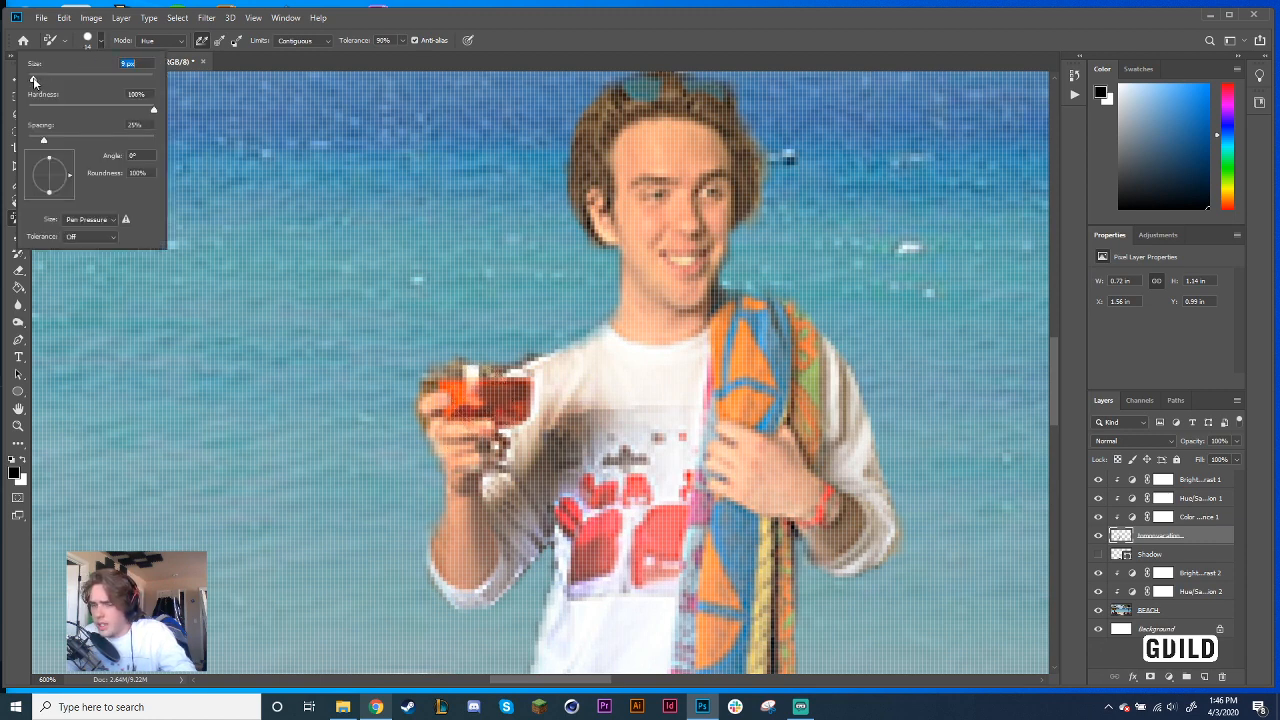
left_click(101, 47)
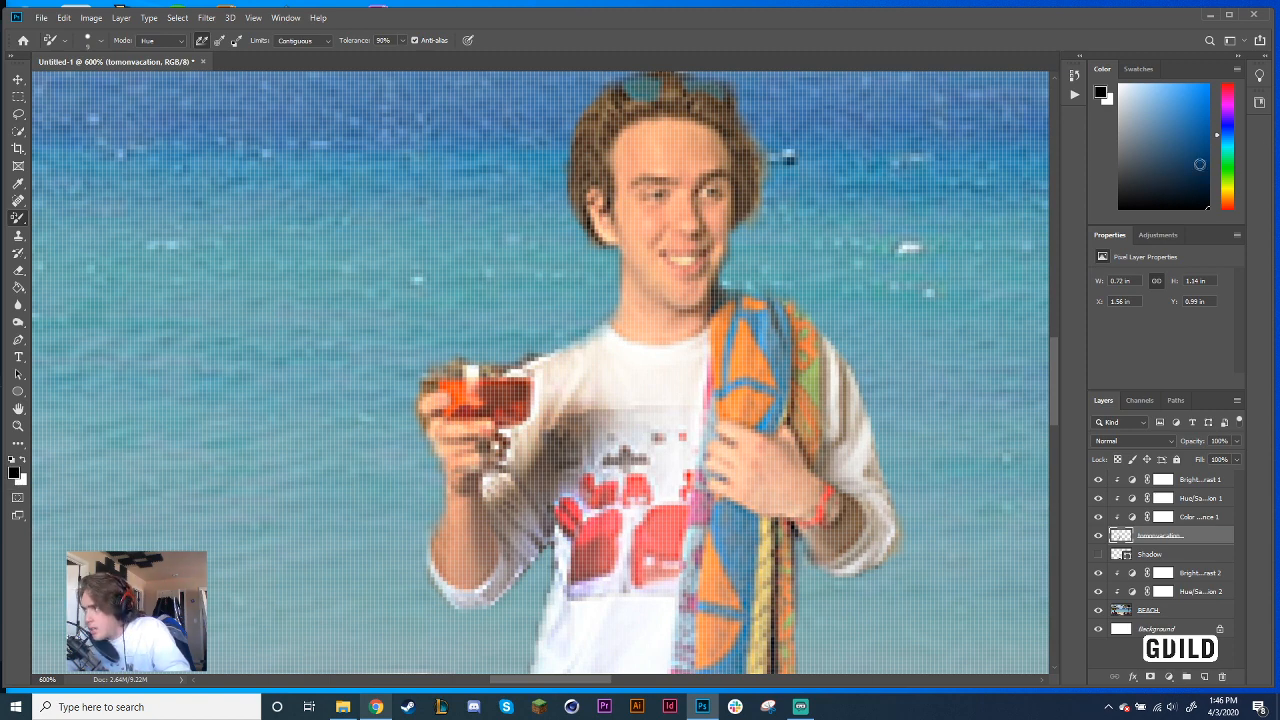
left_click_drag(1227, 143, 1212, 86)
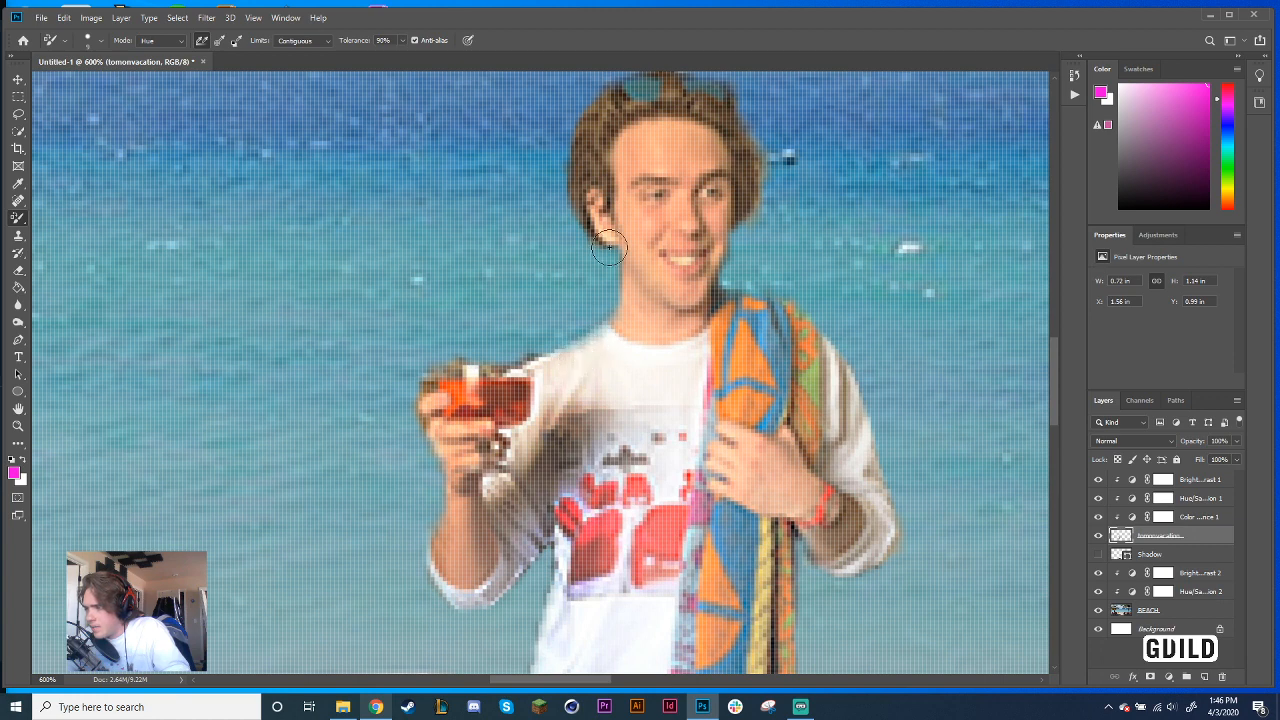
Try recolouring the man's face and neck magenta with the Color Replacement tool
left_click_drag(668, 272, 657, 207)
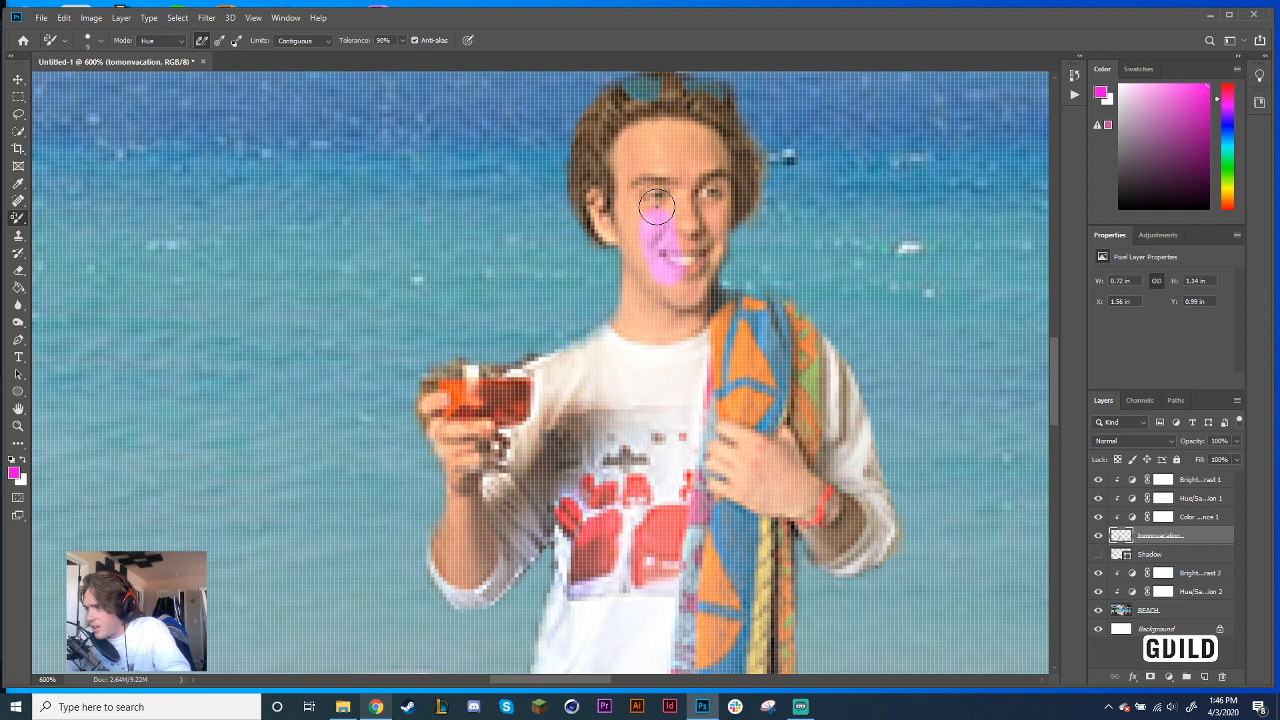
left_click_drag(657, 207, 642, 283)
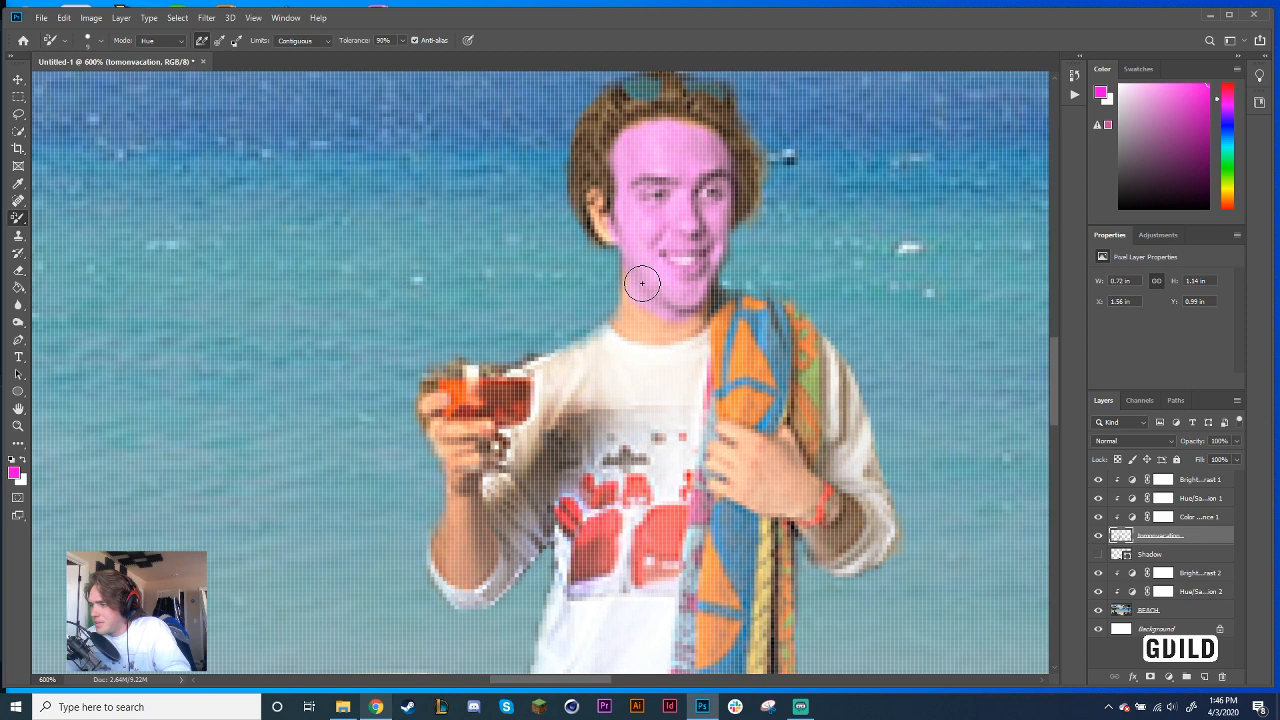
scroll(642, 283, "down", 2)
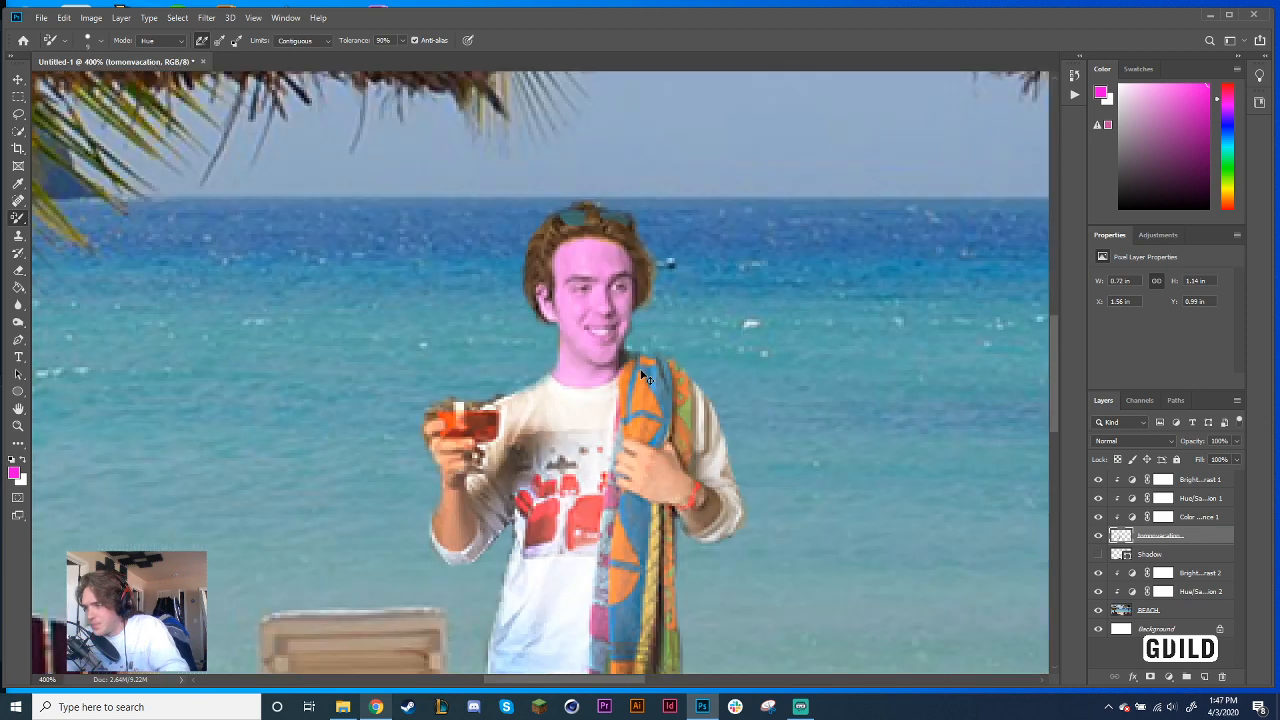
key("ctrl+z")
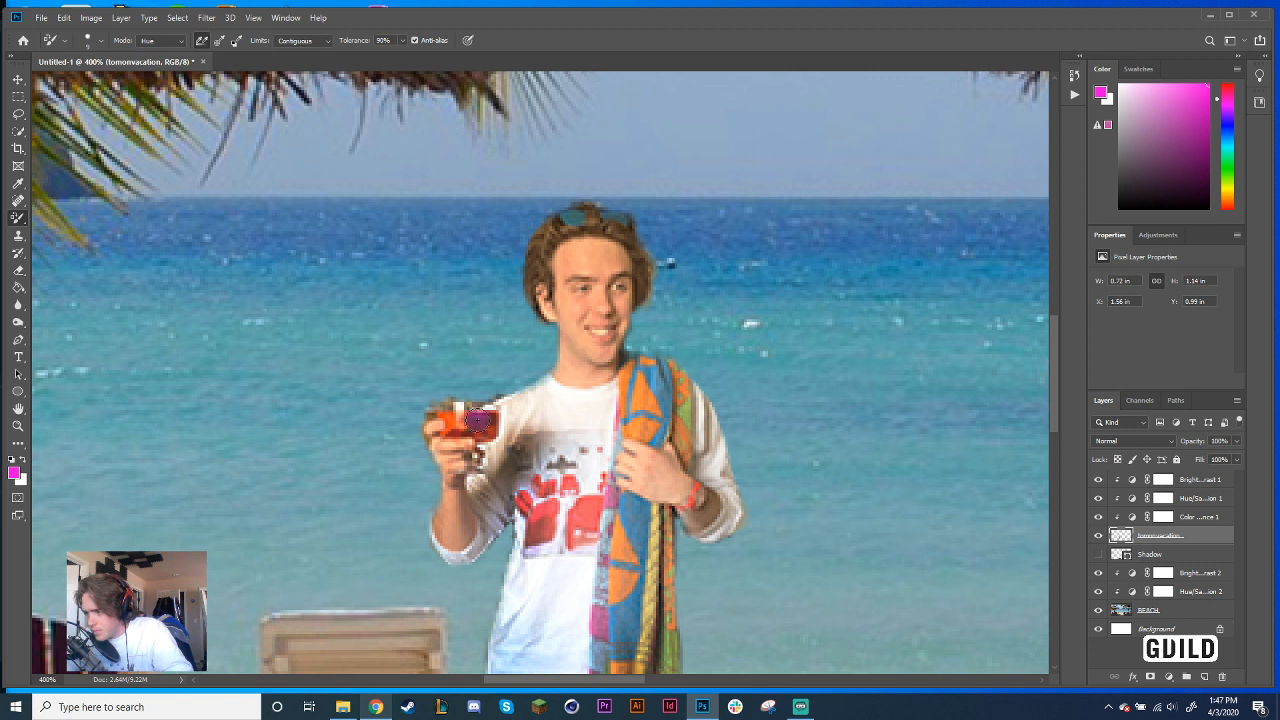
Recolour the drink in the man's raised hand magenta with the Color Replacement tool
left_click_drag(479, 420, 455, 424)
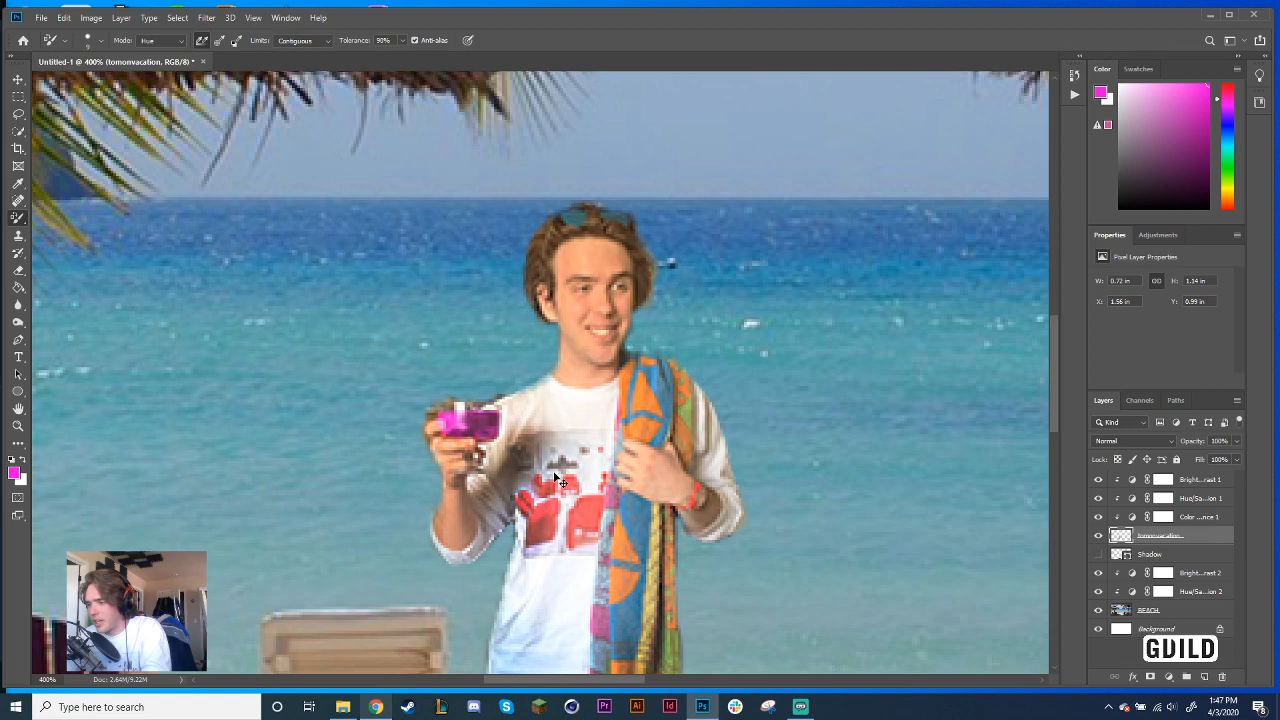
key("ctrl+1")
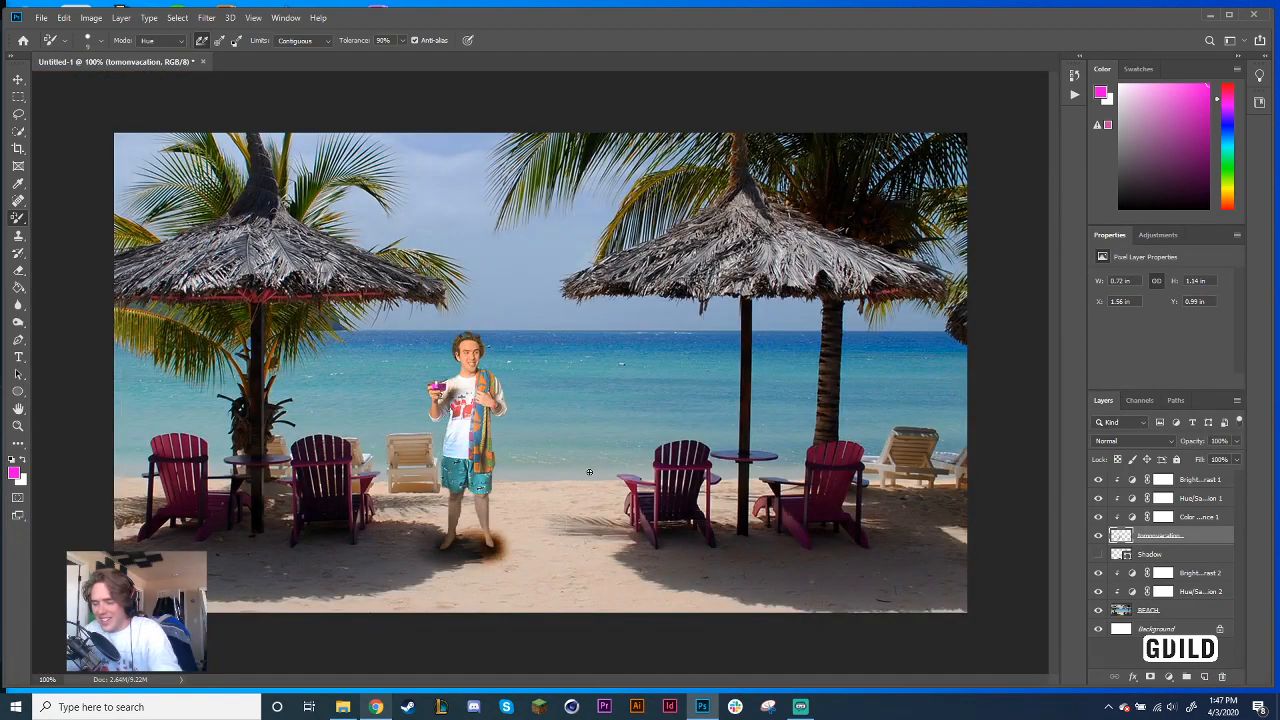
scroll(480, 432, "up", 5)
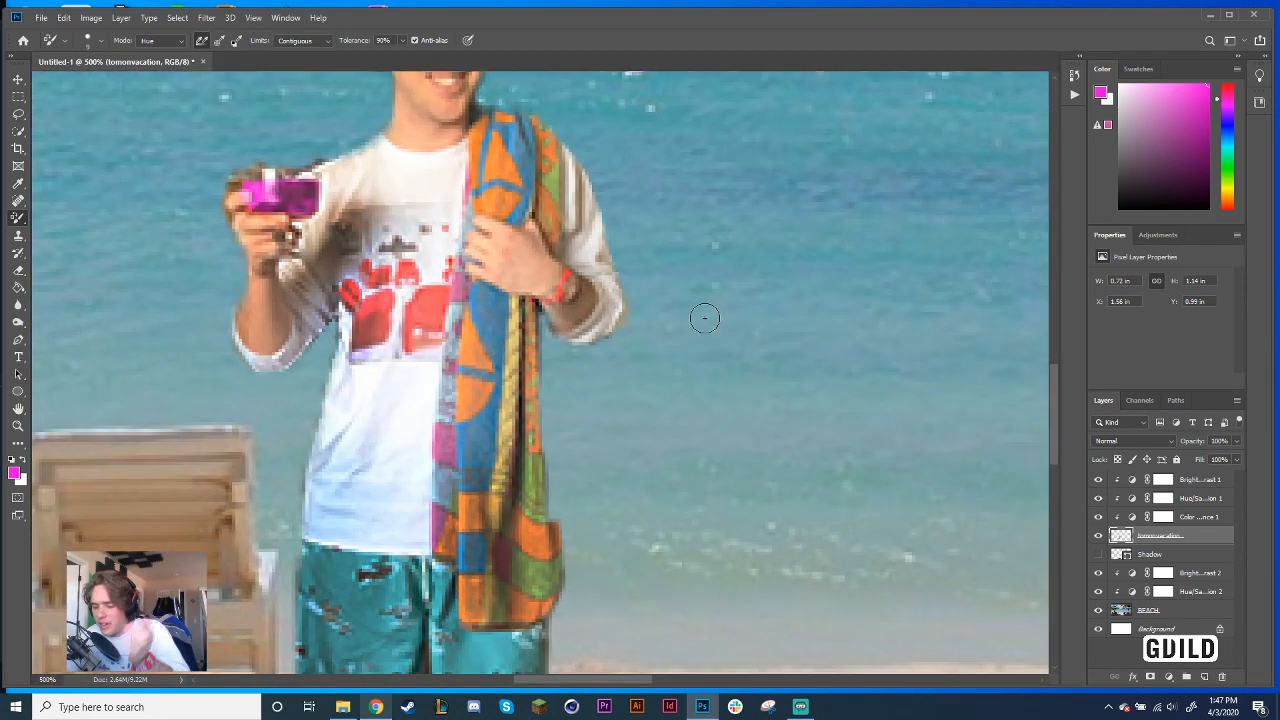
Sample the teal of the man's shorts and change the foreground colour to a bright, fully saturated cyan
left_click_drag(668, 506, 790, 340)
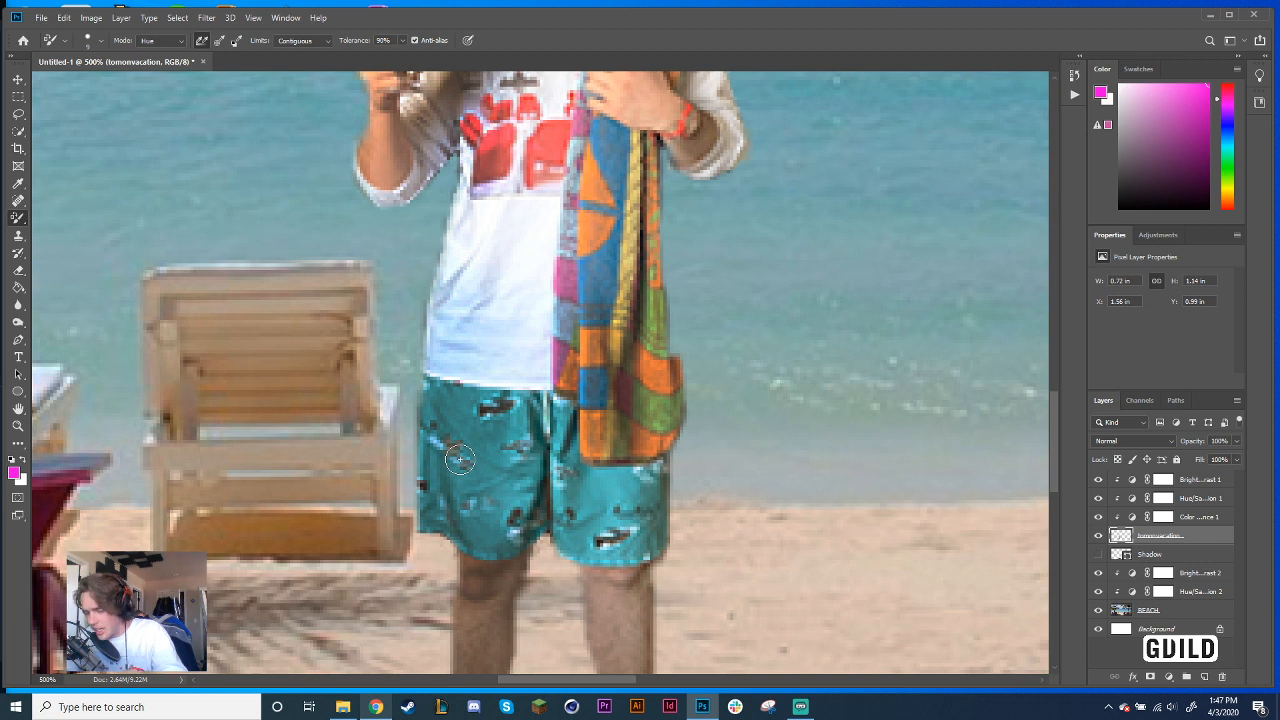
key("i")
left_click_drag(493, 499, 515, 474)
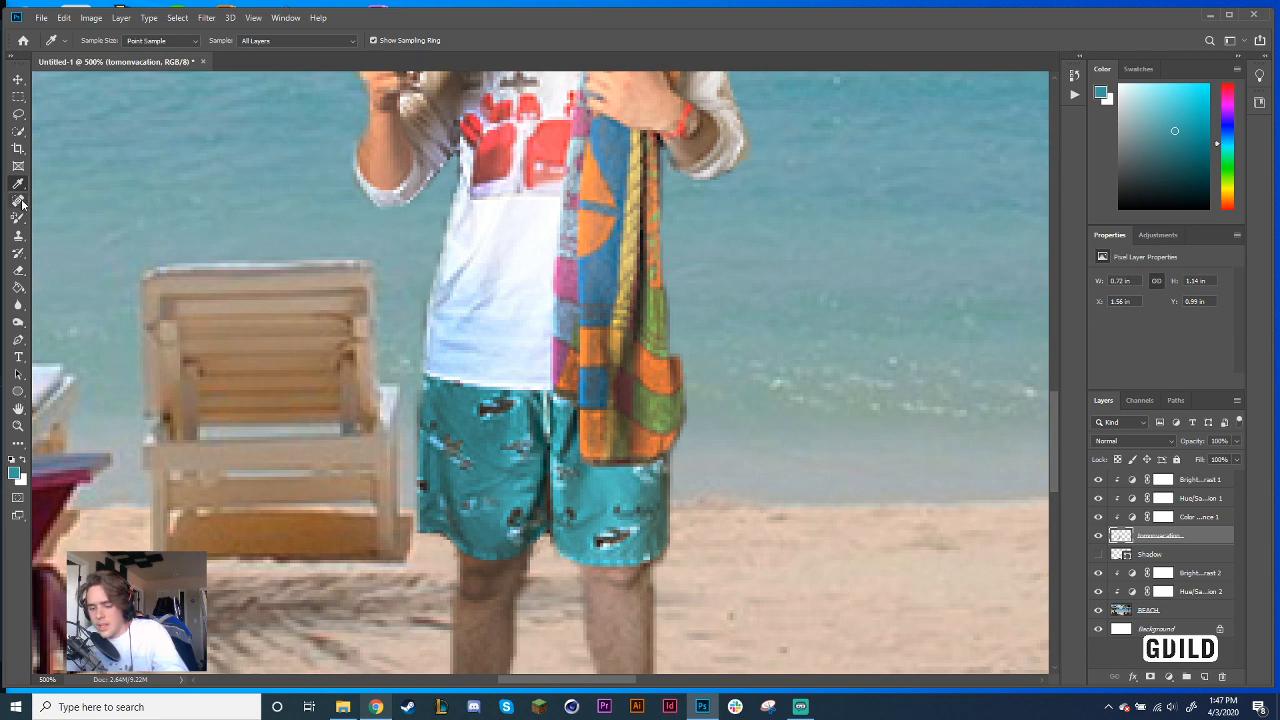
mouse_move(138, 264)
left_mouse_down()
mouse_move(871, 218)
mouse_move(950, 352)
mouse_move(723, 438)
mouse_move(505, 398)
mouse_move(617, 420)
mouse_move(524, 436)
mouse_move(519, 478)
left_mouse_up()
left_click(519, 478)
left_click(519, 478)
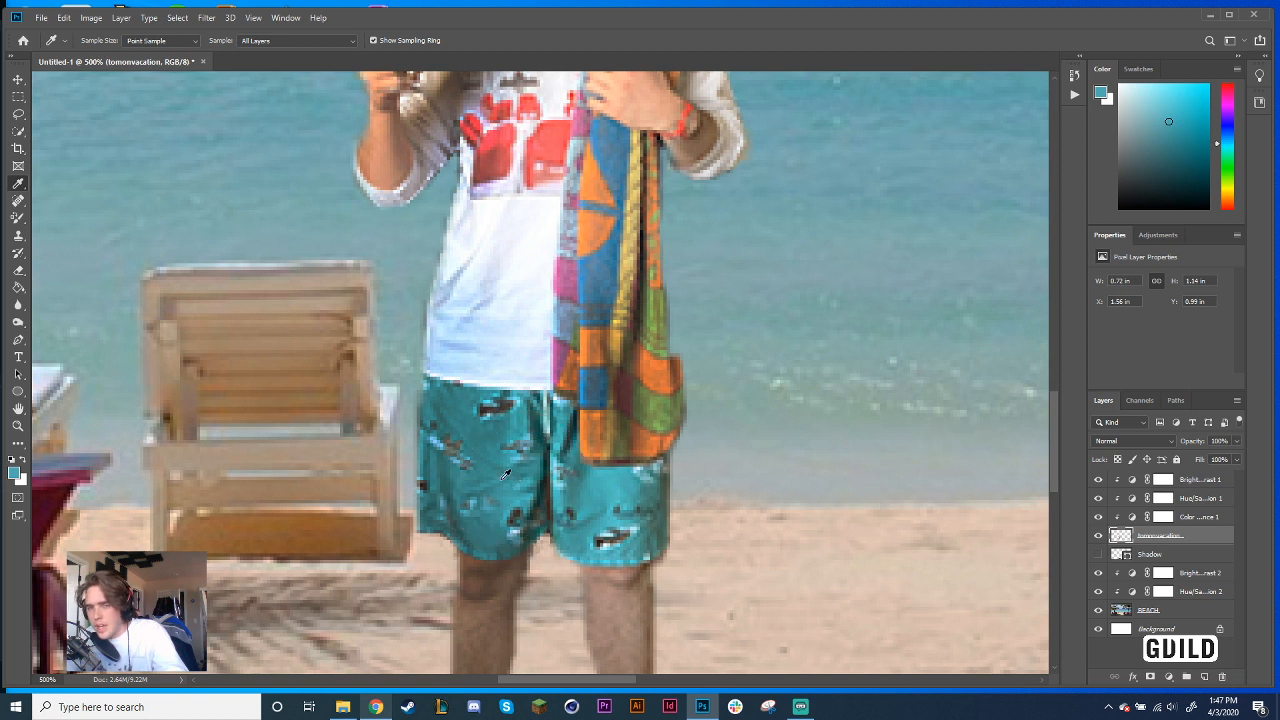
left_click_drag(1168, 109, 1214, 77)
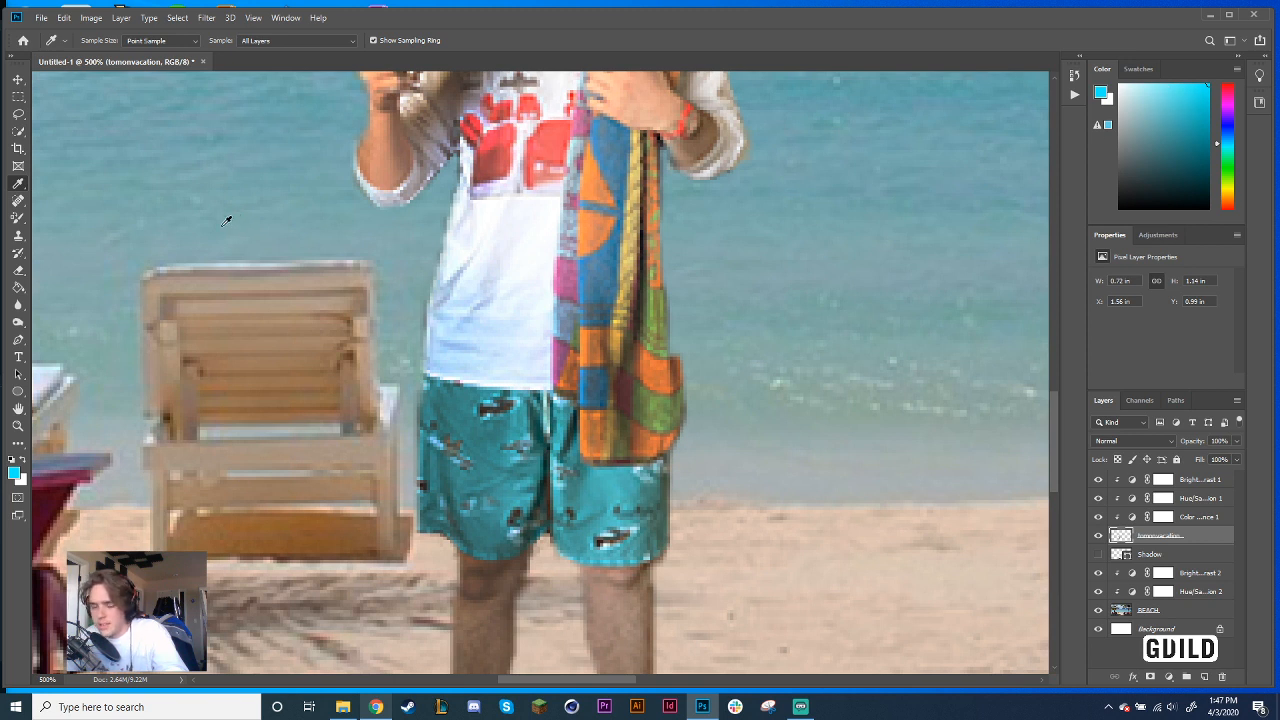
Set the Color Replacement mode to Saturation and paint over the man's shorts, starting with the leg beside the lounge chair
left_click(18, 222)
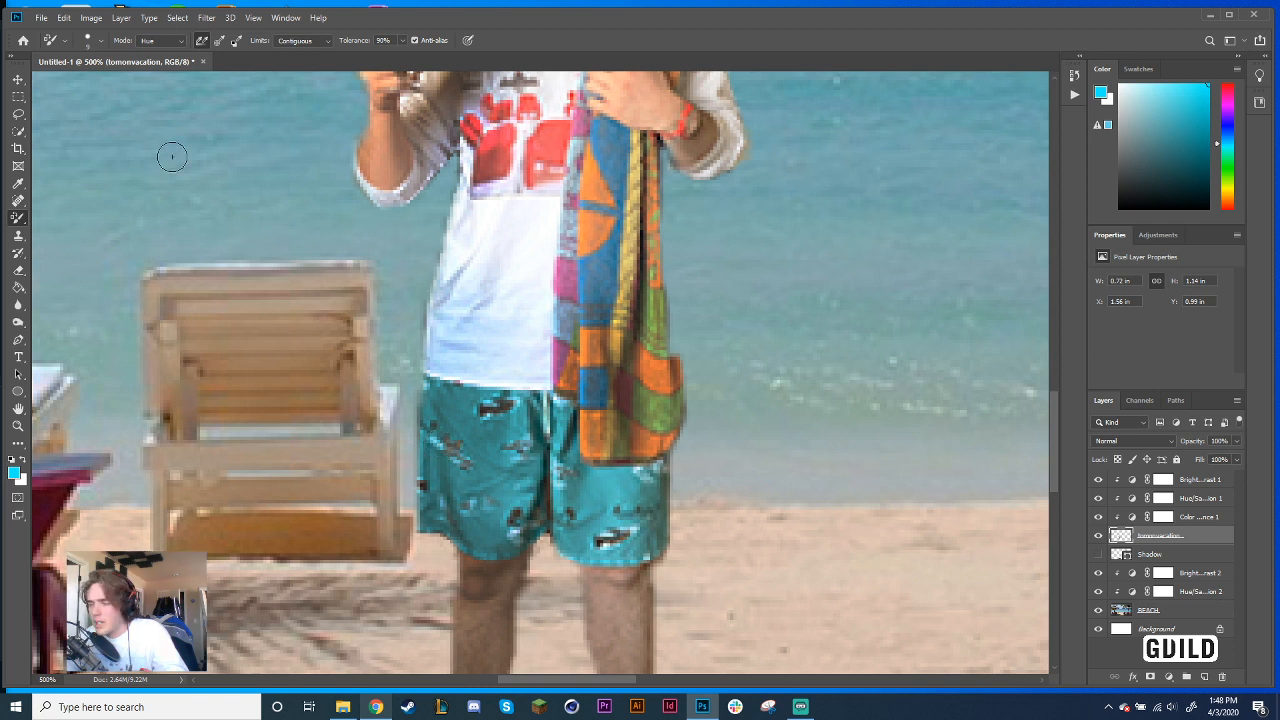
left_click(160, 41)
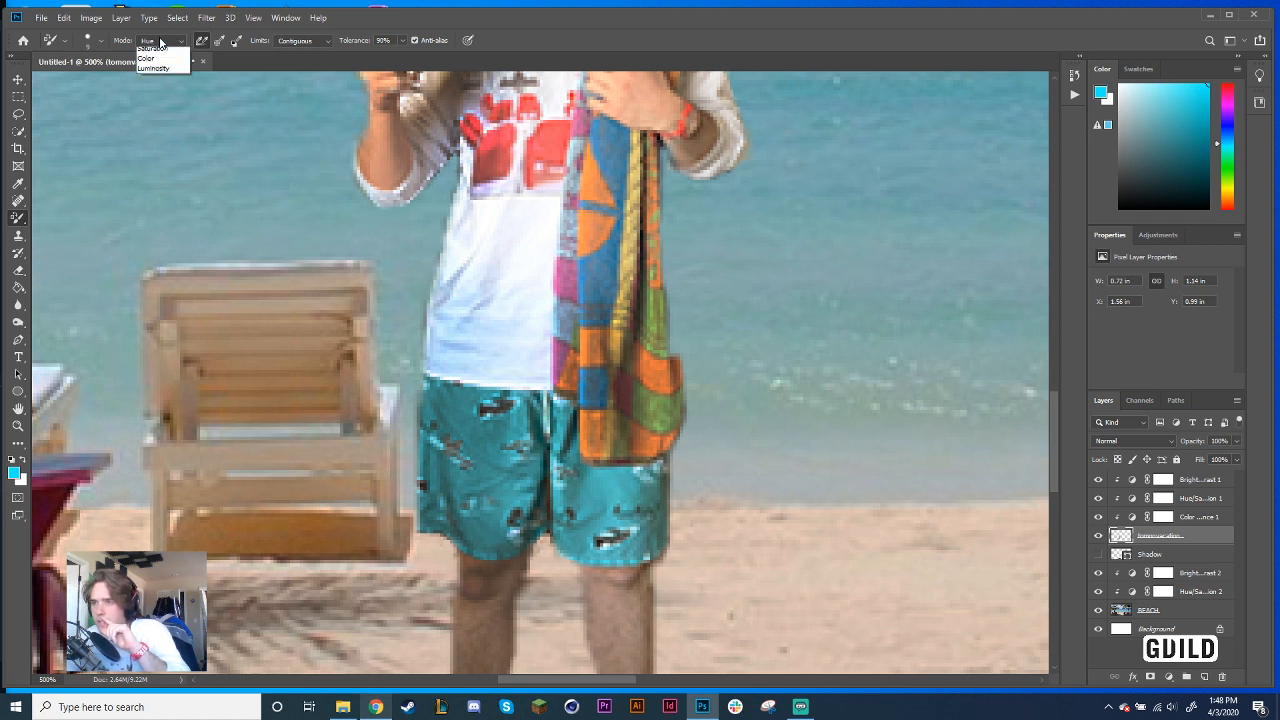
left_click(161, 66)
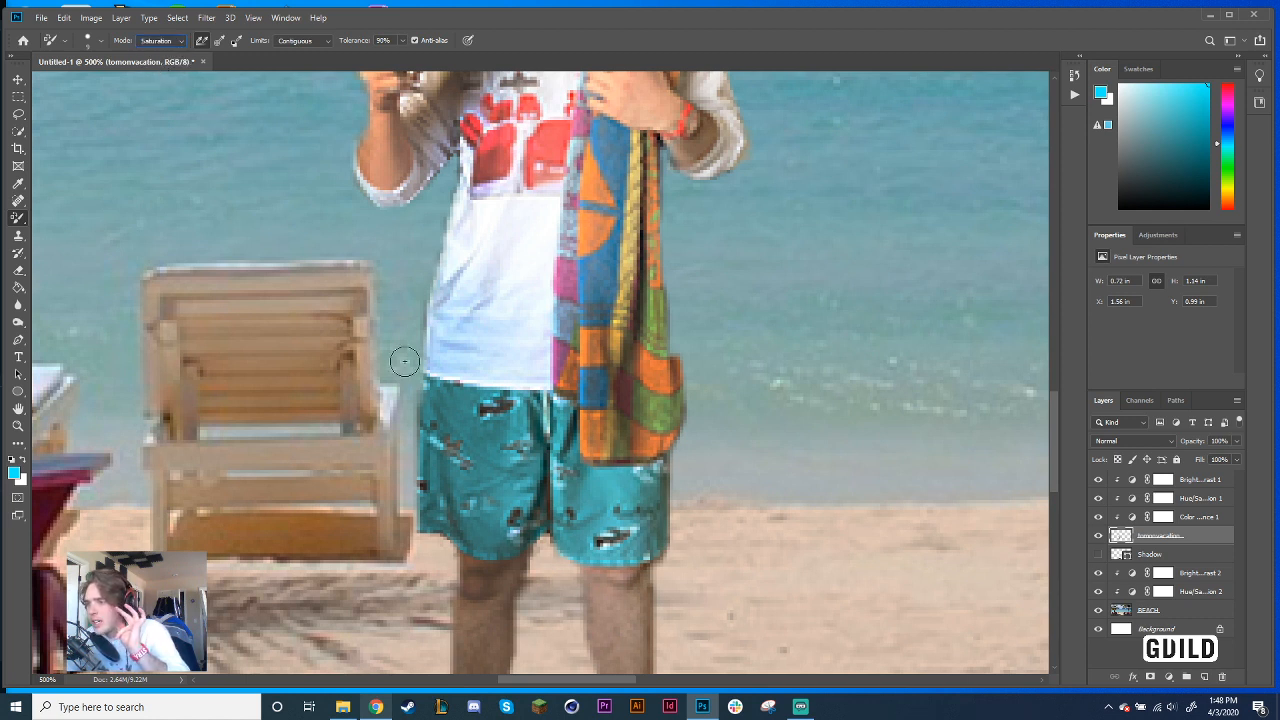
left_click_drag(455, 419, 453, 451)
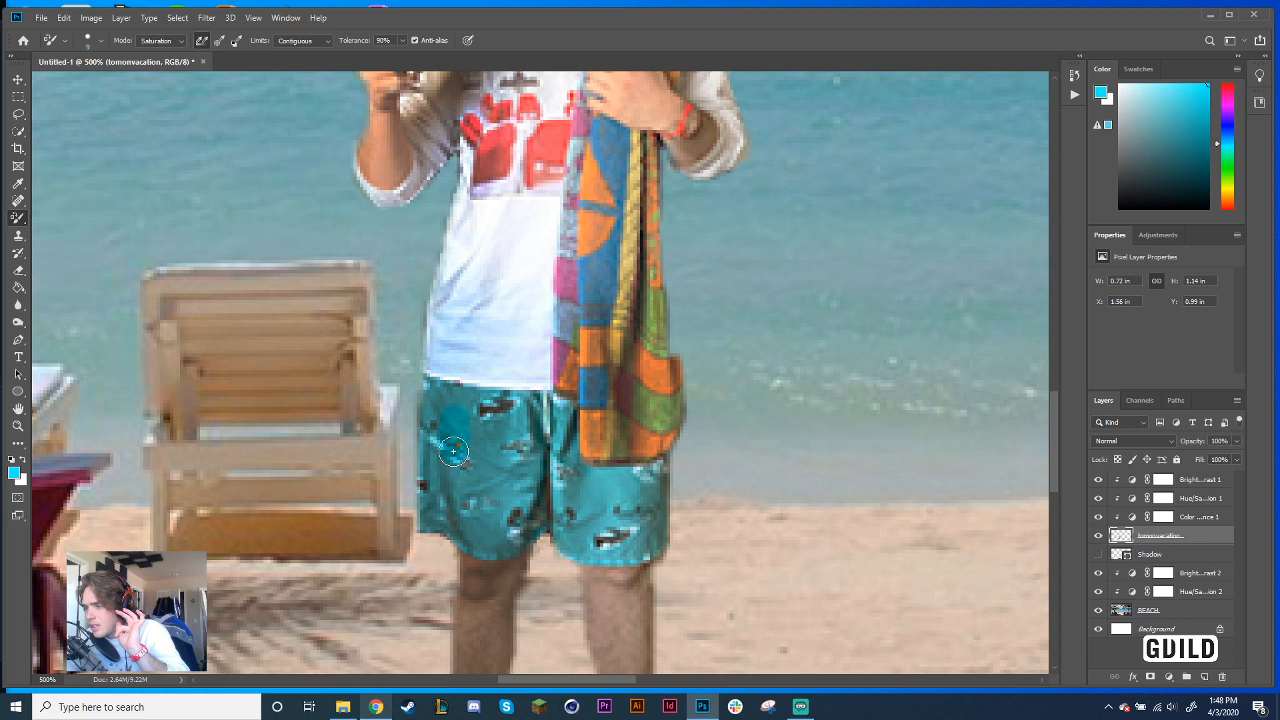
left_click_drag(453, 451, 437, 400)
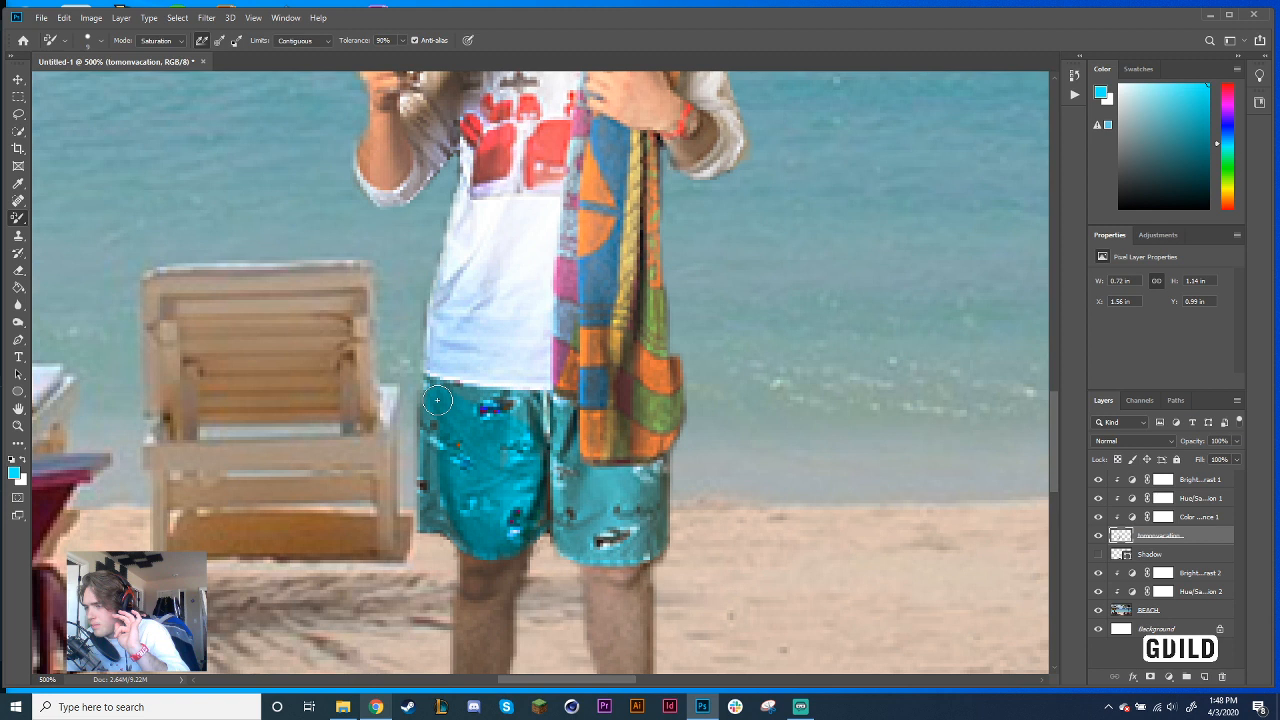
key("ctrl+minus")
key("ctrl+minus")
key("ctrl+minus")
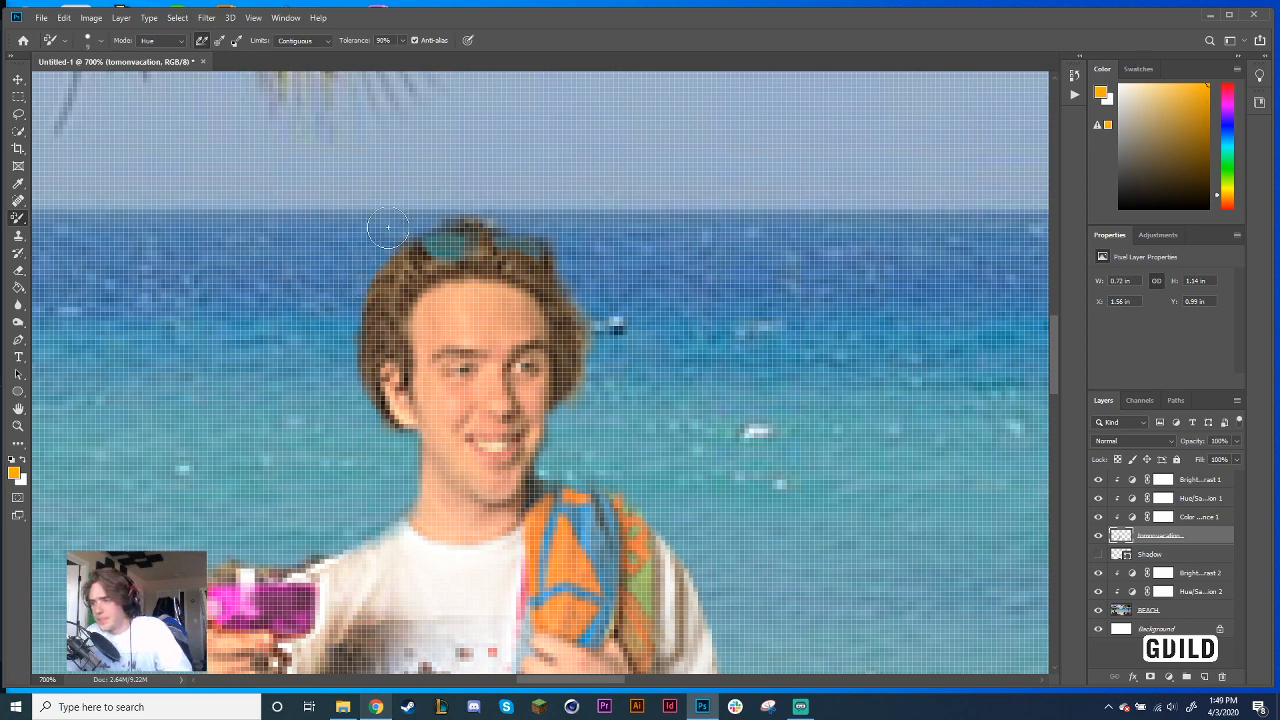
Select both teal lenses of the sunglasses on the man's head with the Magic Wand at tolerance 32
key("ctrl+plus")
key("ctrl+plus")
key("ctrl+plus")
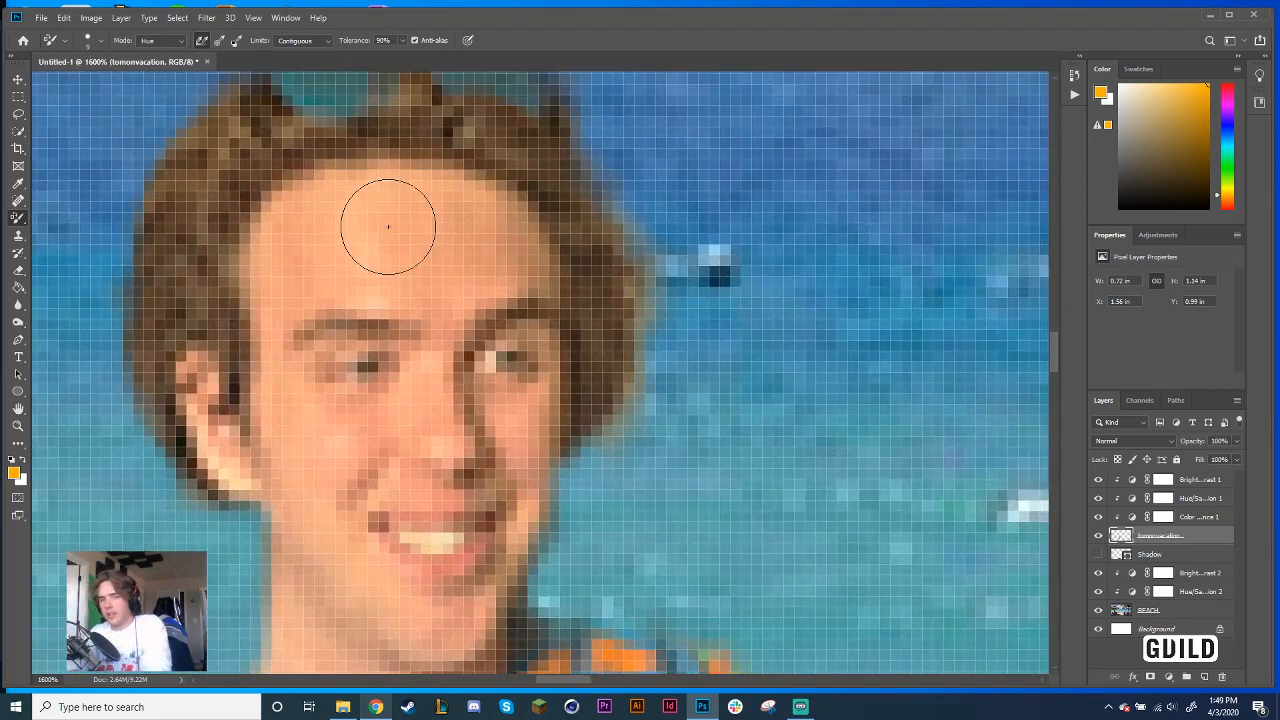
left_click_drag(380, 237, 420, 451)
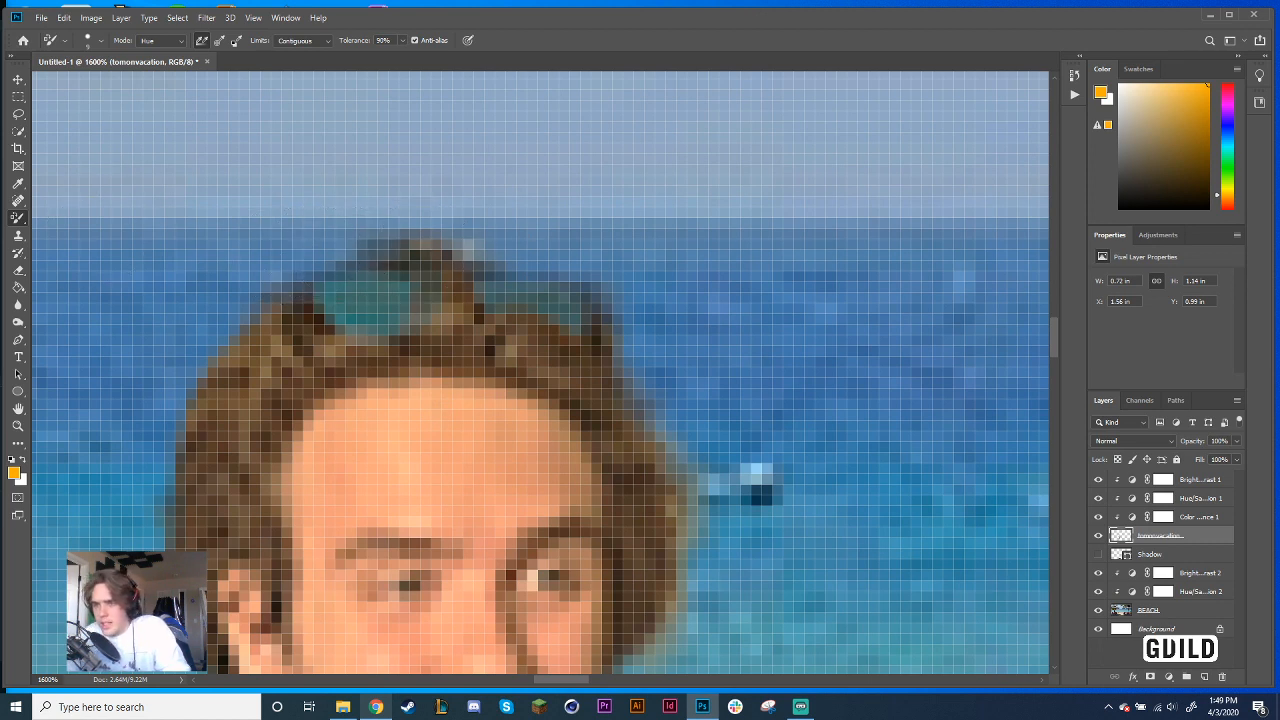
right_click(19, 133)
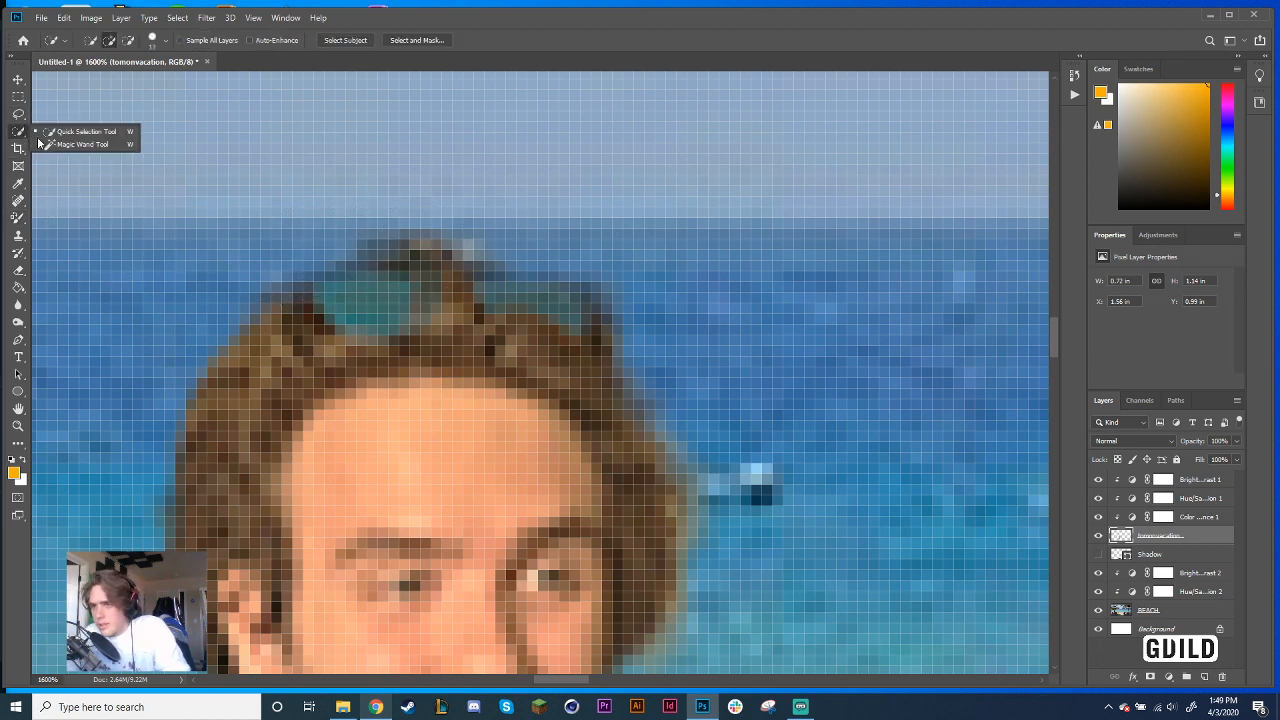
left_click(70, 148)
left_click(416, 327)
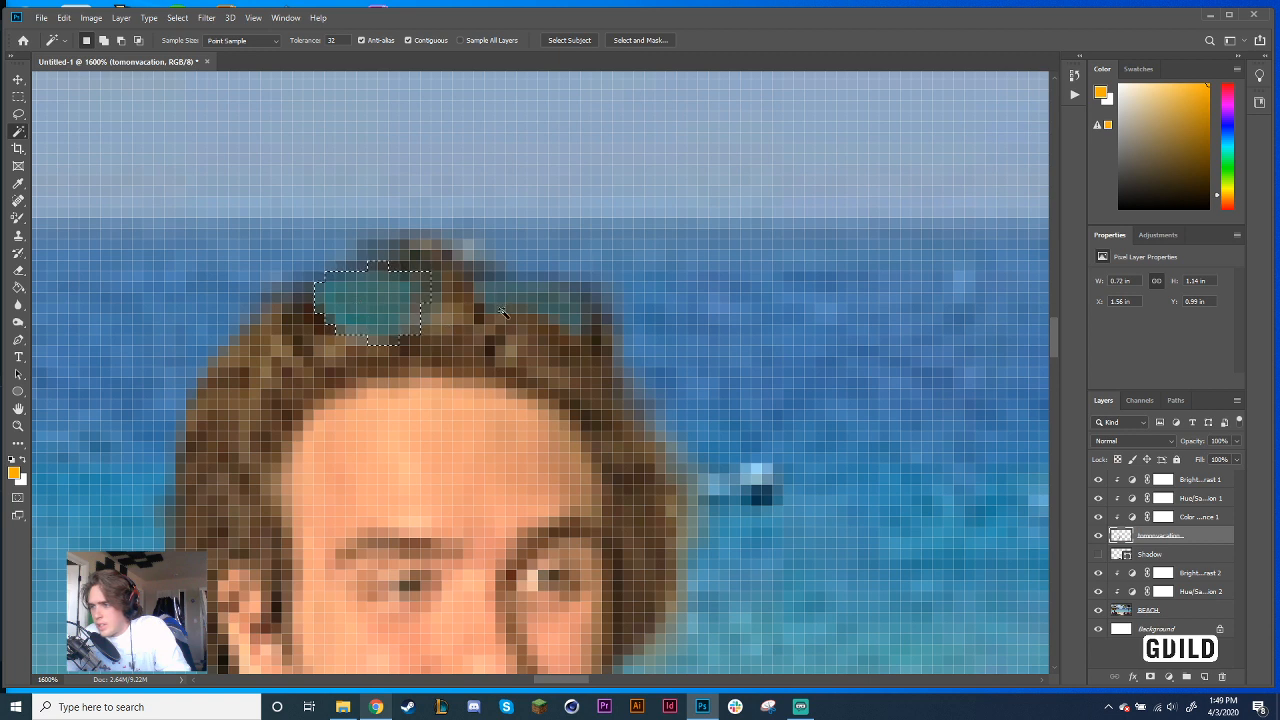
left_click(518, 298)
left_click(404, 305, "shift")
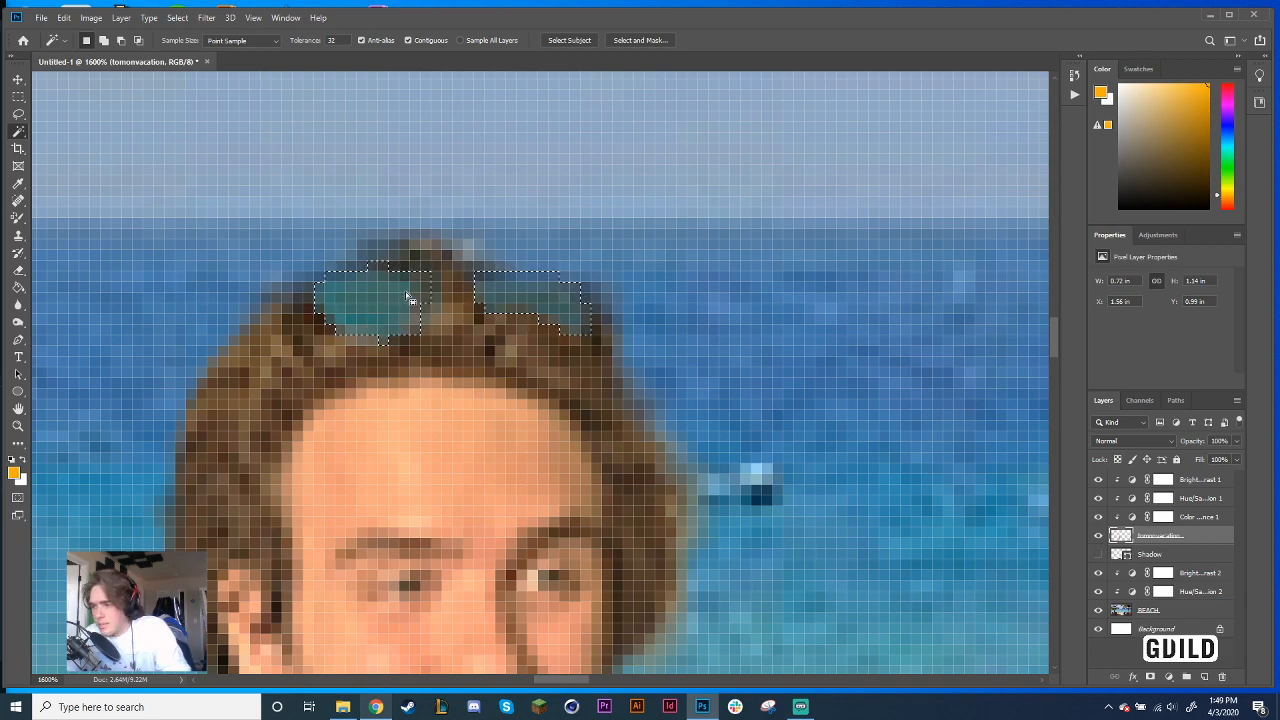
Recolour the selected sunglasses lenses orange with the Color Replacement tool, first in Hue mode and again in Saturation mode
scroll(463, 360, "down", 4)
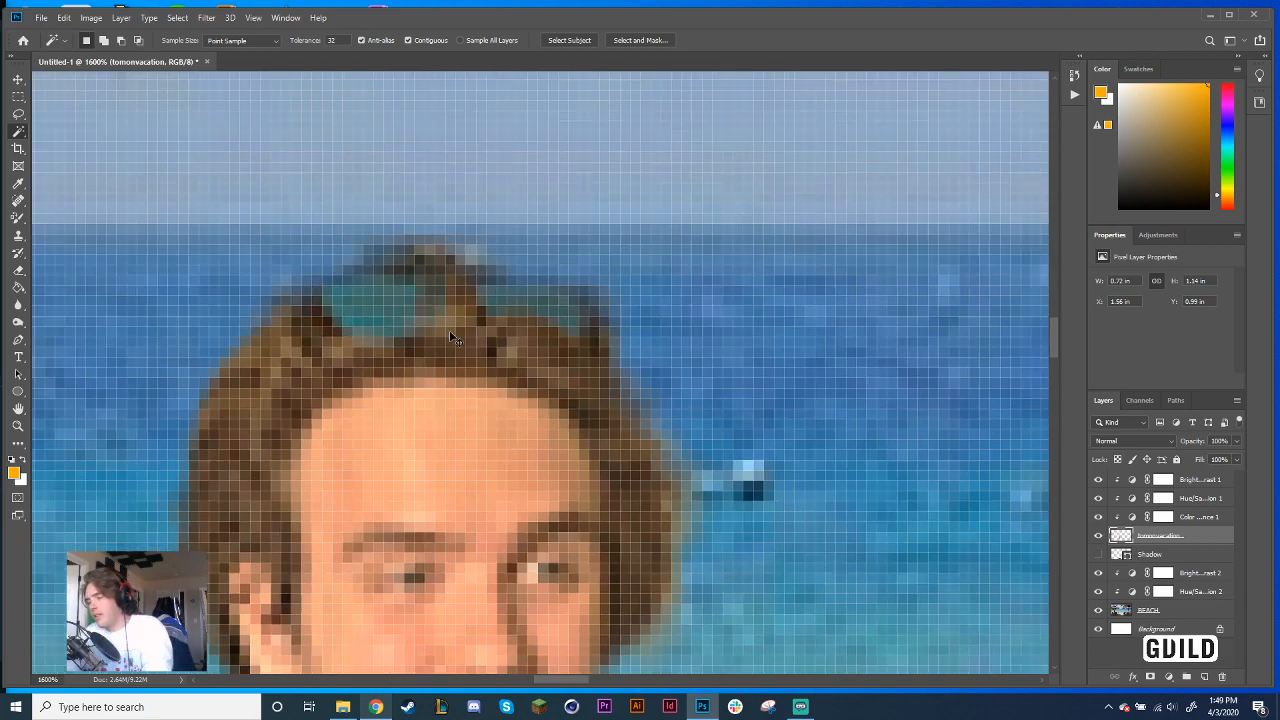
scroll(643, 358, "down", 4)
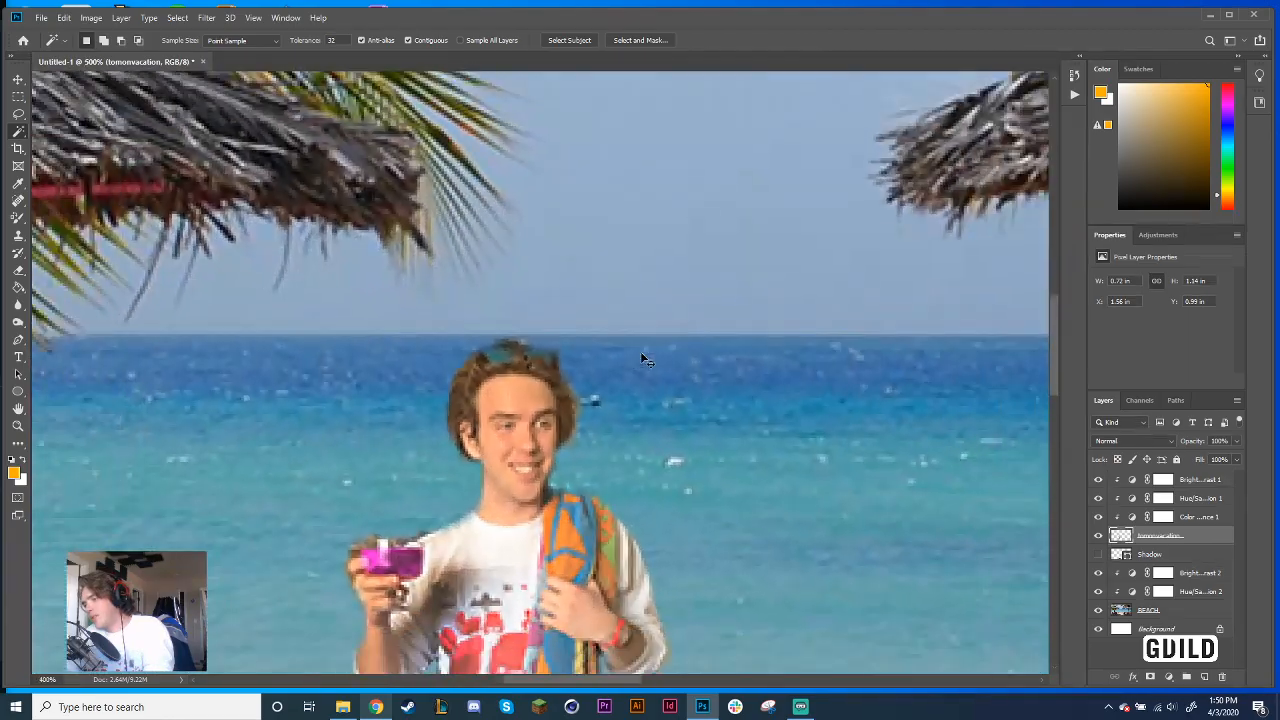
scroll(643, 360, "up", 6)
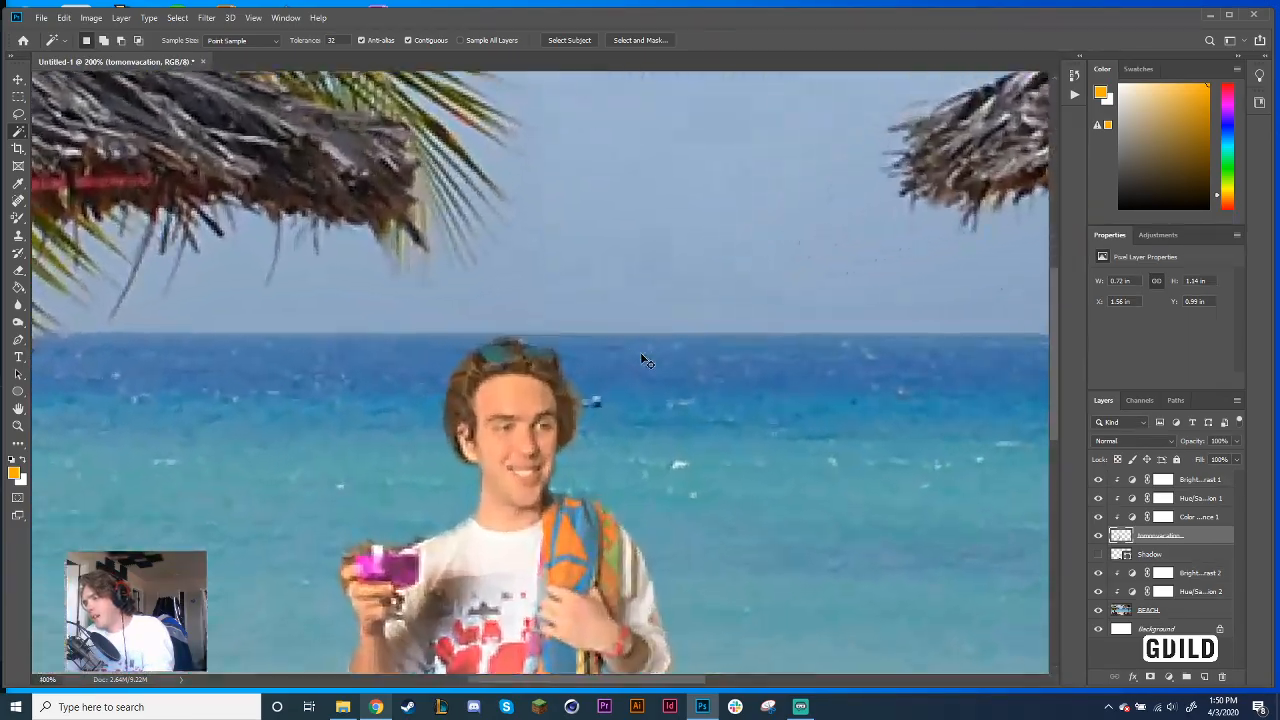
scroll(643, 358, "up", 1)
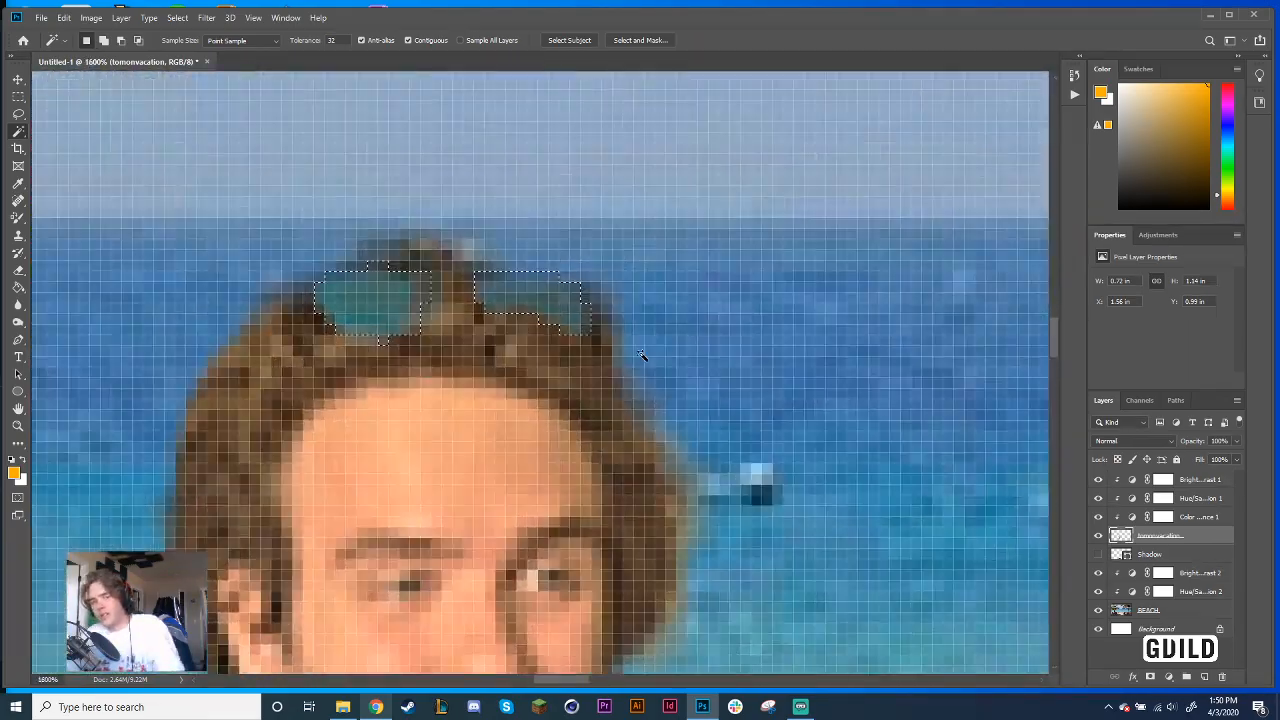
key("b")
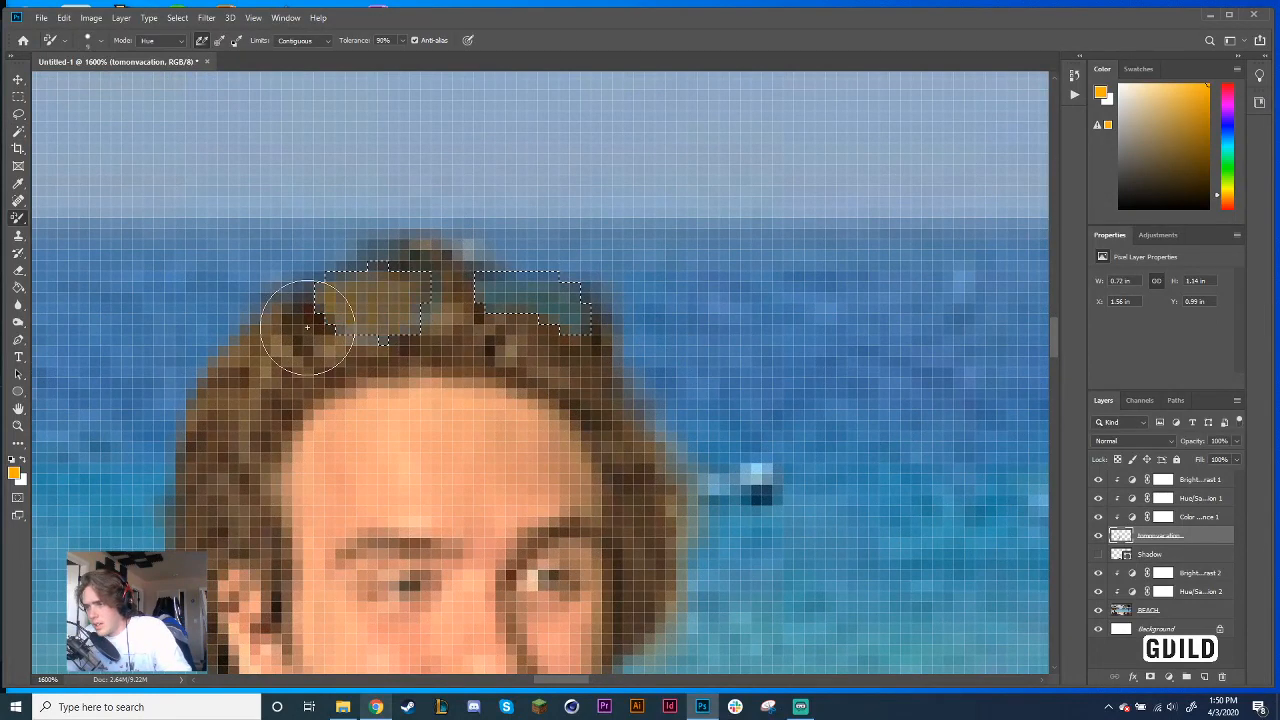
left_click(165, 40)
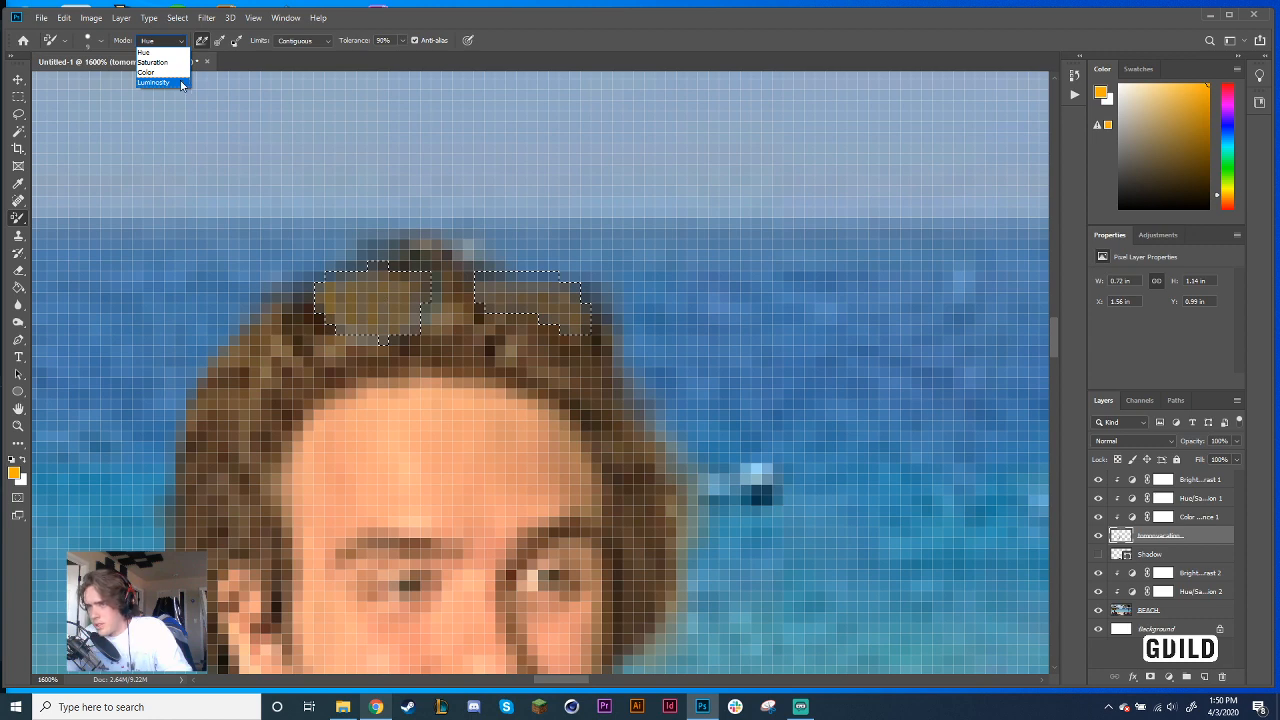
left_click(155, 62)
mouse_move(320, 295)
left_mouse_down()
mouse_move(535, 300)
mouse_move(622, 320)
left_mouse_up()
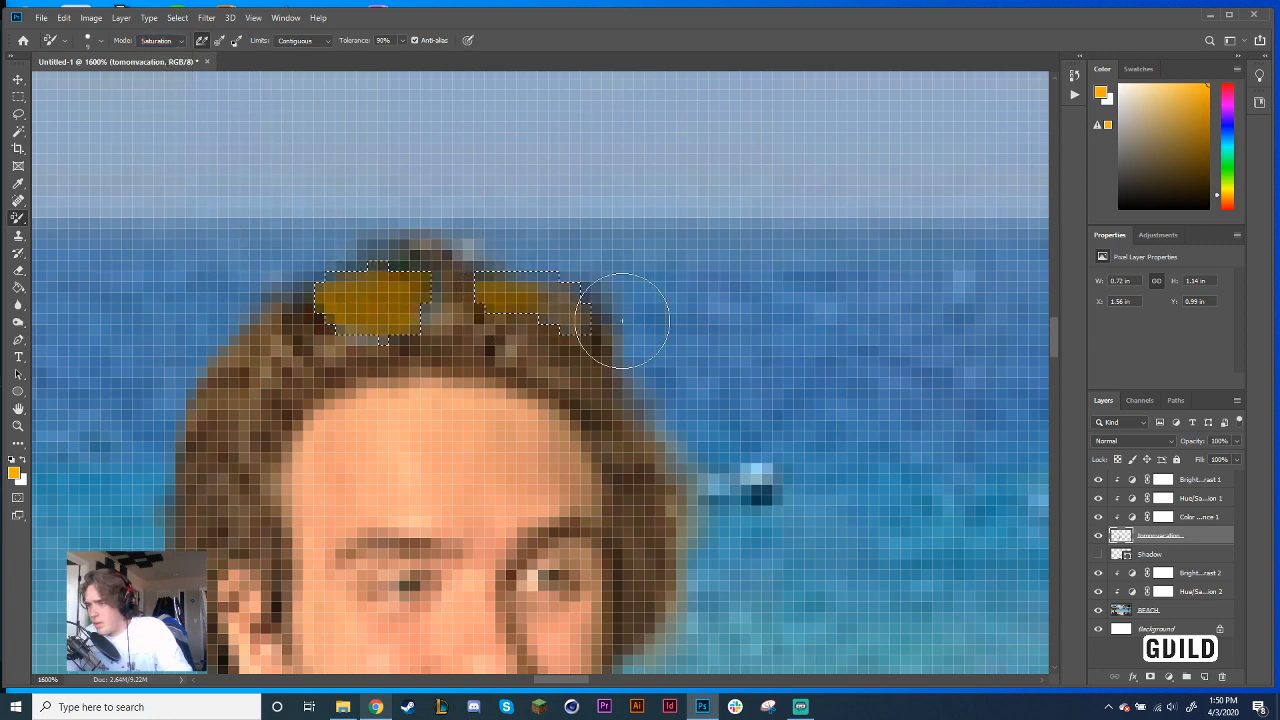
scroll(622, 320, "down", 5)
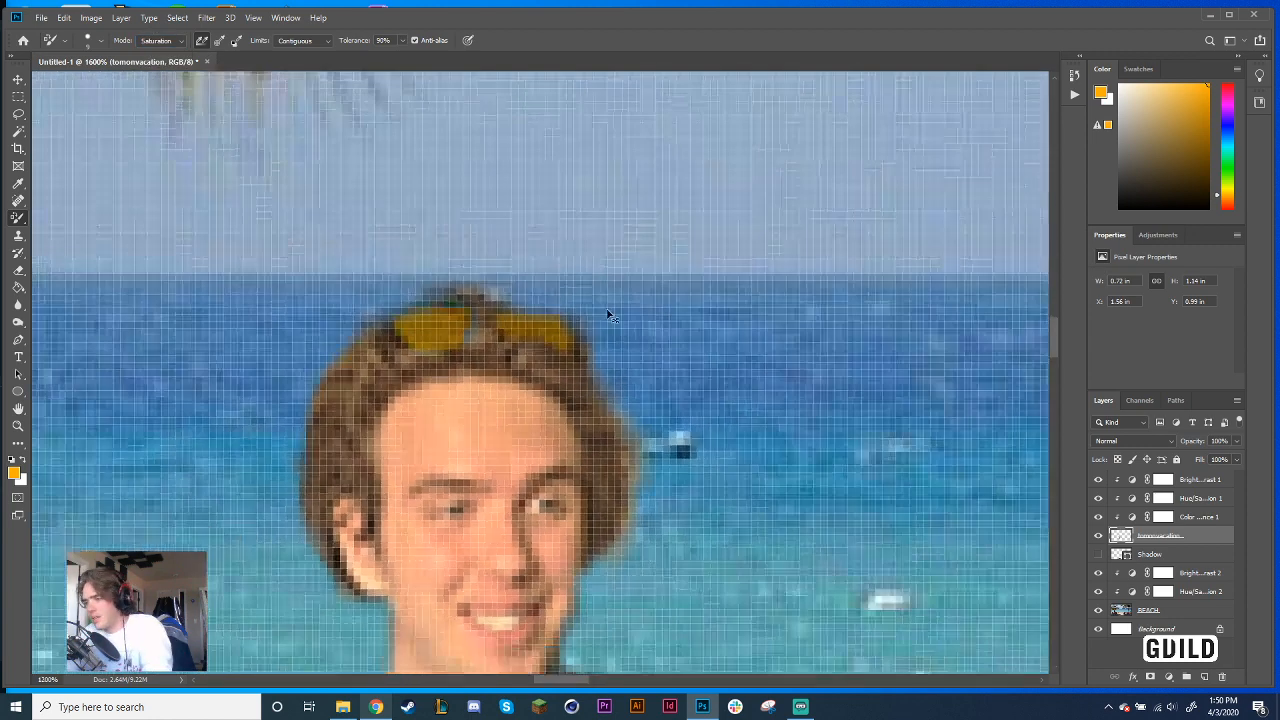
scroll(505, 357, "up", 6)
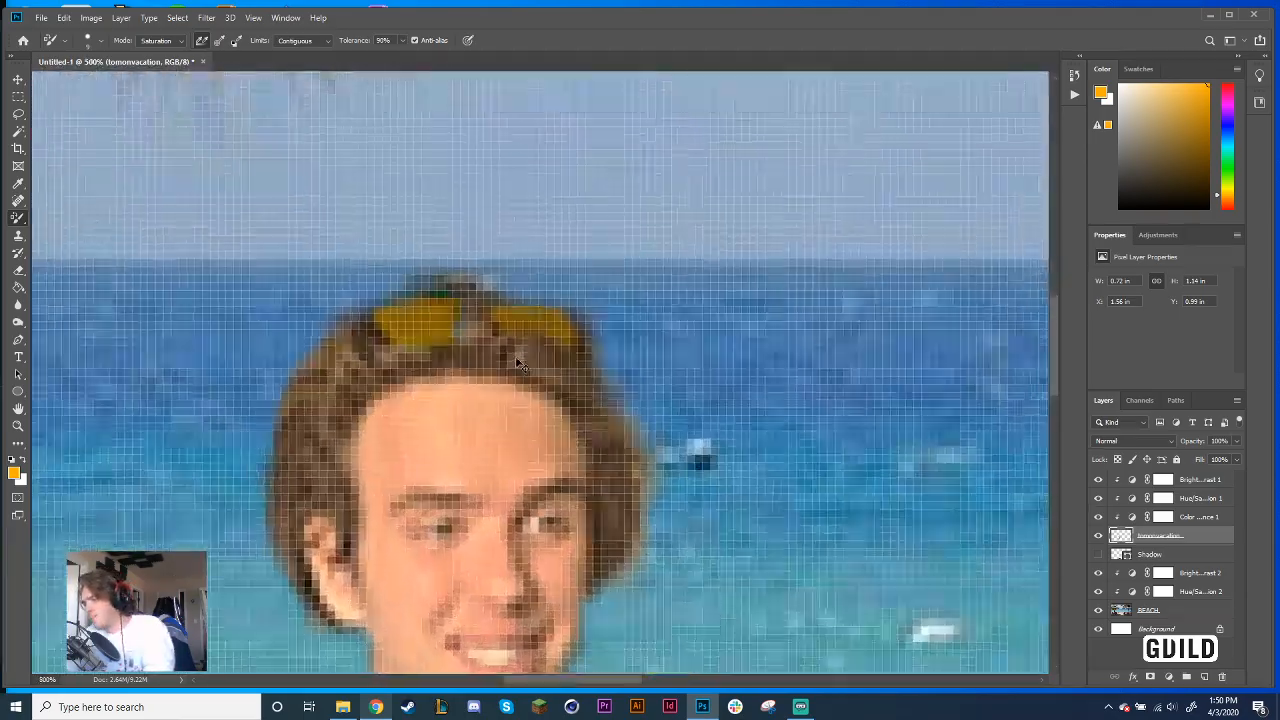
scroll(503, 357, "down", 1)
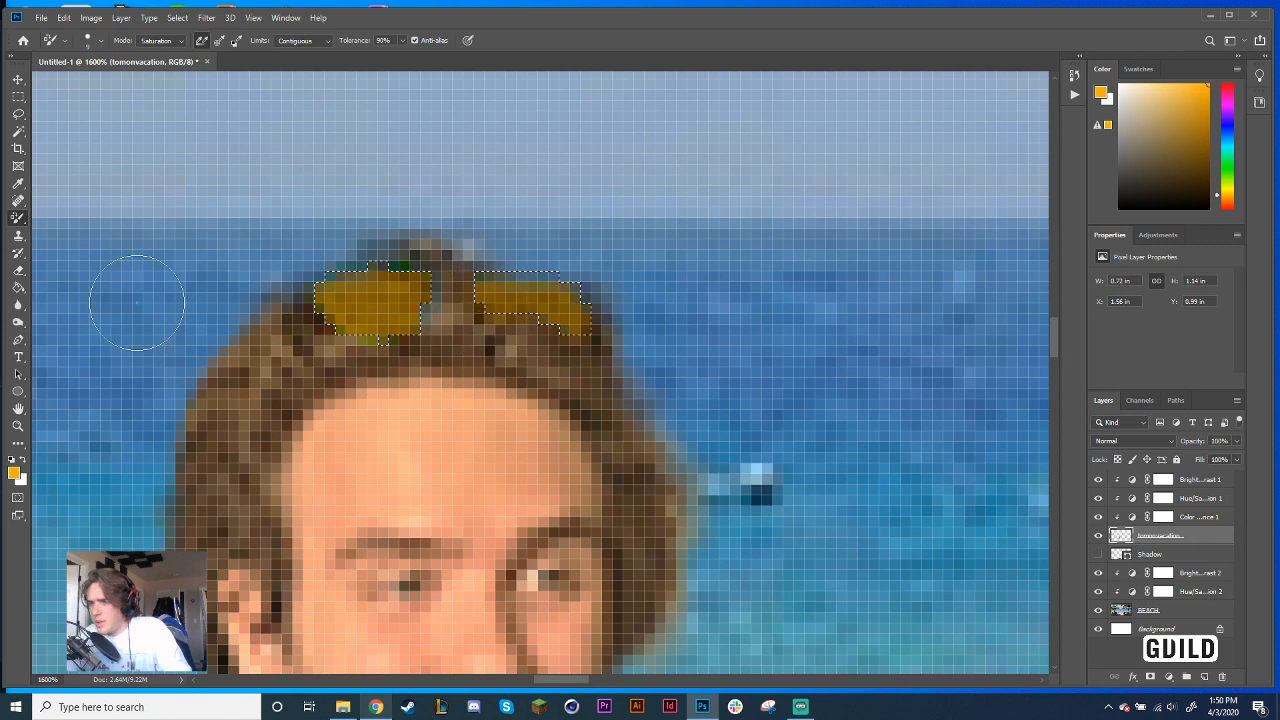
Set up the Brush tool with a 4 px size, white foreground colour and 50% opacity
right_click(20, 220)
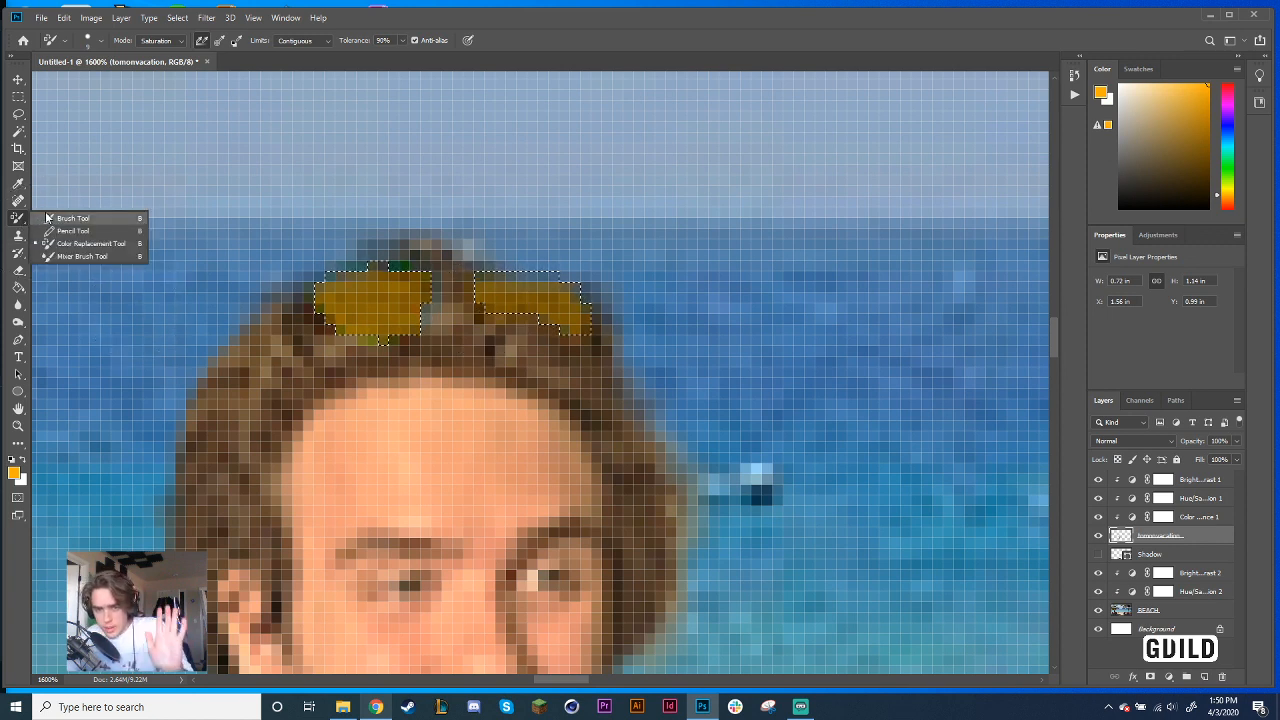
left_click(47, 218)
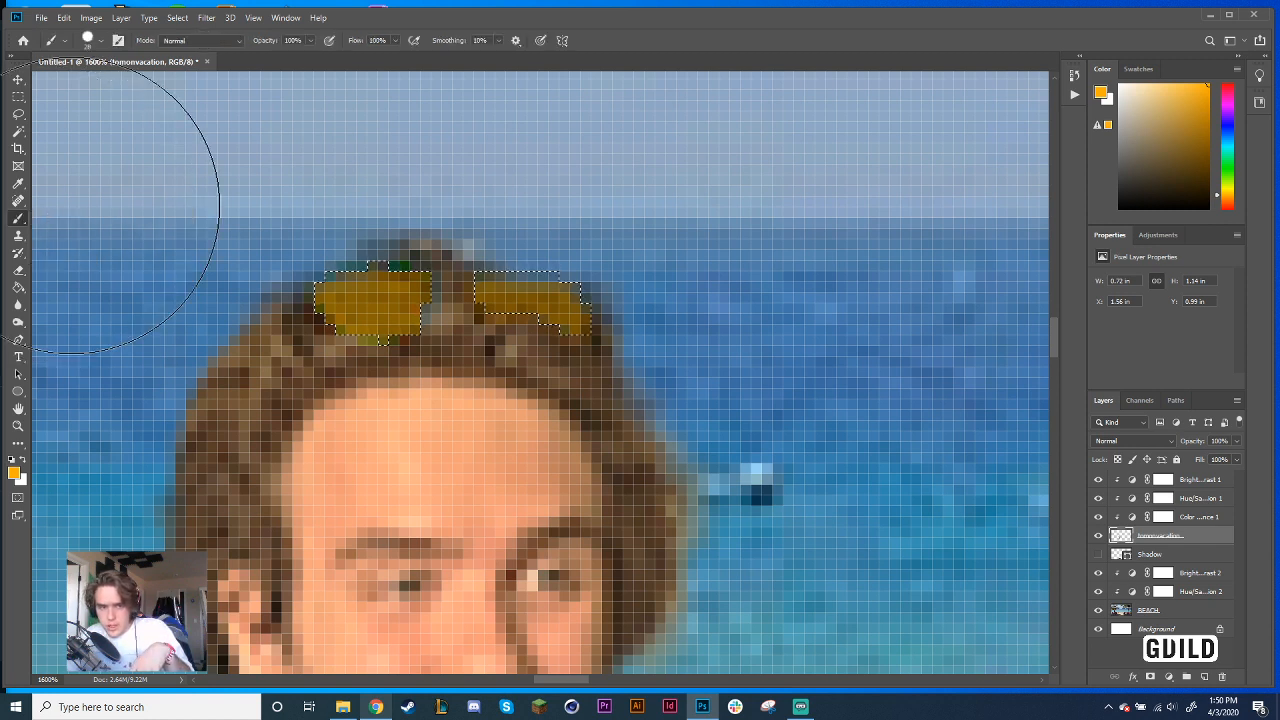
left_click(90, 42)
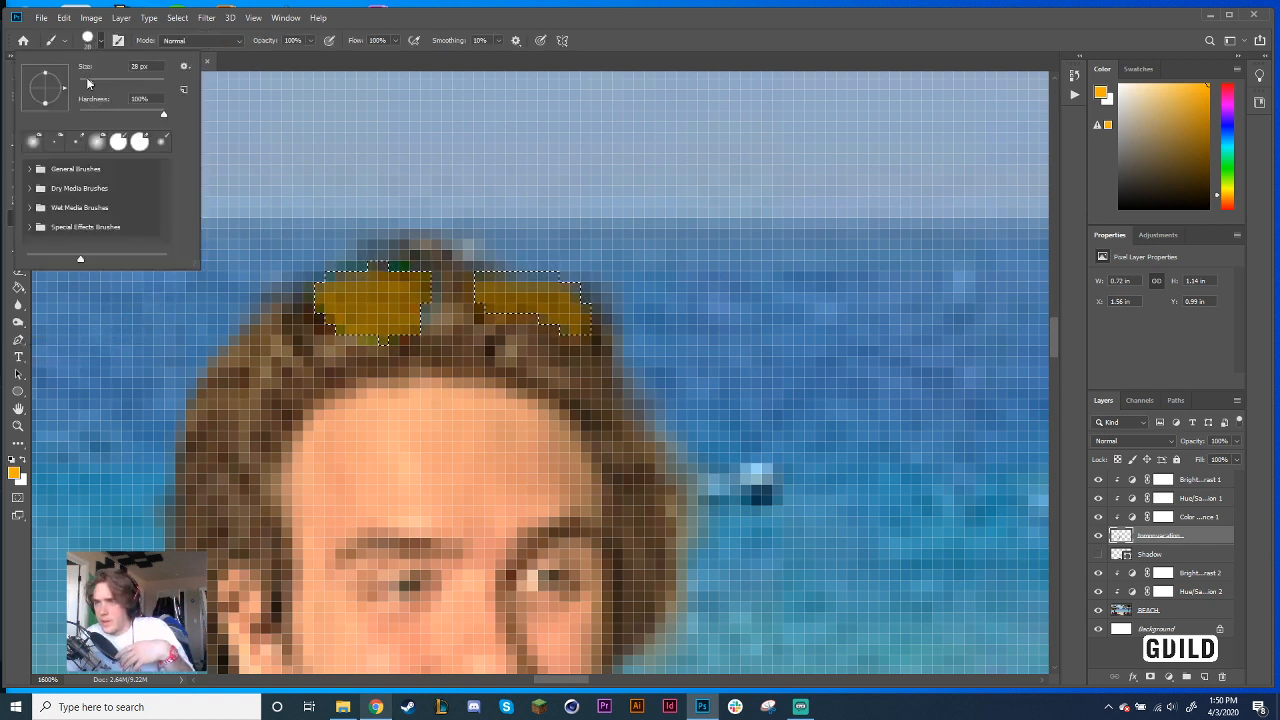
left_click_drag(82, 84, 80, 89)
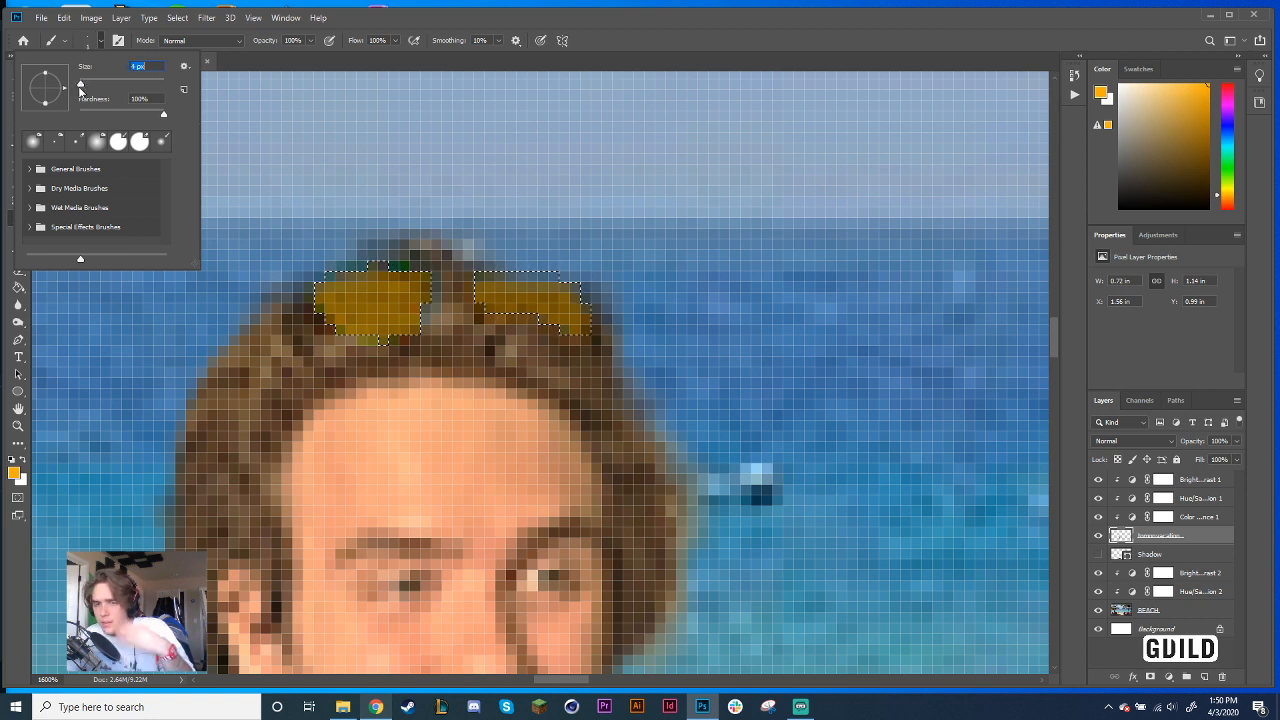
left_click_drag(1136, 119, 1085, 72)
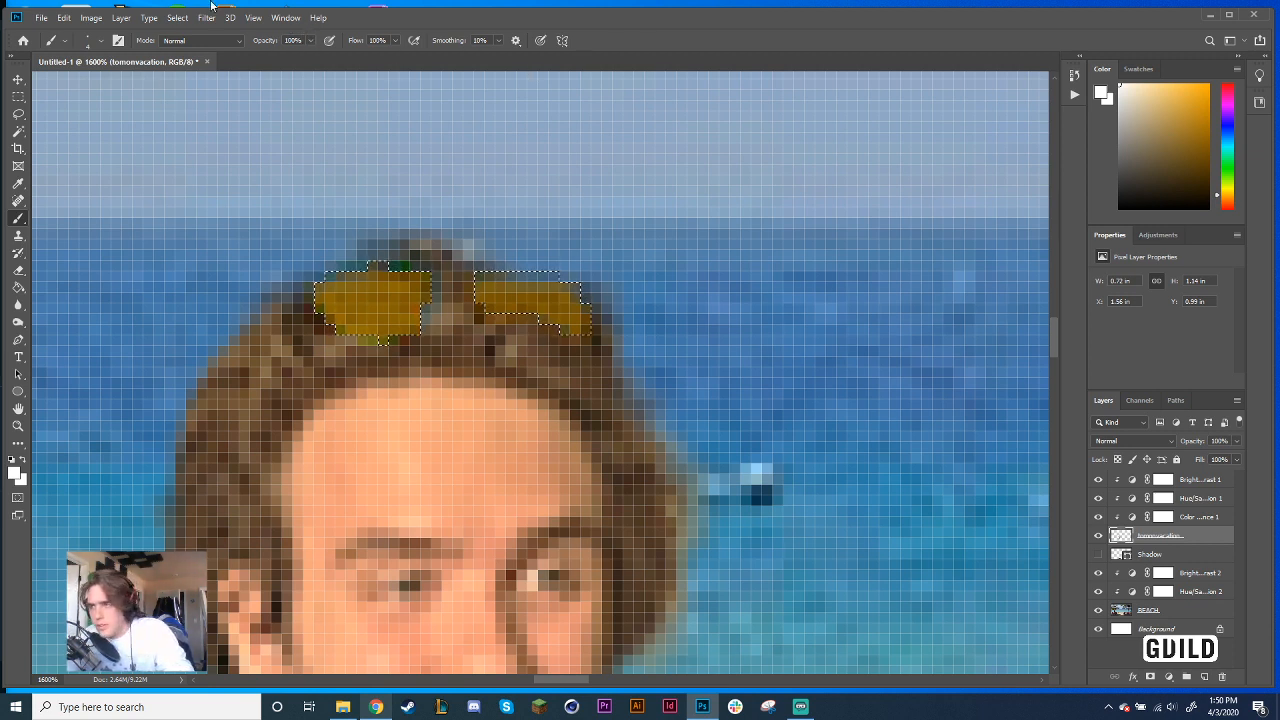
left_click(310, 41)
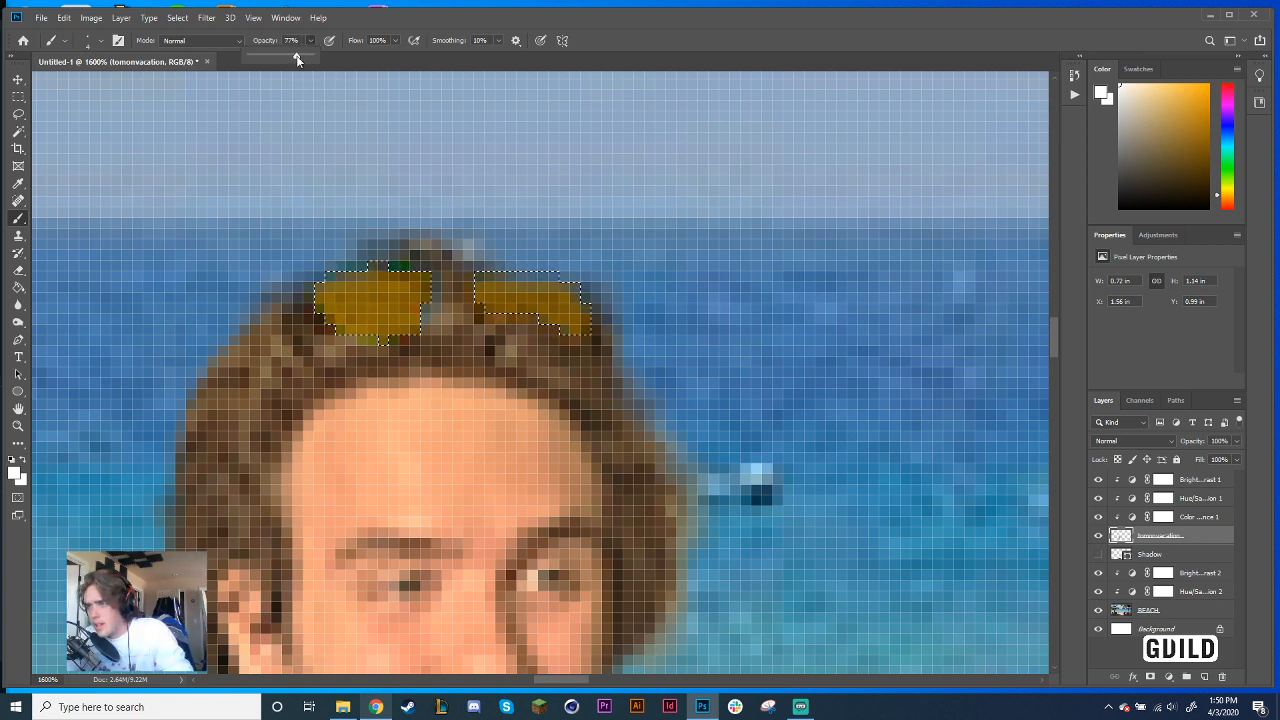
left_click_drag(300, 56, 281, 60)
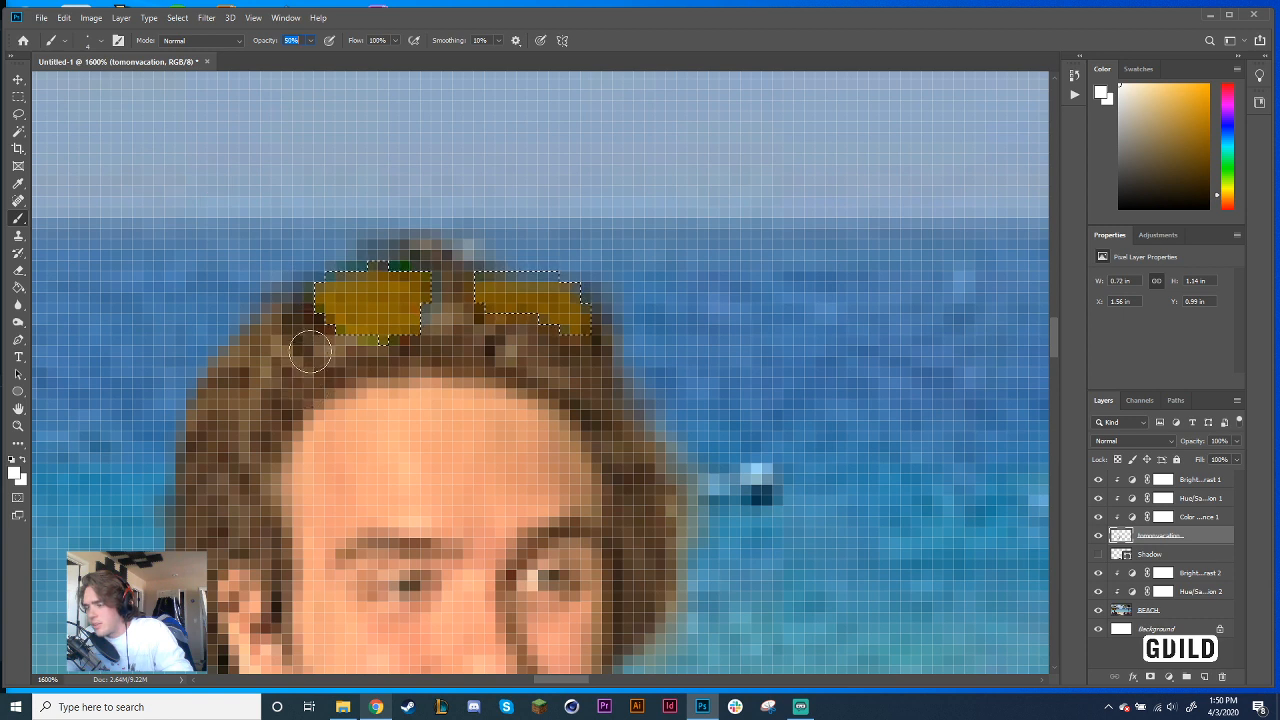
Paint small white reflections along the upper part of both selected sunglasses lenses, undoing the stroke that runs too far down the first lens
mouse_move(325, 331)
left_mouse_down()
mouse_move(462, 239)
mouse_move(386, 259)
mouse_move(402, 390)
left_mouse_up()
key("ctrl+z")
key("ctrl+z")
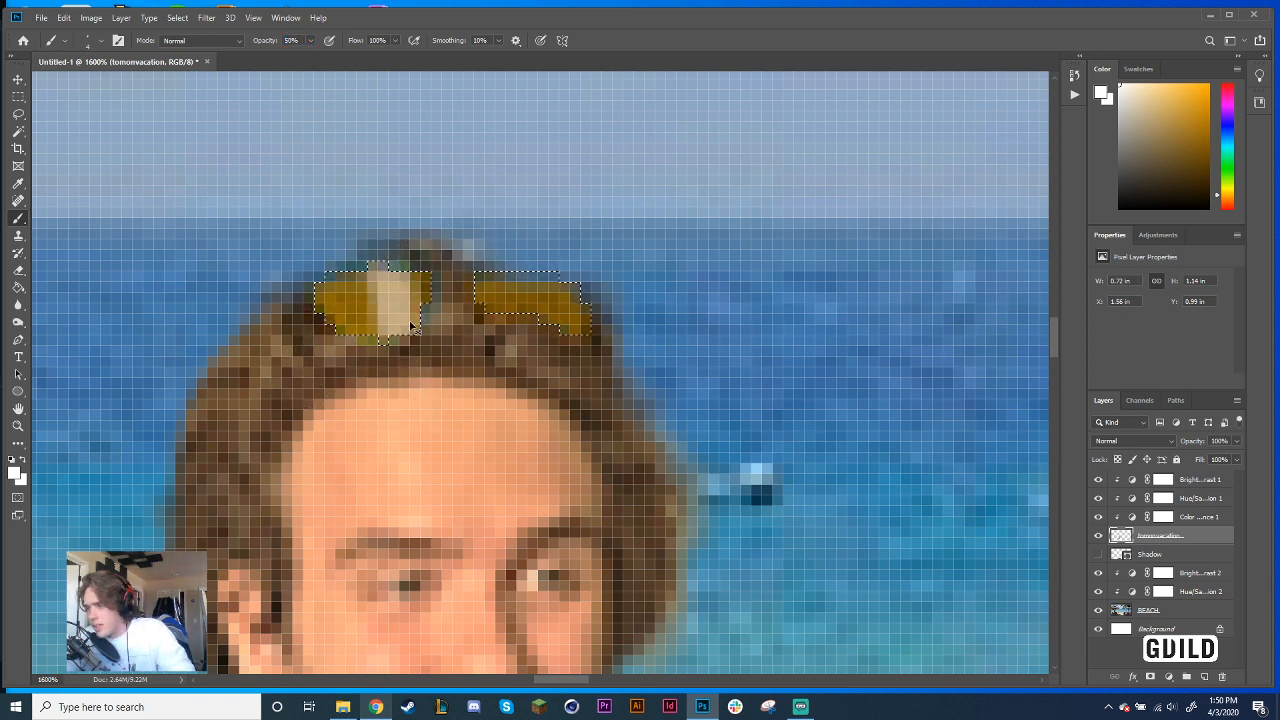
left_click_drag(520, 272, 559, 279)
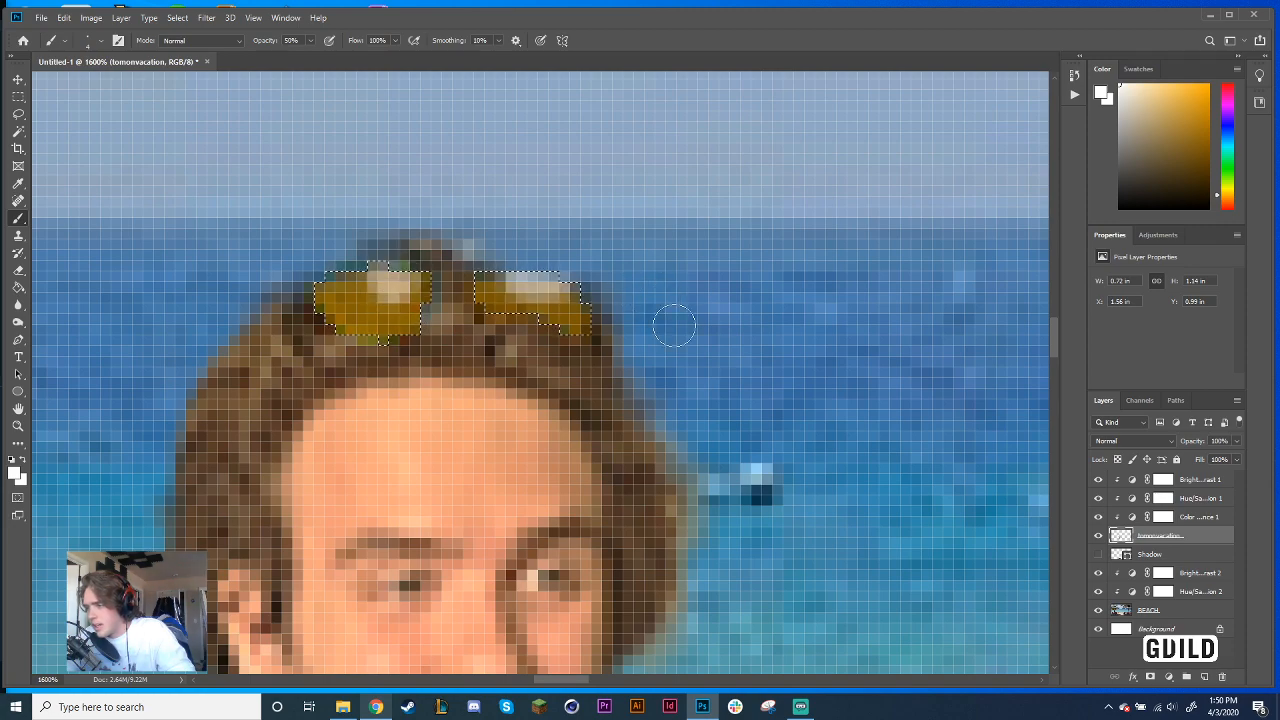
key("ctrl+d")
scroll(660, 333, "down", 4)
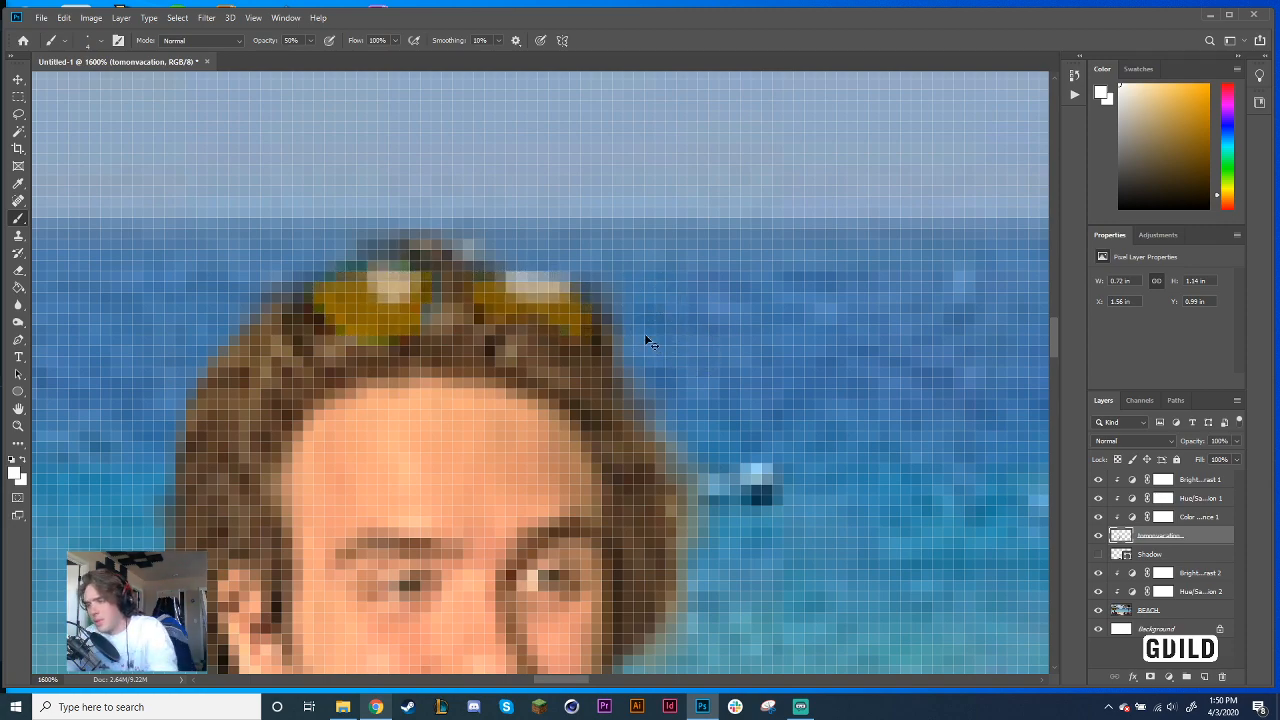
scroll(639, 326, "down", 4)
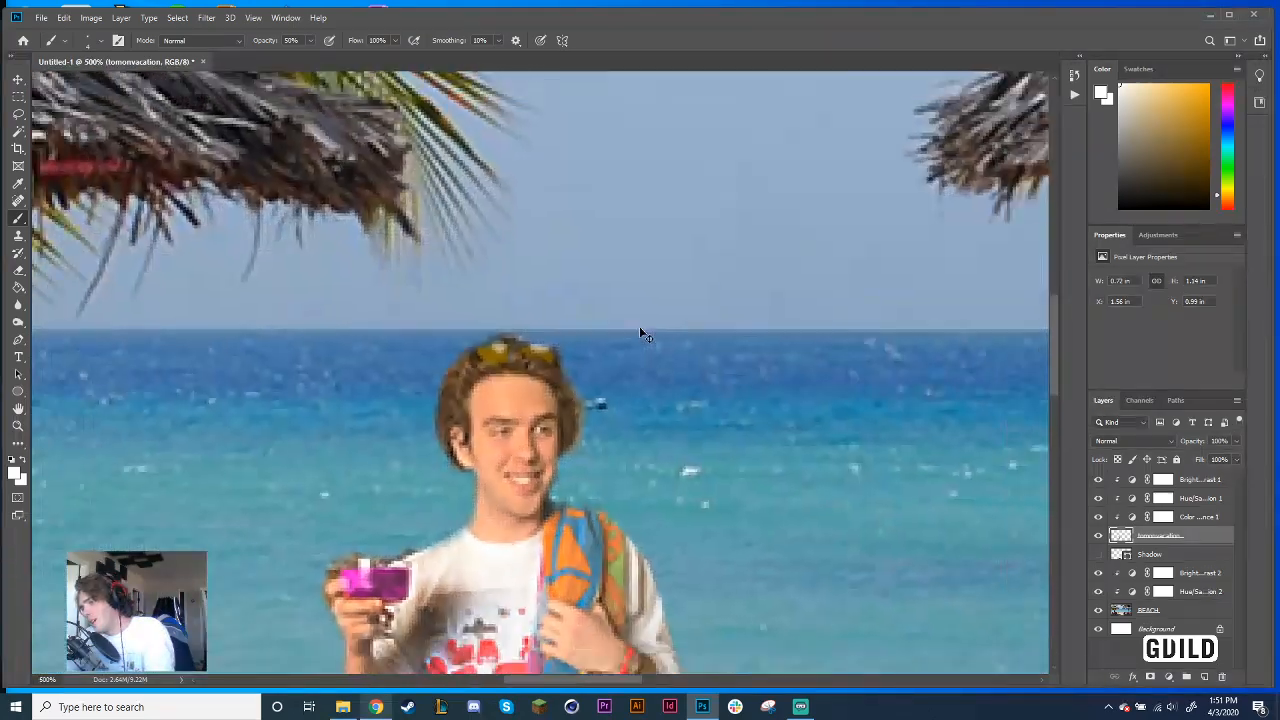
scroll(670, 450, "down", 2)
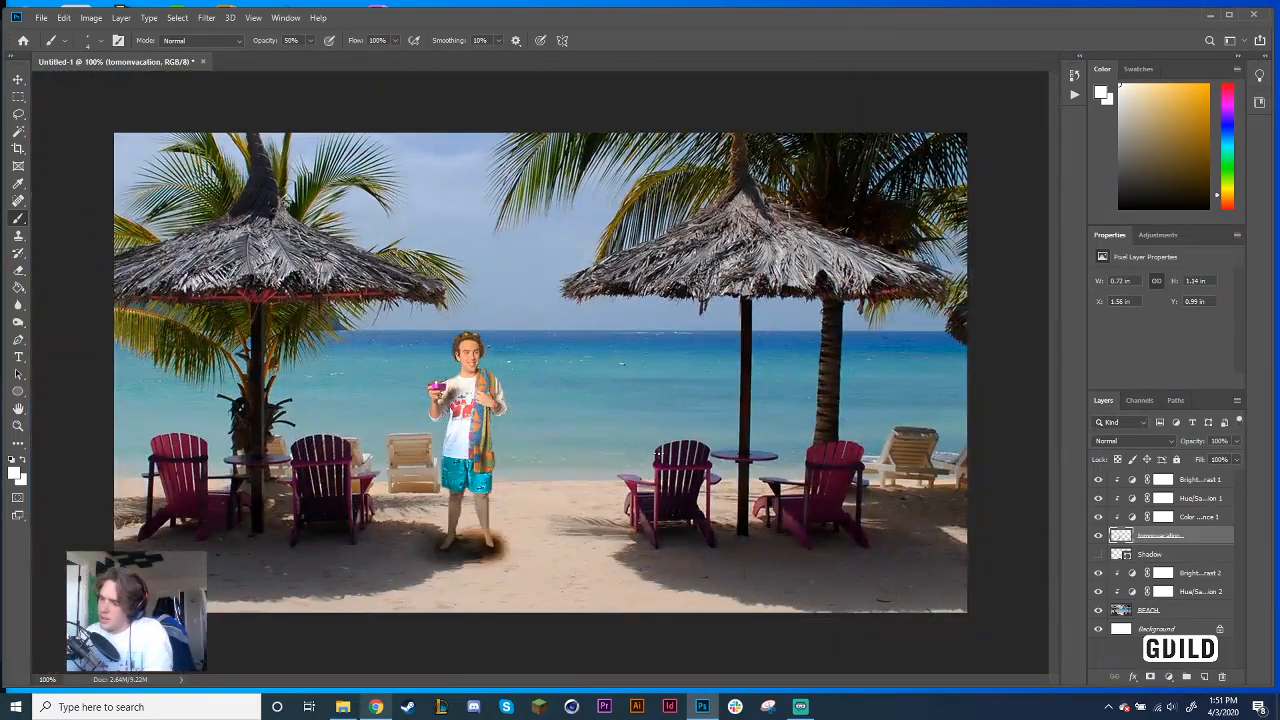
Change the foreground colour to bright magenta and recolour the selected sunglasses lenses using the Color Replacement tool in Color mode
scroll(594, 438, "up", 2)
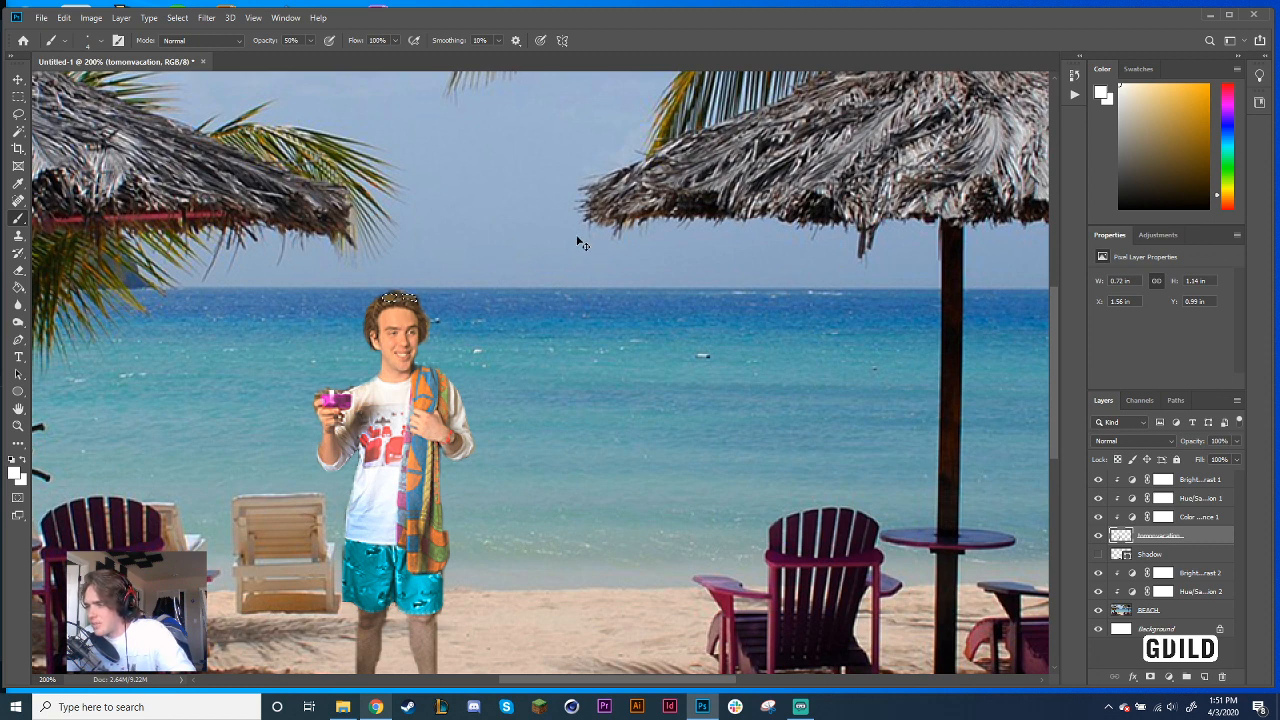
left_click(1227, 101)
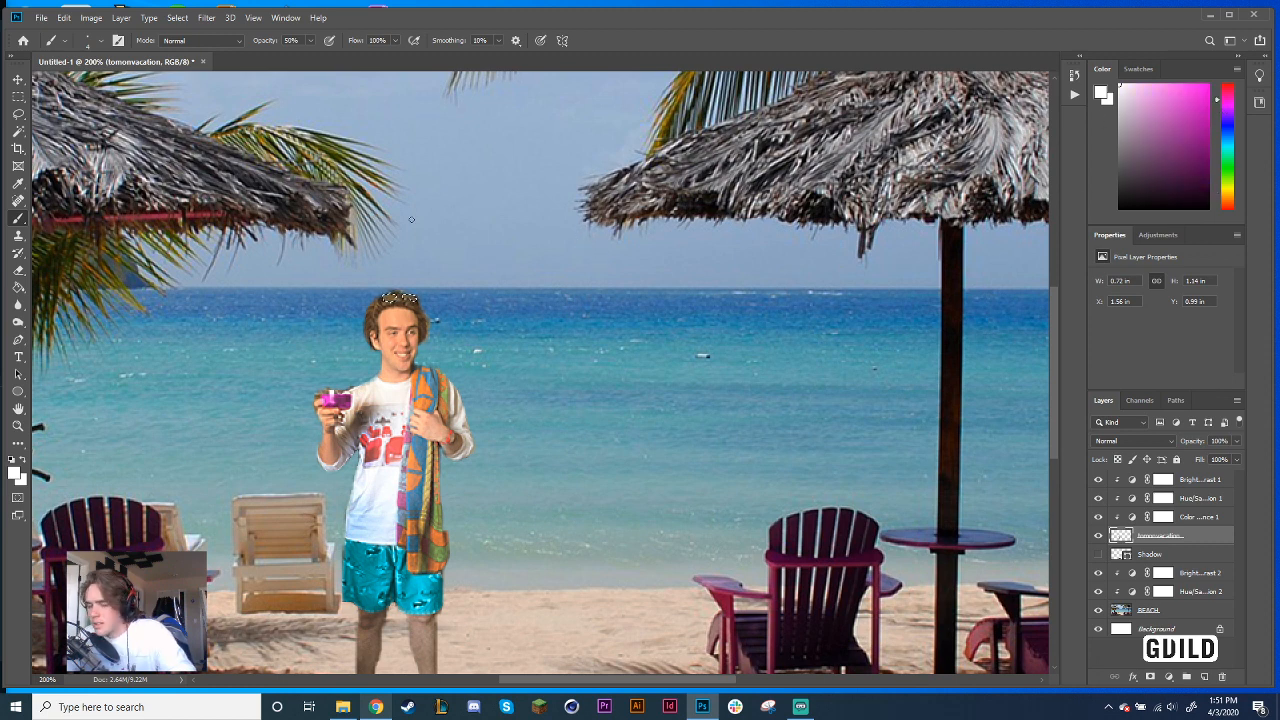
right_click(20, 222)
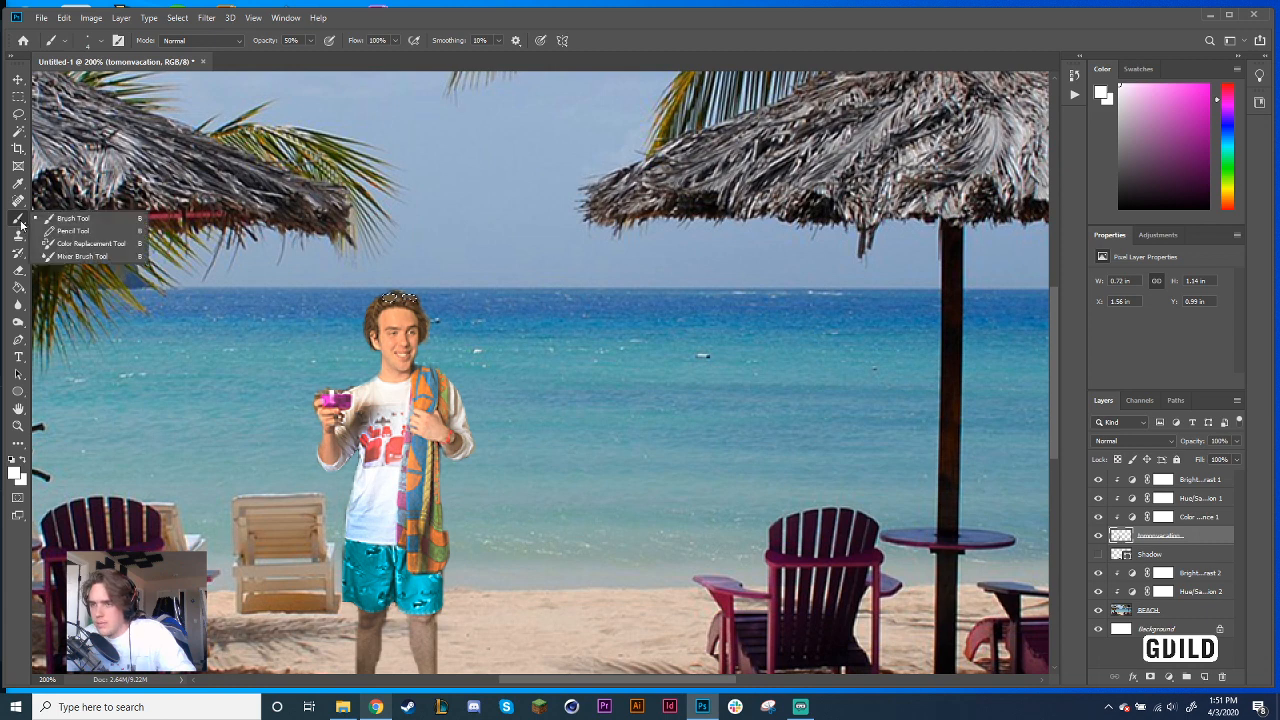
left_click(88, 243)
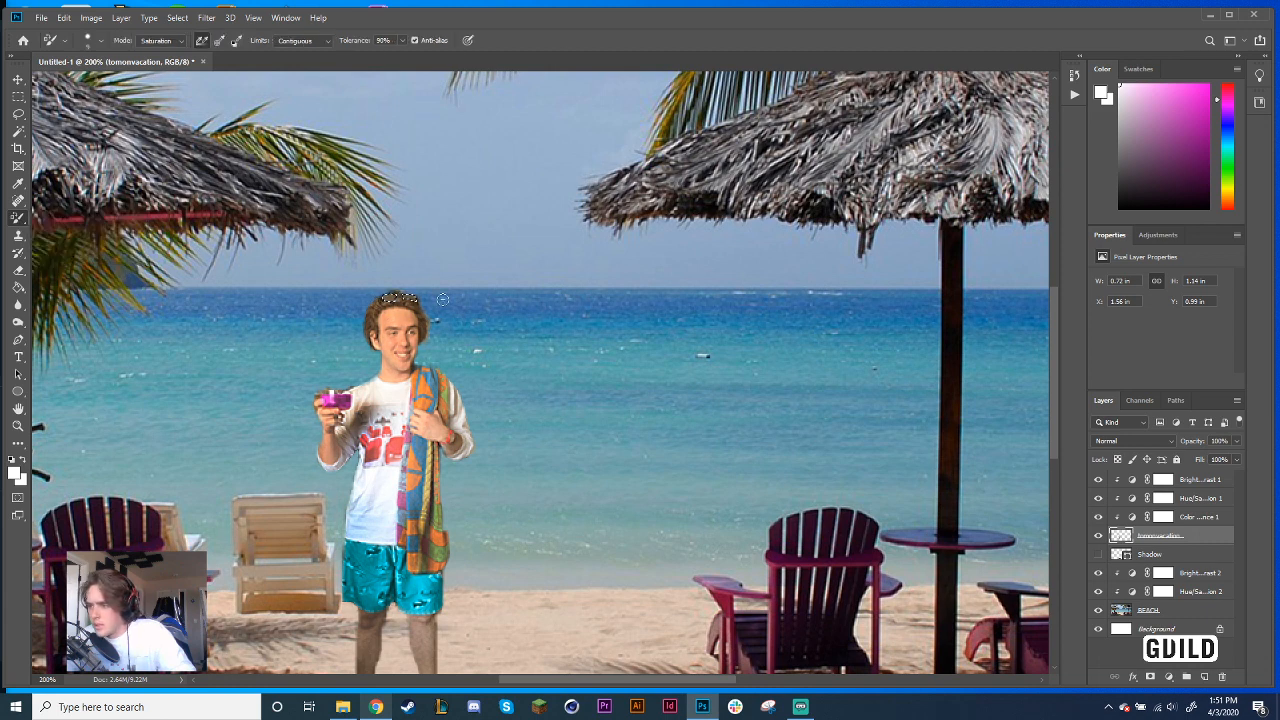
left_click(181, 45)
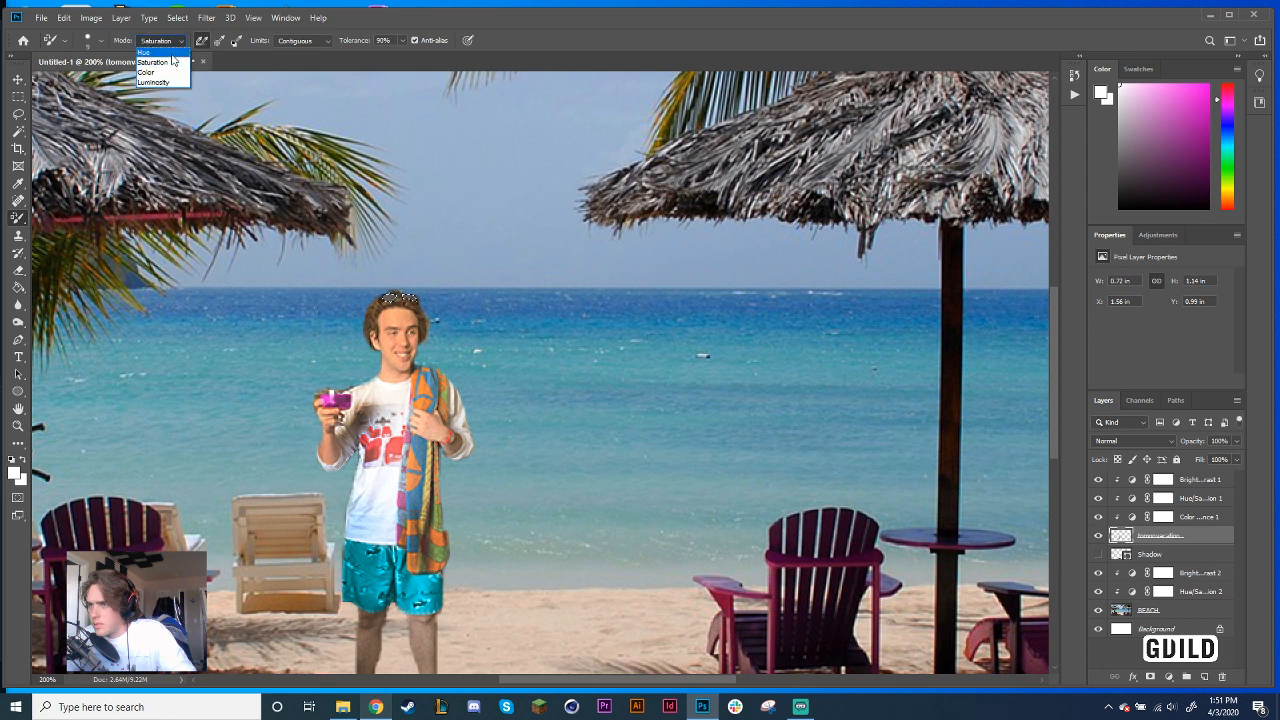
left_click(165, 52)
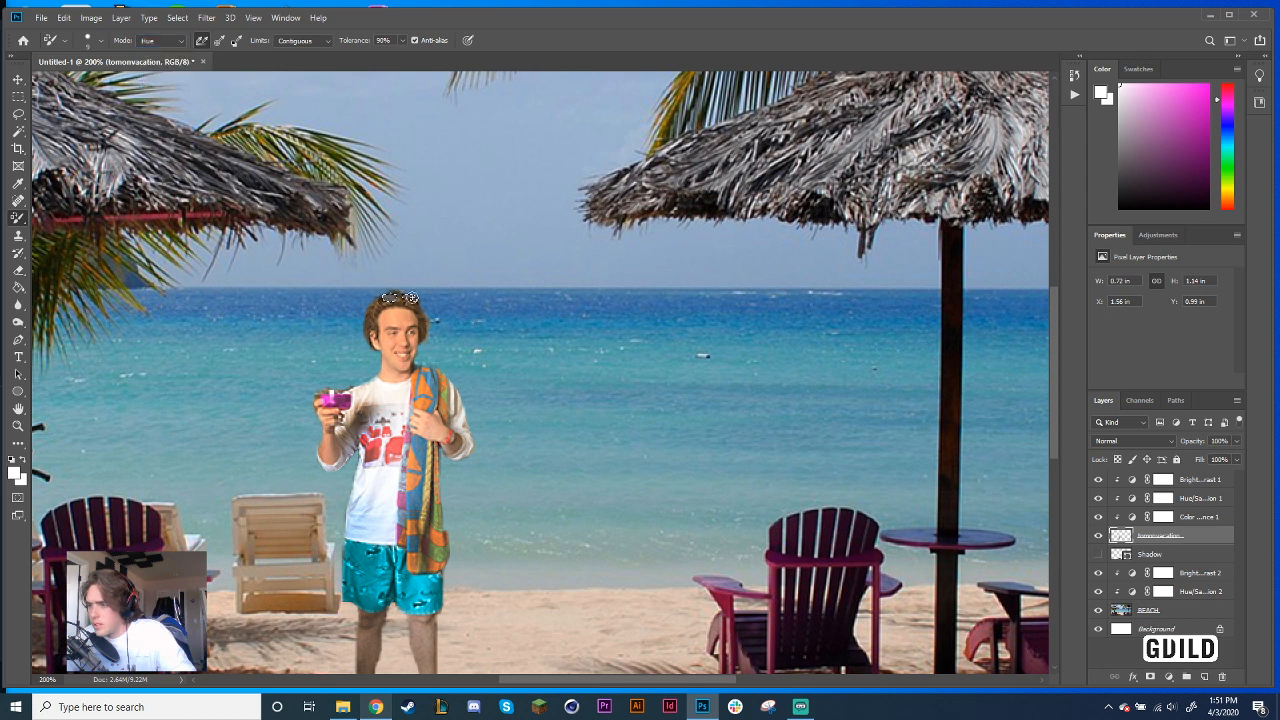
left_click_drag(1180, 90, 1226, 61)
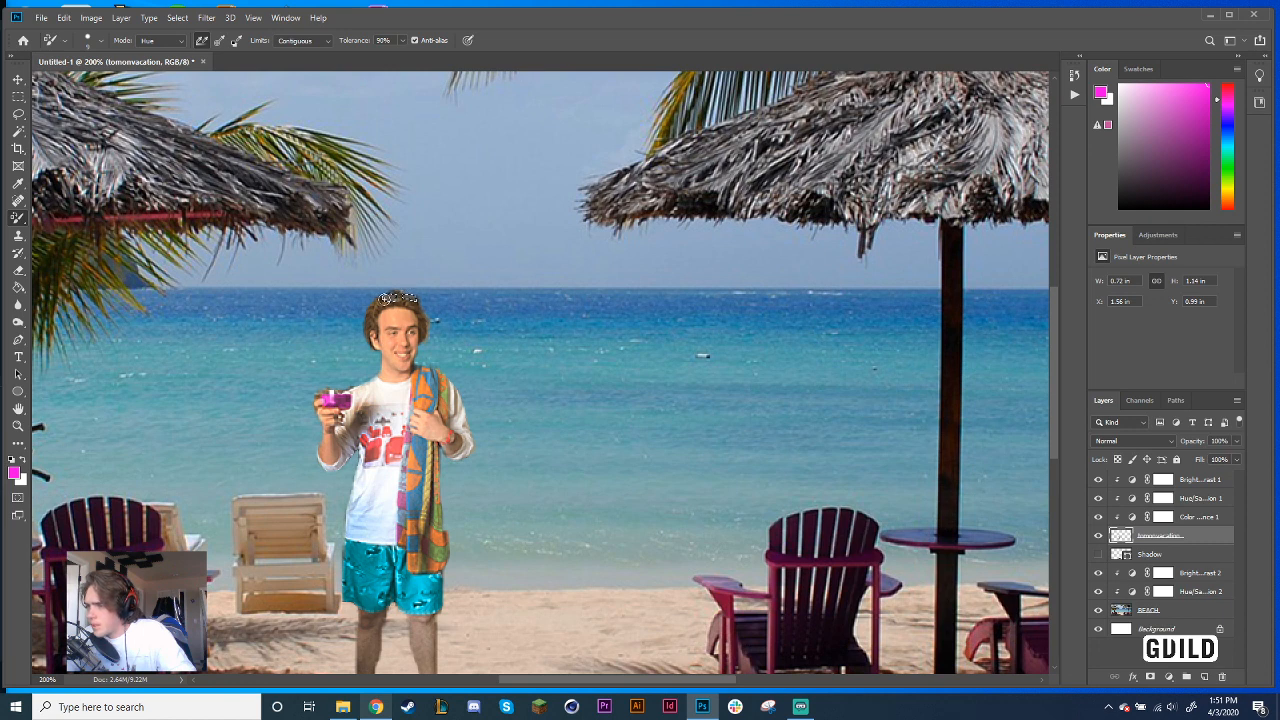
left_click(170, 40)
left_click(176, 73)
left_click(408, 297)
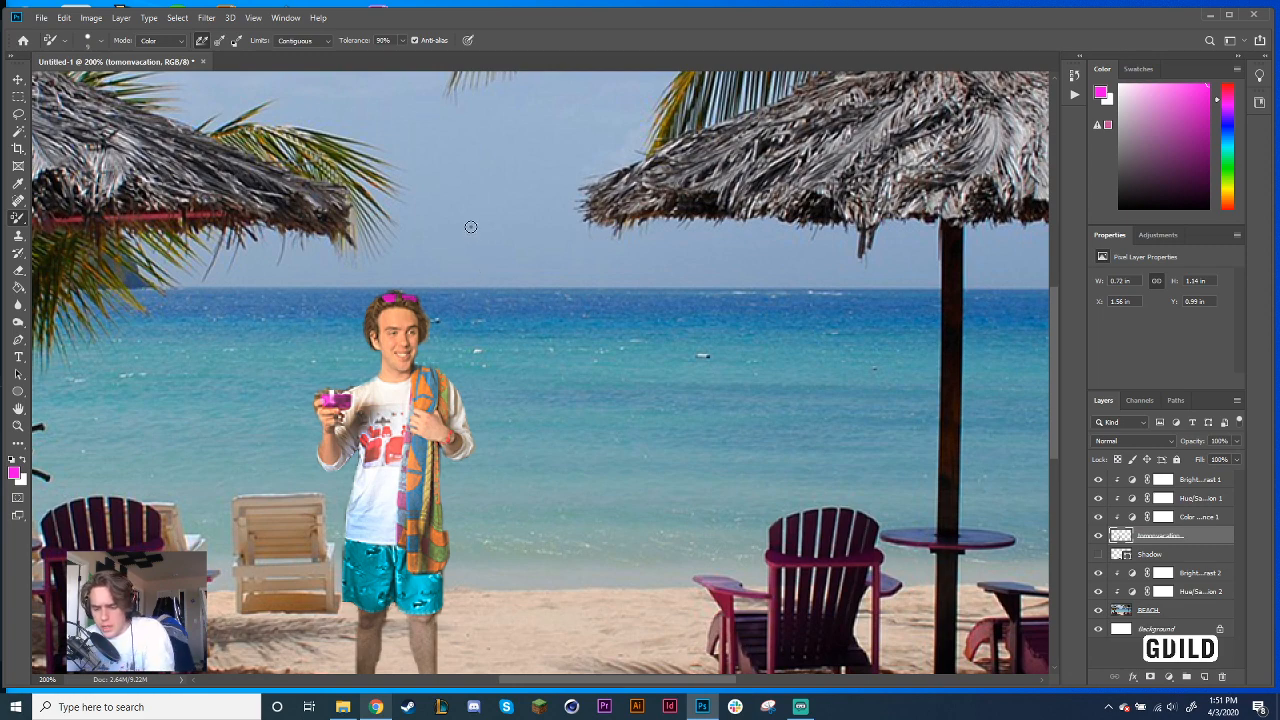
Examine the recoloured sunglasses, the man and the shadow at his feet, both close up and within the whole beach composition
key("ctrl+plus")
key("ctrl+plus")
left_click_drag(393, 395, 543, 415)
key("ctrl+minus")
key("ctrl+minus")
key("ctrl+minus")
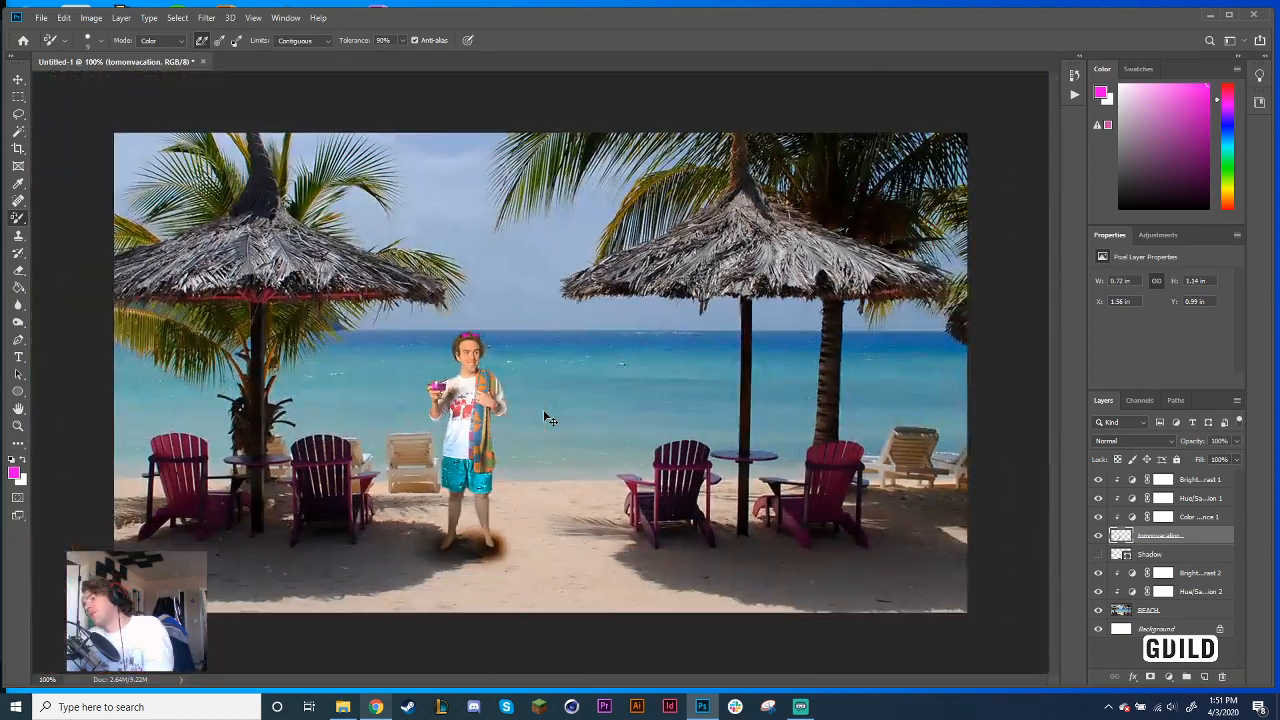
key("ctrl+plus")
left_click_drag(533, 555, 813, 400)
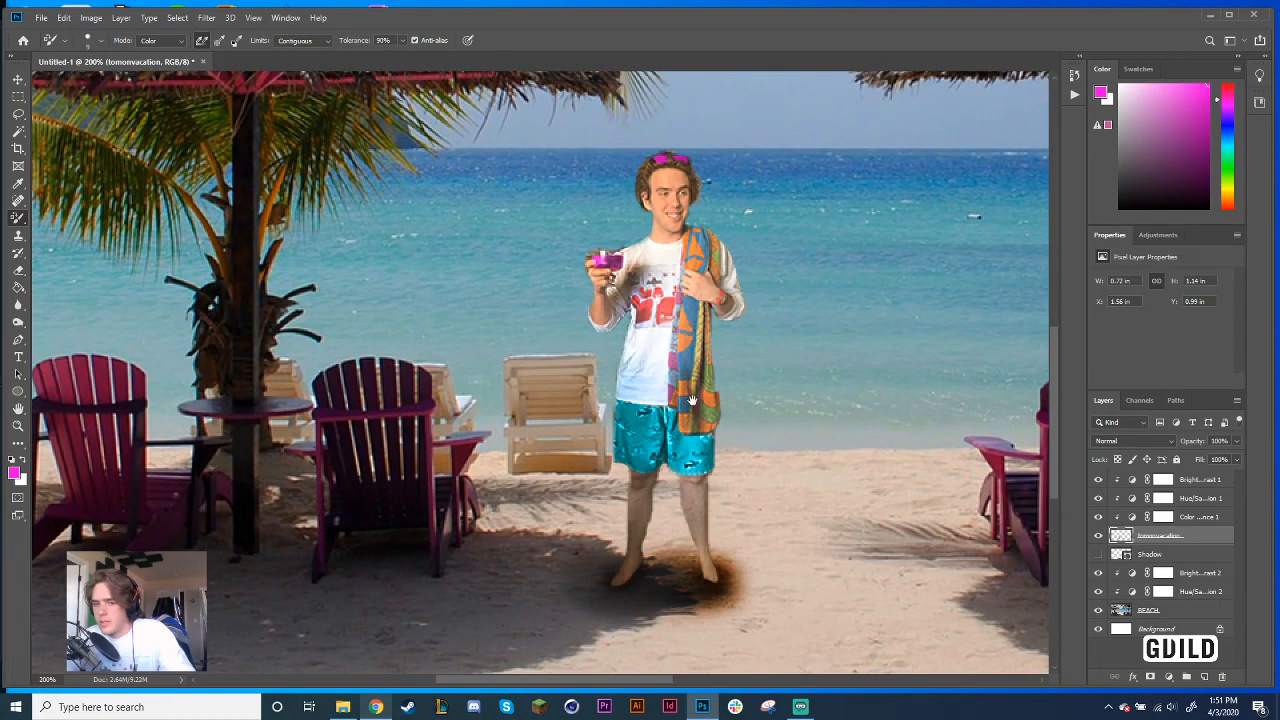
left_click_drag(692, 400, 276, 441)
key("ctrl+minus")
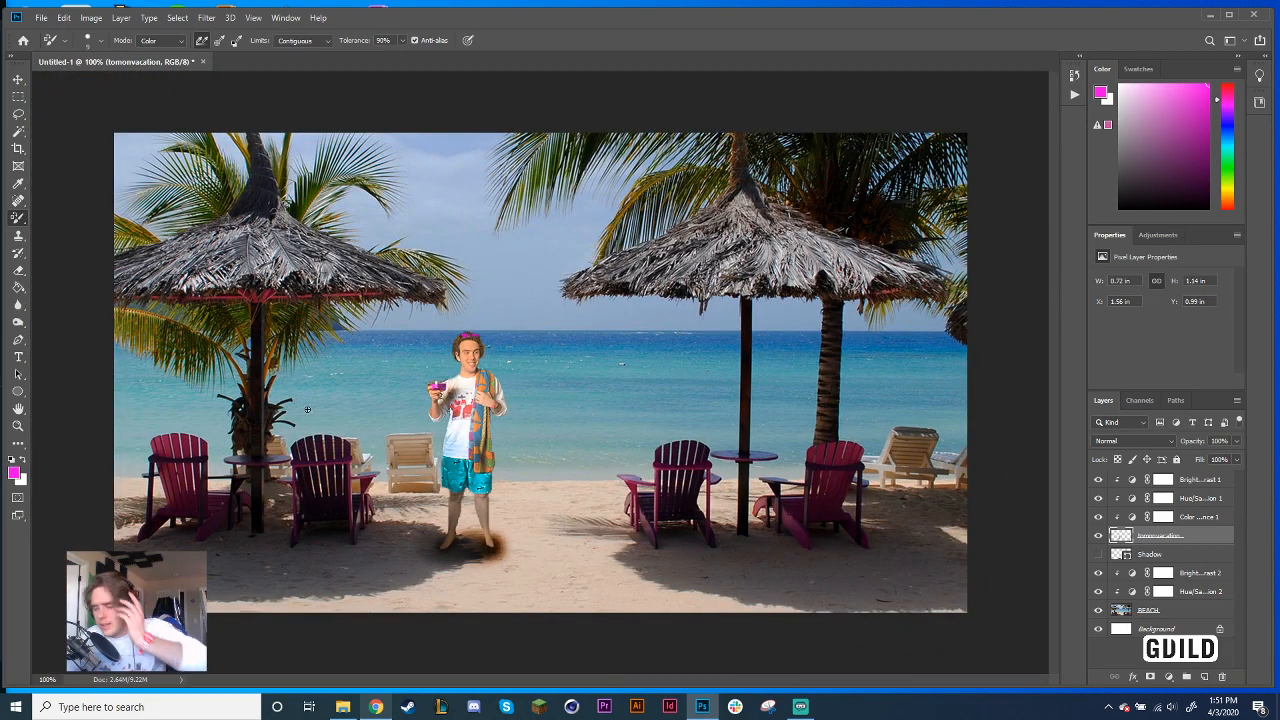
Switch to the Chrome browser, place its window beside the beach composition and search for "dolphin" images
left_click(375, 710)
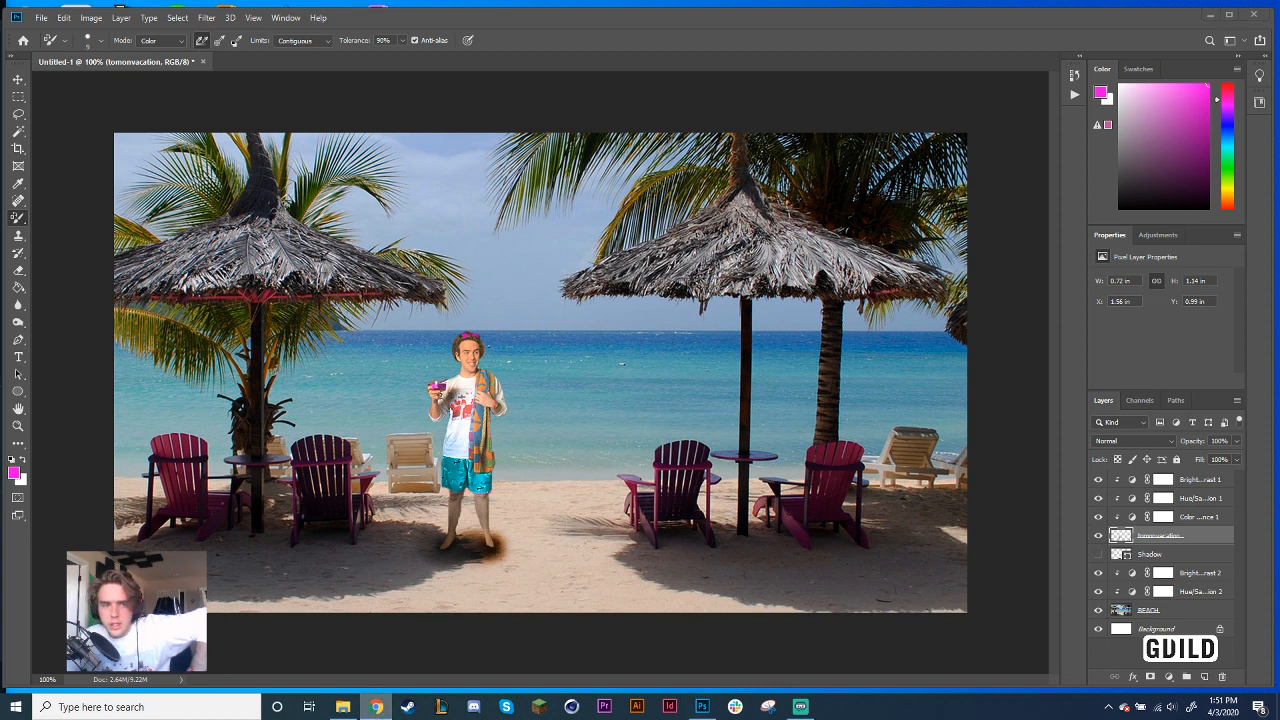
left_click_drag(80, 155, 507, 17)
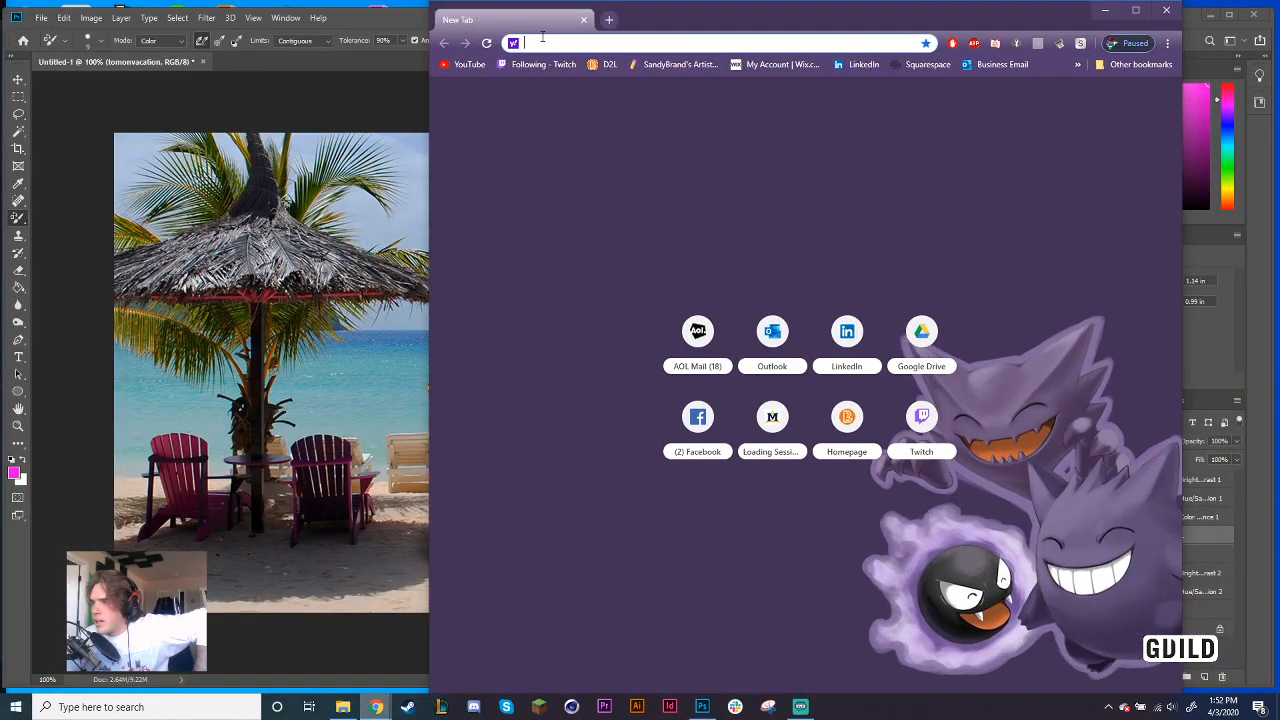
type("dolphin")
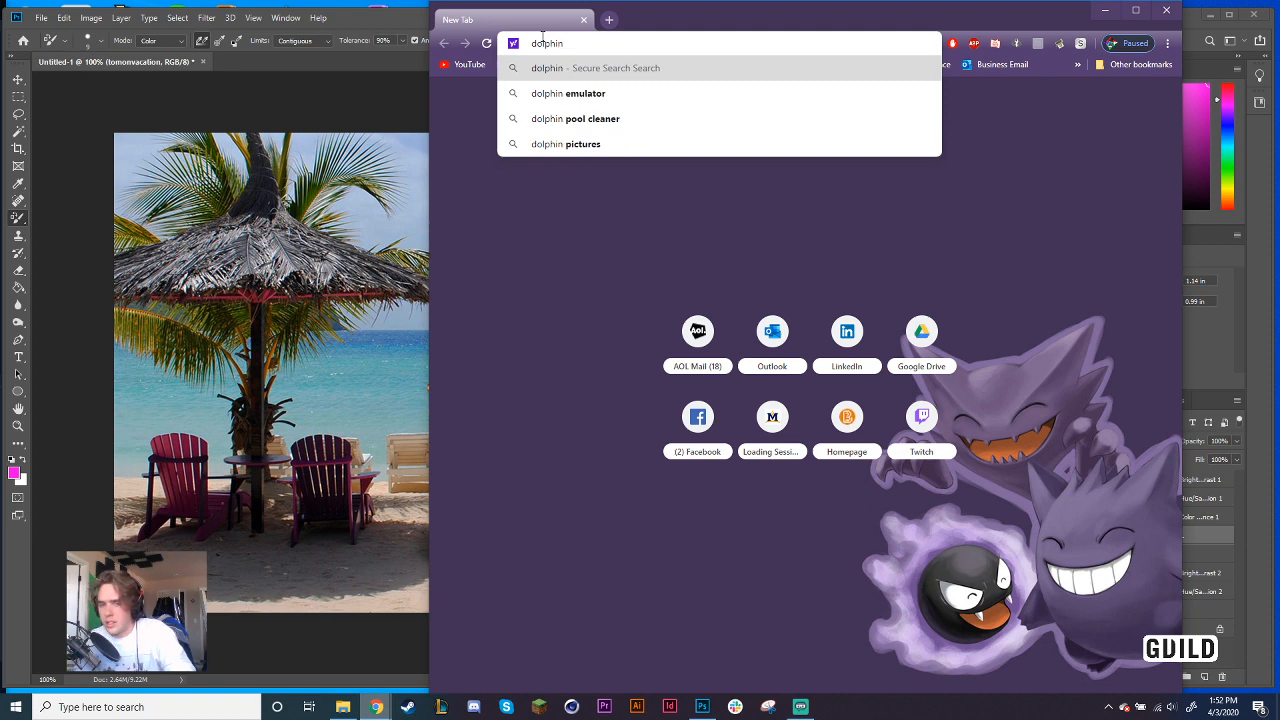
key("Return")
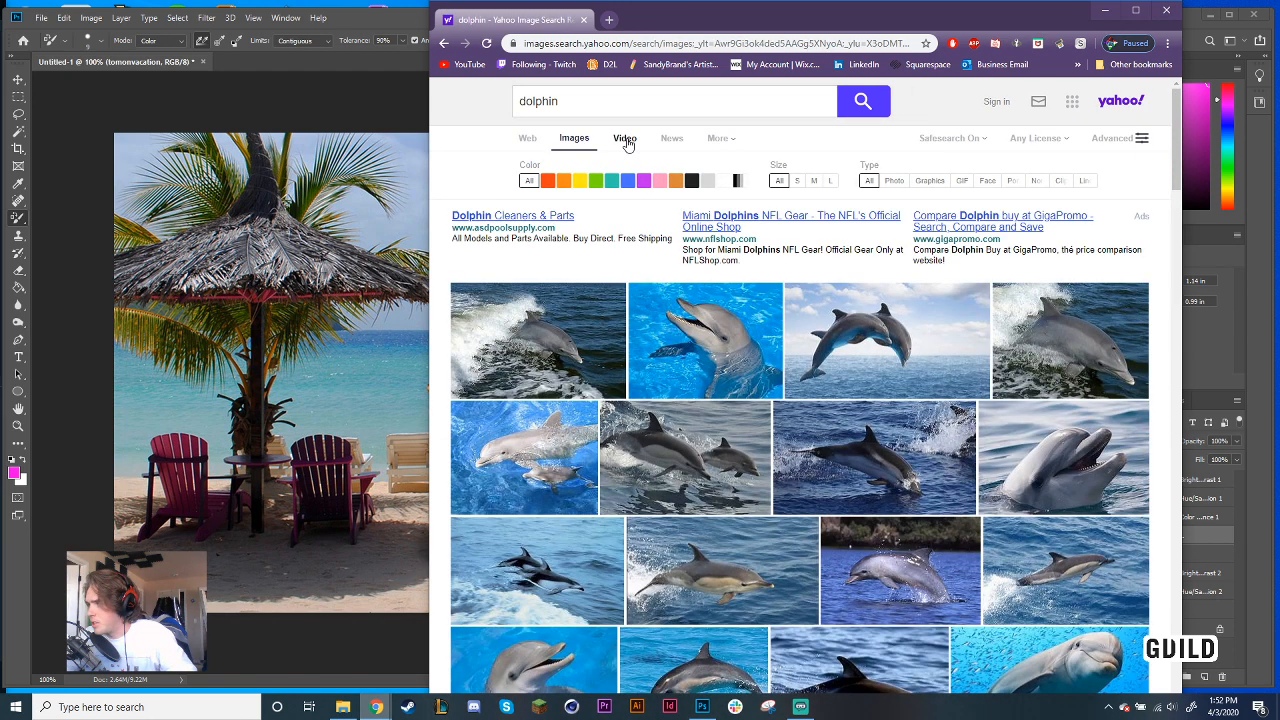
Go to google.com, search for "dolphin" and show the image results
left_click(660, 43)
type("google.com")
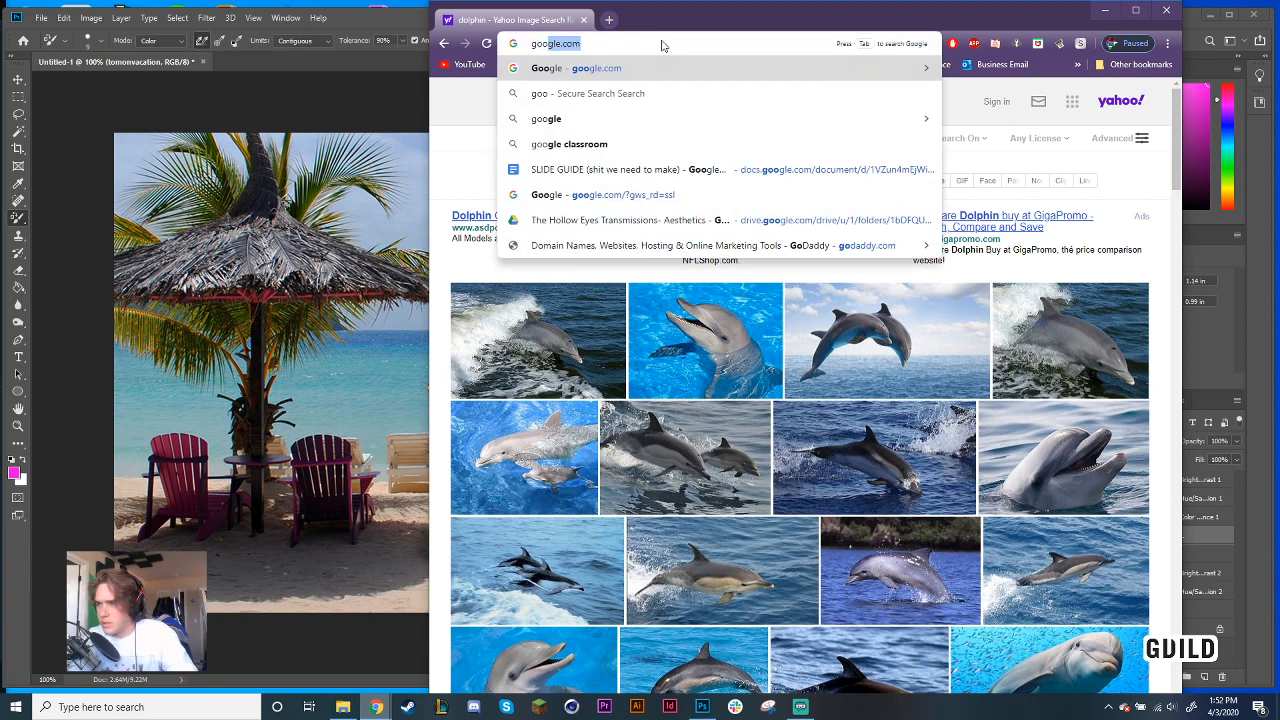
key("Return")
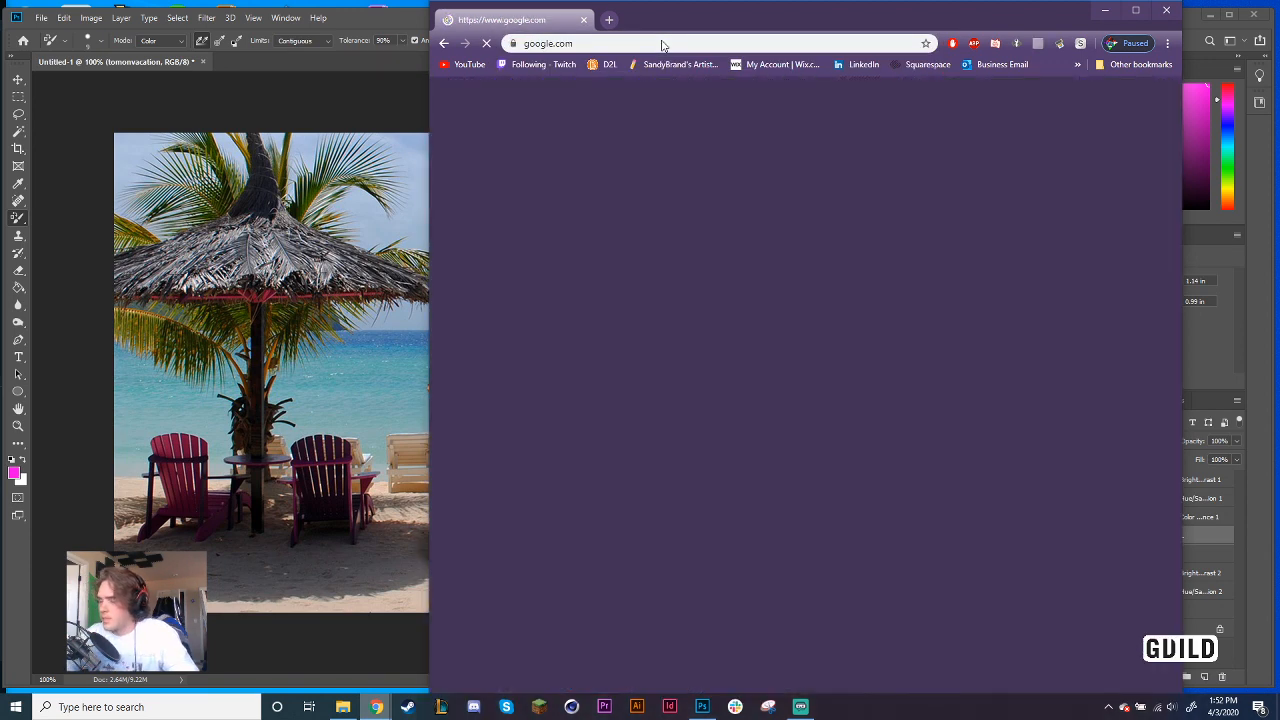
type("dol")
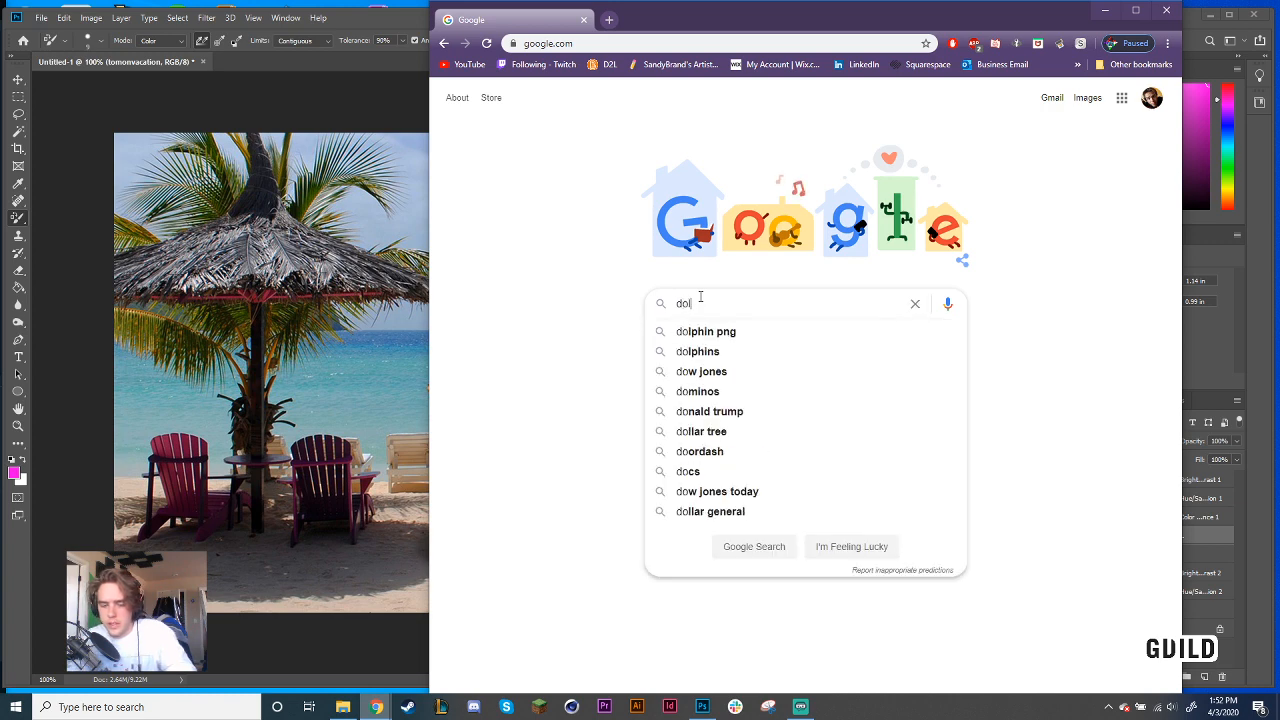
type("phin")
key("Return")
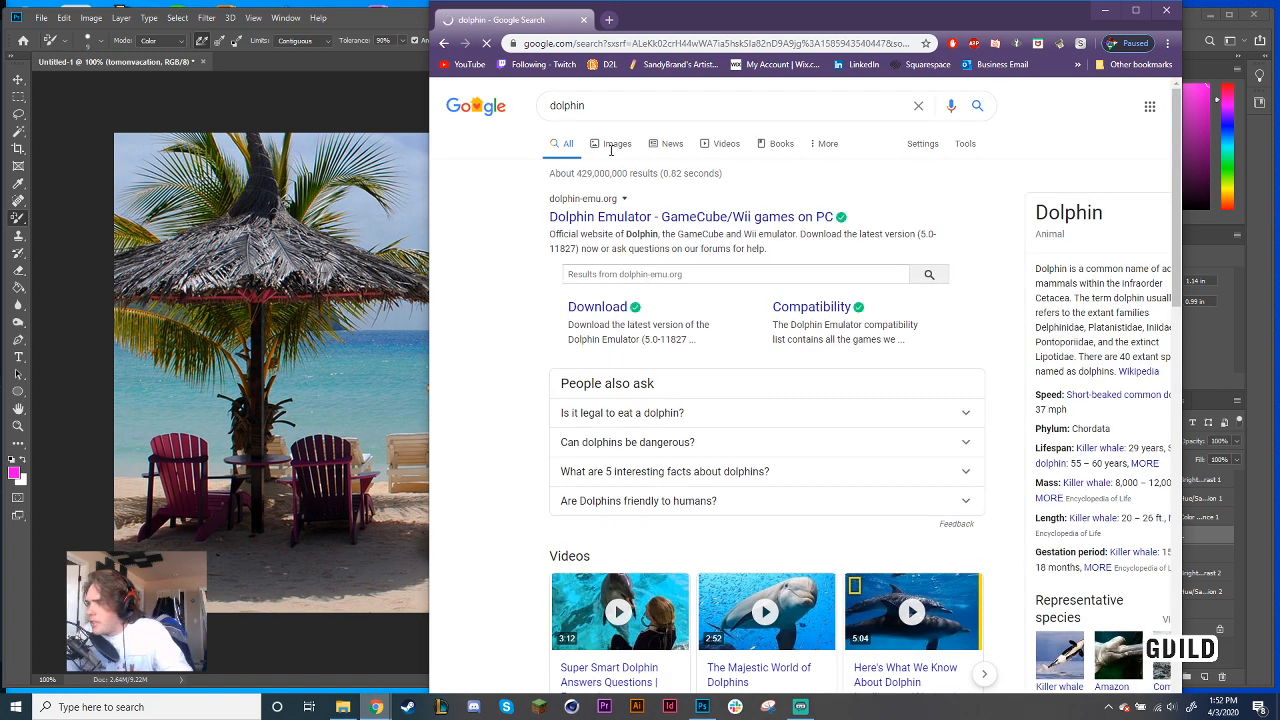
left_click(615, 144)
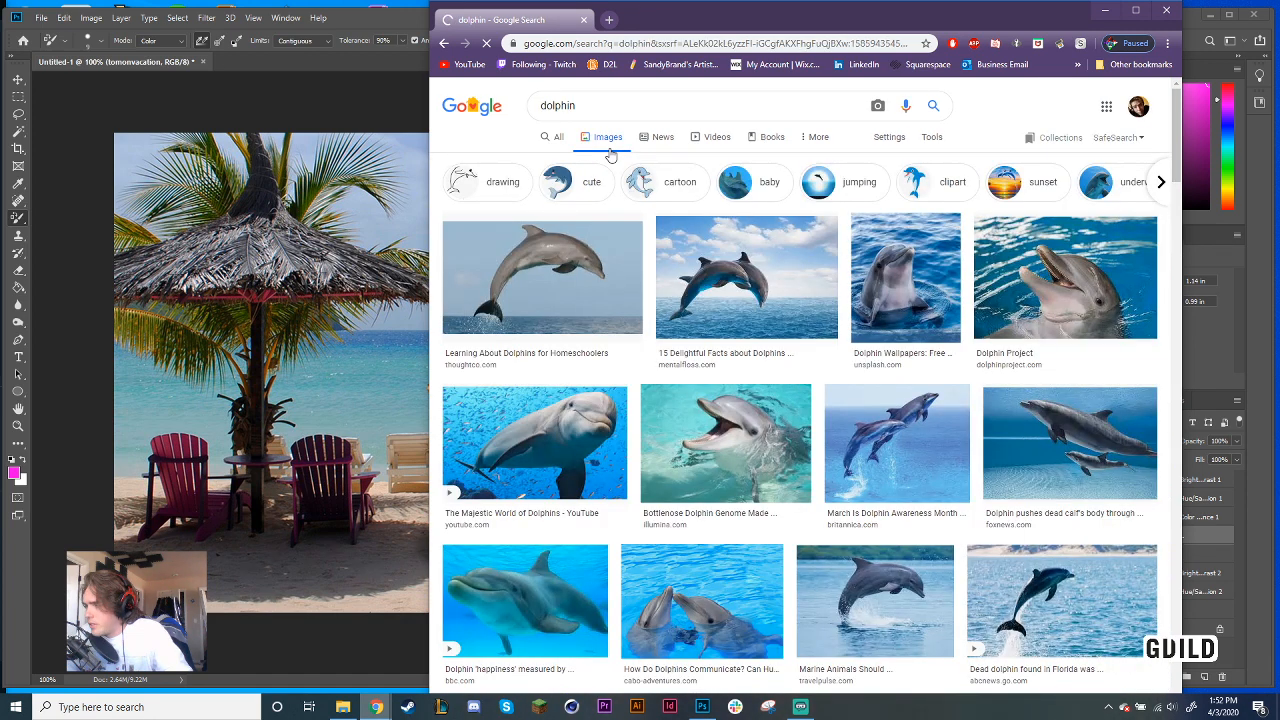
Refine the image search to "dolphin png" and preview the PinClipart image of the purple-grey dolphin rising upright
left_click(635, 106)
type("png")
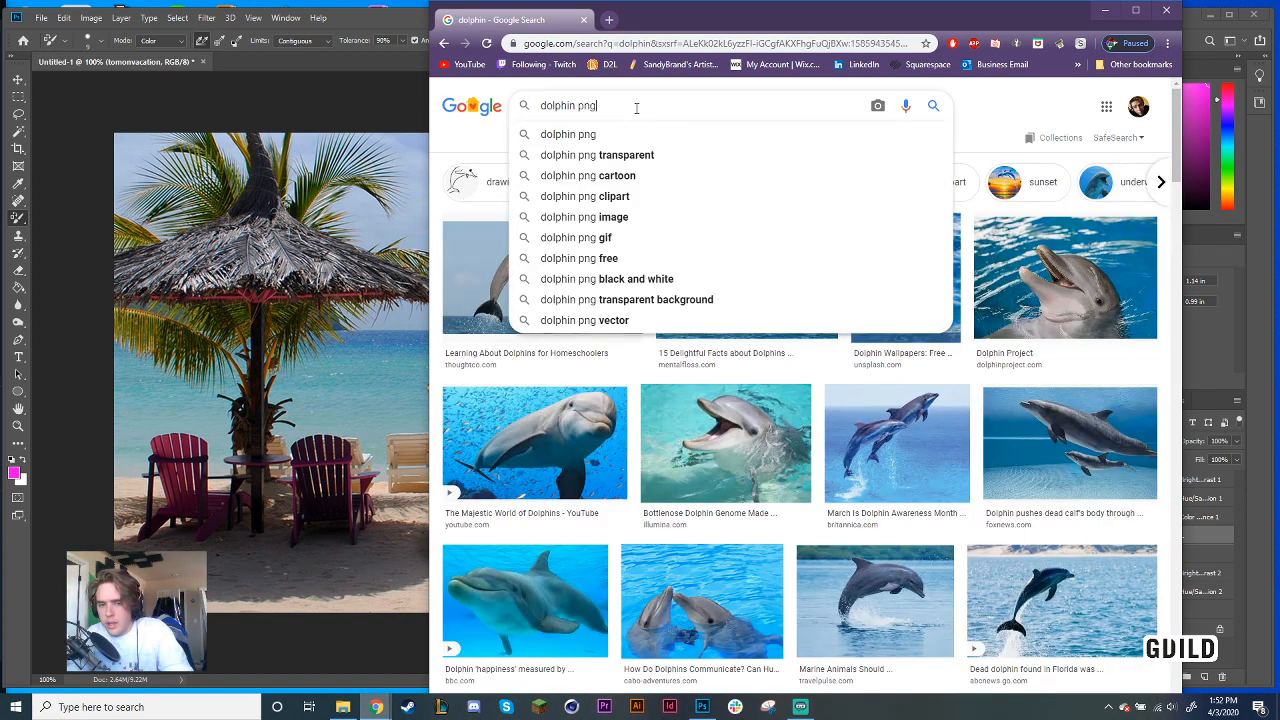
key("Return")
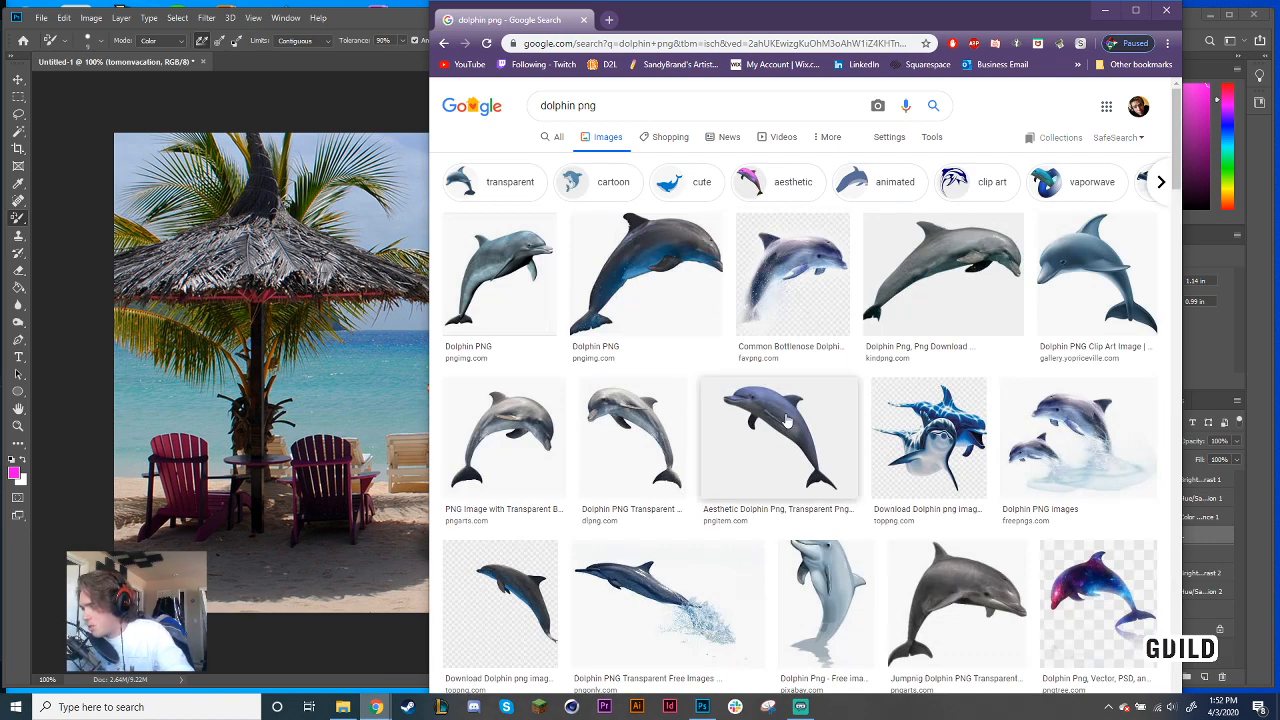
scroll(765, 525, "down", 2)
scroll(755, 472, "down", 2)
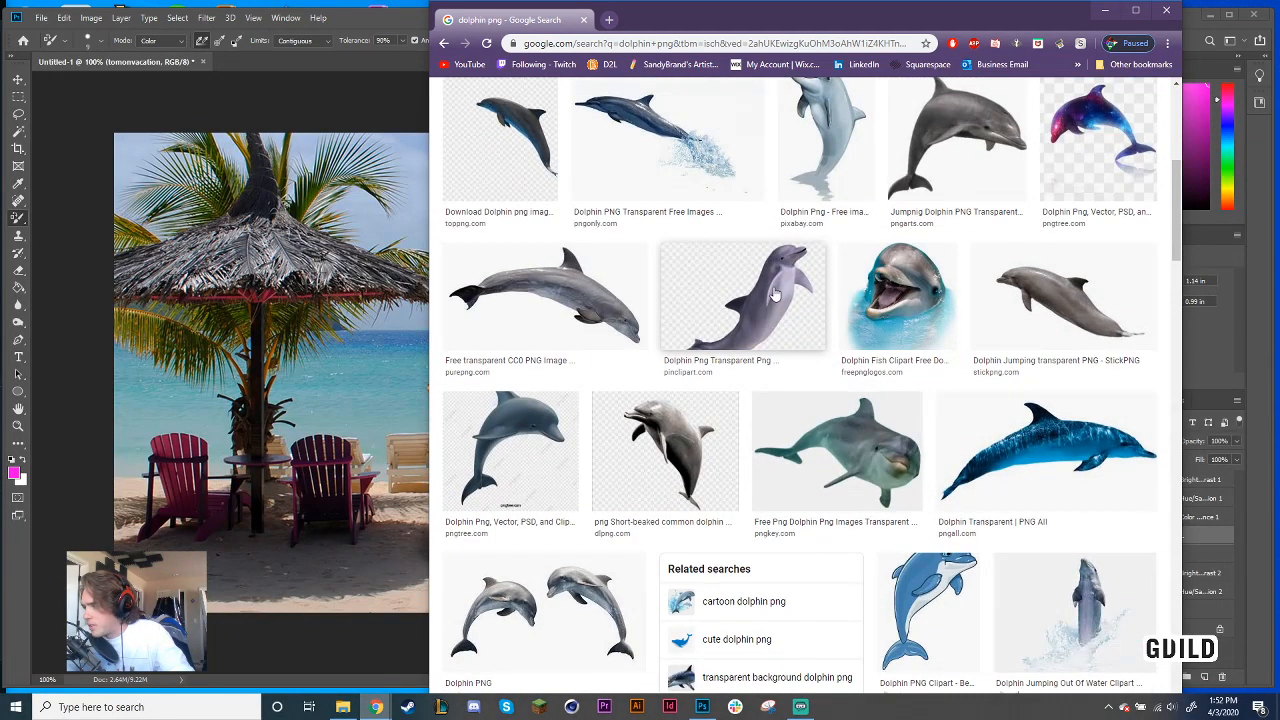
left_click(774, 300)
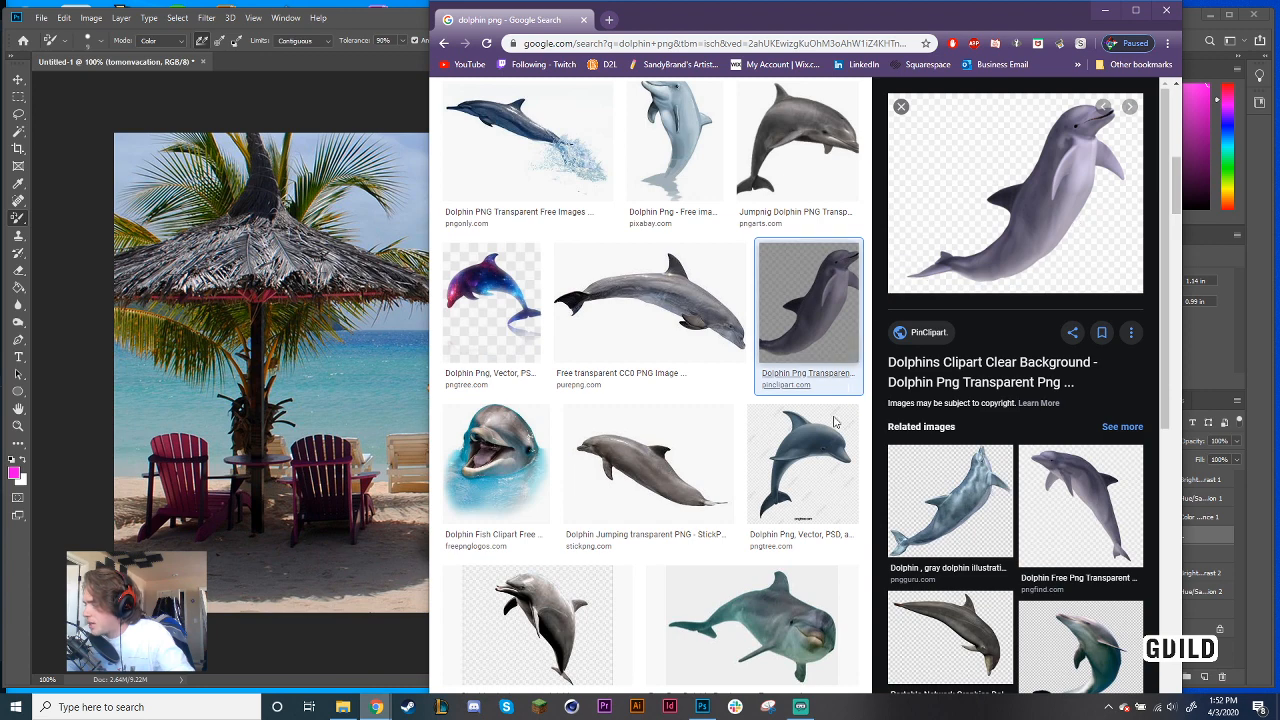
Browse the dolphin PNG results for a realistic cut-out dolphin that suits the beach scene
scroll(687, 505, "up", 6)
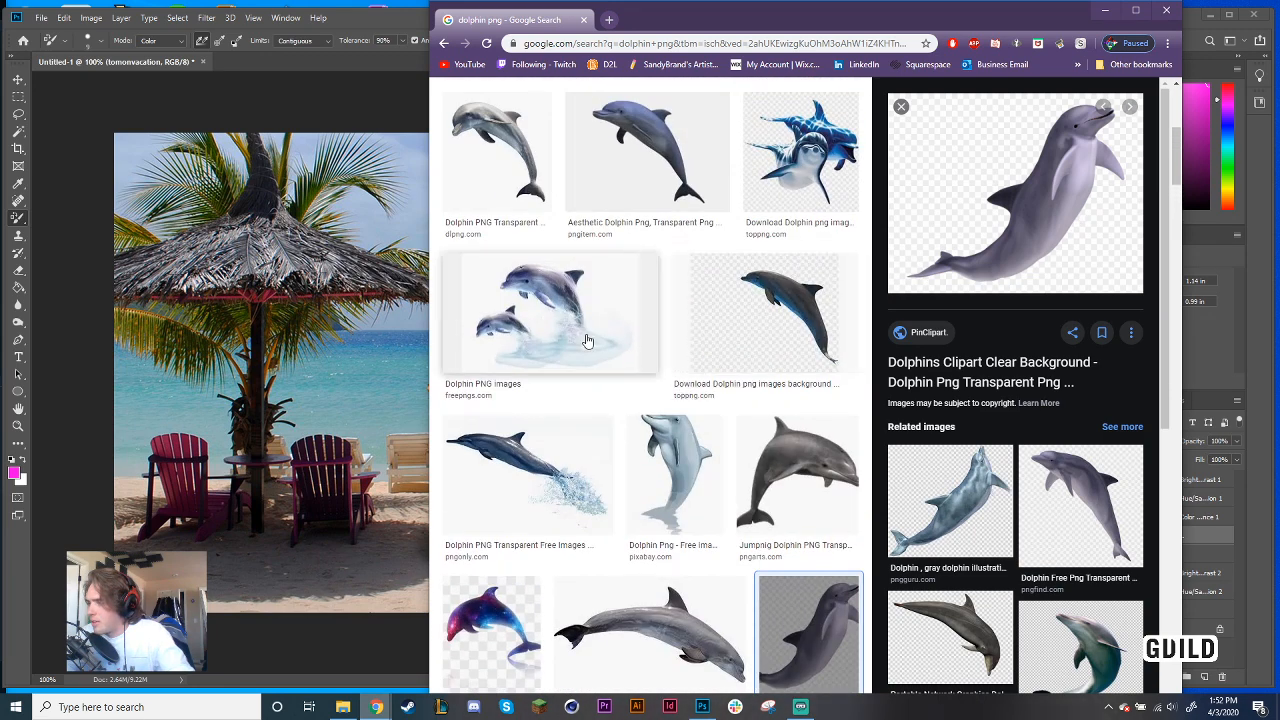
scroll(757, 467, "up", 3)
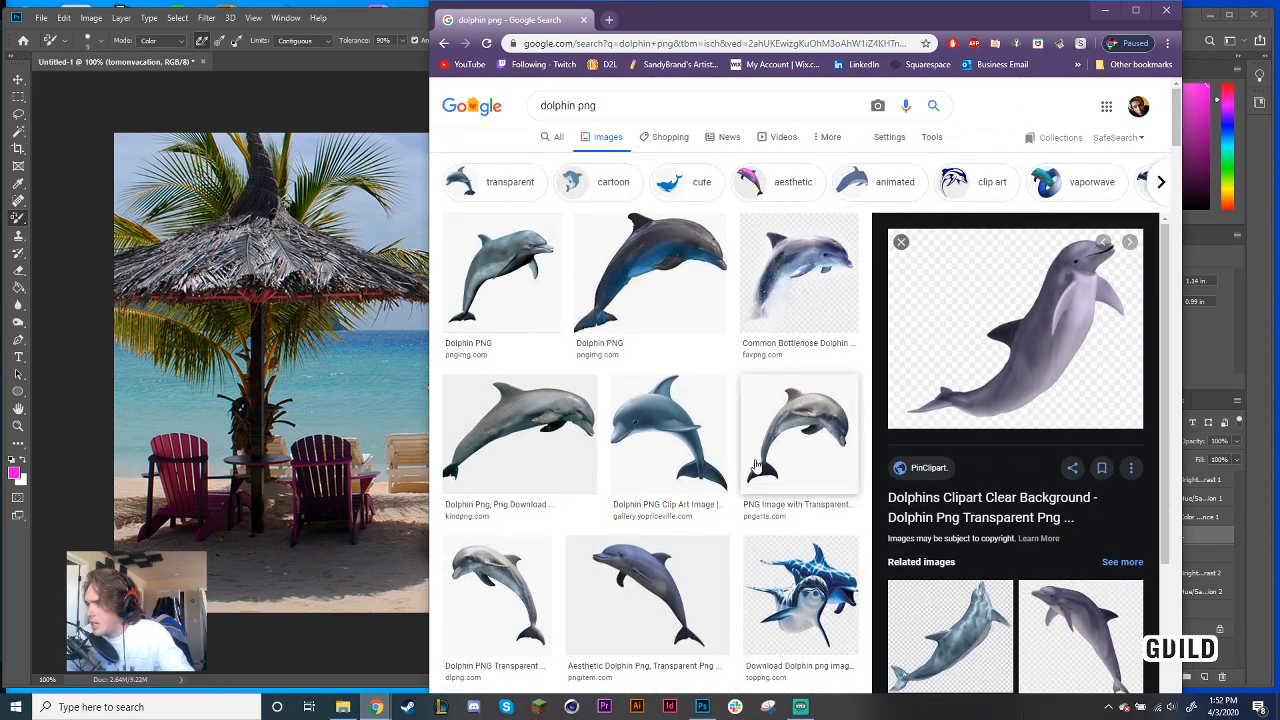
scroll(755, 467, "down", 1)
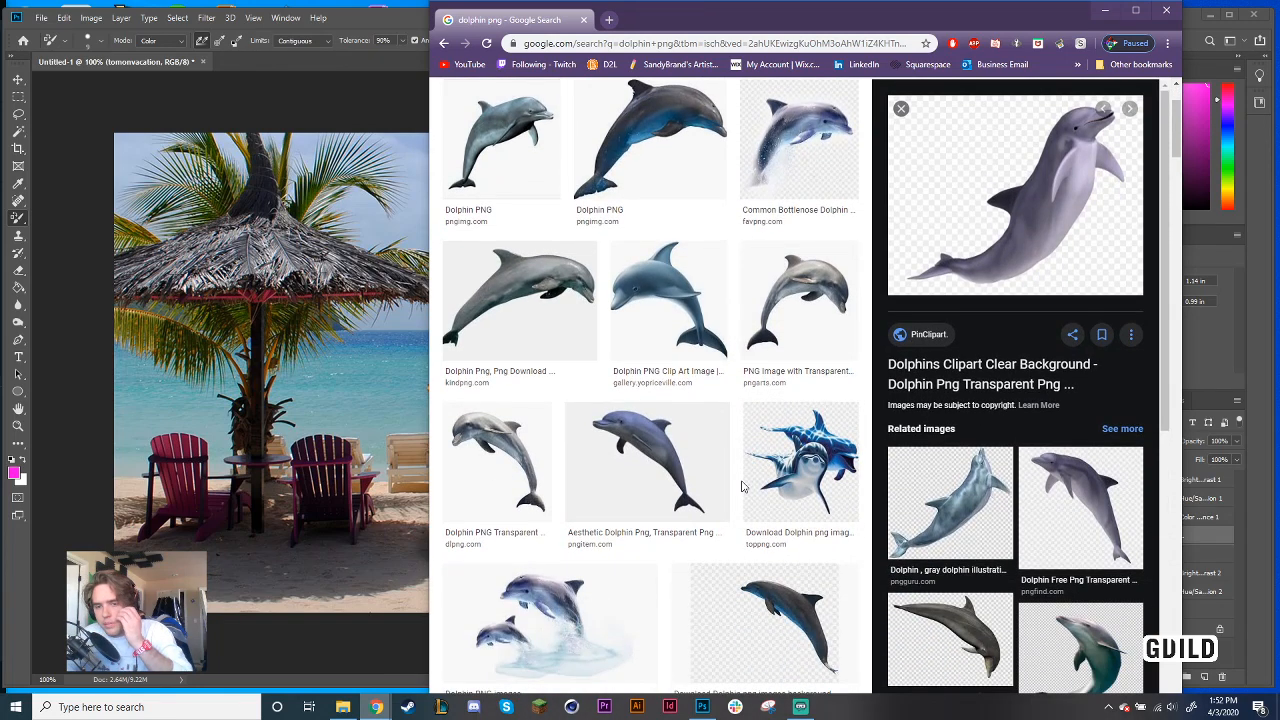
scroll(742, 490, "down", 1)
scroll(808, 471, "up", 2)
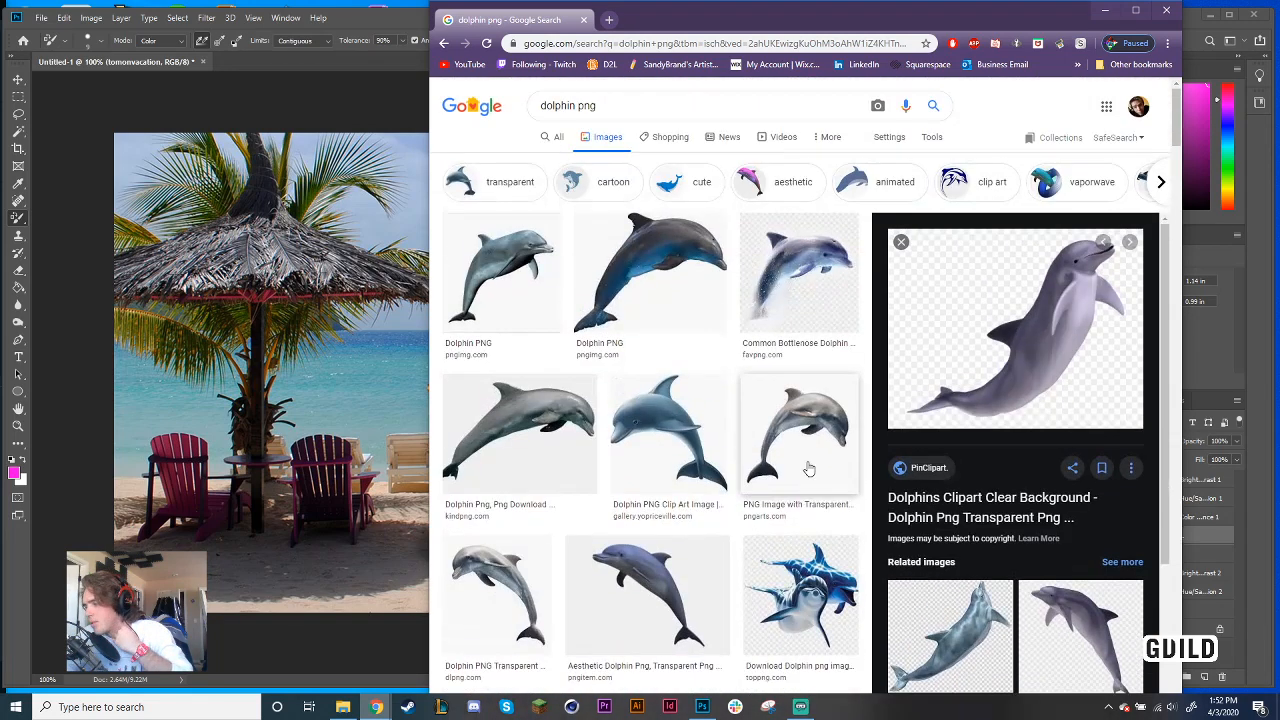
scroll(790, 505, "down", 6)
scroll(785, 514, "down", 10)
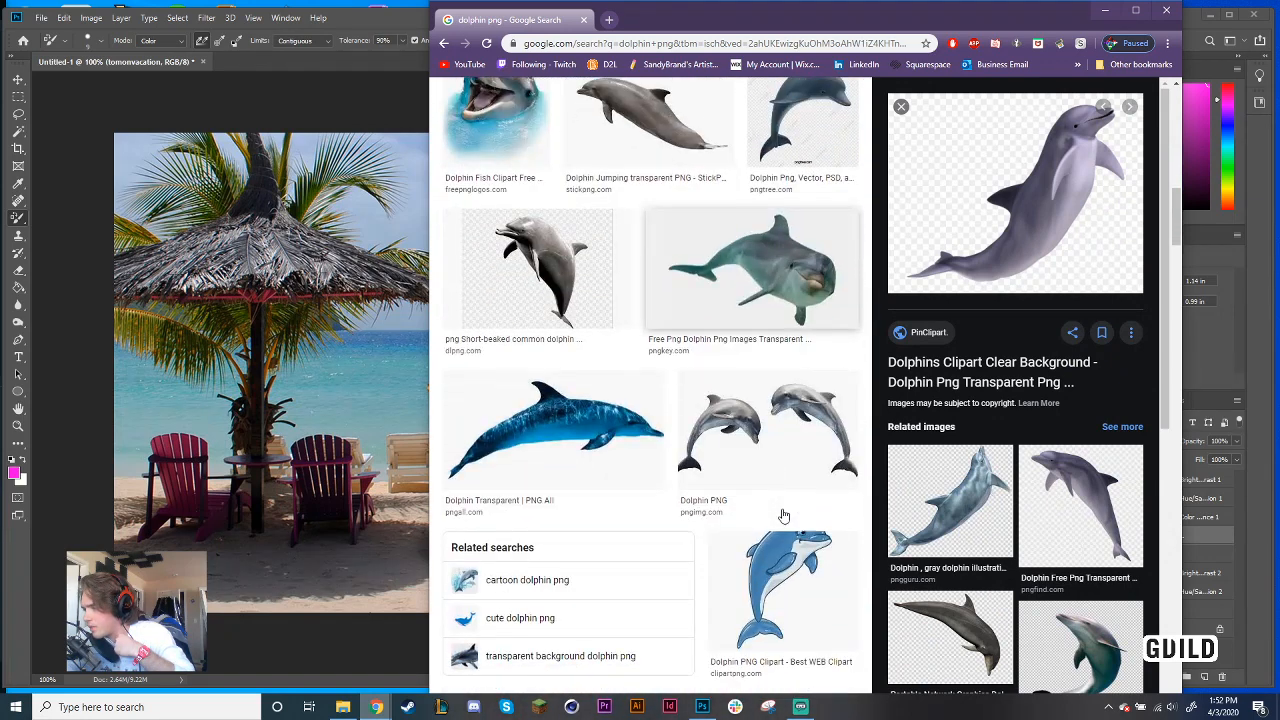
scroll(785, 514, "down", 6)
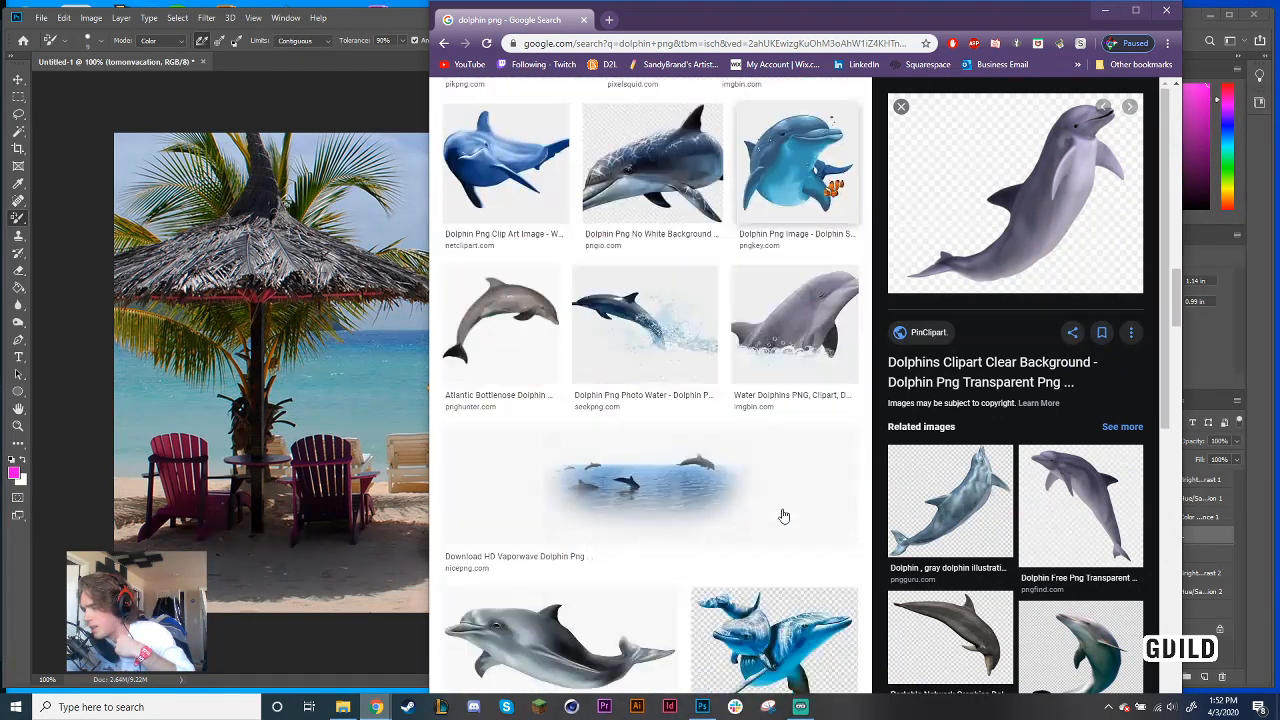
scroll(785, 514, "down", 4)
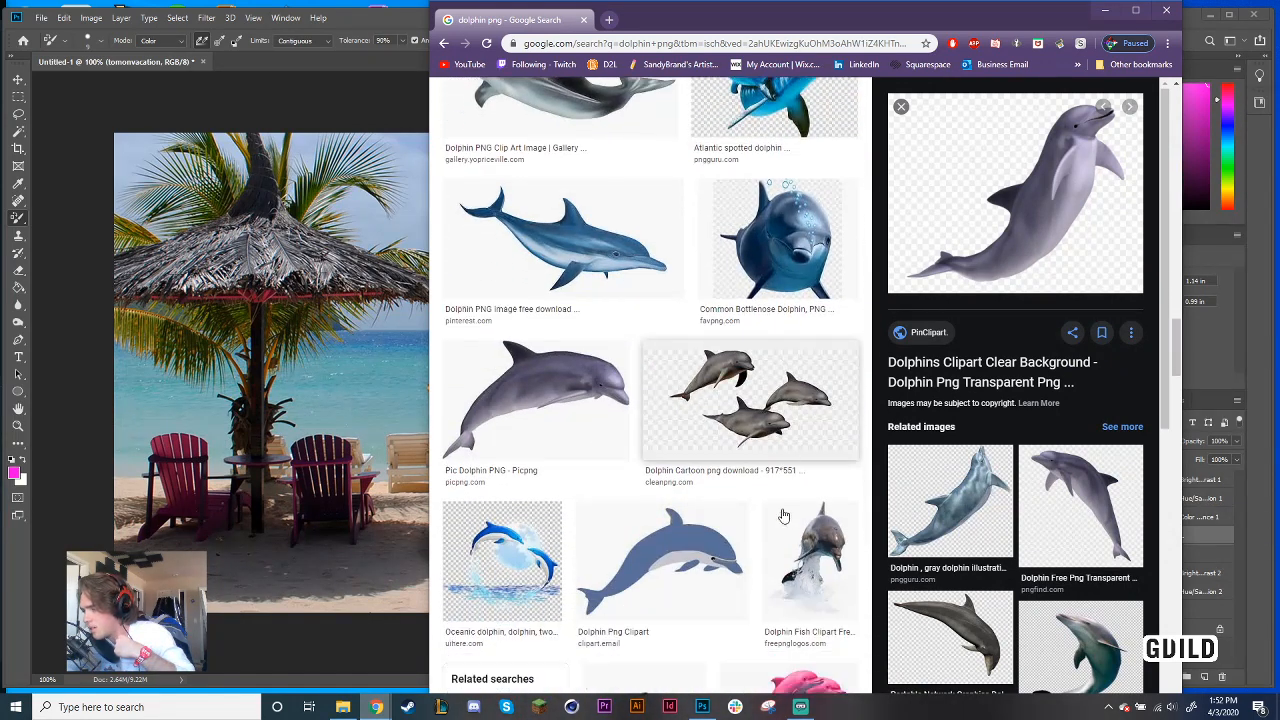
scroll(785, 514, "down", 4)
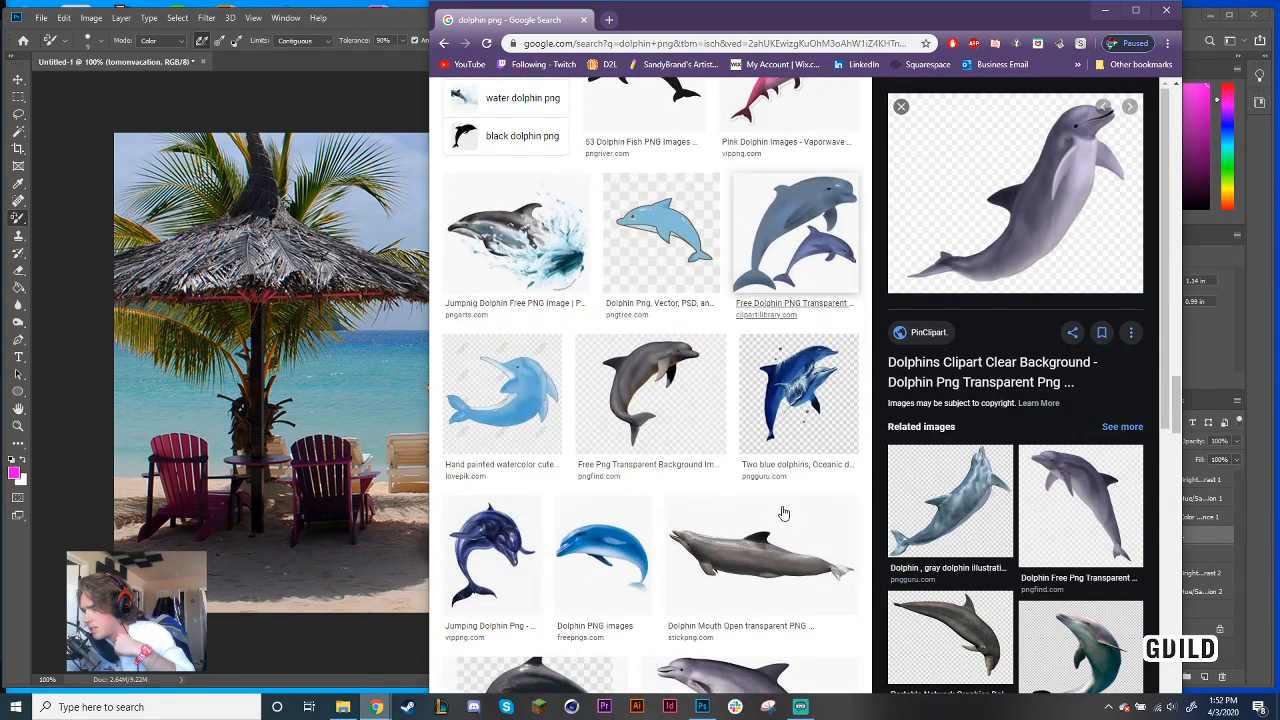
scroll(785, 514, "down", 2)
scroll(781, 513, "down", 2)
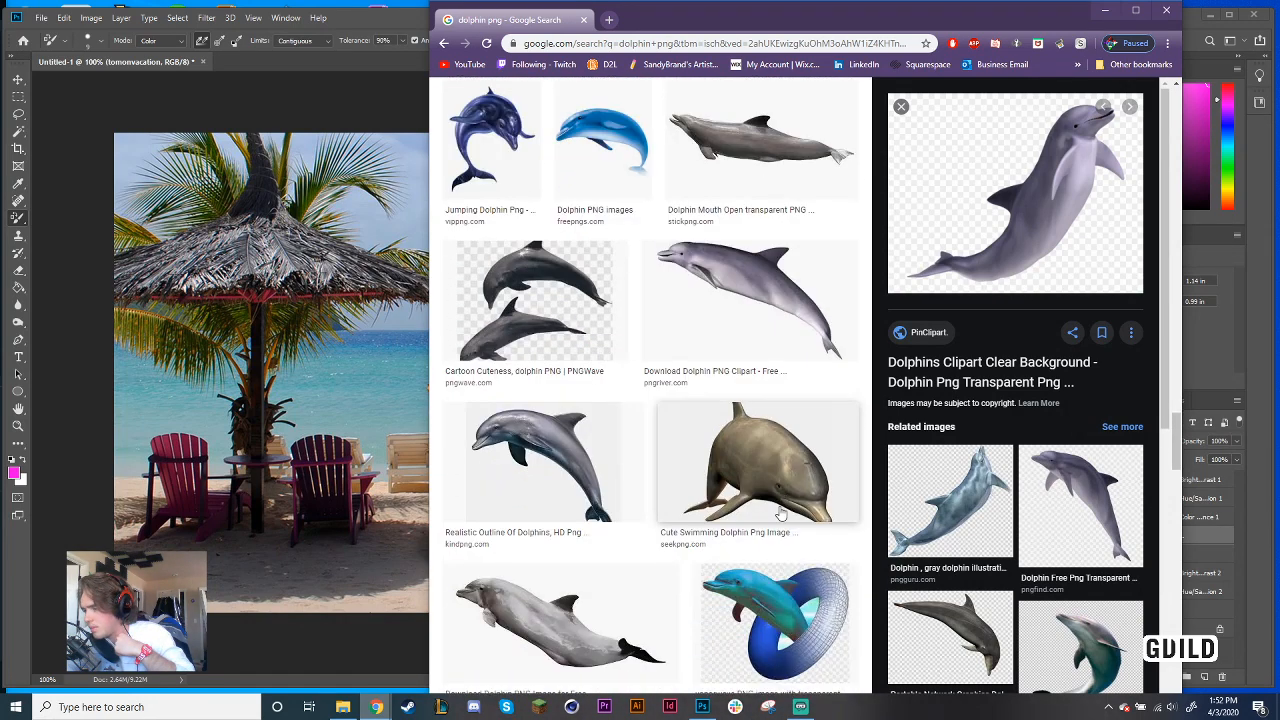
scroll(781, 513, "down", 4)
scroll(781, 513, "down", 5)
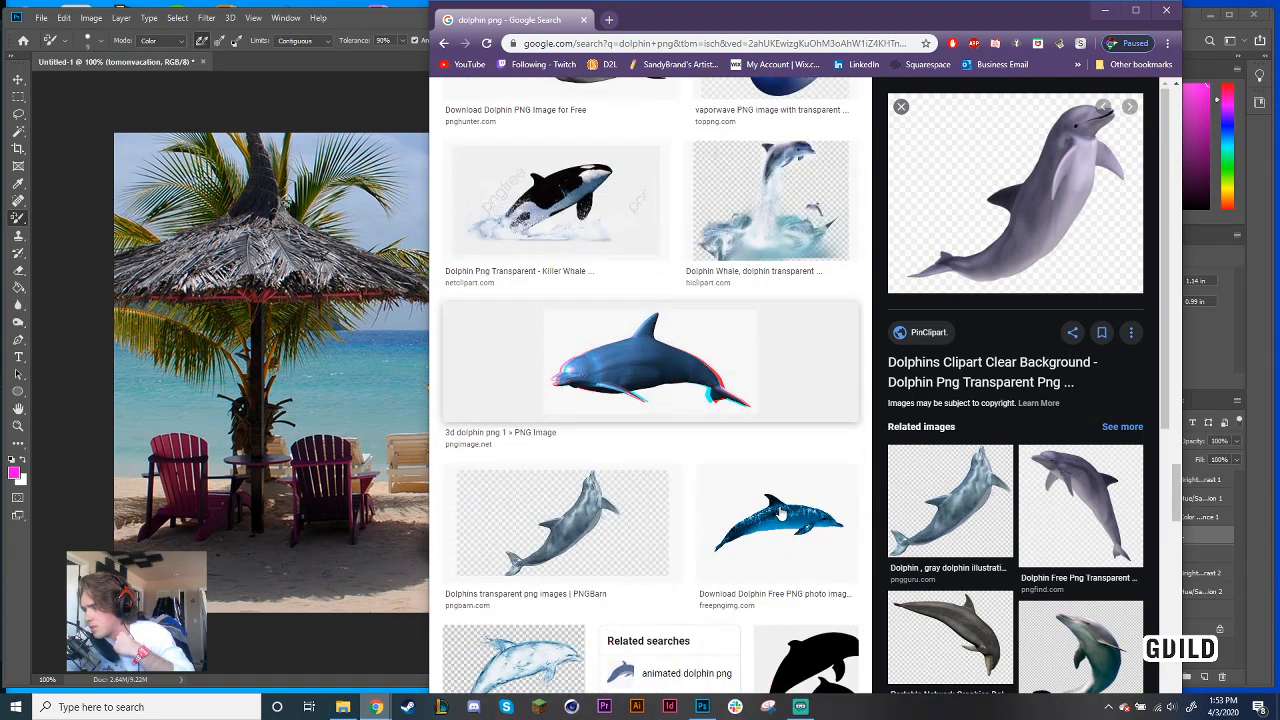
scroll(781, 513, "down", 2)
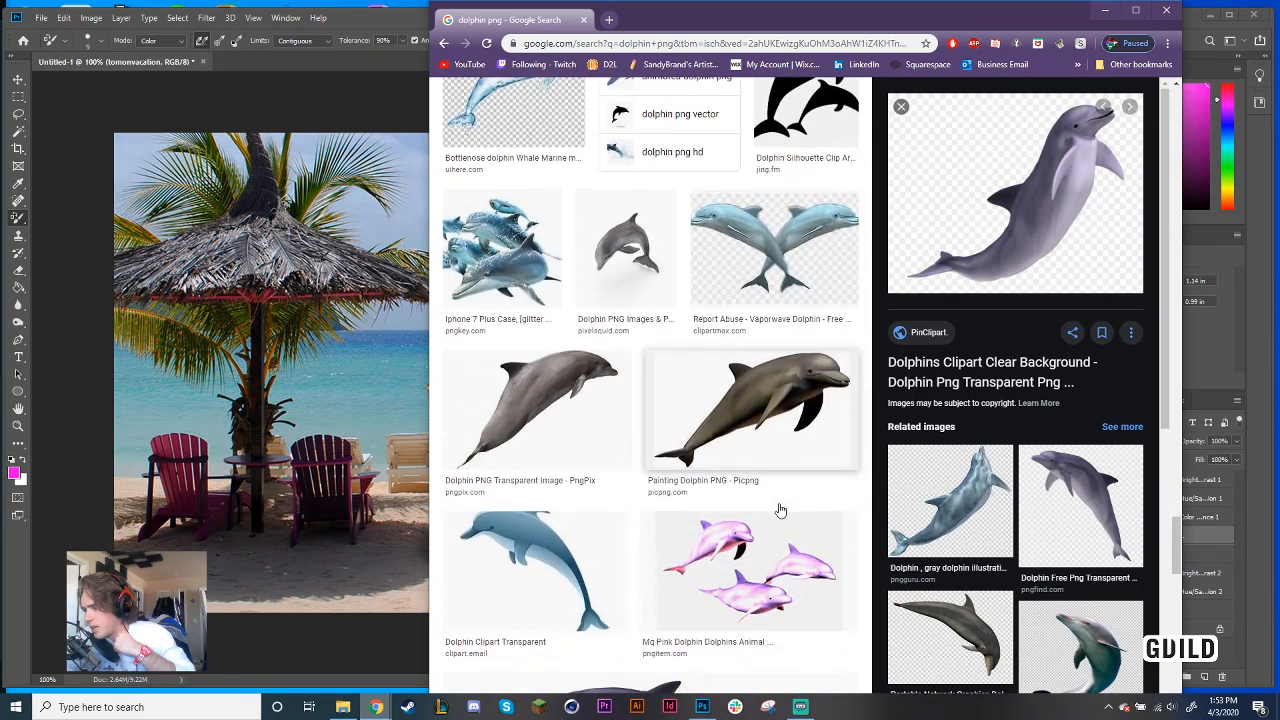
scroll(781, 507, "down", 6)
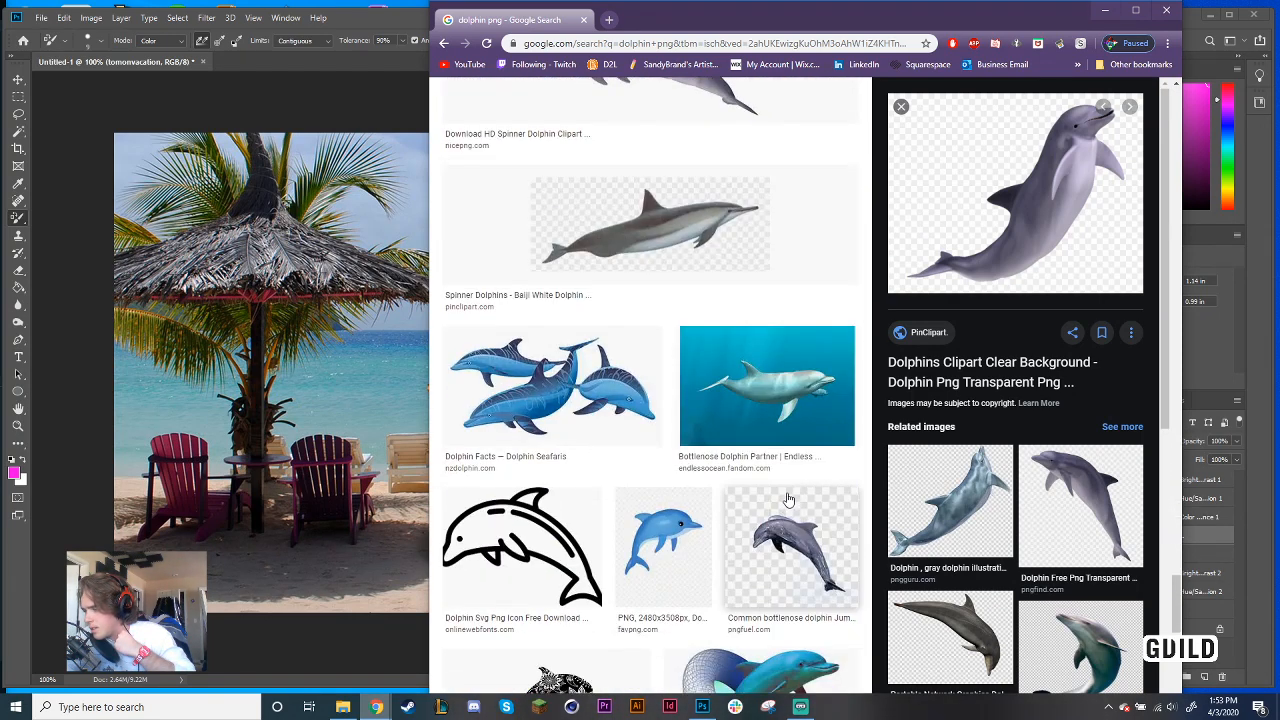
scroll(790, 493, "down", 3)
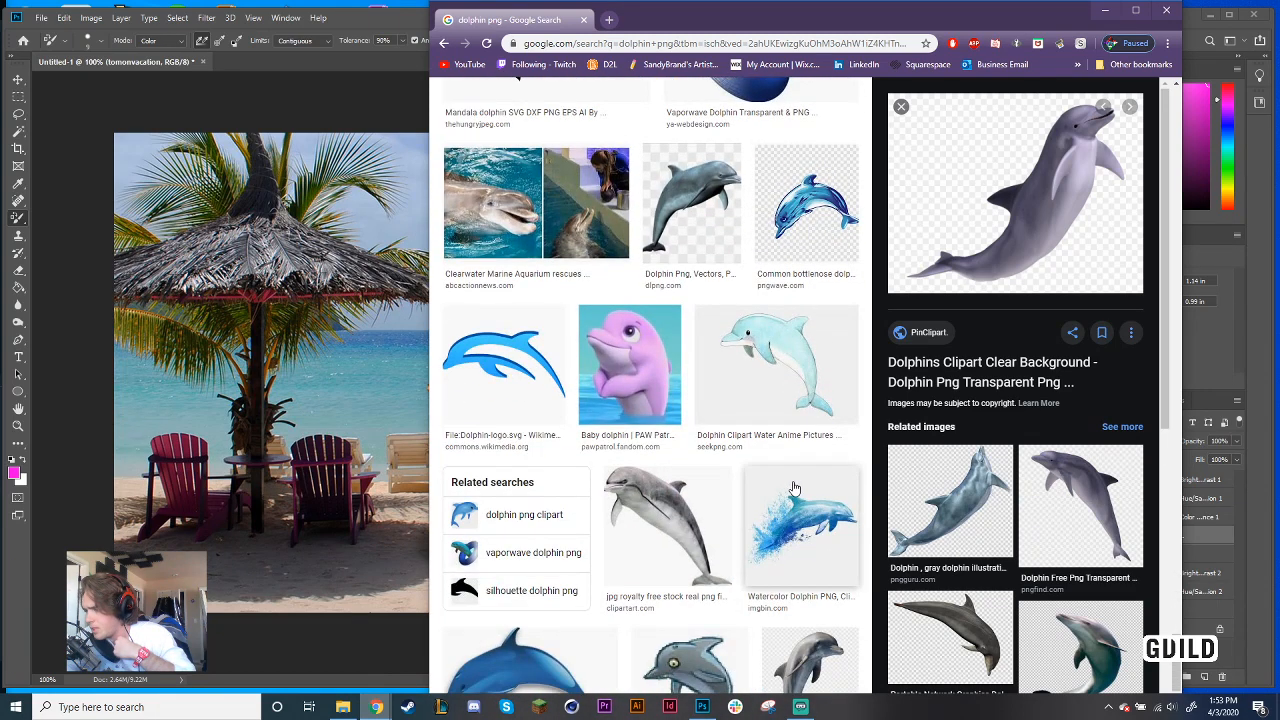
scroll(793, 487, "down", 3)
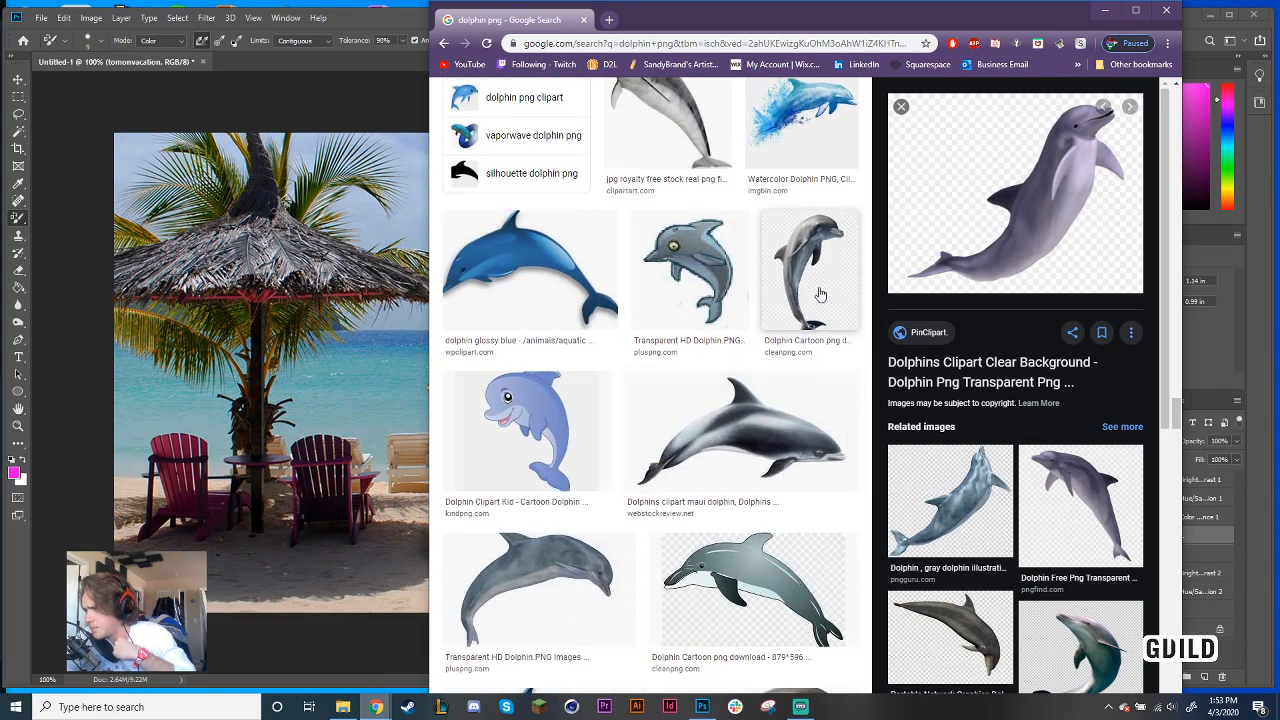
Preview the PngFind dolphin image and look through the other dolphin PNG results for a suitable cut-out
left_click(1048, 516)
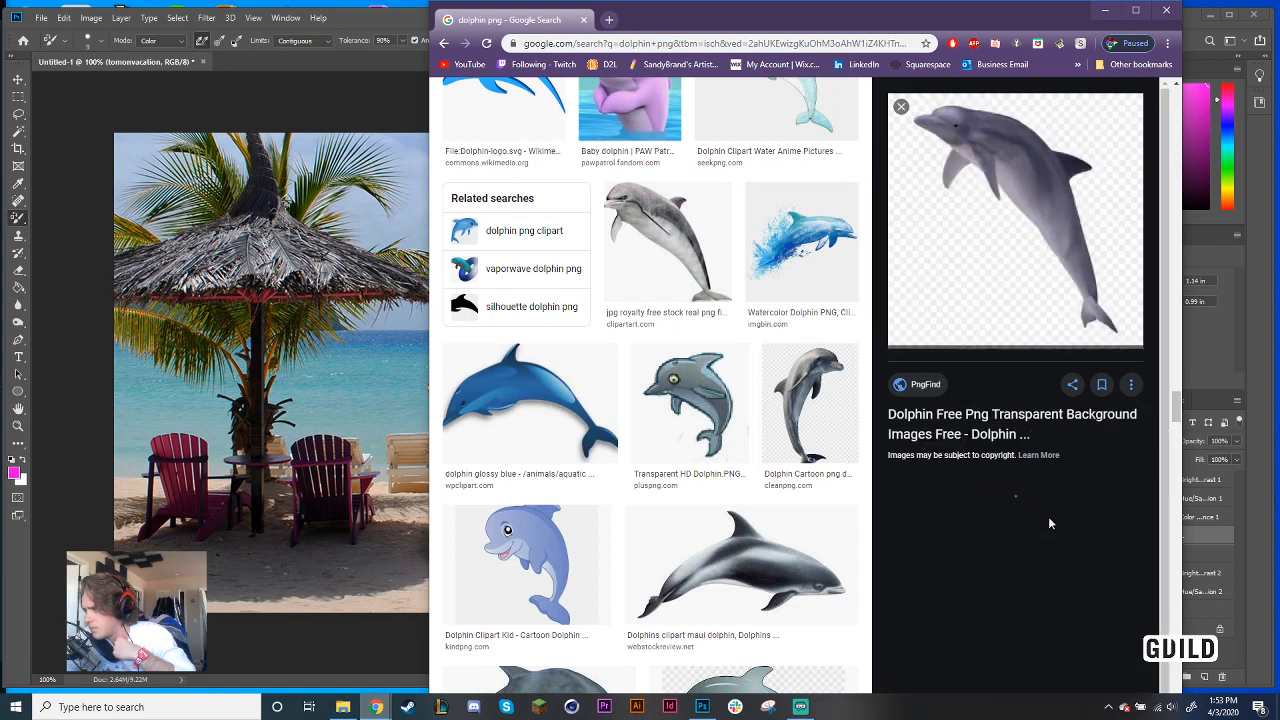
scroll(727, 412, "down", 15)
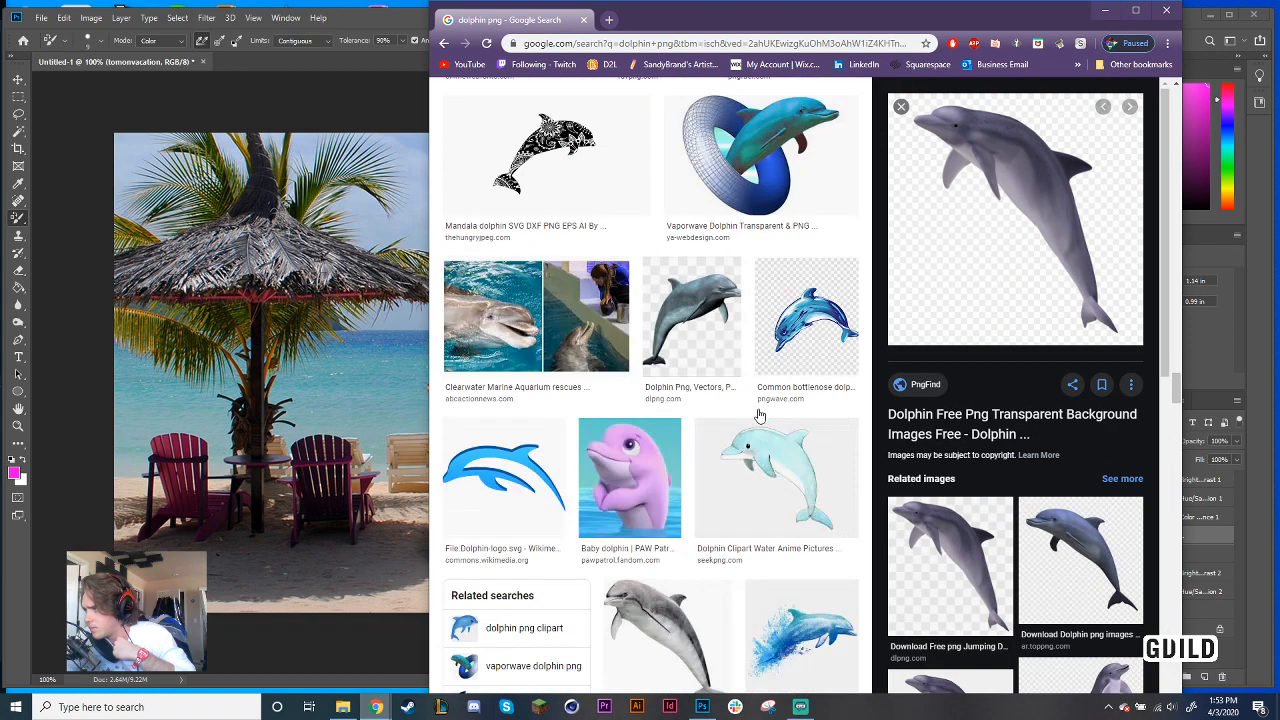
scroll(725, 411, "up", 10)
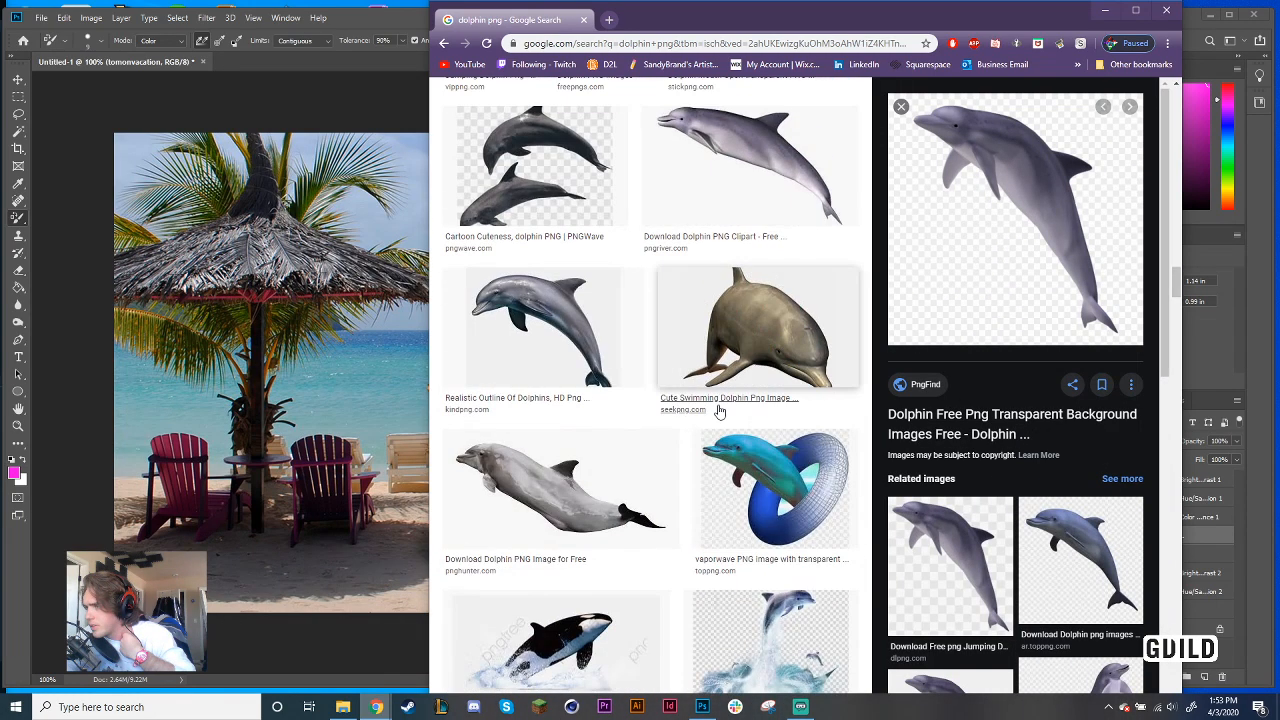
scroll(703, 414, "up", 10)
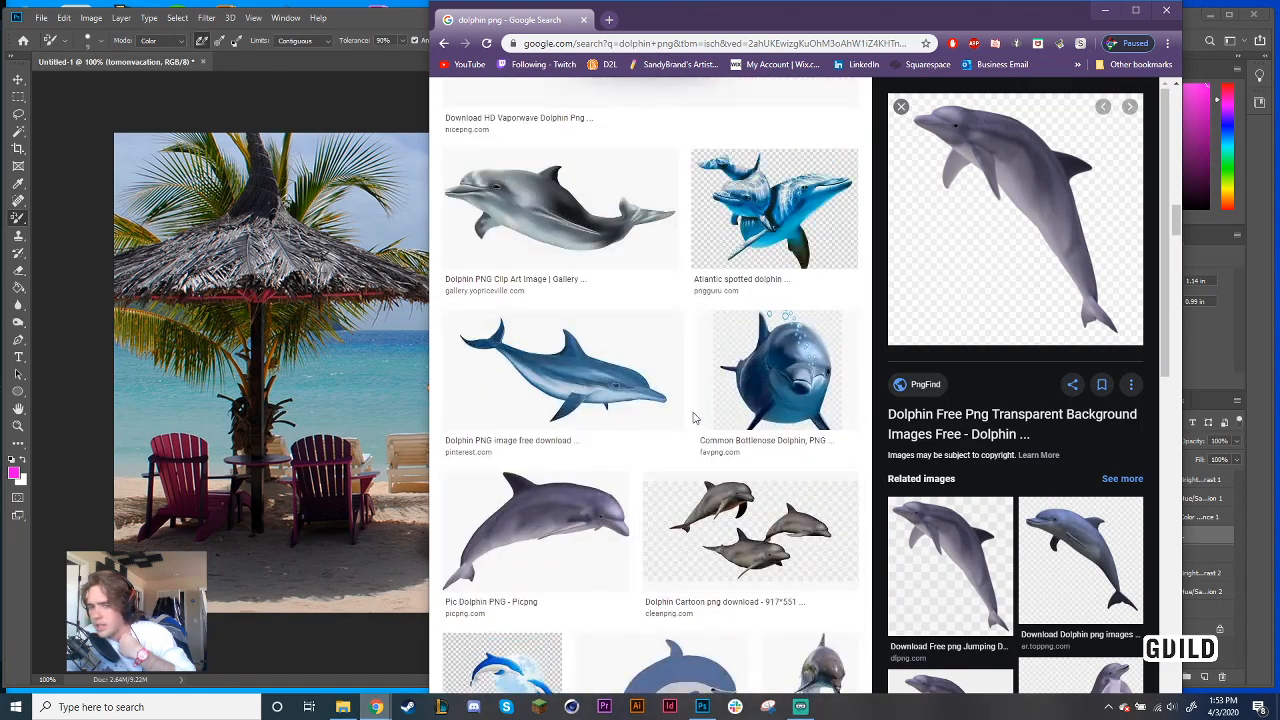
scroll(685, 423, "up", 1)
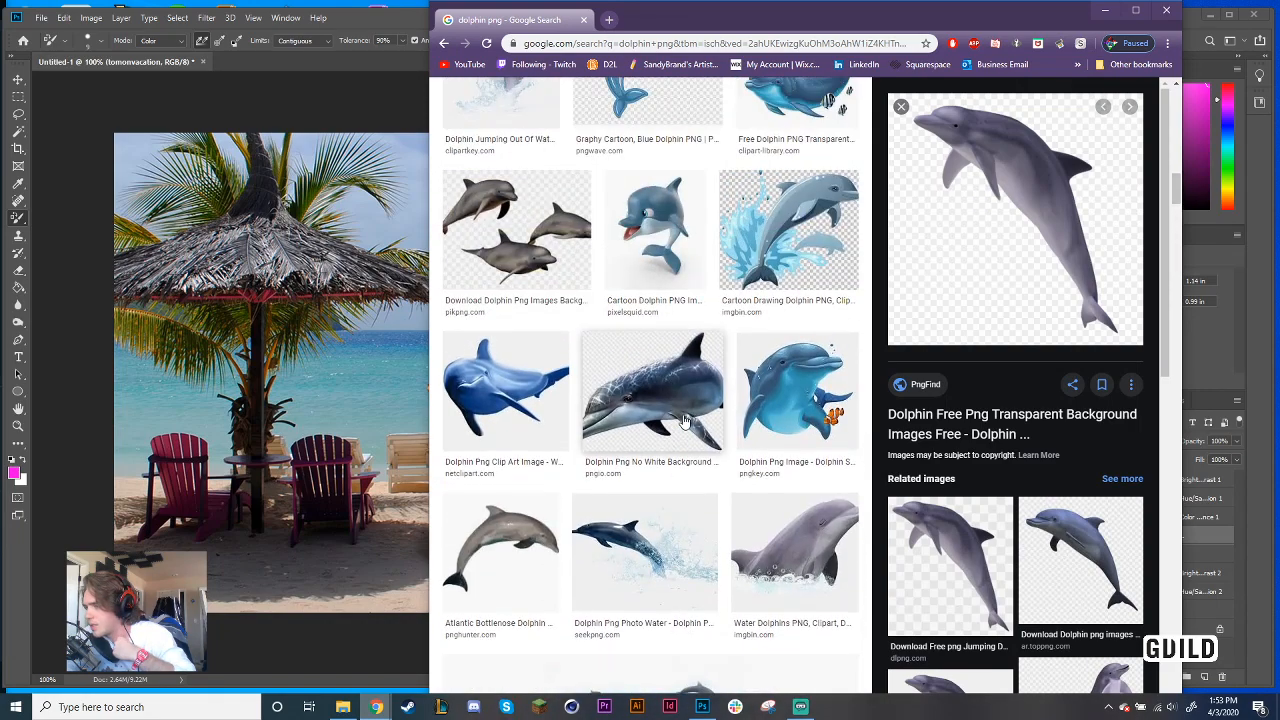
scroll(685, 421, "up", 8)
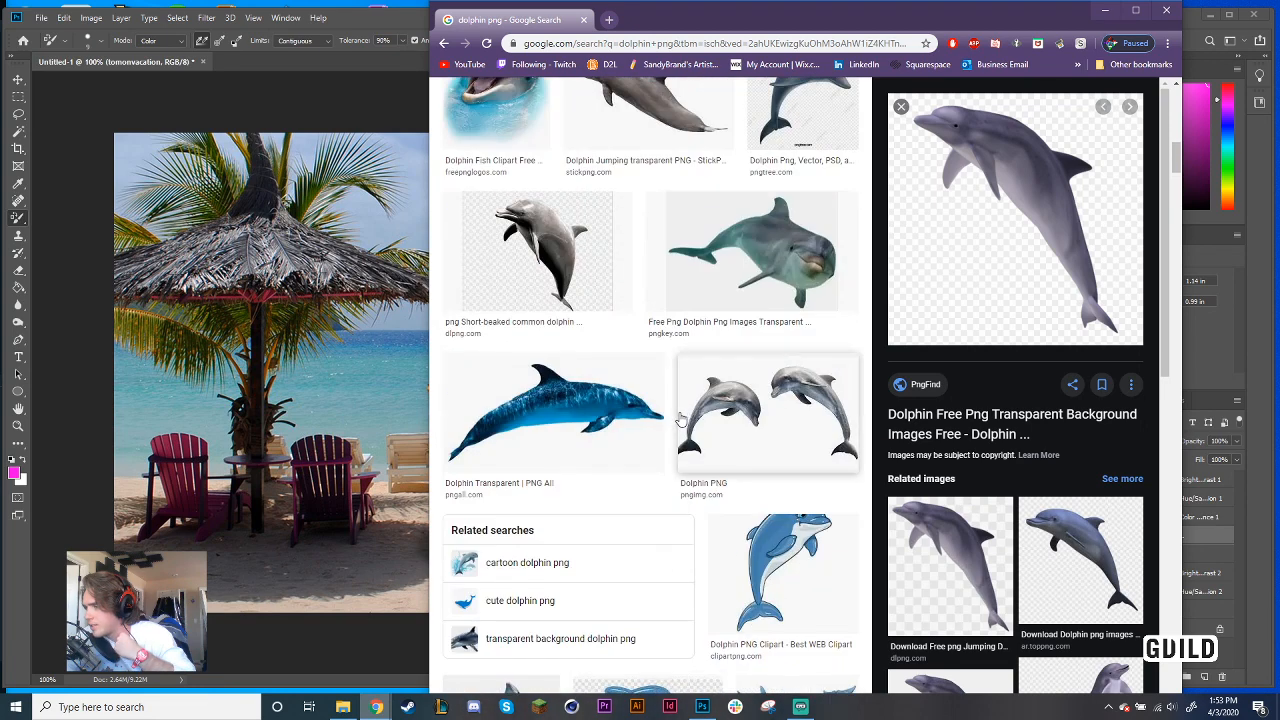
scroll(678, 422, "up", 1)
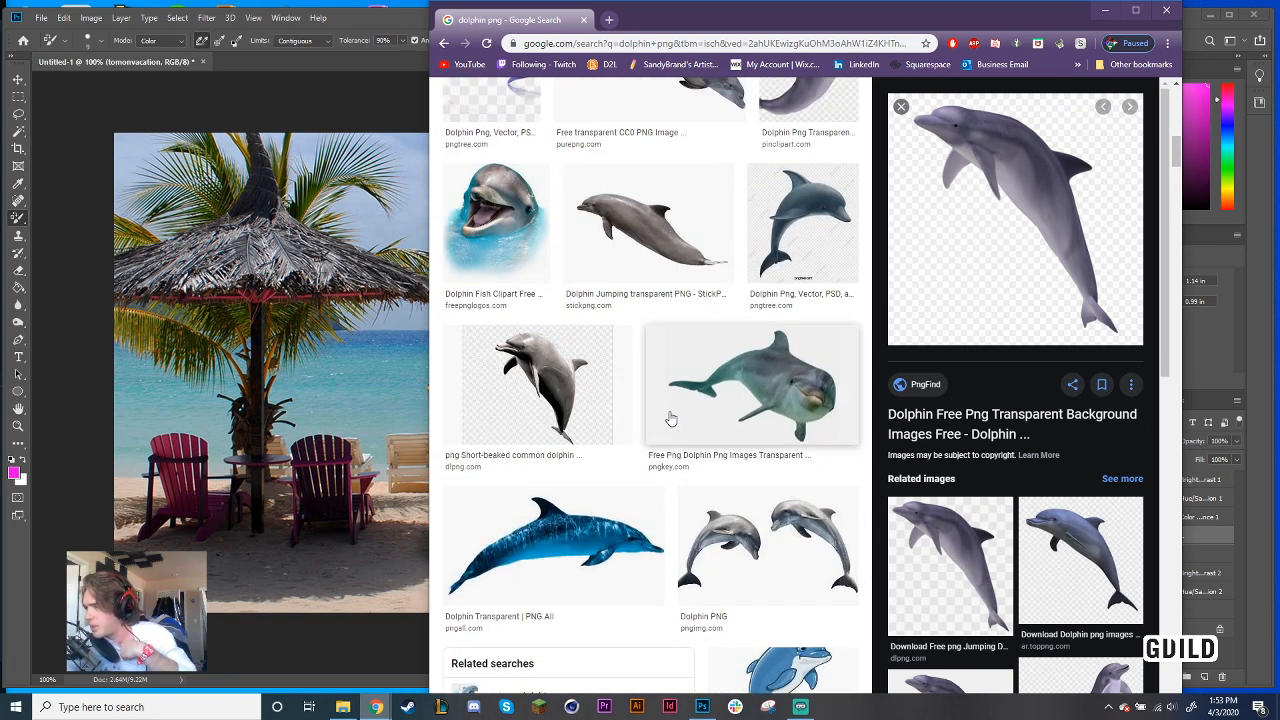
scroll(671, 419, "up", 3)
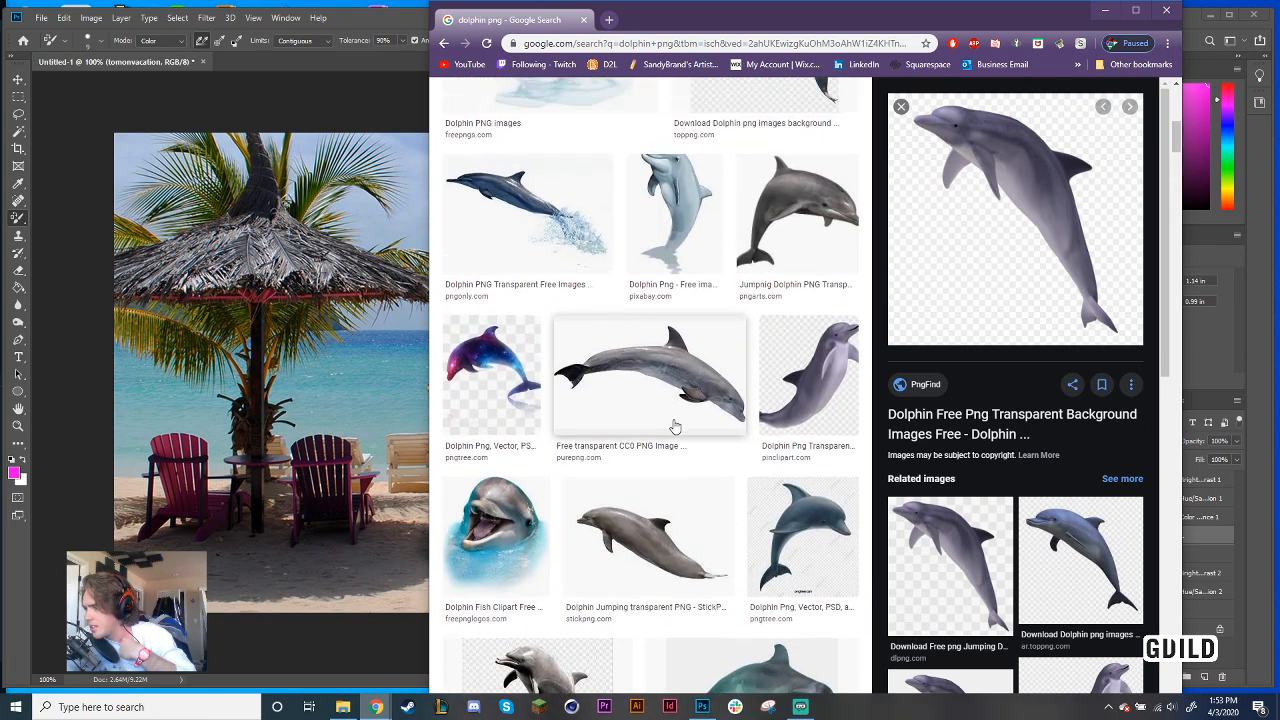
scroll(740, 440, "up", 1)
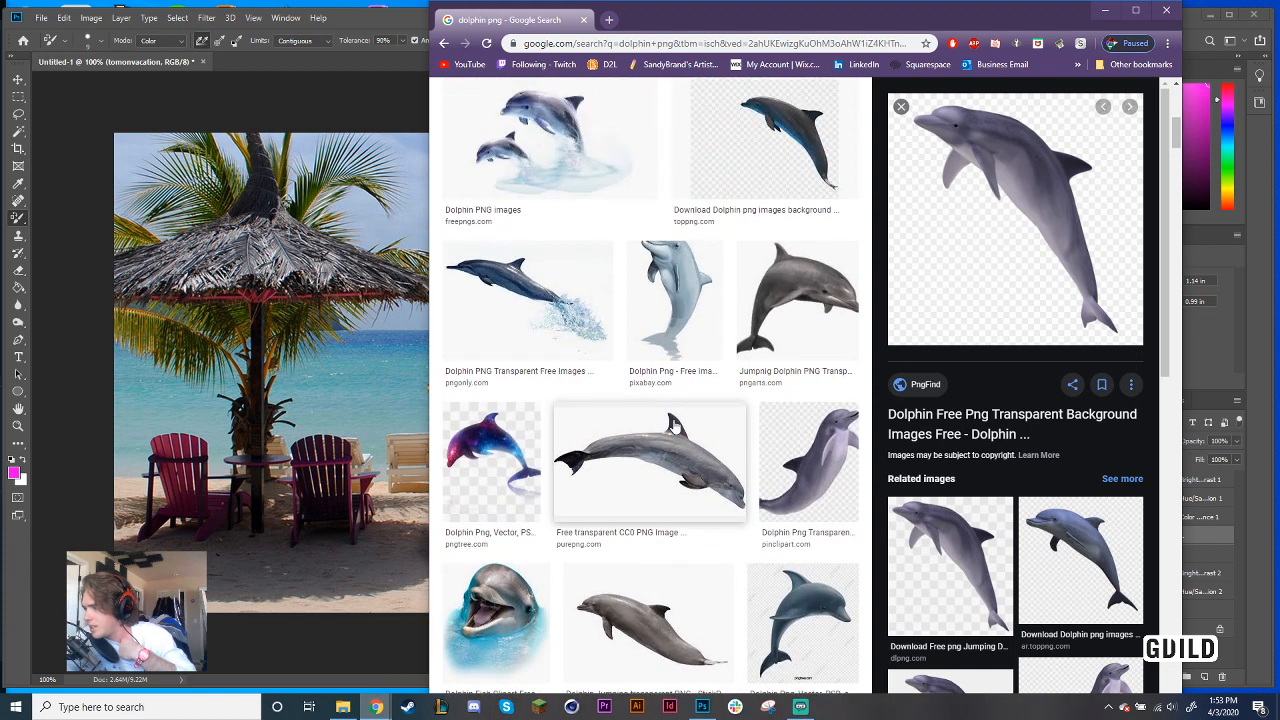
Save the PinClipart image of the upright purple-grey dolphin as "dolphin" in the GUILD folder and close the browser
left_click(784, 470)
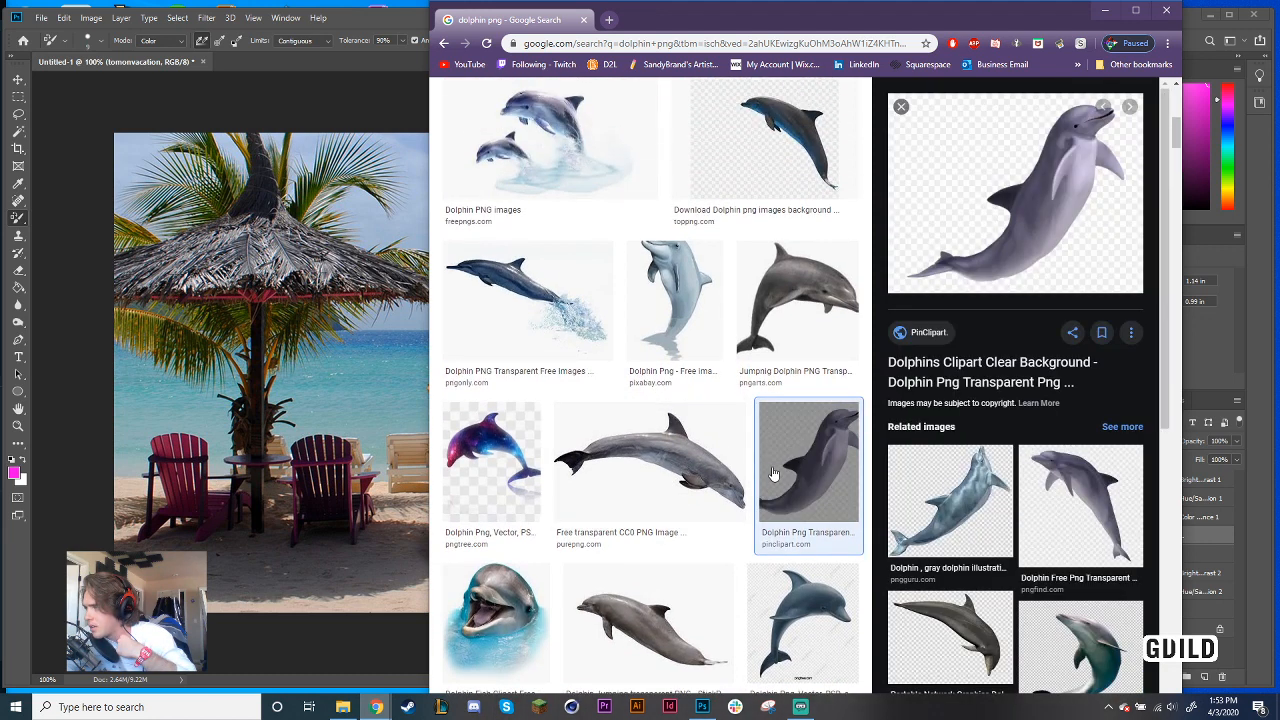
right_click(1000, 222)
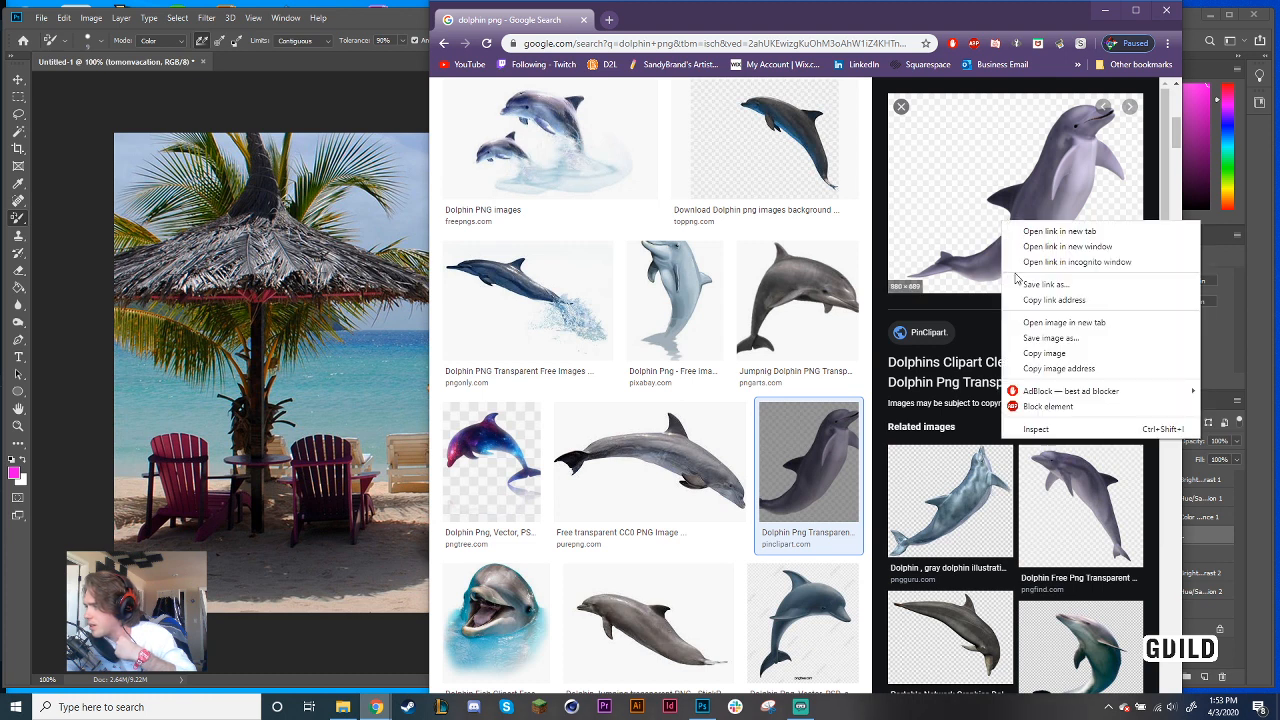
left_click(1066, 338)
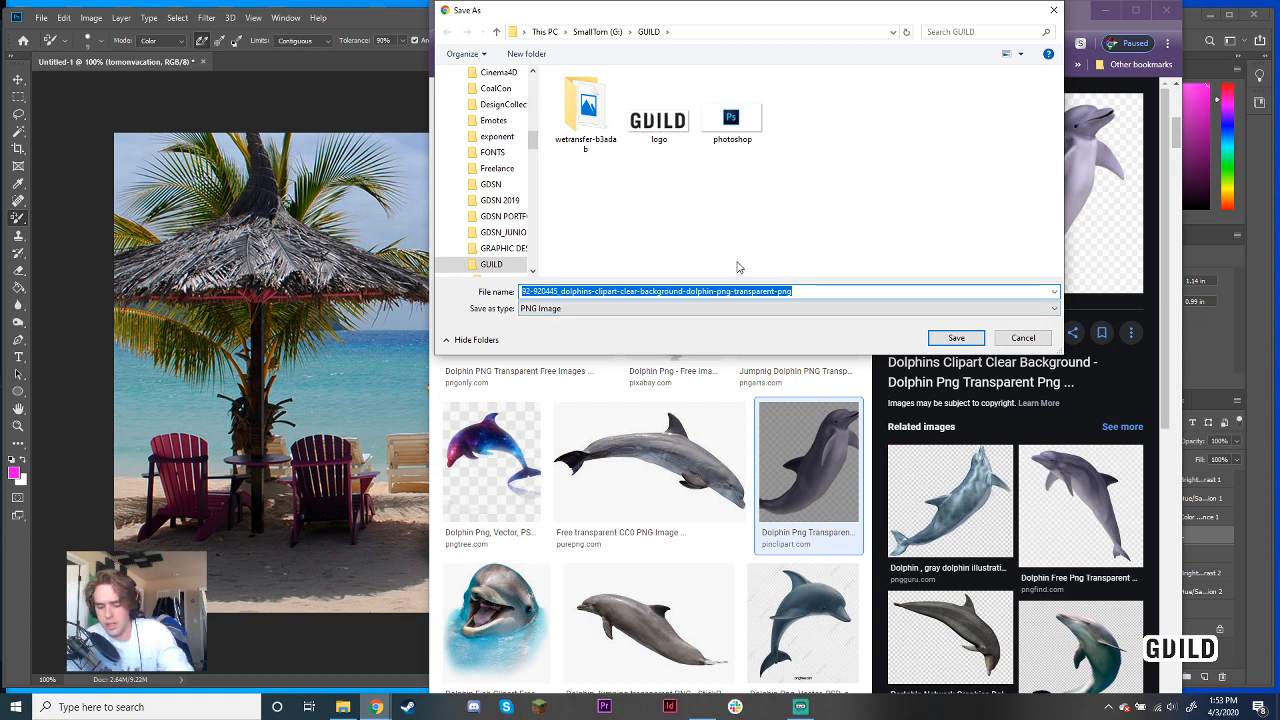
type("dolphin")
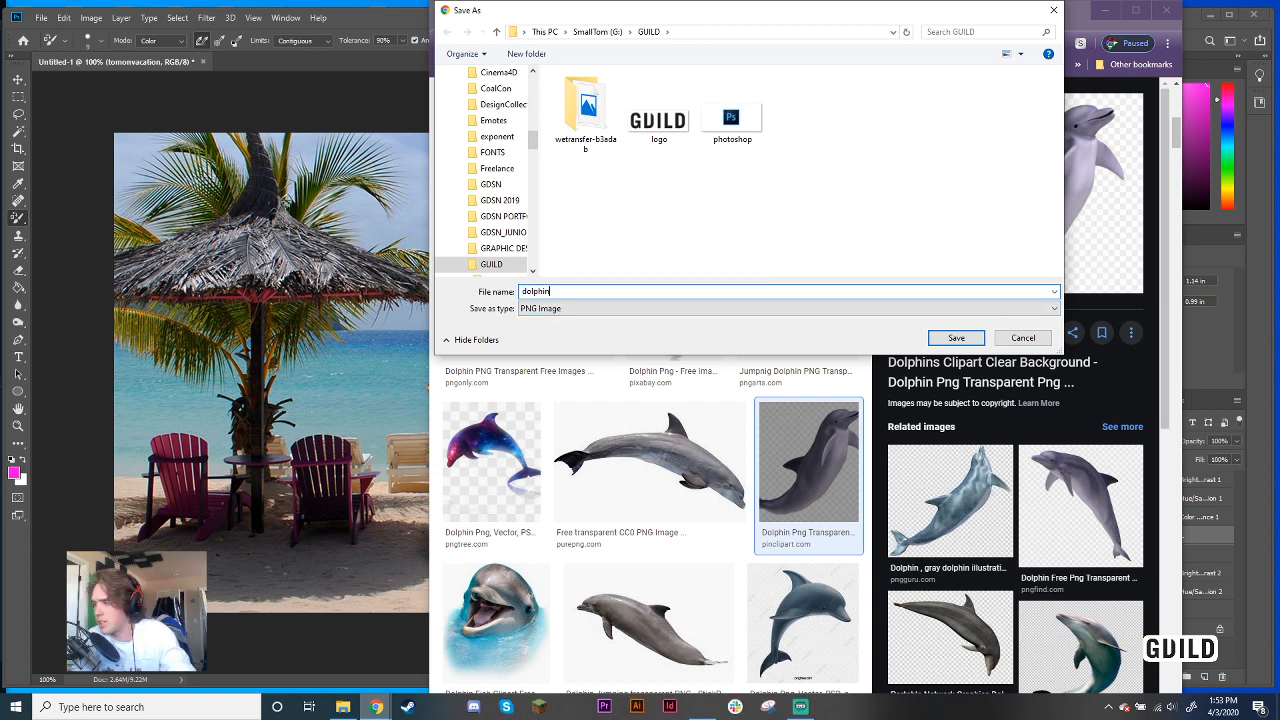
key("Return")
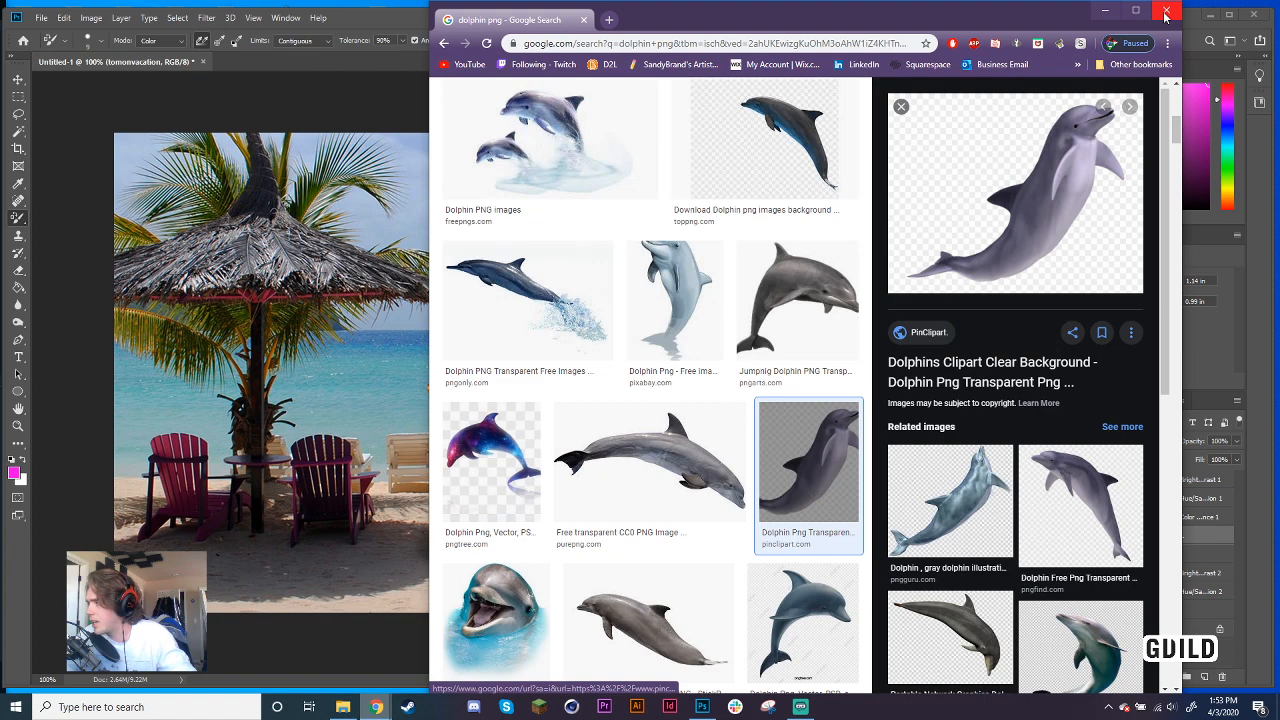
left_click(1166, 12)
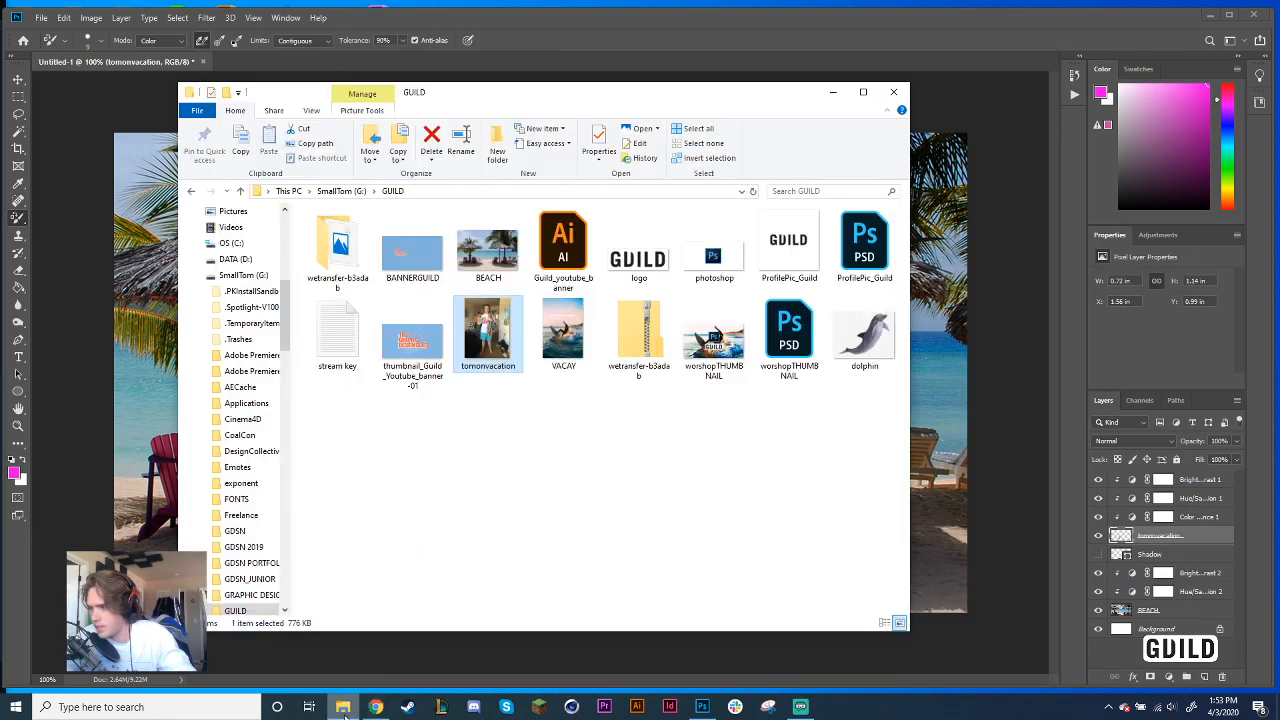
Try to place the dolphin file from the GUILD folder into the beach composition in Photoshop
left_click(342, 707)
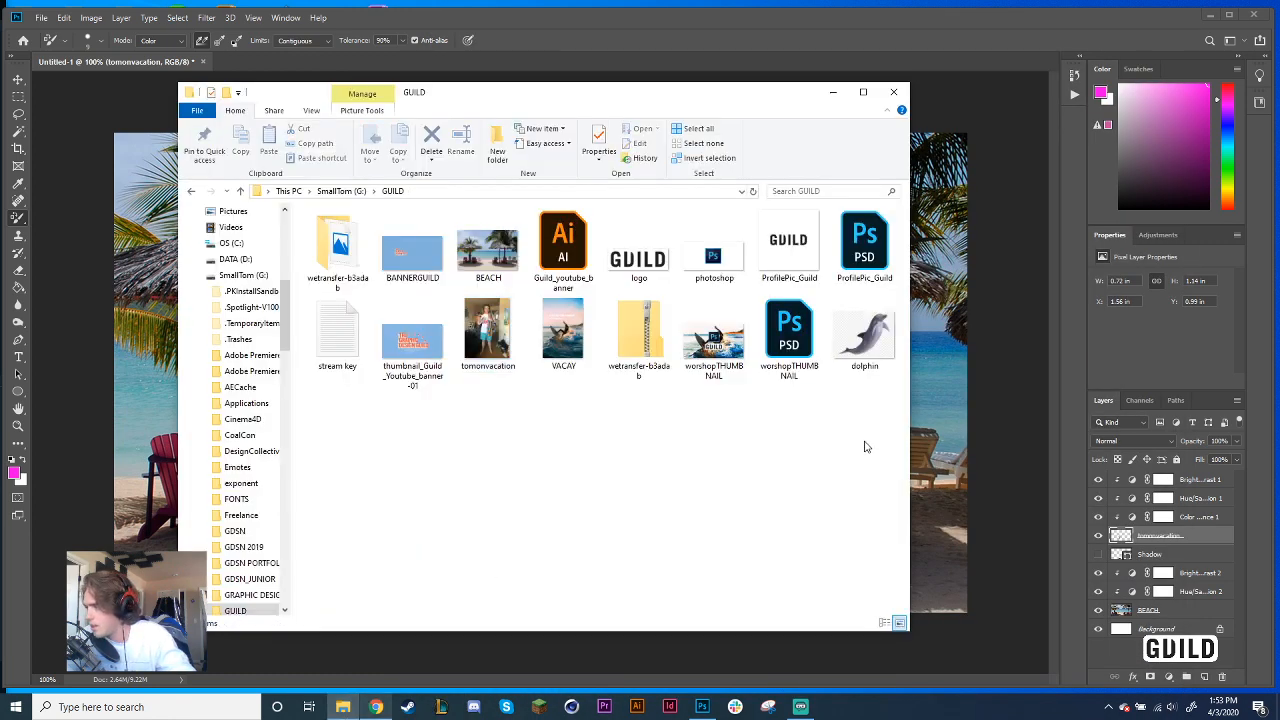
left_click(865, 345)
left_click_drag(864, 351, 960, 347)
left_click(600, 268)
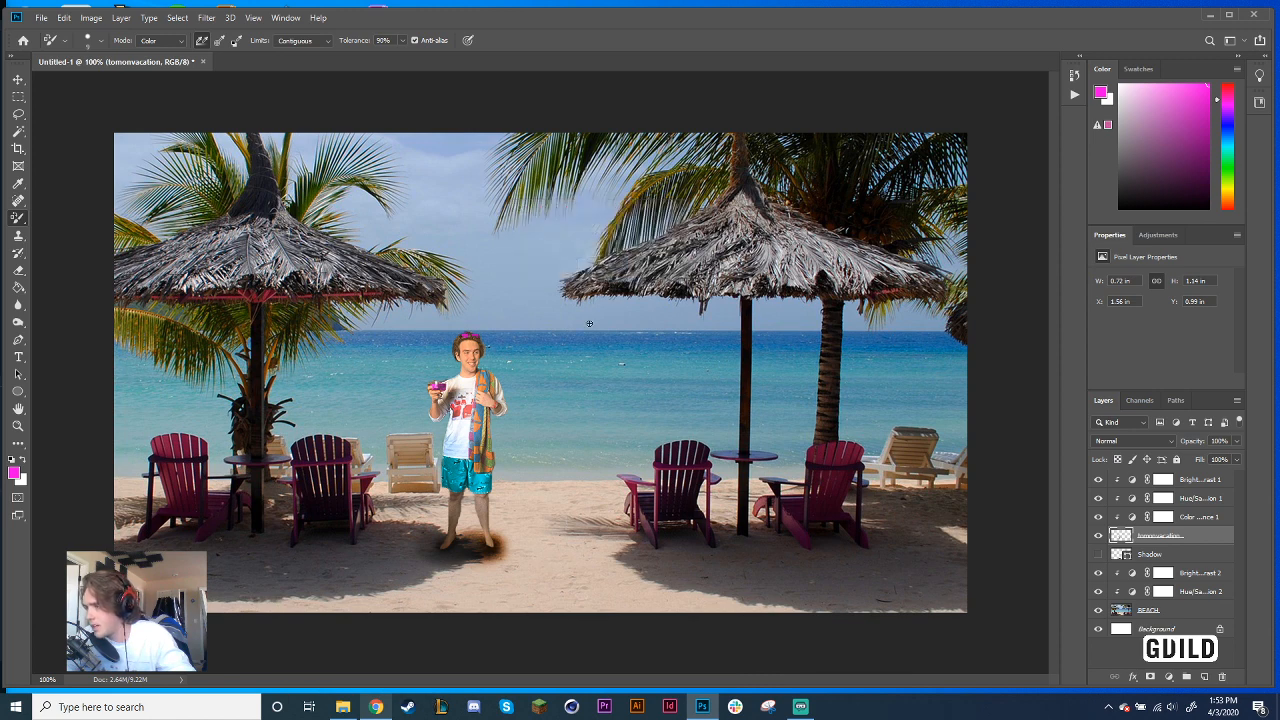
Return to the GUILD folder in File Explorer and delete the dolphin image file
left_click(342, 706)
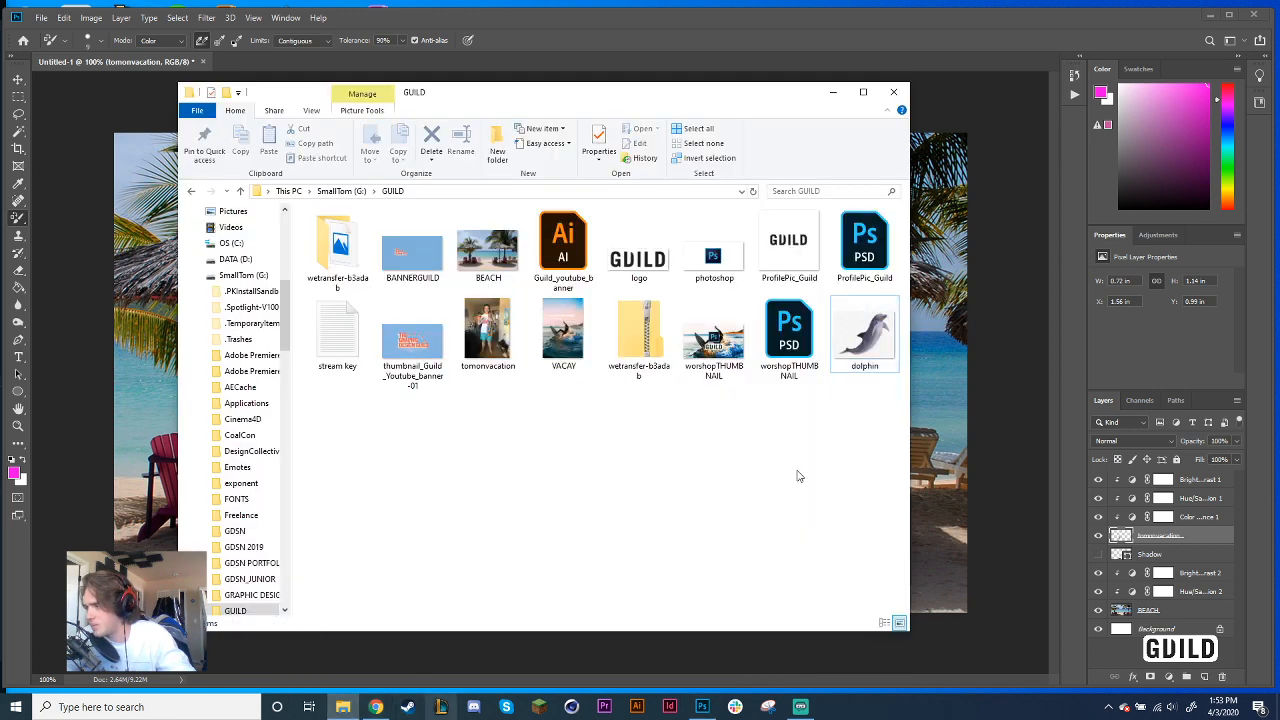
right_click(857, 364)
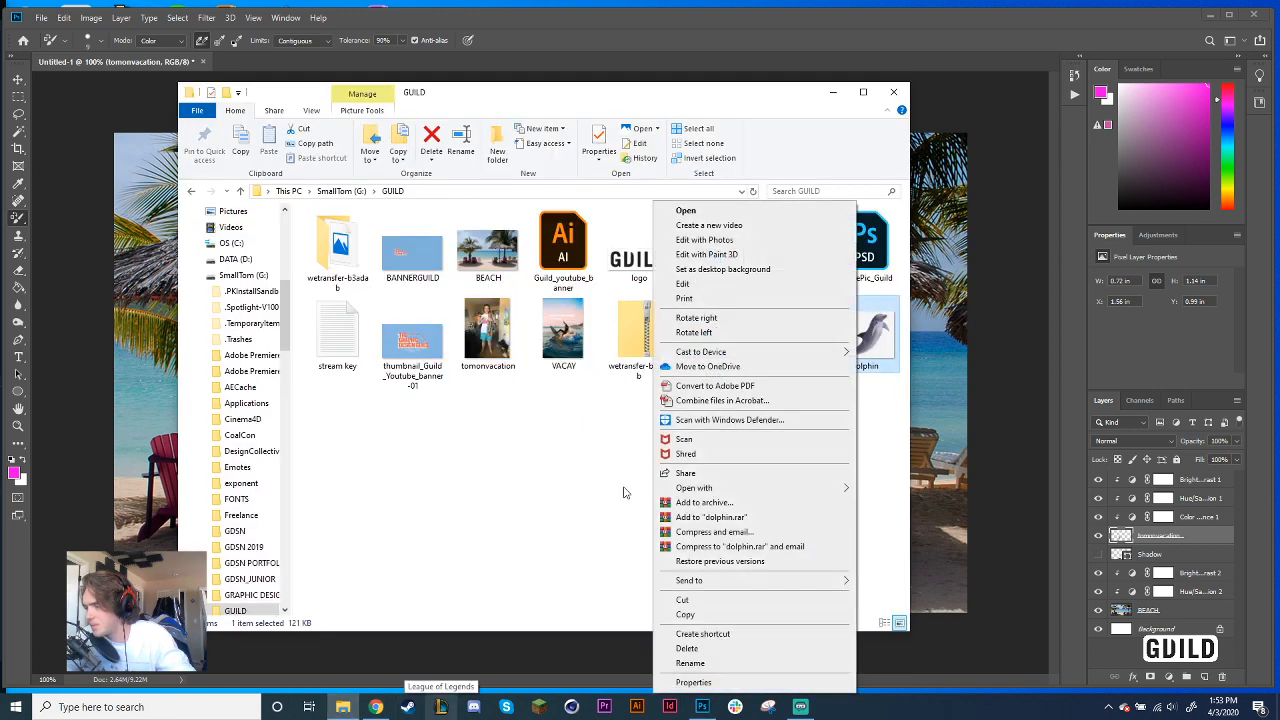
left_click(686, 649)
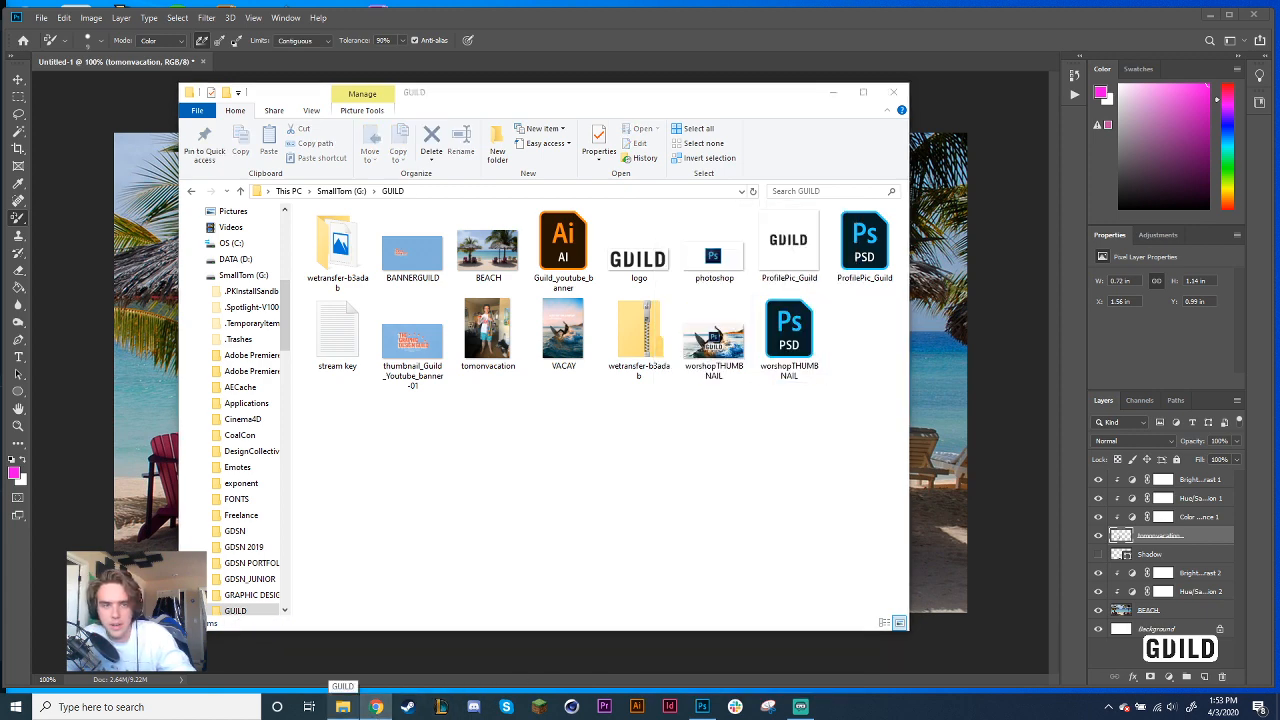
Open a new Chrome window, search for "dolphin" and show the image results
left_click(375, 706)
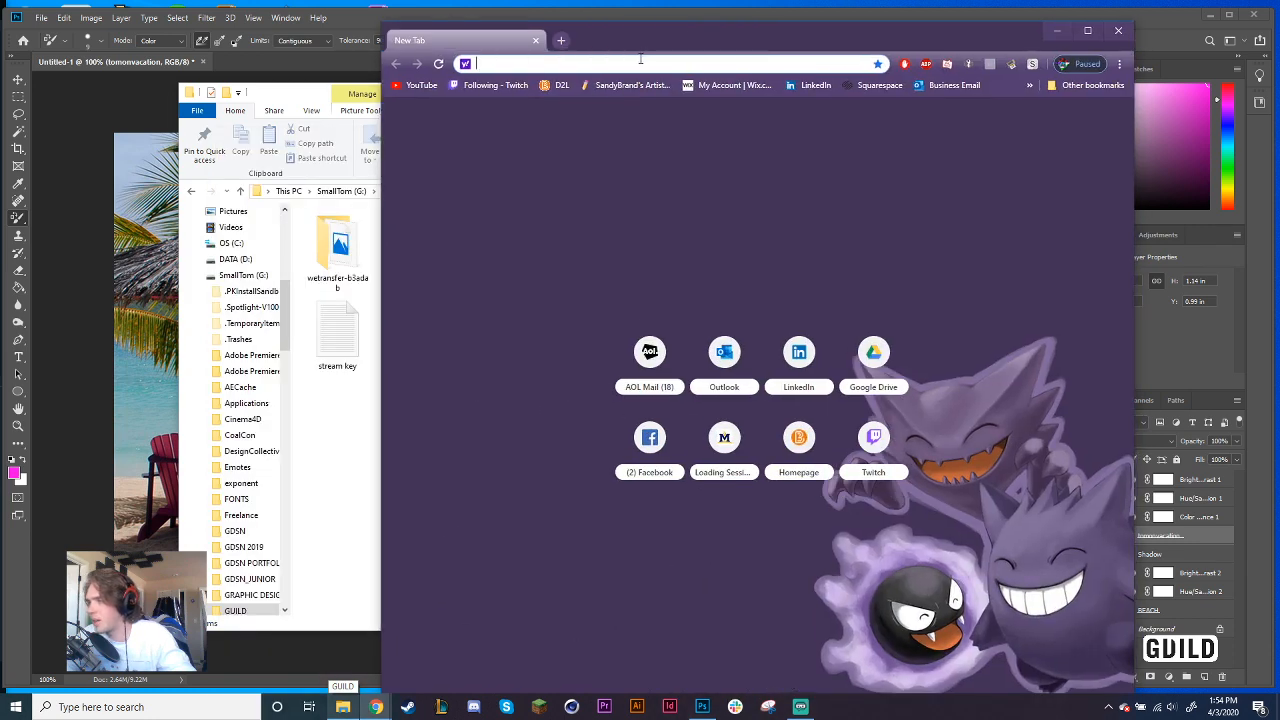
type("dolphin")
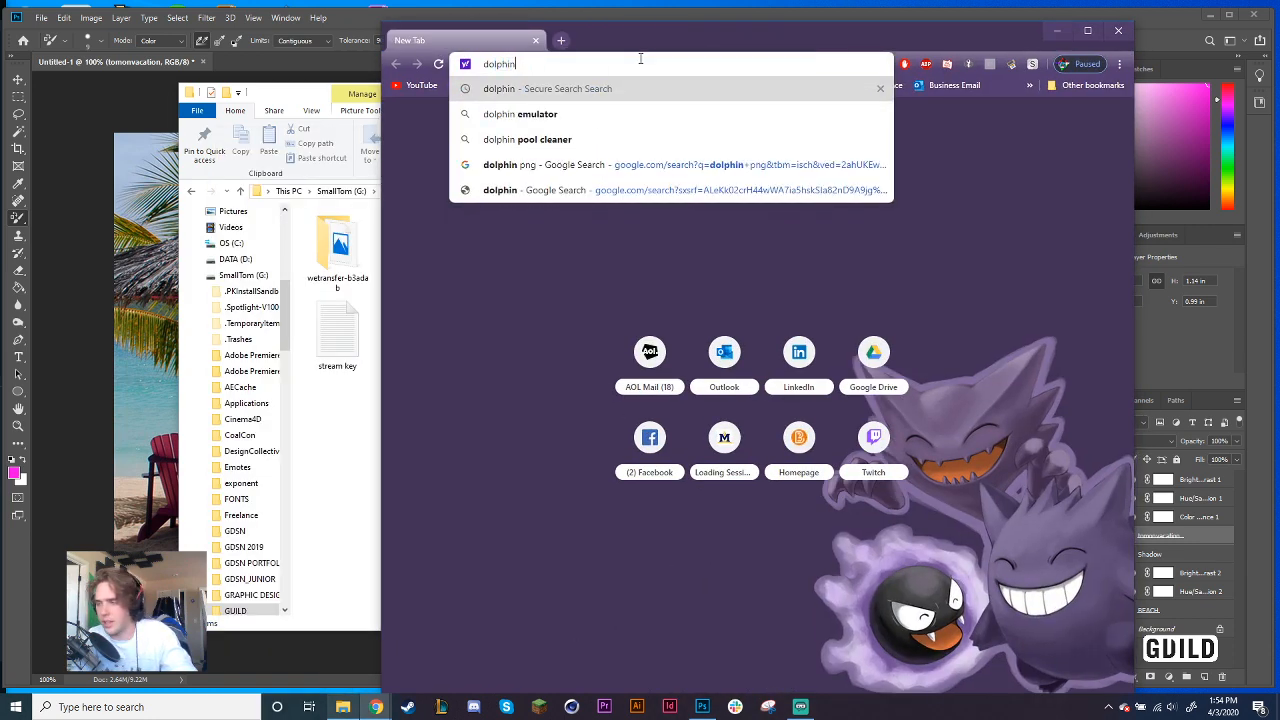
key("Return")
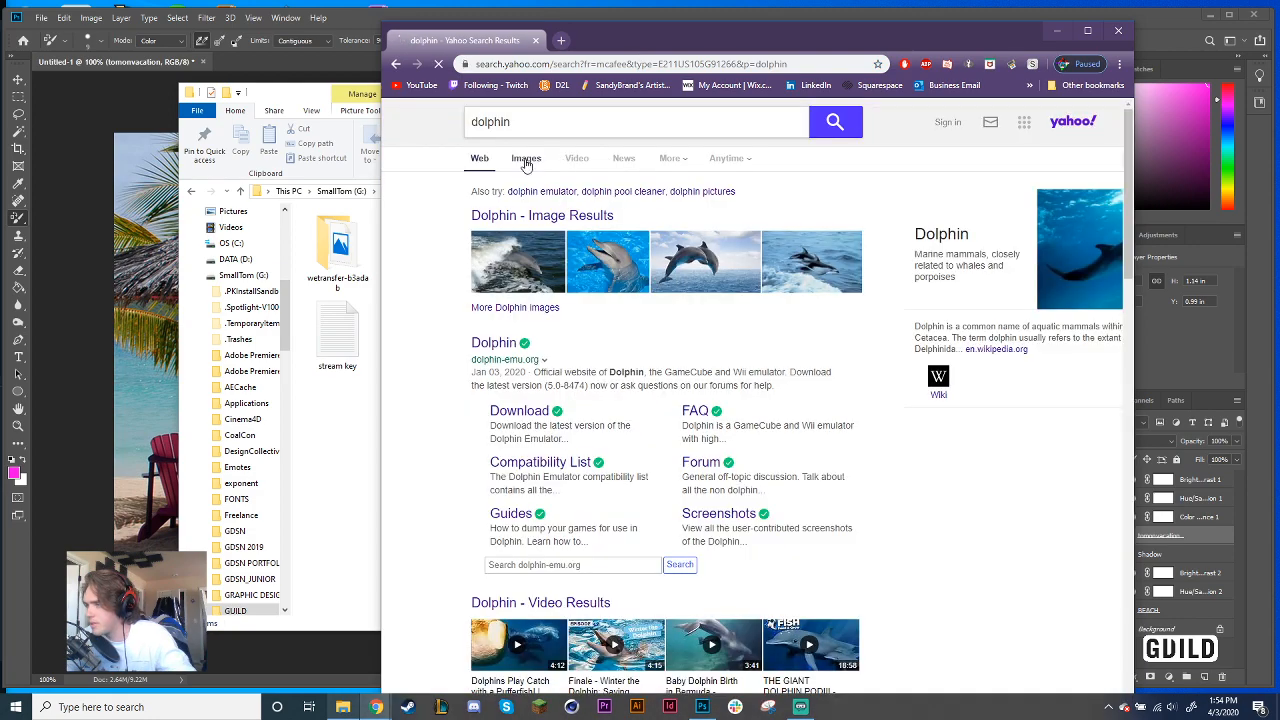
left_click(524, 159)
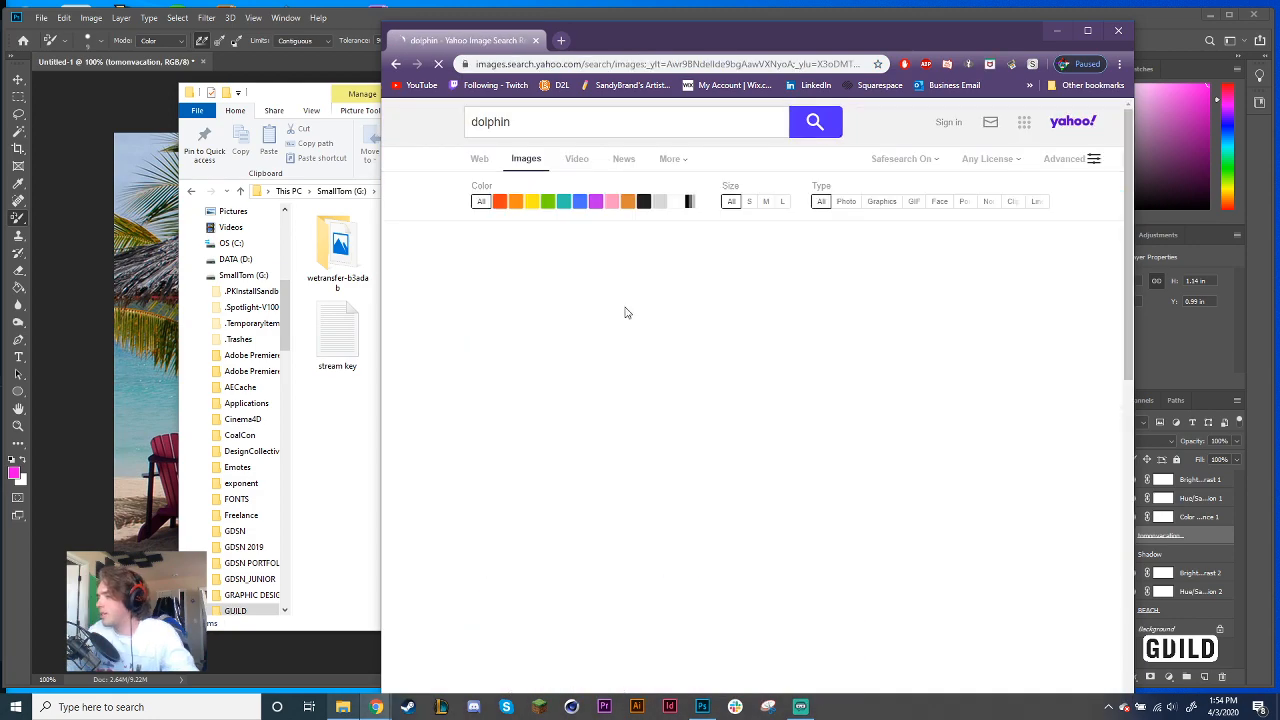
Browse the dolphin photos in the Yahoo image results for one that suits the beach scene
scroll(660, 380, "down", 10)
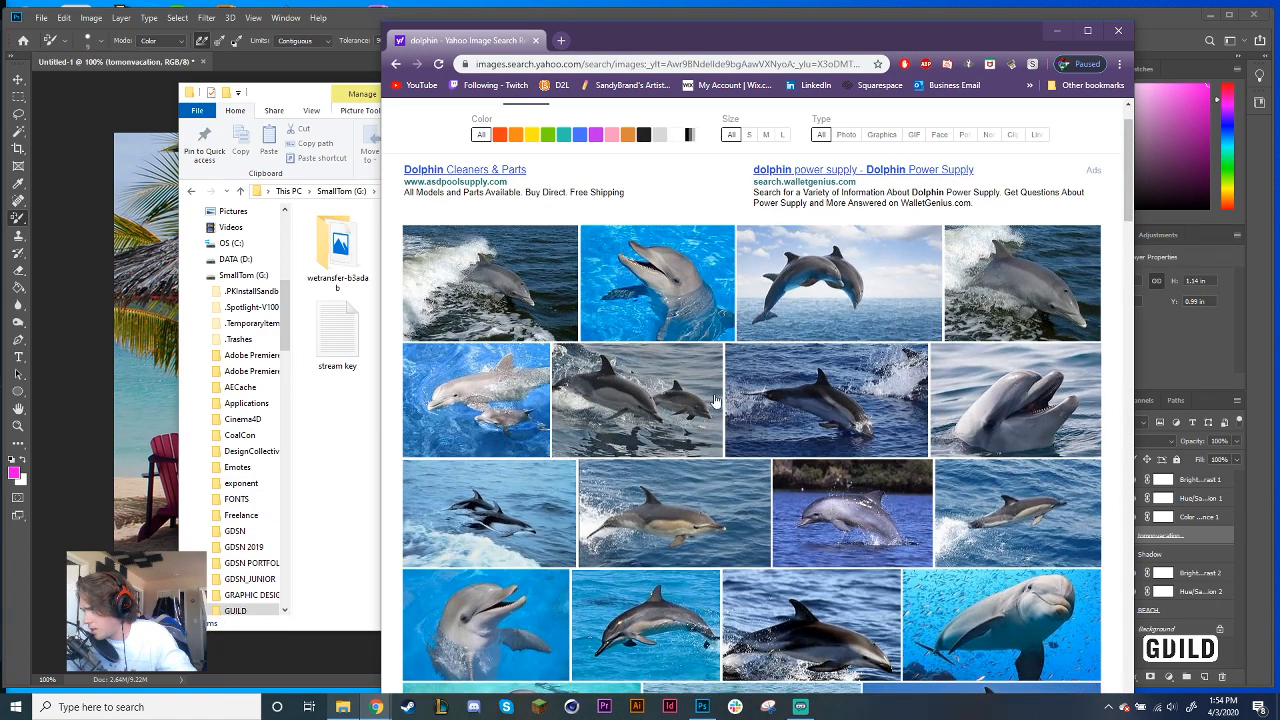
scroll(740, 418, "down", 10)
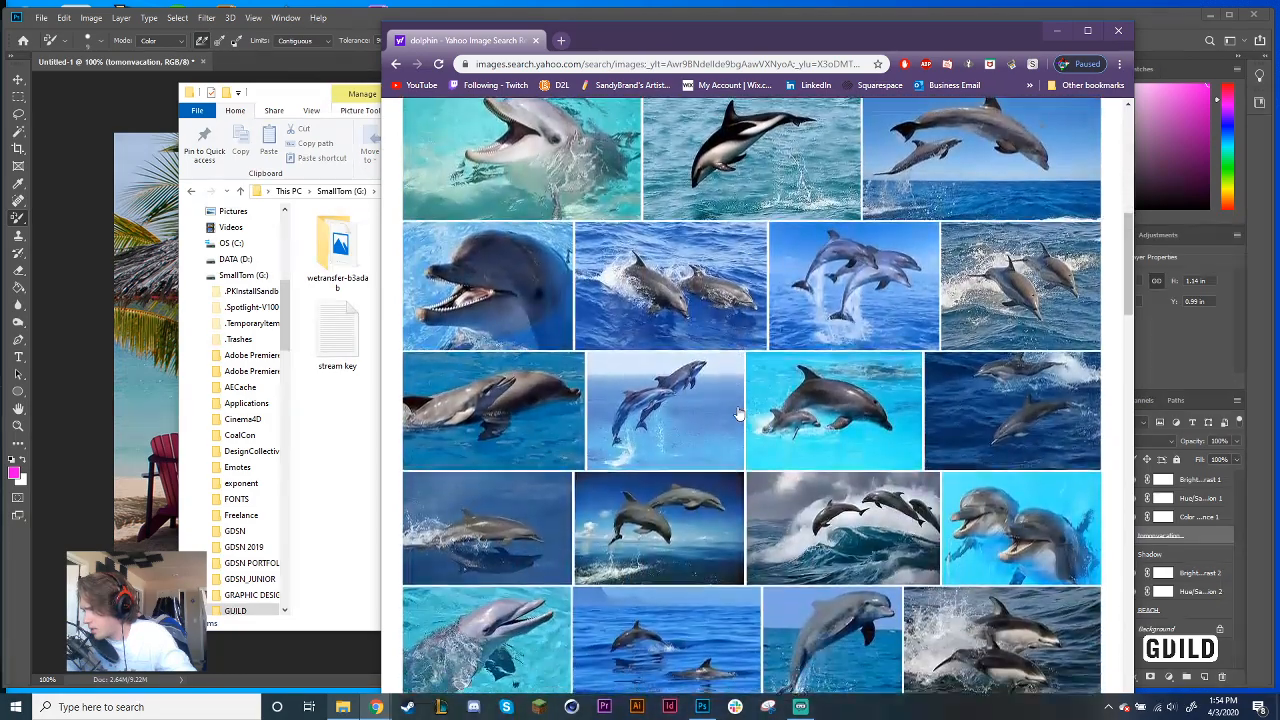
scroll(735, 418, "down", 5)
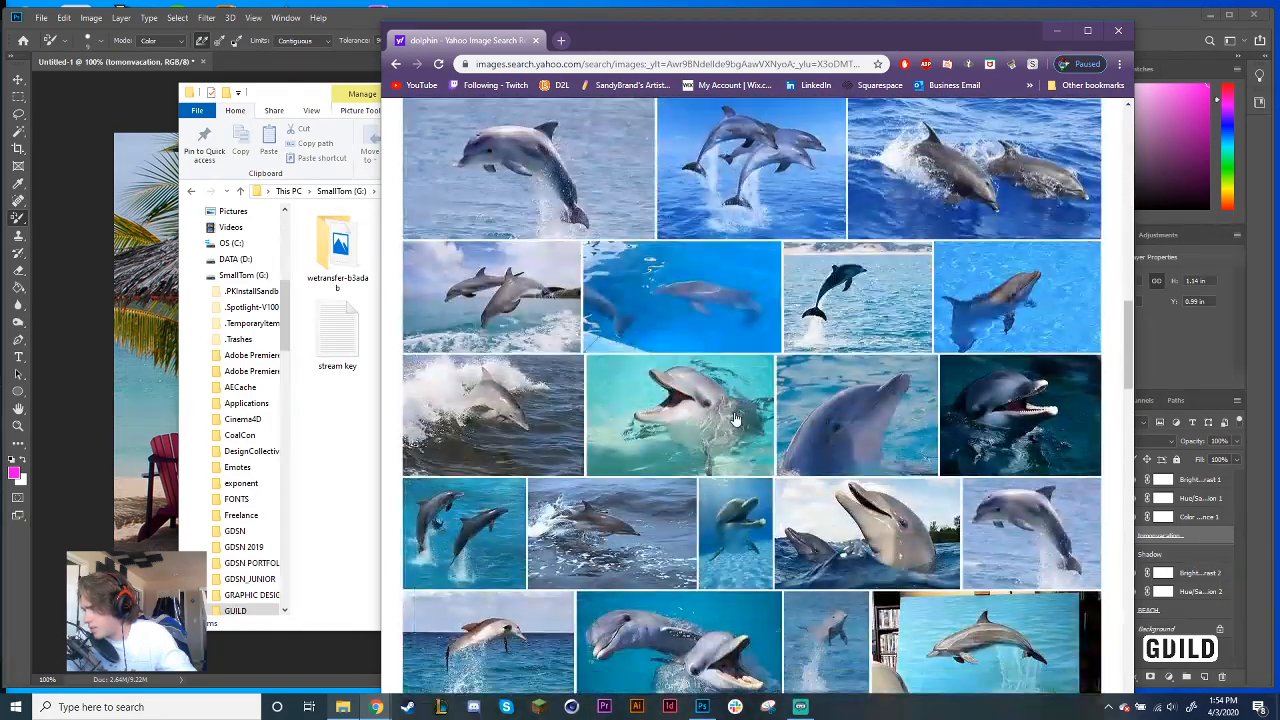
scroll(733, 415, "down", 5)
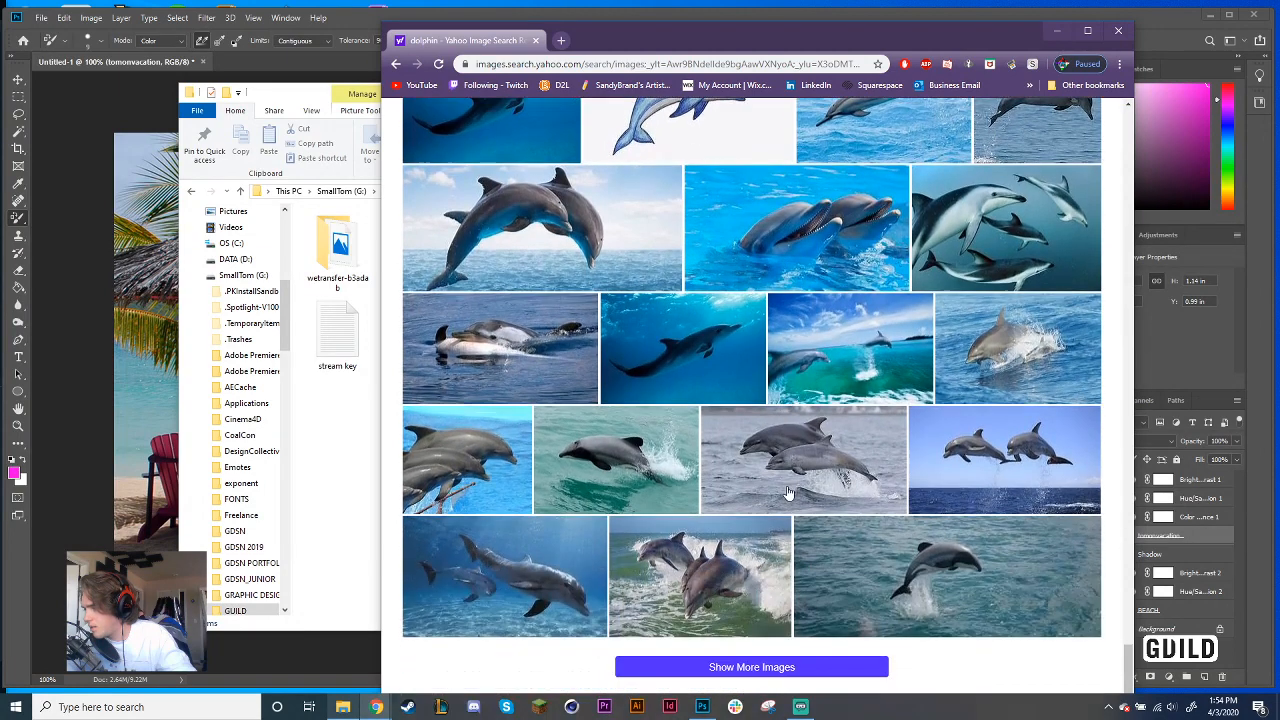
scroll(793, 492, "up", 2)
scroll(1023, 444, "up", 3)
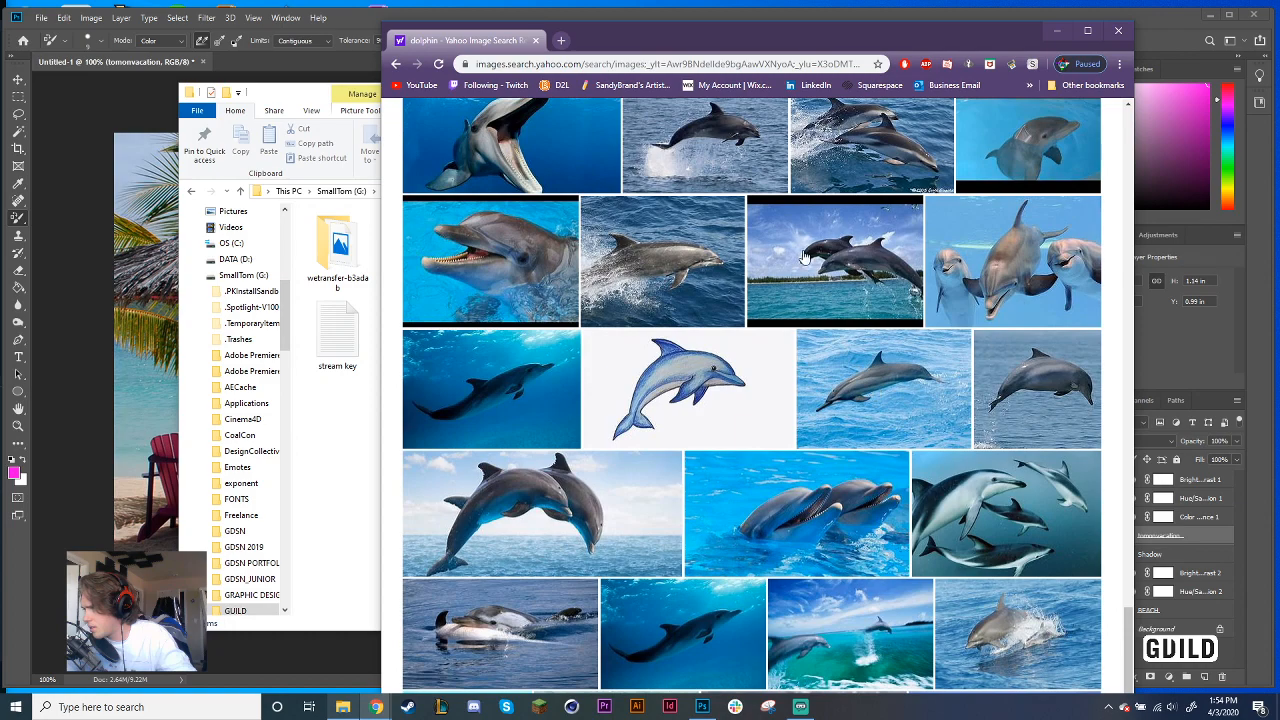
scroll(805, 258, "down", 15)
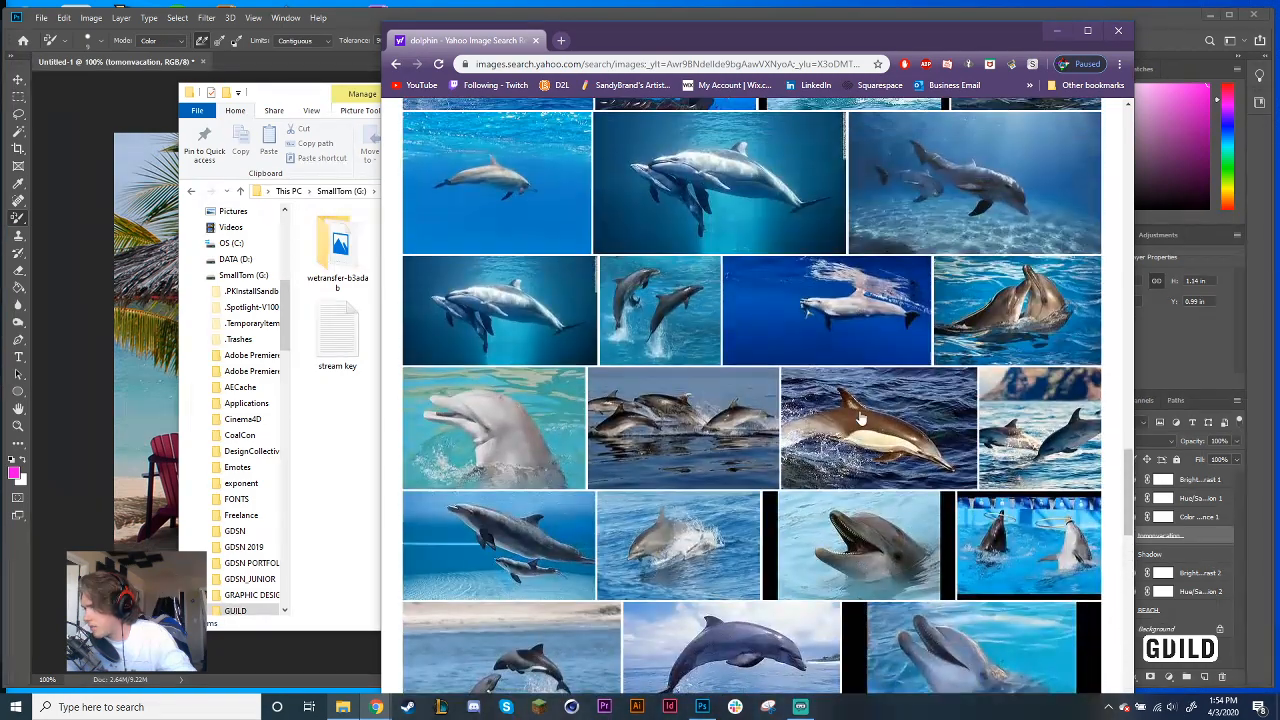
scroll(860, 420, "up", 8)
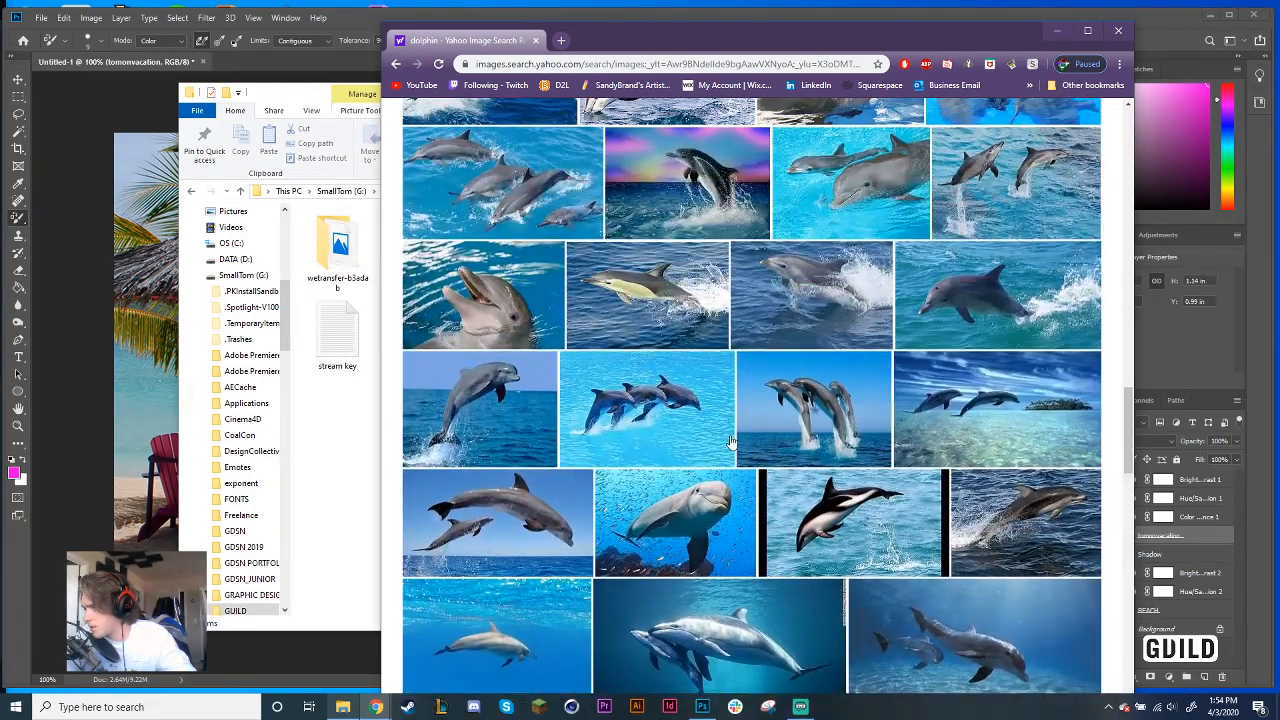
scroll(571, 400, "up", 10)
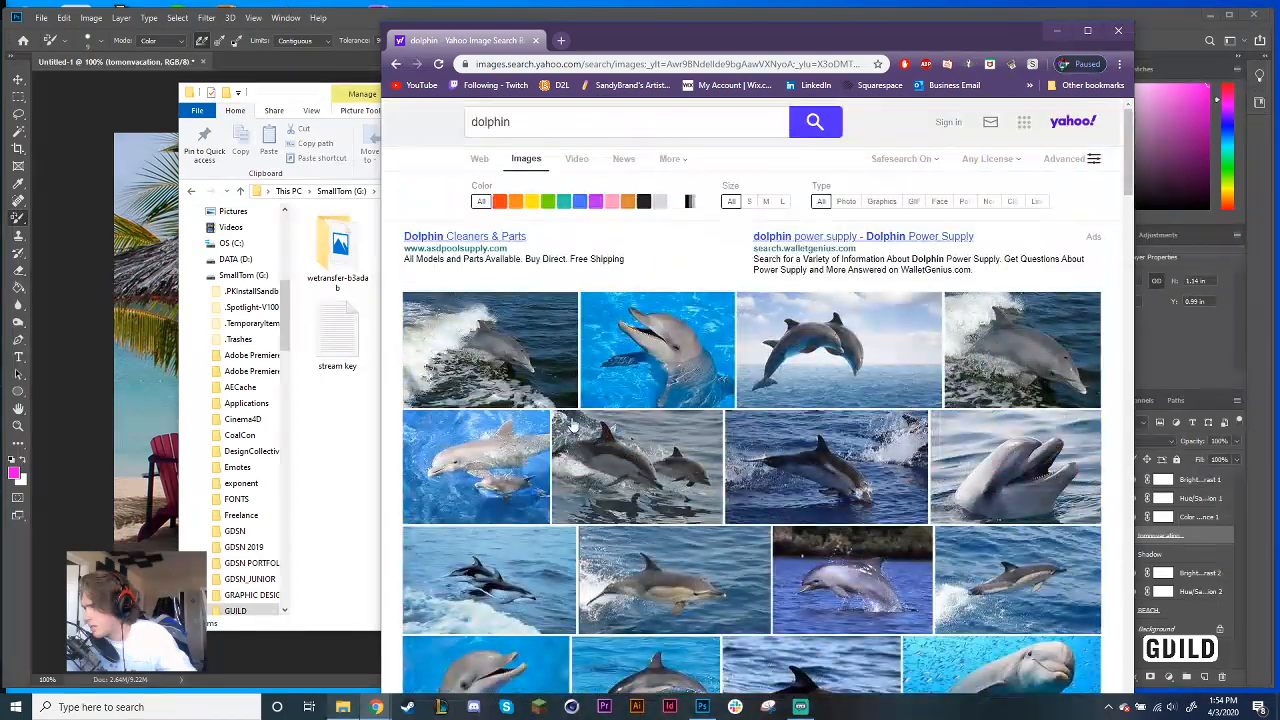
Go to google.com, search for "dolphin png" and show the image results
left_click(585, 64)
type("google.com")
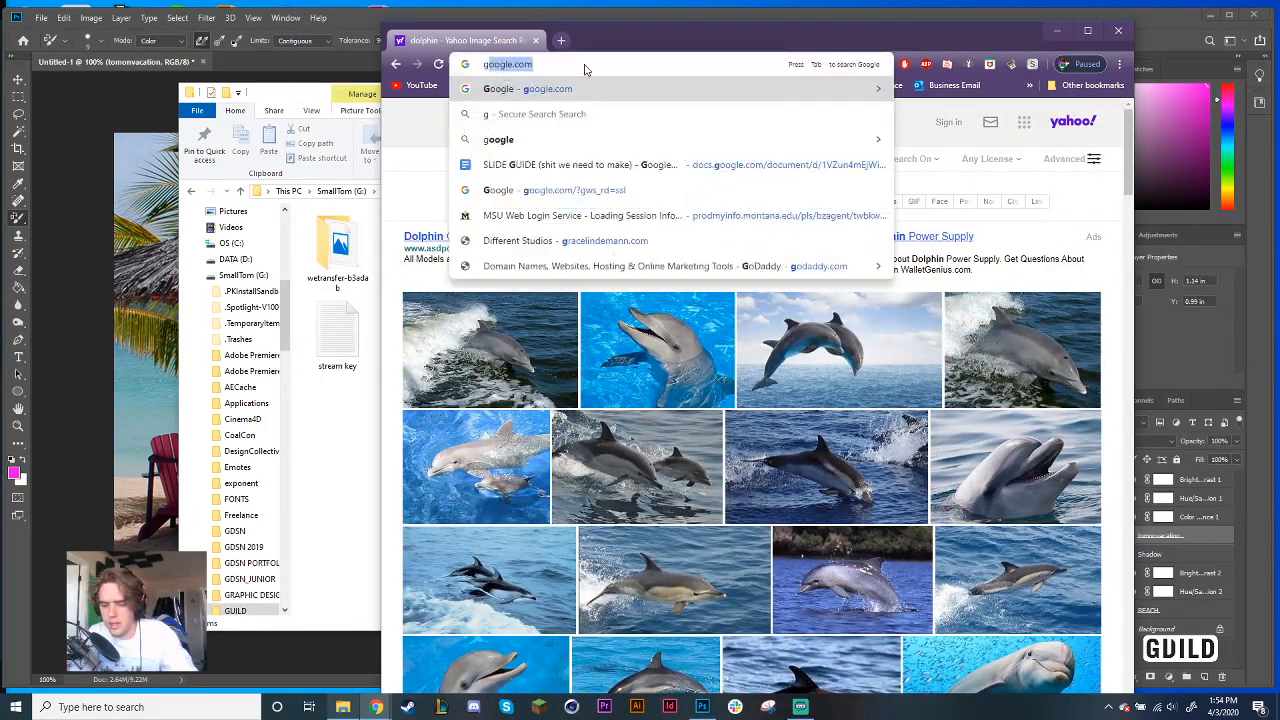
key("Return")
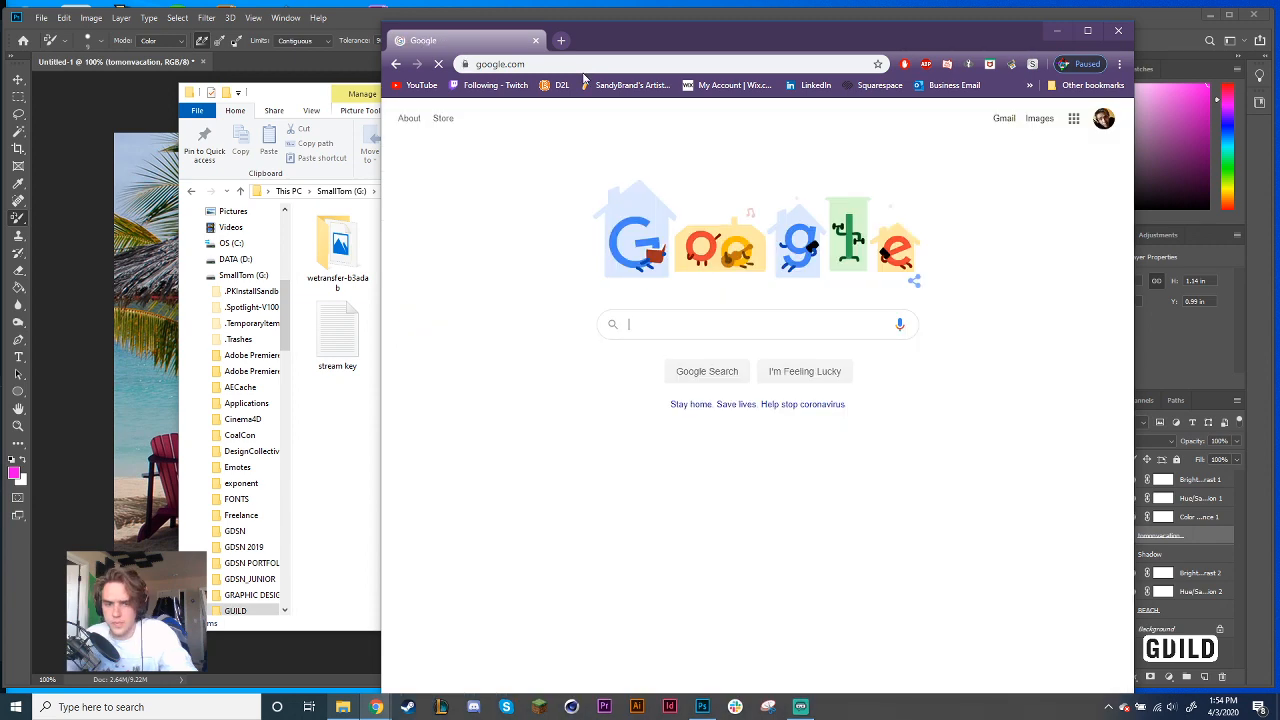
type("dolphin png")
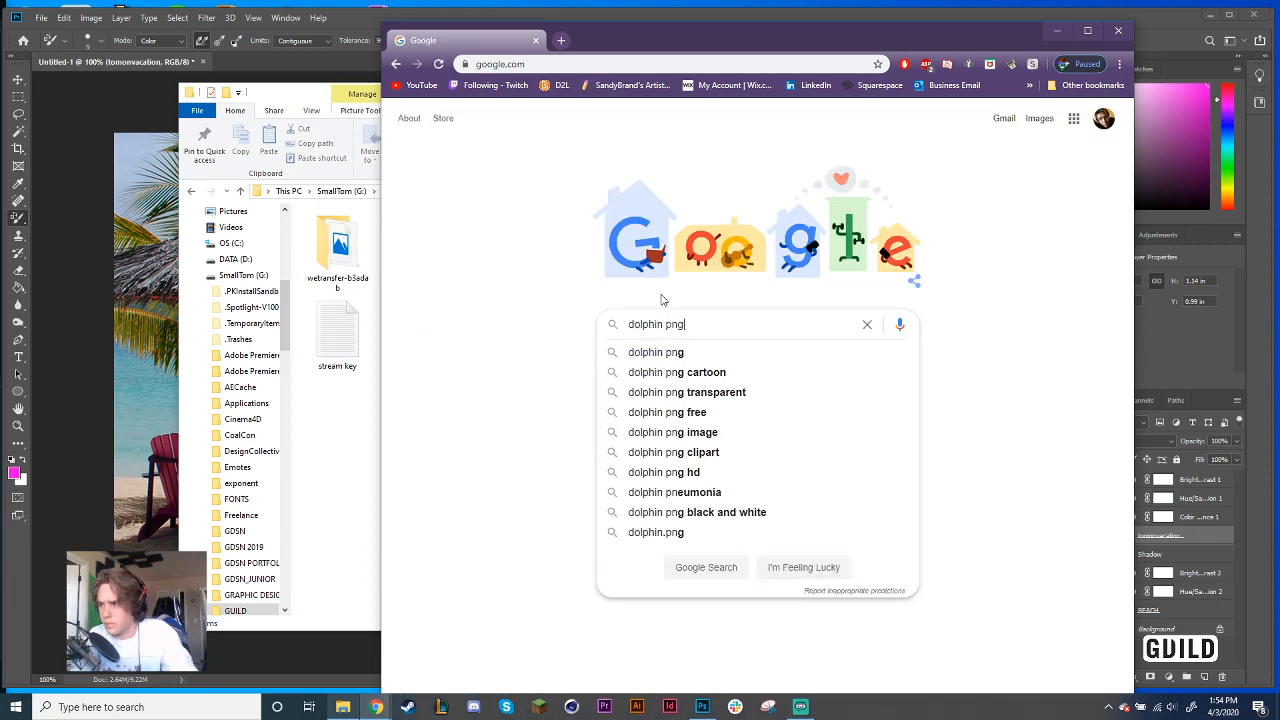
key("Return")
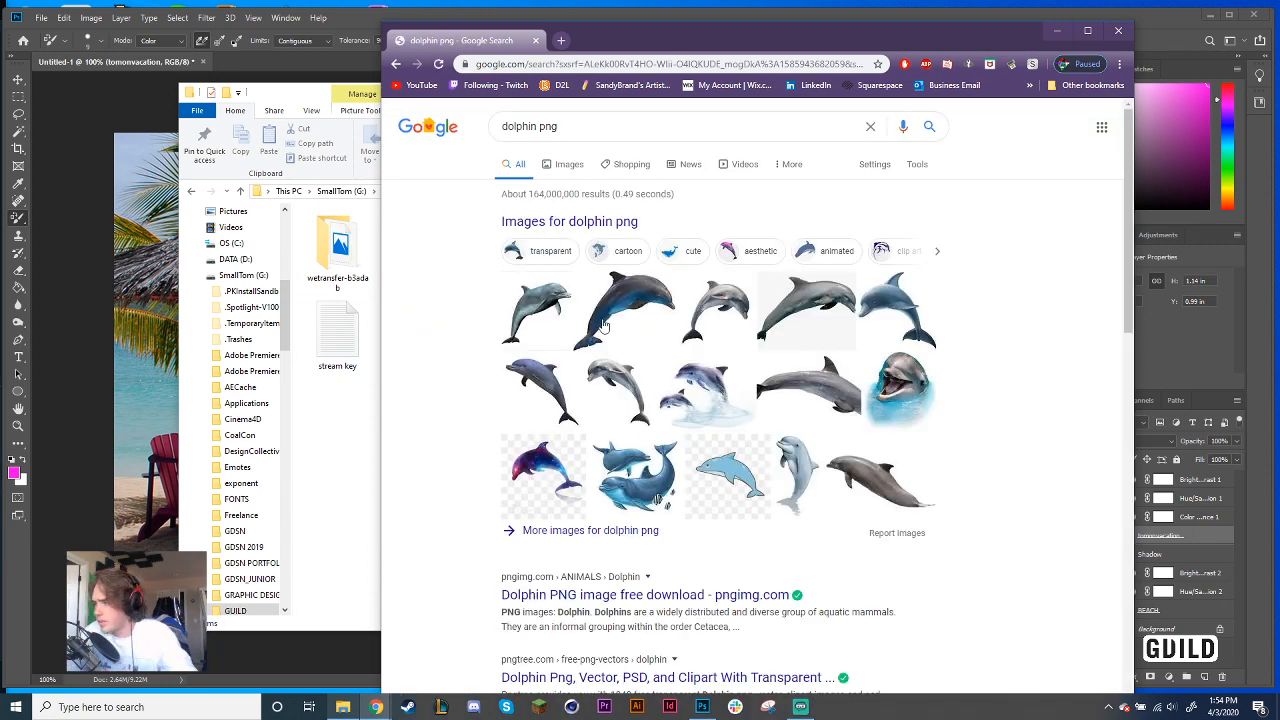
left_click(570, 166)
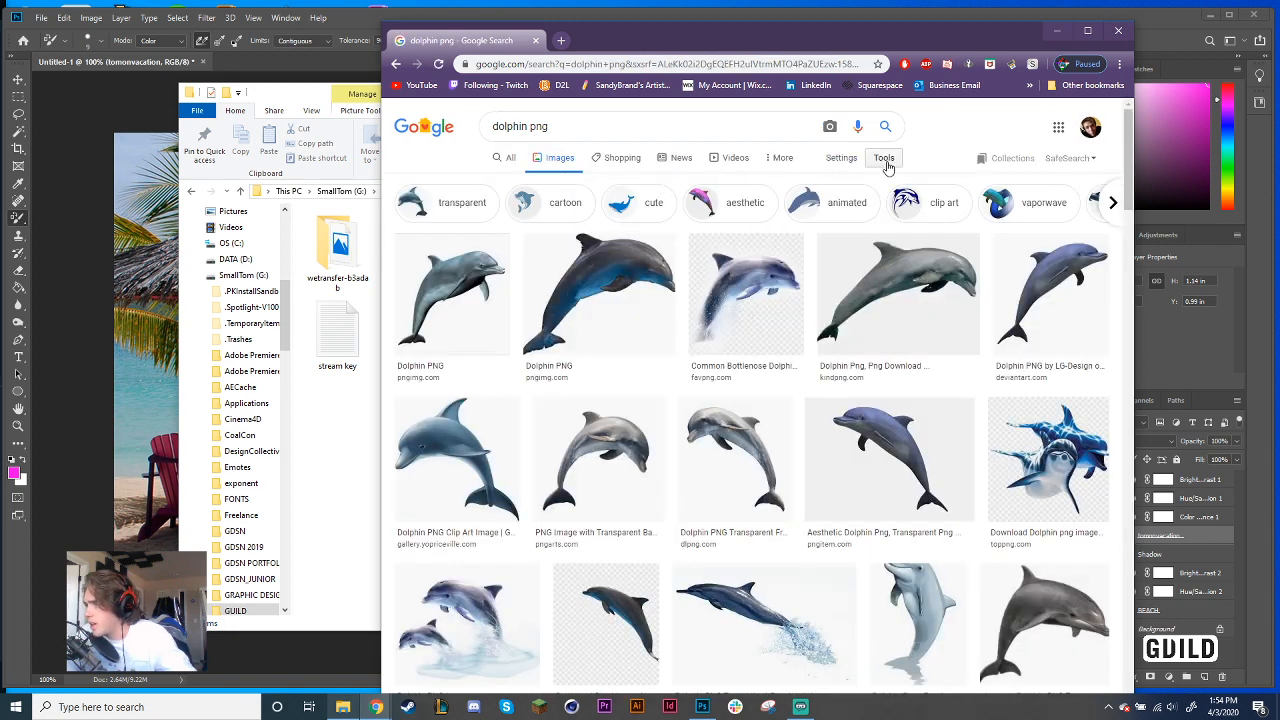
Filter the dolphin image results by usage rights to "Labeled for noncommercial reuse"
left_click(884, 158)
left_click(605, 181)
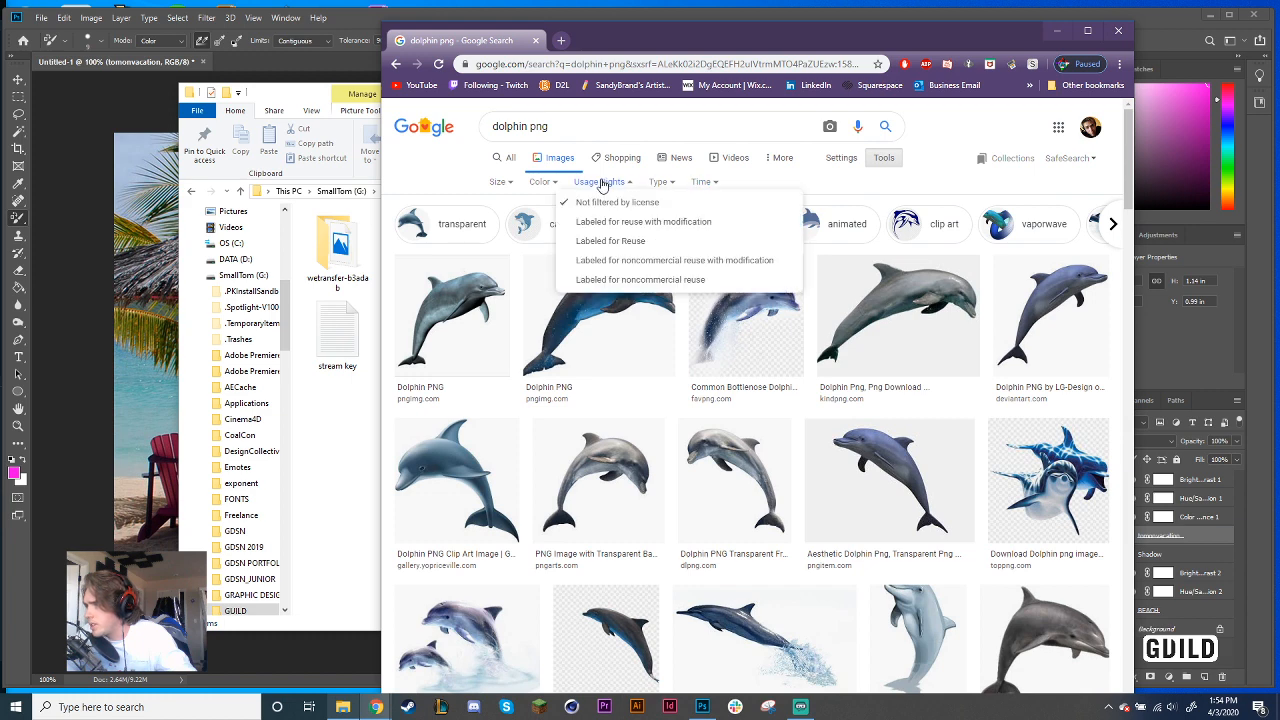
left_click(603, 280)
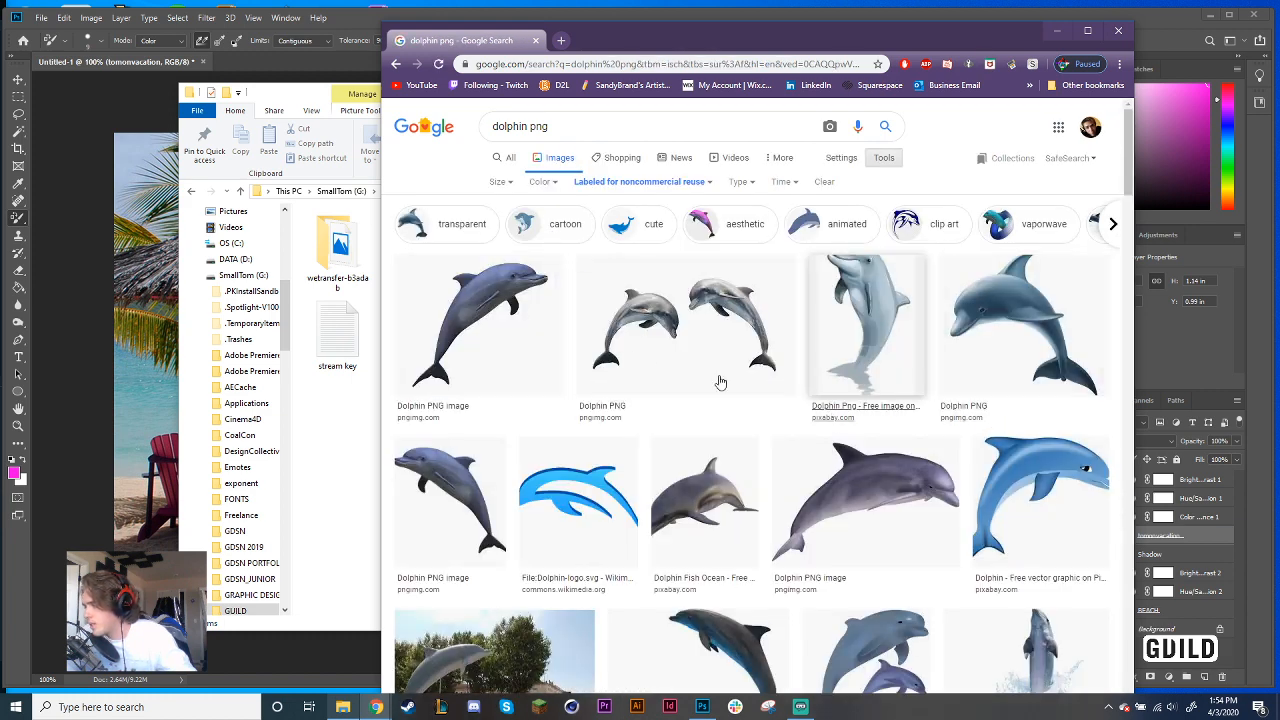
Preview single leaping dolphins from pngimg.com and browse the filtered results for a realistic cut-out that suits the beach scene
left_click(895, 510)
scroll(600, 400, "up", 2)
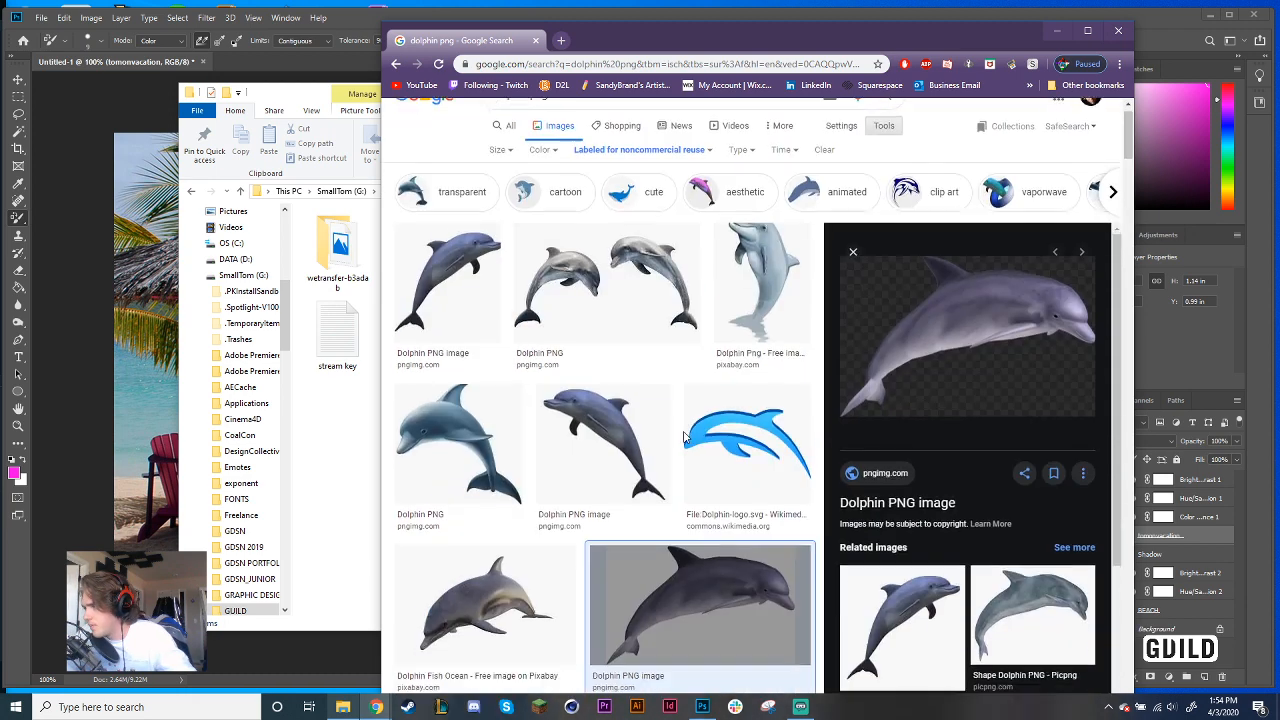
left_click(493, 308)
left_click(600, 366)
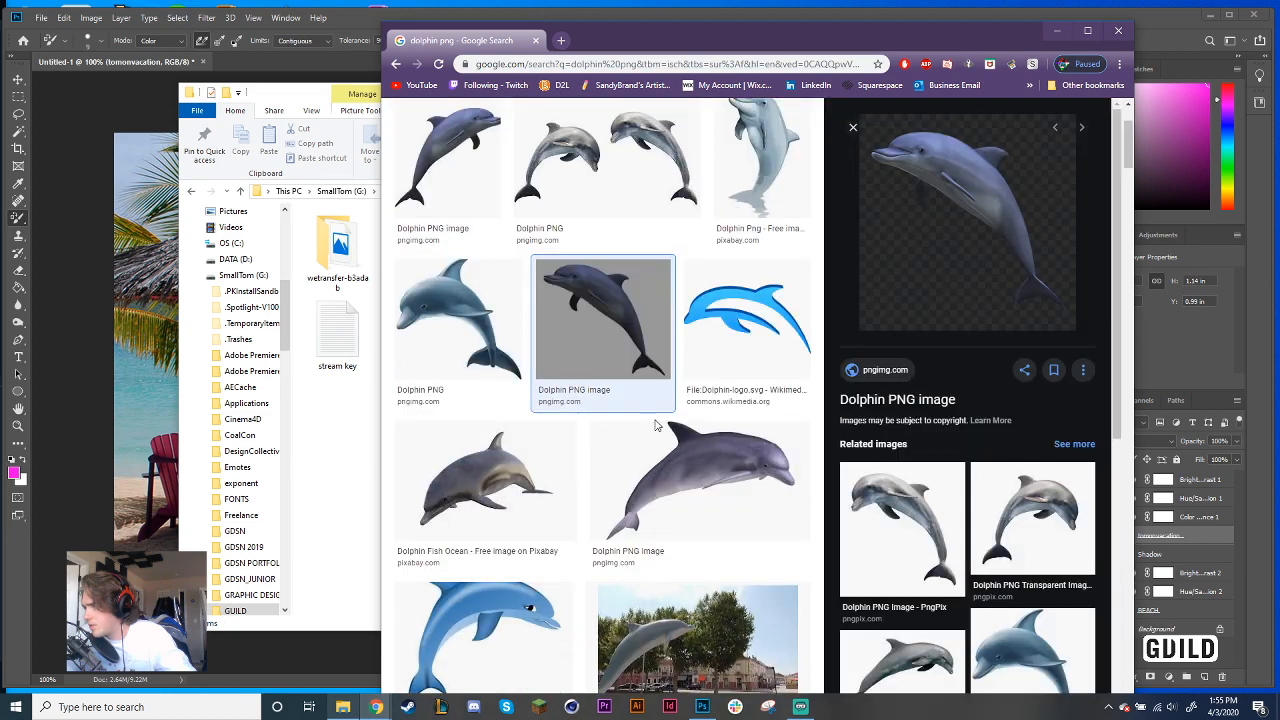
scroll(660, 430, "down", 3)
scroll(675, 475, "down", 10)
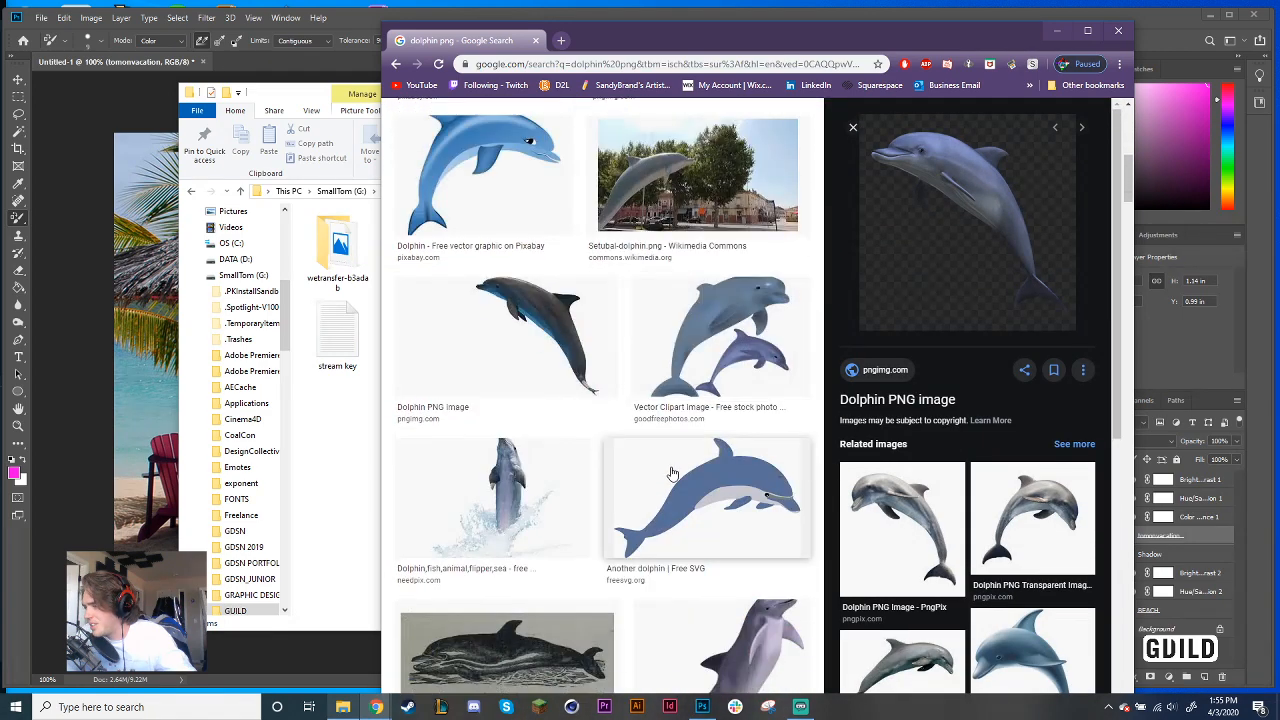
scroll(680, 500, "down", 8)
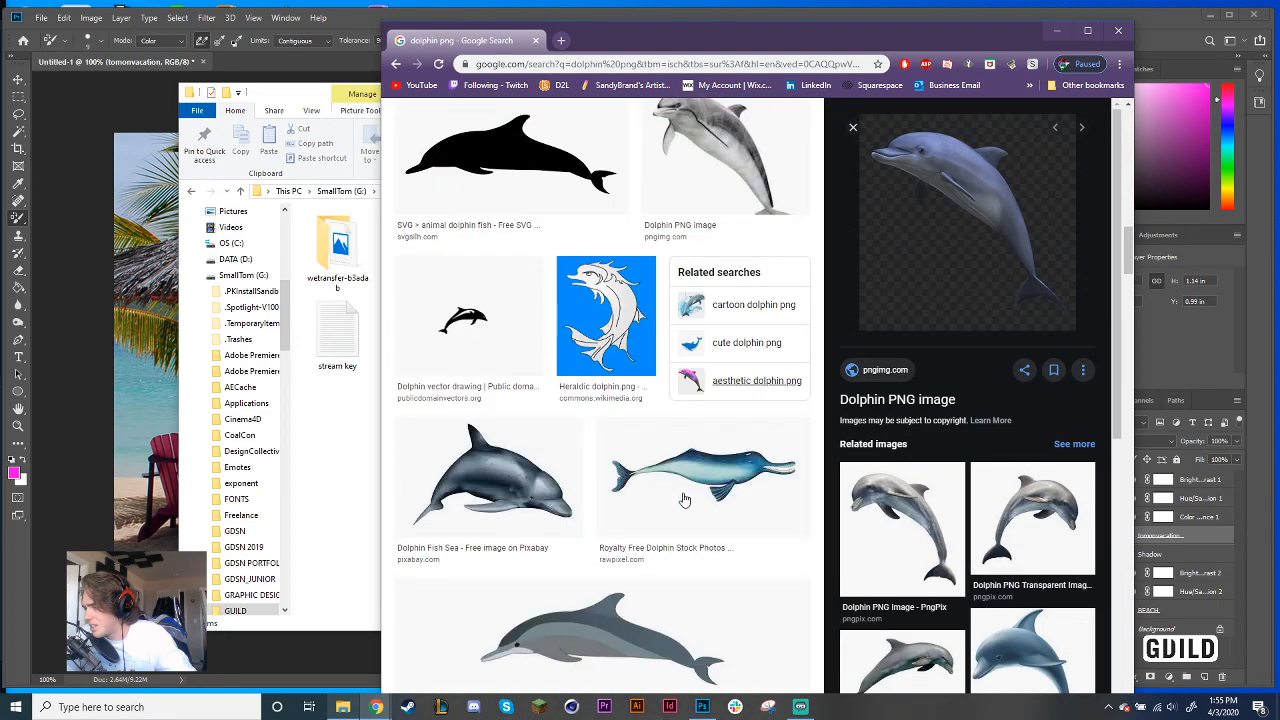
scroll(673, 500, "down", 3)
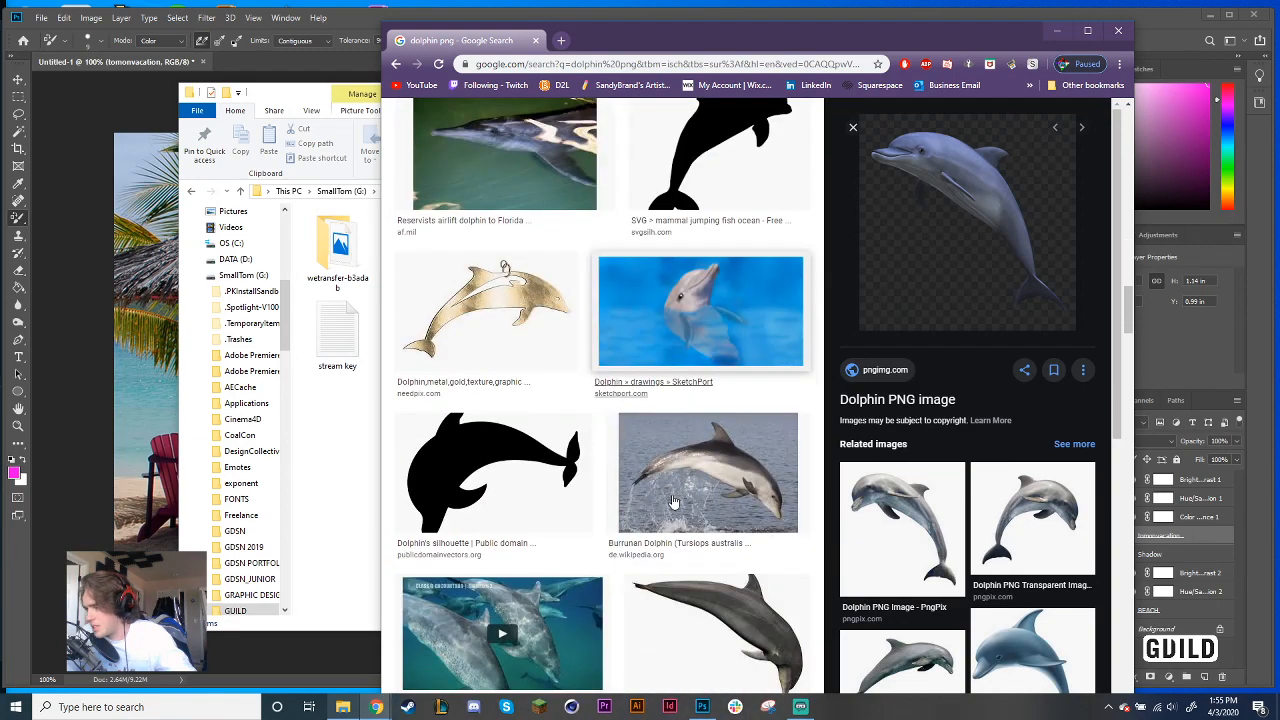
scroll(690, 510, "up", 3)
scroll(715, 525, "down", 5)
scroll(717, 520, "down", 10)
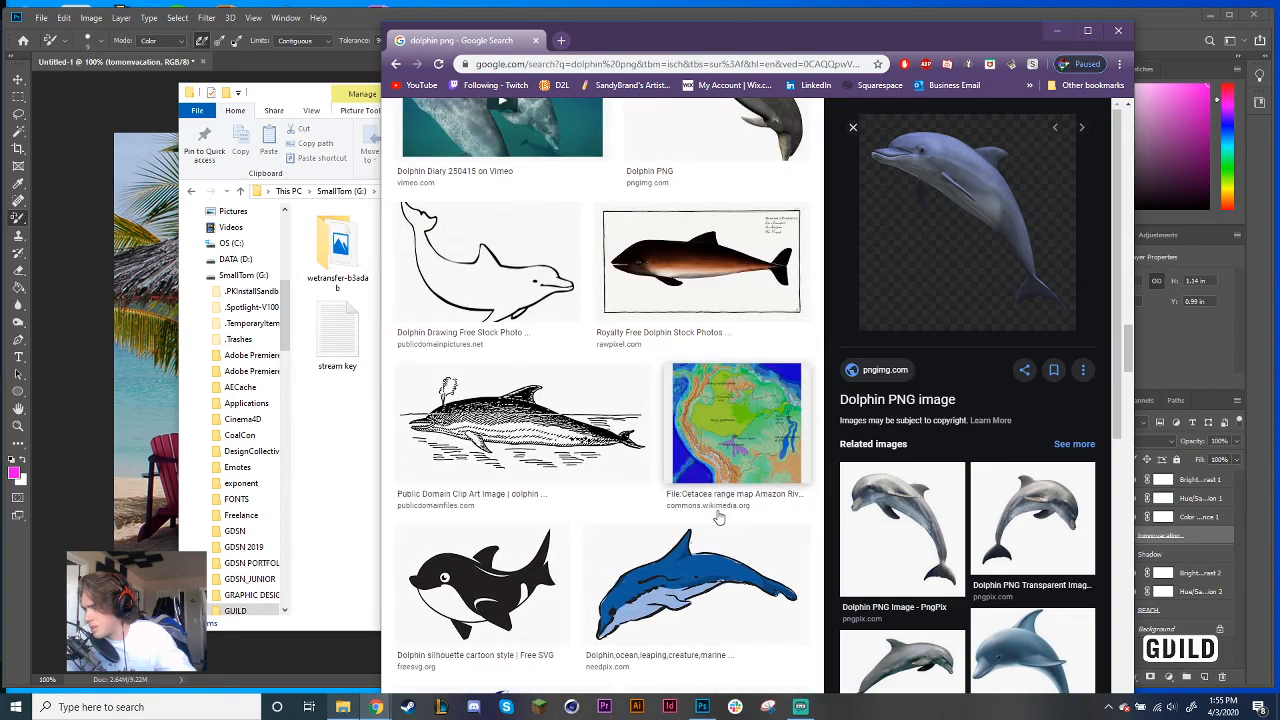
scroll(717, 516, "down", 10)
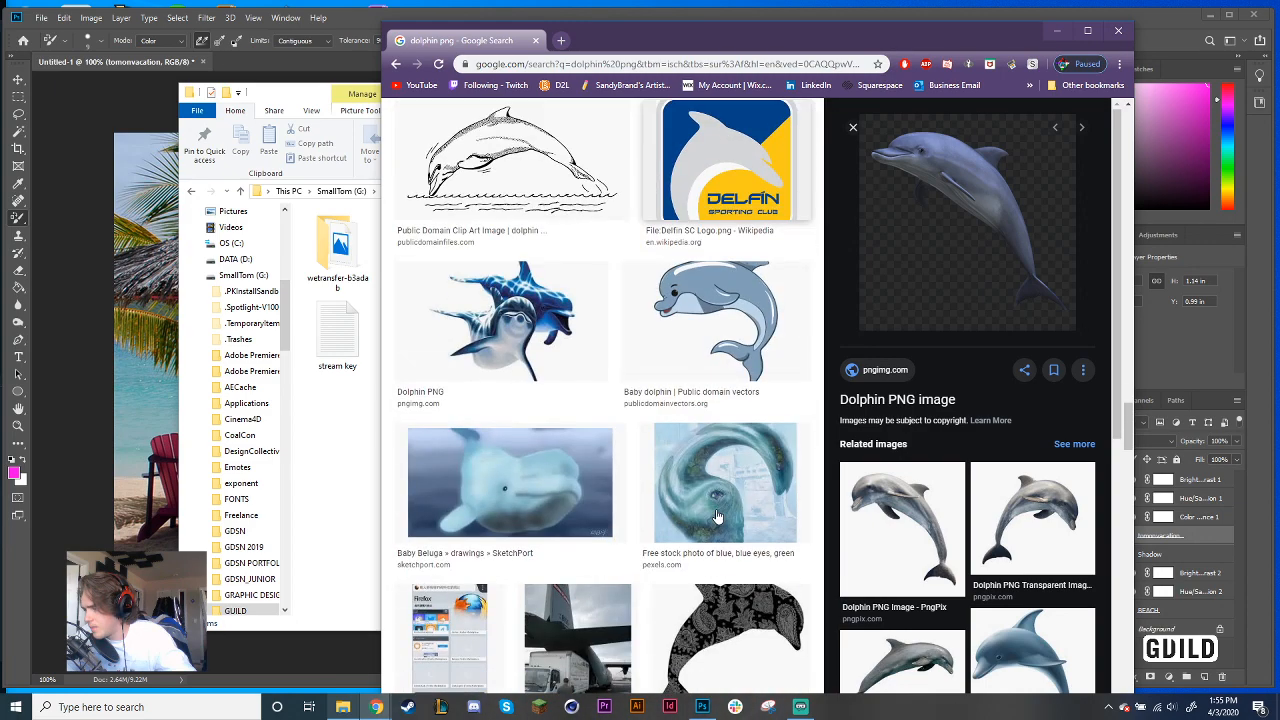
scroll(717, 516, "down", 4)
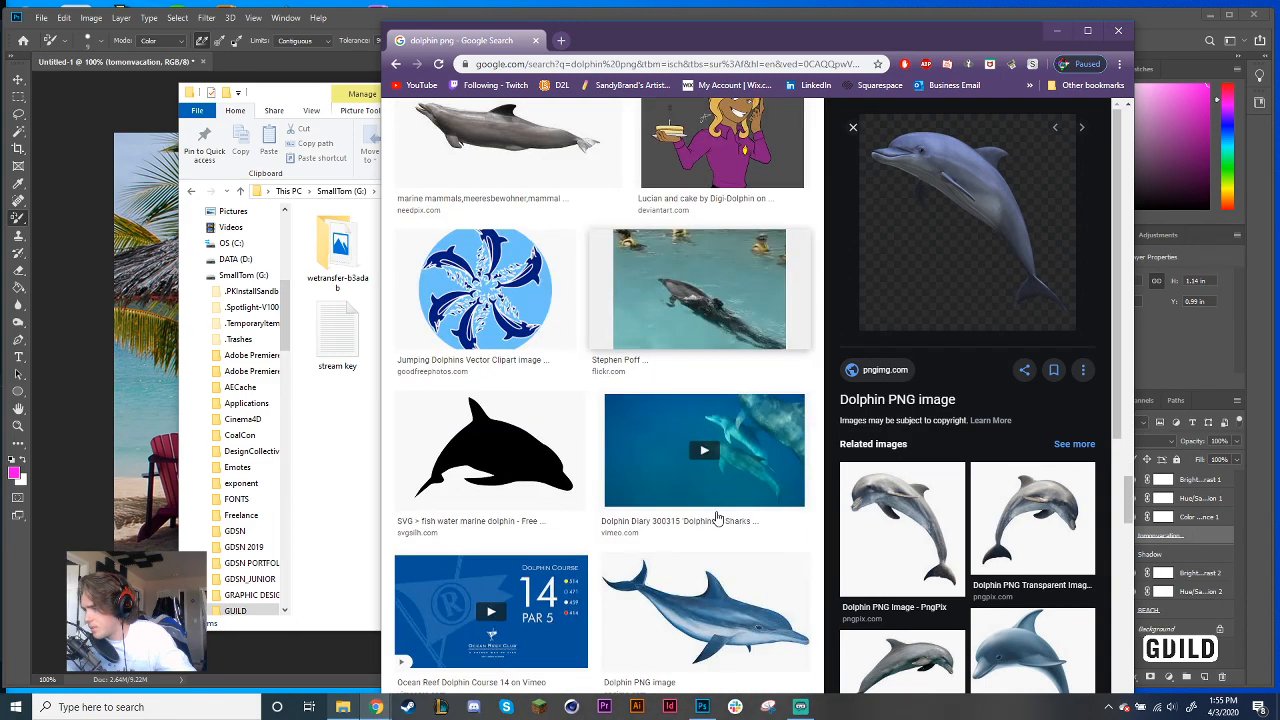
scroll(474, 449, "up", 4)
Preview the isolated dolphin from needpix.com and compare its related images from PlusPNG, Jing.fm and PicPng as alternatives
left_click(474, 449)
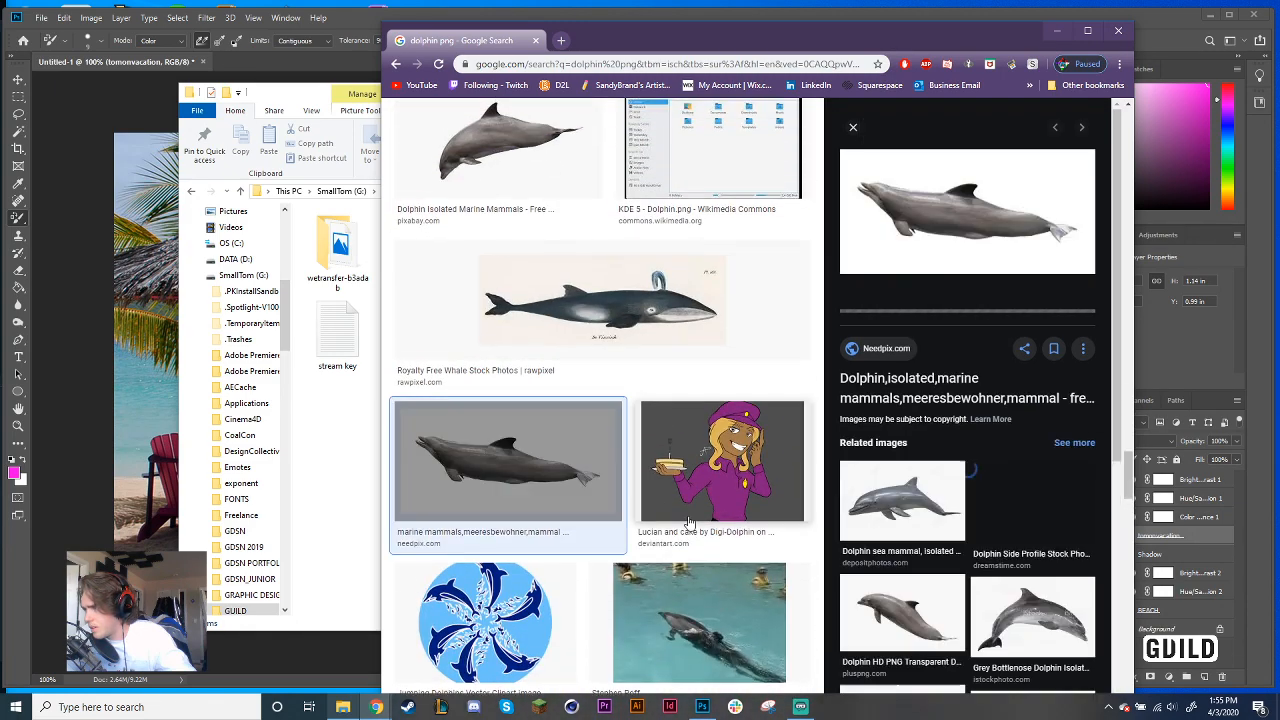
left_click(943, 510)
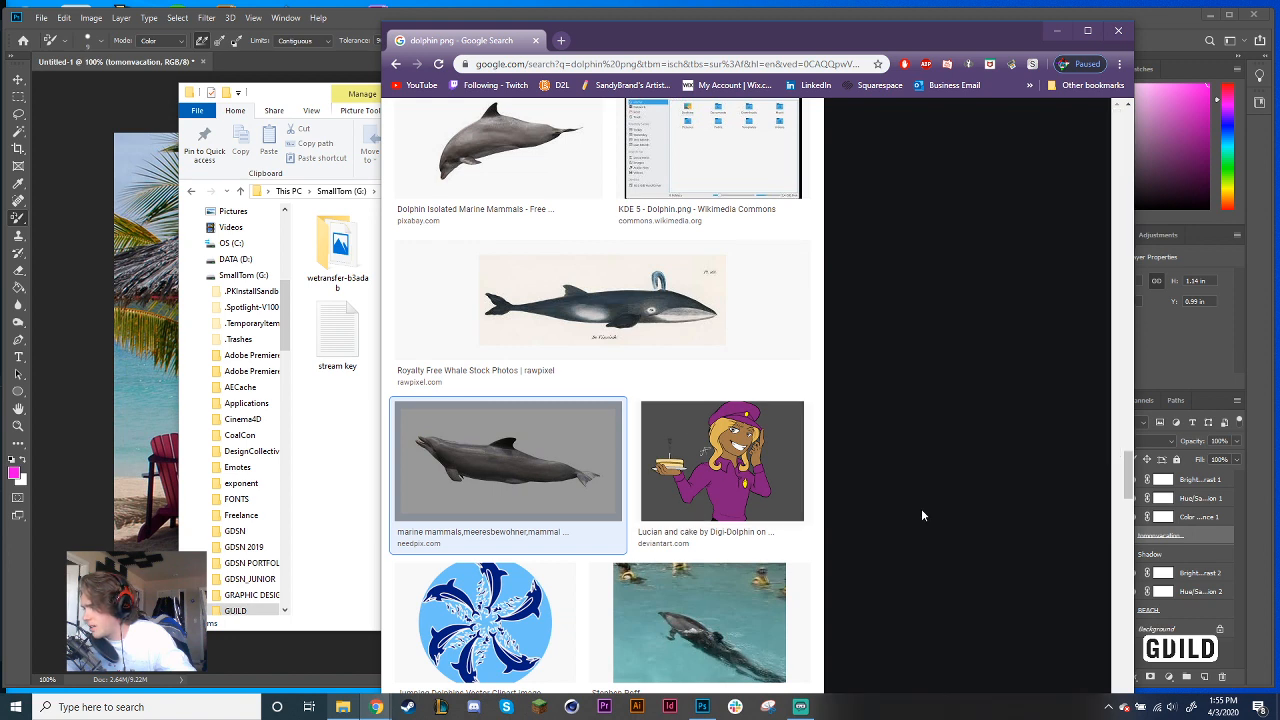
left_click(556, 472)
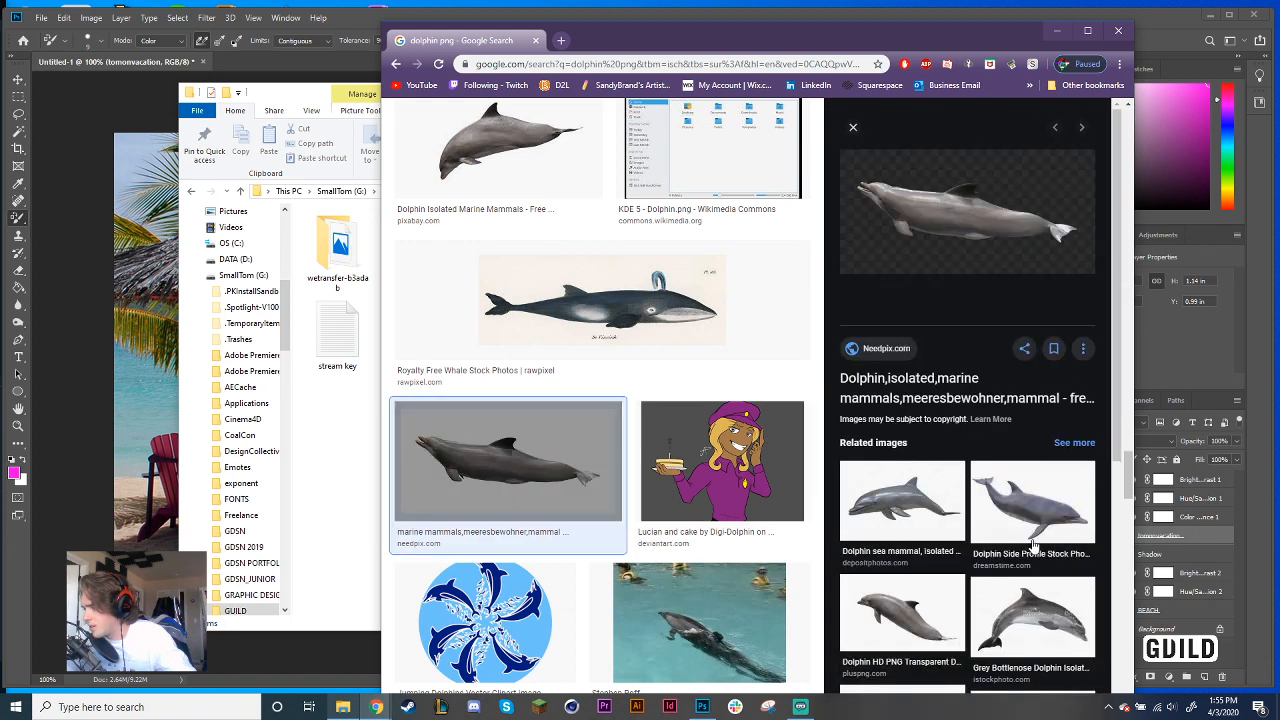
left_click(1043, 529)
left_click(536, 484)
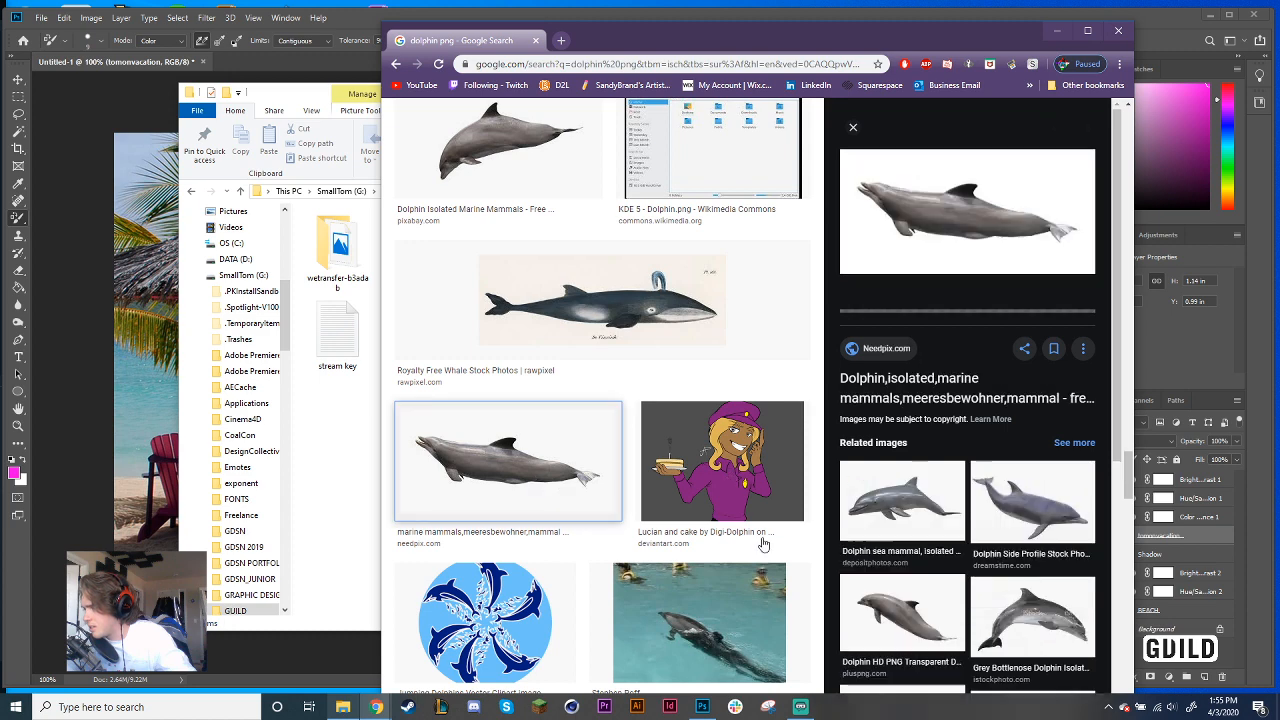
left_click(922, 603)
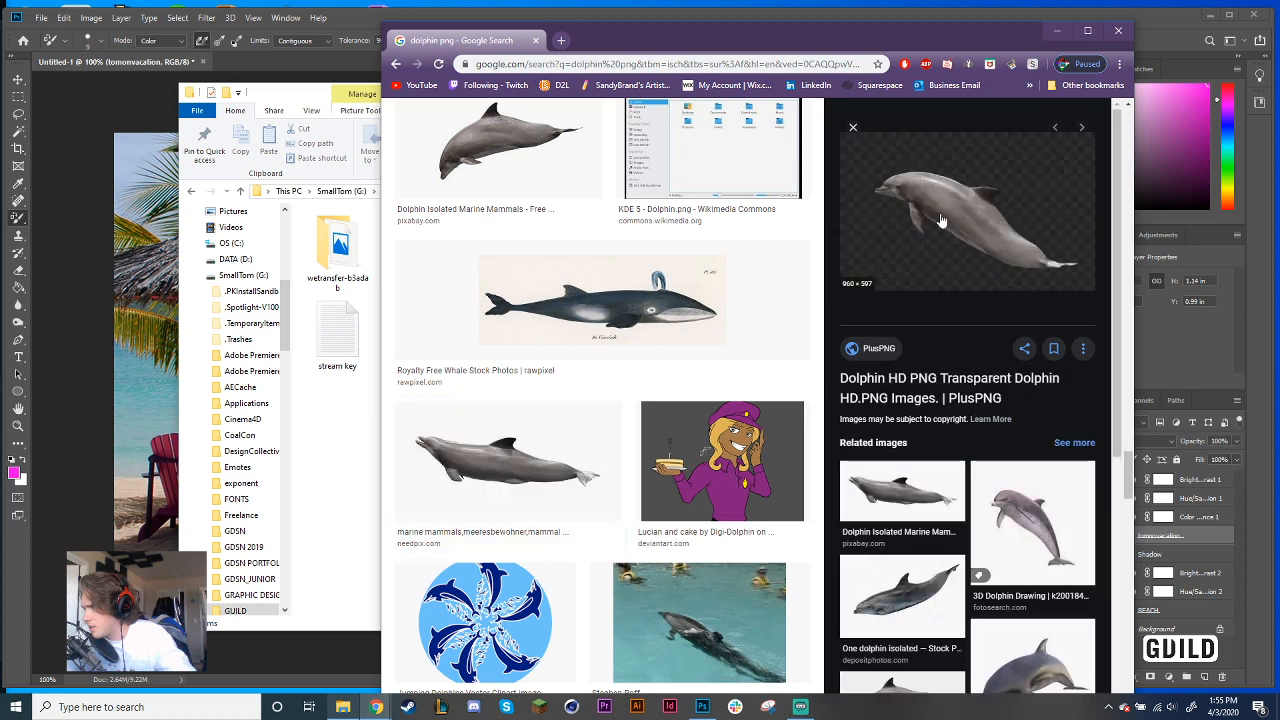
scroll(920, 480, "down", 3)
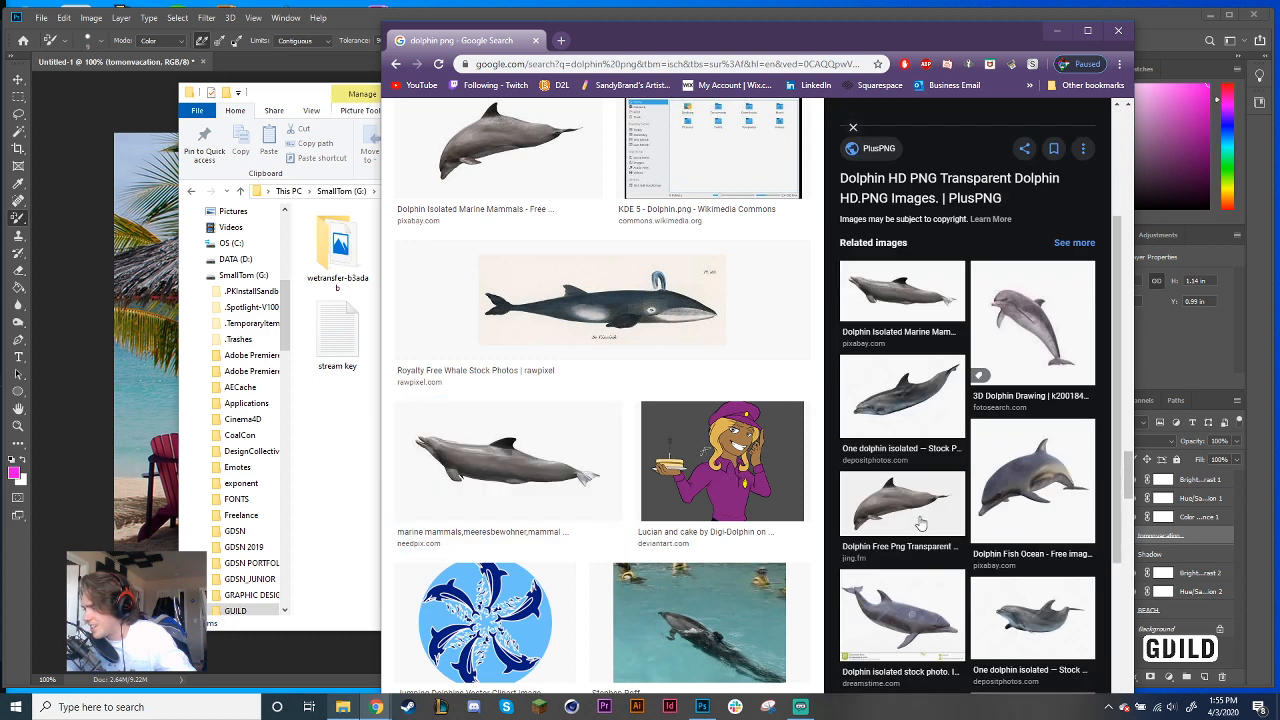
left_click(920, 521)
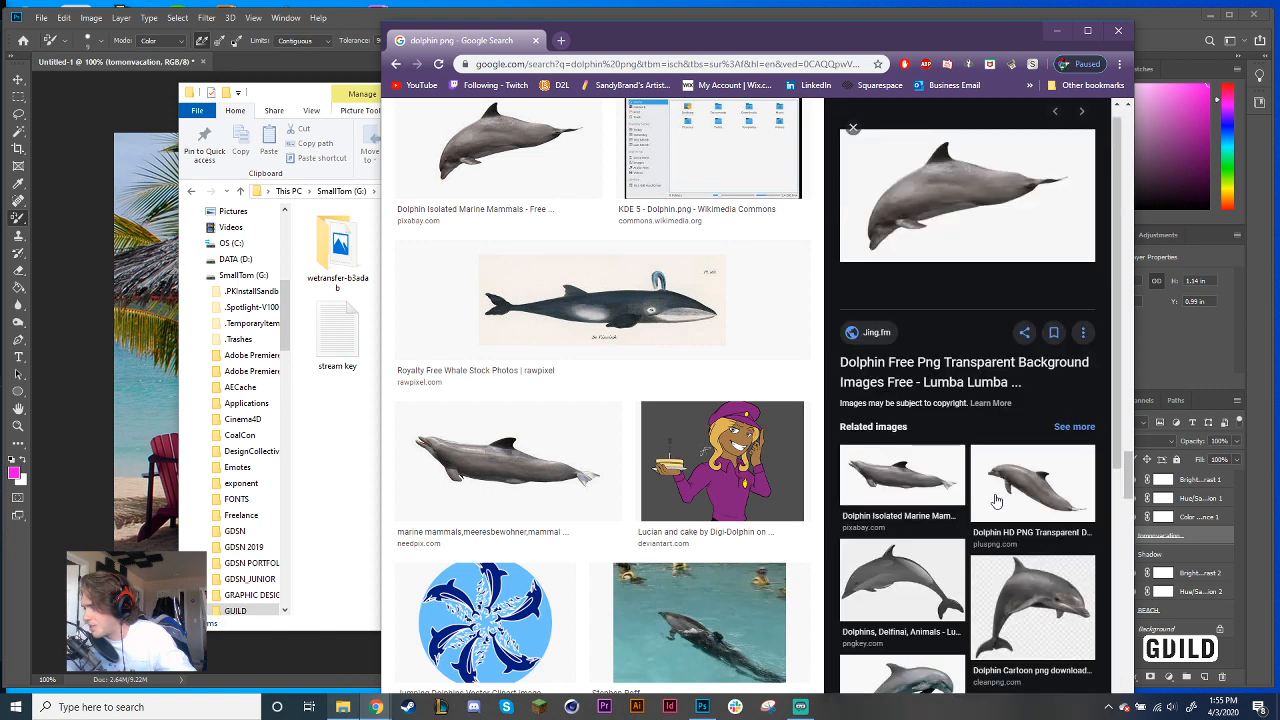
scroll(995, 545, "down", 1)
scroll(995, 545, "down", 5)
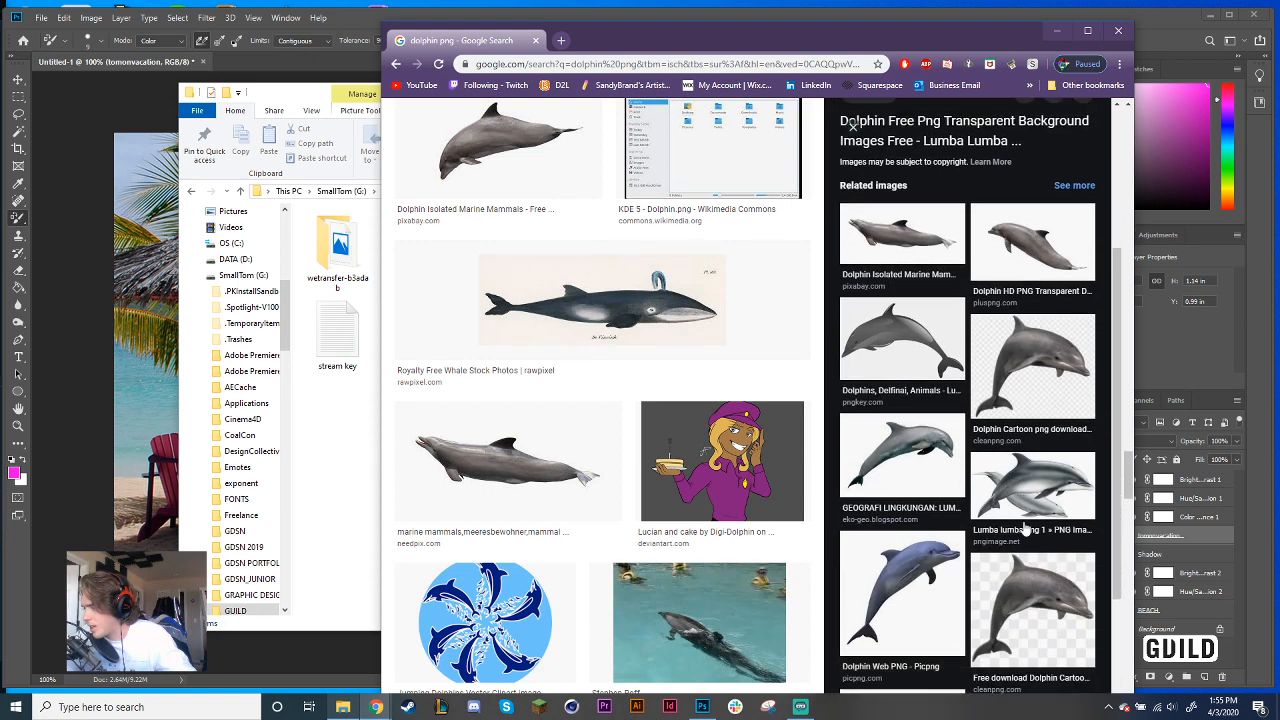
left_click(905, 466)
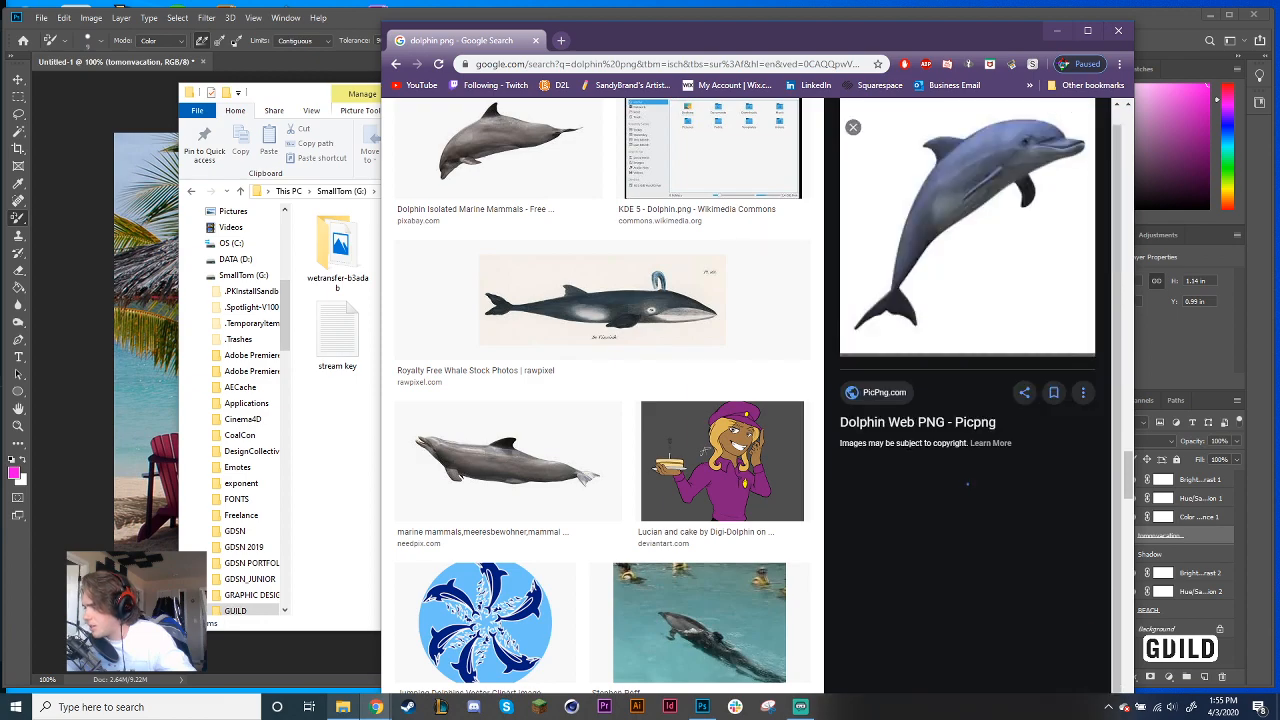
Return to the first results and save the pngimg.com image of two leaping dolphins as PNG "dolphins" in the GUILD folder
scroll(620, 430, "up", 15)
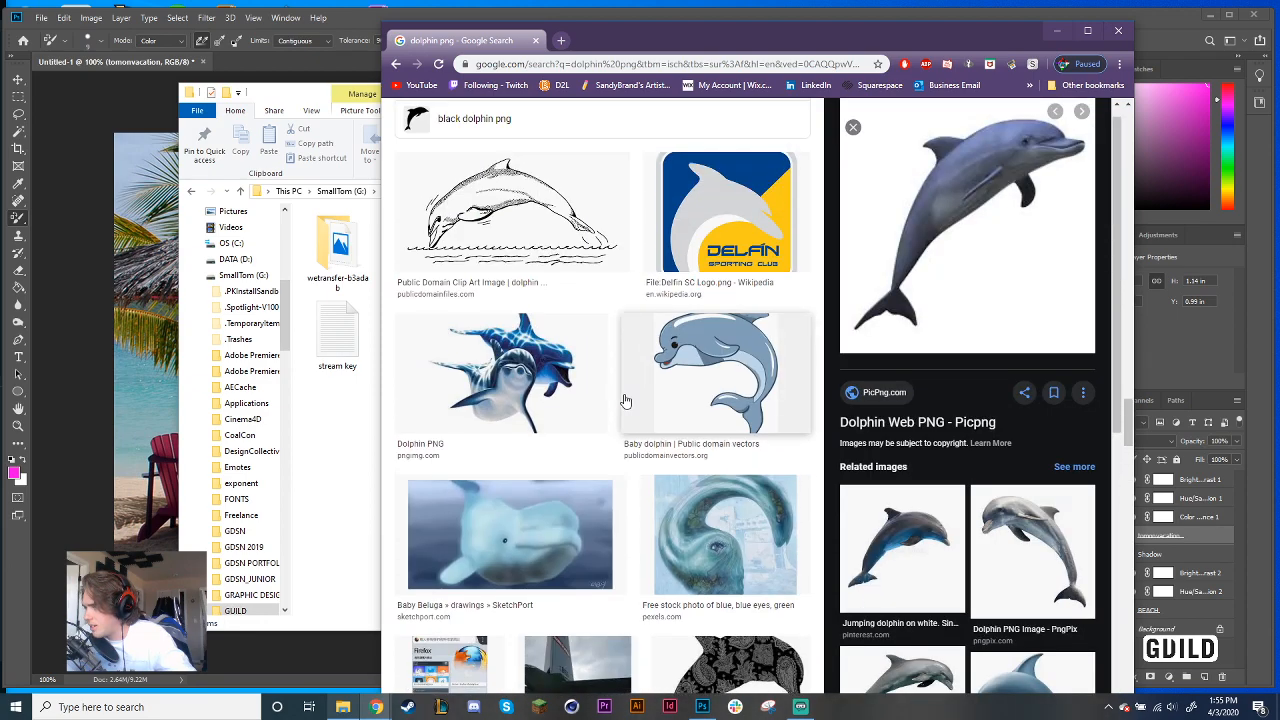
scroll(610, 420, "up", 10)
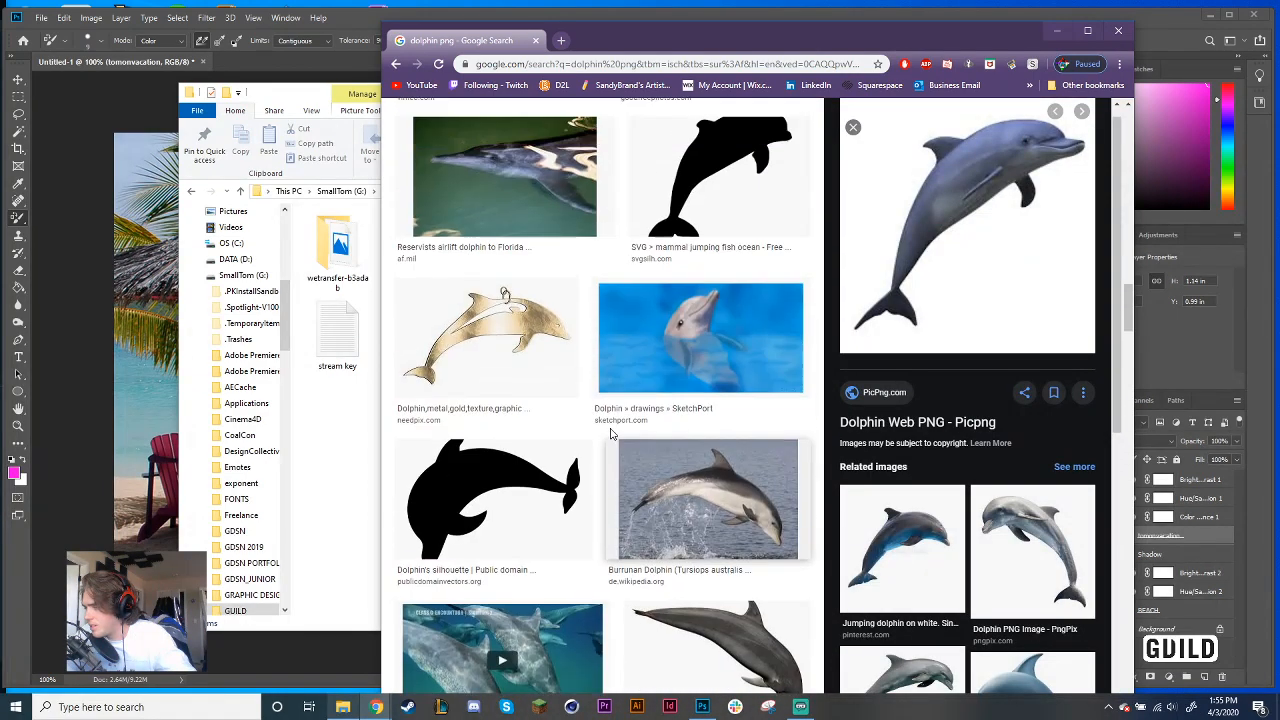
scroll(605, 441, "up", 15)
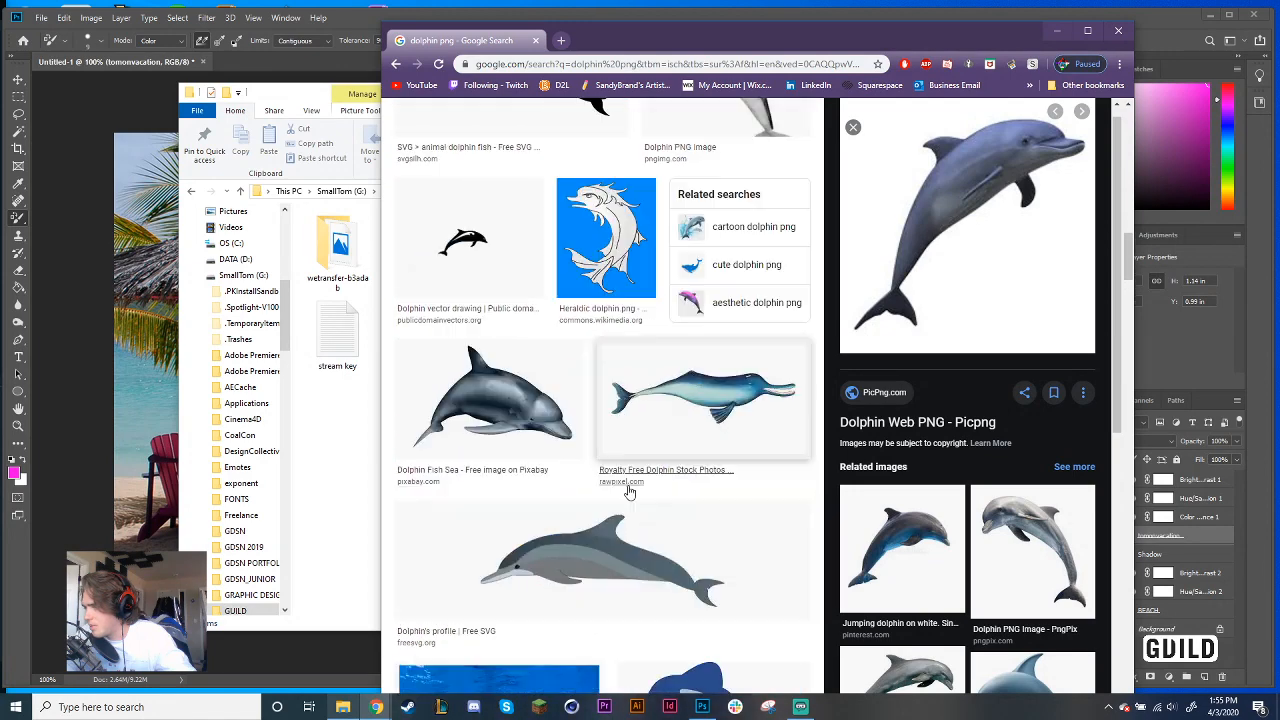
scroll(638, 484, "up", 15)
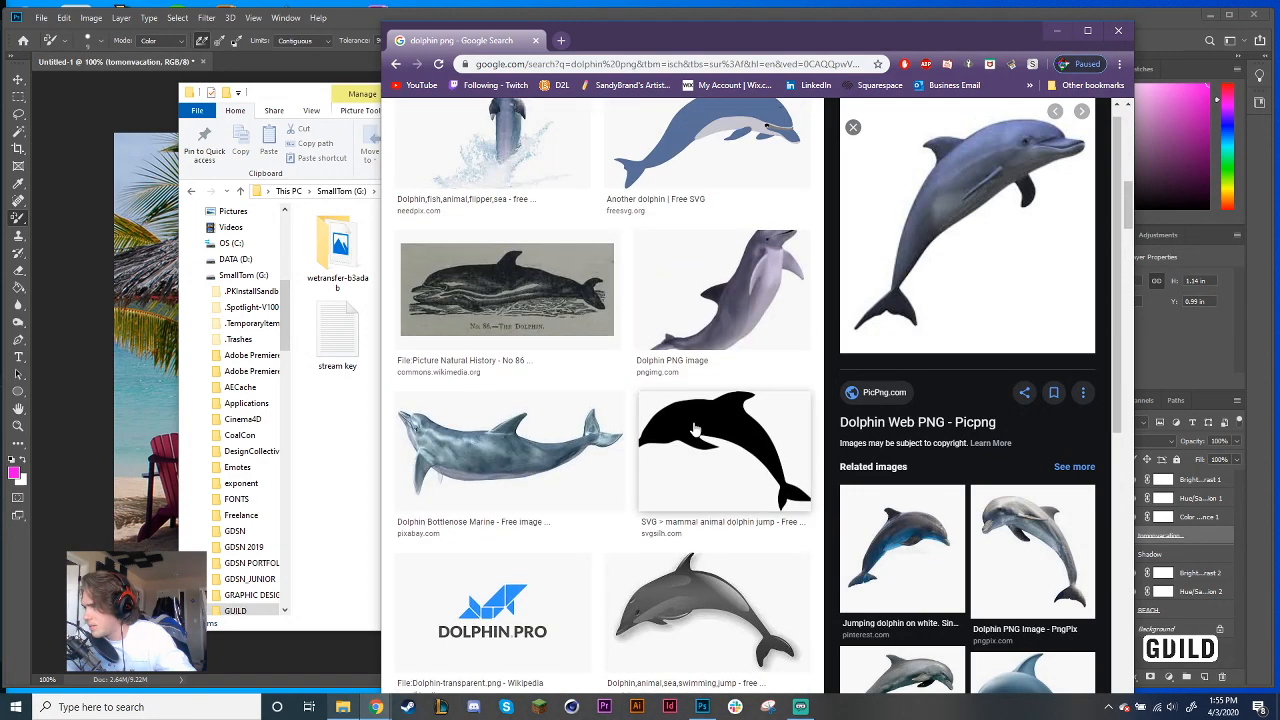
scroll(697, 443, "up", 12)
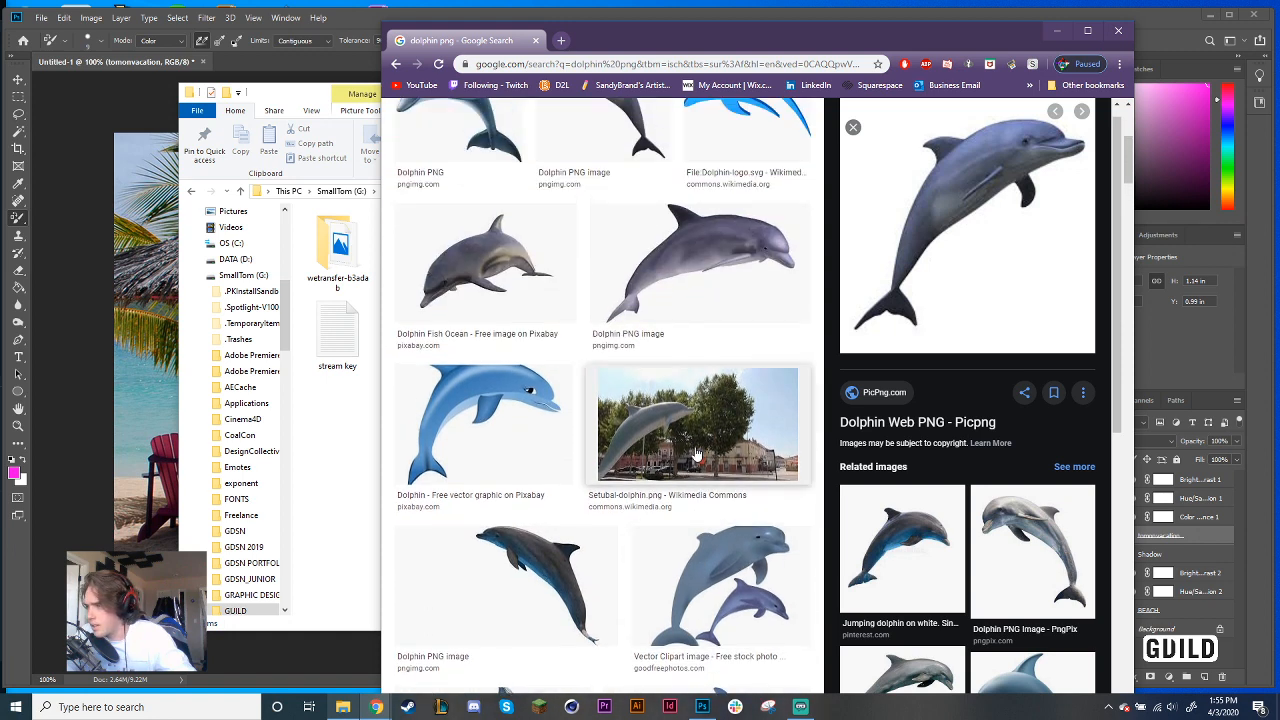
scroll(680, 455, "up", 10)
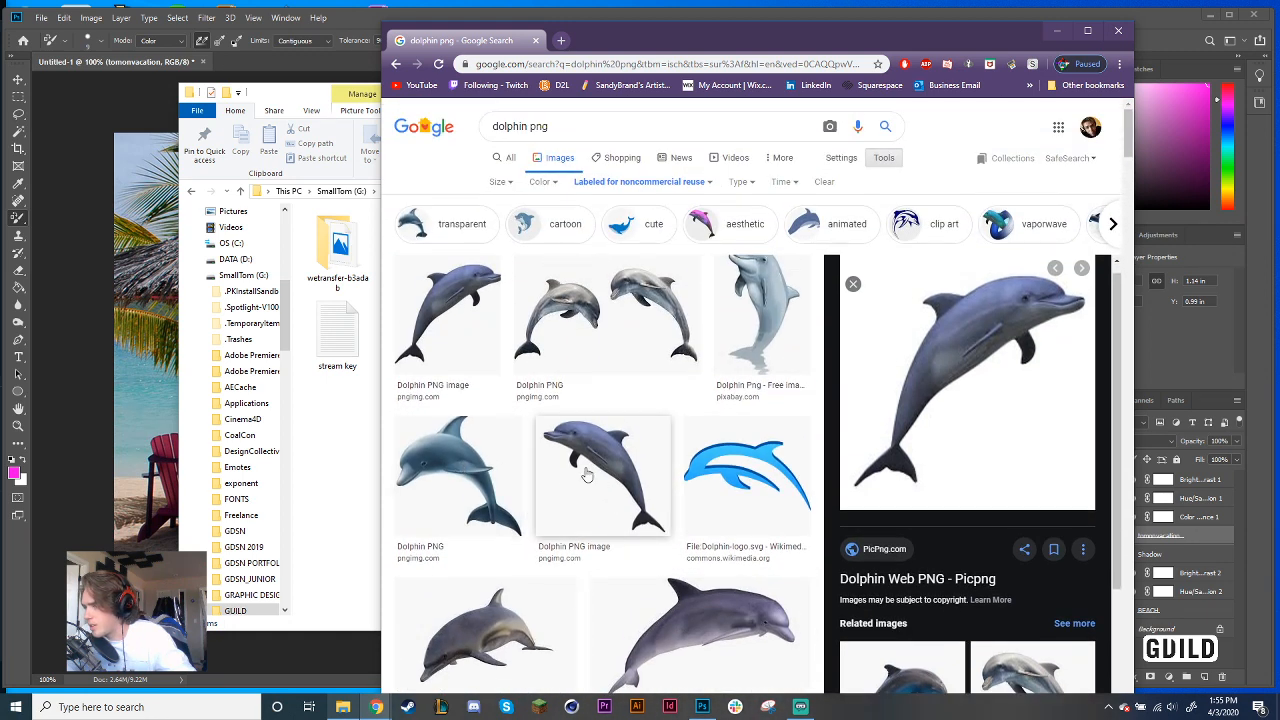
left_click(608, 334)
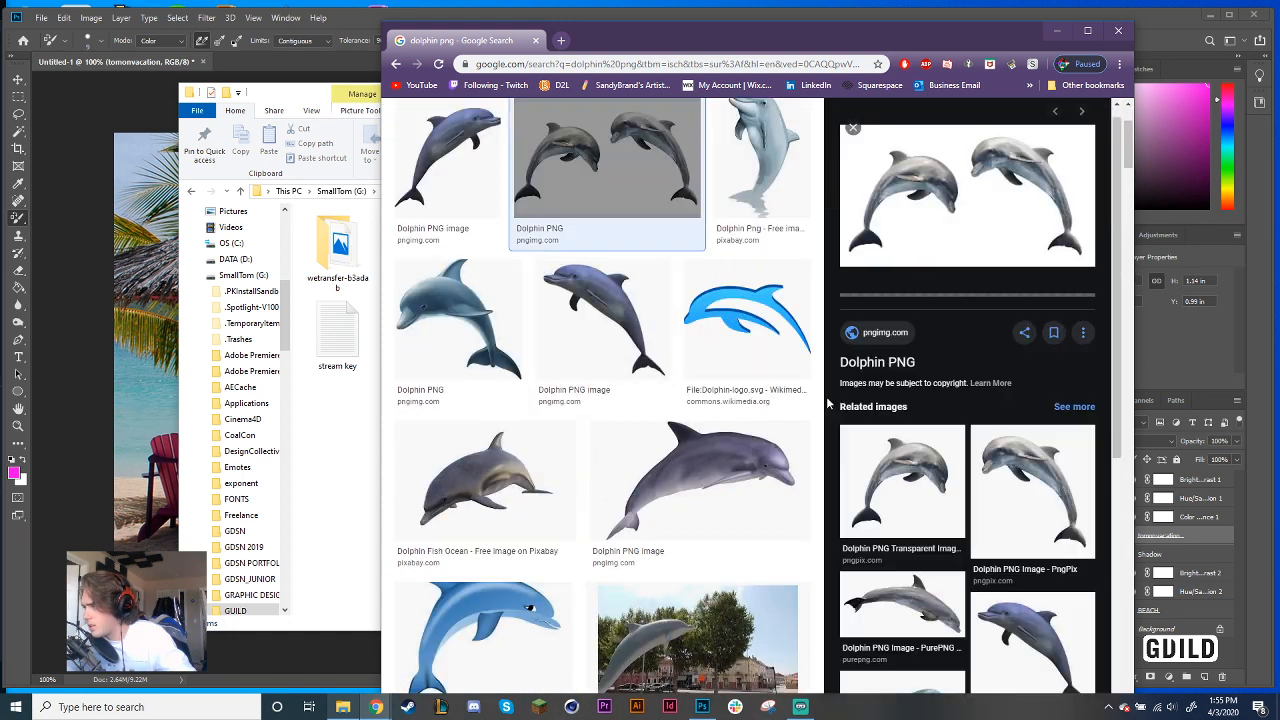
right_click(944, 186)
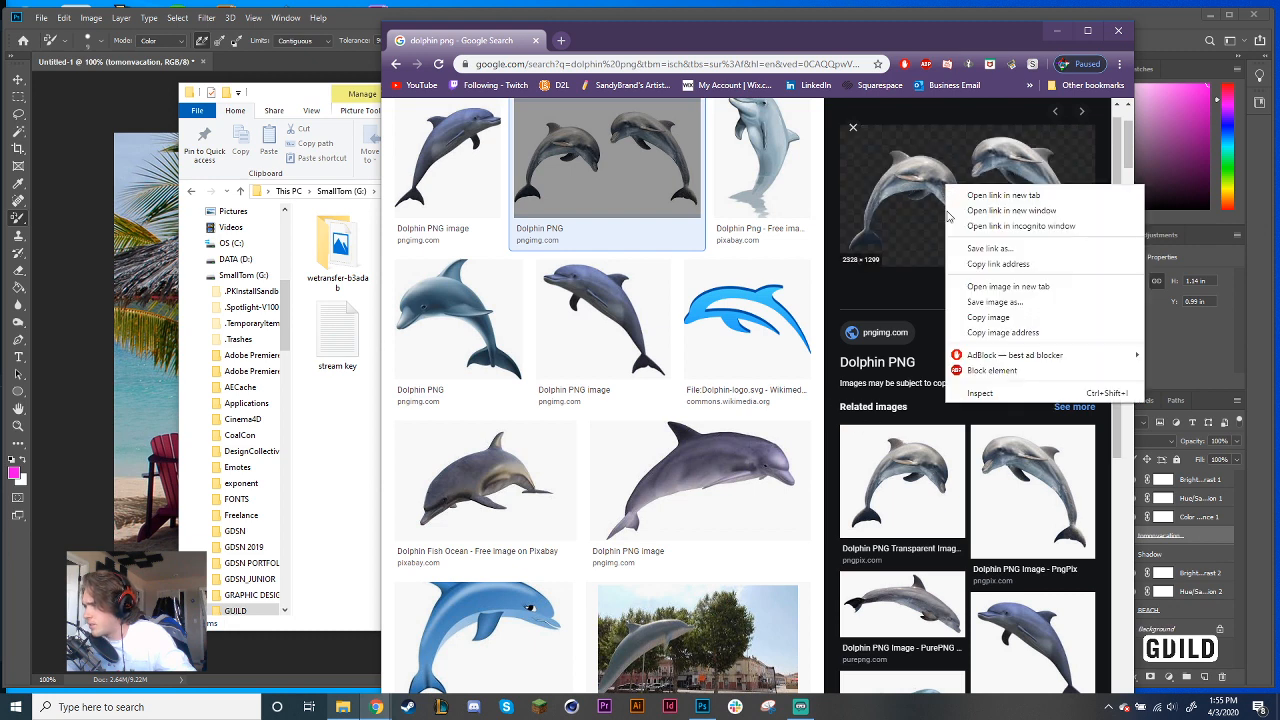
left_click(988, 317)
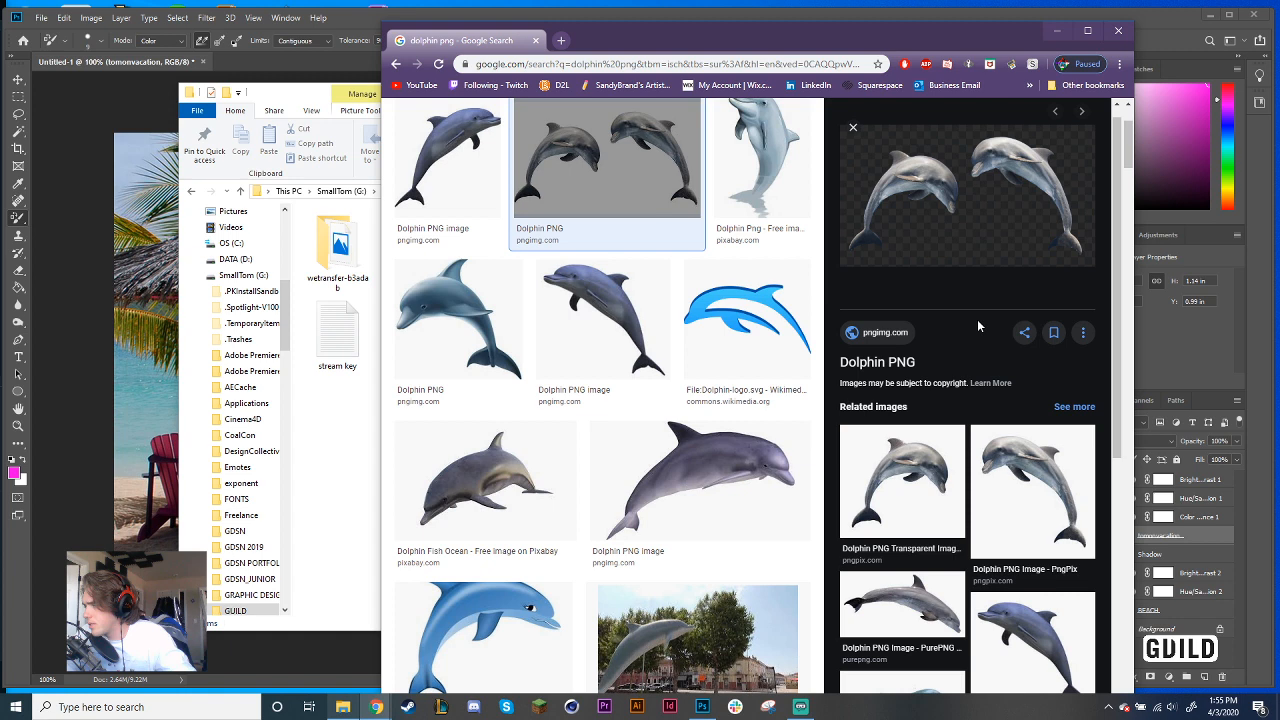
type("dolphins")
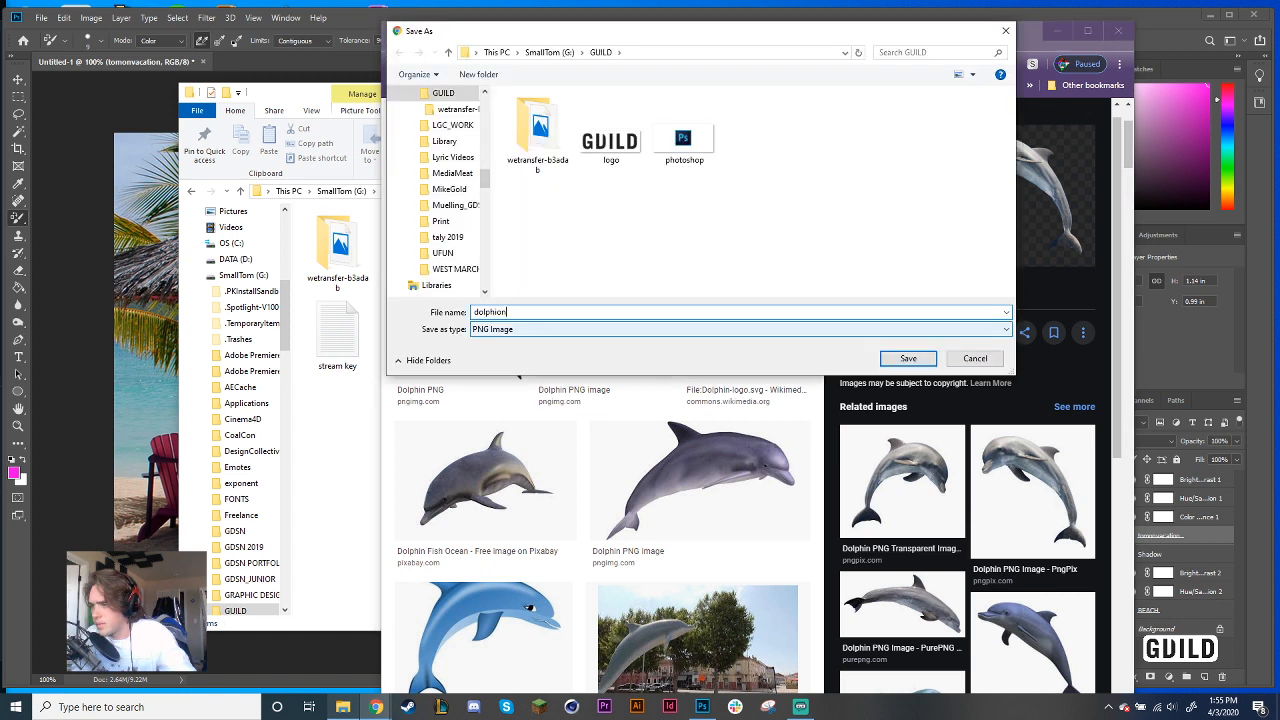
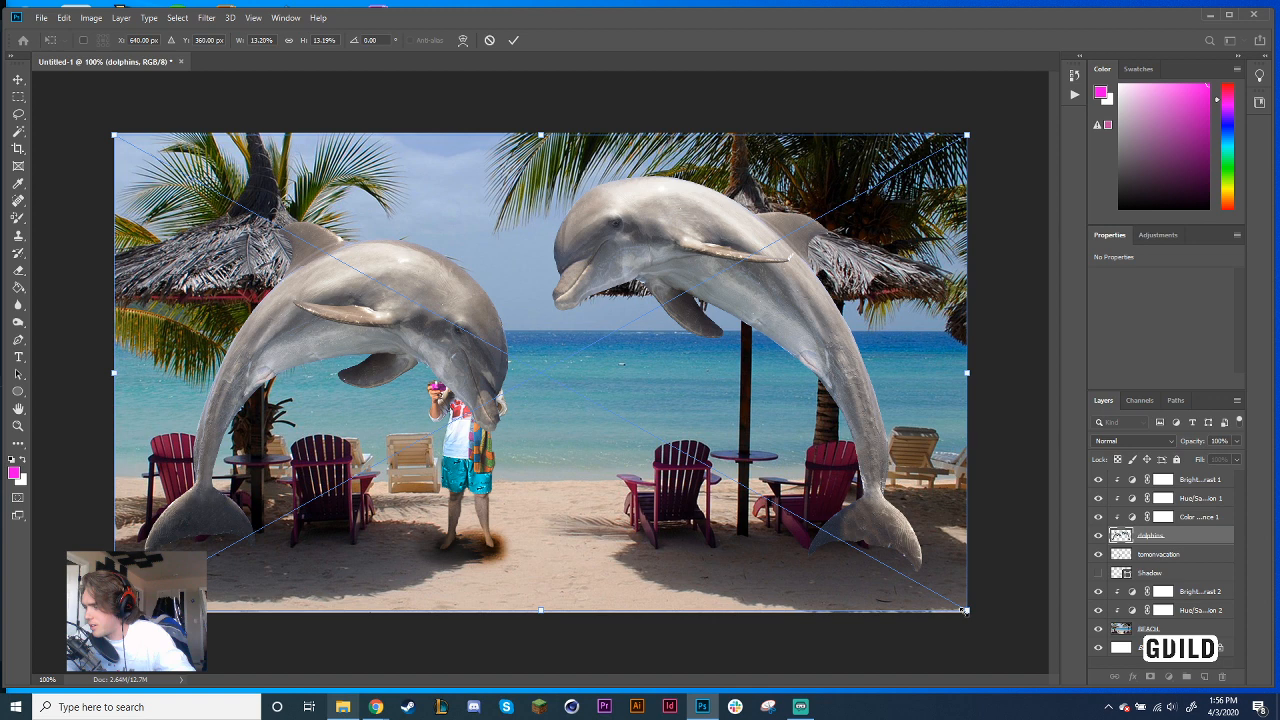
Scale the dolphins image down to about 5.7%, rotate it about 36°, and place it over the man and the sand beside him
left_click_drag(963, 610, 680, 416)
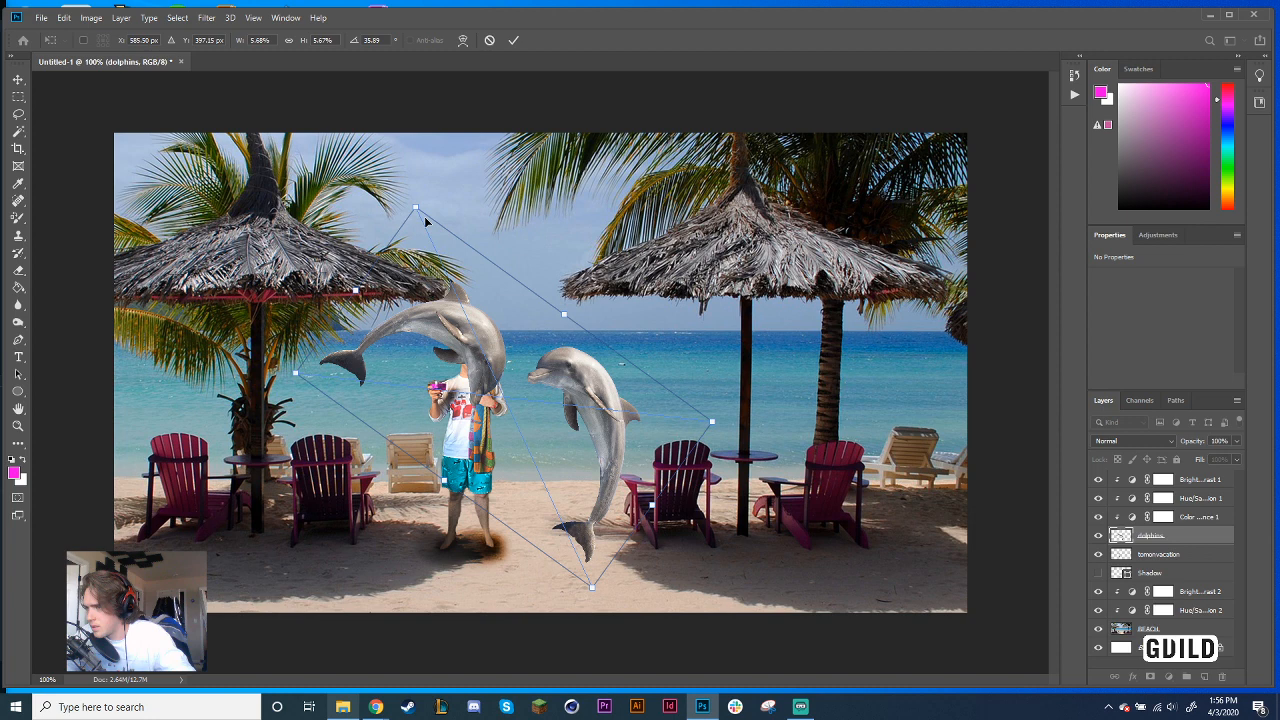
key("Return")
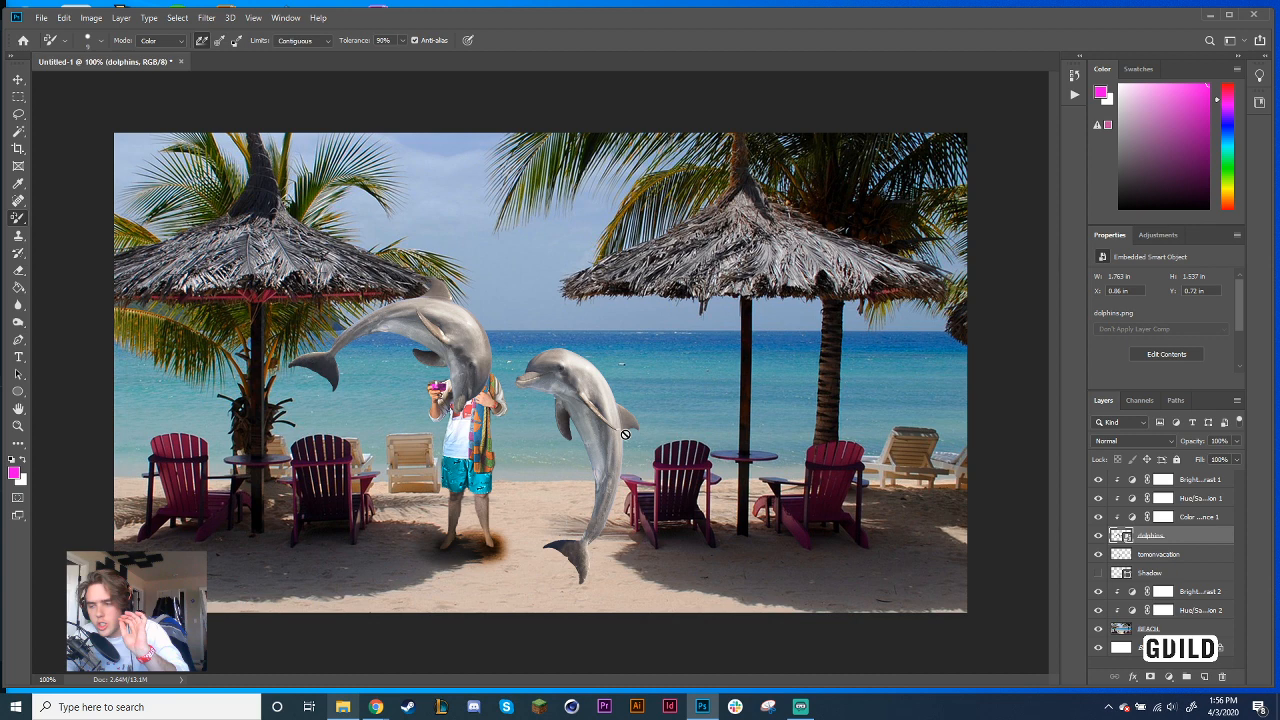
Outline the dolphin covering the man with a straight-sided Pen path and convert it to a new selection with 0-pixel feather
key("p")
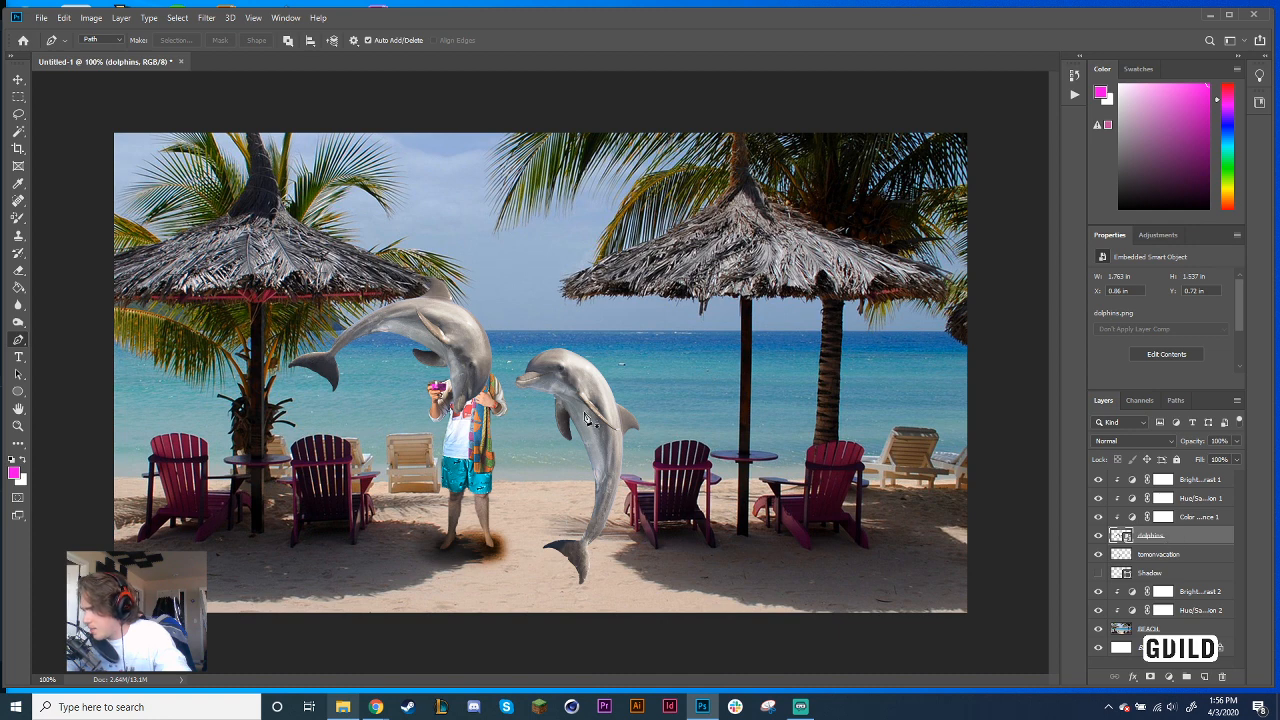
left_click(276, 401)
left_click(281, 326)
left_click(499, 271)
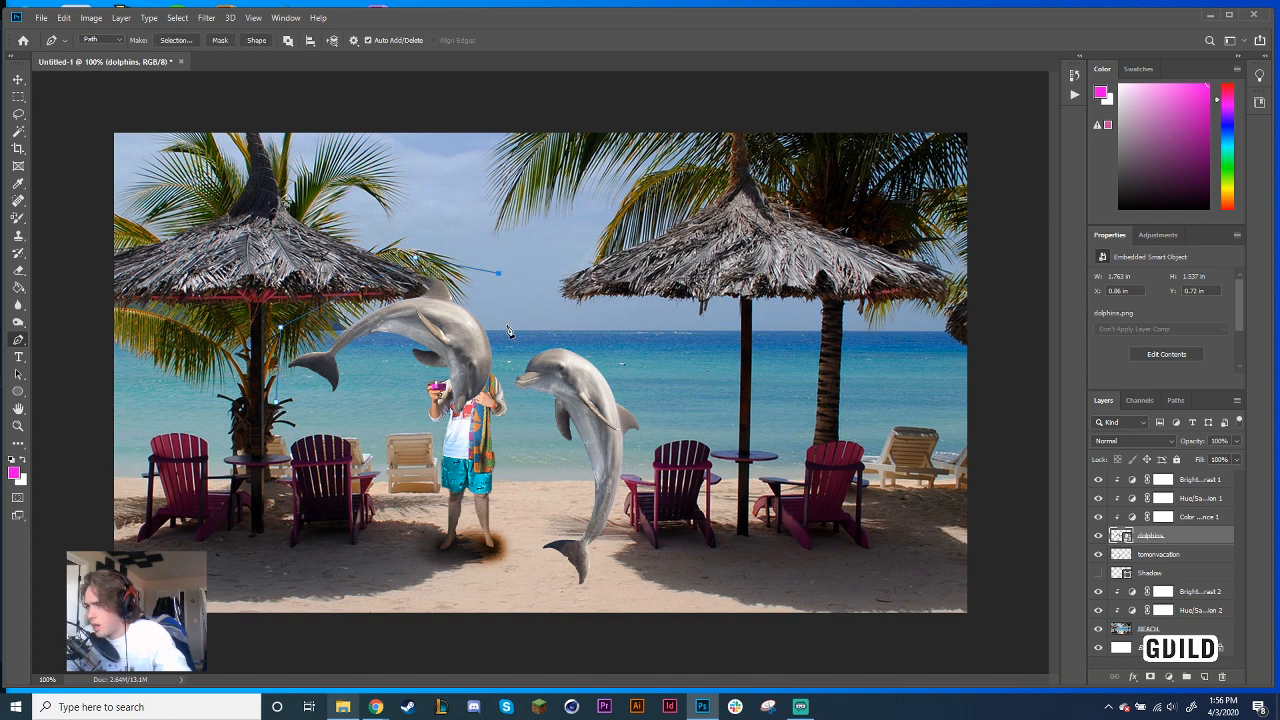
left_click(508, 335)
left_click(425, 439)
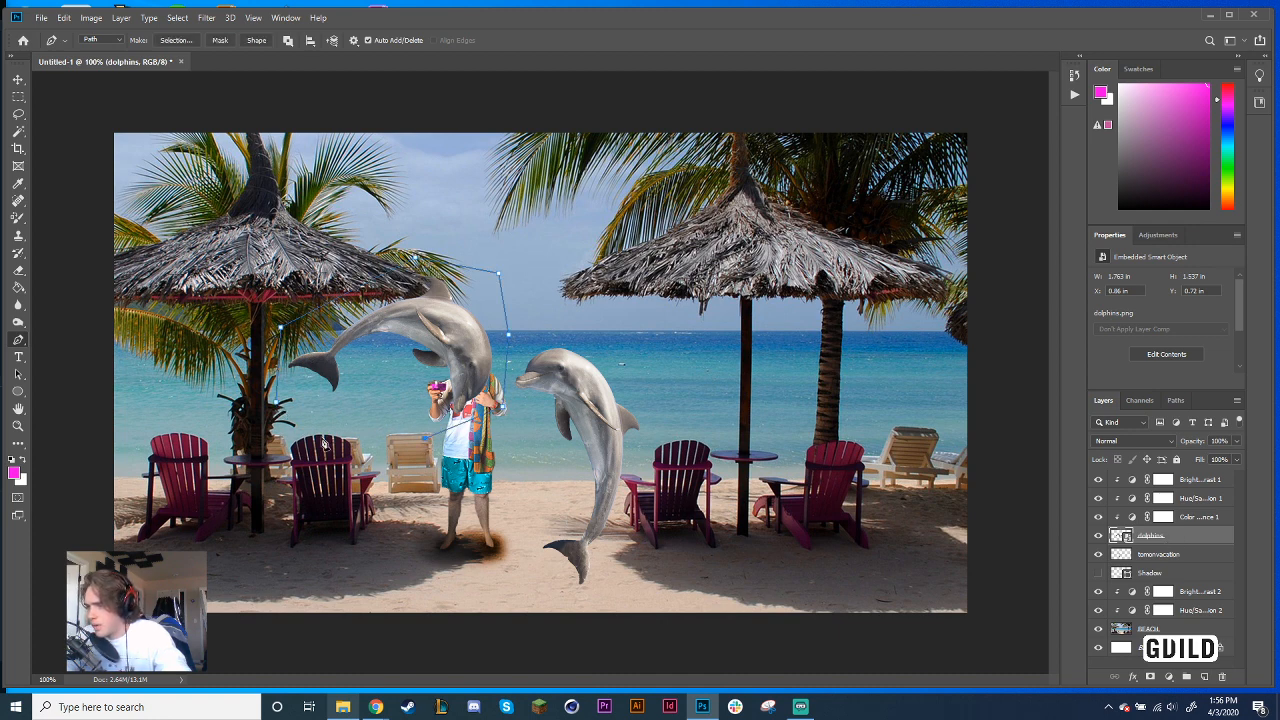
left_click(313, 437)
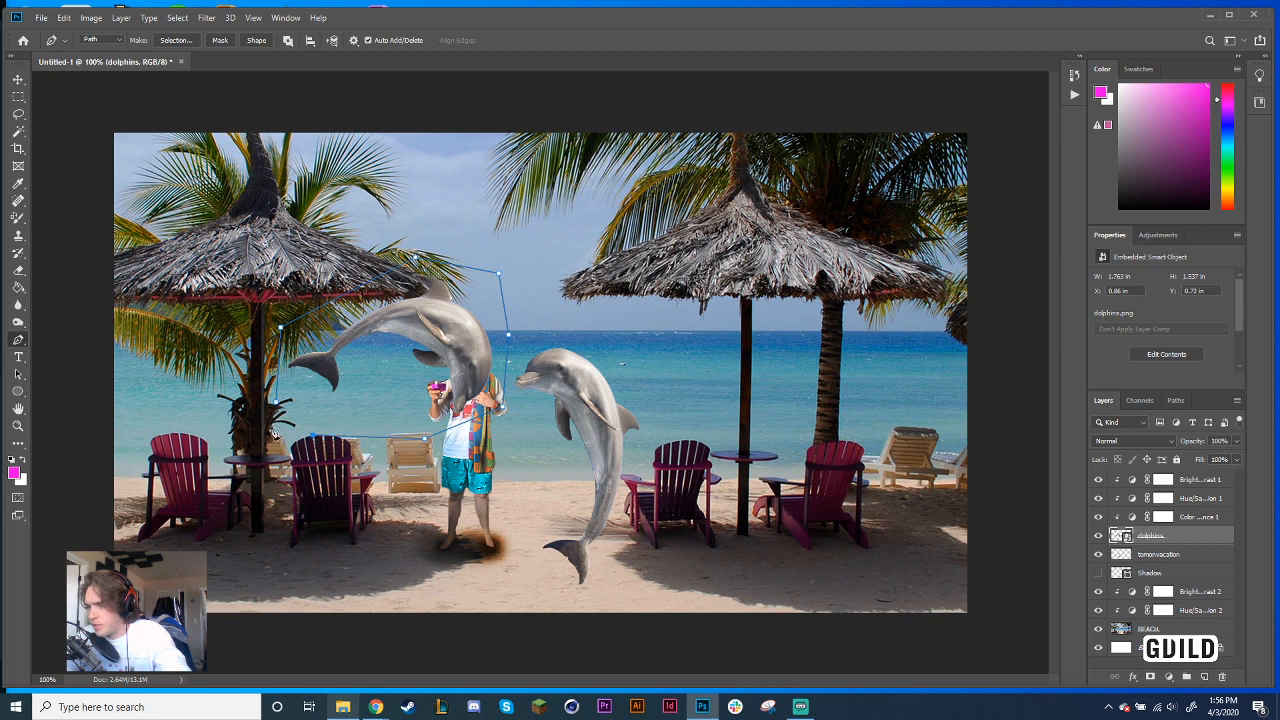
right_click(287, 402)
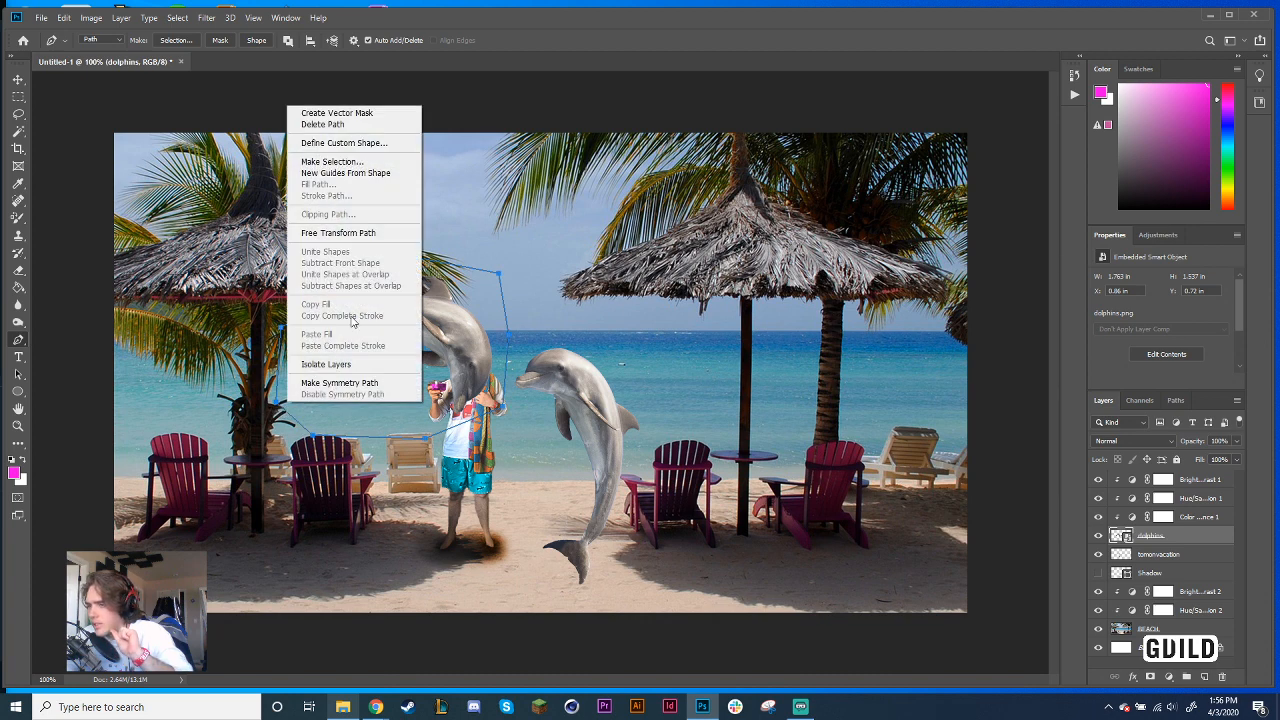
left_click(340, 161)
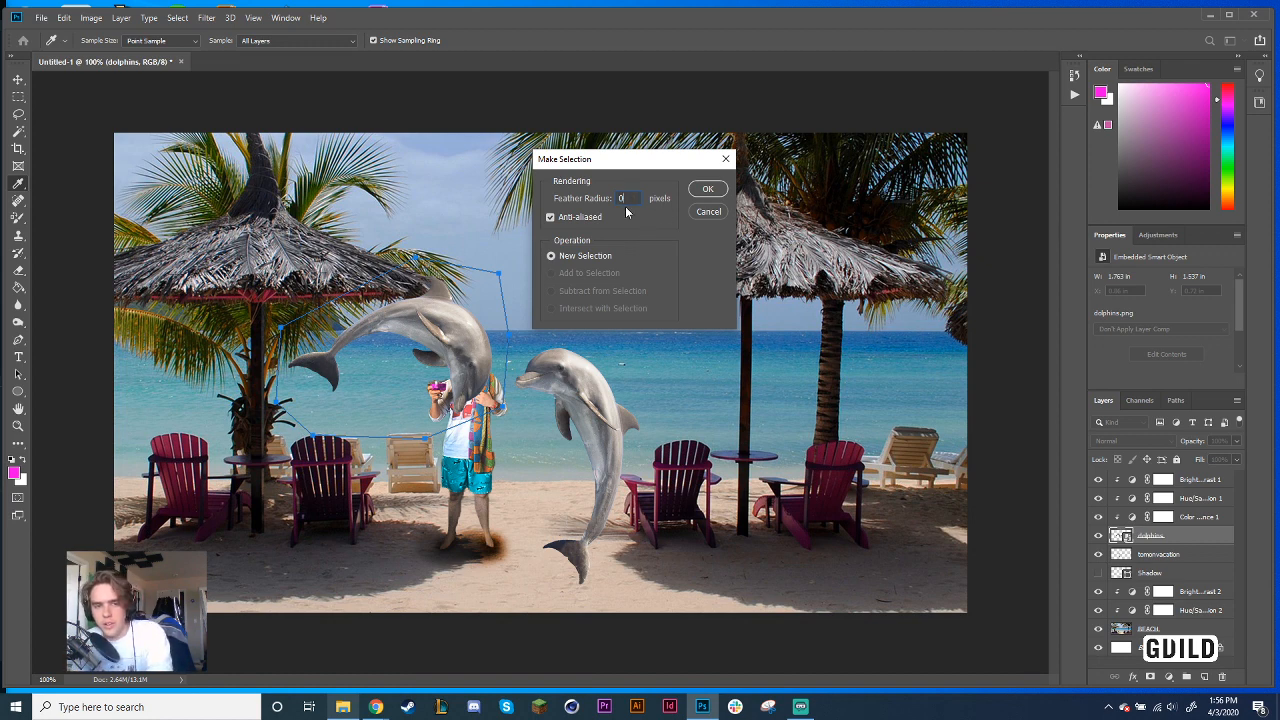
key("Return")
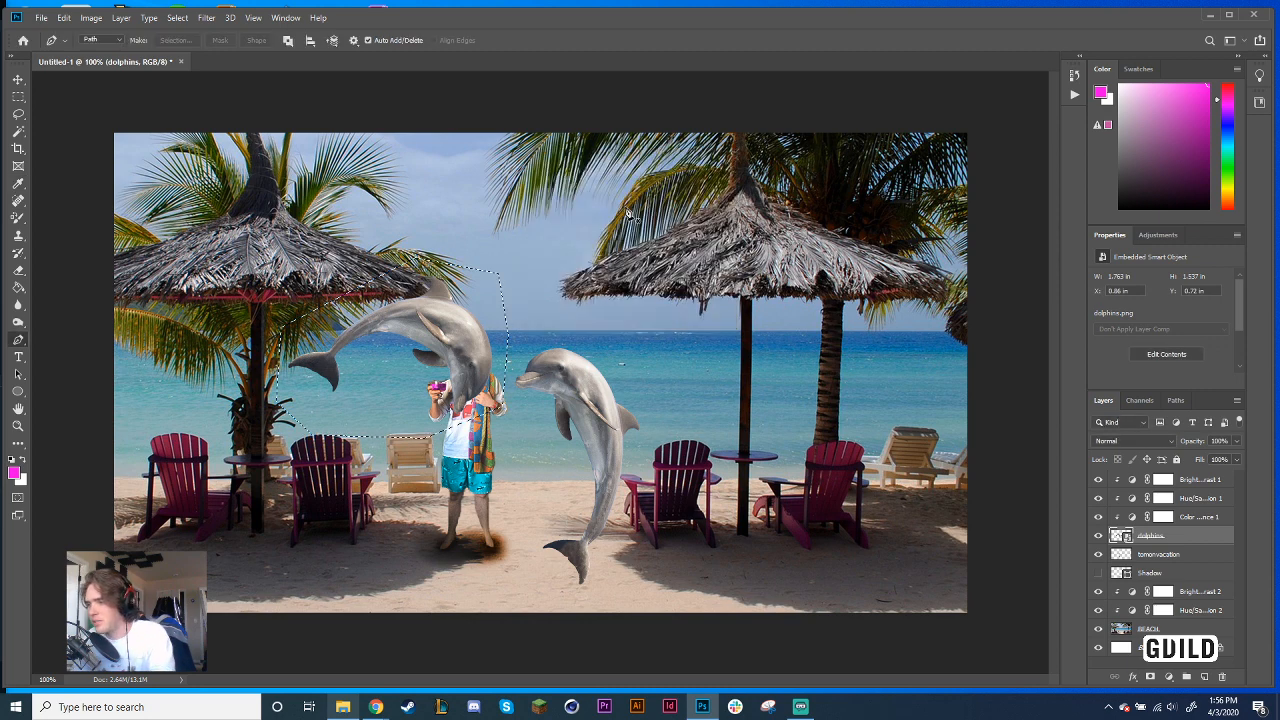
Try to delete the selected dolphin from the smart object, and rasterize the dolphins layer
key("Delete")
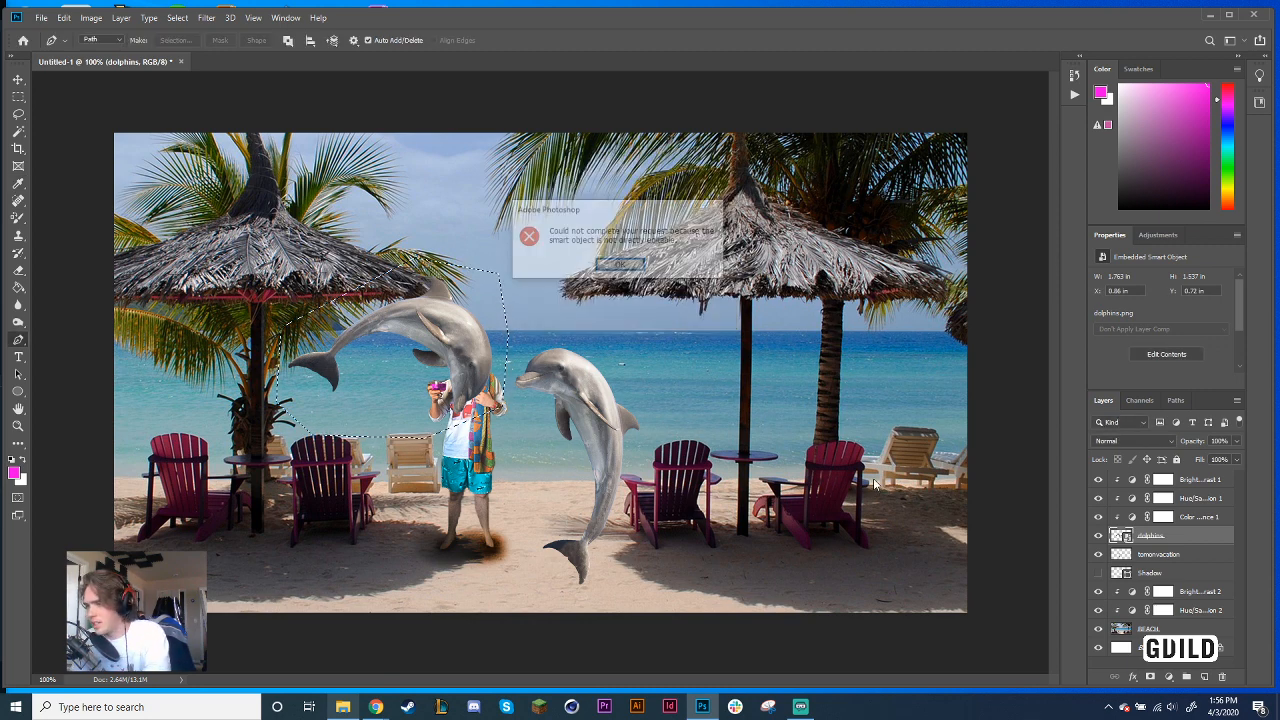
left_click(620, 265)
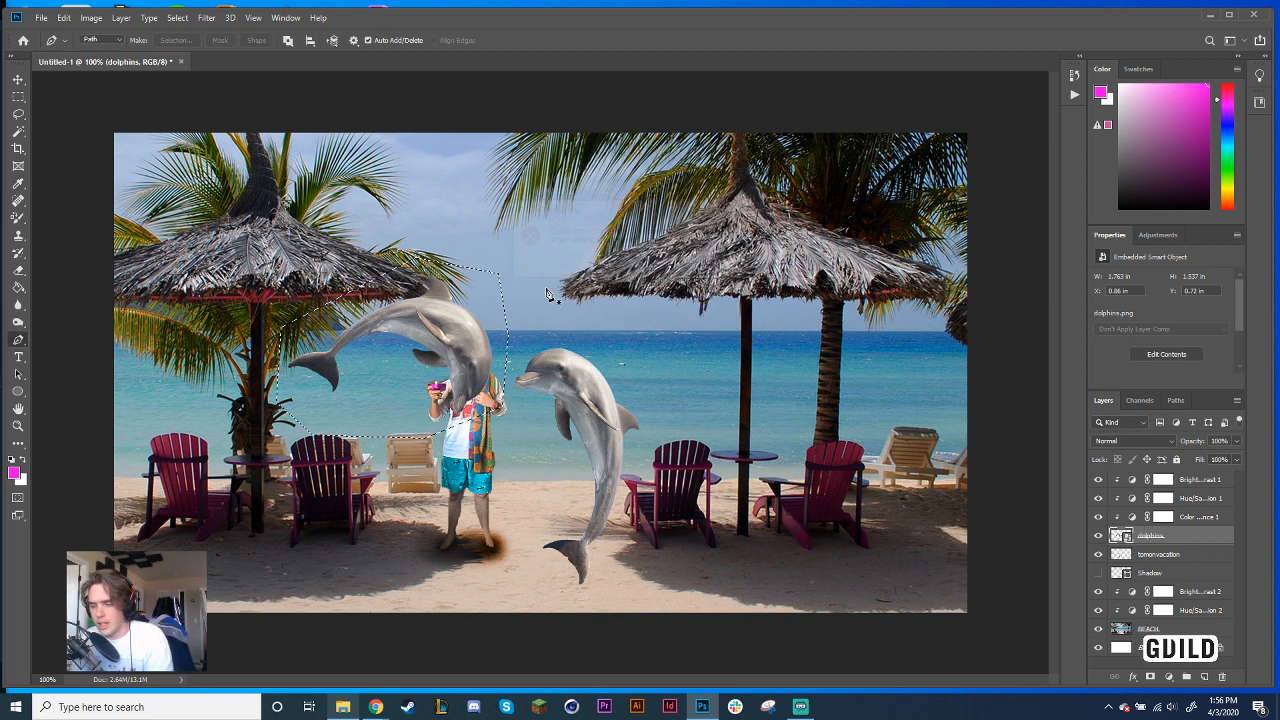
key("b")
left_click(484, 384)
key("Return")
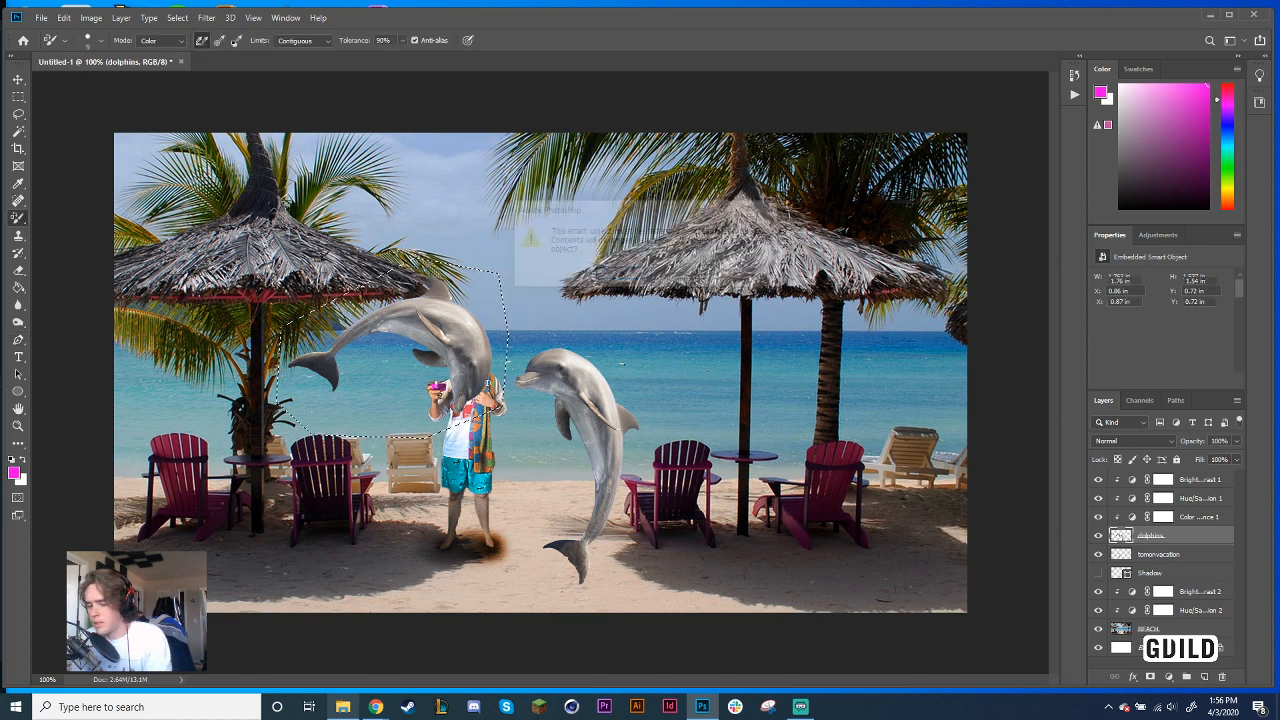
Delete the dolphin covering the man, clear the selection, and shift the remaining dolphin slightly upward
key("Delete")
key("v")
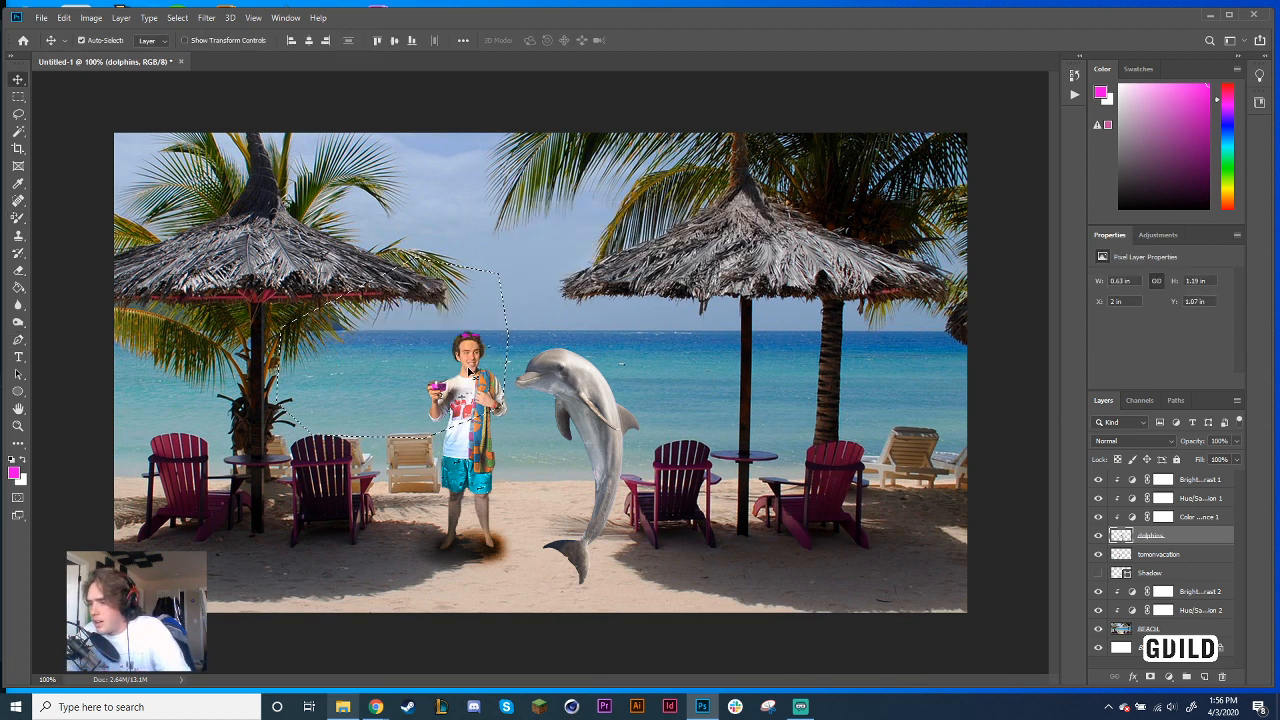
key("ctrl+d")
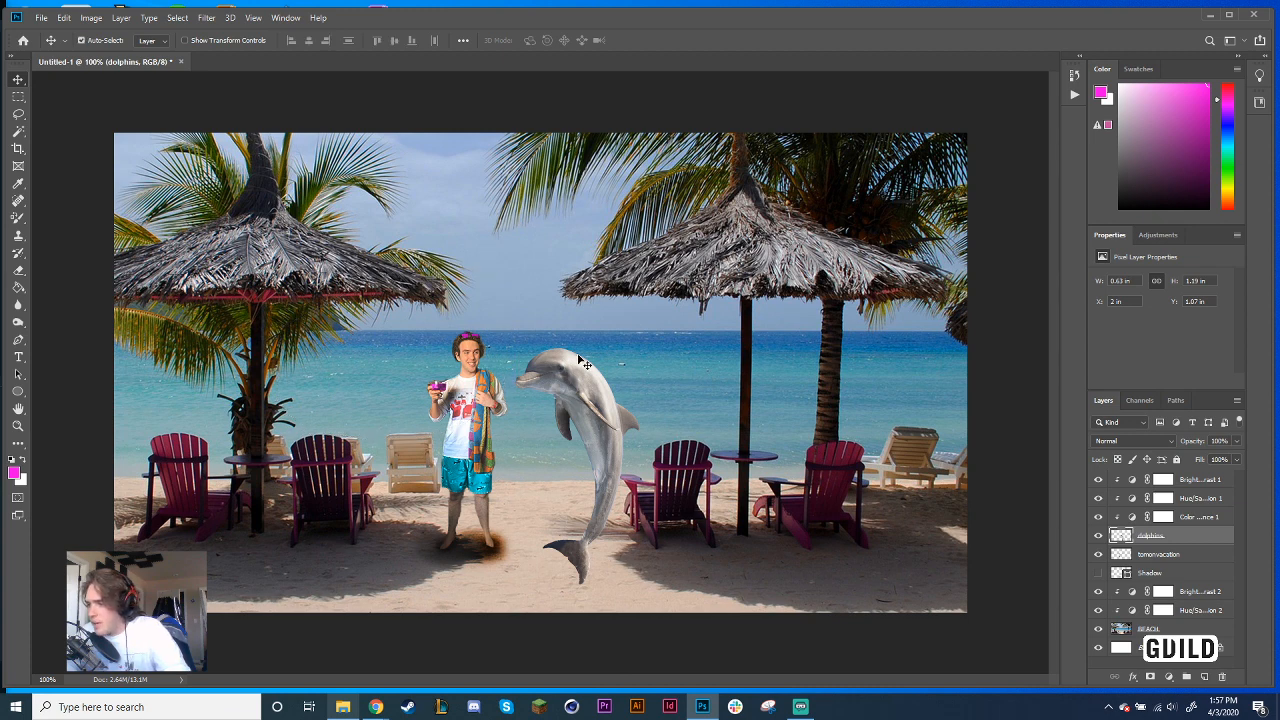
left_click_drag(602, 388, 601, 384)
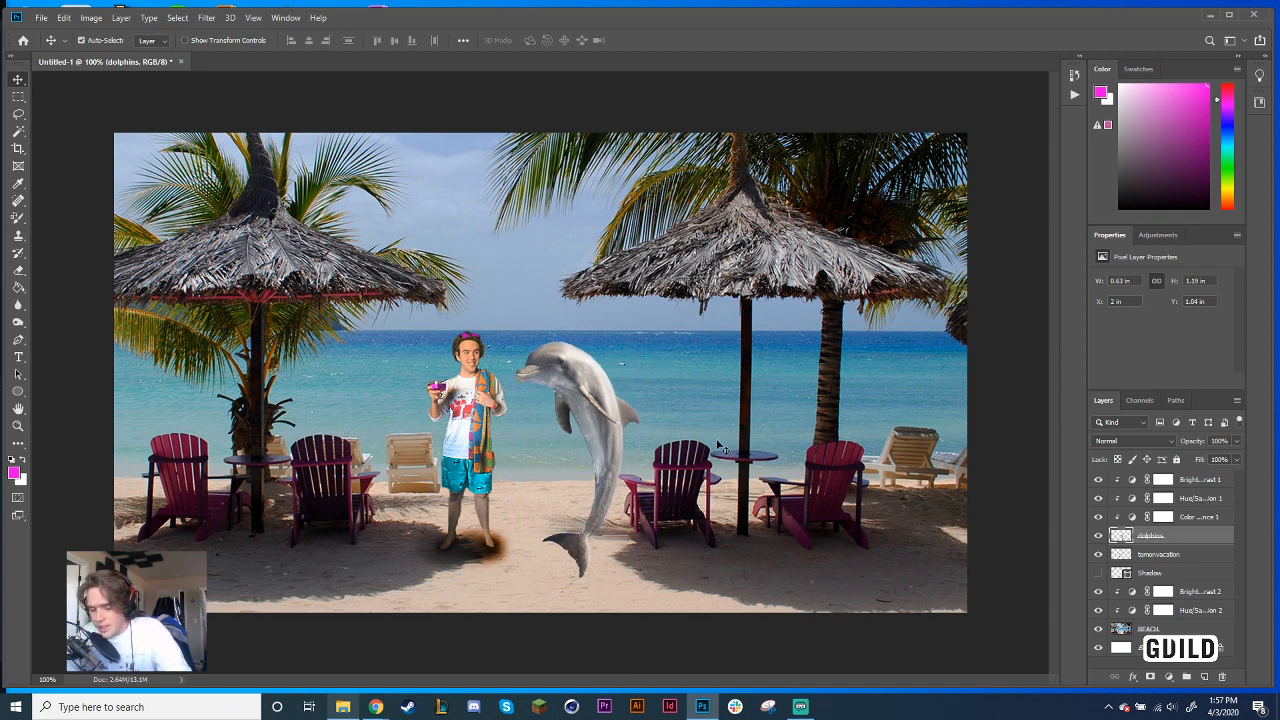
left_click(613, 402)
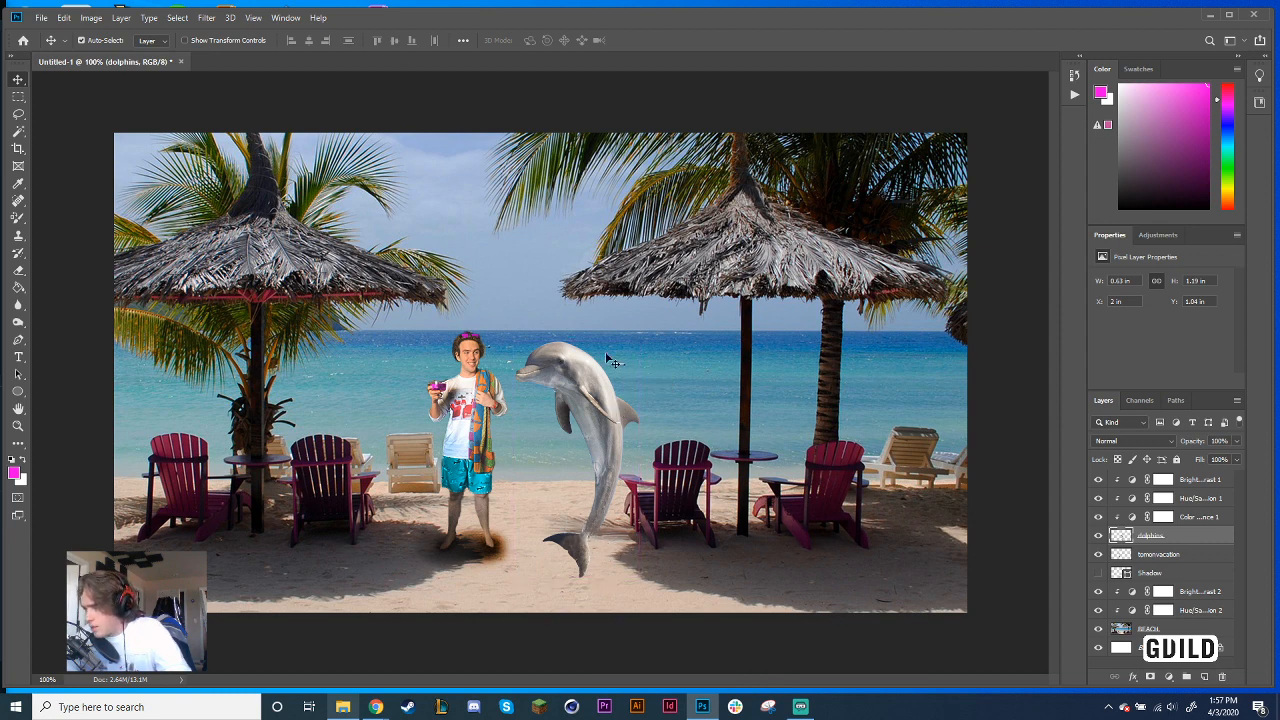
Start a Puppet Warp on the remaining dolphin and pin both tail fluke tips and both sides of the lower body
left_click(59, 18)
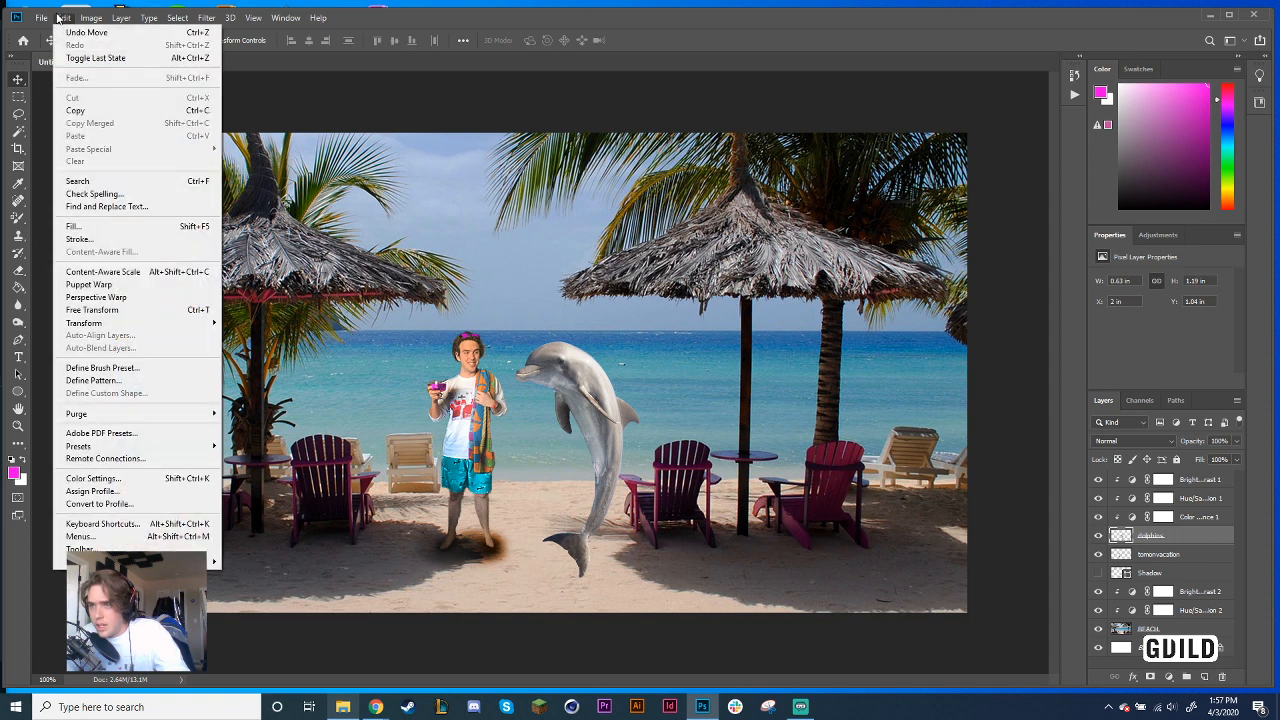
left_click(90, 285)
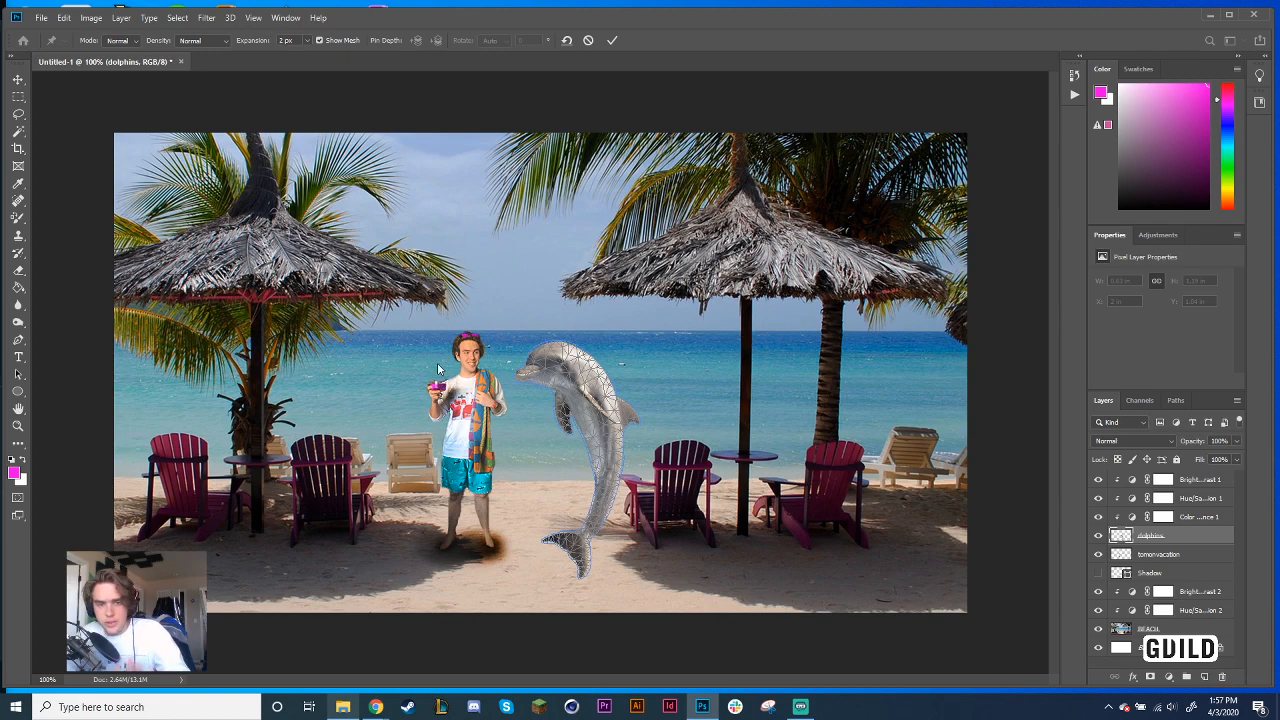
key("ctrl+plus")
key("ctrl+plus")
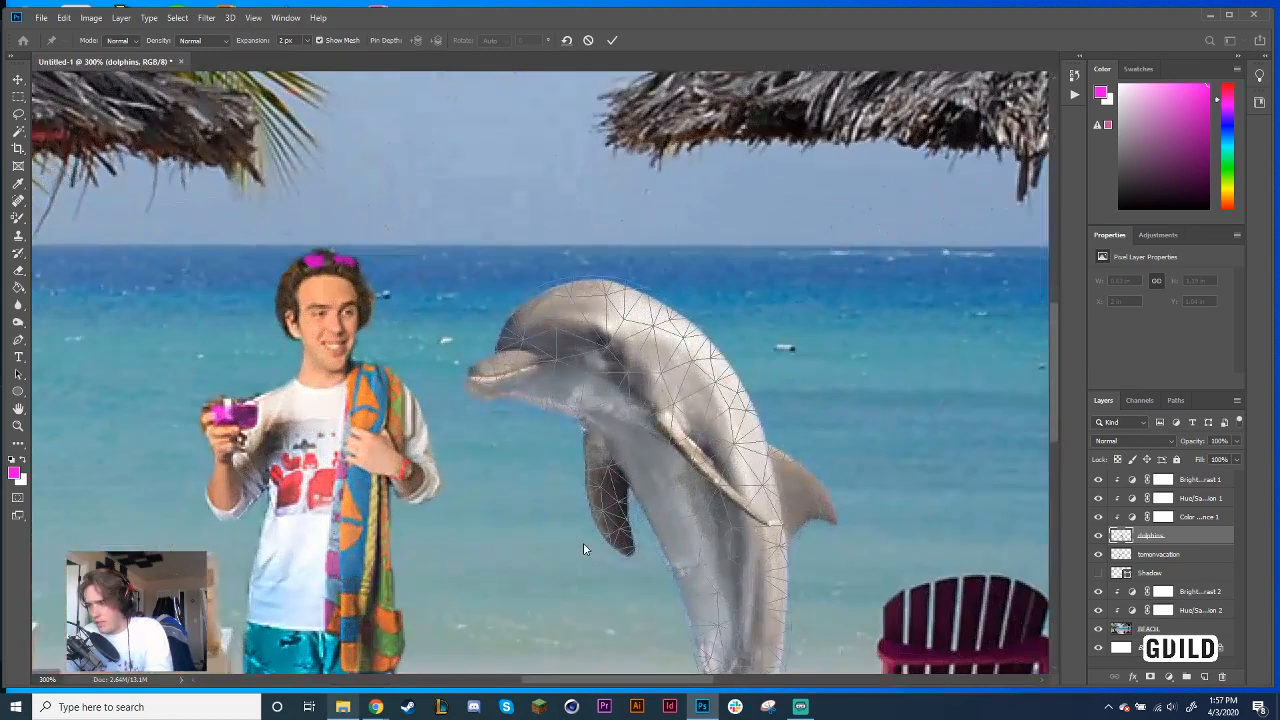
left_click_drag(643, 489, 622, 348)
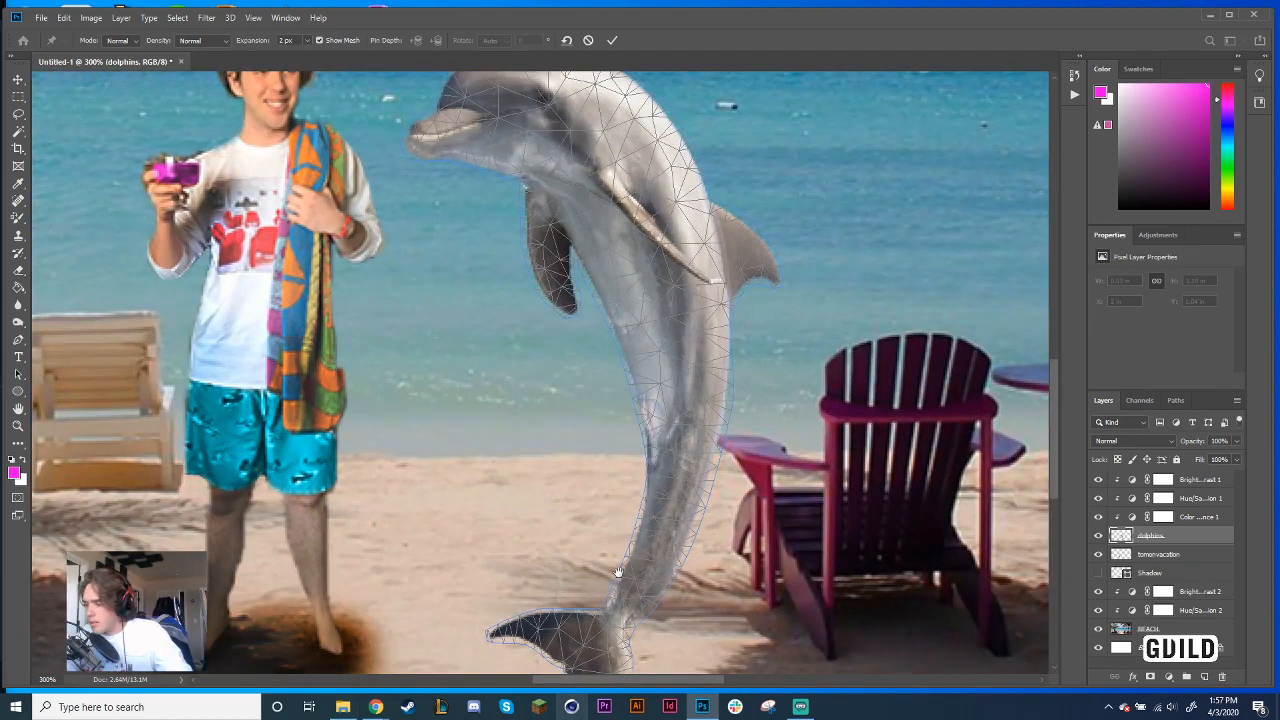
left_click_drag(618, 572, 576, 450)
left_click(452, 510)
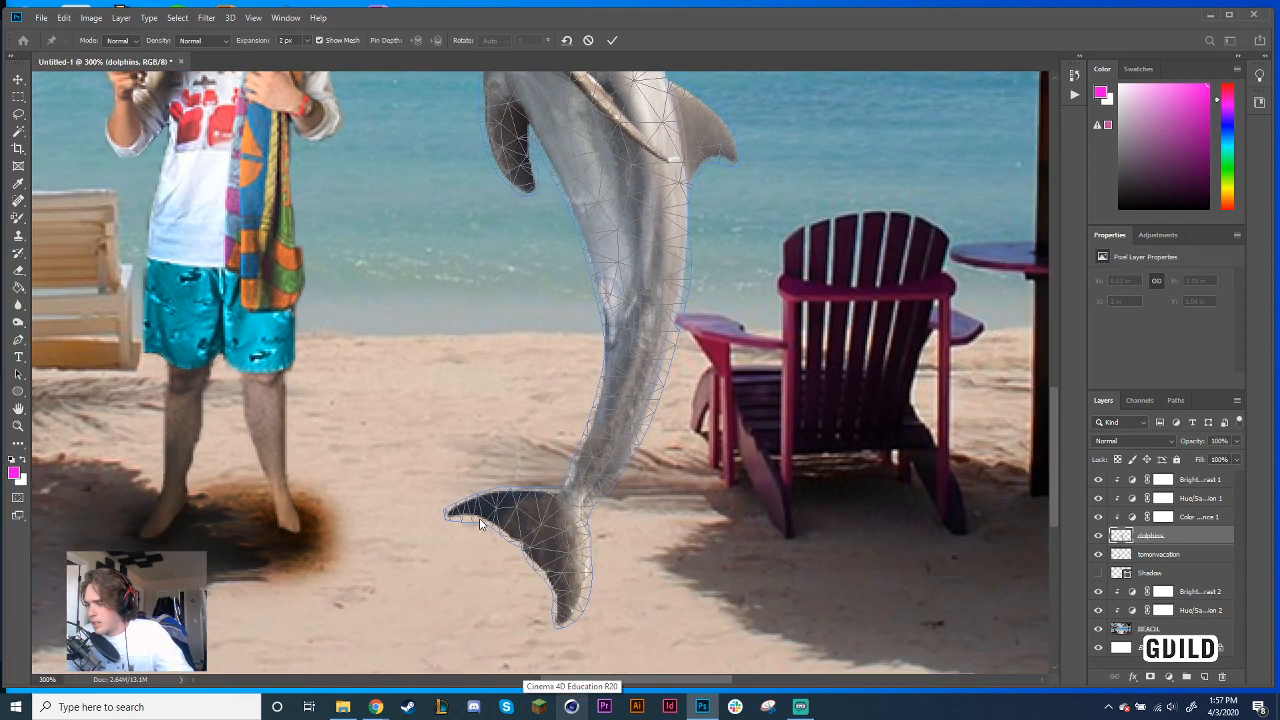
left_click(562, 609)
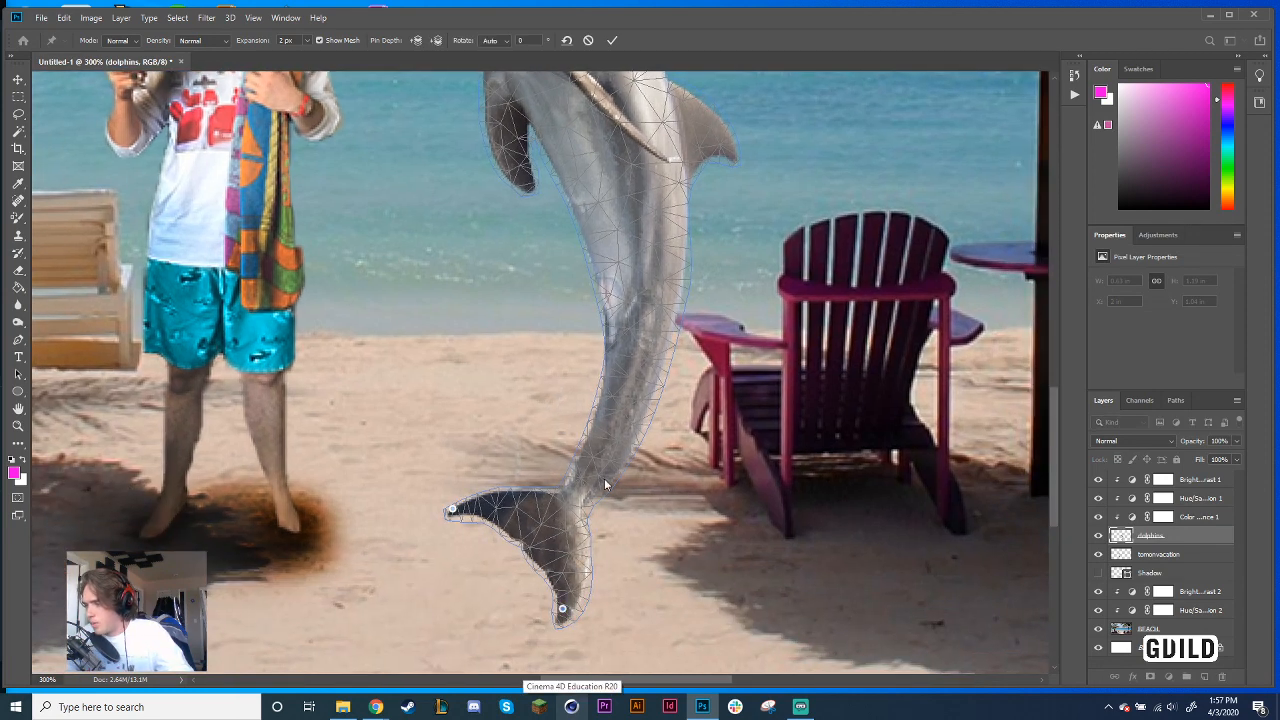
left_click(658, 362)
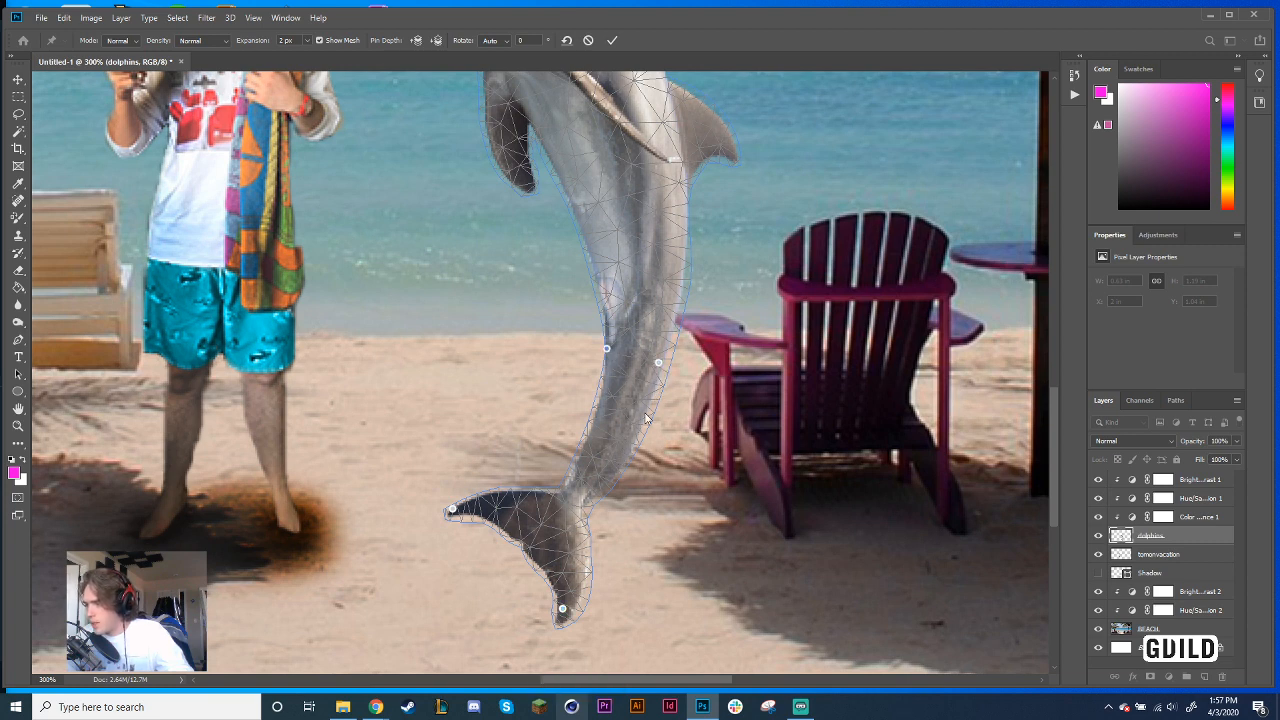
left_click_drag(607, 350, 604, 347)
Bend the dolphin's tail forward and up toward the man by repositioning the two fluke pins, and apply the warp
left_click_drag(451, 512, 442, 439)
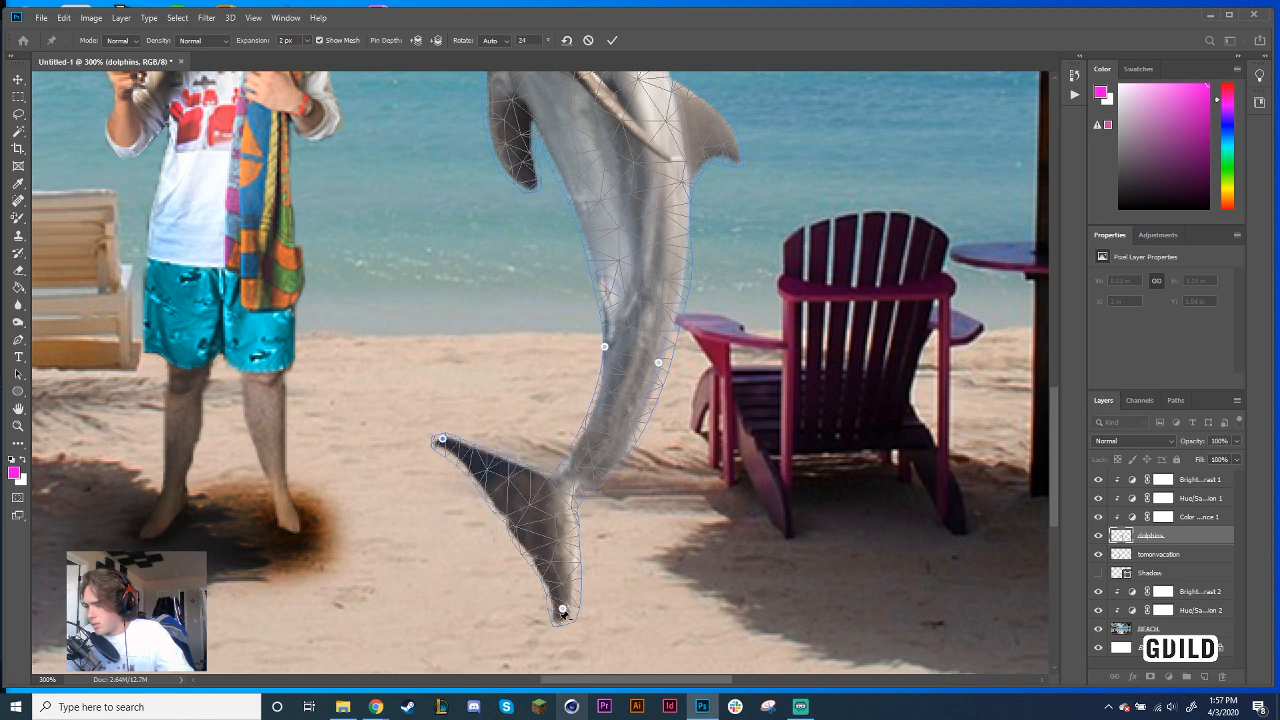
left_click_drag(564, 611, 378, 484)
left_click_drag(442, 439, 422, 397)
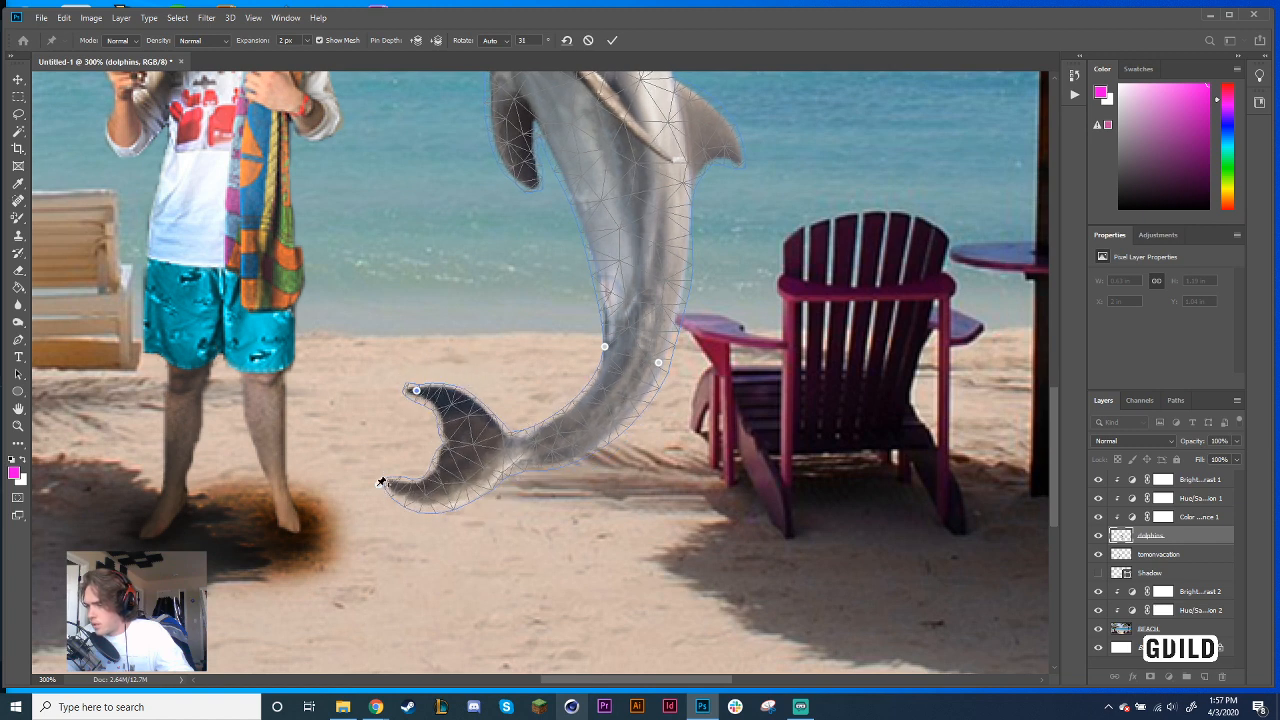
left_click_drag(379, 485, 518, 316)
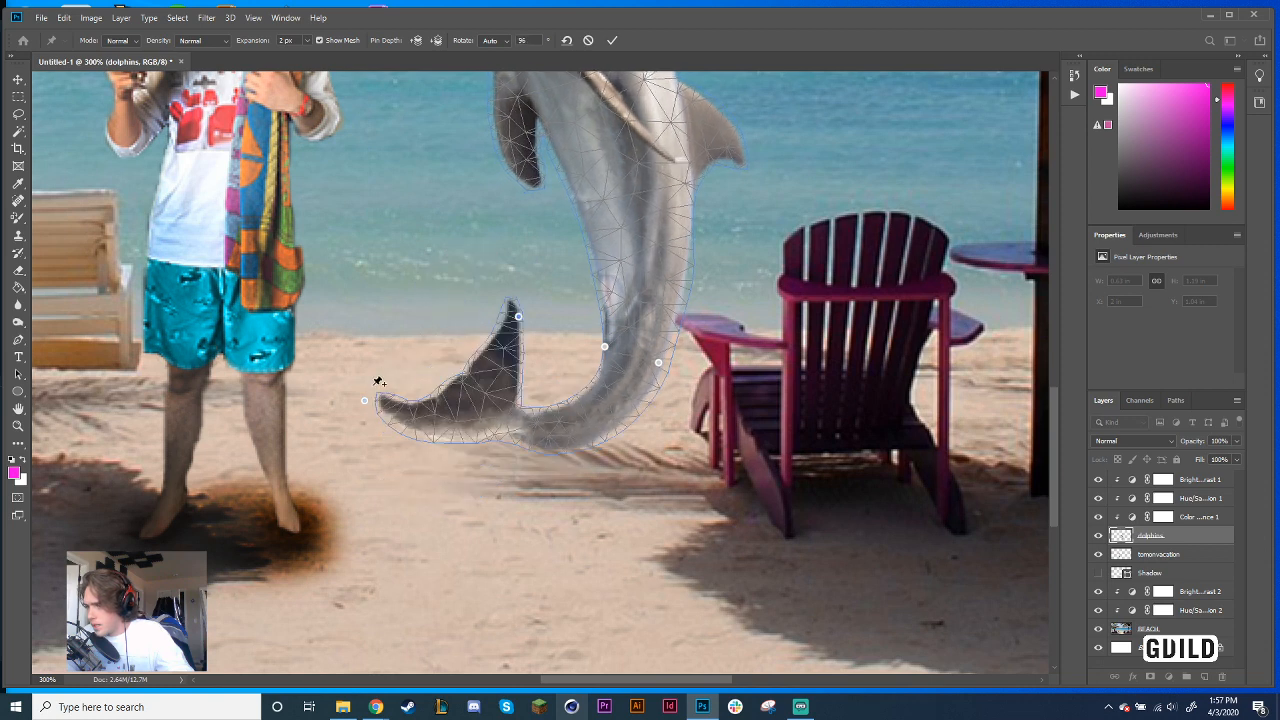
left_click_drag(377, 392, 355, 320)
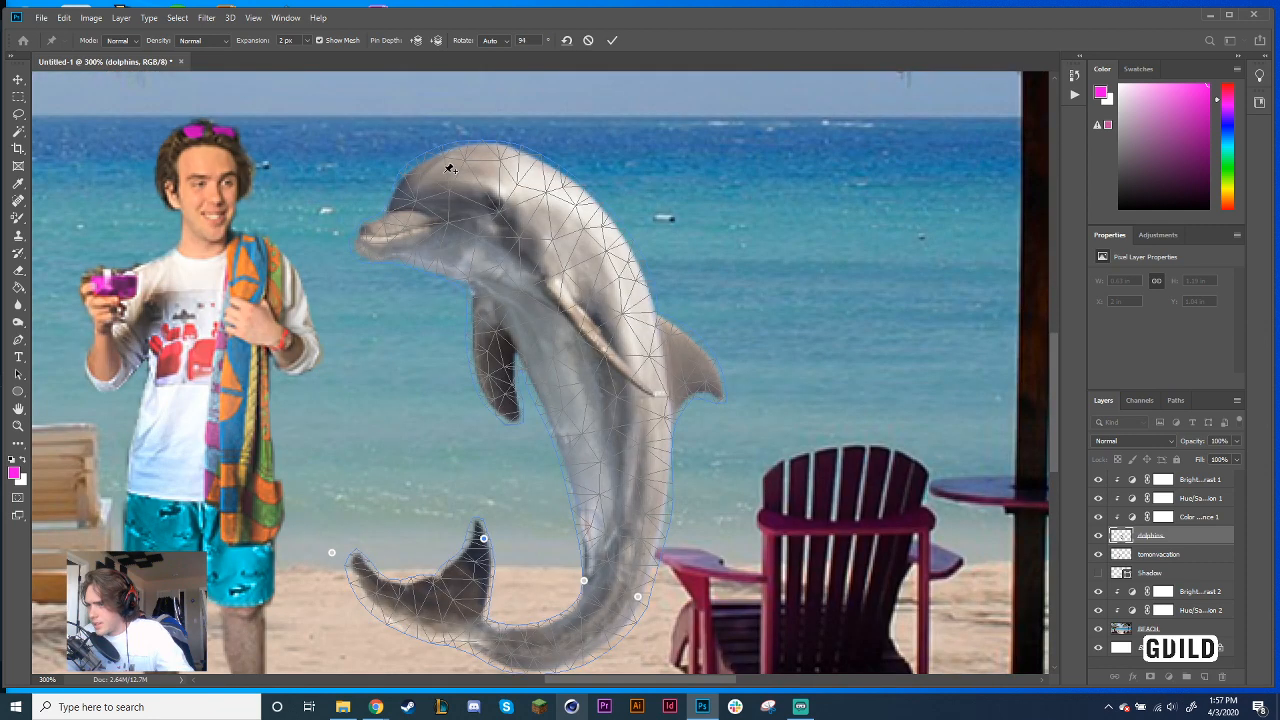
key("Return")
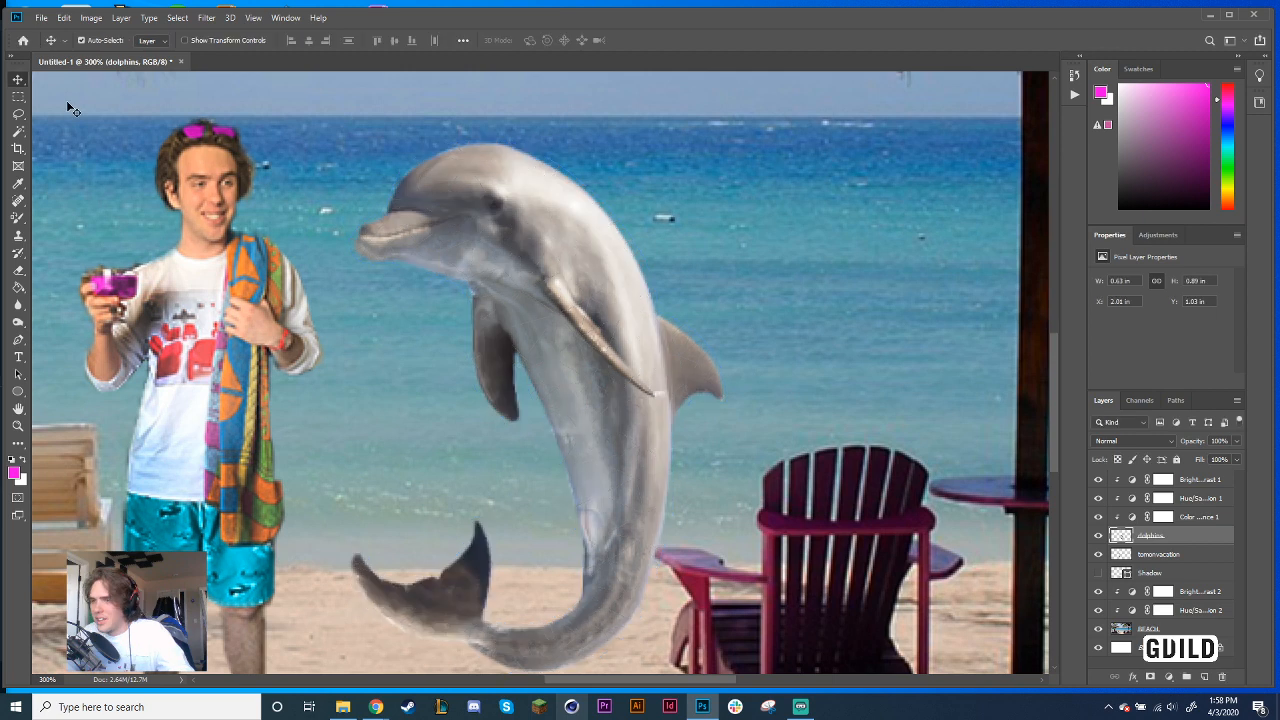
Move the warped dolphin lower over the sand so that it overlaps the edge of the neighbouring purple chair
scroll(605, 222, "down", 3)
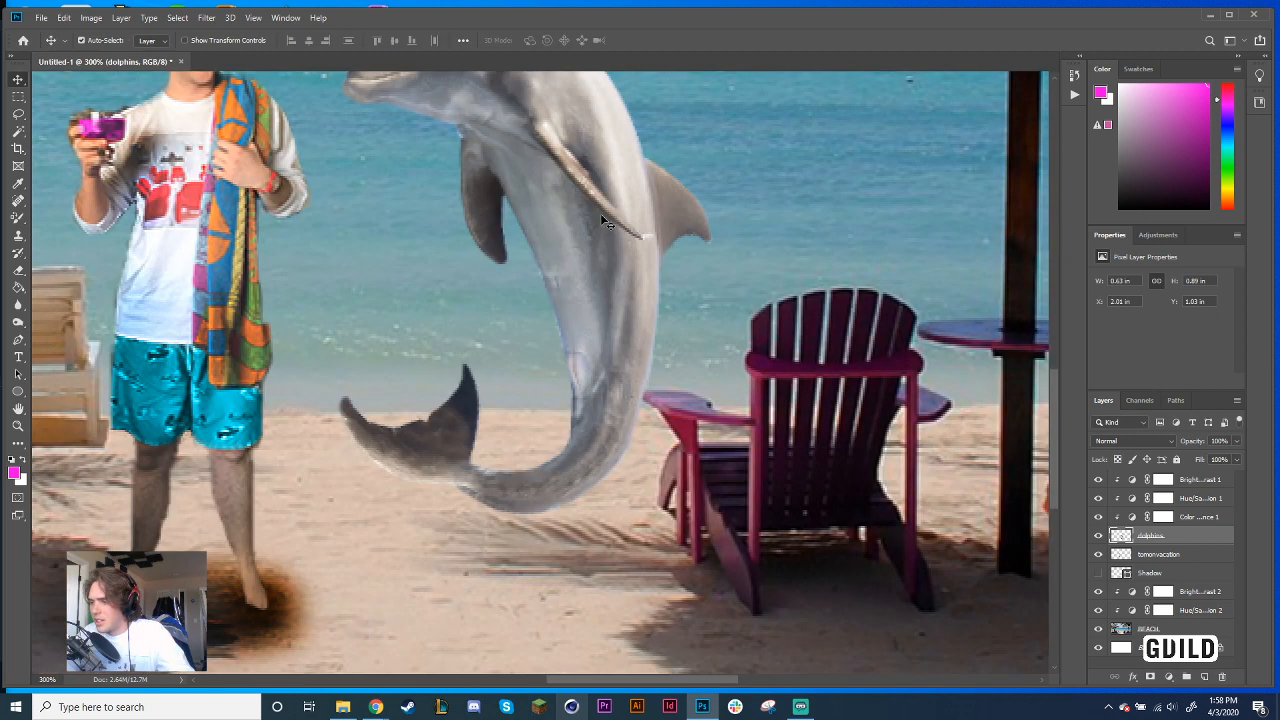
left_click_drag(603, 221, 593, 334)
left_click_drag(668, 296, 711, 342)
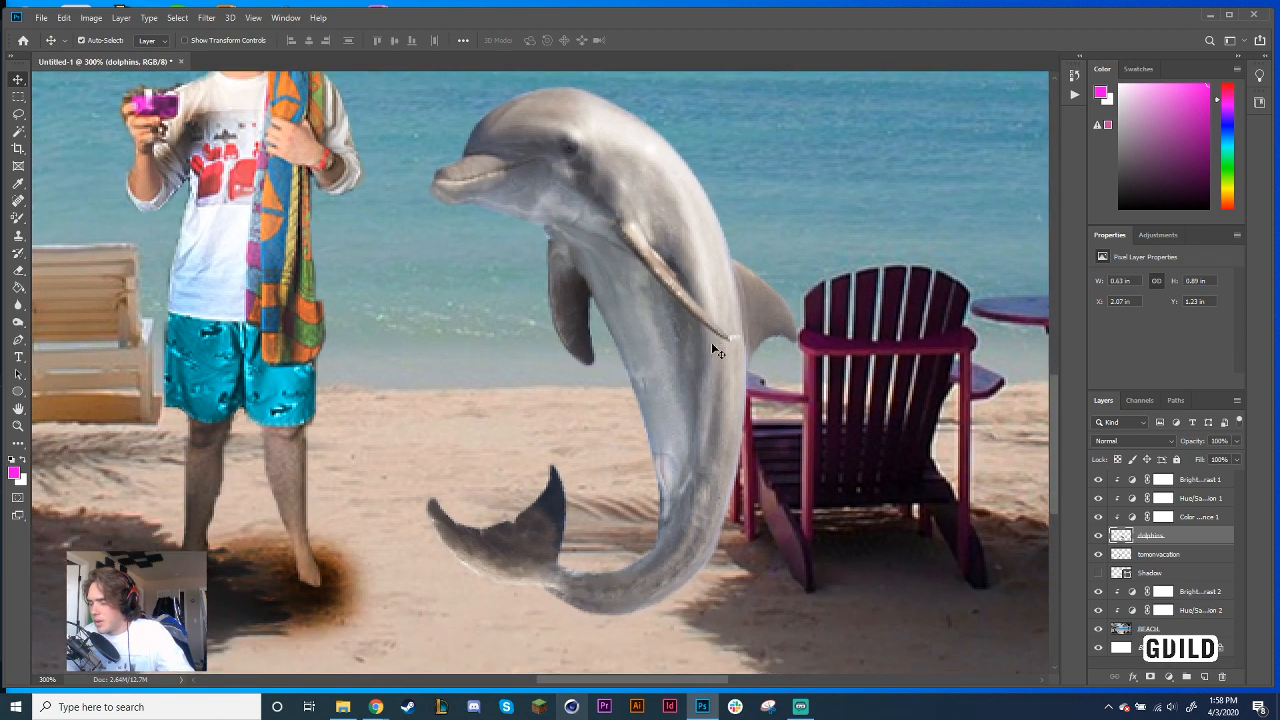
Burn a shadow into the sand of the BEACH layer beneath the dolphin's tail, with 52% exposure and the Midtones range
left_click(1150, 628)
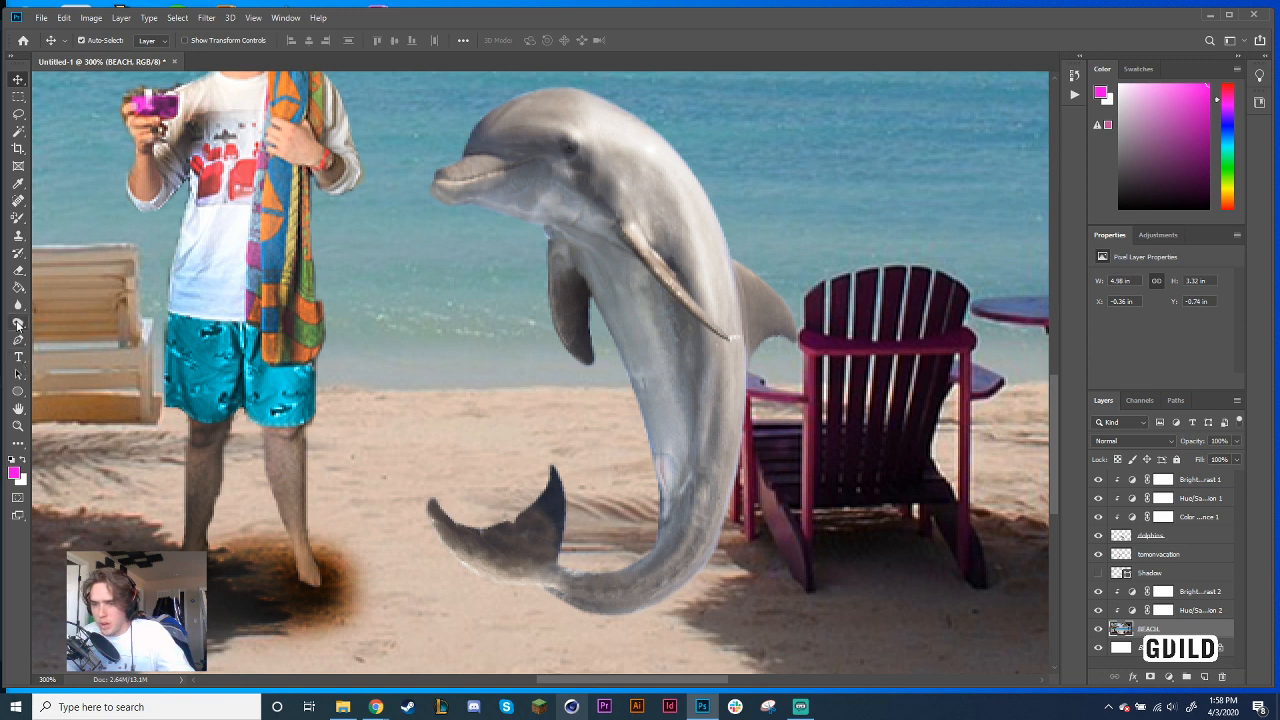
left_click(18, 322)
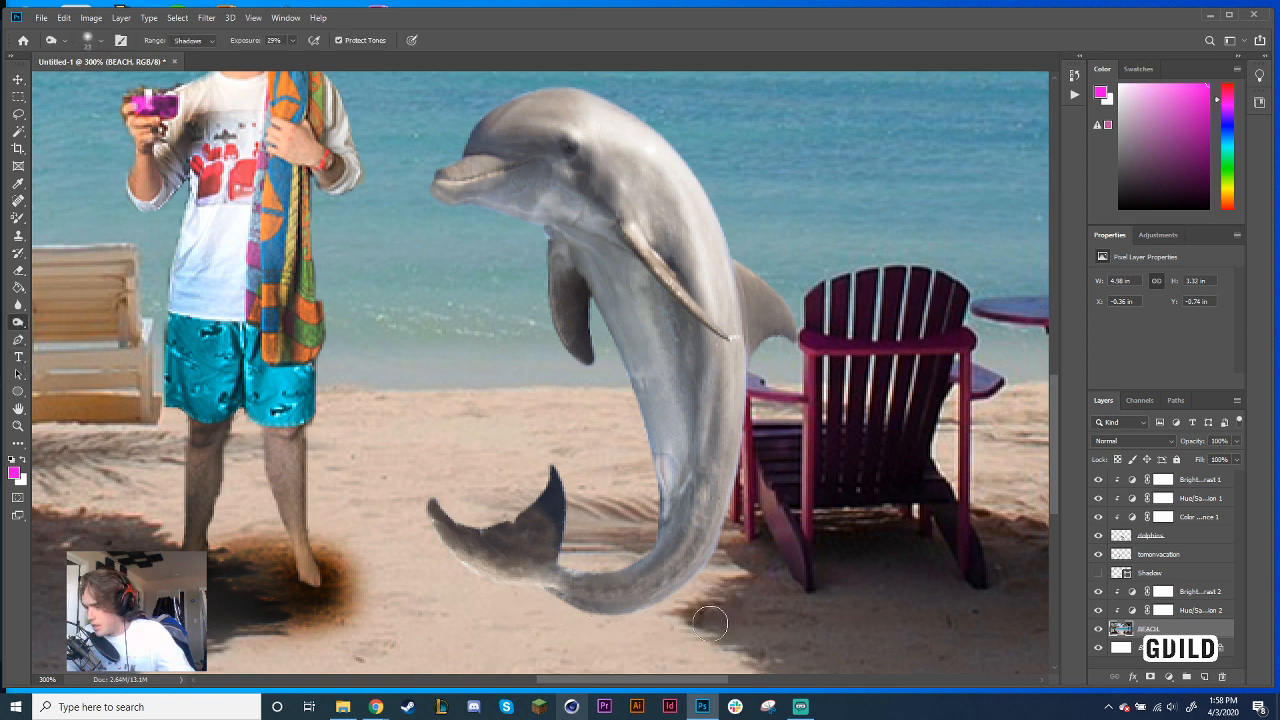
left_click(291, 40)
left_click_drag(292, 56, 310, 55)
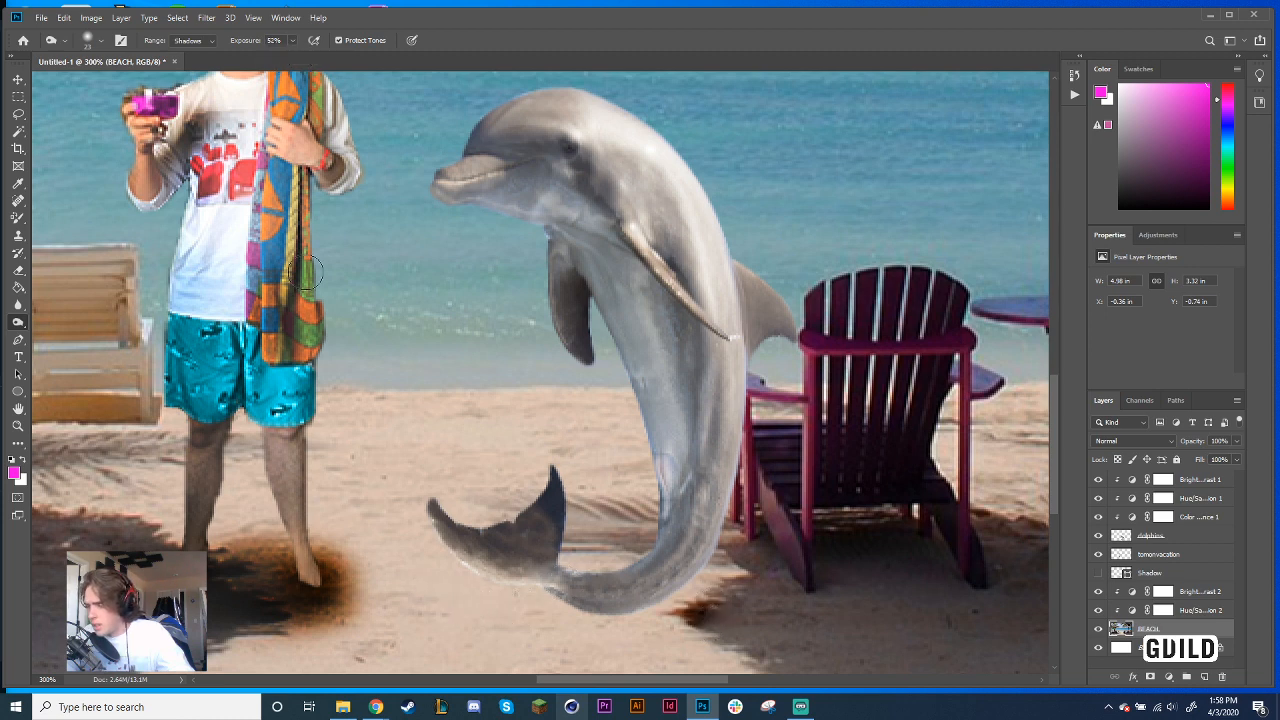
left_click(195, 40)
left_click(190, 58)
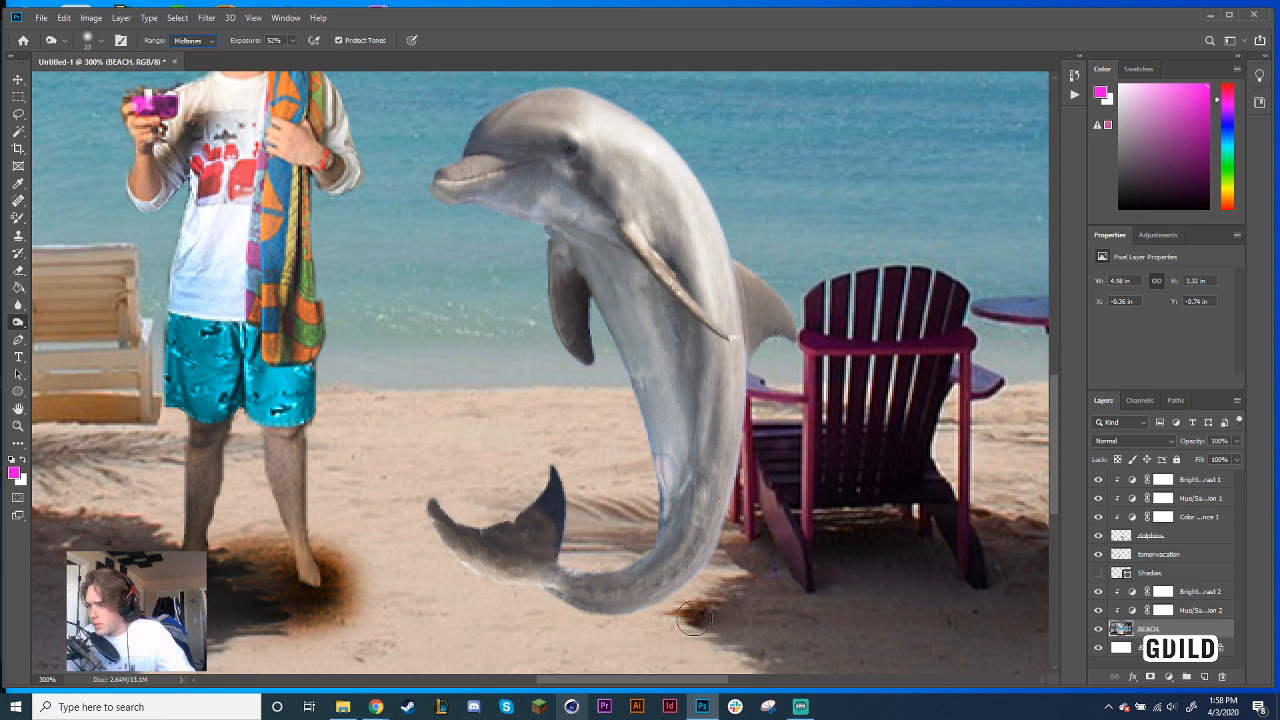
mouse_move(693, 618)
left_mouse_down()
mouse_move(495, 603)
mouse_move(716, 608)
mouse_move(389, 580)
mouse_move(693, 588)
left_mouse_up()
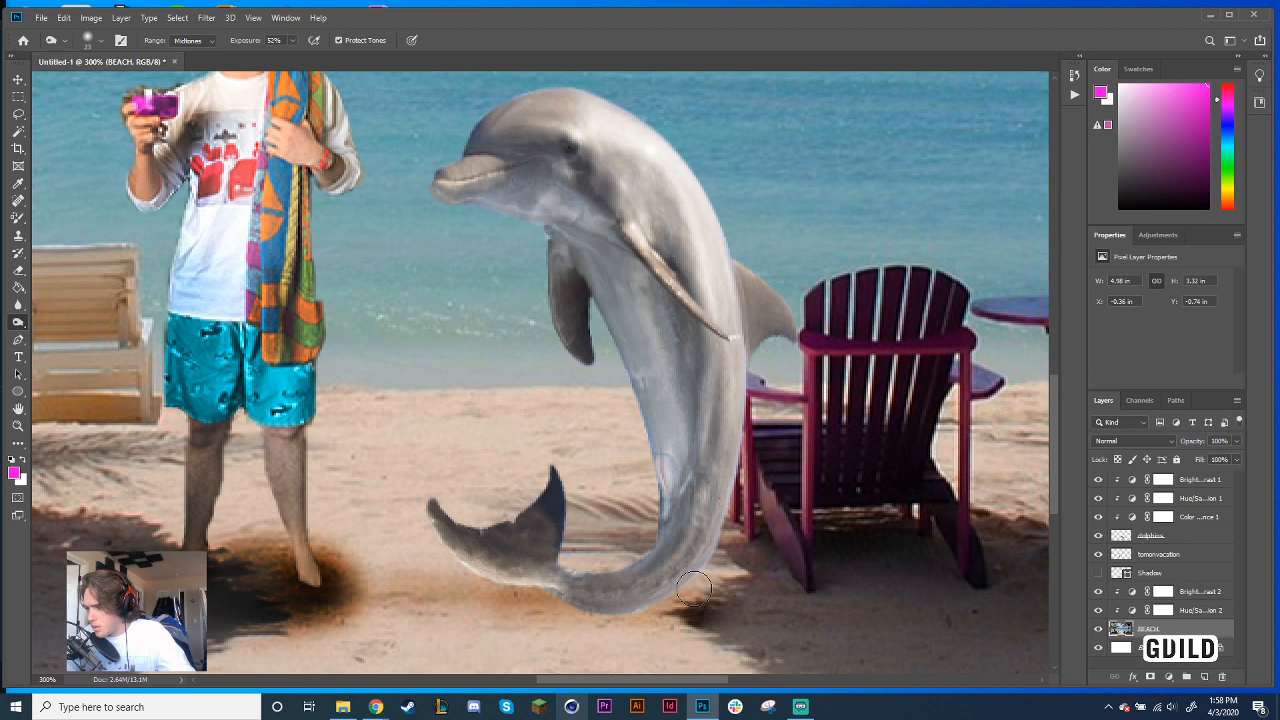
Burn shading along the back of the dolphin on the dolphins layer, with 52% exposure and the Midtones range
left_click_drag(695, 588, 655, 516)
left_click(1167, 537)
left_click_drag(479, 205, 586, 388)
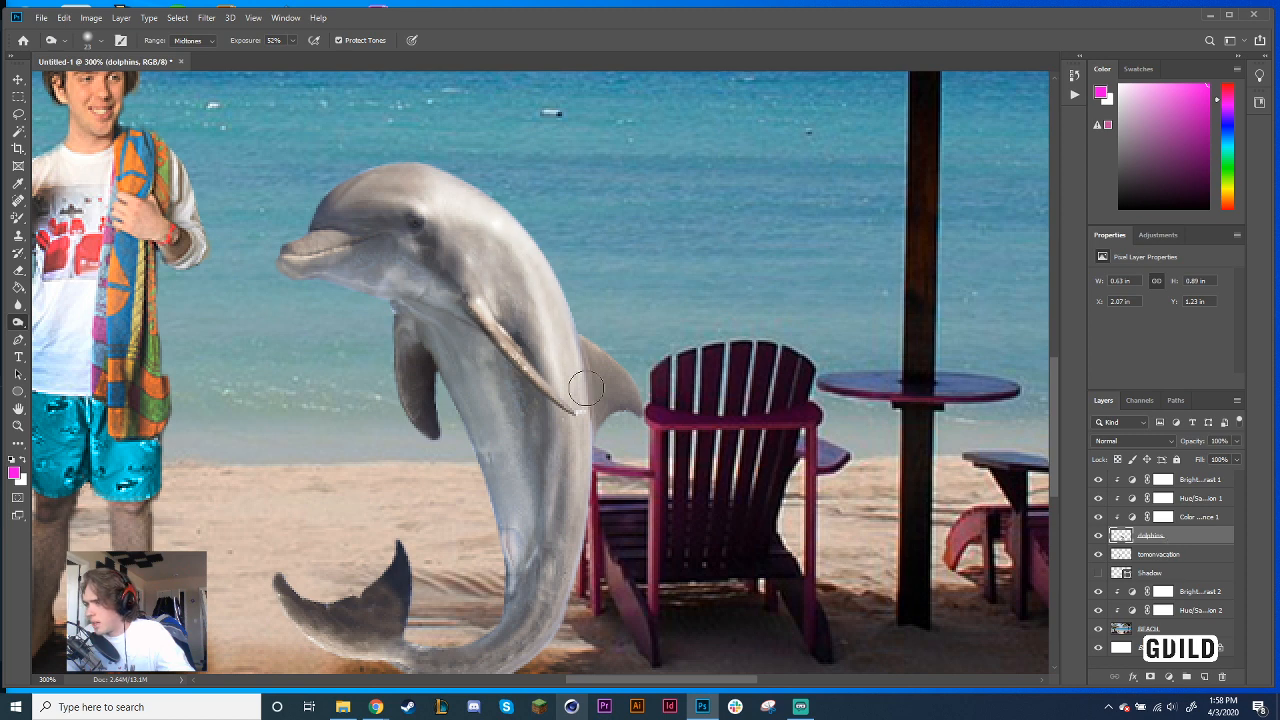
key("ctrl+z")
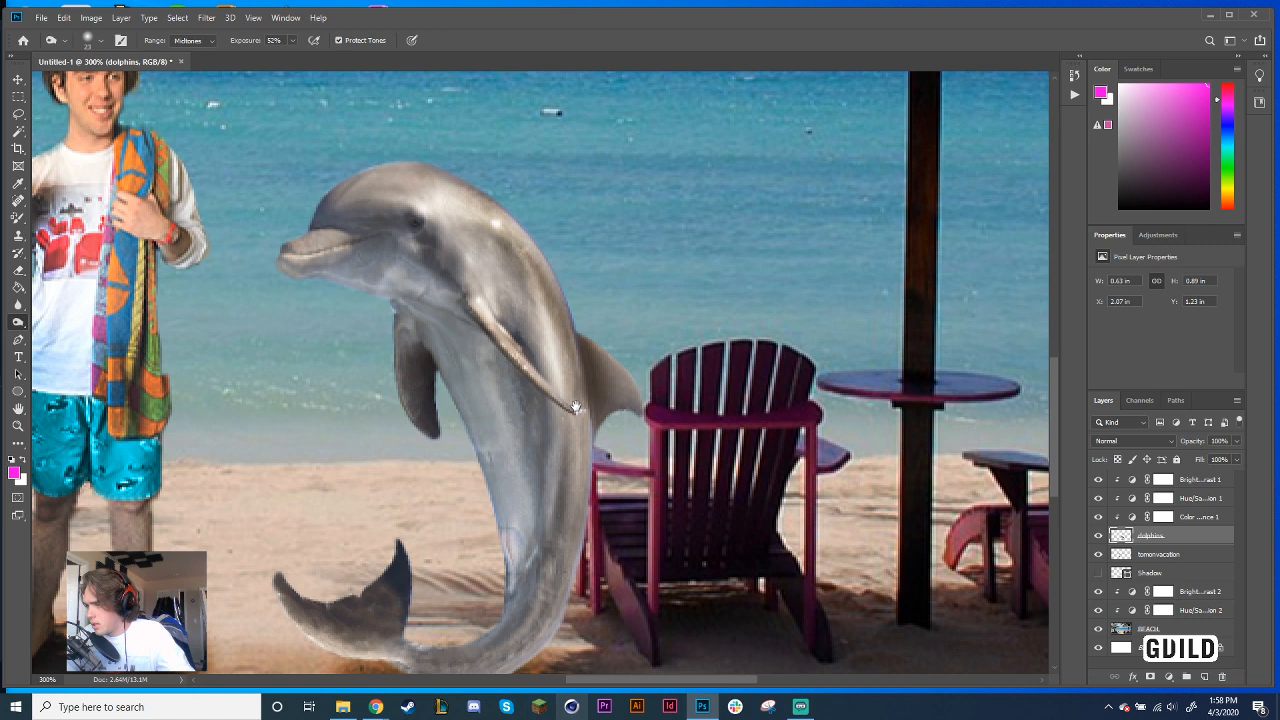
left_click_drag(576, 407, 538, 251)
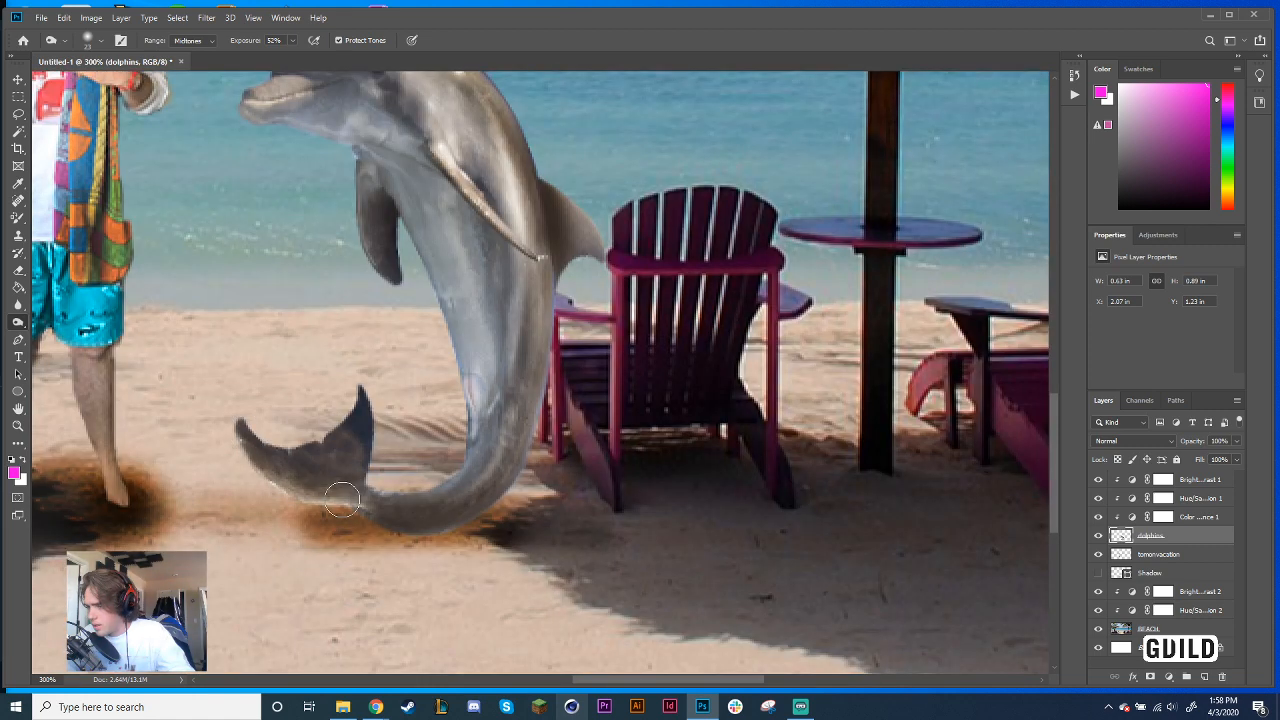
Add a Brightness/Contrast adjustment clipped to the dolphins layer, with brightness 12 and contrast -50
key("ctrl+minus")
key("ctrl+minus")
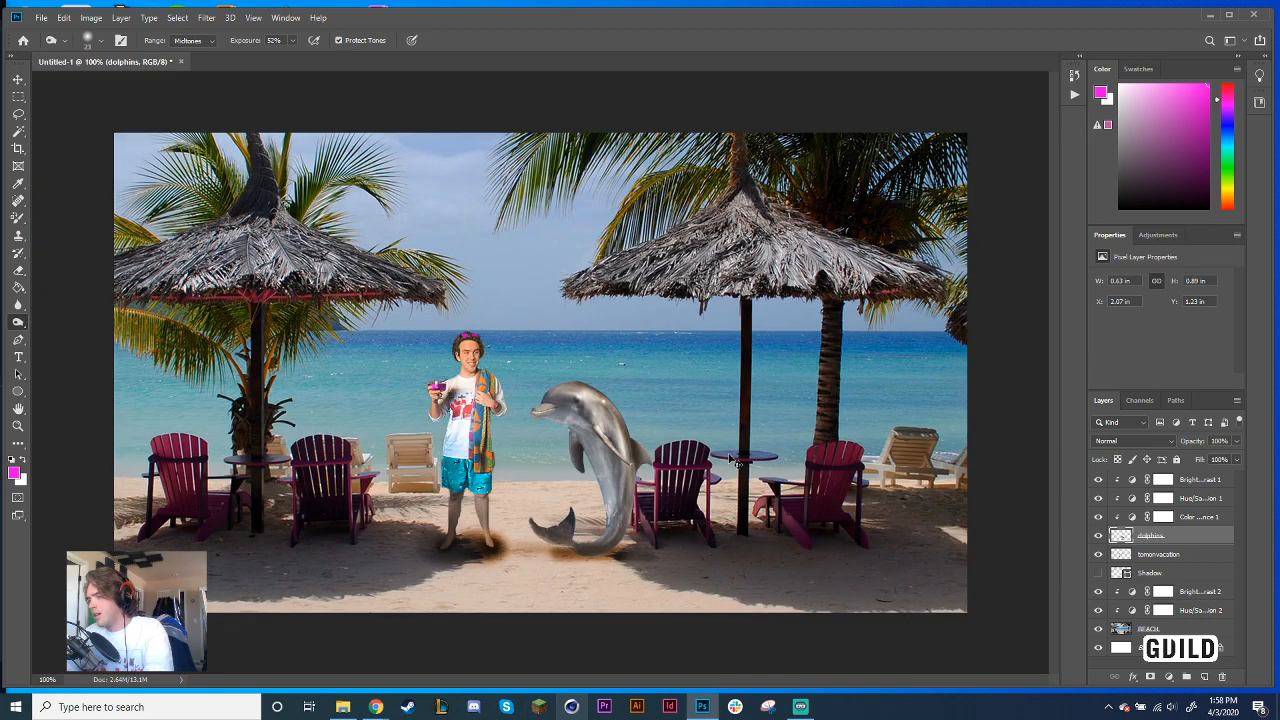
key("ctrl+plus")
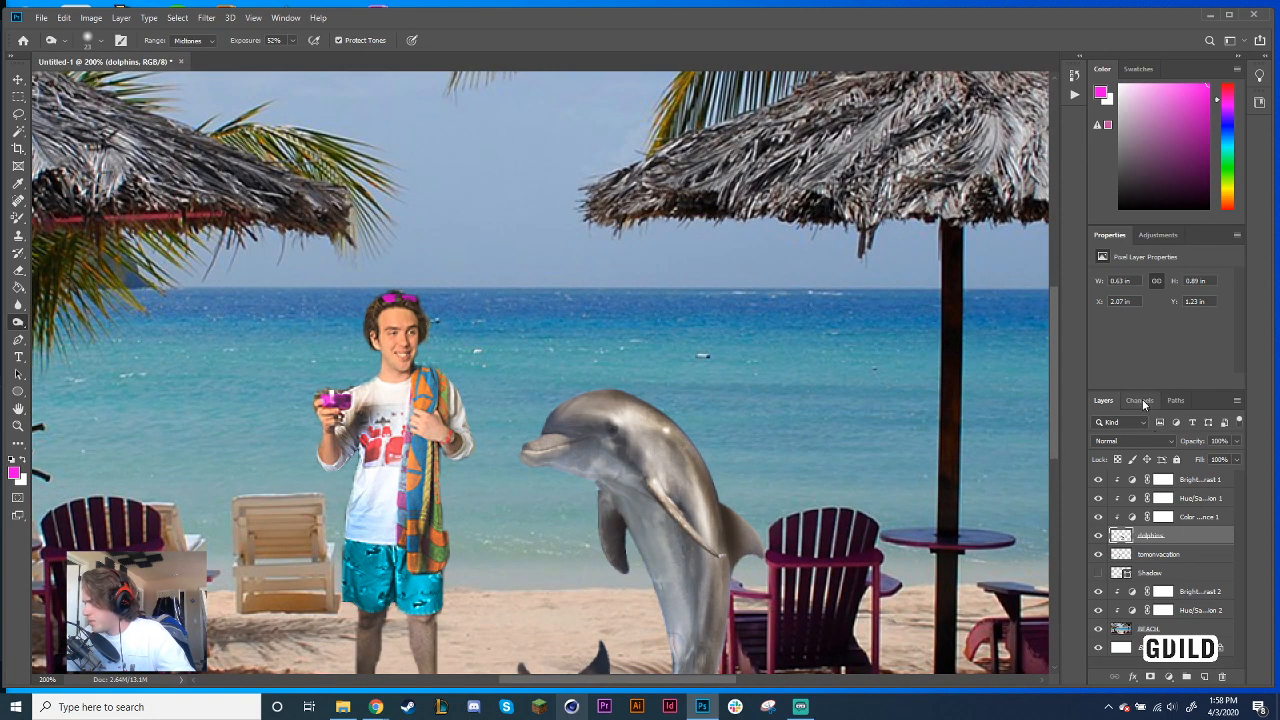
left_click(1170, 677)
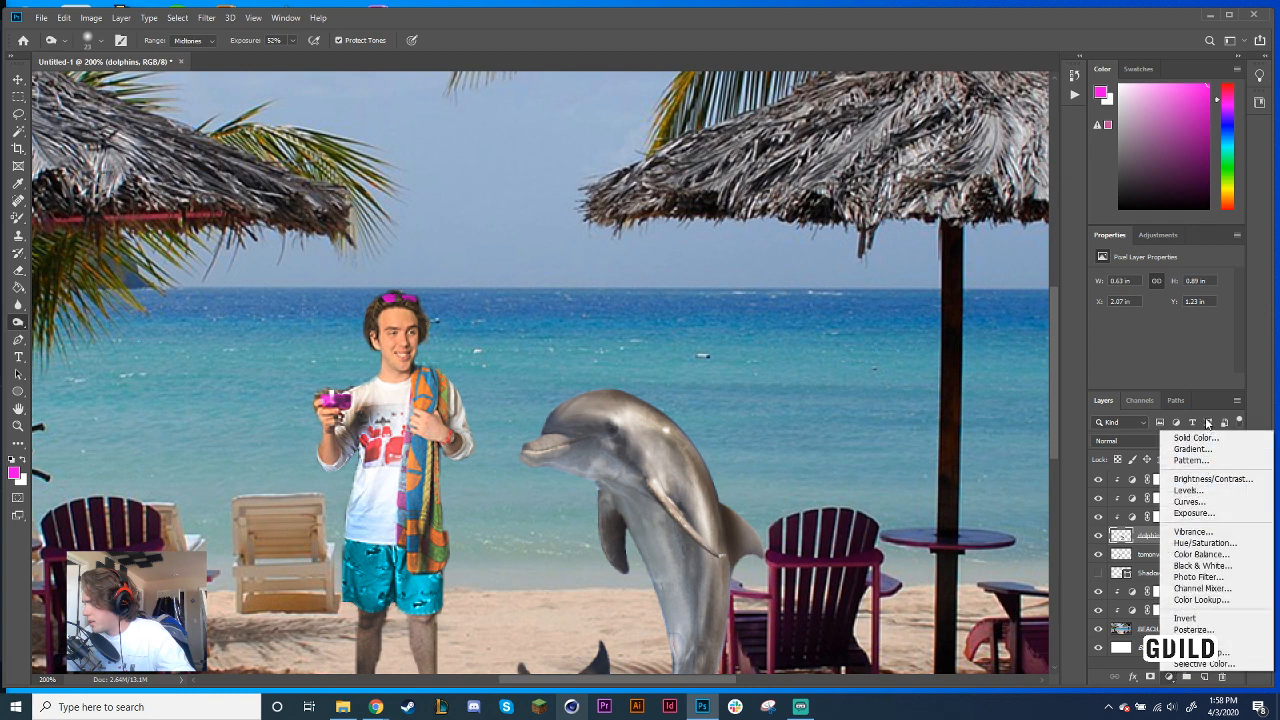
left_click(1206, 479)
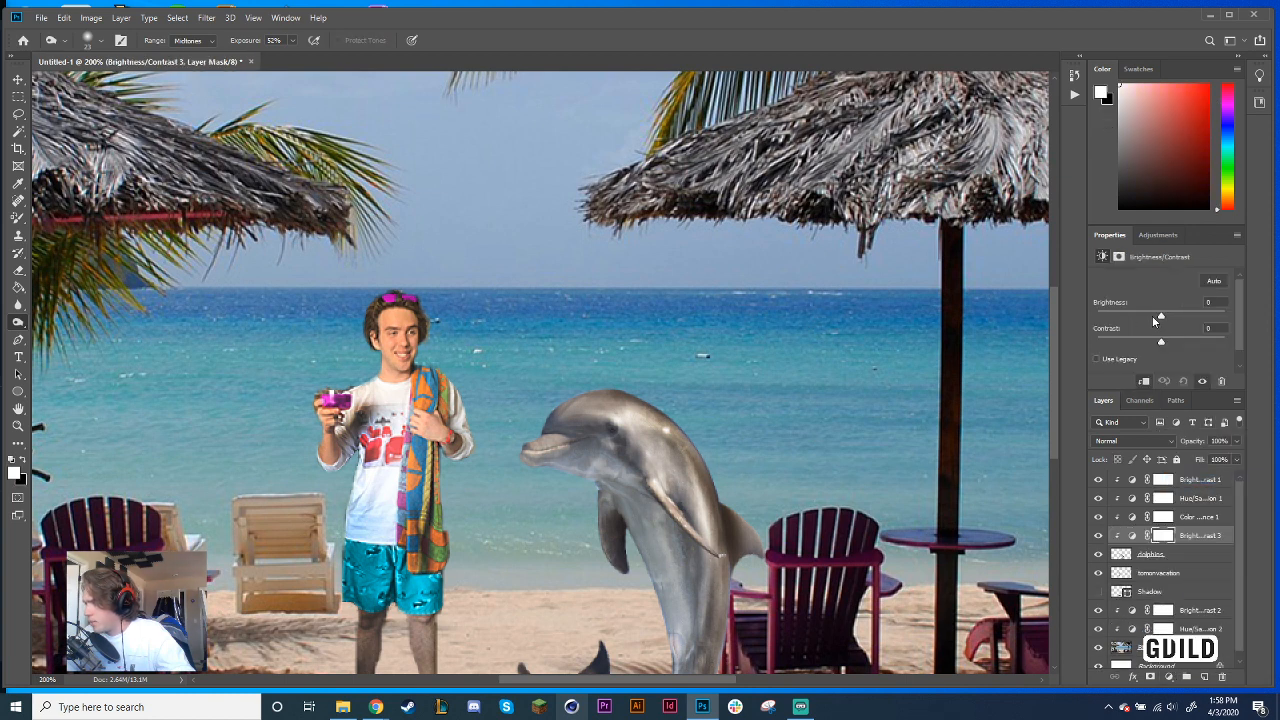
left_click_drag(1167, 315, 1095, 344)
mouse_move(1177, 315)
left_mouse_down()
mouse_move(1154, 316)
mouse_move(1165, 312)
left_mouse_up()
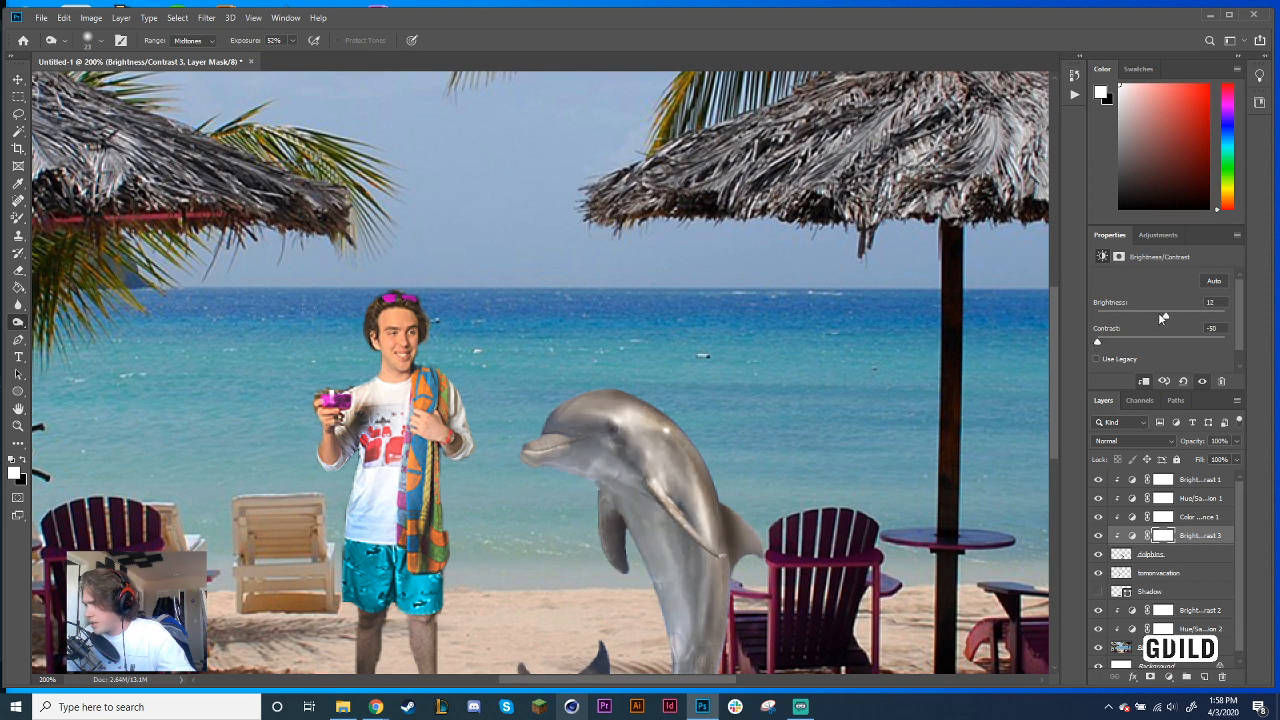
Erase along the underside of the dolphin's tail on the dolphins layer where it meets the burned sand
left_click_drag(813, 357, 793, 271)
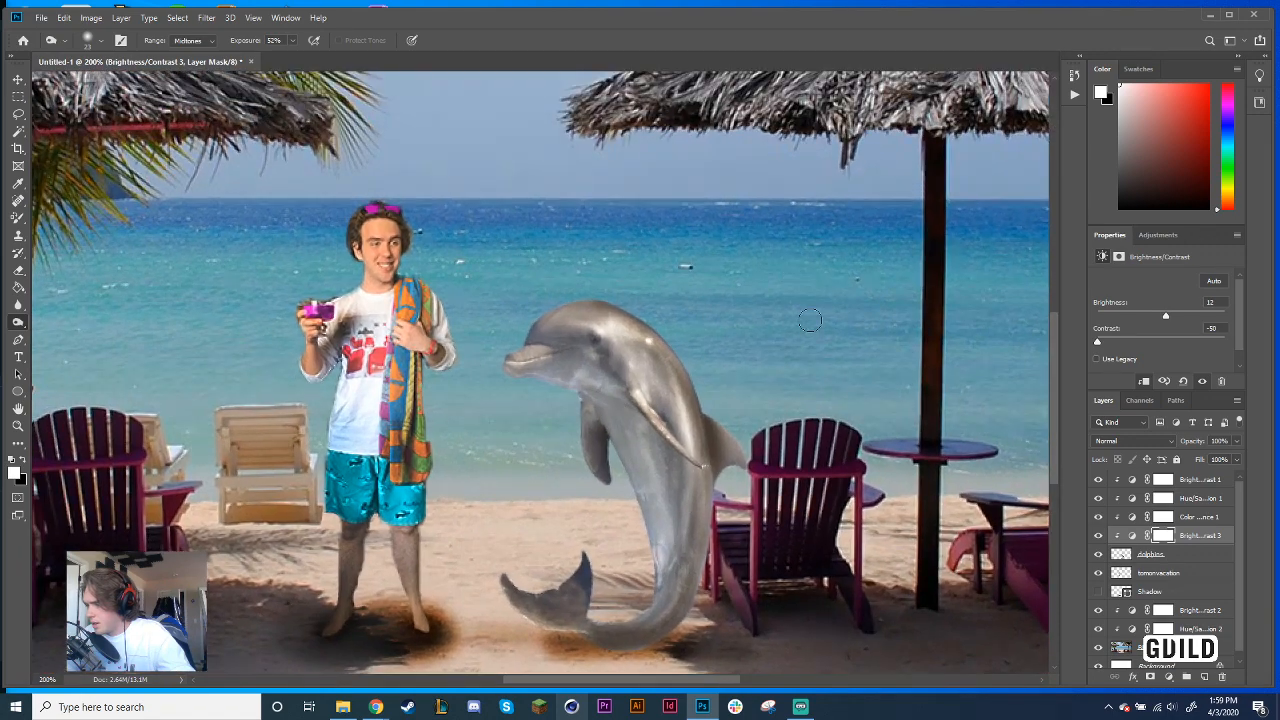
left_click(1150, 553)
mouse_move(656, 630)
left_mouse_down()
mouse_move(694, 500)
mouse_move(648, 508)
mouse_move(594, 350)
left_mouse_up()
key("ctrl+plus")
key("ctrl+plus")
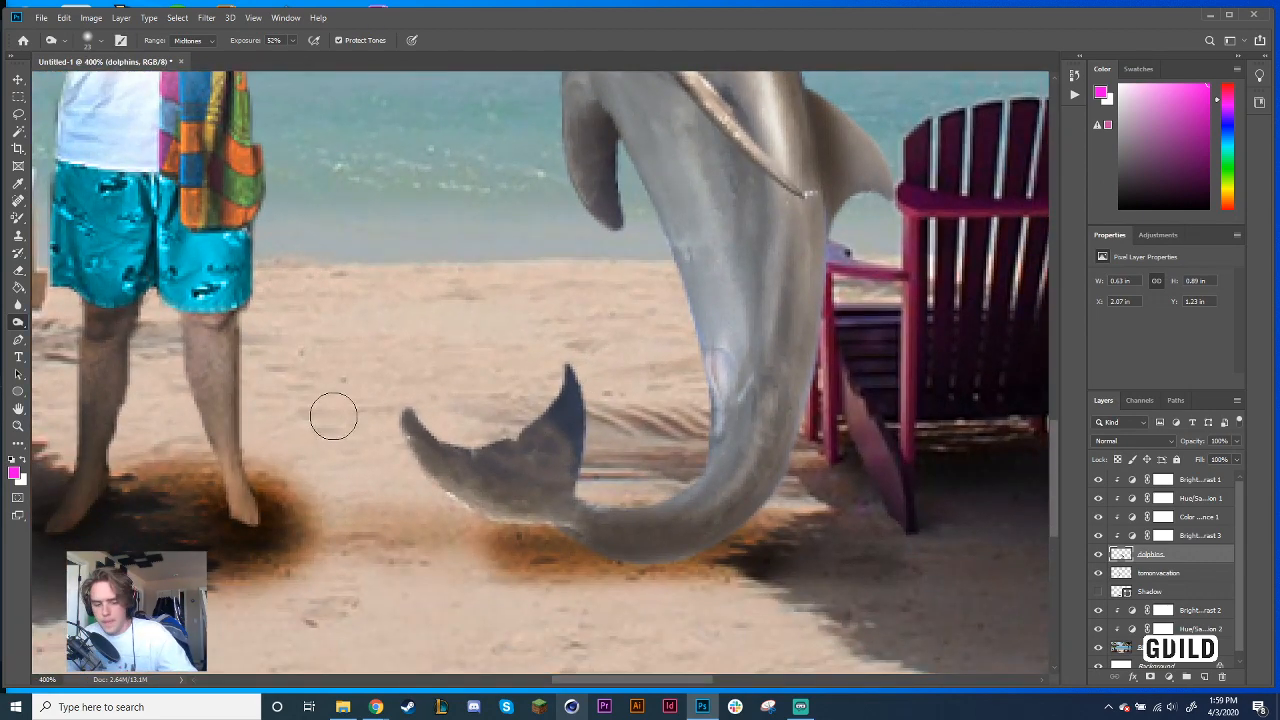
key("e")
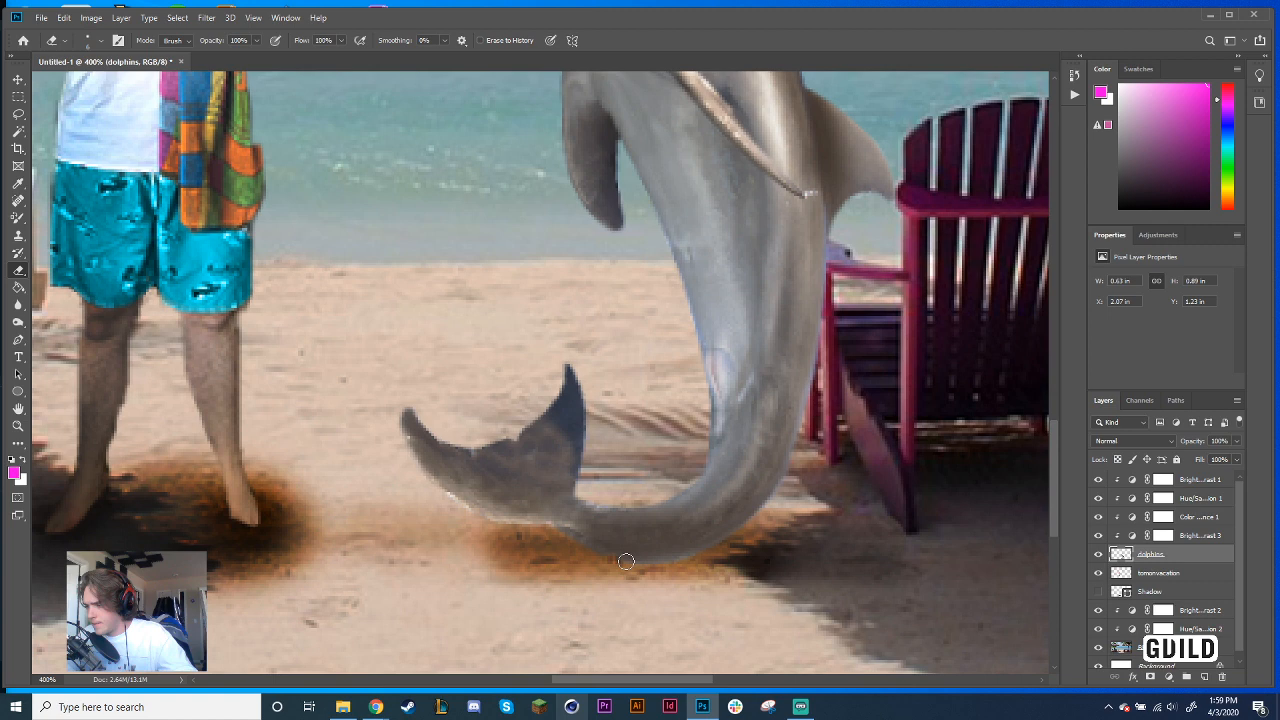
left_click_drag(626, 561, 696, 550)
left_click_drag(705, 582, 658, 602)
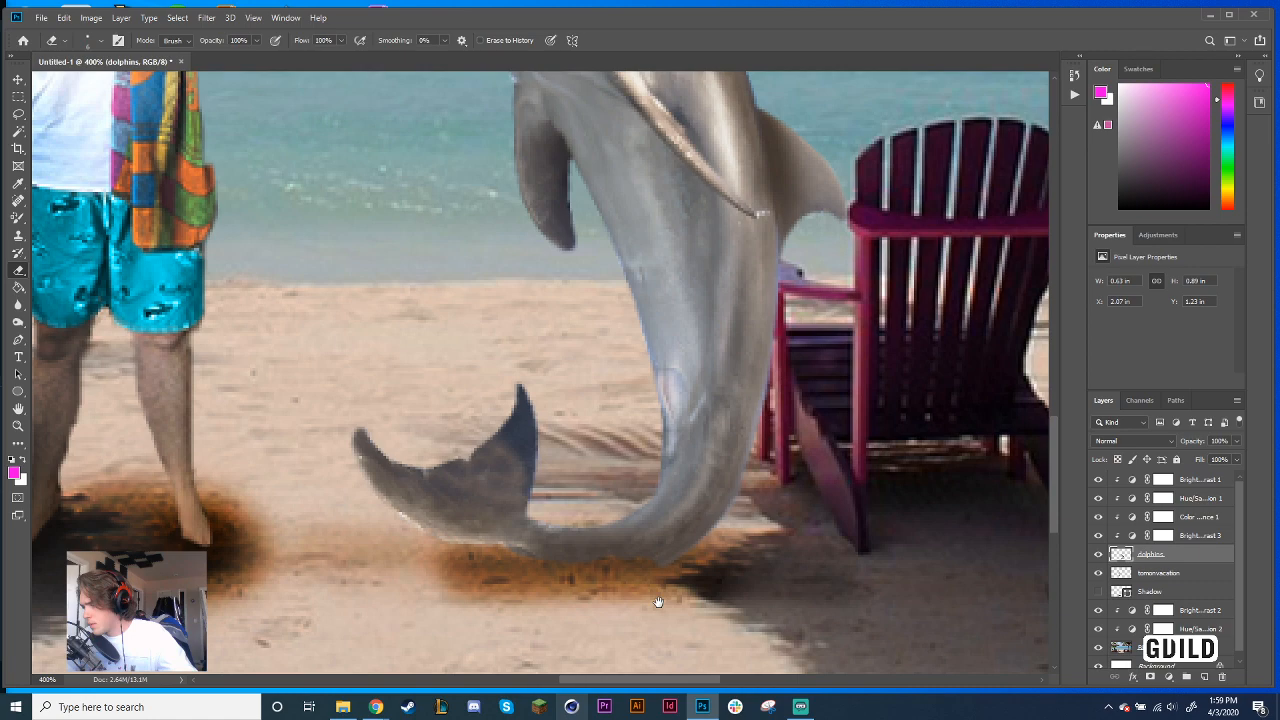
Draw a text box across the sky above the man and the dolphin, placed above the Brightness/Contrast 1 layer
key("ctrl+0")
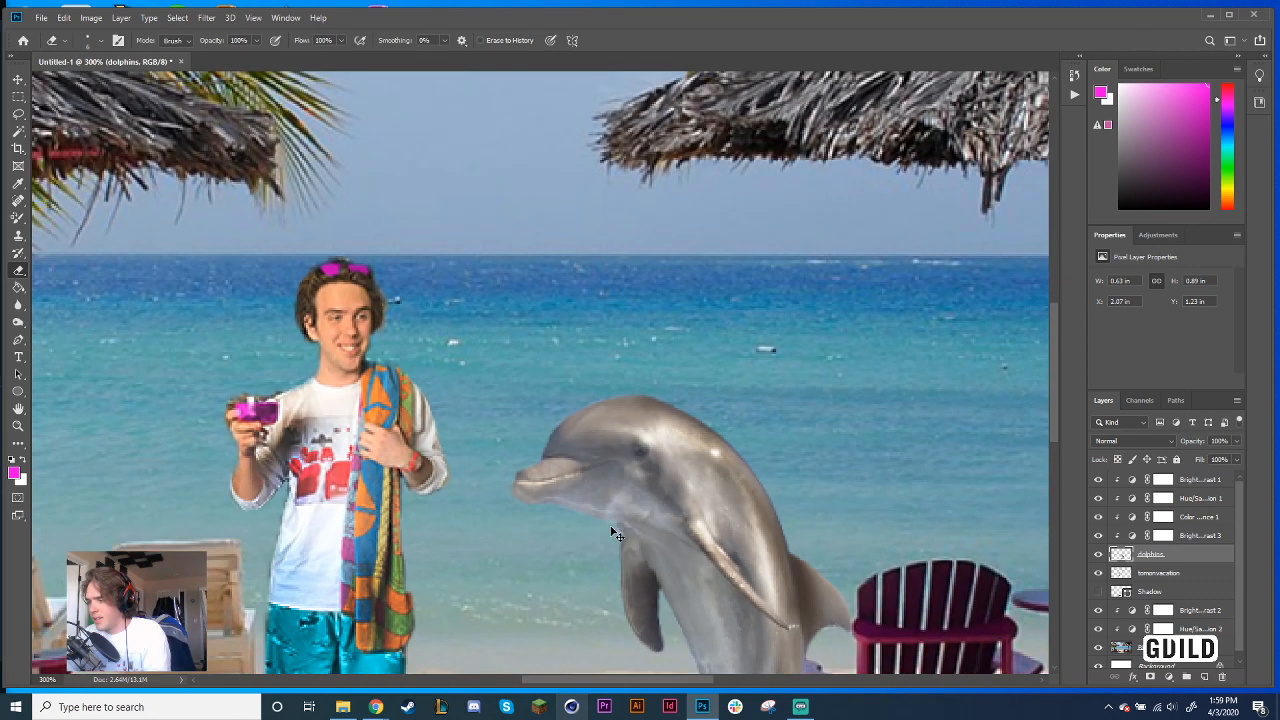
key("ctrl+minus")
left_click_drag(728, 614, 665, 522)
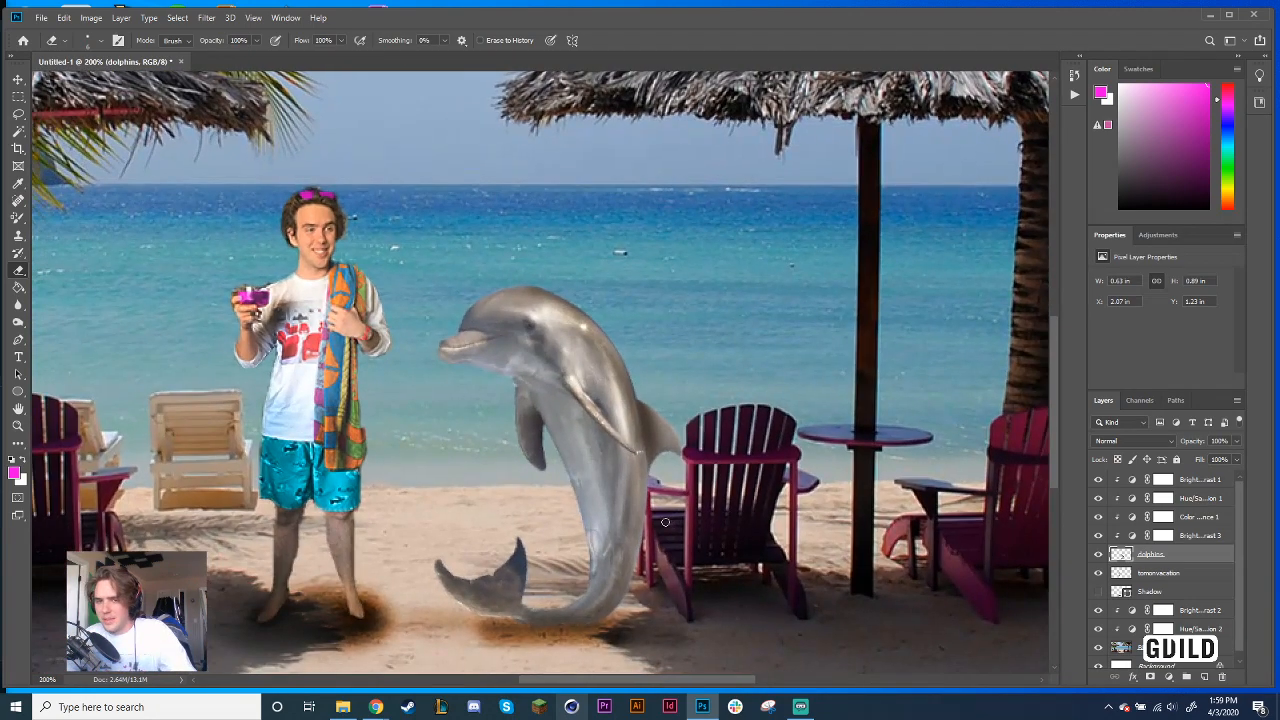
key("ctrl+minus")
key("ctrl+minus")
key("ctrl+plus")
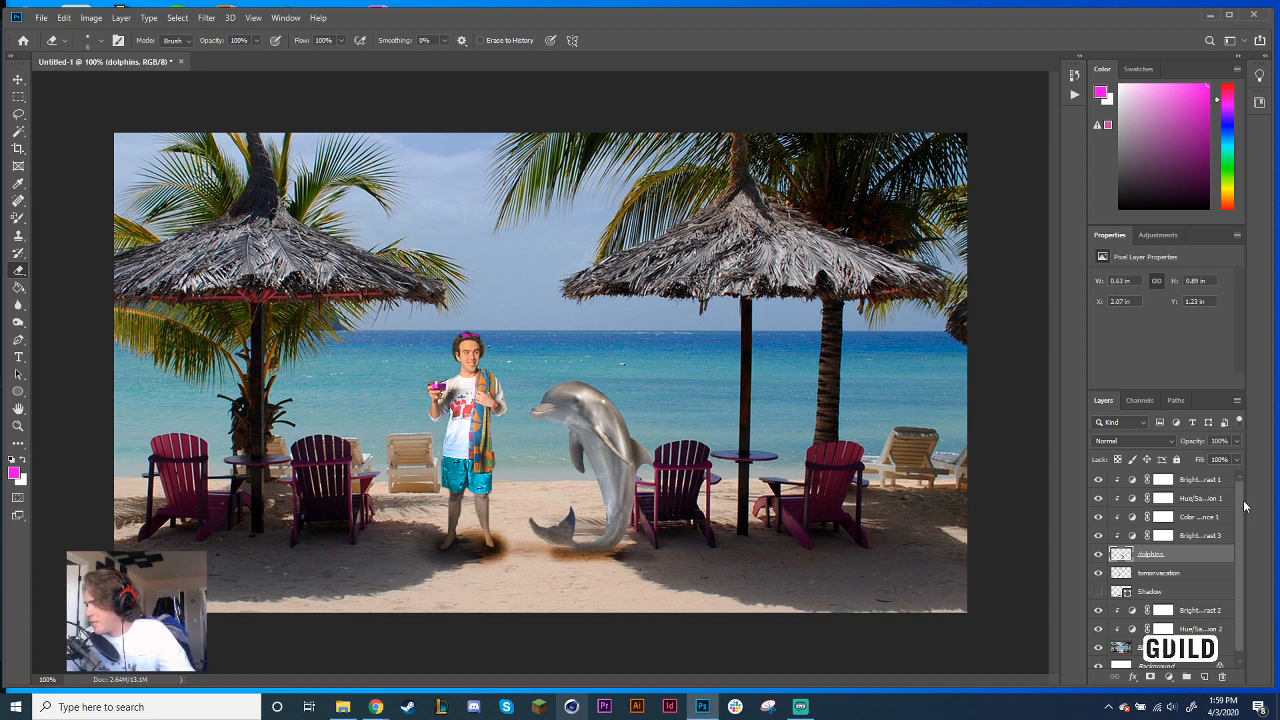
left_click(1210, 481)
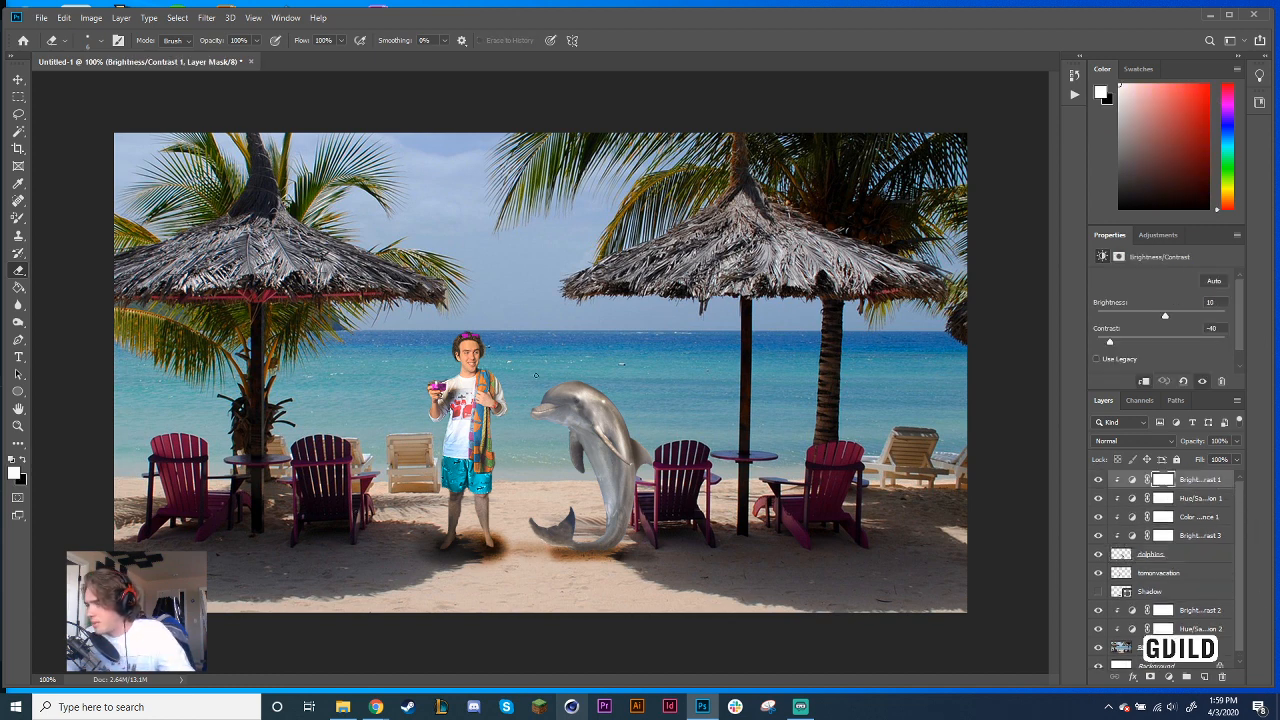
left_click(18, 79)
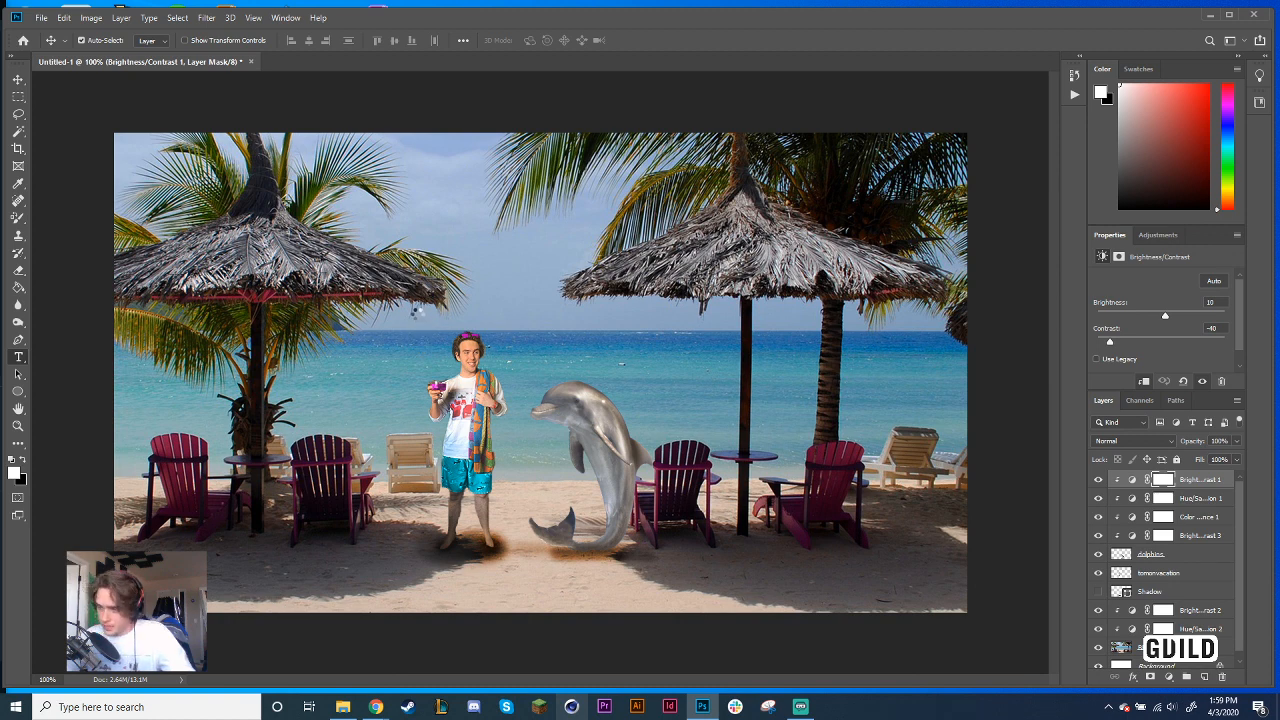
key("t")
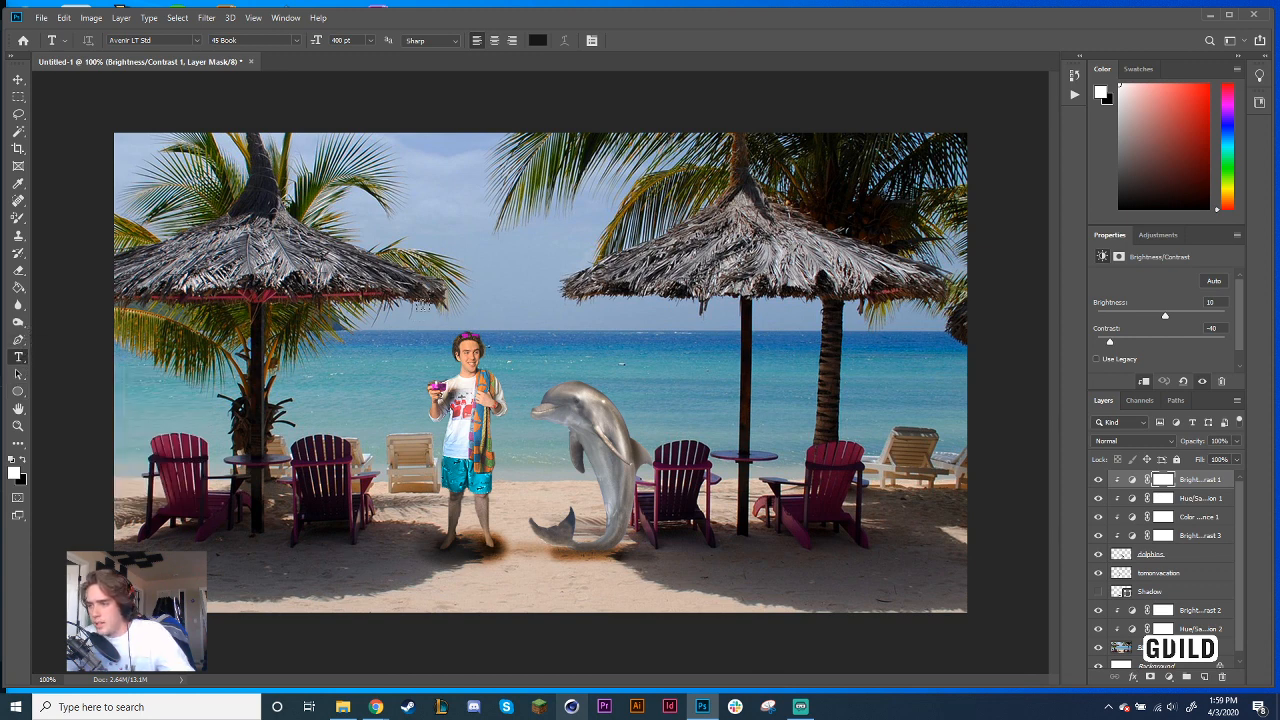
left_click_drag(364, 186, 727, 319)
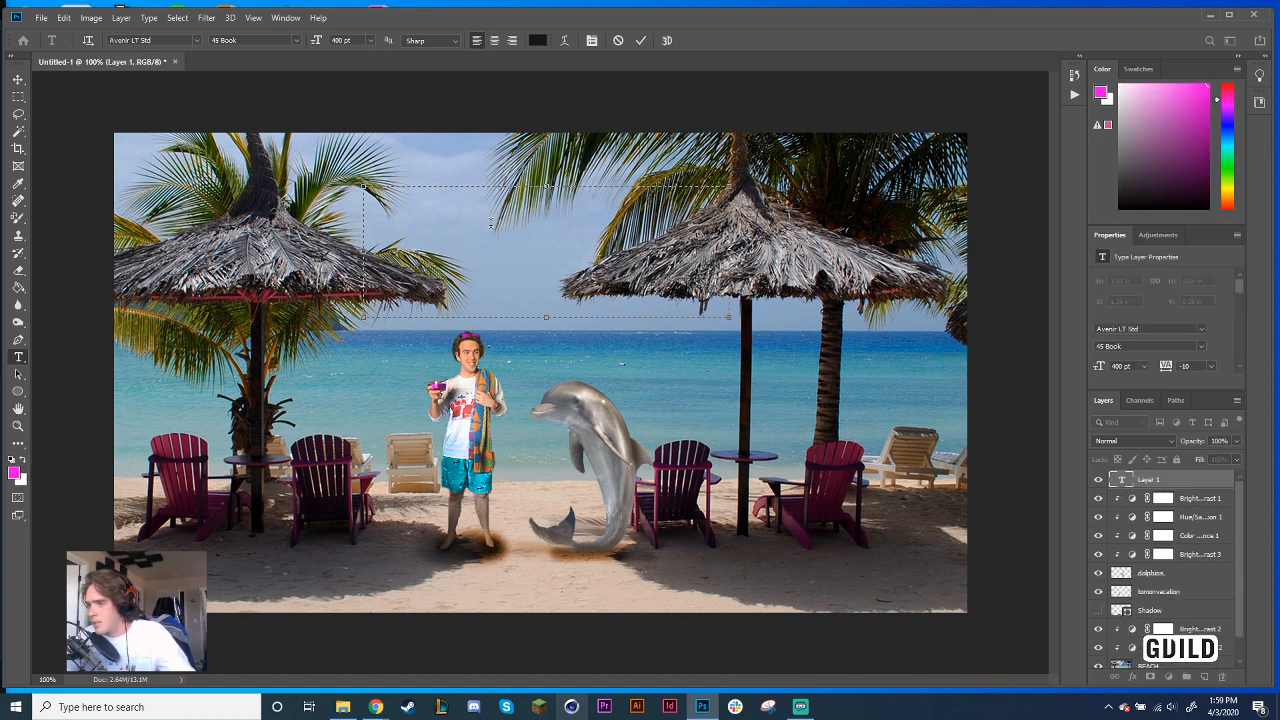
left_click(345, 40)
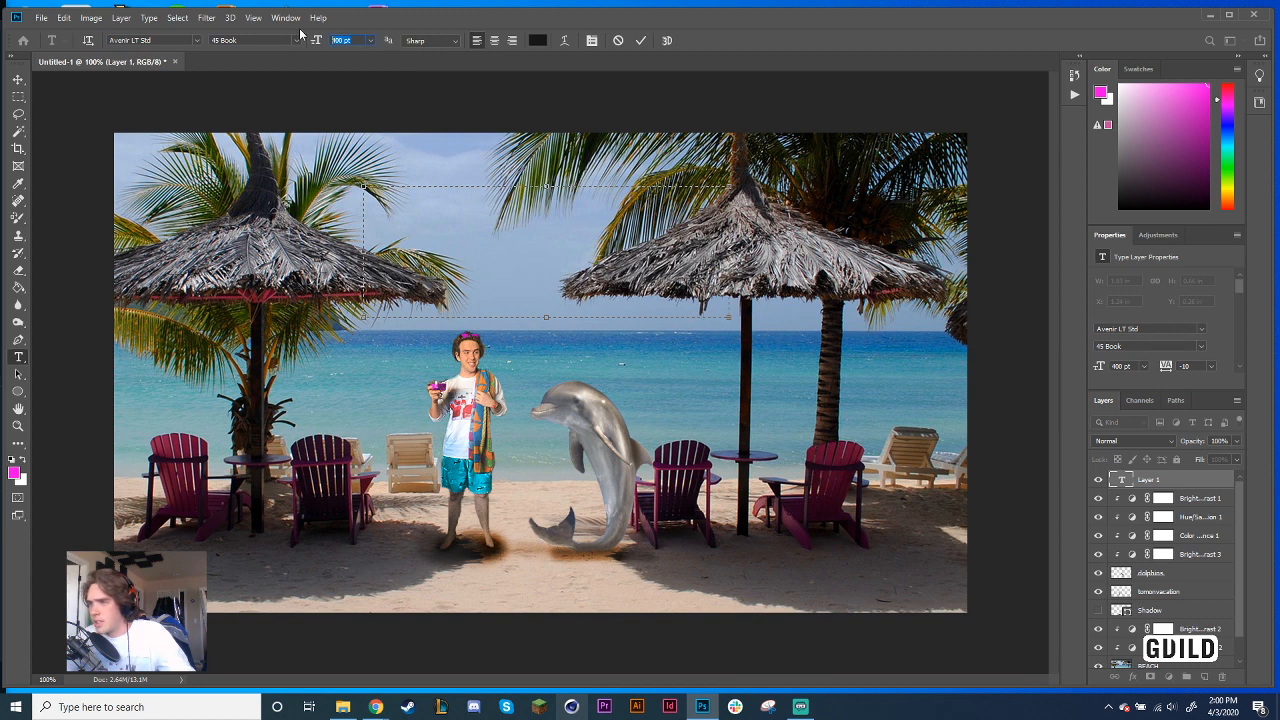
type("10")
key("Return")
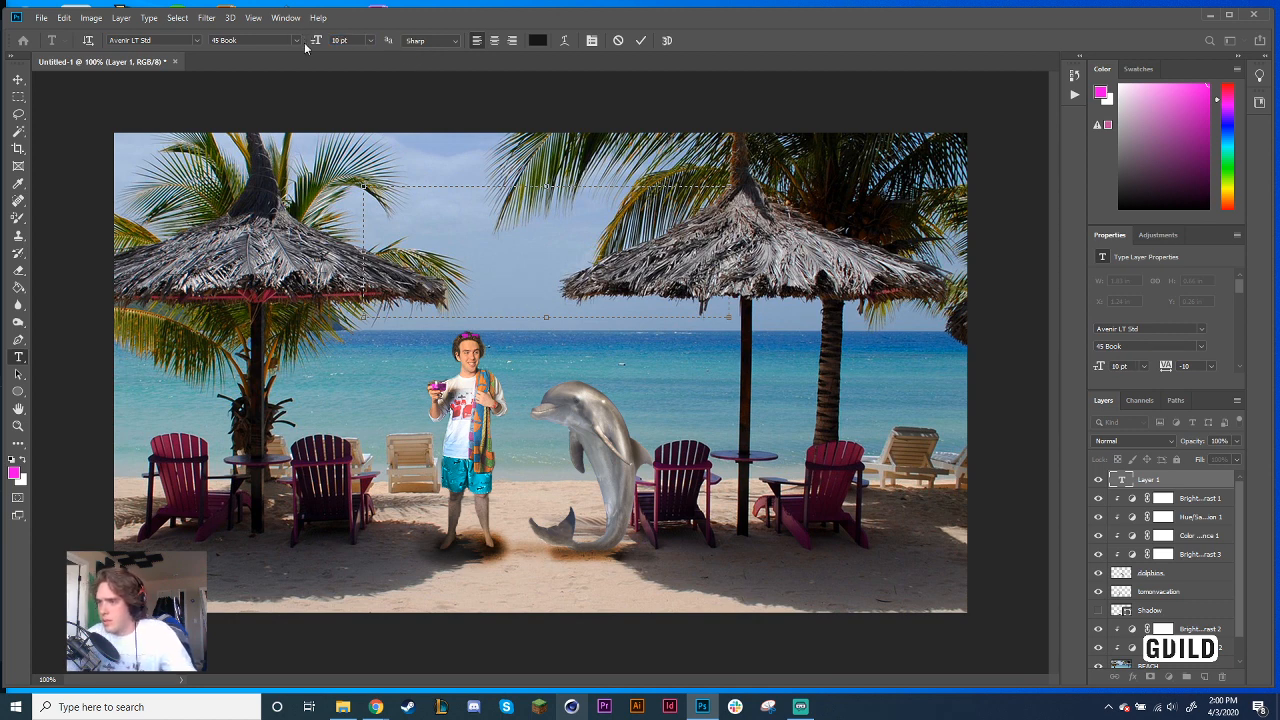
key("ctrl+z")
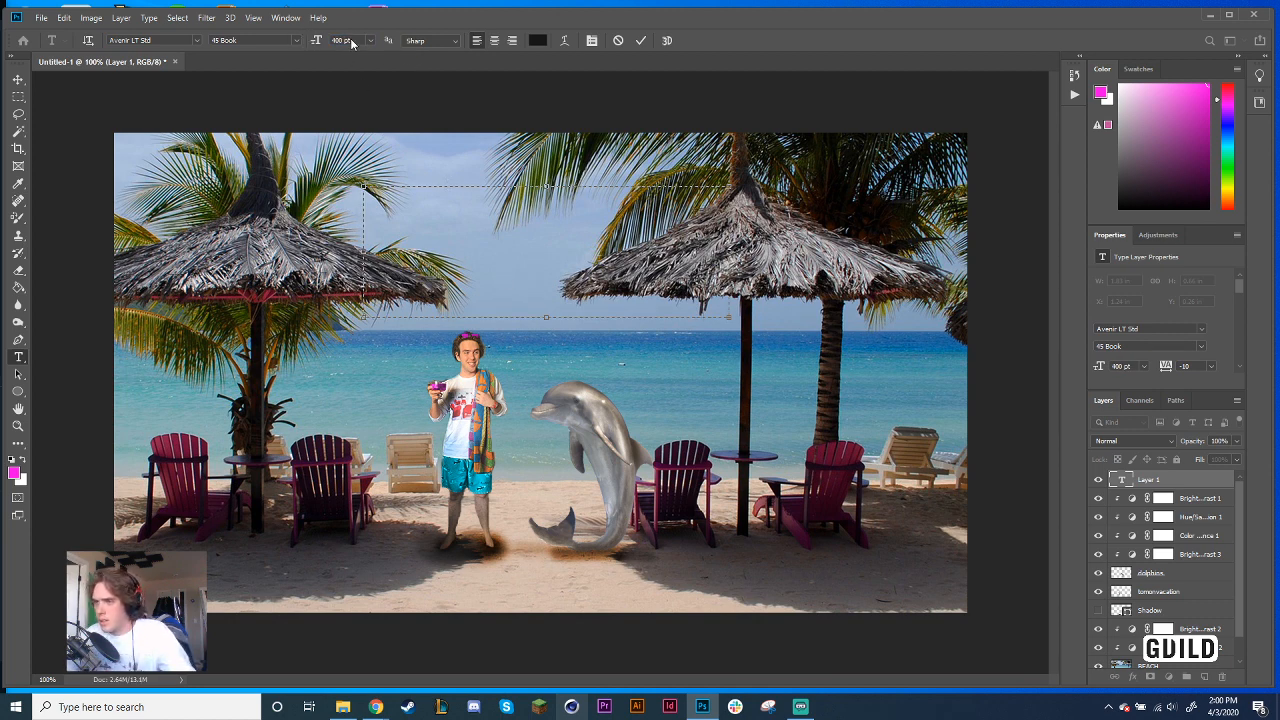
Set the font size of the text in the new text box to 10 pt
left_click_drag(351, 40, 299, 42)
type("10")
key("Return")
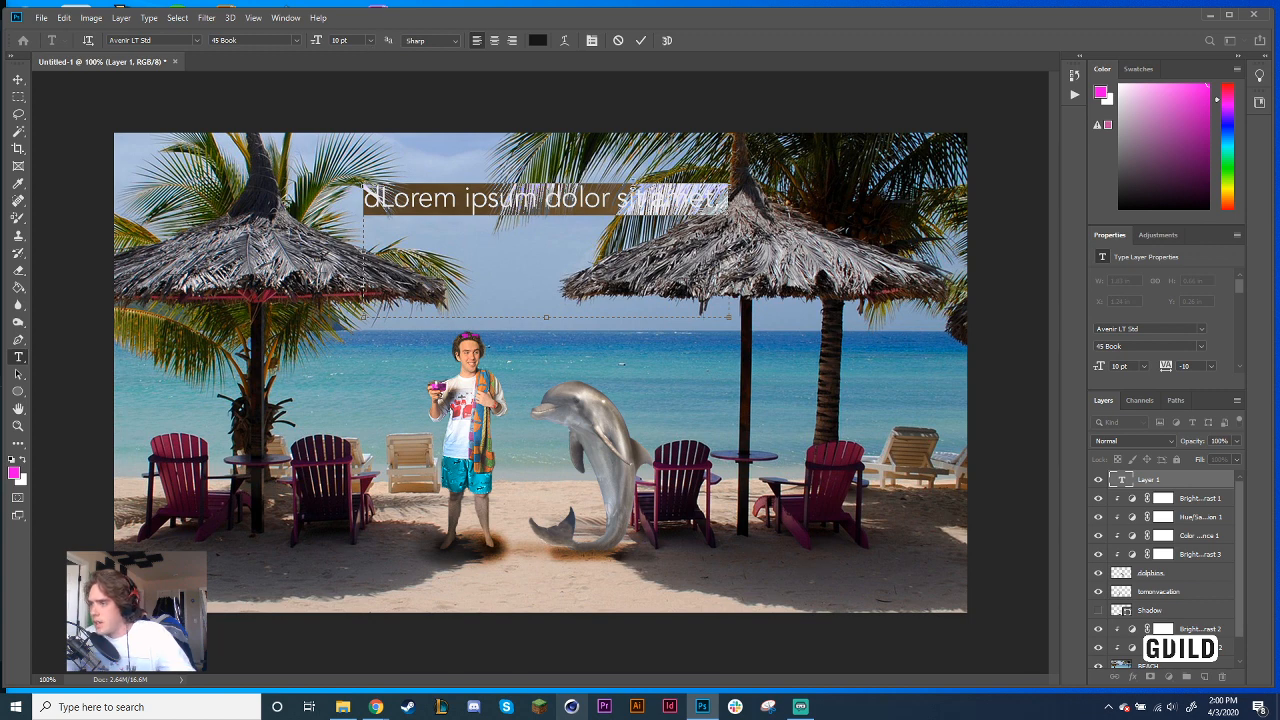
Replace the placeholder text in the text box with "Greetings from Paradise"
left_click(635, 199)
key("ctrl+a")
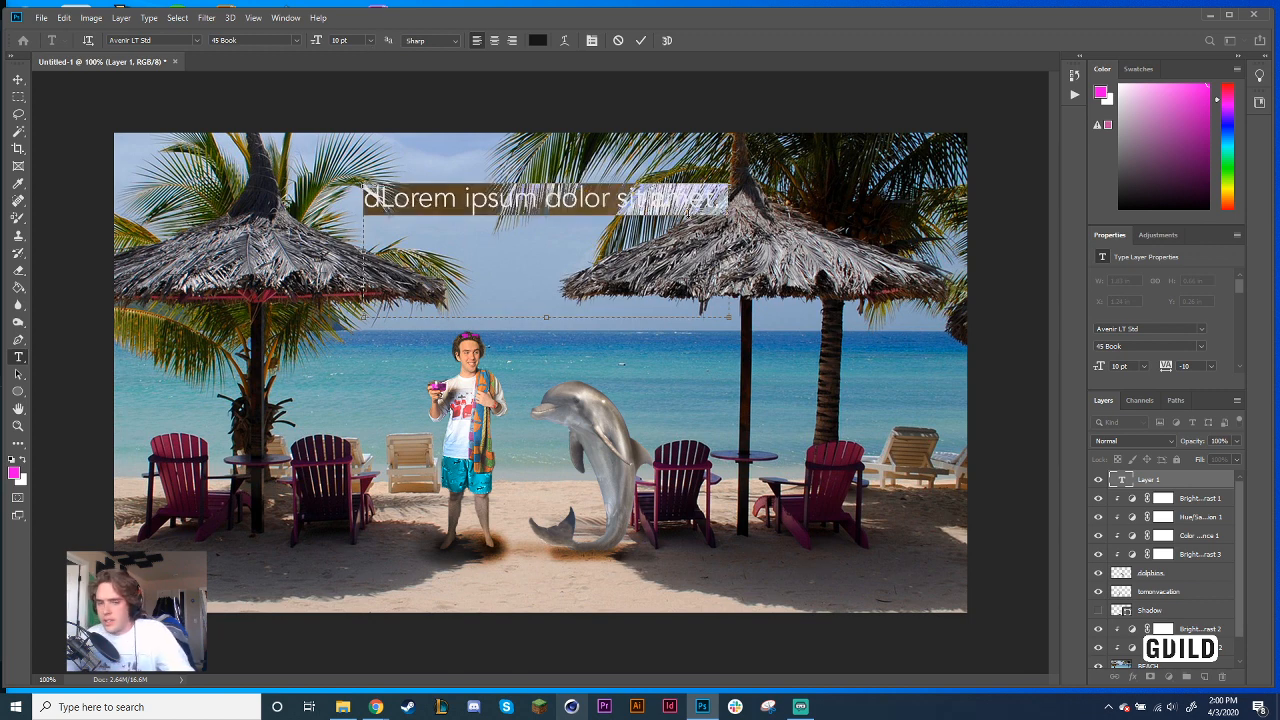
type("Greet")
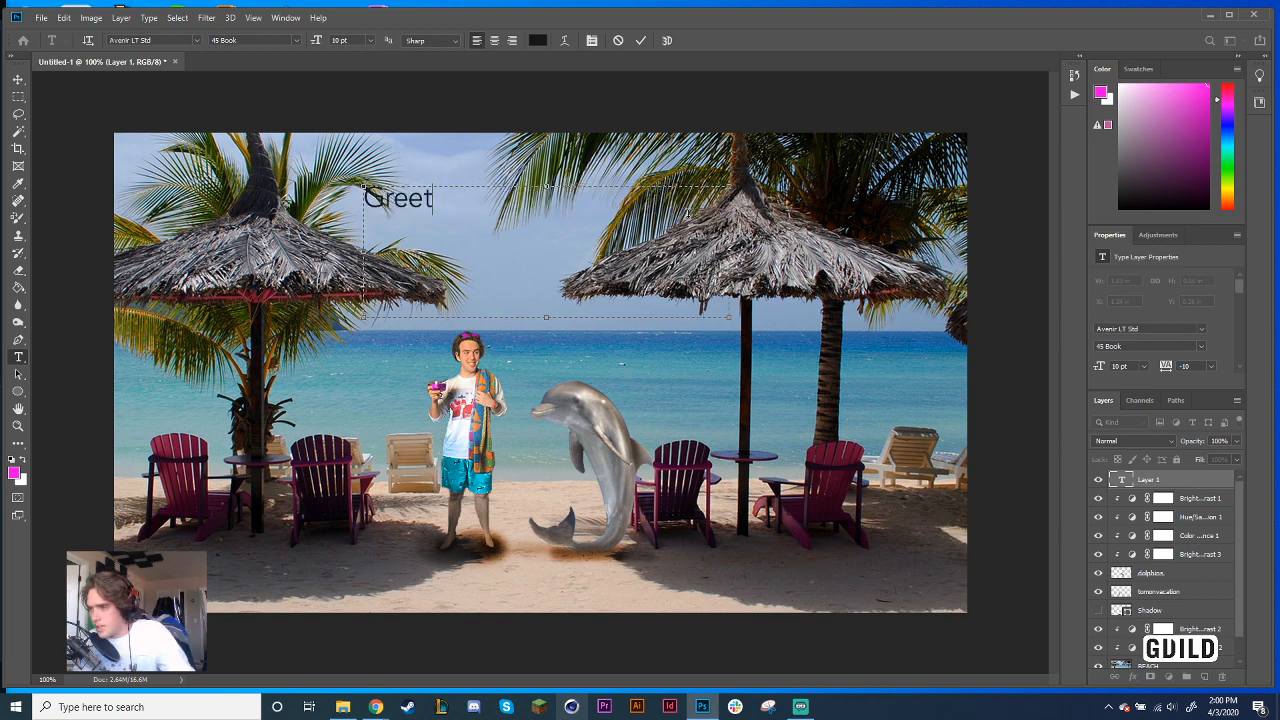
type("ings")
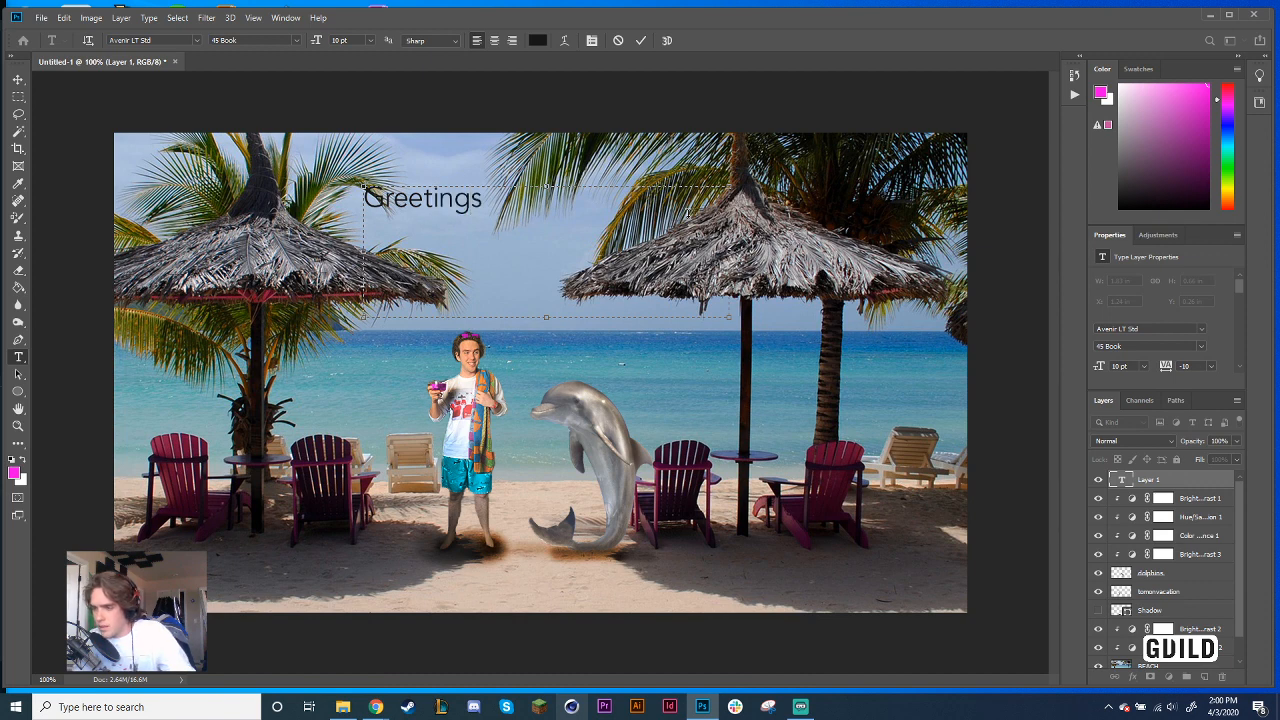
type(" from")
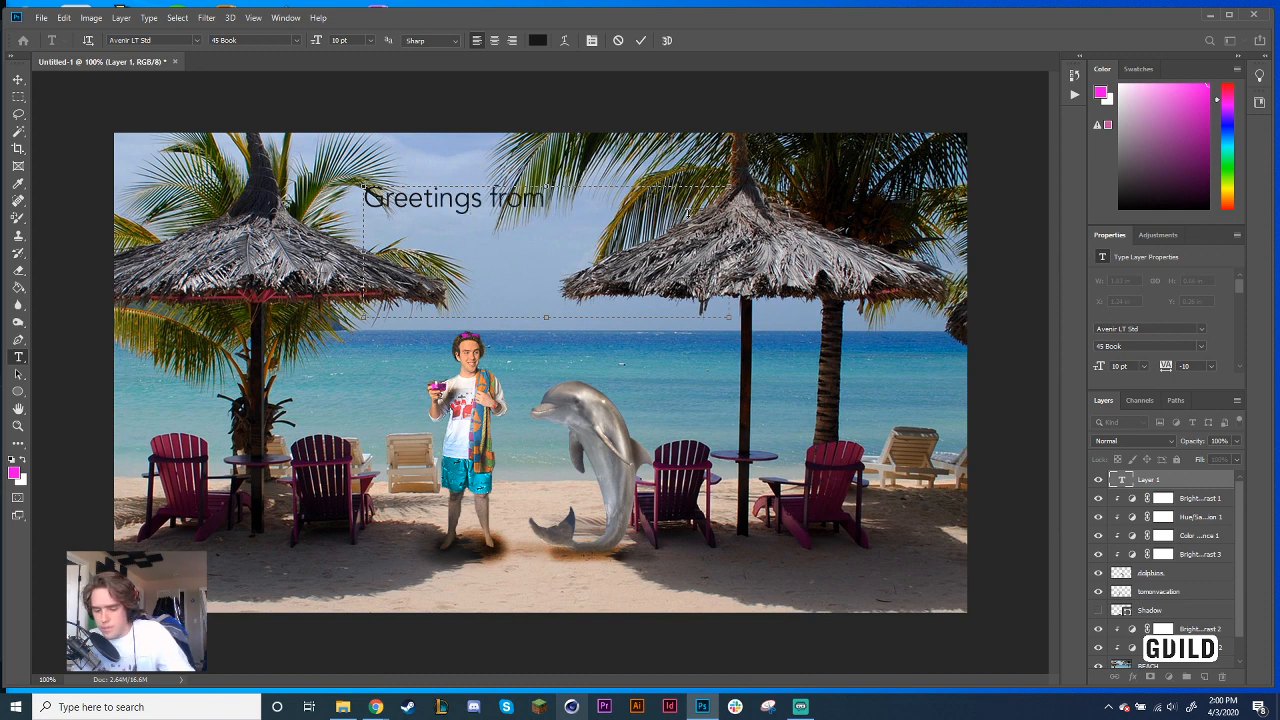
type(" Paradise")
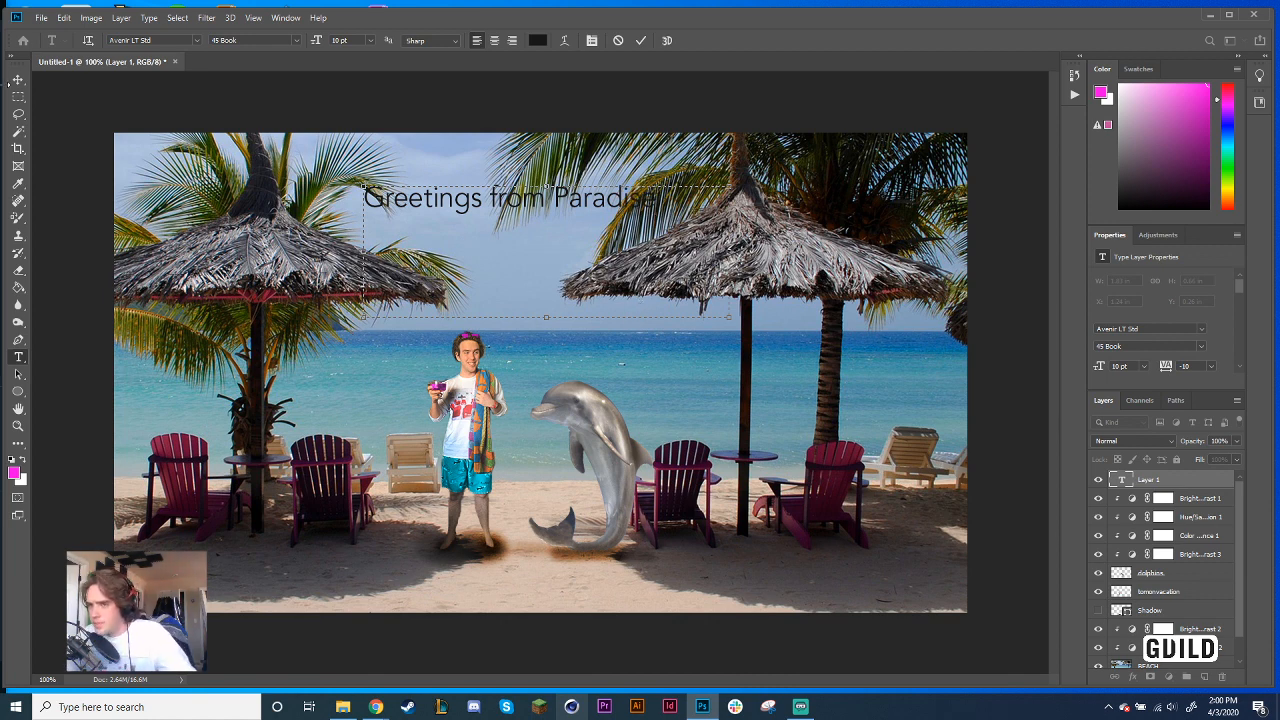
Recolour the whole "Greetings from Paradise" text to a bright magenta pink
key("ctrl+a")
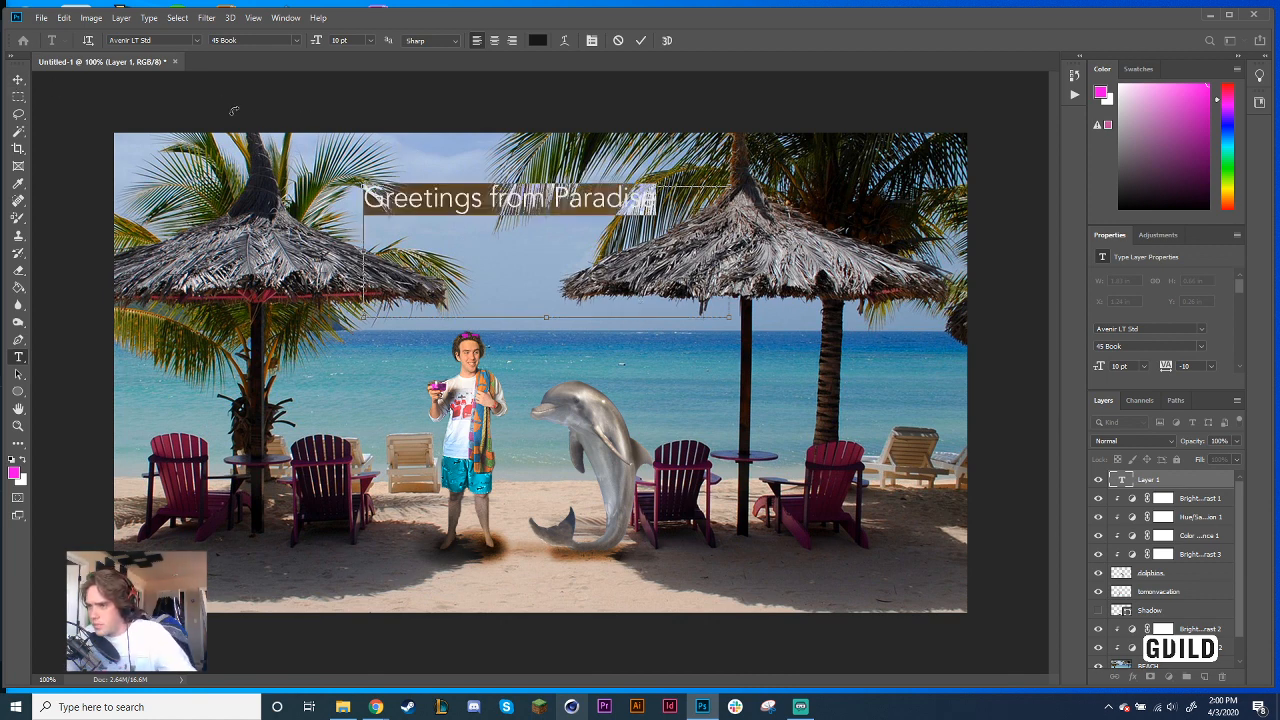
left_click(538, 40)
left_click(648, 182)
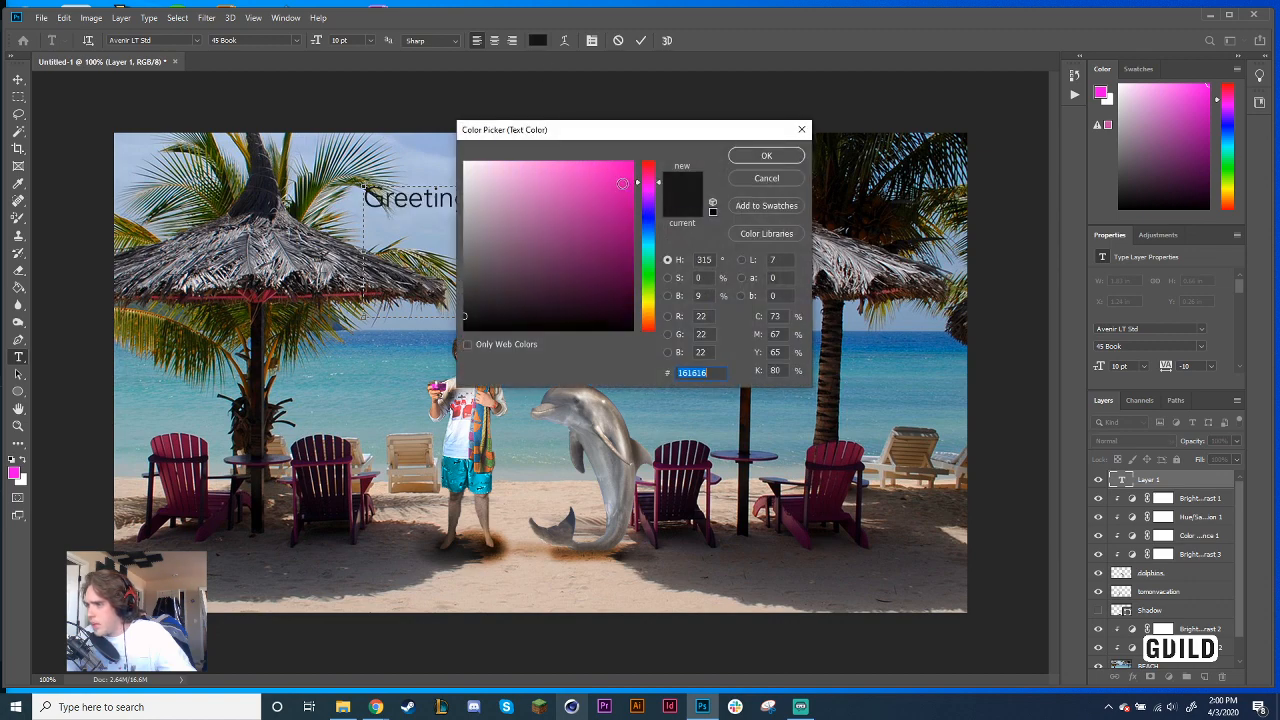
left_click_drag(624, 180, 637, 148)
left_click(766, 155)
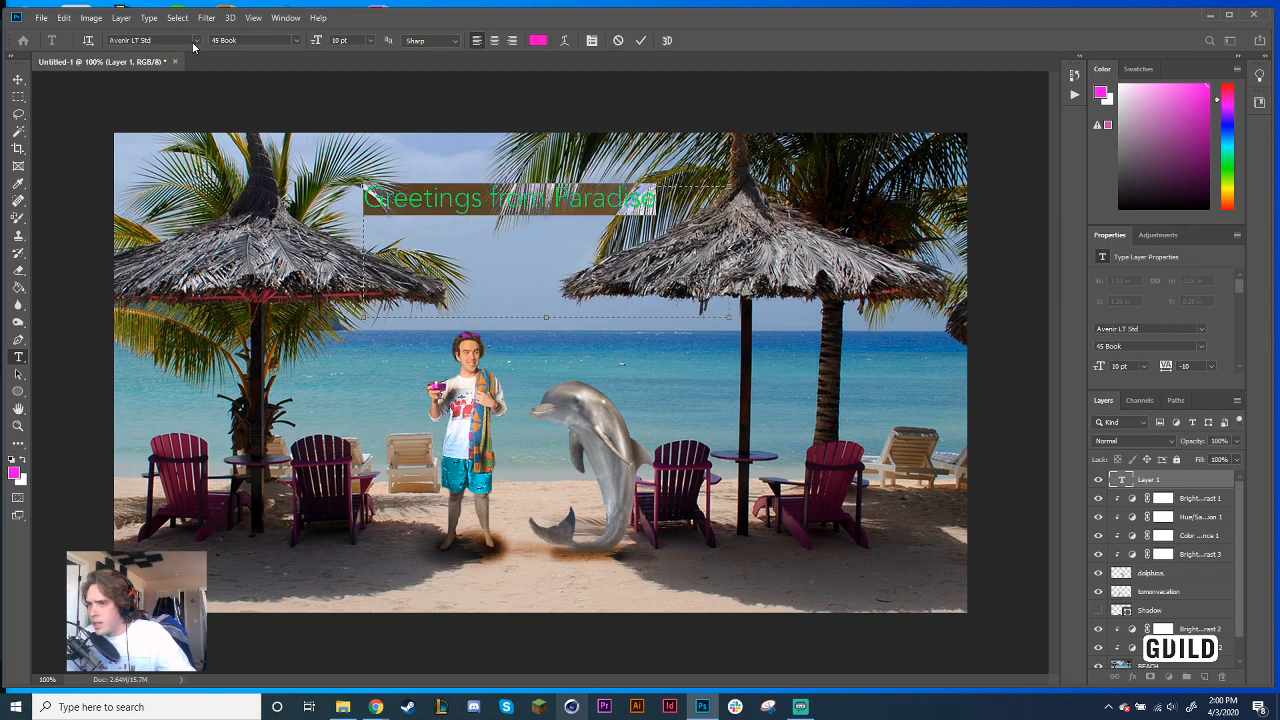
Set the greeting's font to Broadway and move the text onto the sand below the man and the dolphin
left_click(196, 41)
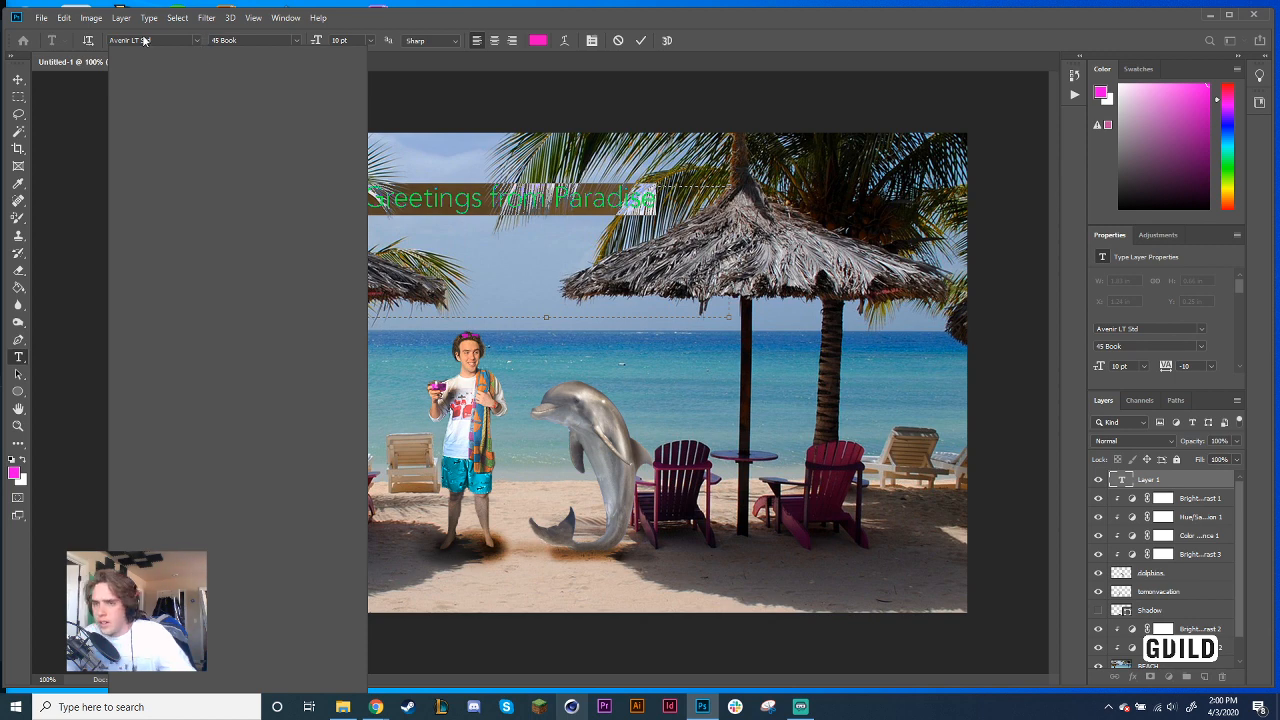
left_click(198, 39)
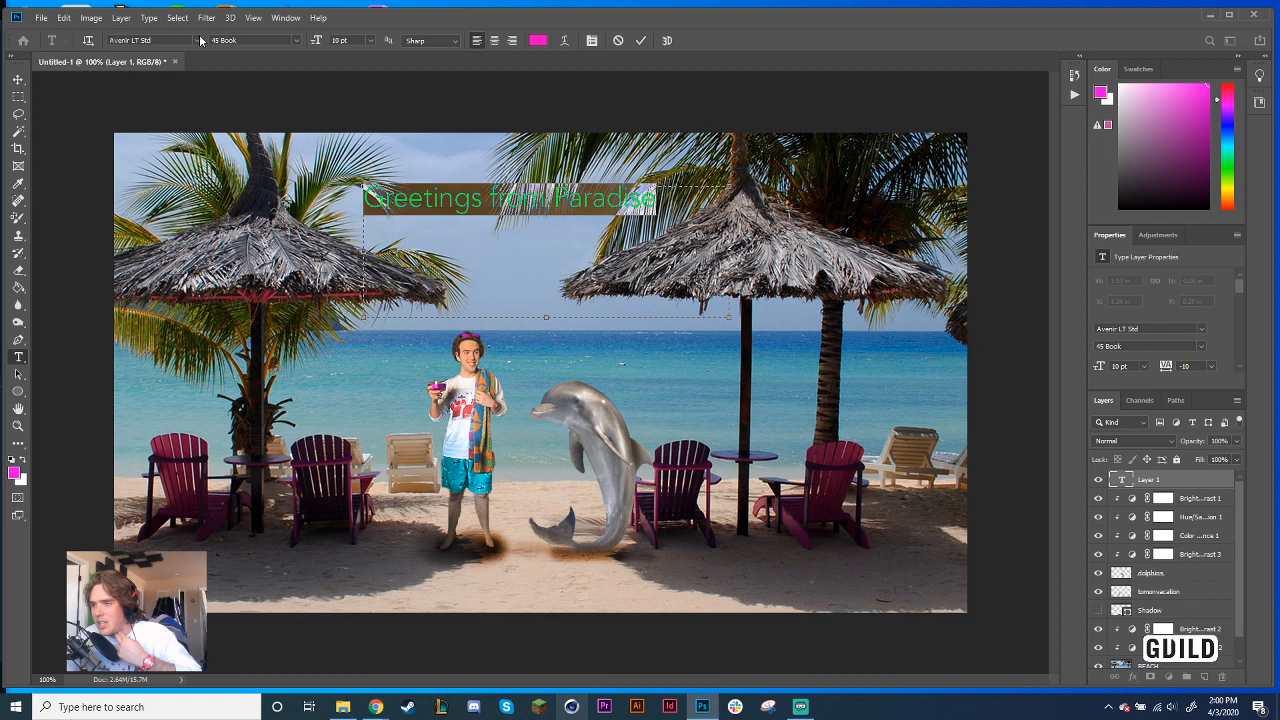
left_click(198, 40)
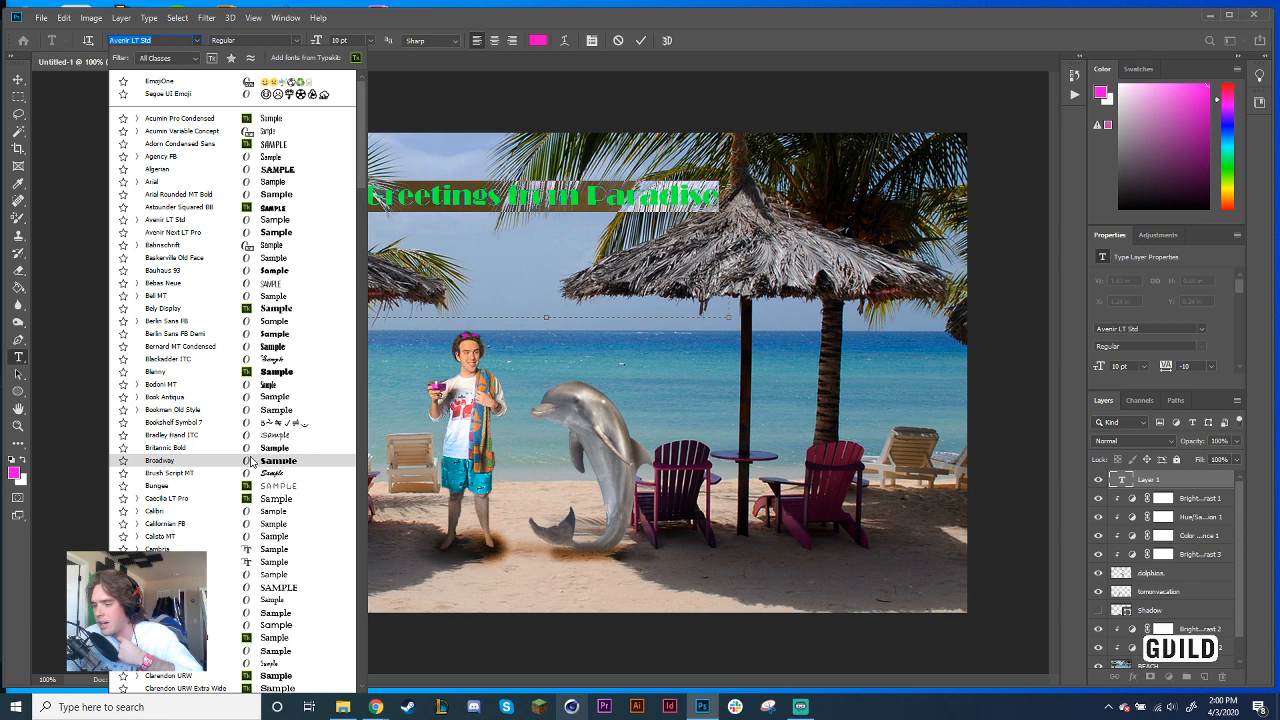
left_click(251, 461)
left_click_drag(661, 587, 658, 582)
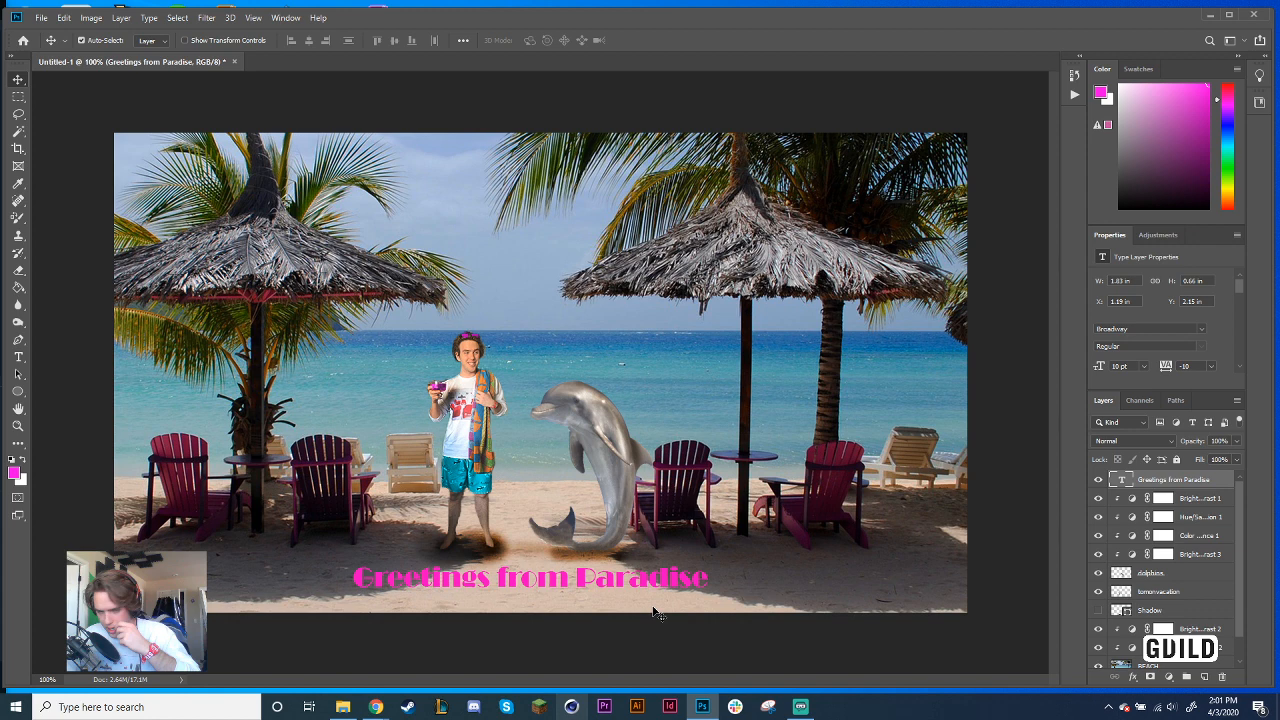
Deselect the greeting layer and save the document in the GUILD folder as TomasBeachVacation in Photoshop PSD format, keeping its layers
left_click(68, 106)
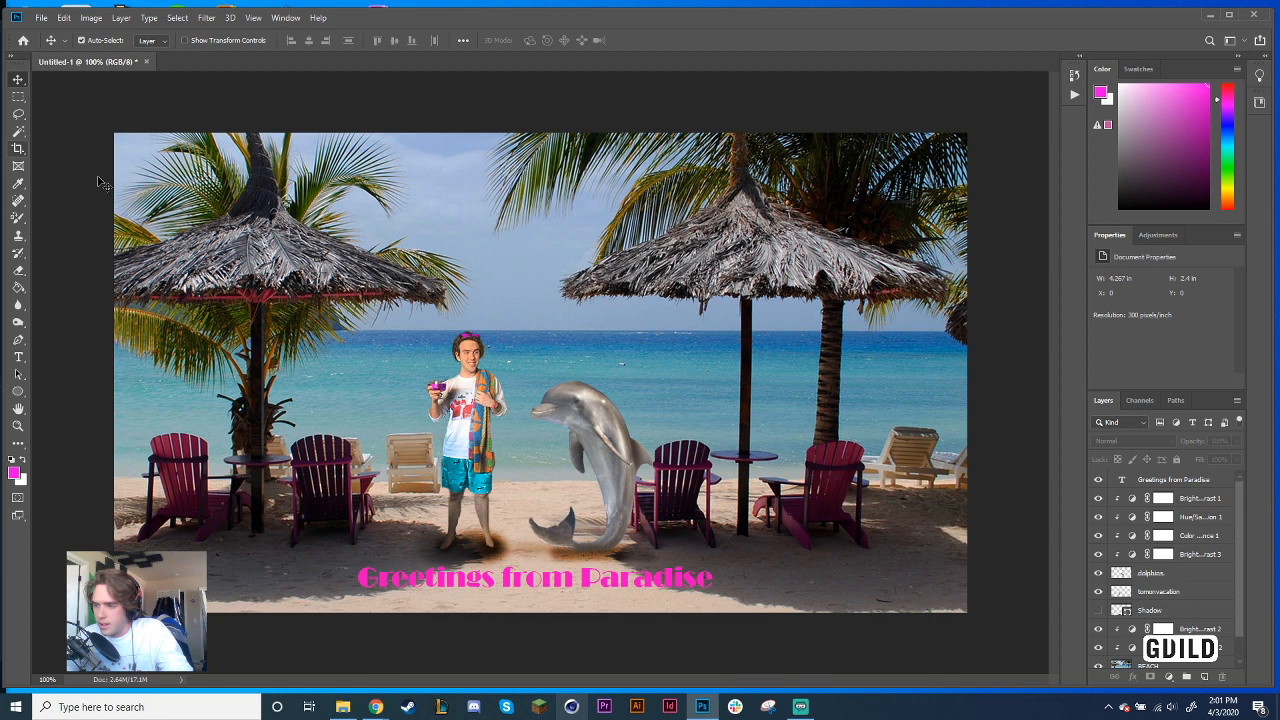
left_click(41, 17)
left_click(68, 166)
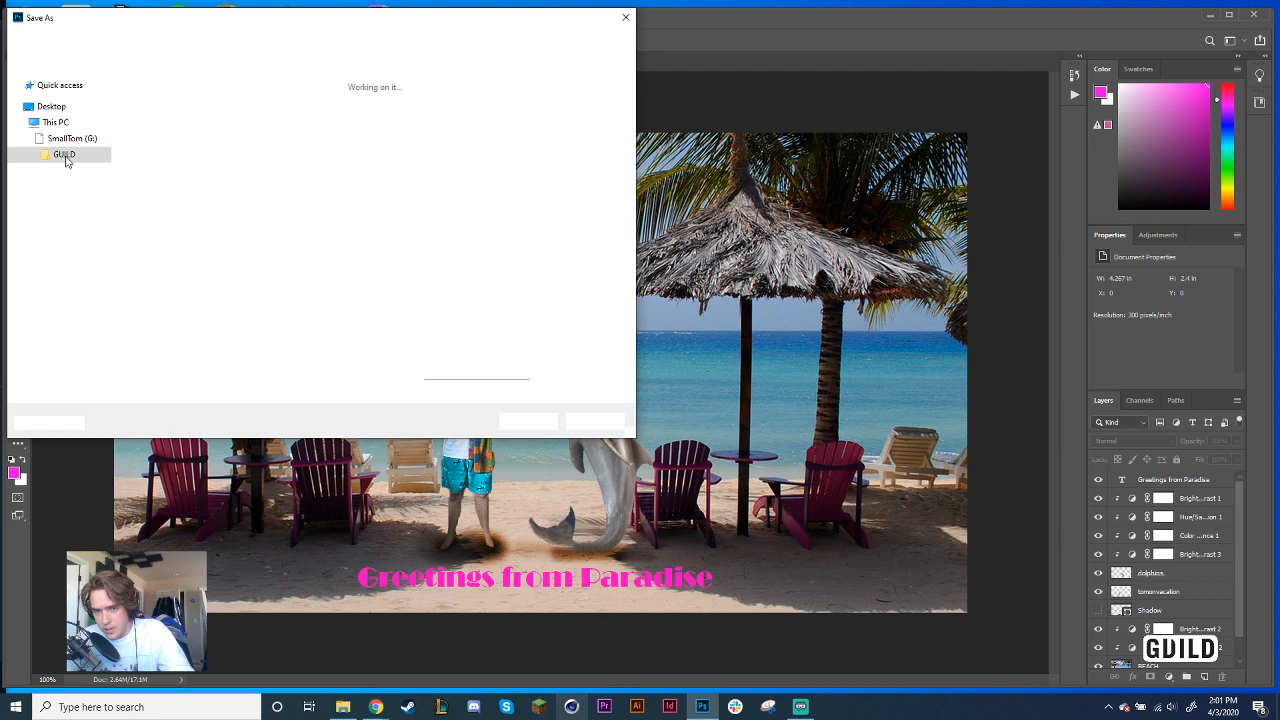
type("To")
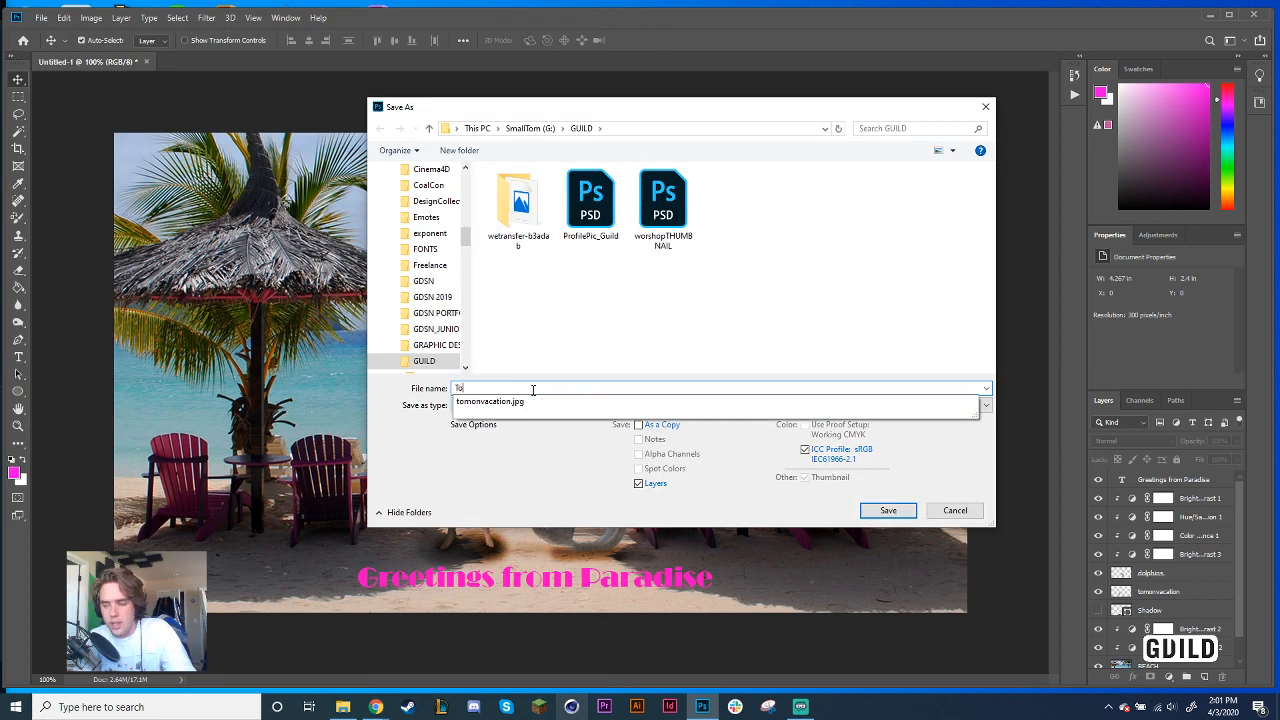
type("masBeach")
type("Vacation")
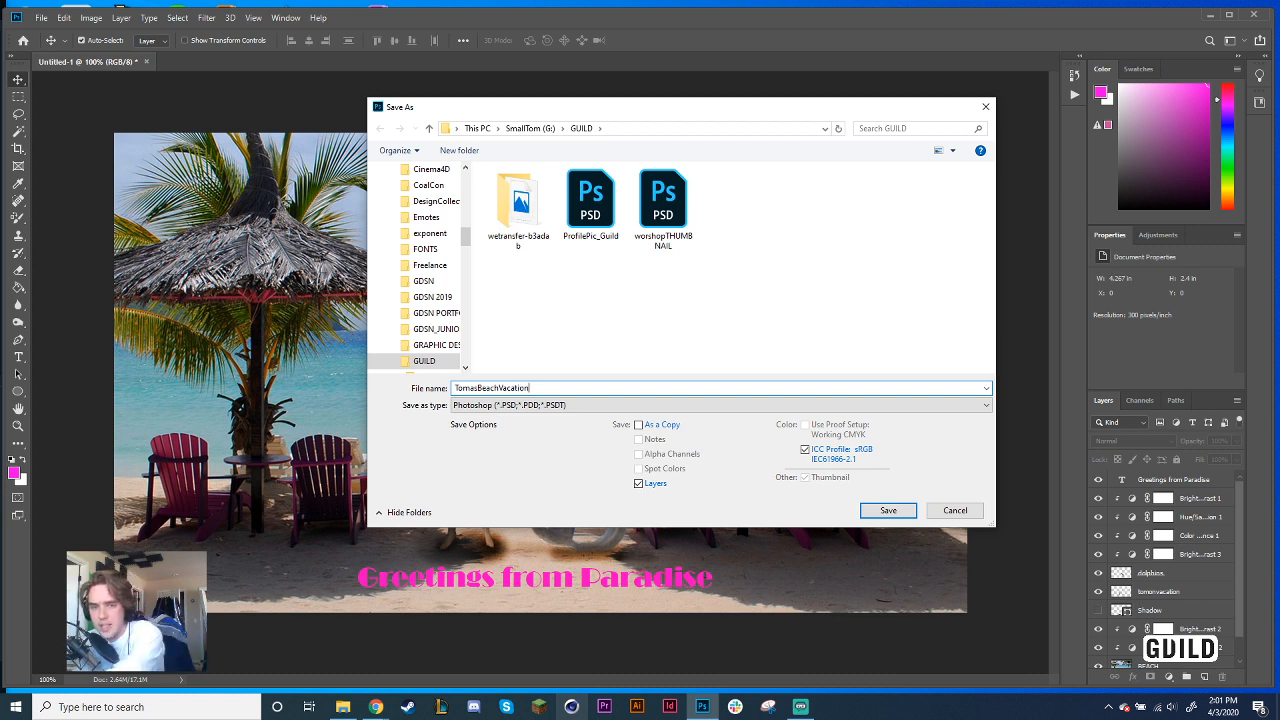
left_click(580, 405)
left_click(580, 417)
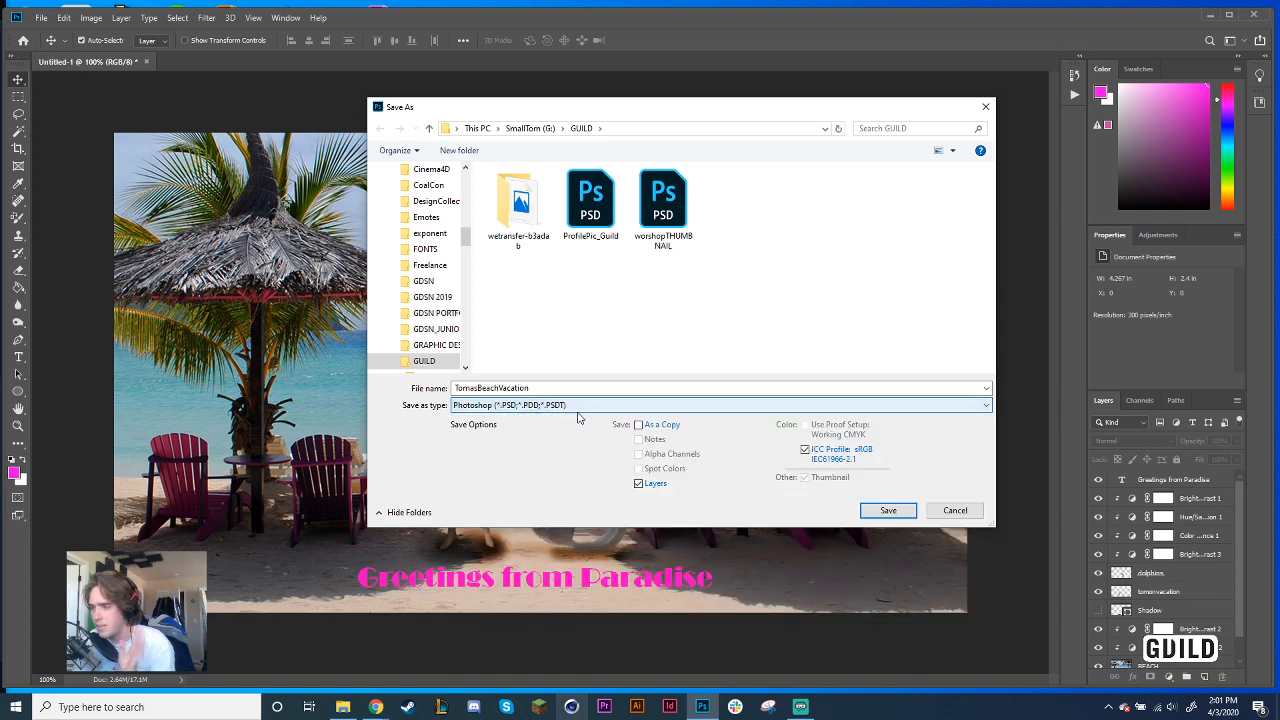
left_click(888, 511)
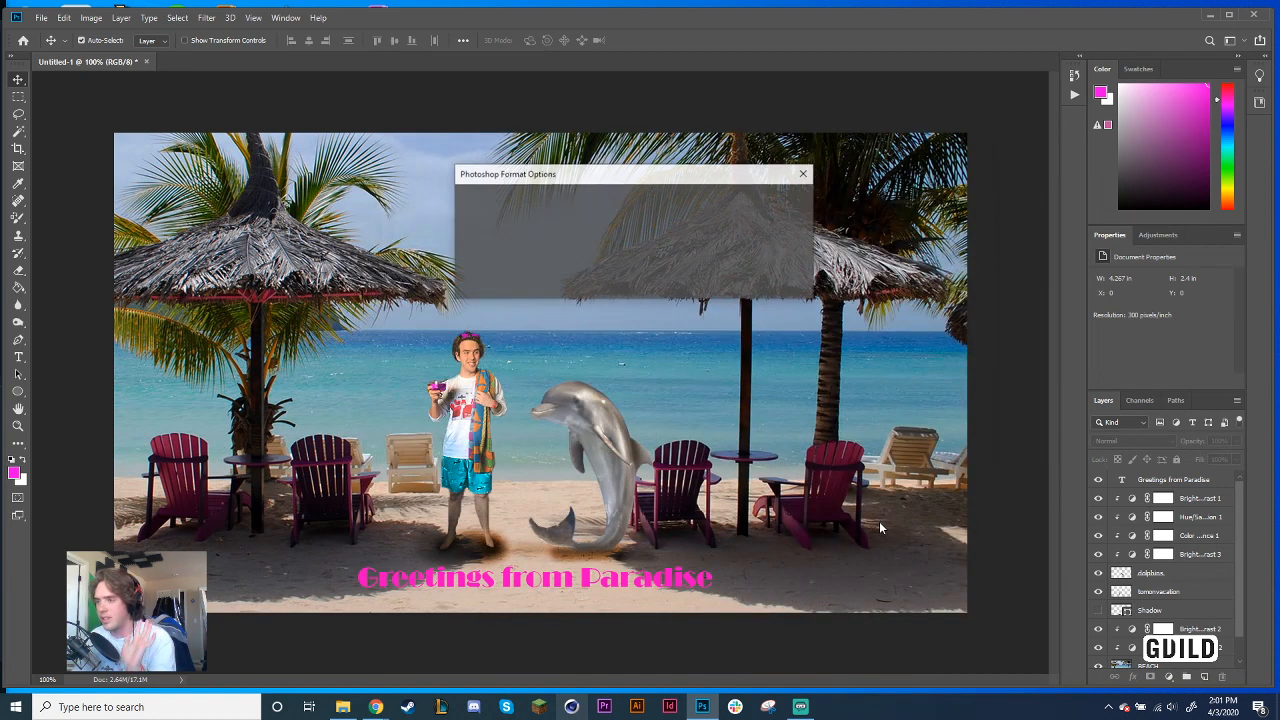
left_click(787, 200)
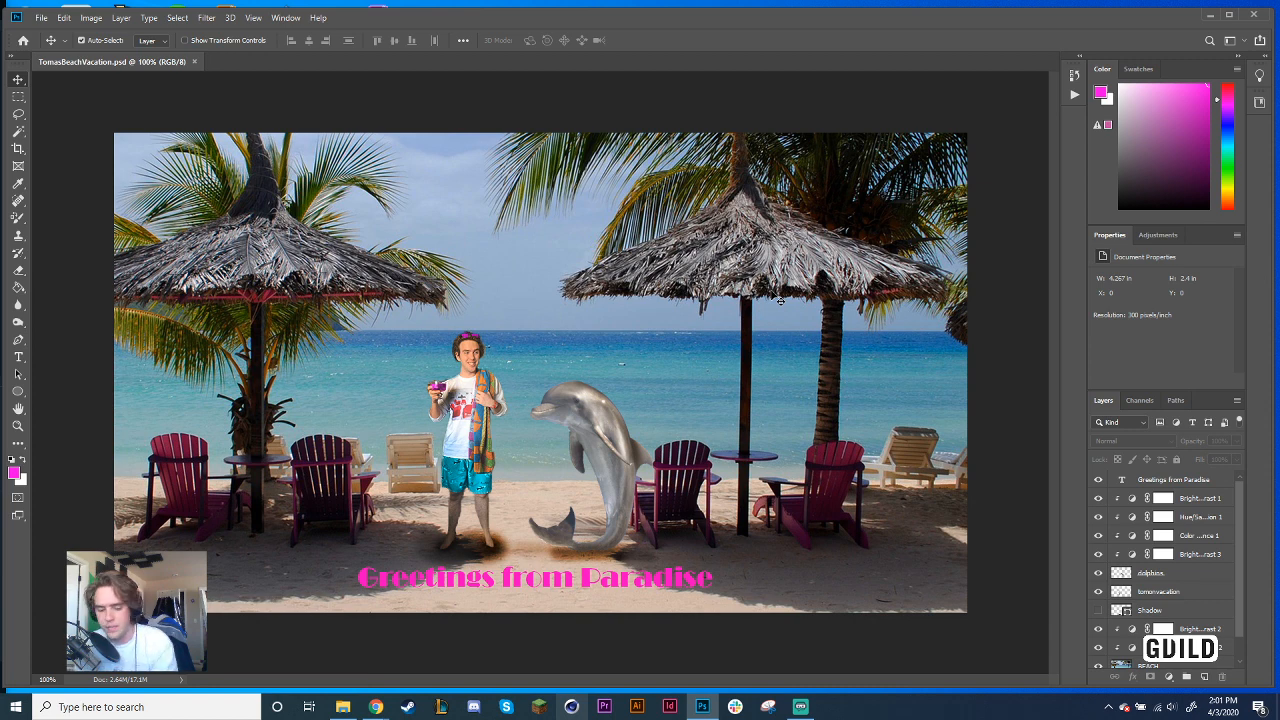
Save a JPEG copy of the postcard as TomasBeachVacation in the GUILD folder, accepting the JPEG options
left_click(41, 18)
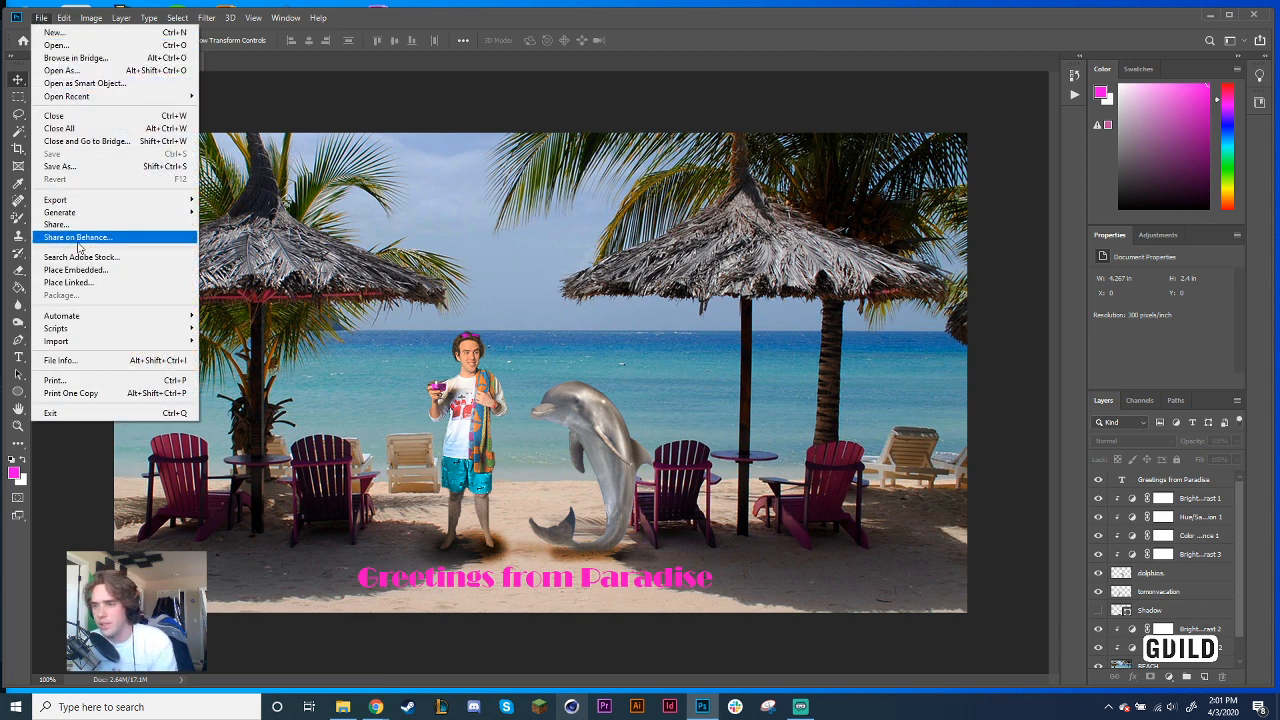
left_click(90, 176)
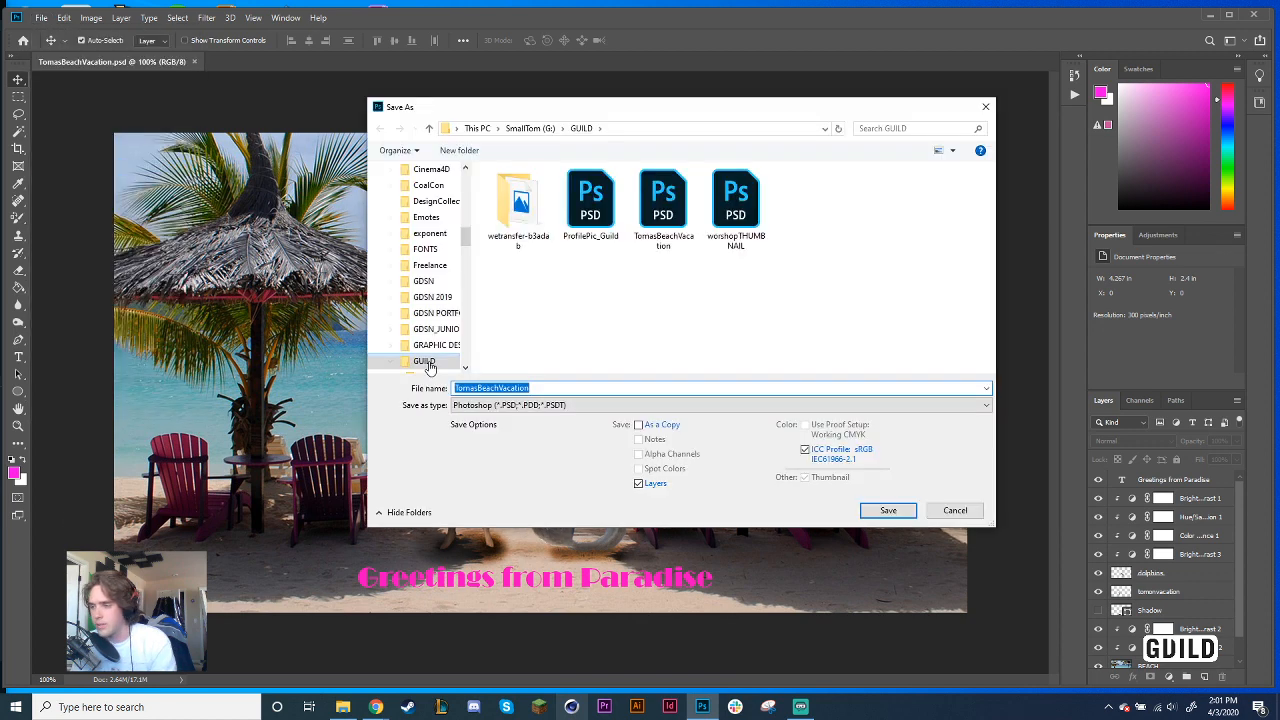
left_click(533, 404)
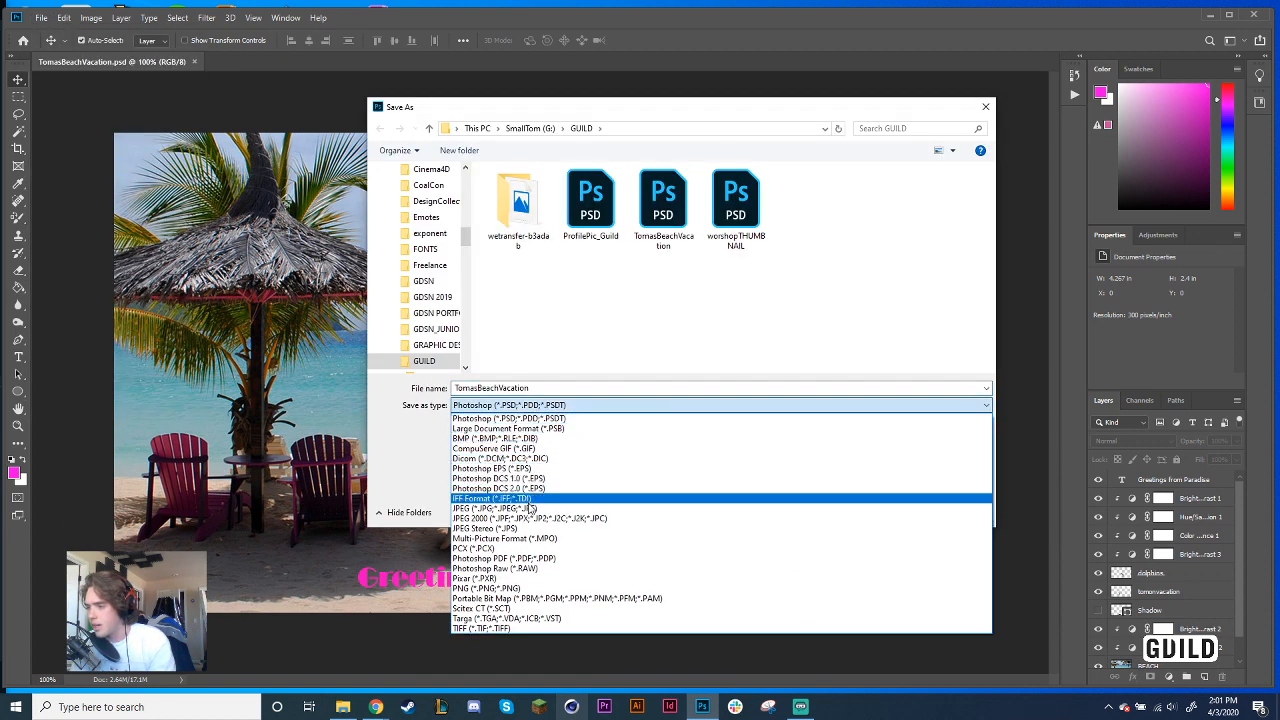
left_click(495, 508)
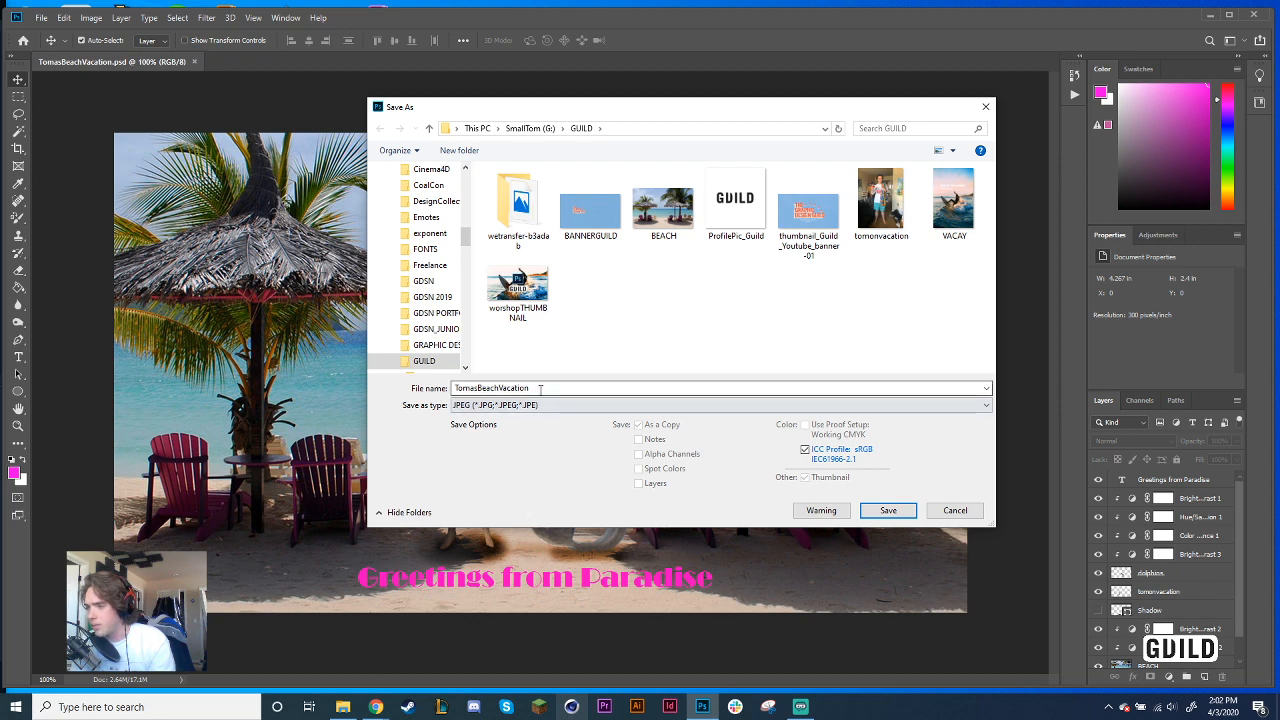
left_click(886, 510)
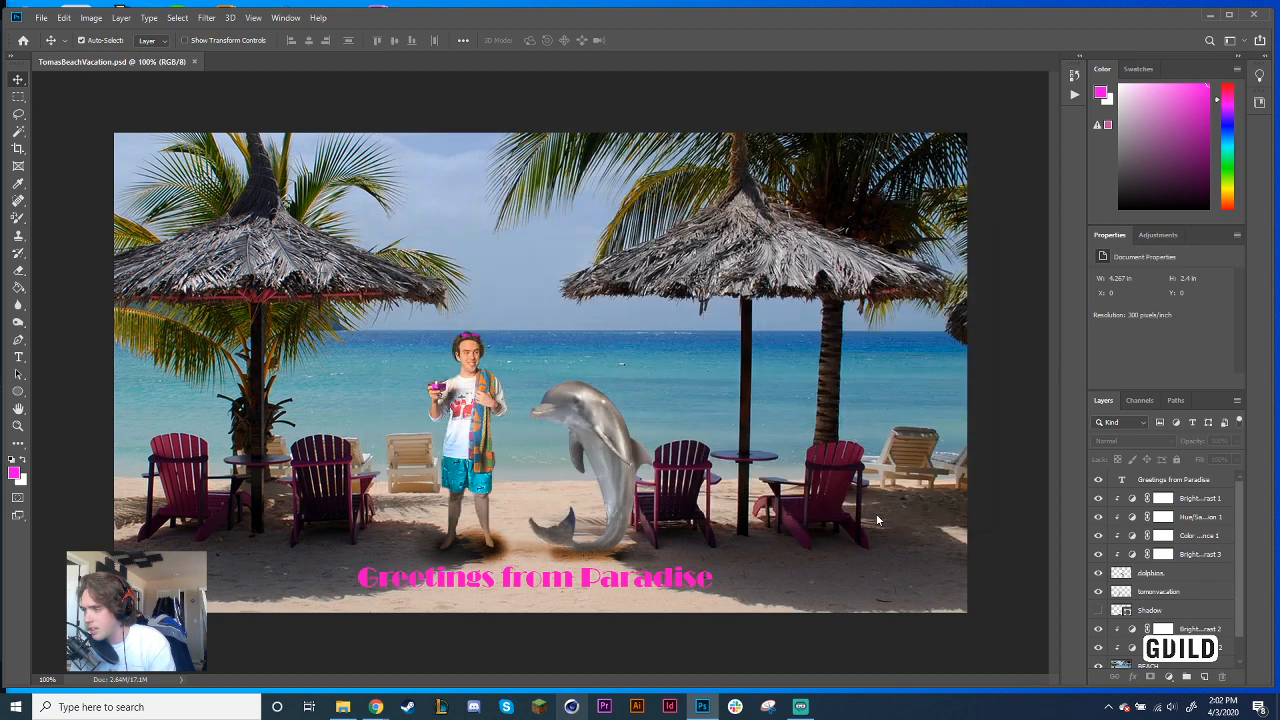
left_click(718, 176)
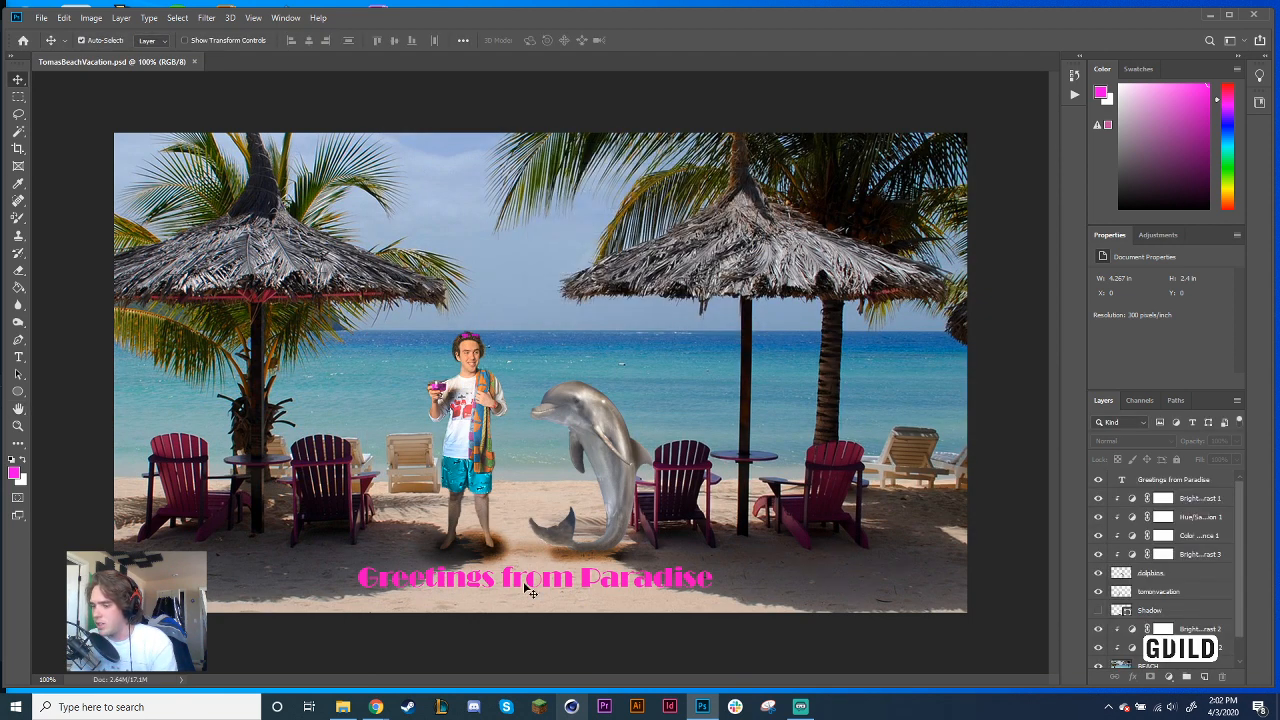
Switch to File Explorer, open TomasBeachVacation.jpg from the GUILD folder in Photos, and maximize the viewer to check the finished postcard
left_click(348, 710)
left_click(440, 478)
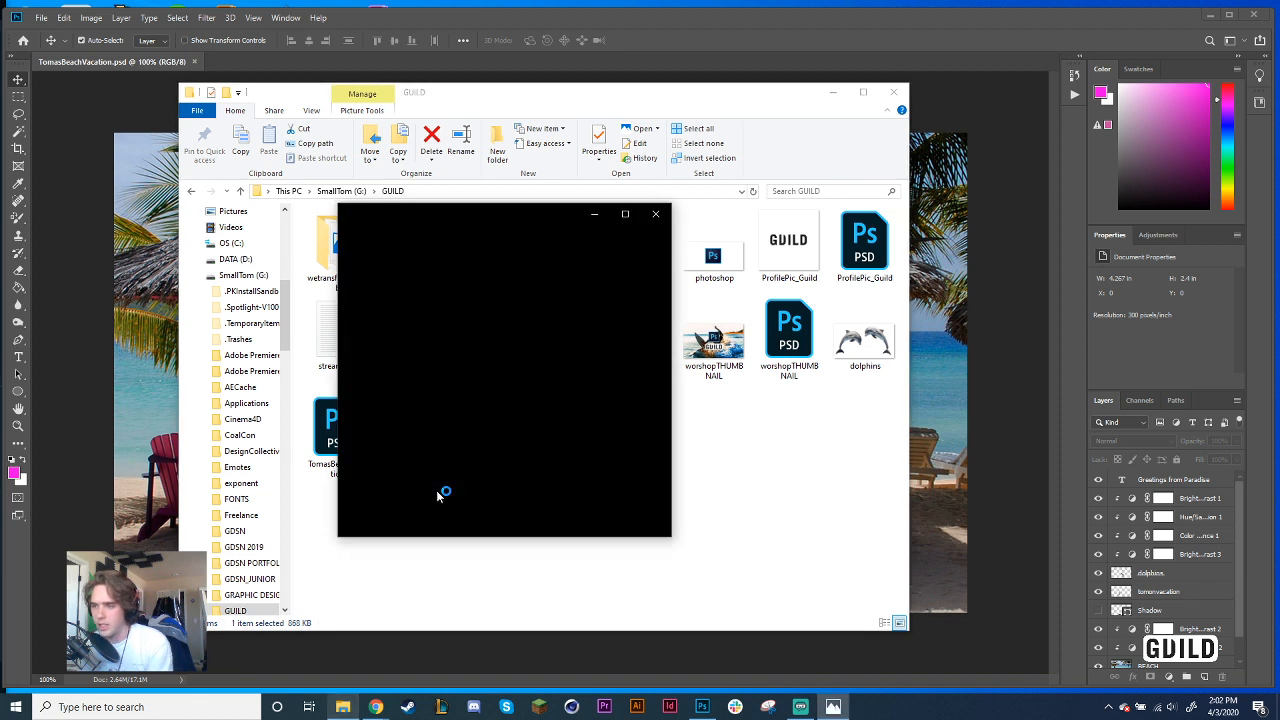
left_click(626, 215)
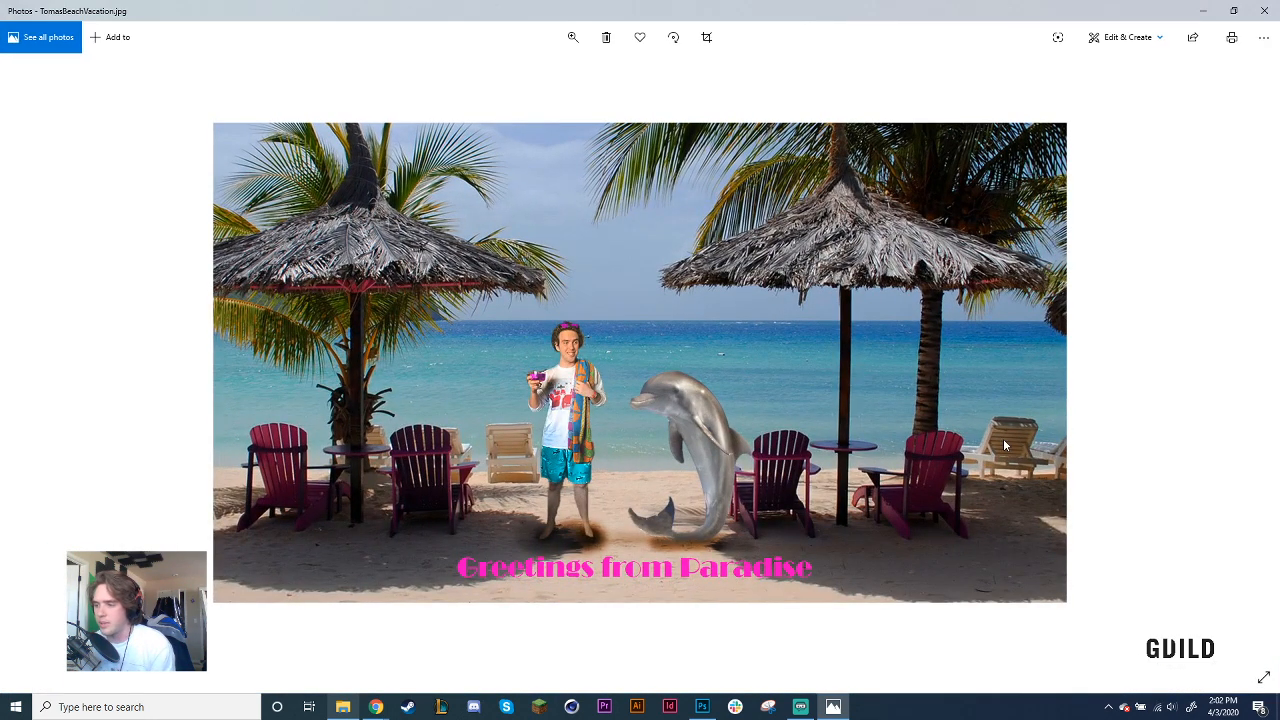